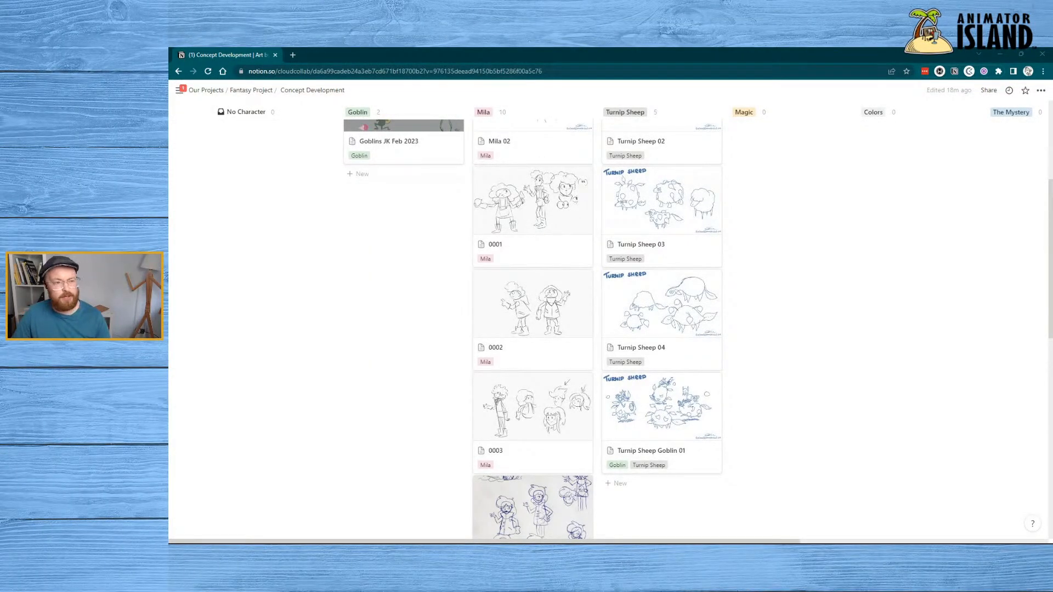
# Look through the Mila column and examine the full sketches in entries 20230725_175824 and 20230725_175821
pyautogui.scroll(5, 347, 225)
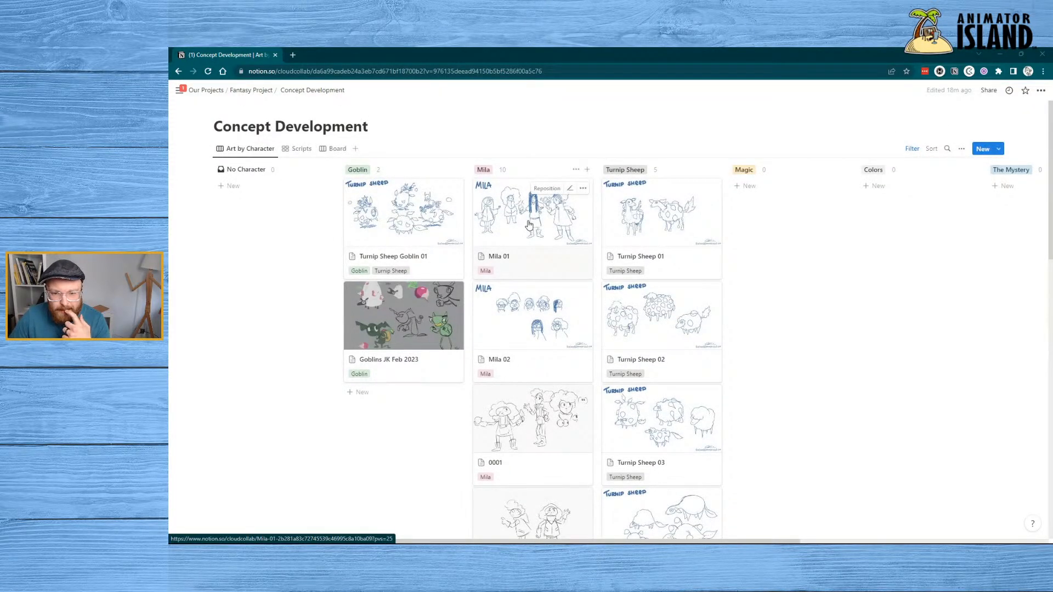
pyautogui.scroll(-14, 529, 225)
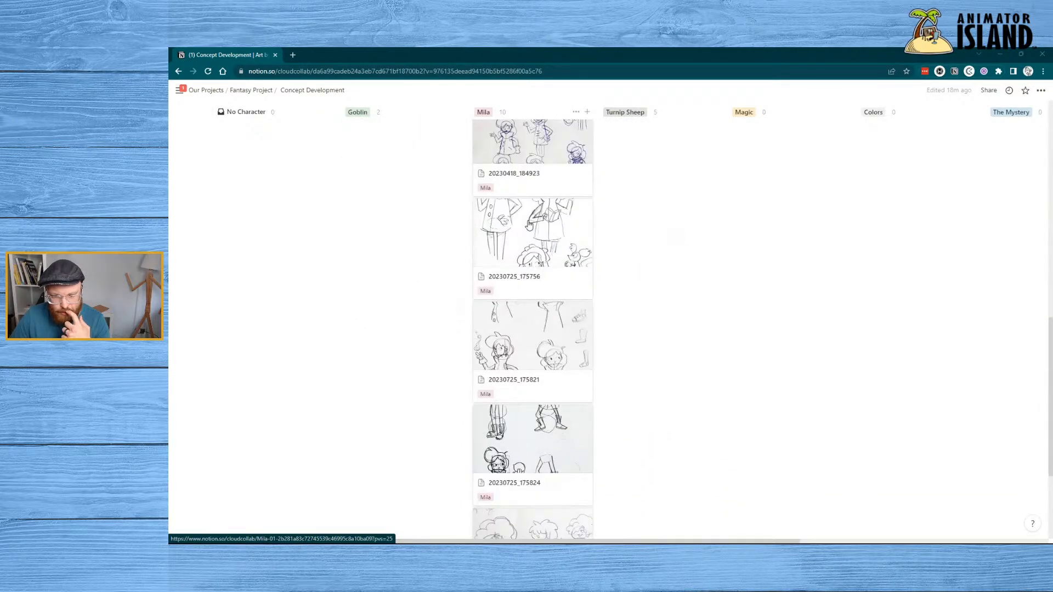
pyautogui.scroll(2, 529, 225)
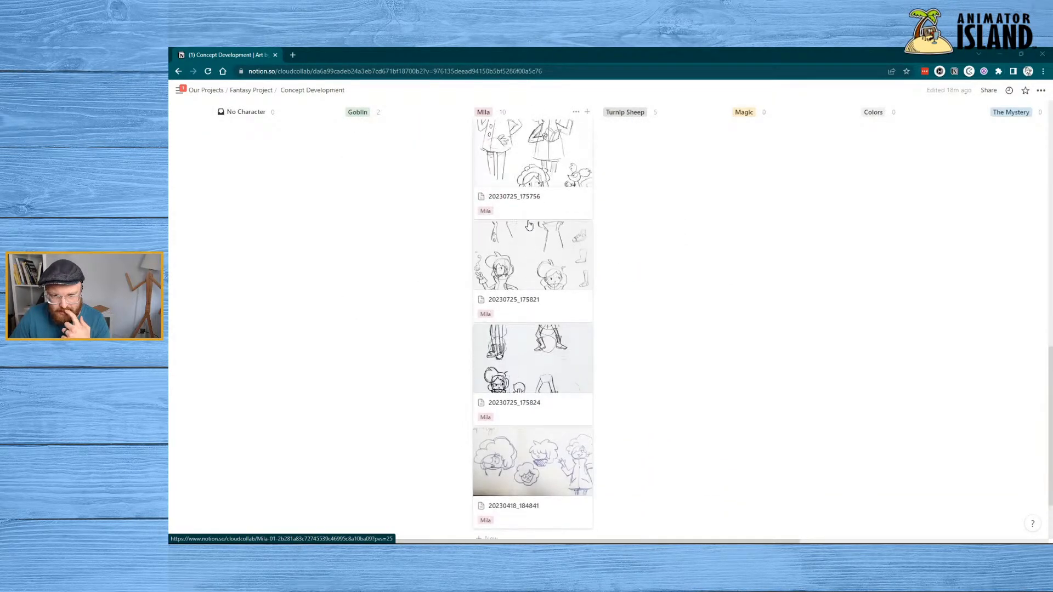
pyautogui.click(549, 372)
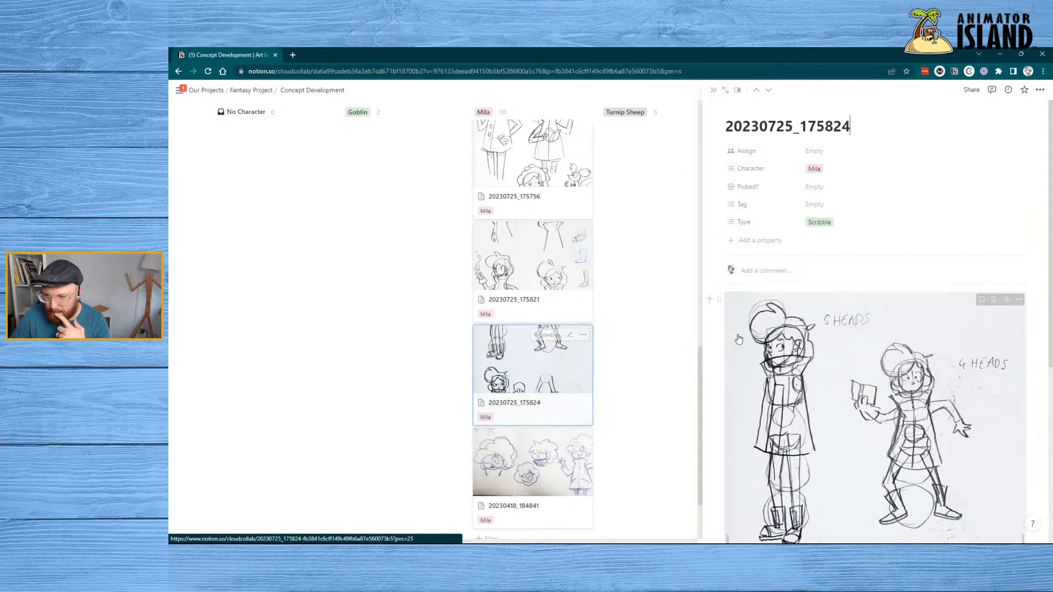
pyautogui.scroll(-3, 925, 387)
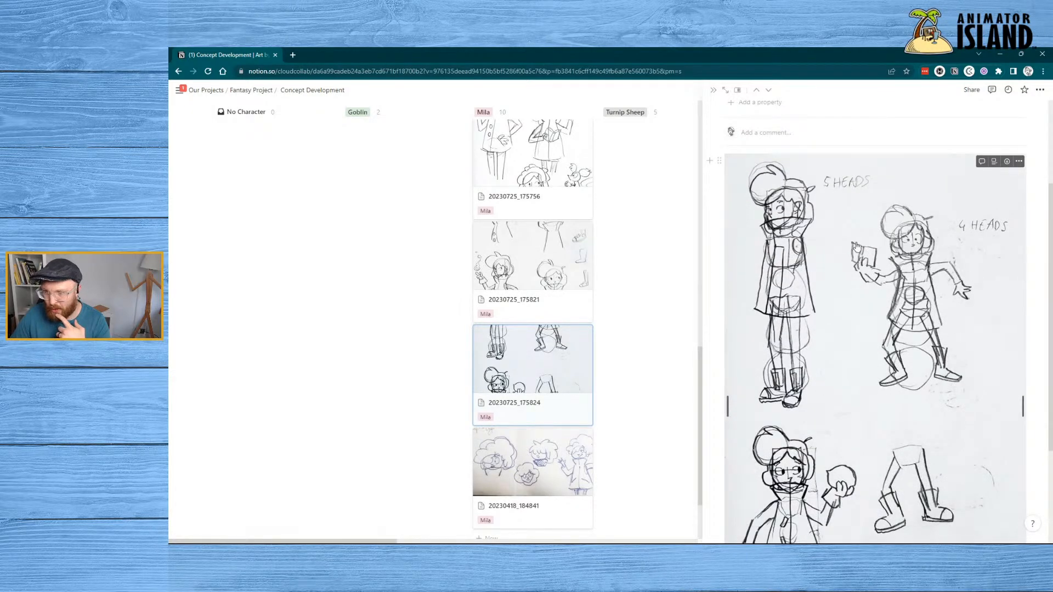
pyautogui.scroll(-3, 887, 382)
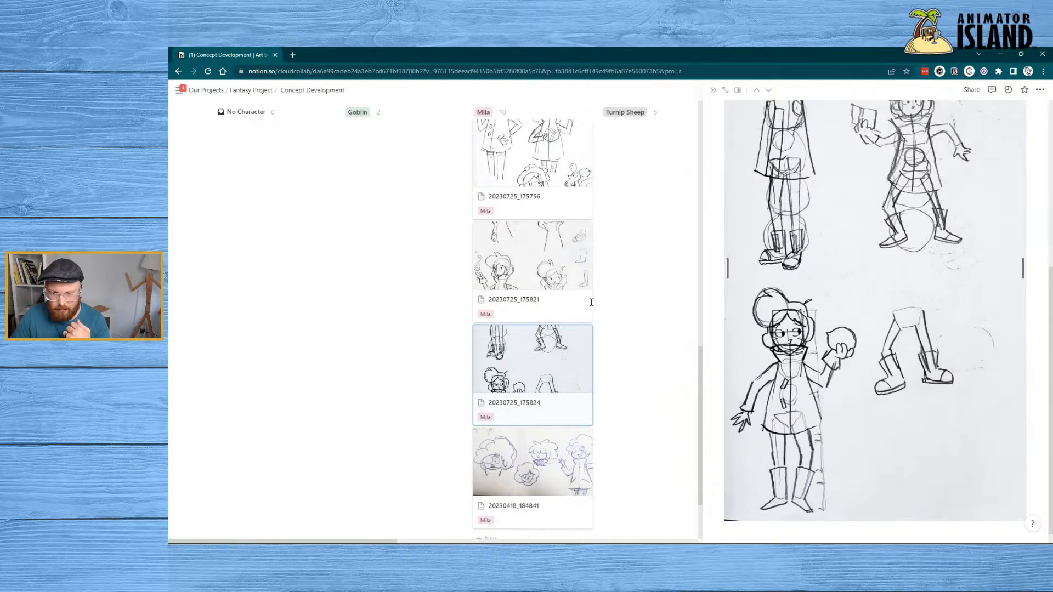
pyautogui.click(526, 263)
pyautogui.scroll(-1, 862, 359)
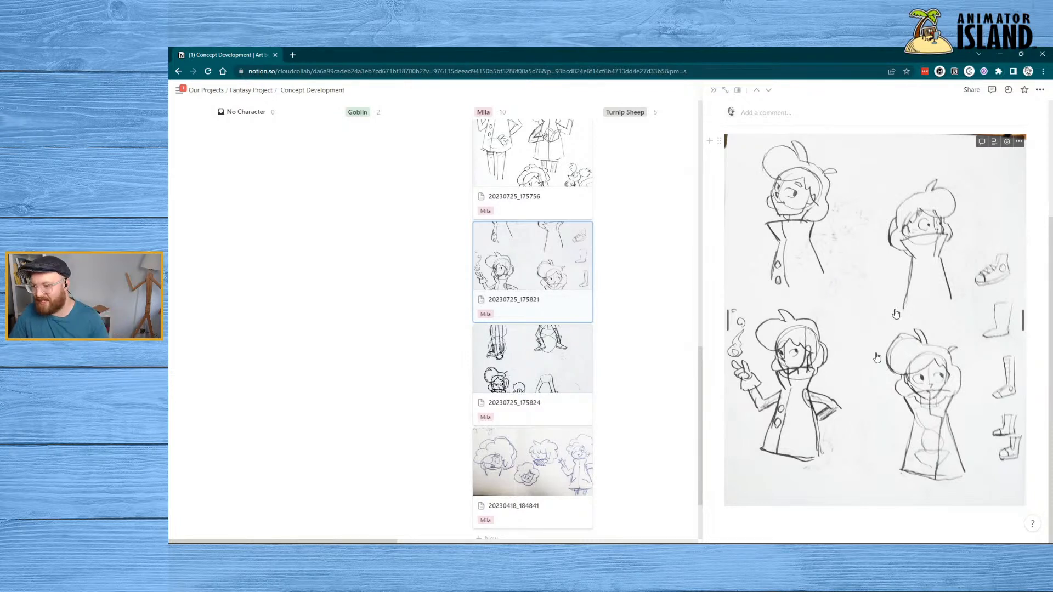
# Open the Turnip Sheep Goblin 01 entry from the Goblin column, followed by the Turnip Sheep 02 entry
pyautogui.scroll(5, 627, 307)
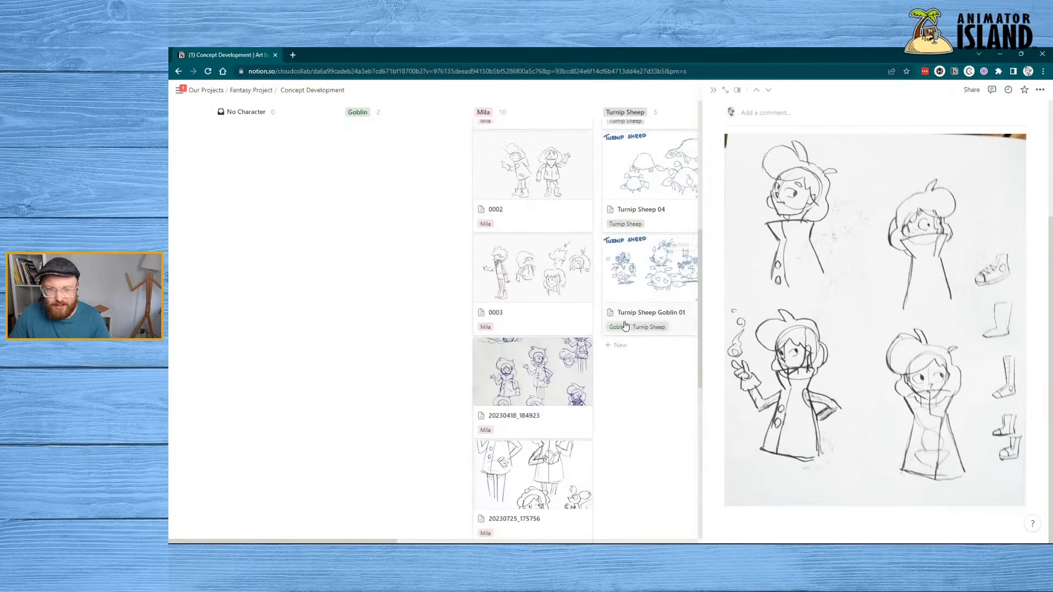
pyautogui.scroll(8, 625, 326)
pyautogui.click(405, 203)
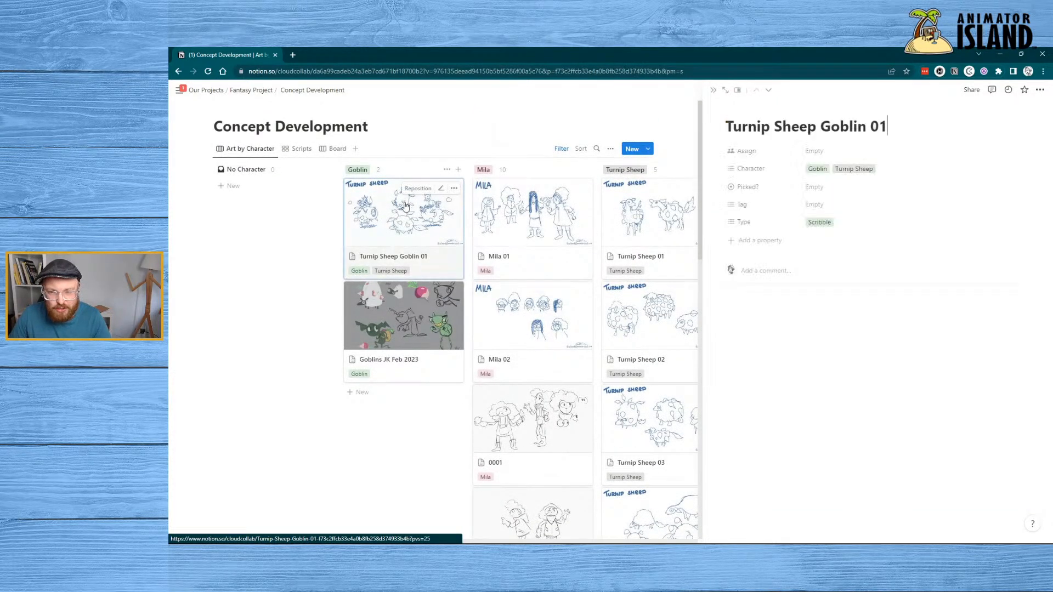
pyautogui.click(664, 329)
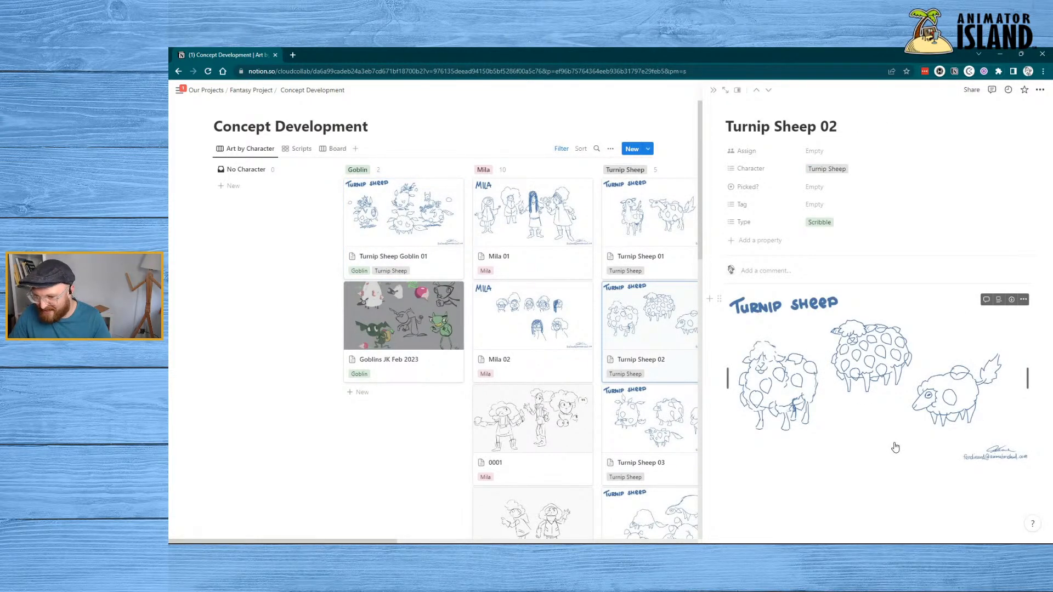
# Open the Turnip Sheep 03 entry, view its drawing at full size and return to the board
pyautogui.scroll(-6, 681, 442)
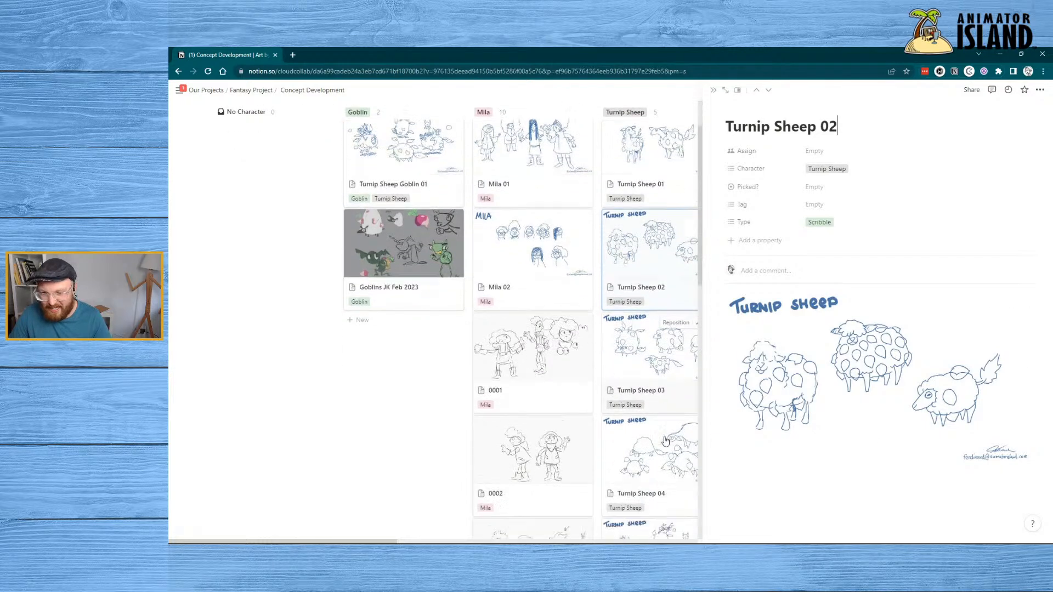
pyautogui.scroll(3, 635, 400)
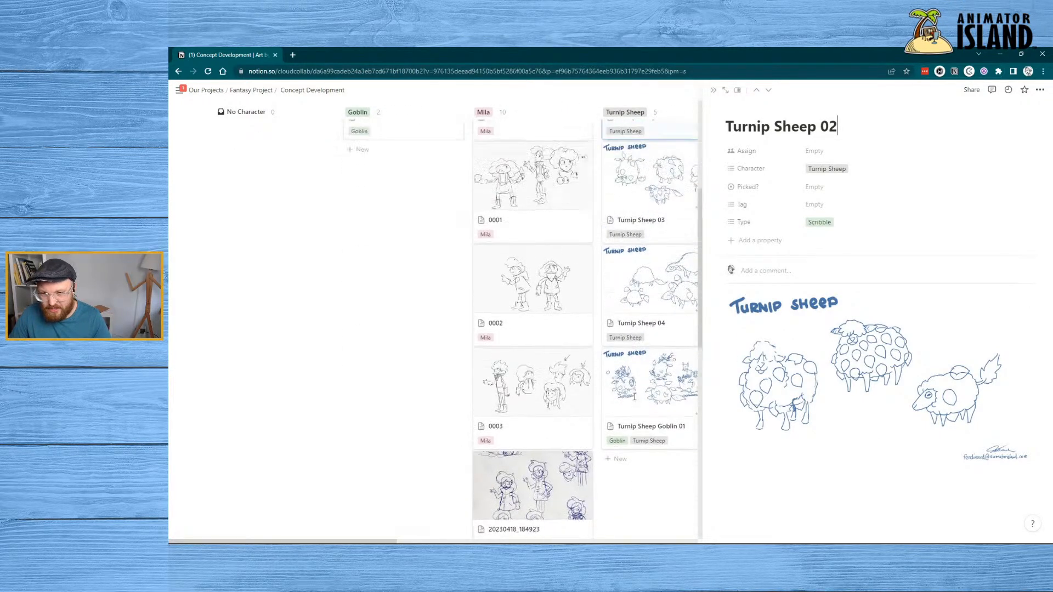
pyautogui.scroll(2, 635, 363)
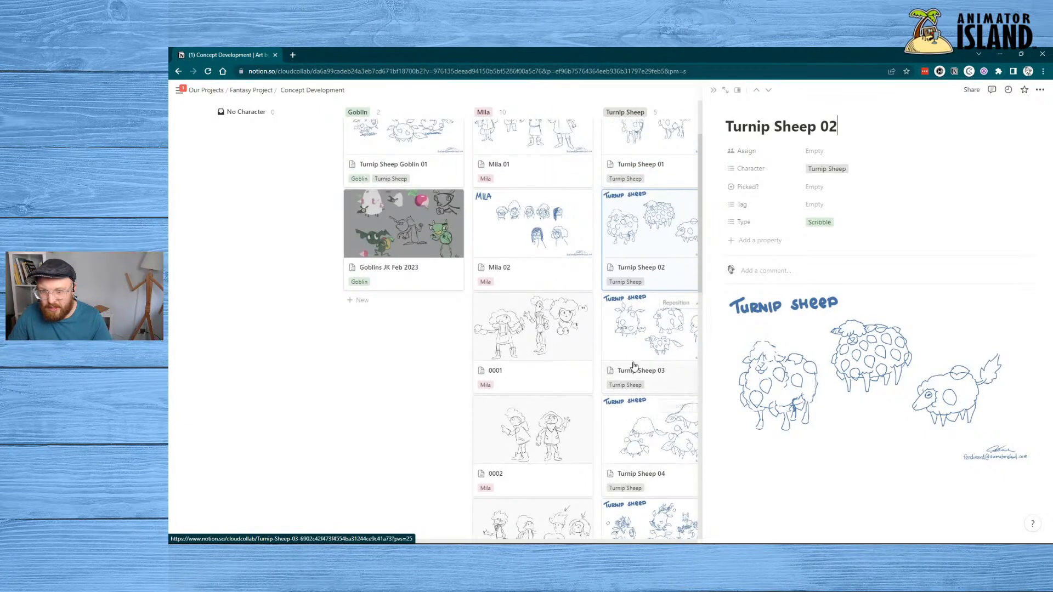
pyautogui.click(633, 364)
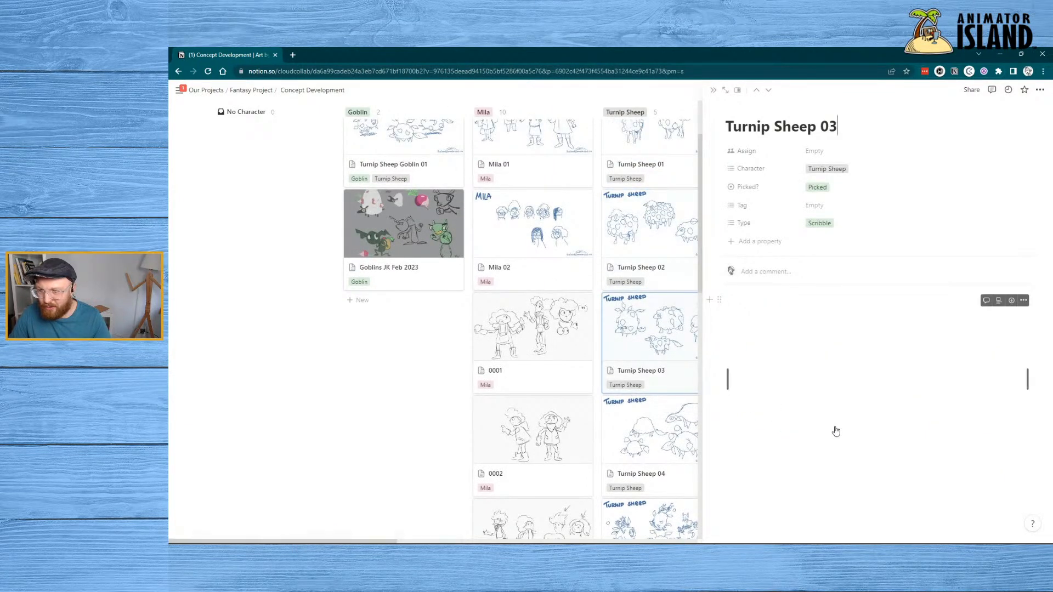
pyautogui.click(832, 388)
pyautogui.doubleClick(897, 372)
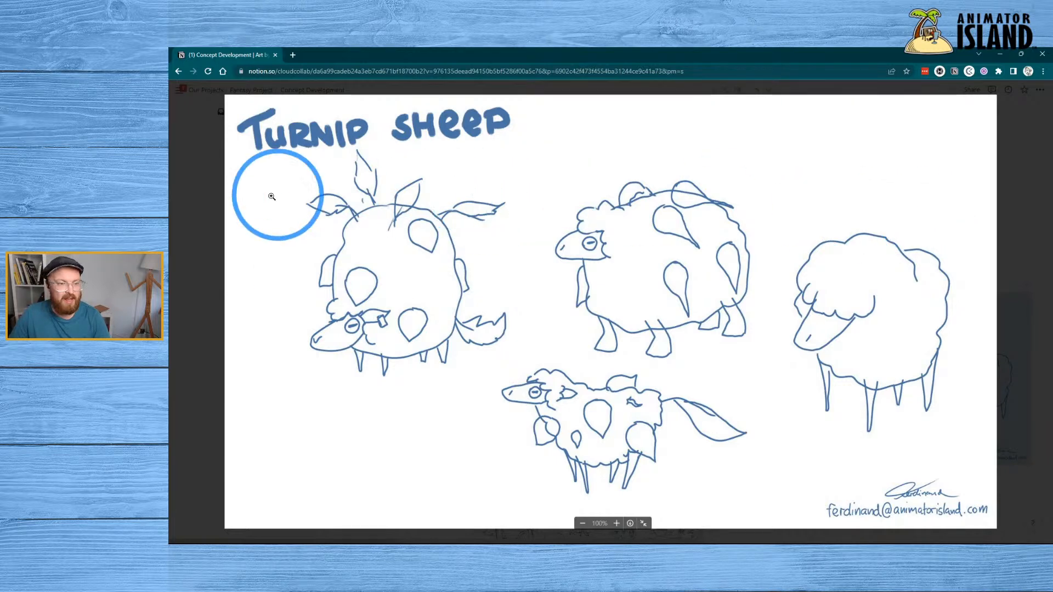
pyautogui.click(203, 121)
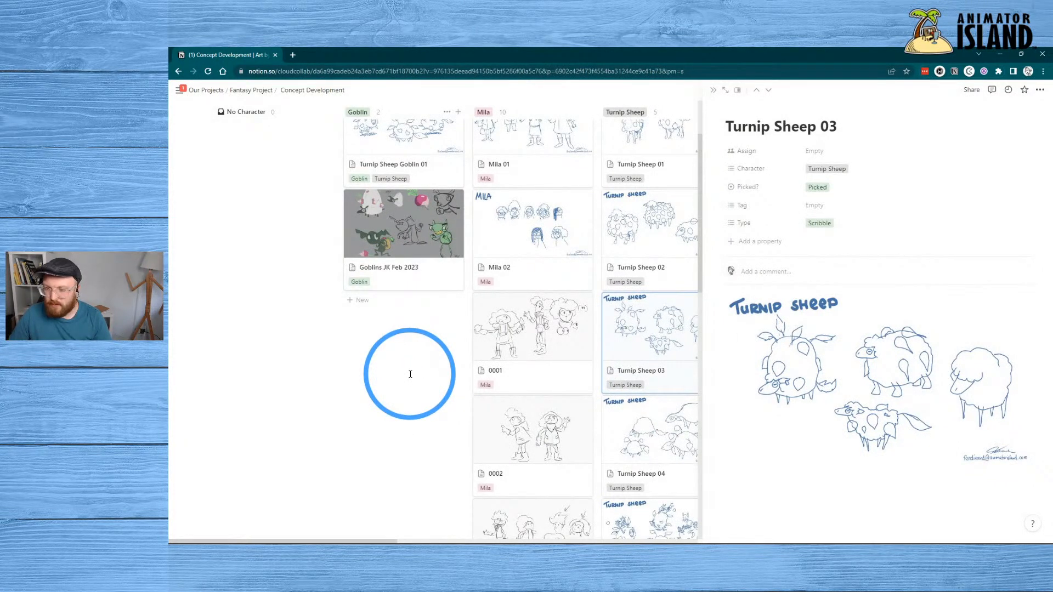
# Enlarge the Turnip Sheep 03 drawing once more and close the enlarged view
pyautogui.click(777, 378)
pyautogui.click(777, 378)
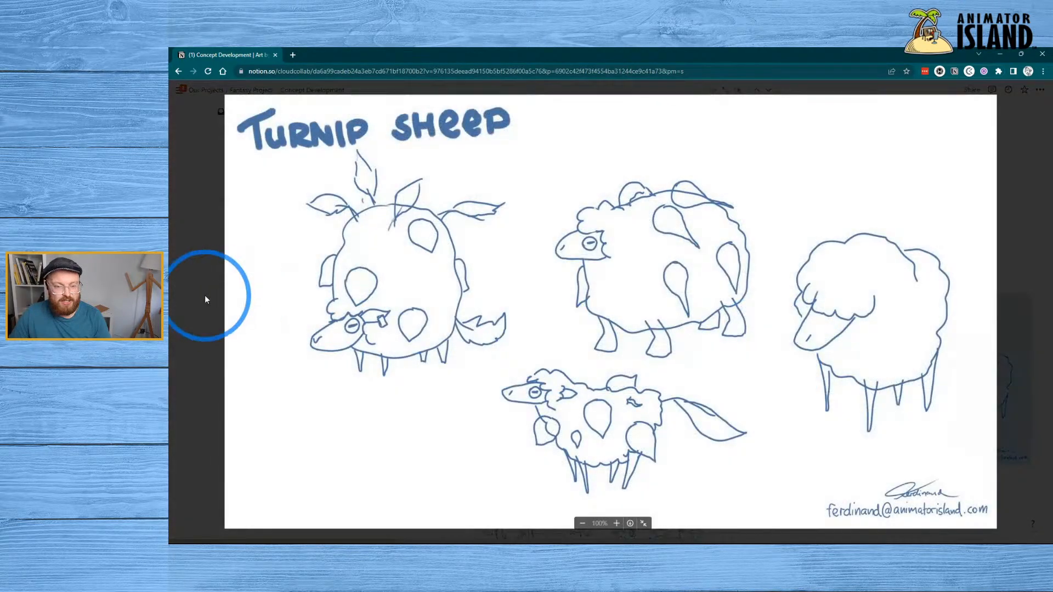
pyautogui.click(206, 297)
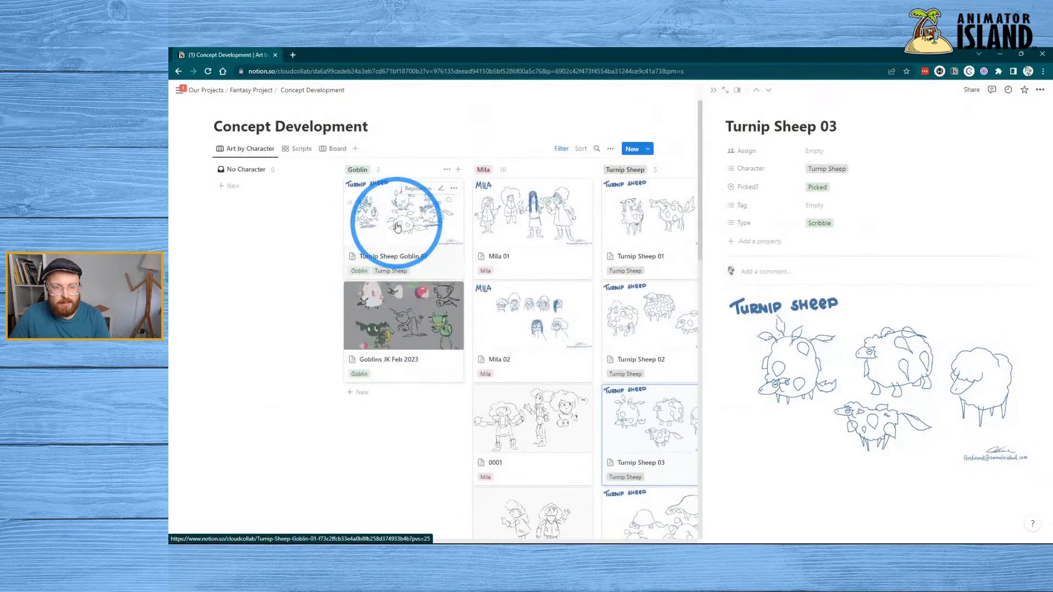
# Open the Goblins JK Feb 2023 entry, examine its concept image at full size and close the enlarged view
pyautogui.click(394, 309)
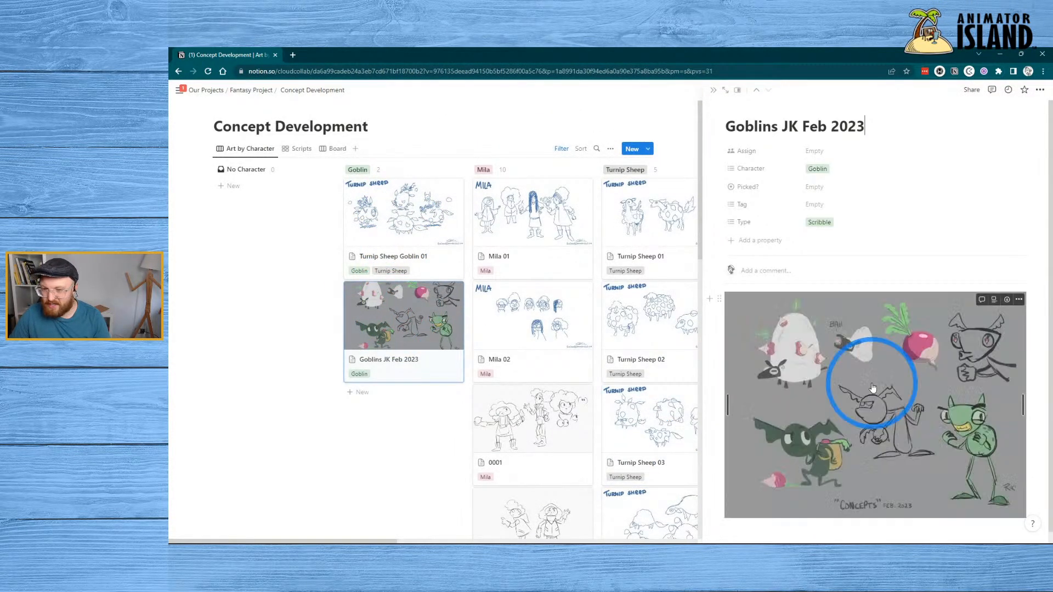
pyautogui.click(867, 391)
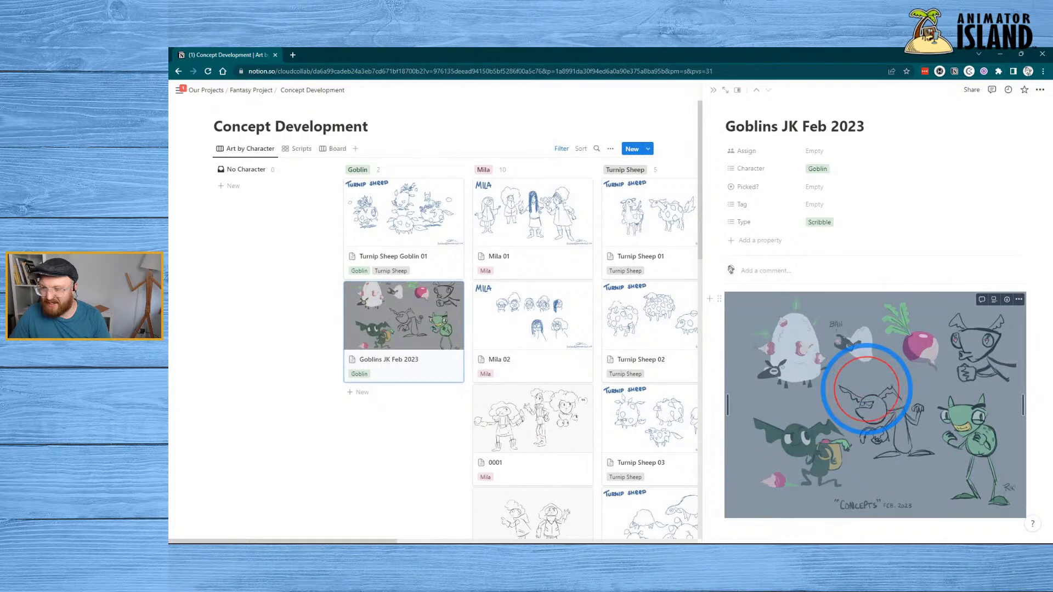
pyautogui.click(866, 391)
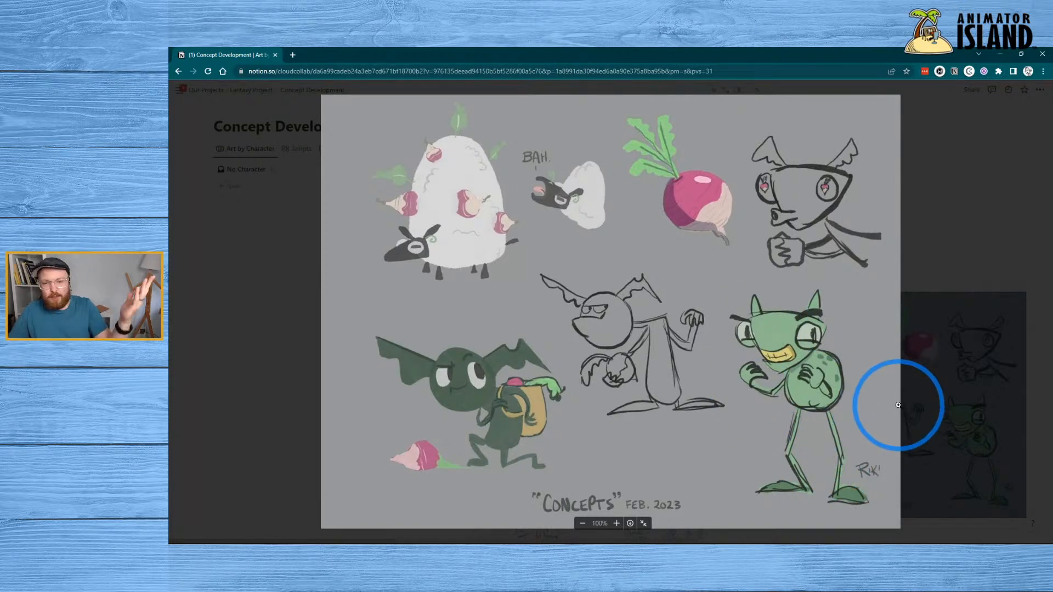
pyautogui.click(938, 277)
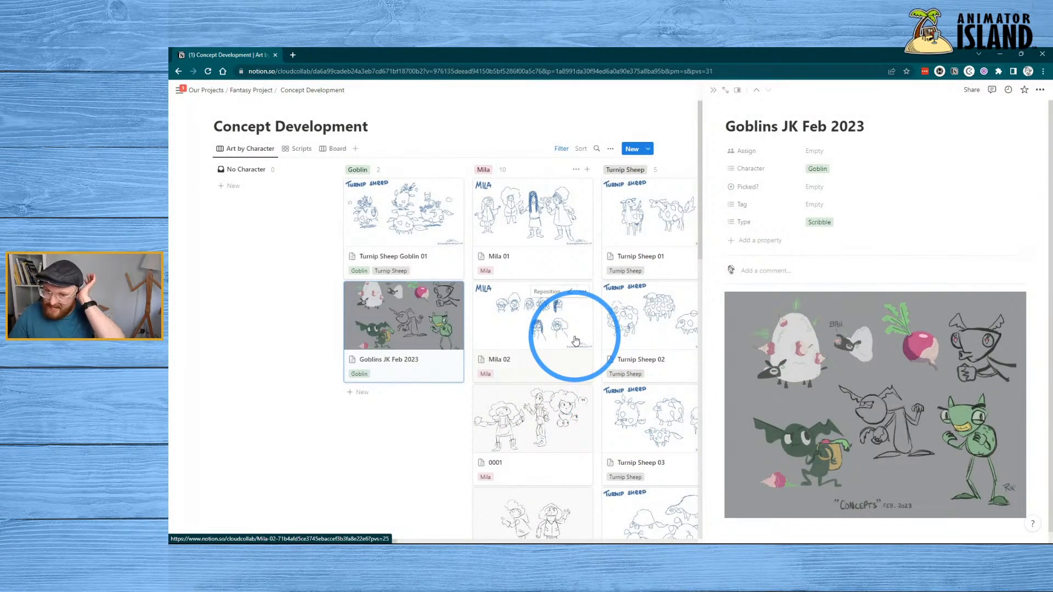
# Open the Mila 01 entry, examine its character drawing at full size and close the enlarged view
pyautogui.click(530, 217)
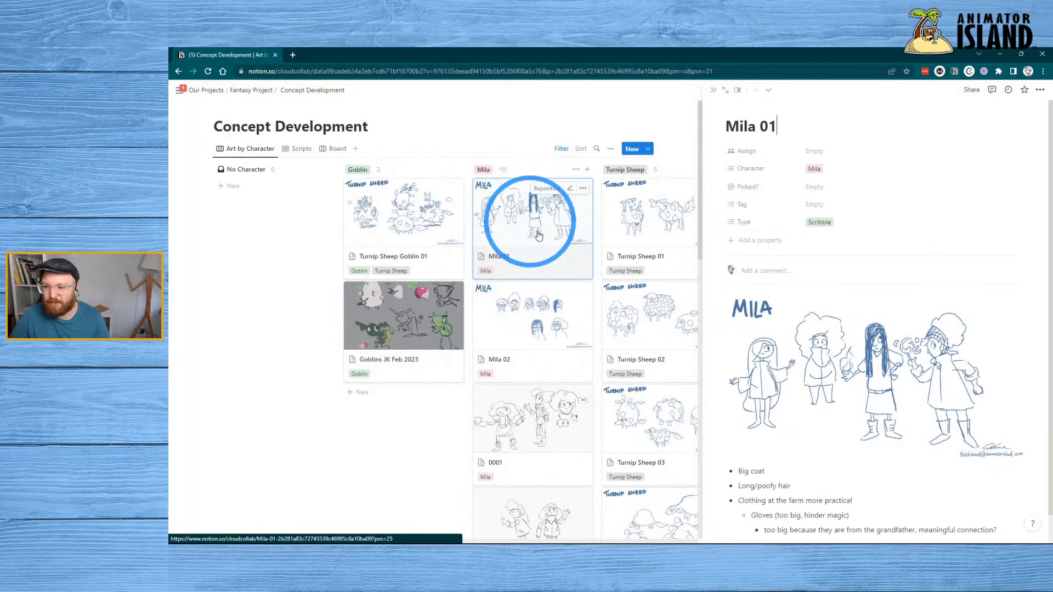
pyautogui.click(818, 376)
pyautogui.click(818, 377)
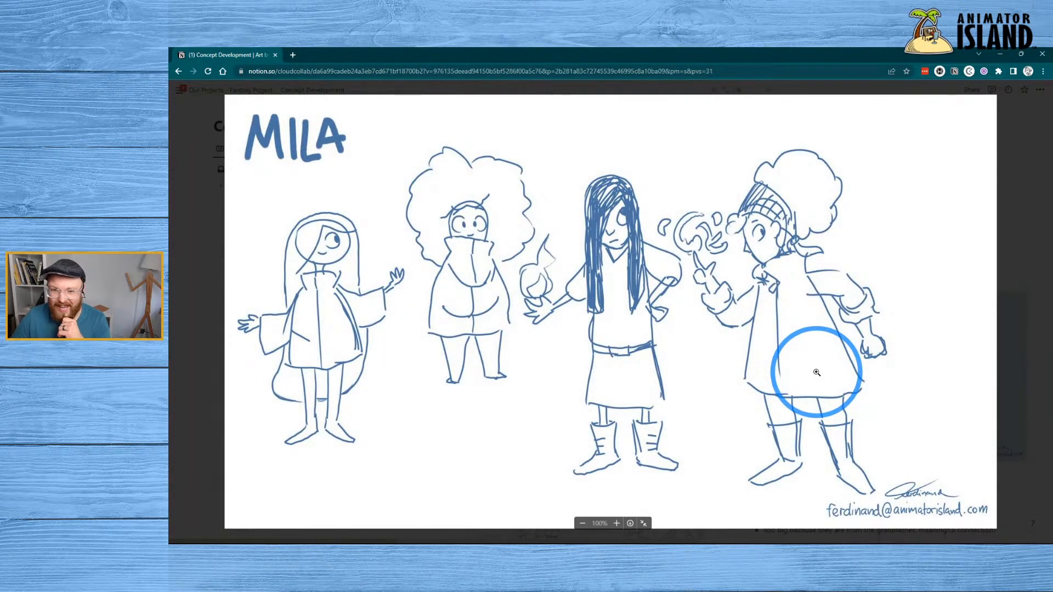
pyautogui.click(1017, 311)
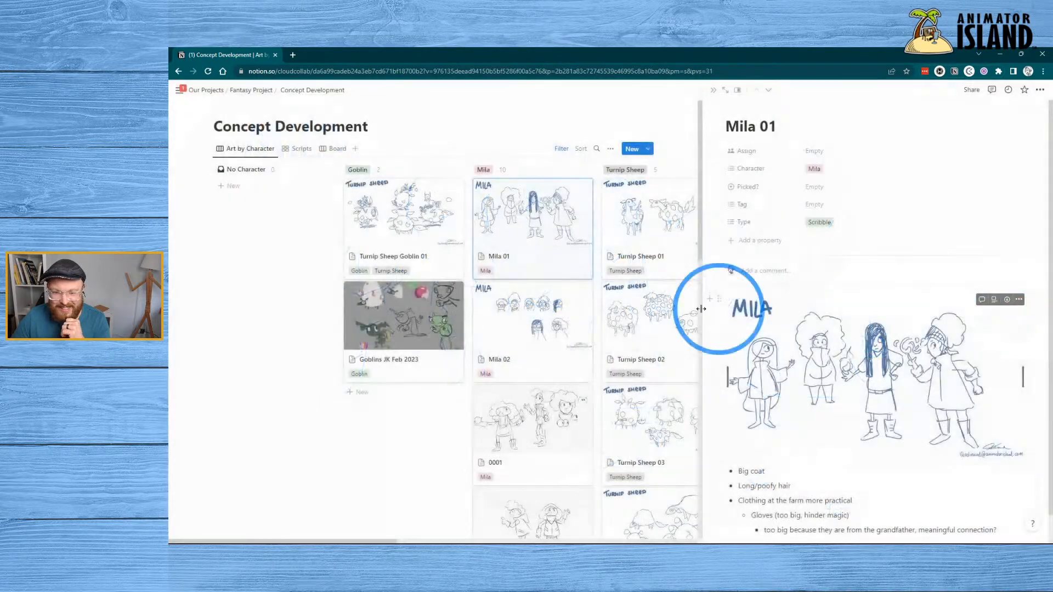
# Open entry 0001 in the Mila column, view its sketch at full size and close the enlarged view
pyautogui.scroll(-2, 531, 357)
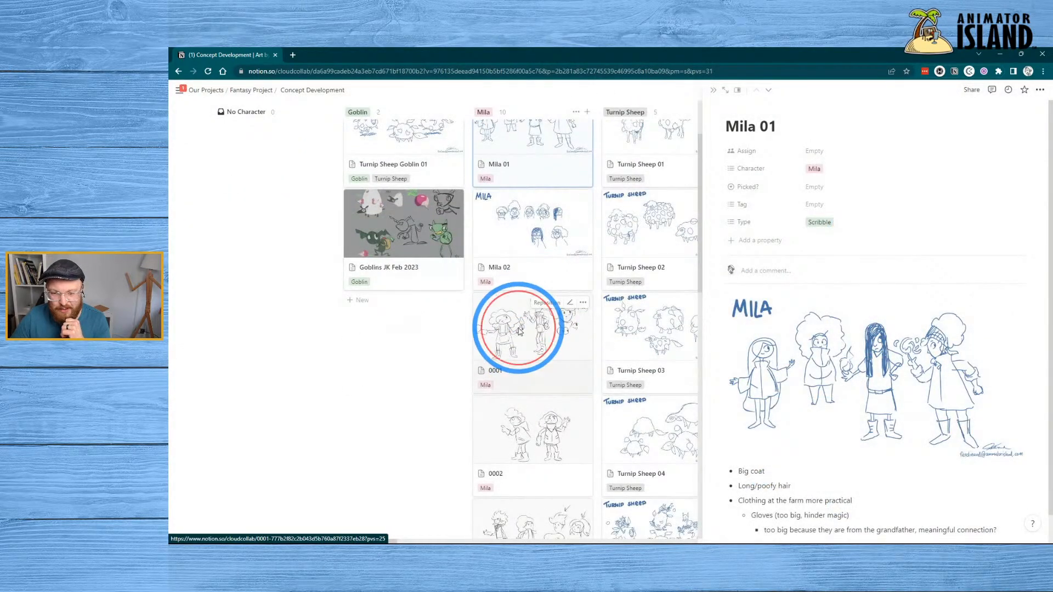
pyautogui.click(530, 314)
pyautogui.click(846, 377)
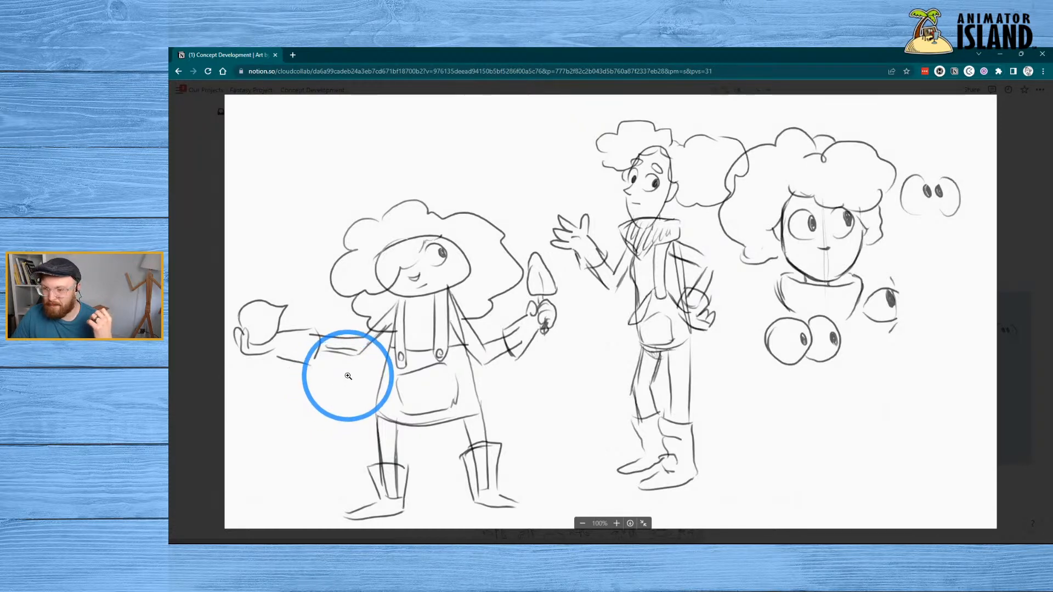
pyautogui.click(208, 155)
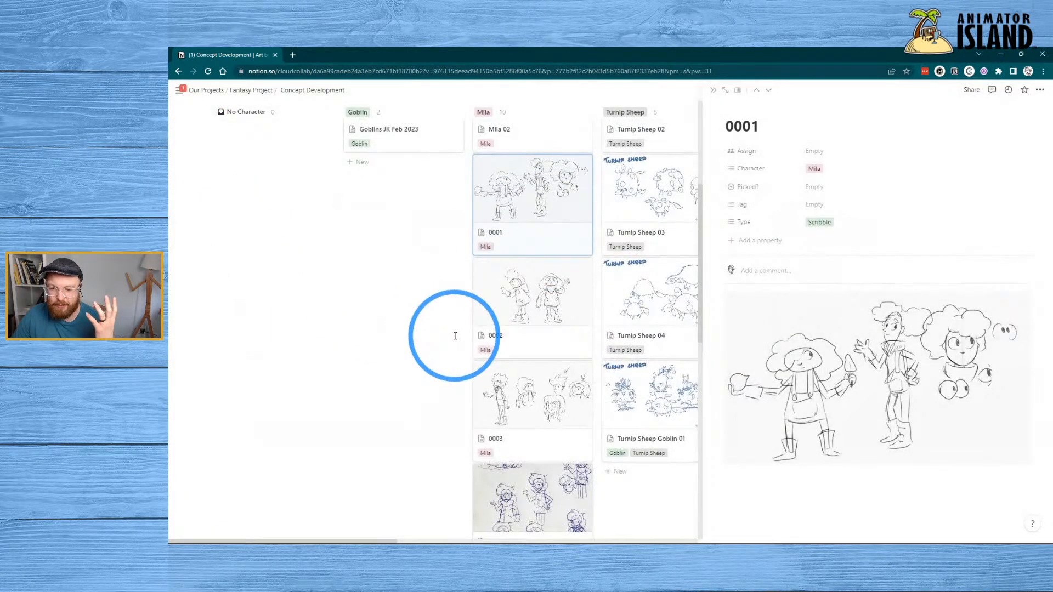
# Open entry 0003 in the Mila column, examine its sketch enlarged and return to the board
pyautogui.click(533, 403)
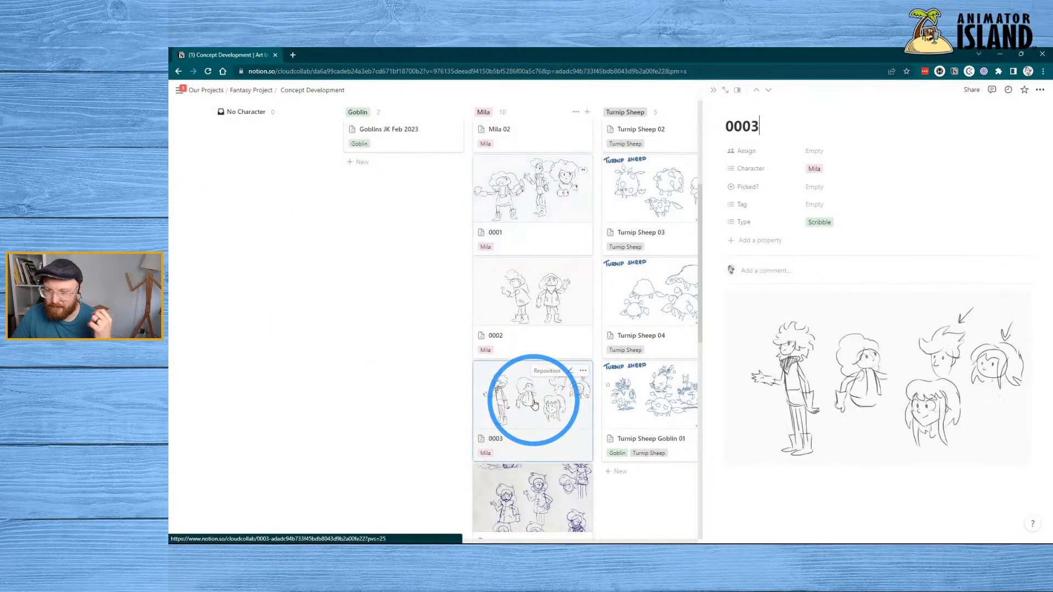
pyautogui.click(834, 403)
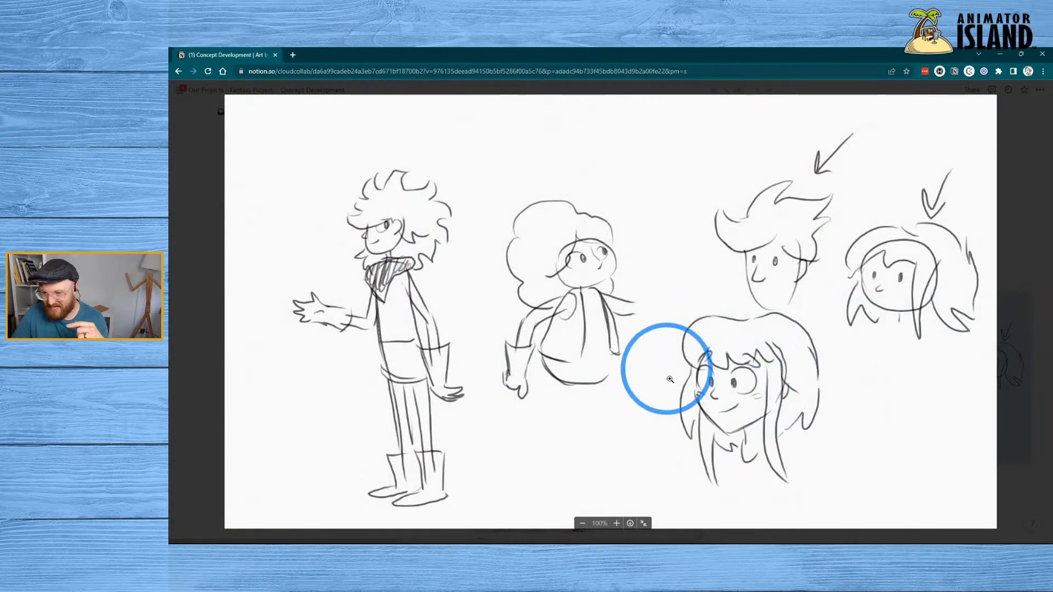
pyautogui.click(193, 178)
# Open entry 20230418_184923 in the Mila column and view its pen sketch at full size
pyautogui.scroll(-3, 275, 225)
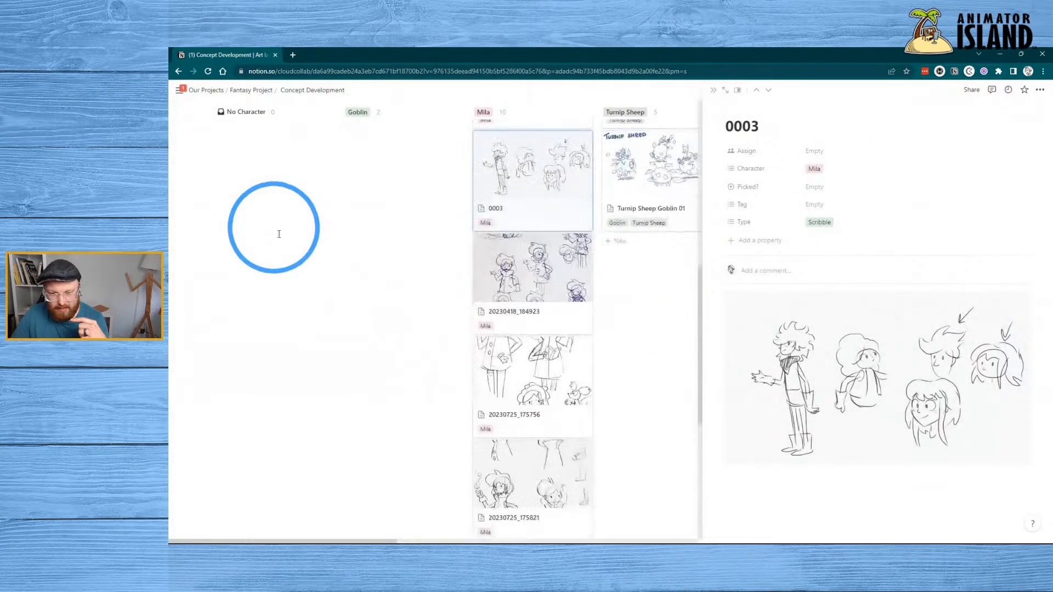
pyautogui.click(556, 287)
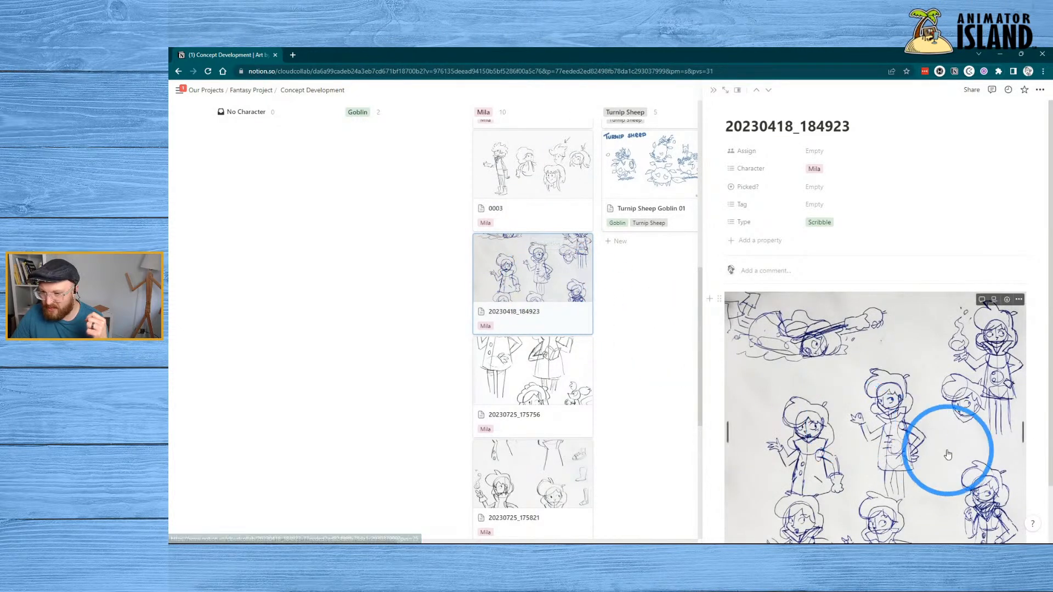
pyautogui.scroll(-1, 950, 456)
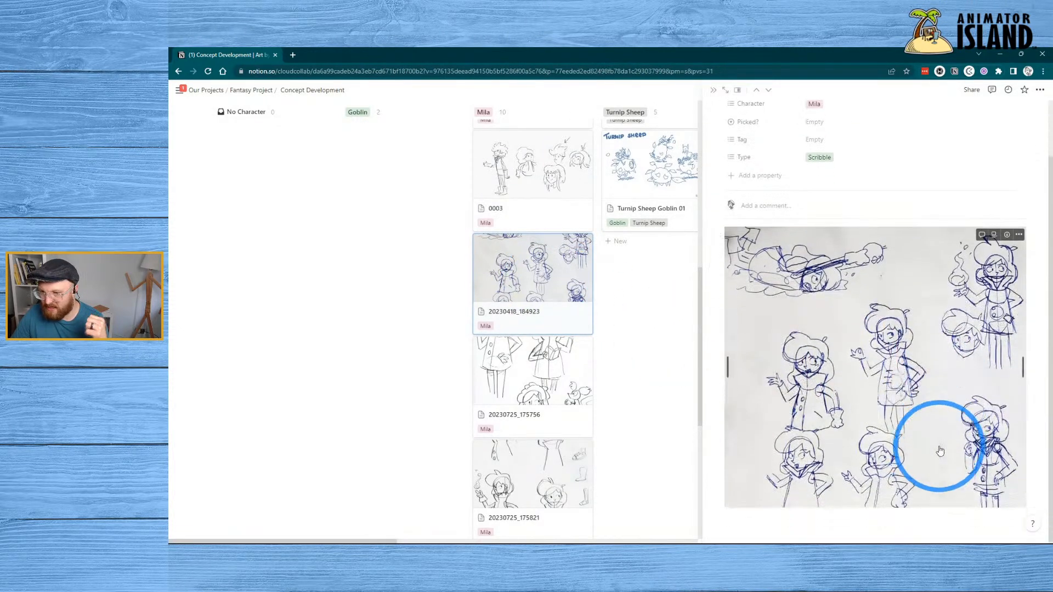
pyautogui.click(833, 359)
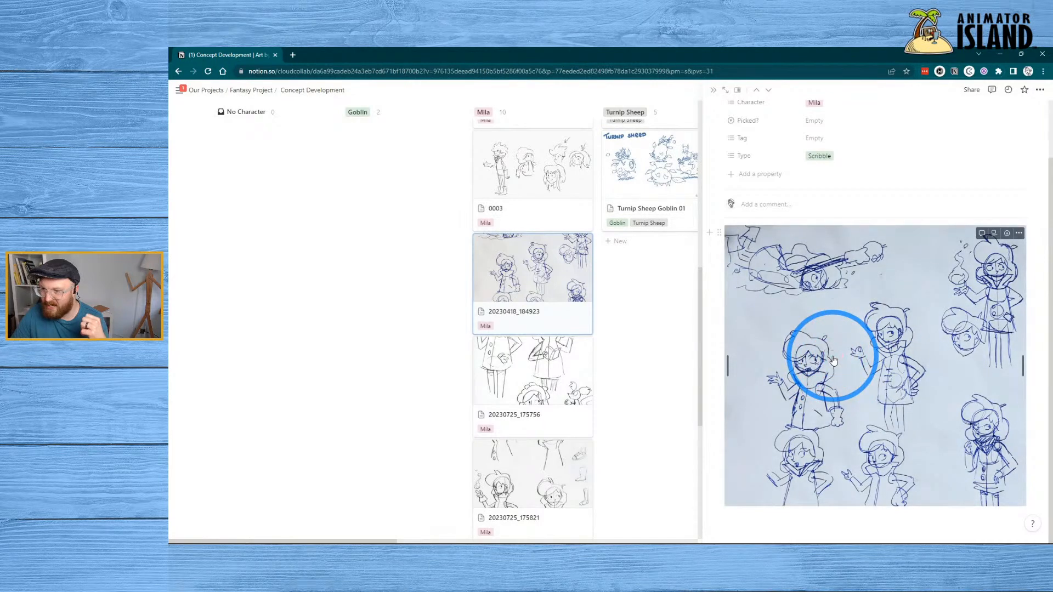
pyautogui.click(832, 359)
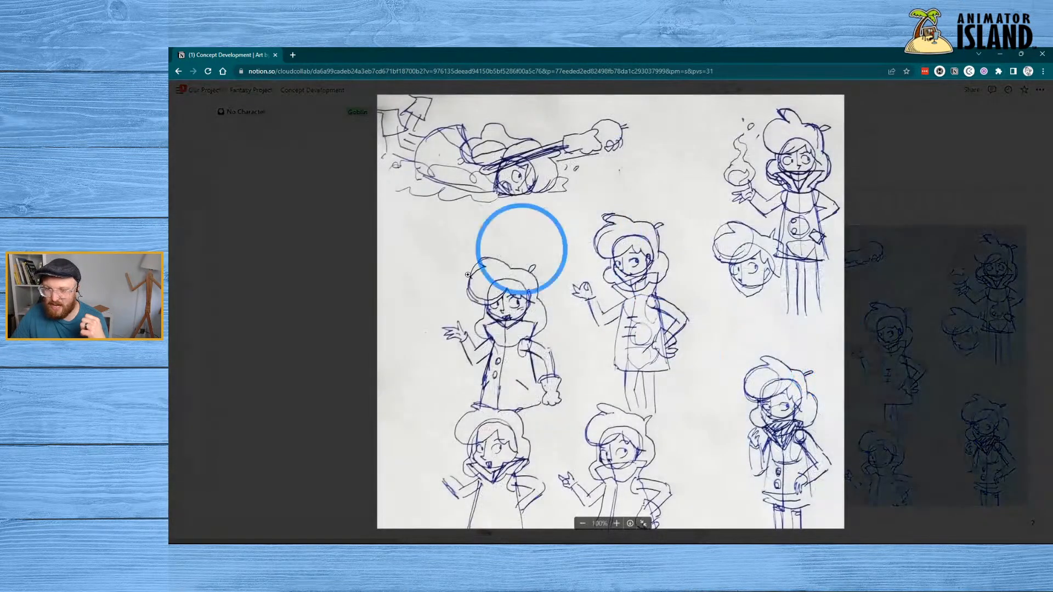
# Close the enlarged pen sketch and open entry 20230725_175756 in the Mila column to view its drawings
pyautogui.click(274, 285)
pyautogui.scroll(-2, 522, 283)
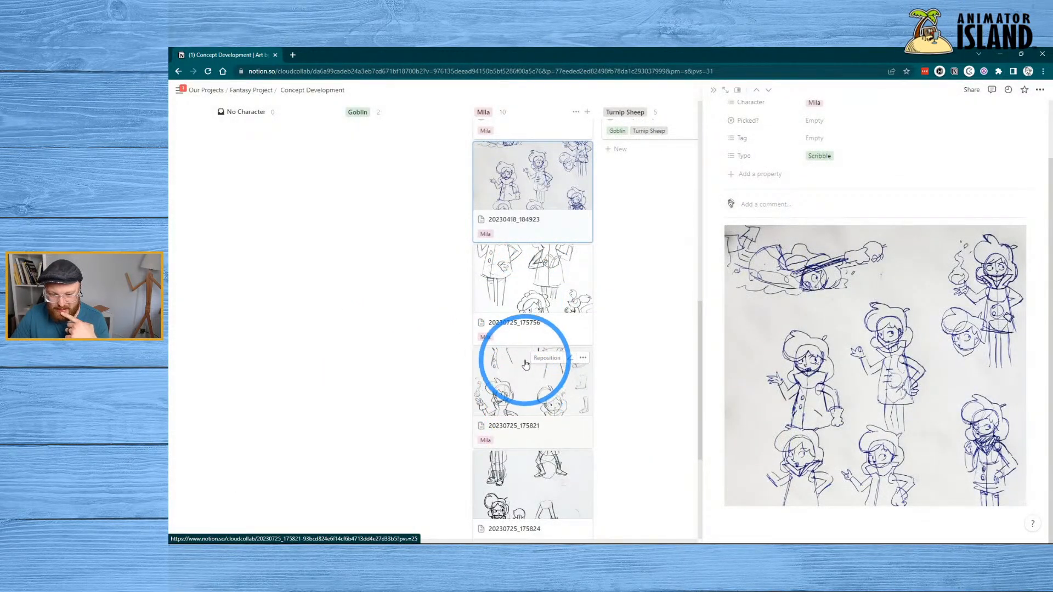
pyautogui.click(521, 296)
pyautogui.scroll(-1, 521, 351)
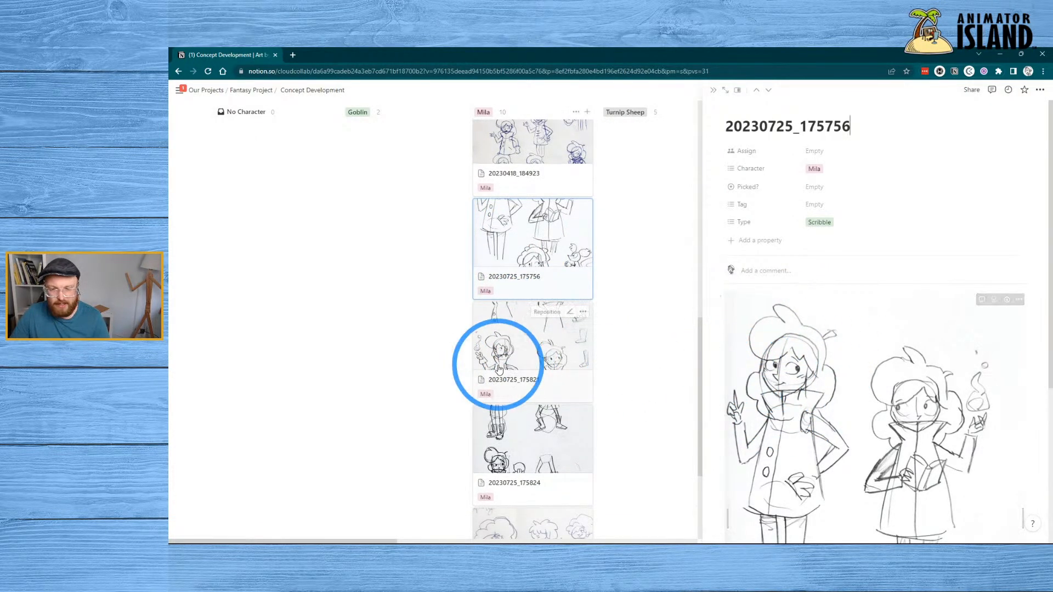
pyautogui.scroll(-2, 504, 360)
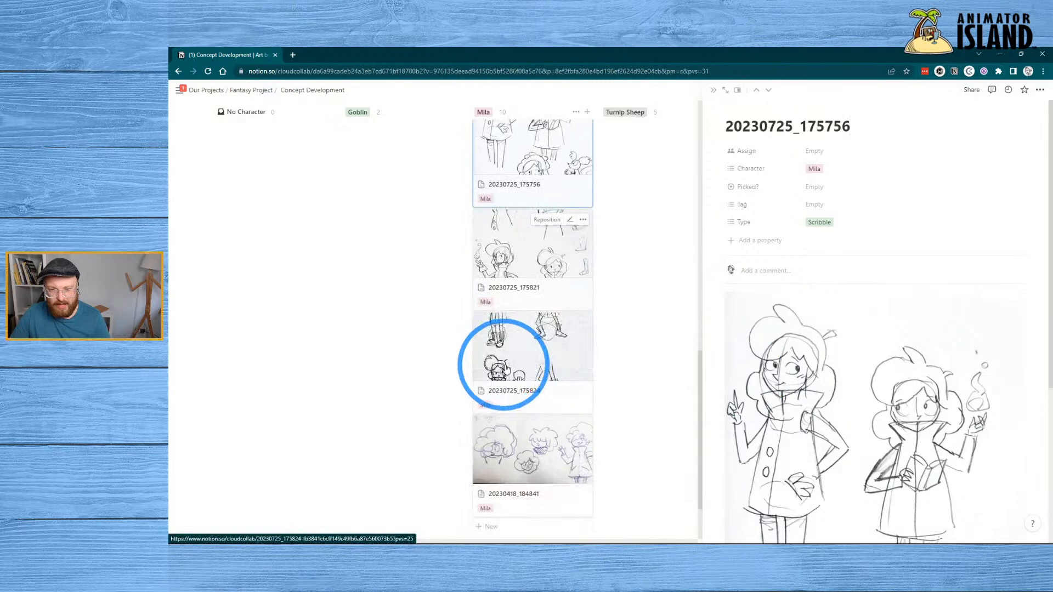
# Open entry 20230418_184841 in the Mila column, view its sketch strip at full size and return to the board
pyautogui.click(556, 462)
pyautogui.click(889, 336)
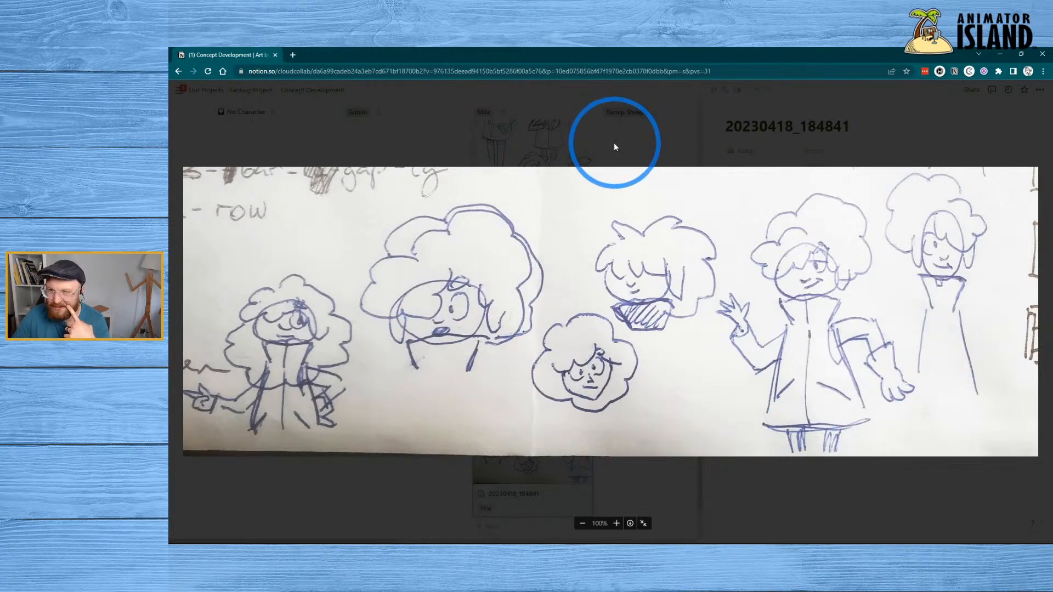
pyautogui.click(665, 127)
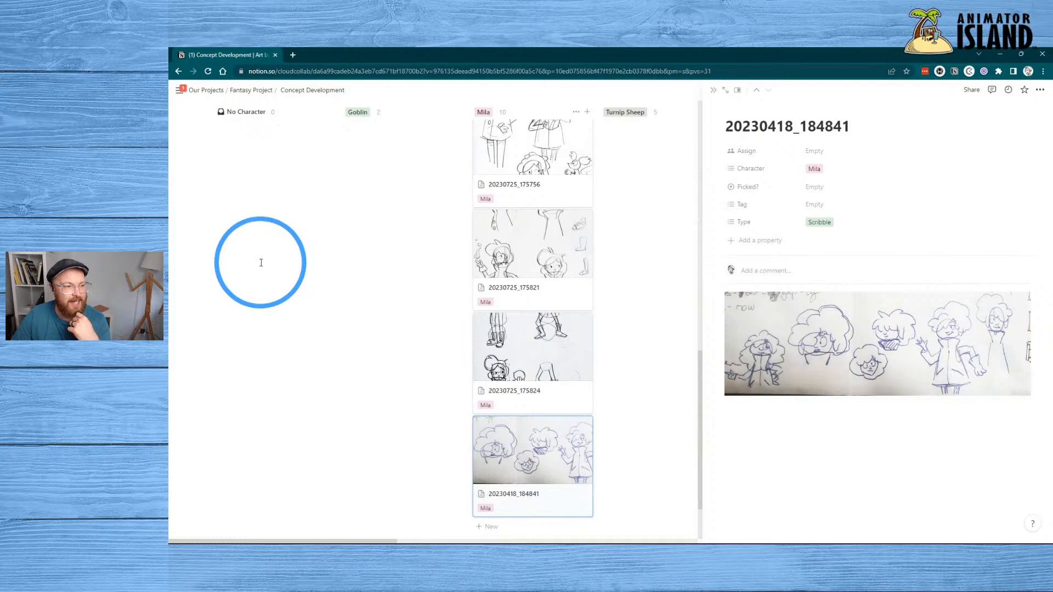
pyautogui.click(639, 434)
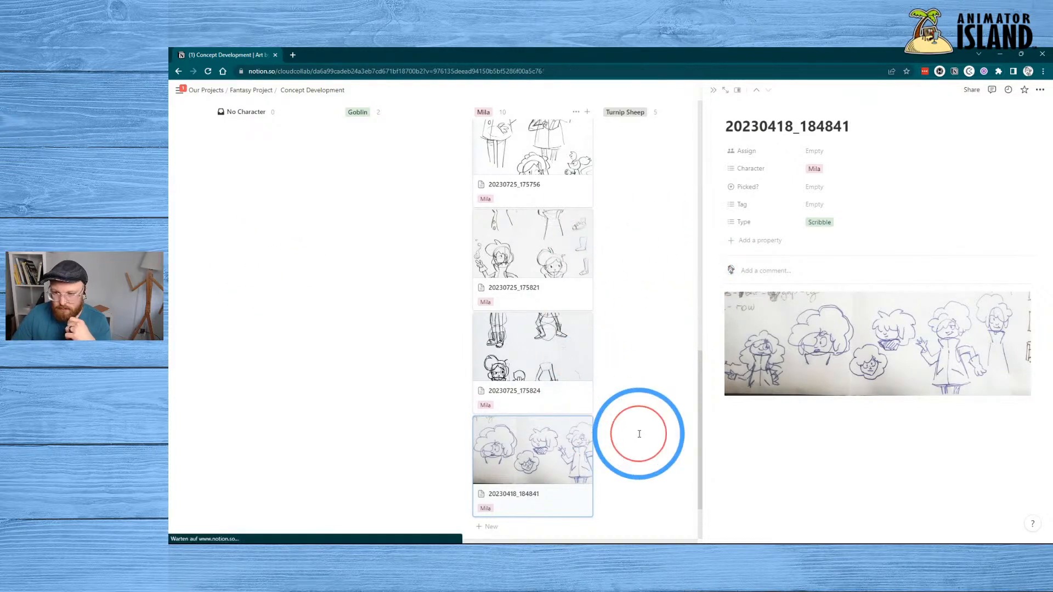
pyautogui.scroll(2, 640, 434)
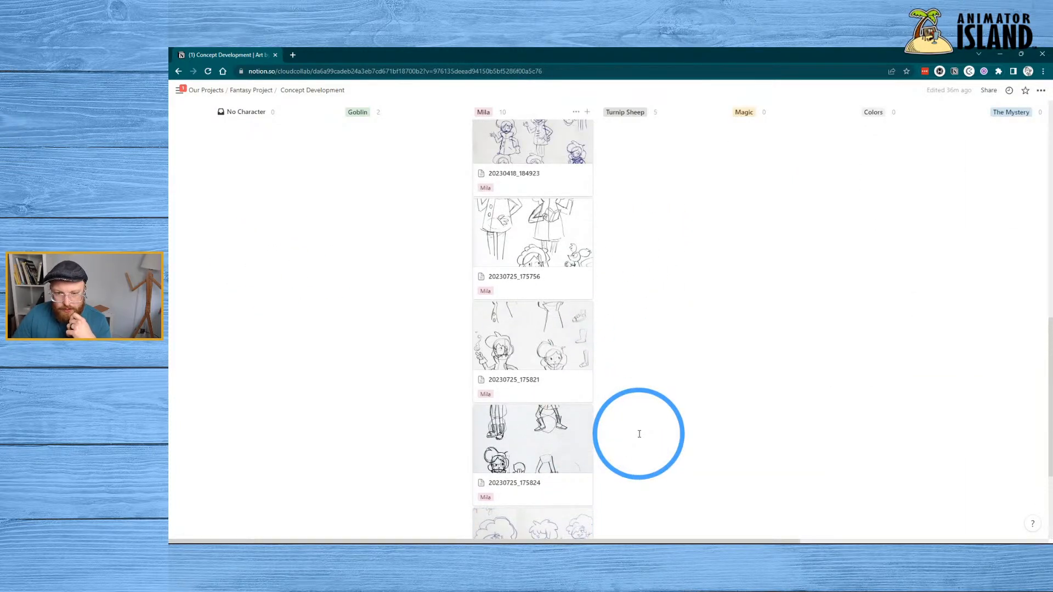
# Open entry 20230725_175824 in the Mila column and examine its body proportion sketches
pyautogui.click(529, 436)
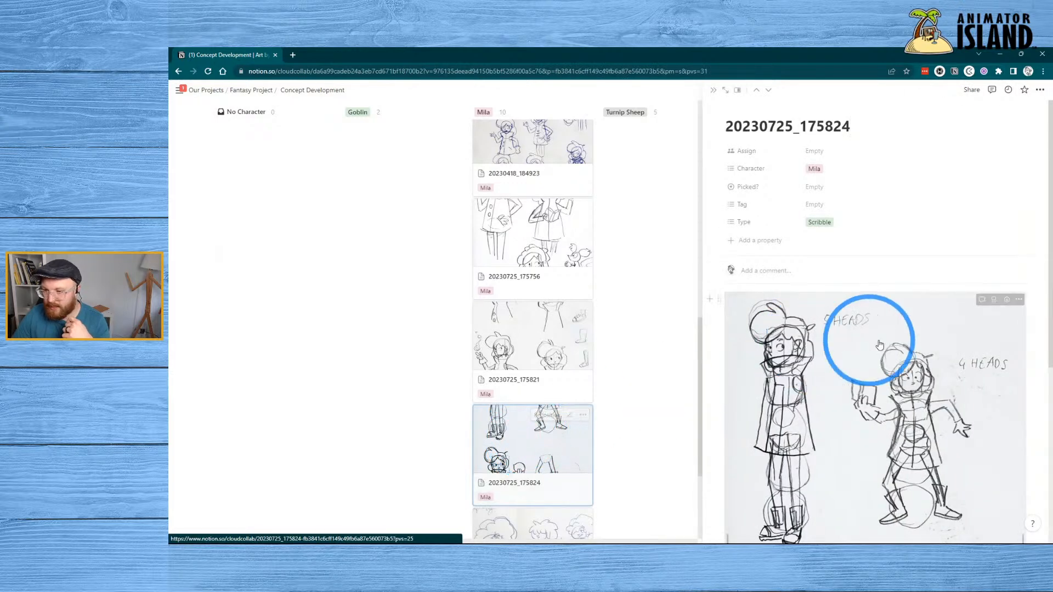
pyautogui.scroll(-2, 856, 351)
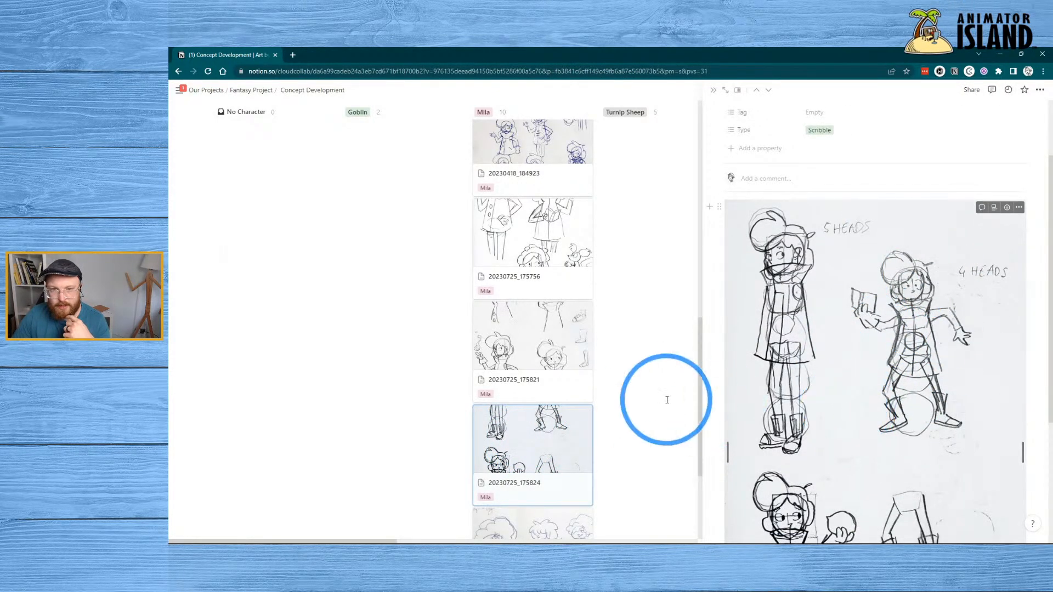
pyautogui.scroll(6, 667, 400)
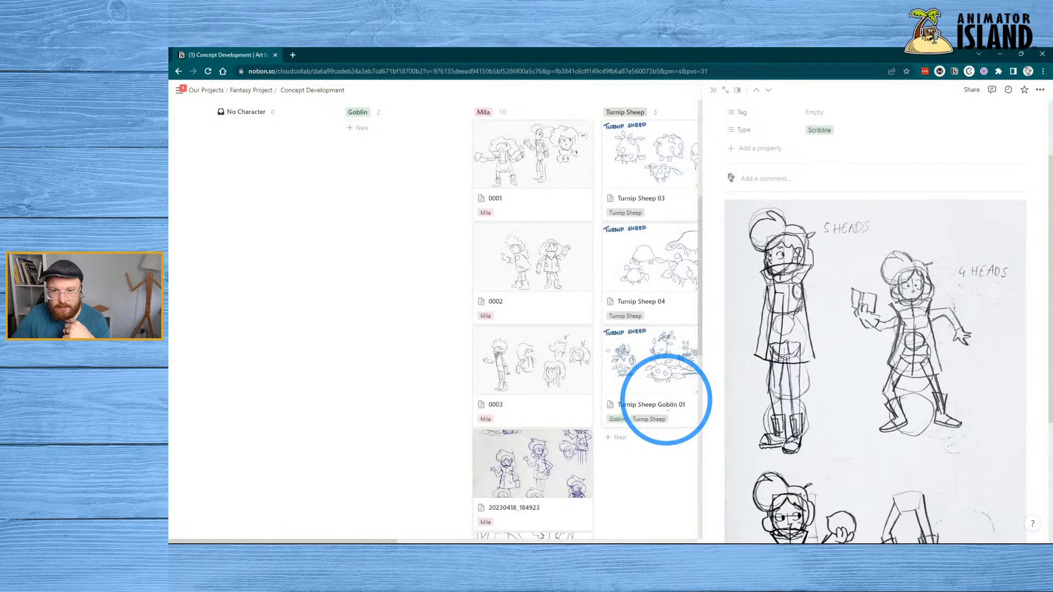
# Close the preview of 20230725_180003.png and add that image file as a new entry at the end of the Mila column
pyautogui.scroll(-13, 667, 400)
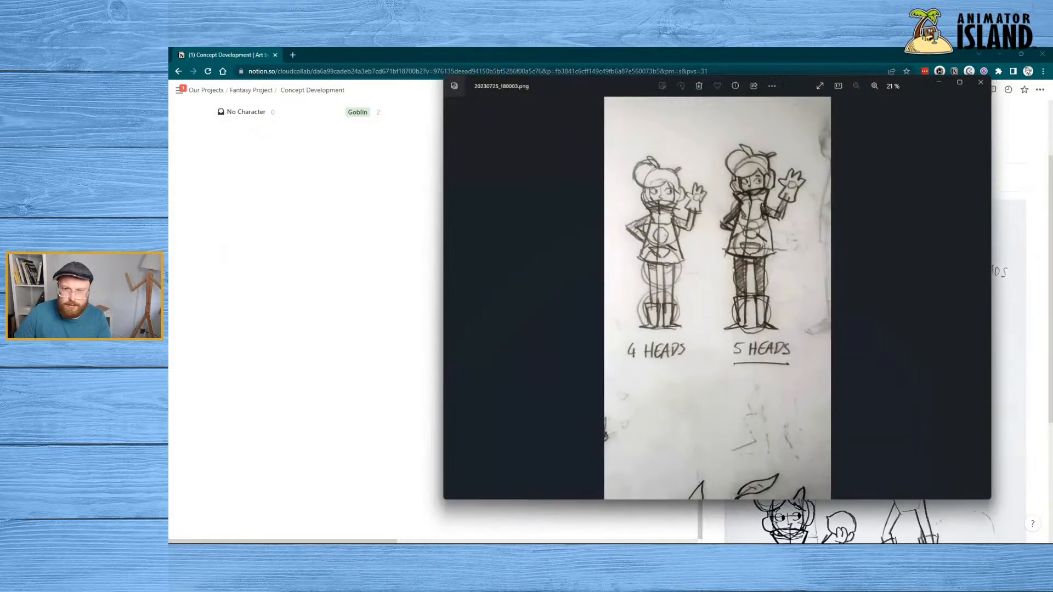
pyautogui.click(986, 81)
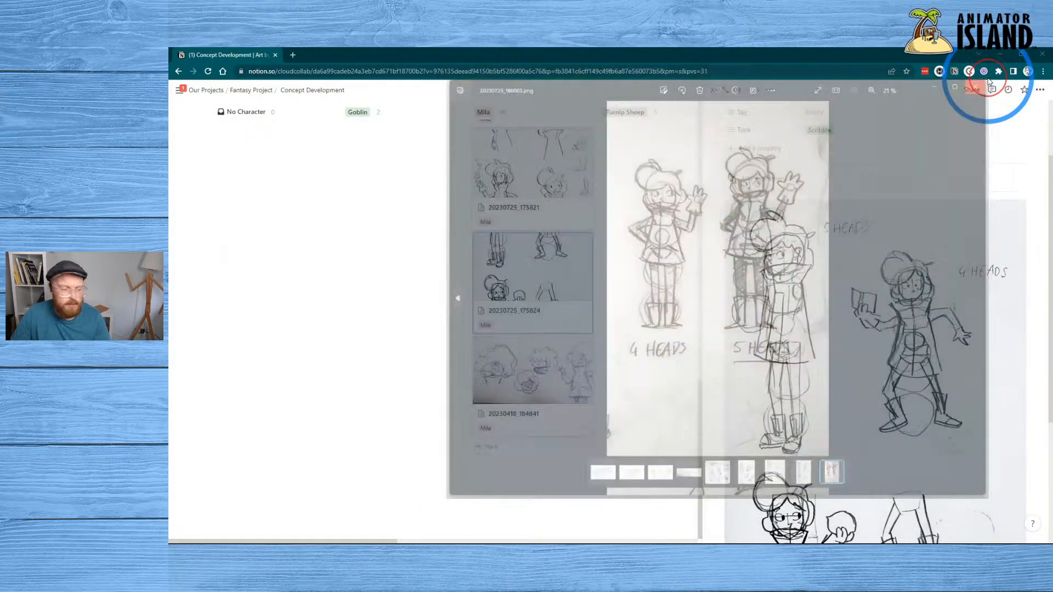
pyautogui.moveTo(411, 482); pyautogui.dragTo(541, 446)
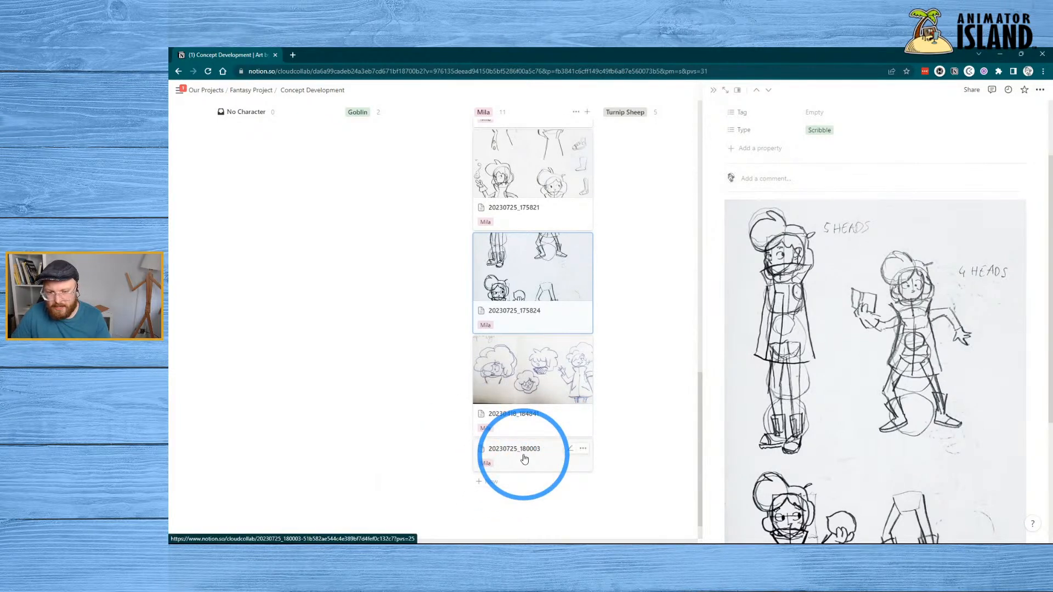
# Open the new entry 20230725_180003 and examine its 4 heads and 5 heads proportion sketches
pyautogui.scroll(-1, 524, 459)
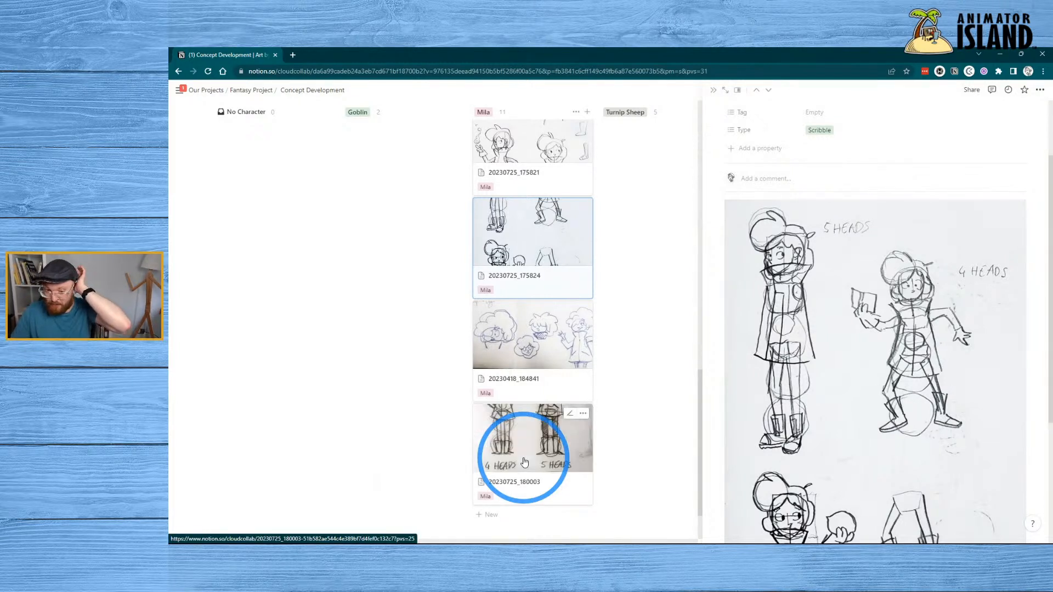
pyautogui.click(527, 442)
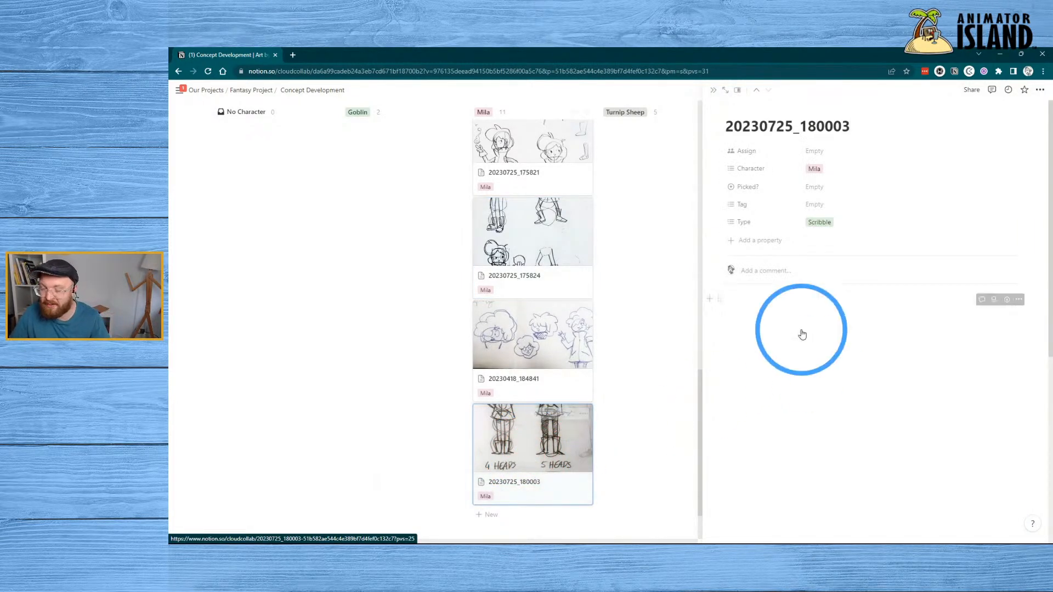
pyautogui.scroll(-3, 898, 402)
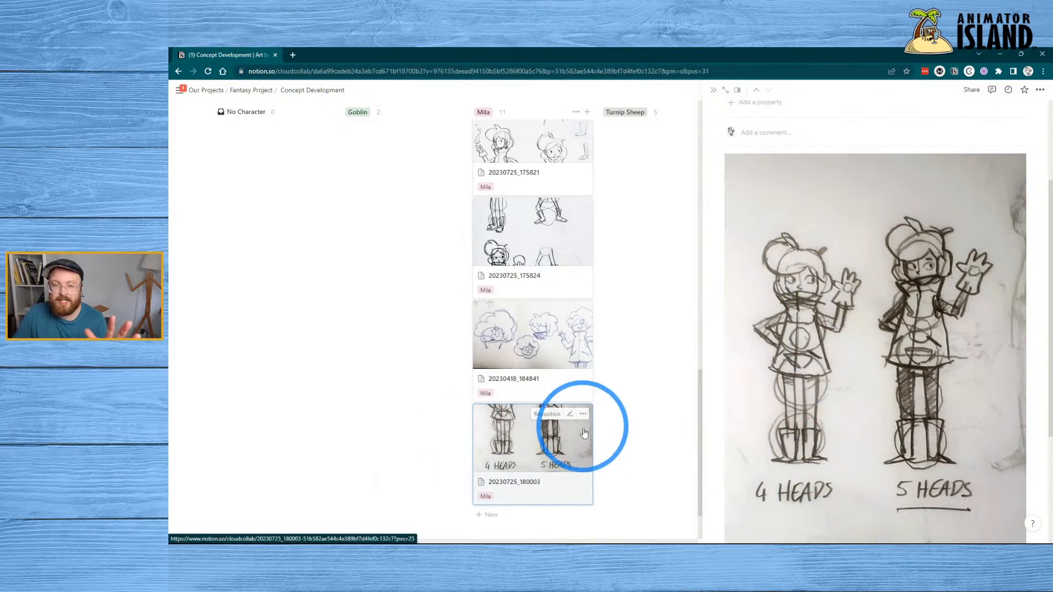
pyautogui.scroll(2, 618, 374)
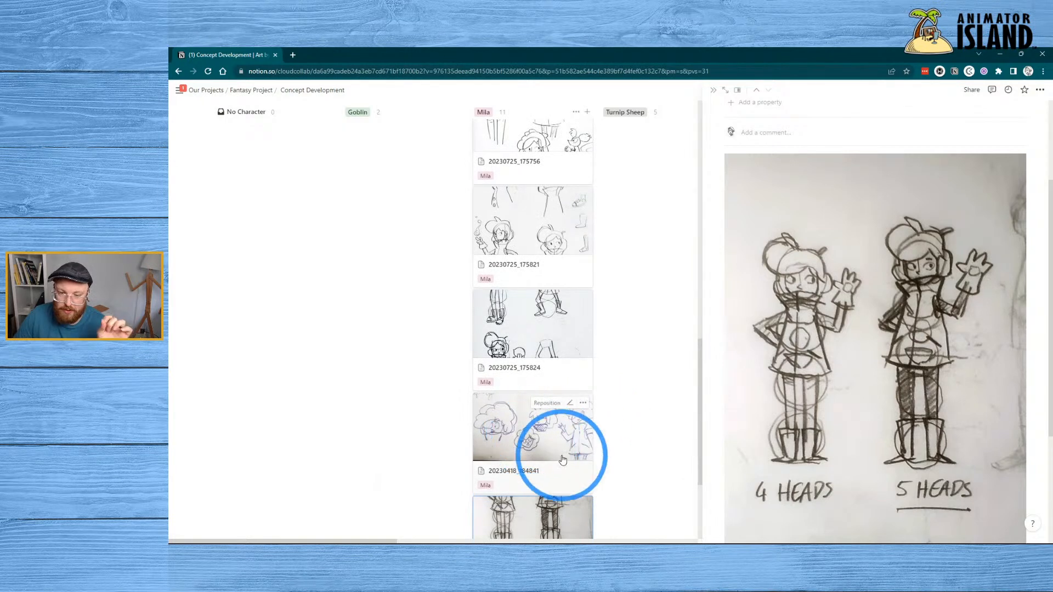
# Reopen entry 20230418_184841, view its early head and coat sketches at full size and close the enlarged view
pyautogui.click(525, 432)
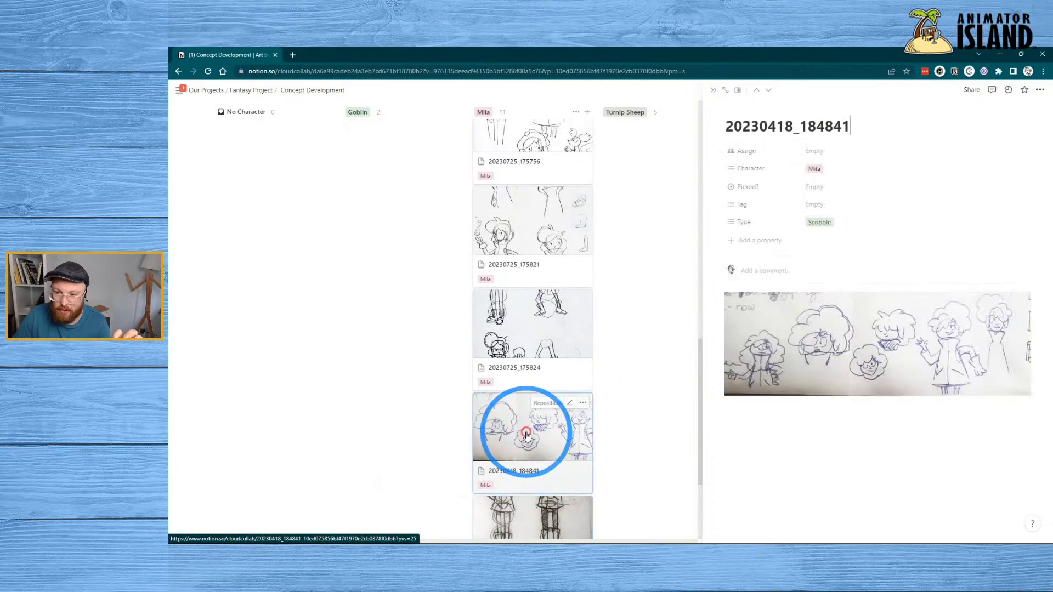
pyautogui.click(900, 355)
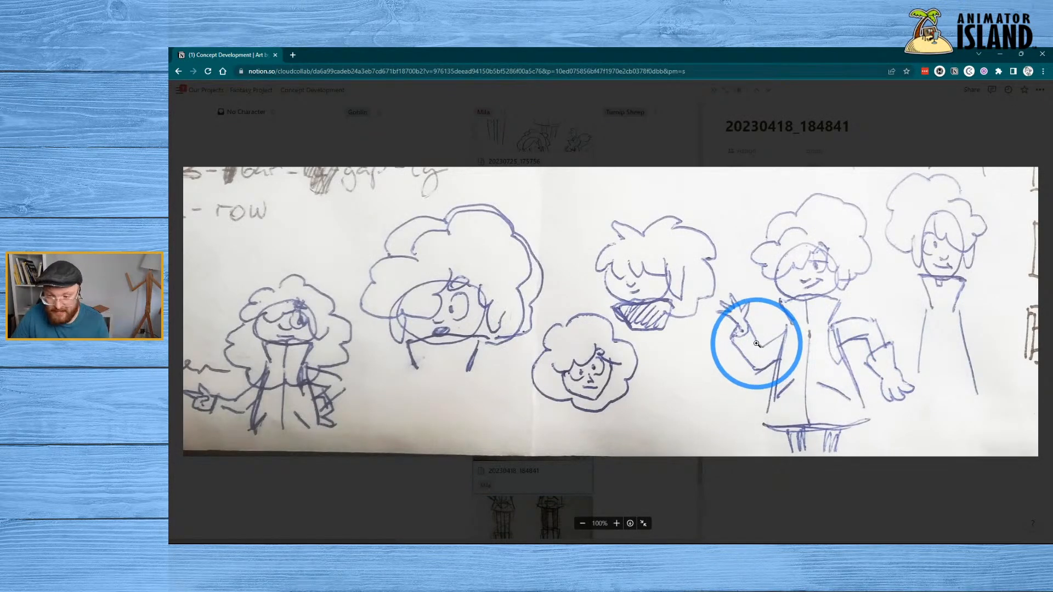
pyautogui.click(735, 162)
pyautogui.scroll(-3, 600, 325)
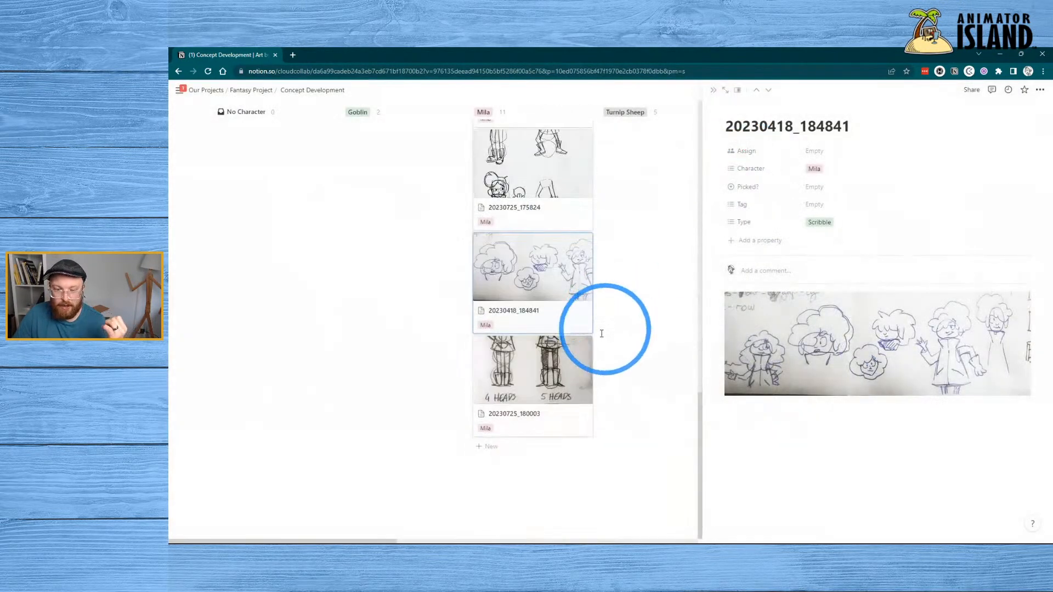
# Return to entry 20230725_180003 and enlarge its proportion sketch to 150%
pyautogui.click(546, 387)
pyautogui.scroll(-5, 799, 376)
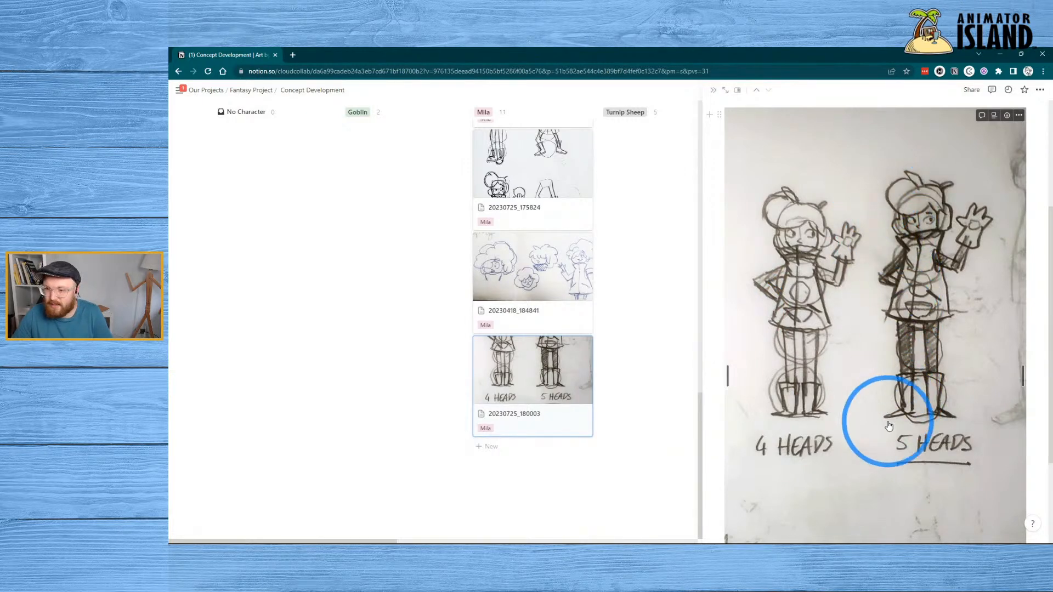
pyautogui.click(880, 306)
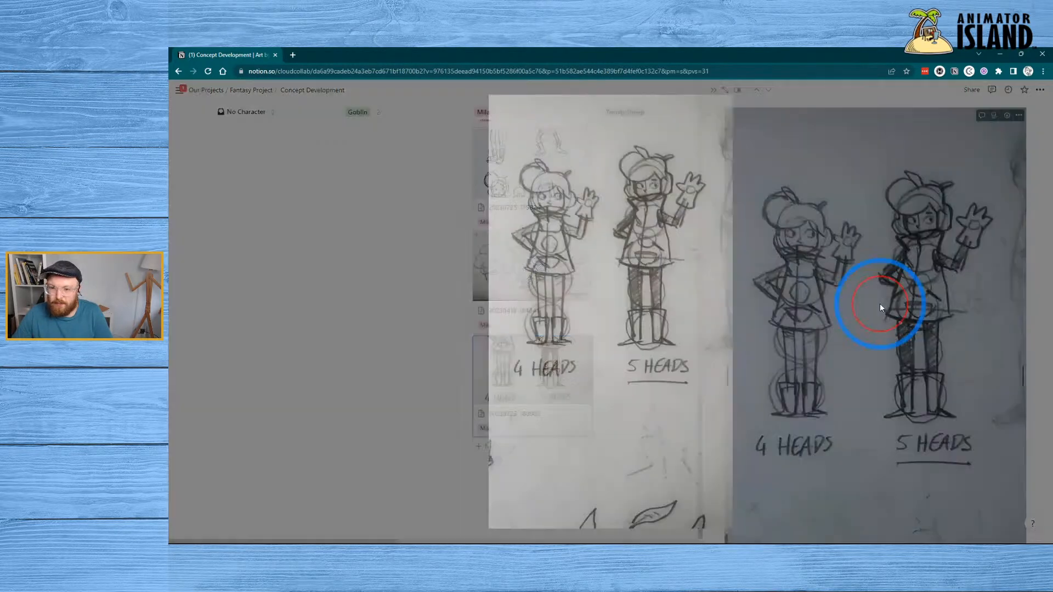
pyautogui.click(650, 321)
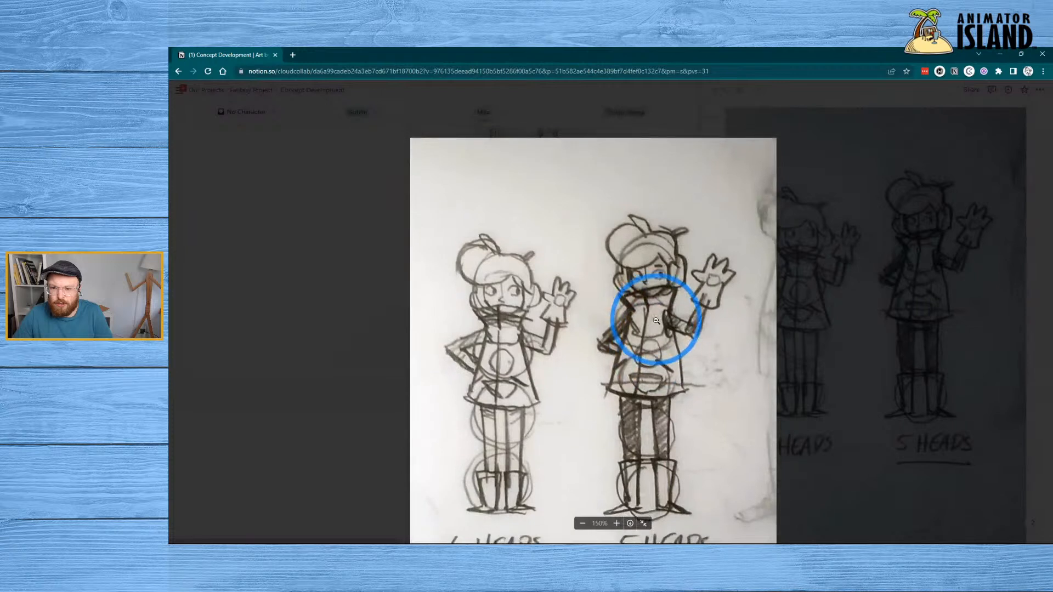
pyautogui.scroll(-1, 657, 320)
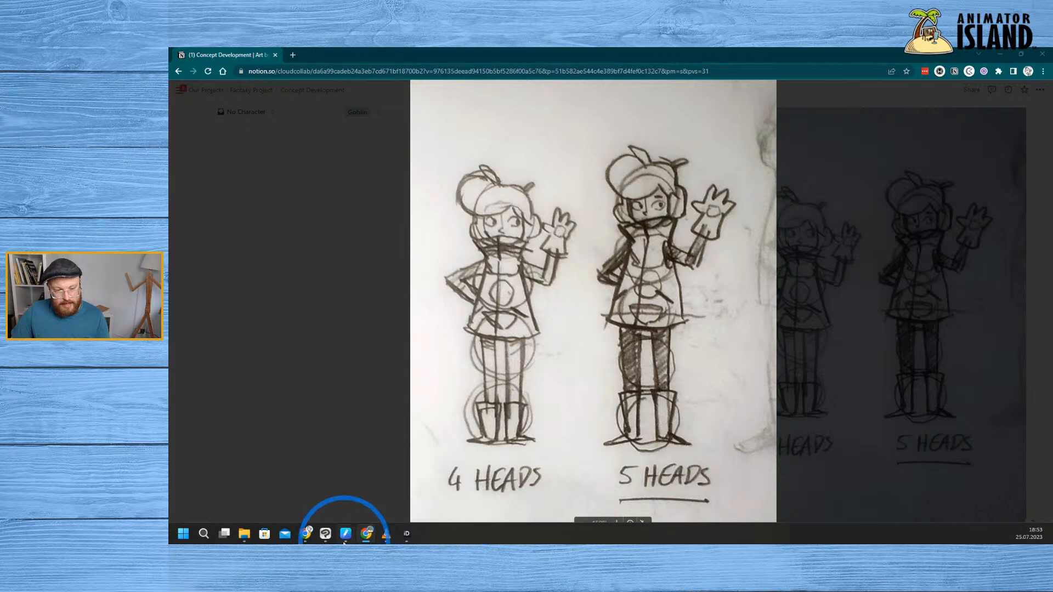
# Switch to Clip Studio Paint and arrange its window beside a narrowed browser window showing the enlarged proportion sketch
pyautogui.click(326, 535)
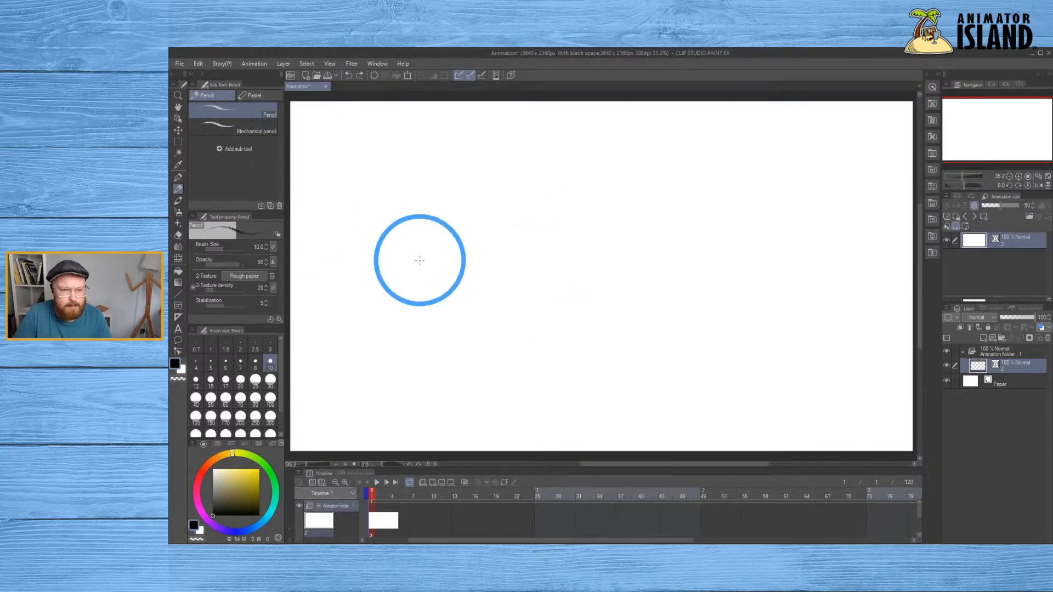
pyautogui.click(379, 495)
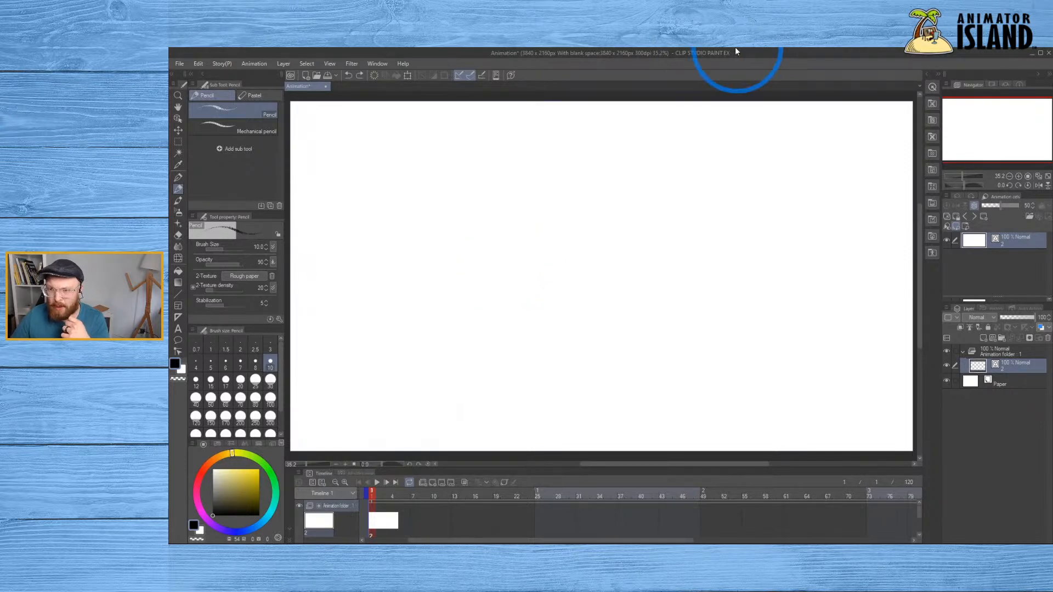
pyautogui.moveTo(735, 47); pyautogui.dragTo(742, 175)
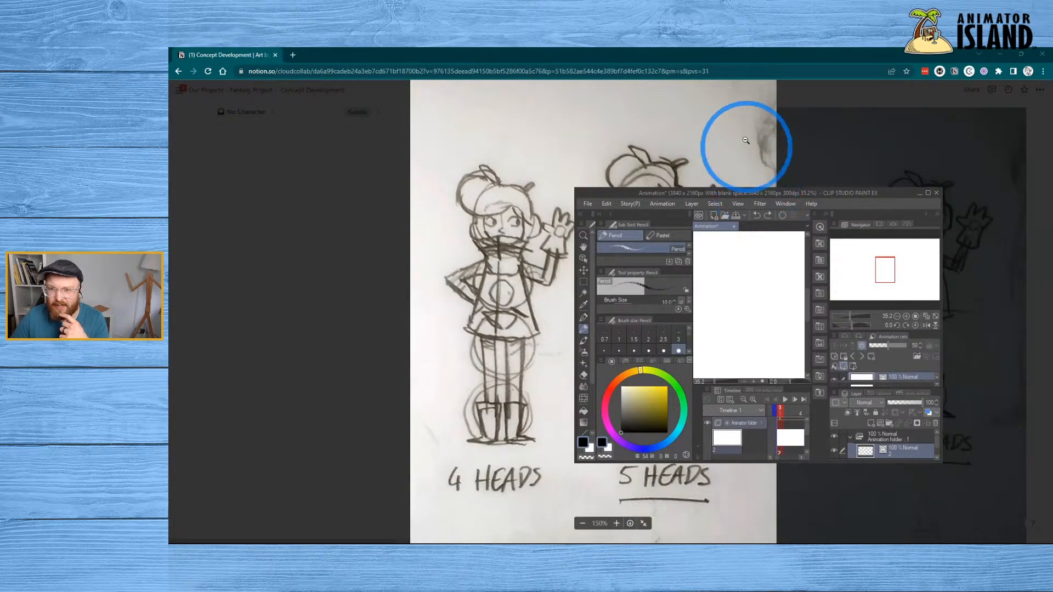
pyautogui.moveTo(729, 49); pyautogui.dragTo(354, 64)
pyautogui.moveTo(623, 141); pyautogui.dragTo(450, 137)
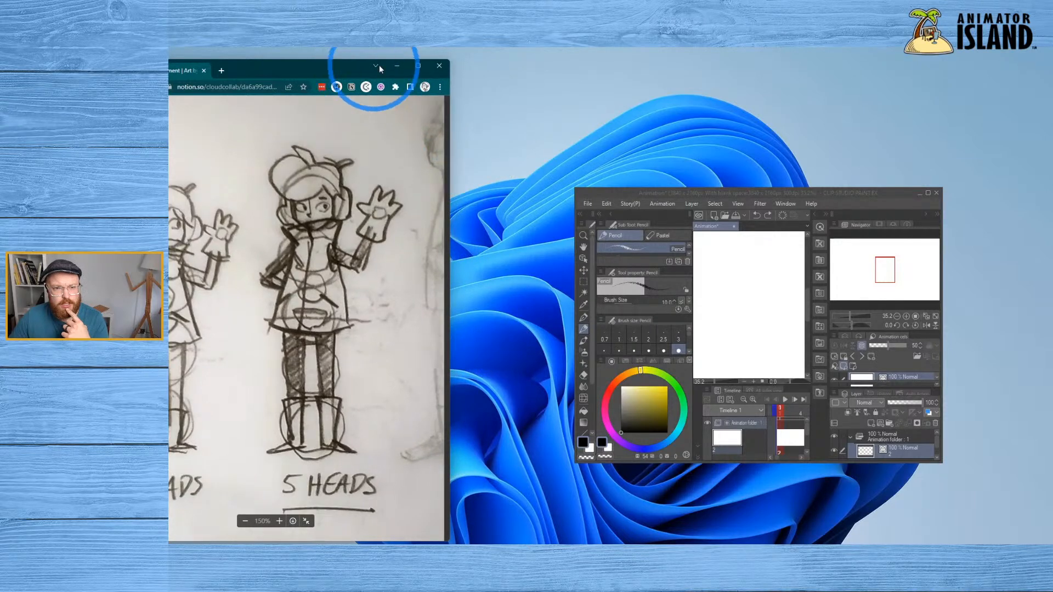
pyautogui.moveTo(449, 60); pyautogui.dragTo(390, 105)
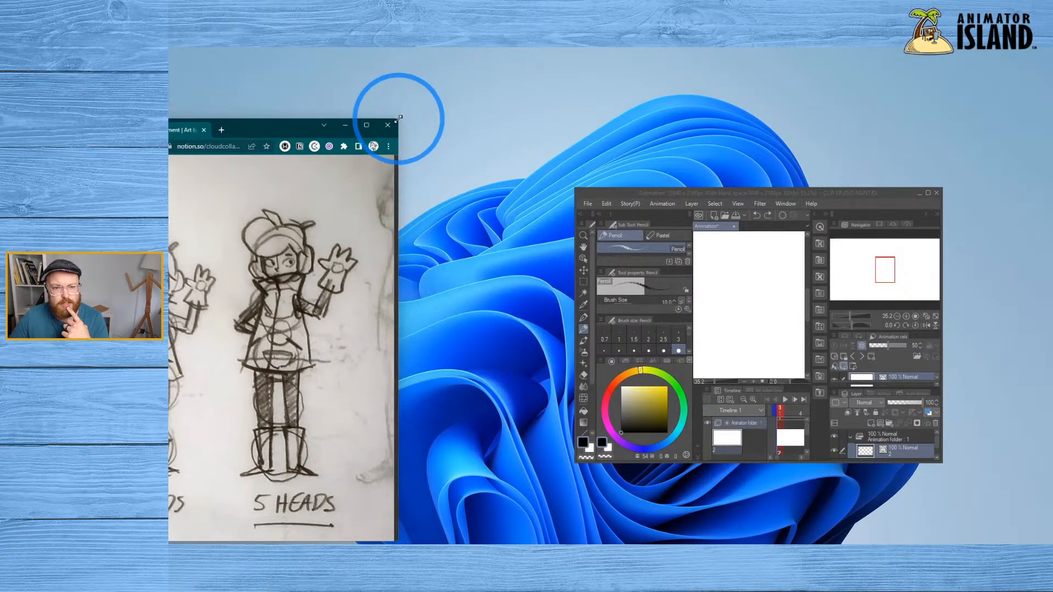
pyautogui.moveTo(282, 134)
pyautogui.mouseDown()
pyautogui.moveTo(398, 76)
pyautogui.moveTo(364, 64)
pyautogui.mouseUp()
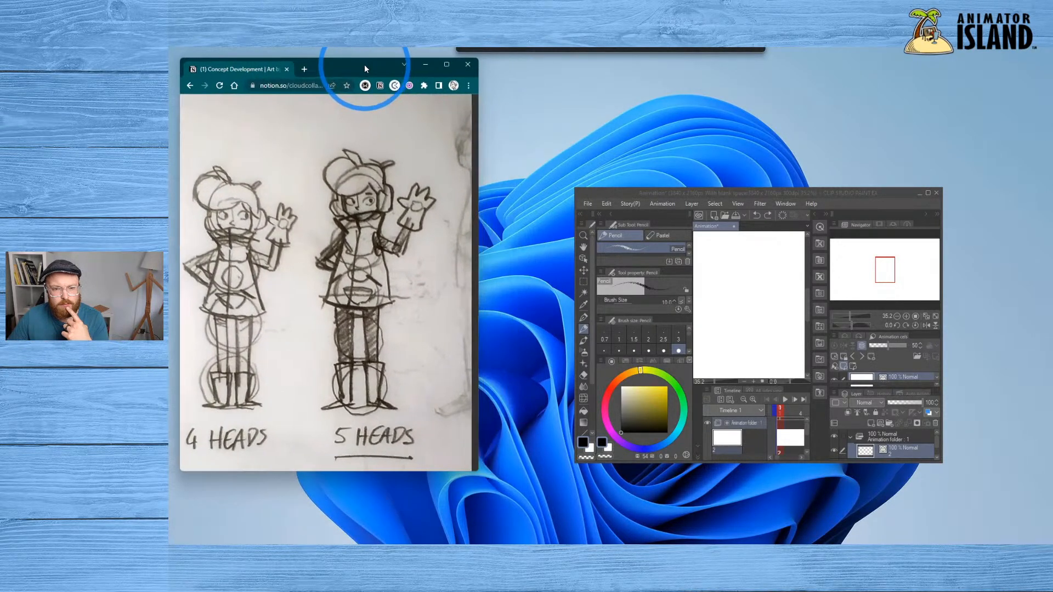
# Copy the 4 and 5 heads sketch from the browser and paste it into the maximized Clip Studio Paint animation document
pyautogui.rightClick(365, 210)
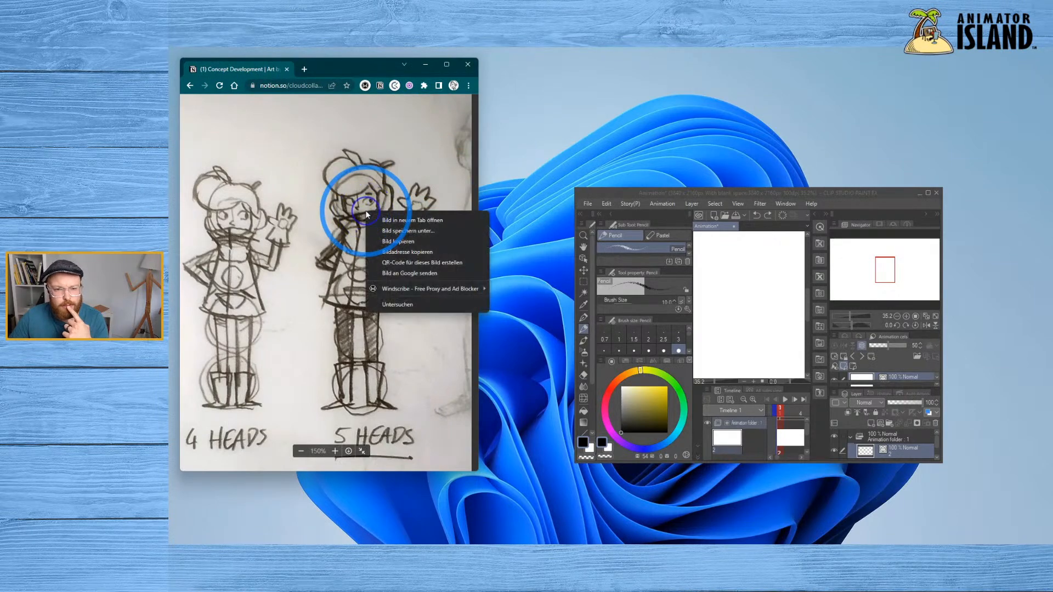
pyautogui.click(398, 241)
pyautogui.click(928, 194)
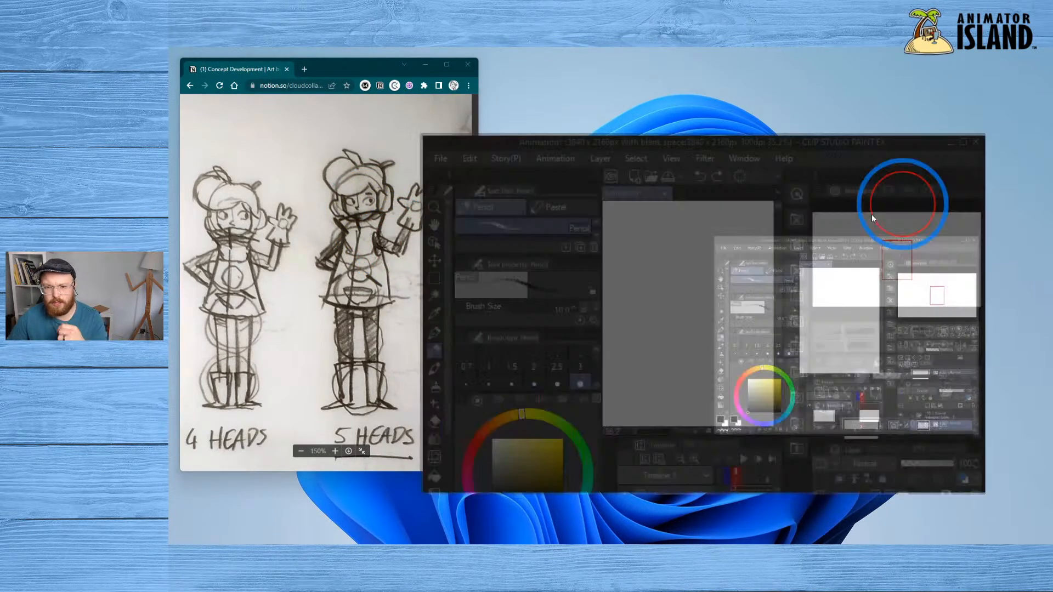
pyautogui.hotkey('ctrl', 'v')
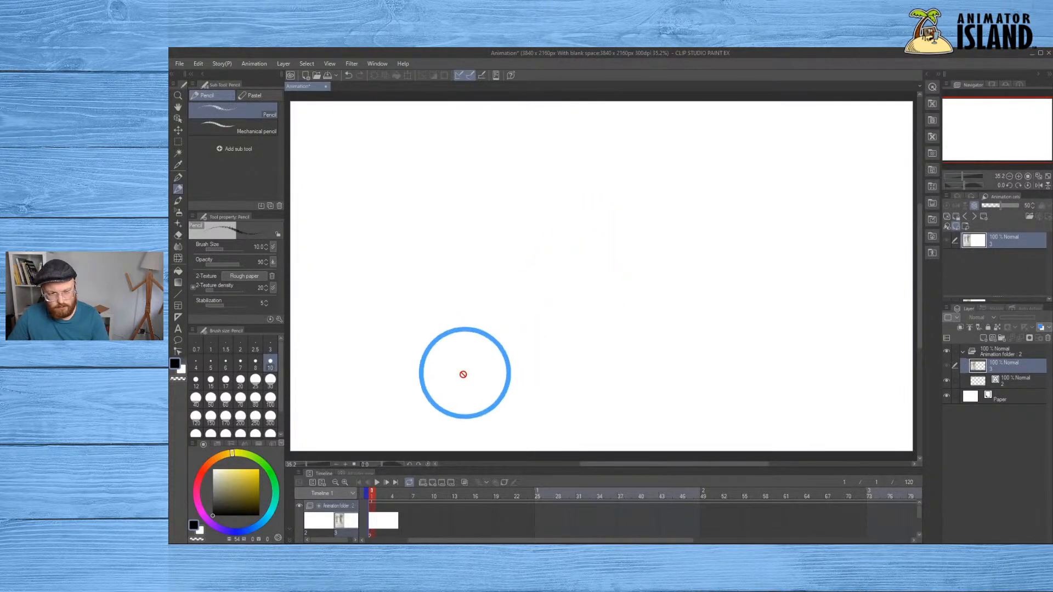
# Assign the pasted sketch's cel 3 to the first timeline frame and add a new animation folder above the existing one
pyautogui.rightClick(373, 518)
pyautogui.click(376, 340)
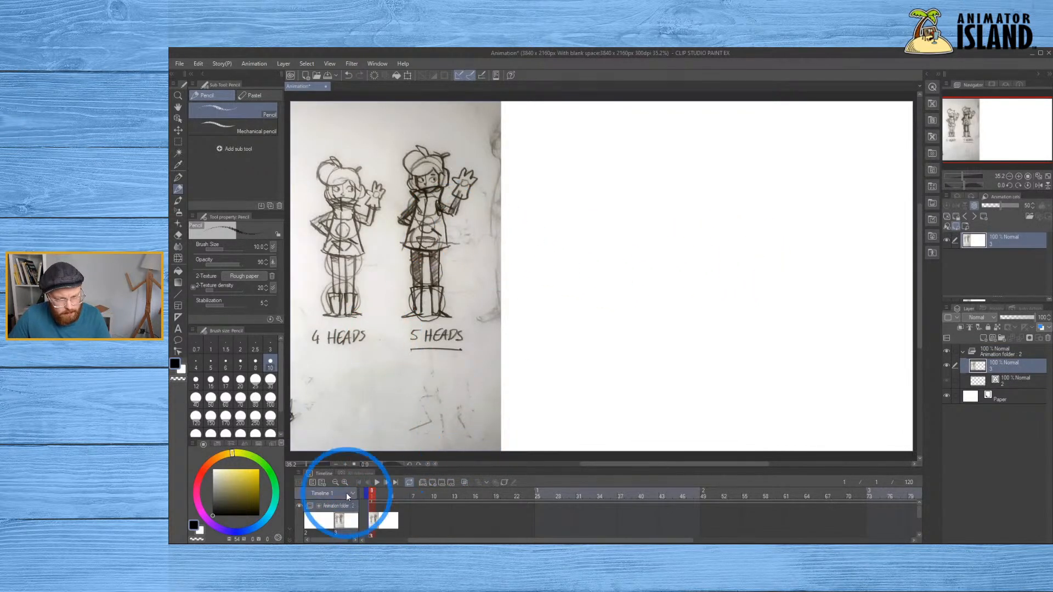
pyautogui.click(425, 484)
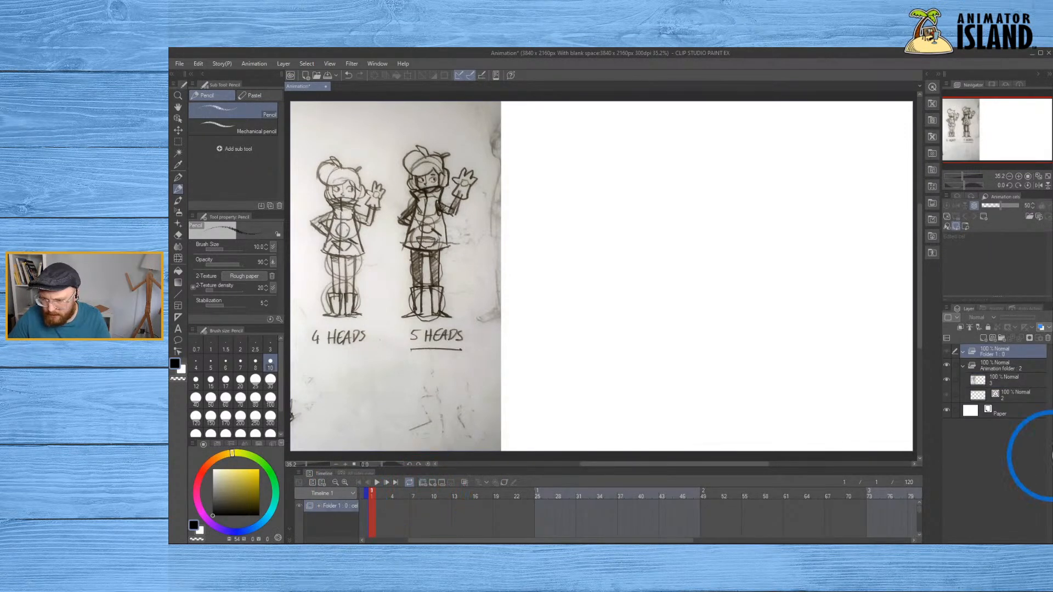
# Add a raster layer to the new animation folder and assign its cel 1 to the first timeline frame
pyautogui.click(992, 337)
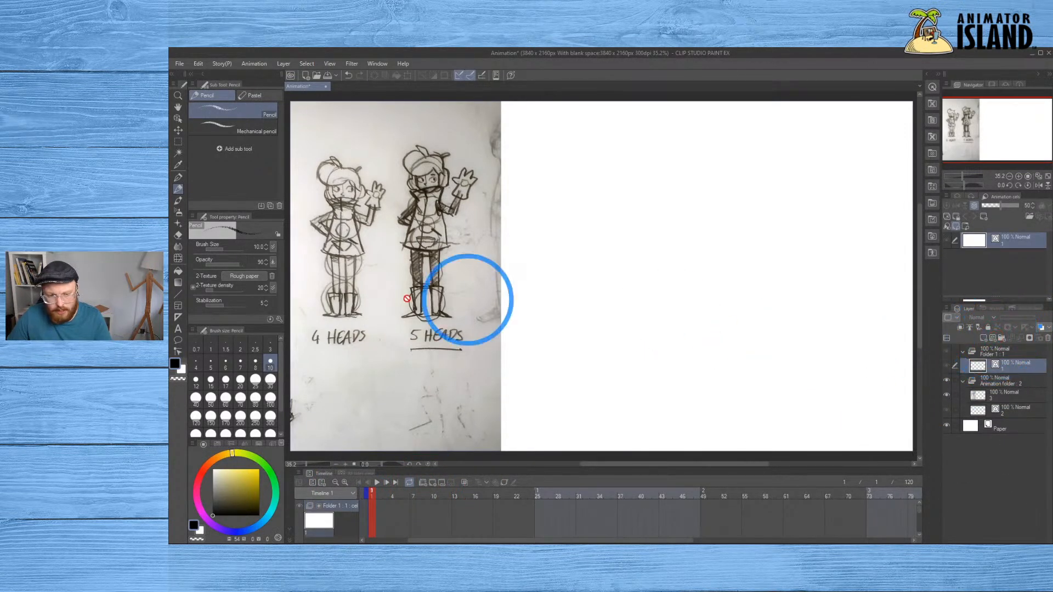
pyautogui.click(325, 525)
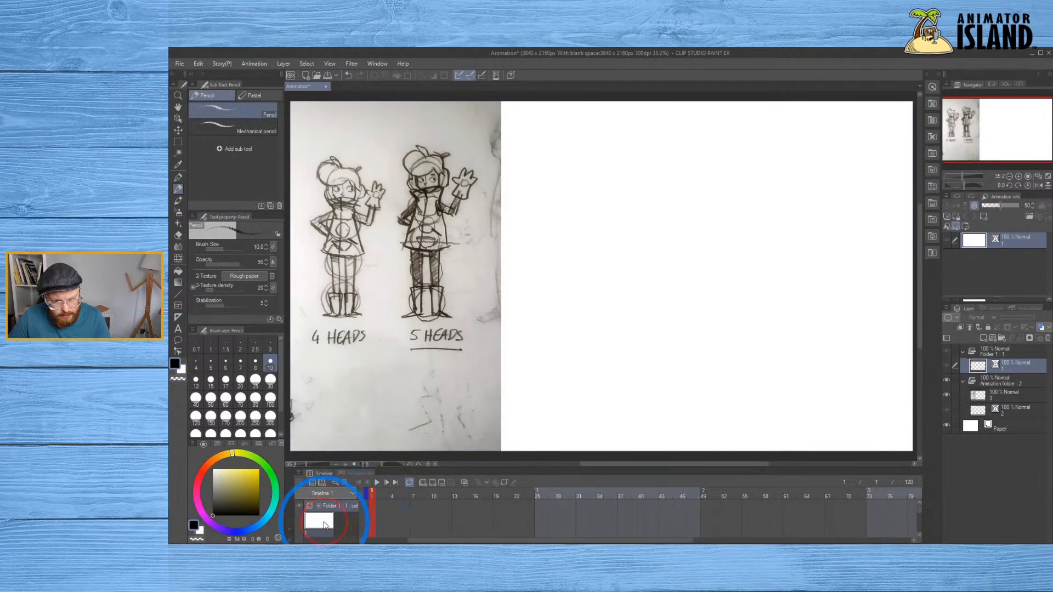
pyautogui.rightClick(370, 510)
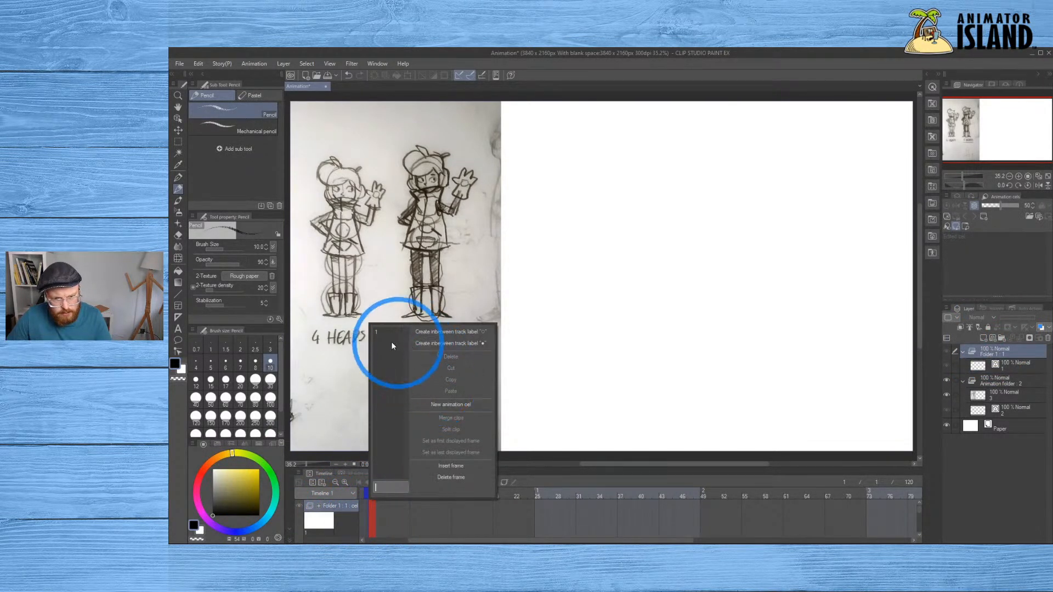
pyautogui.click(376, 332)
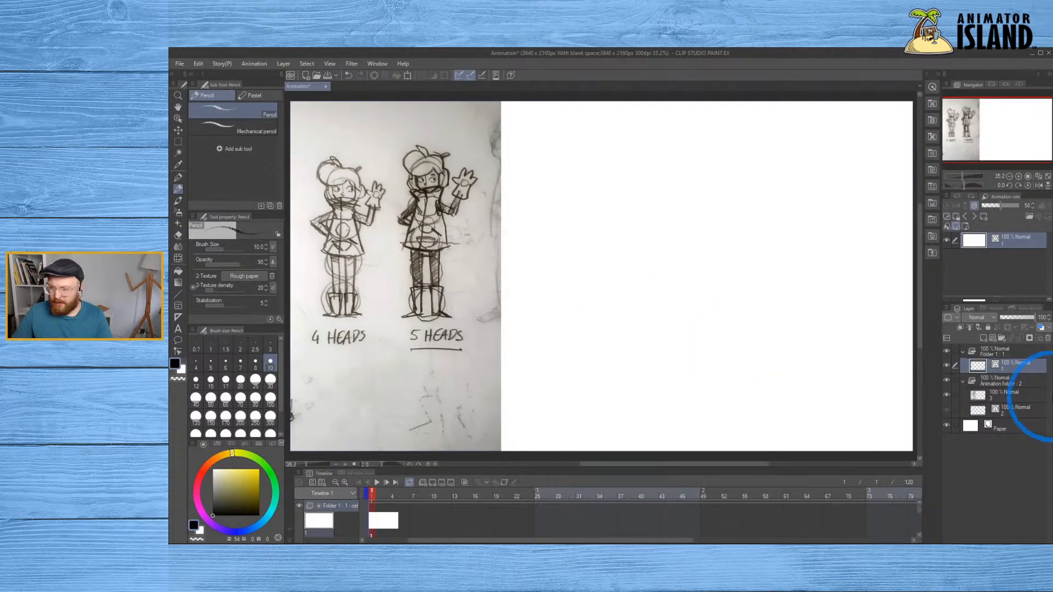
# Enlarge the pasted 4 and 5 heads sketch on layer 3 to about 126%
pyautogui.click(1006, 392)
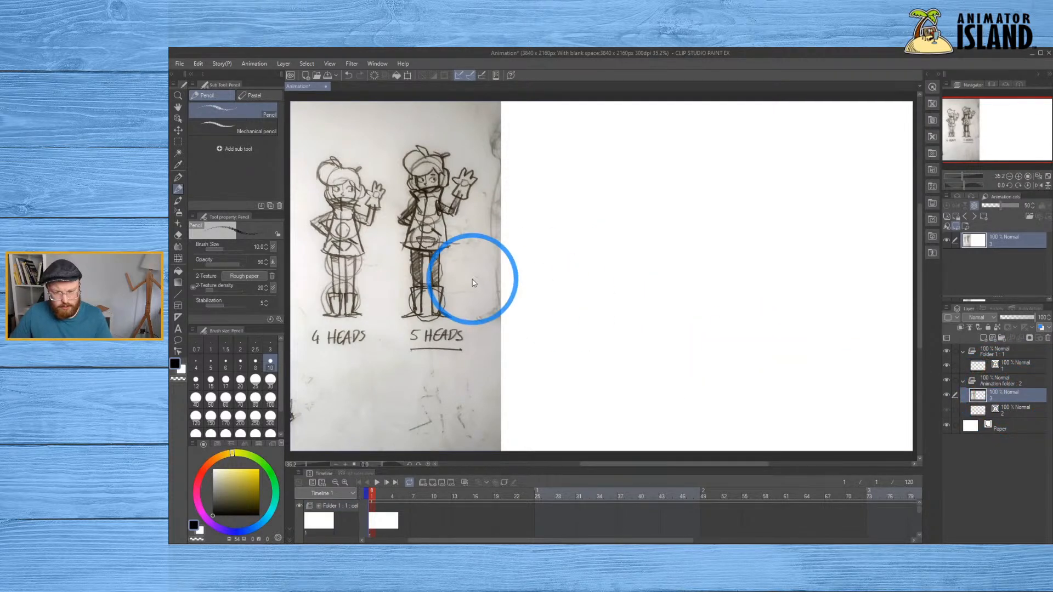
pyautogui.hotkey('ctrl', 't')
pyautogui.moveTo(475, 213); pyautogui.dragTo(466, 290)
pyautogui.moveTo(492, 179)
pyautogui.mouseDown()
pyautogui.moveTo(553, 118)
pyautogui.moveTo(649, 104)
pyautogui.moveTo(696, 82)
pyautogui.moveTo(485, 210)
pyautogui.mouseUp()
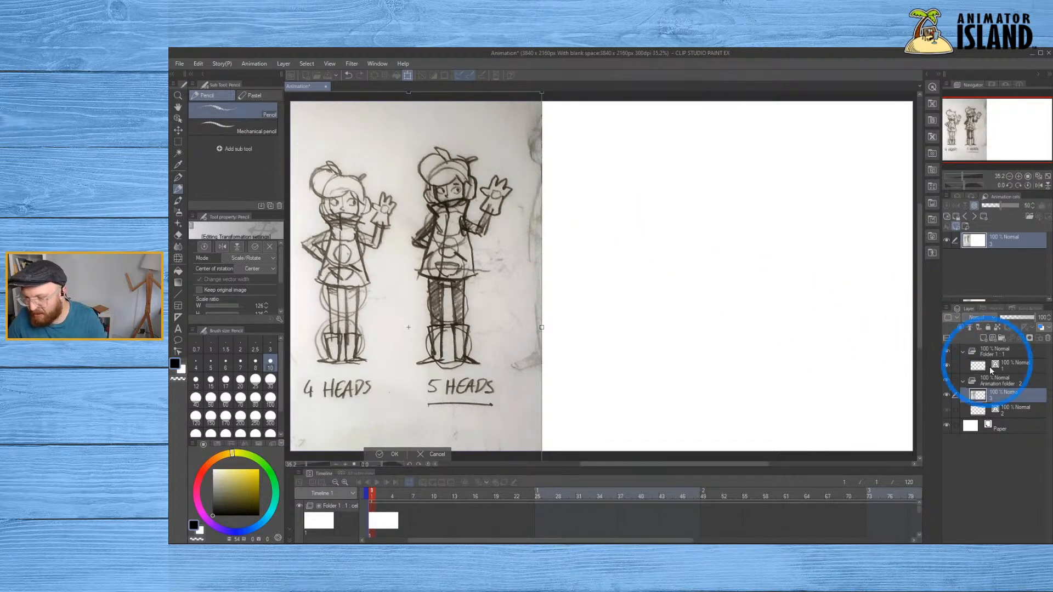
pyautogui.press('Return')
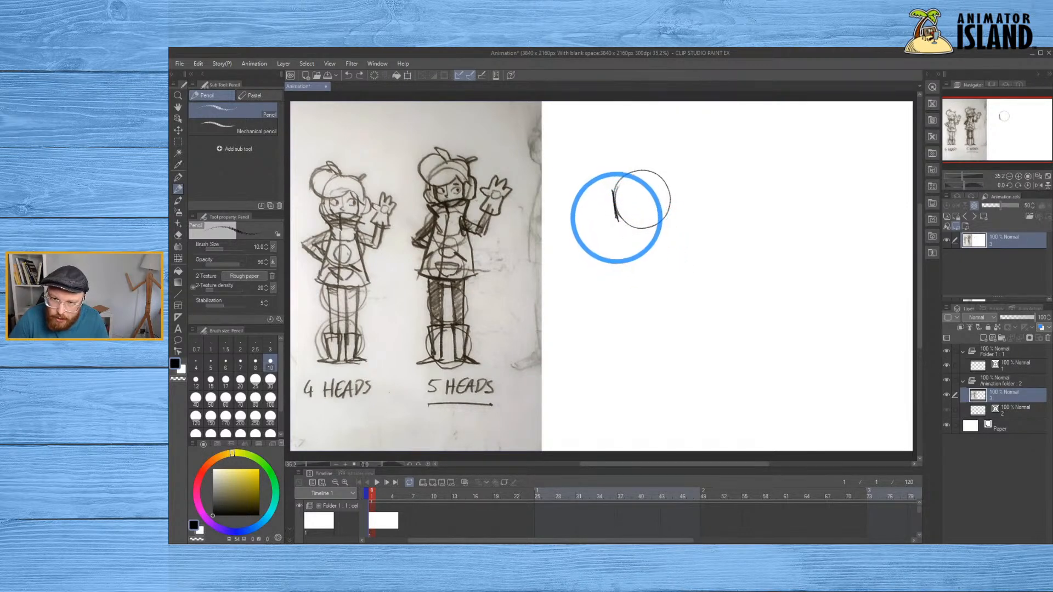
# Sketch the character's round head with a pointed jaw and an ear on the white area beside the reference sketch
pyautogui.moveTo(624, 227); pyautogui.dragTo(639, 237)
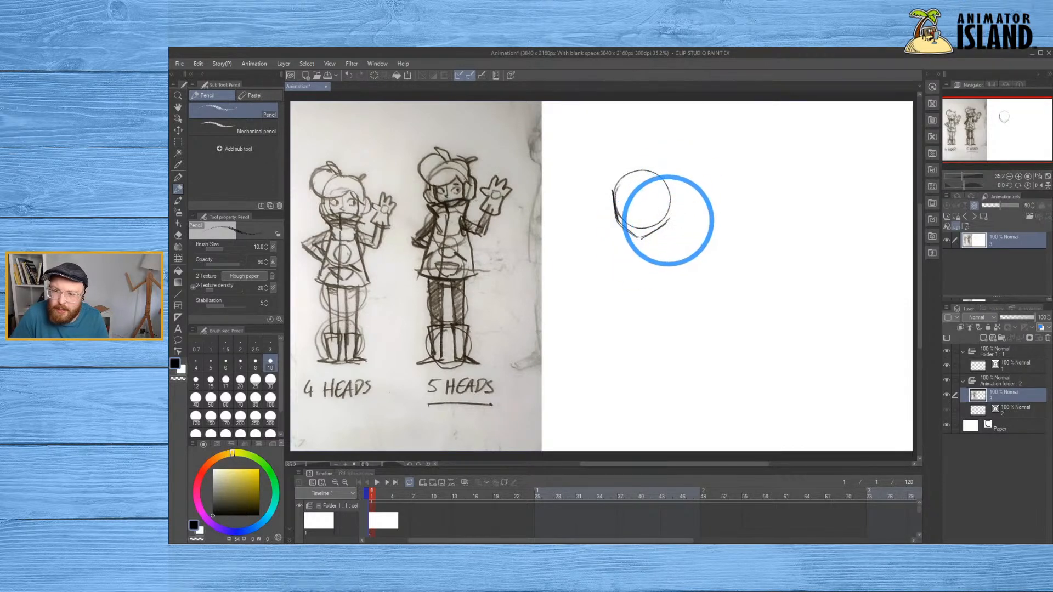
pyautogui.moveTo(669, 220); pyautogui.dragTo(672, 195)
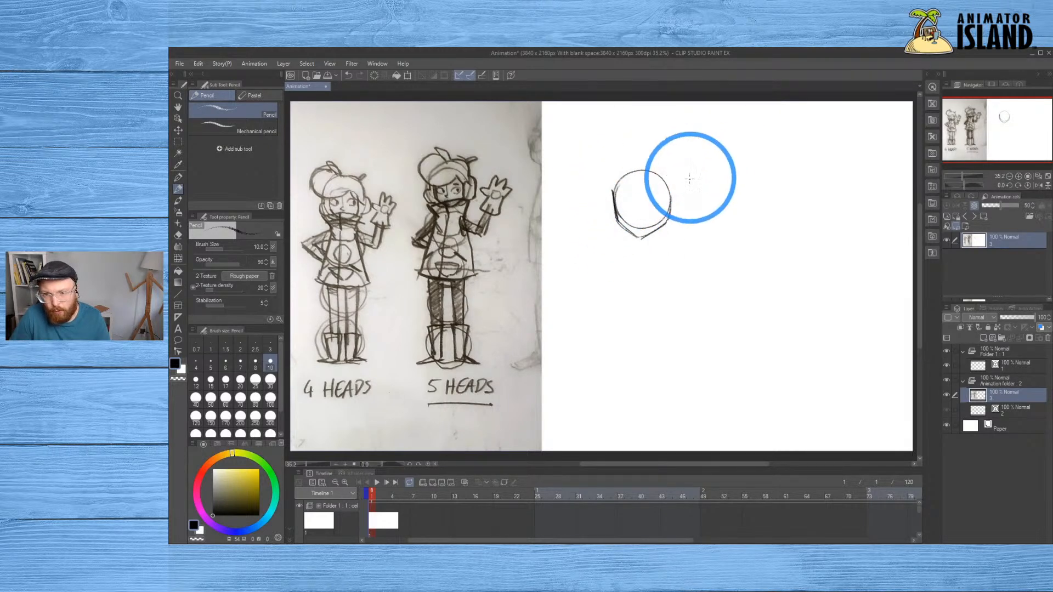
pyautogui.moveTo(672, 198); pyautogui.dragTo(671, 210)
pyautogui.hotkey('ctrl', 'z')
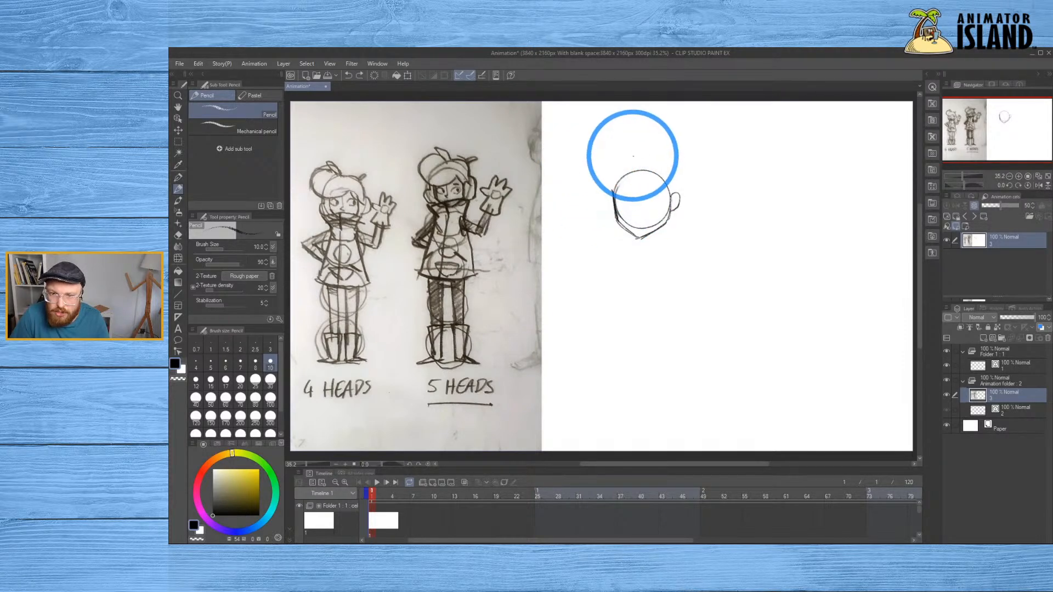
# Sketch the big round hair bun, the pointed fringe and the hair outline over the head
pyautogui.moveTo(605, 140); pyautogui.dragTo(606, 170)
pyautogui.hotkey('ctrl', 'z')
pyautogui.moveTo(605, 198)
pyautogui.mouseDown()
pyautogui.moveTo(648, 181)
pyautogui.moveTo(683, 203)
pyautogui.mouseUp()
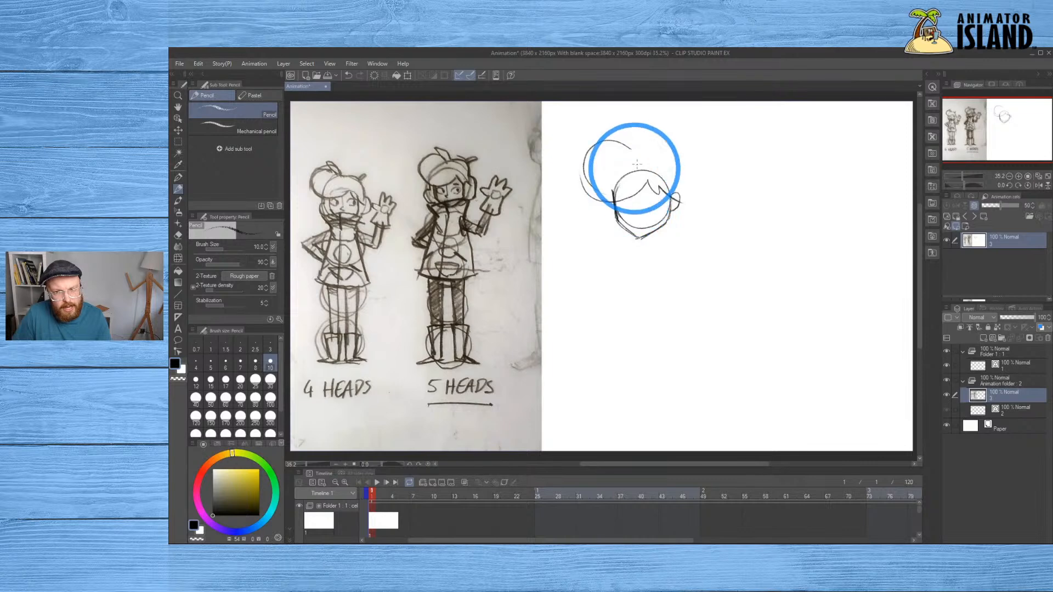
pyautogui.moveTo(655, 160)
pyautogui.mouseDown()
pyautogui.moveTo(683, 172)
pyautogui.moveTo(622, 167)
pyautogui.moveTo(617, 183)
pyautogui.moveTo(648, 164)
pyautogui.moveTo(678, 186)
pyautogui.mouseUp()
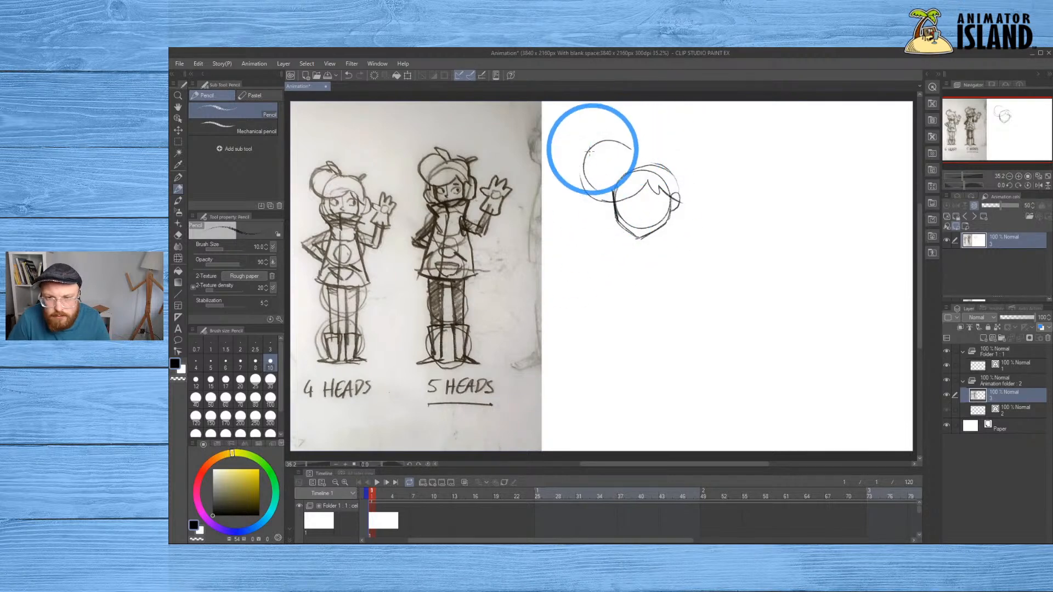
pyautogui.moveTo(597, 144)
pyautogui.mouseDown()
pyautogui.moveTo(589, 190)
pyautogui.moveTo(586, 177)
pyautogui.moveTo(593, 197)
pyautogui.mouseUp()
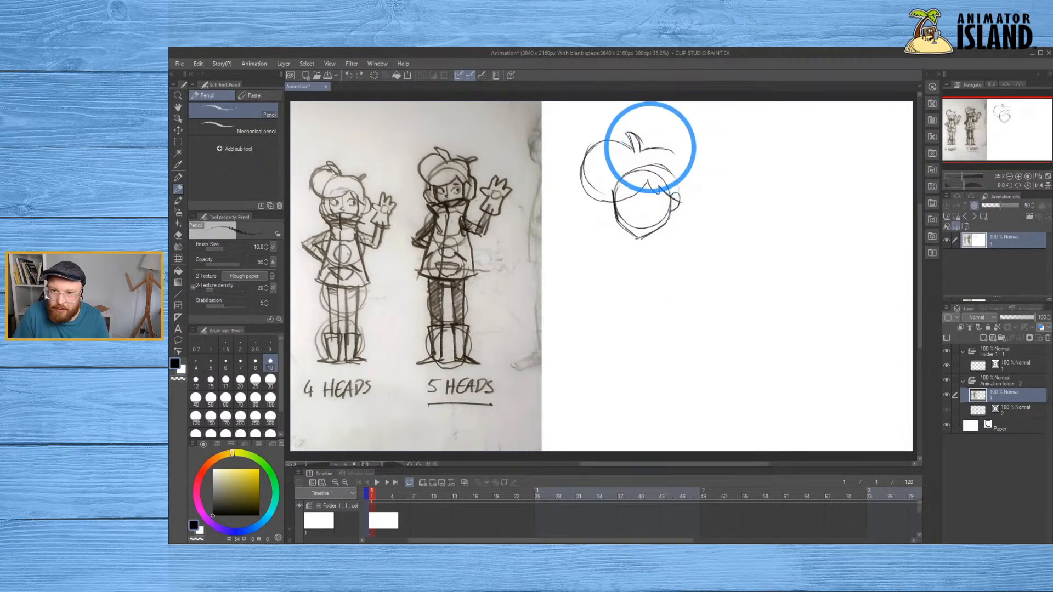
# Finish the hair tips on top and draw the rounded side shapes and collar around the lower face
pyautogui.moveTo(673, 153)
pyautogui.mouseDown()
pyautogui.moveTo(683, 175)
pyautogui.moveTo(675, 153)
pyautogui.moveTo(684, 184)
pyautogui.moveTo(694, 154)
pyautogui.moveTo(683, 142)
pyautogui.moveTo(668, 160)
pyautogui.moveTo(680, 156)
pyautogui.moveTo(676, 179)
pyautogui.moveTo(697, 148)
pyautogui.mouseUp()
pyautogui.hotkey('ctrl', 'z')
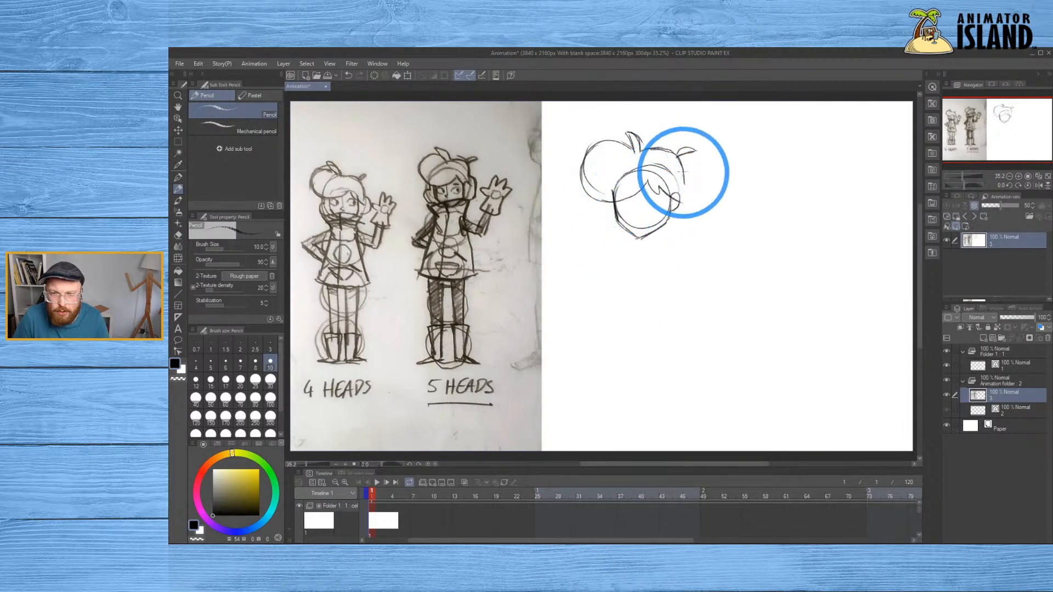
pyautogui.moveTo(607, 203)
pyautogui.mouseDown()
pyautogui.moveTo(598, 224)
pyautogui.moveTo(616, 229)
pyautogui.moveTo(603, 210)
pyautogui.moveTo(618, 236)
pyautogui.moveTo(594, 223)
pyautogui.moveTo(632, 247)
pyautogui.moveTo(683, 247)
pyautogui.moveTo(681, 238)
pyautogui.moveTo(647, 253)
pyautogui.moveTo(683, 243)
pyautogui.moveTo(685, 227)
pyautogui.moveTo(705, 215)
pyautogui.moveTo(705, 187)
pyautogui.moveTo(685, 177)
pyautogui.moveTo(705, 193)
pyautogui.moveTo(690, 231)
pyautogui.mouseUp()
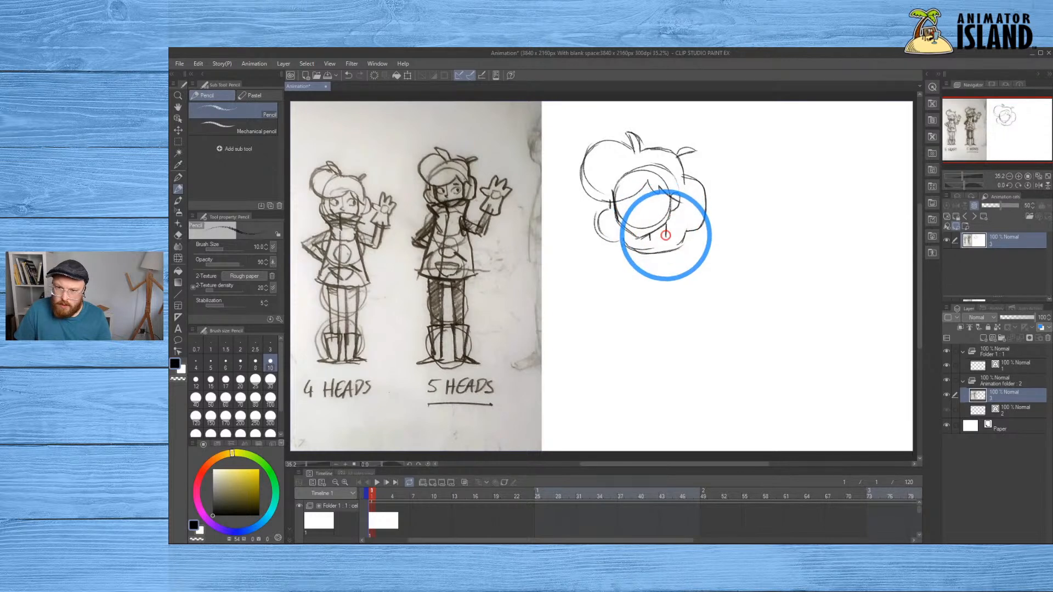
# Refine the lines beside the ear and neck and draw the nose line on the face
pyautogui.moveTo(671, 210); pyautogui.dragTo(674, 222)
pyautogui.hotkey('ctrl', 'z')
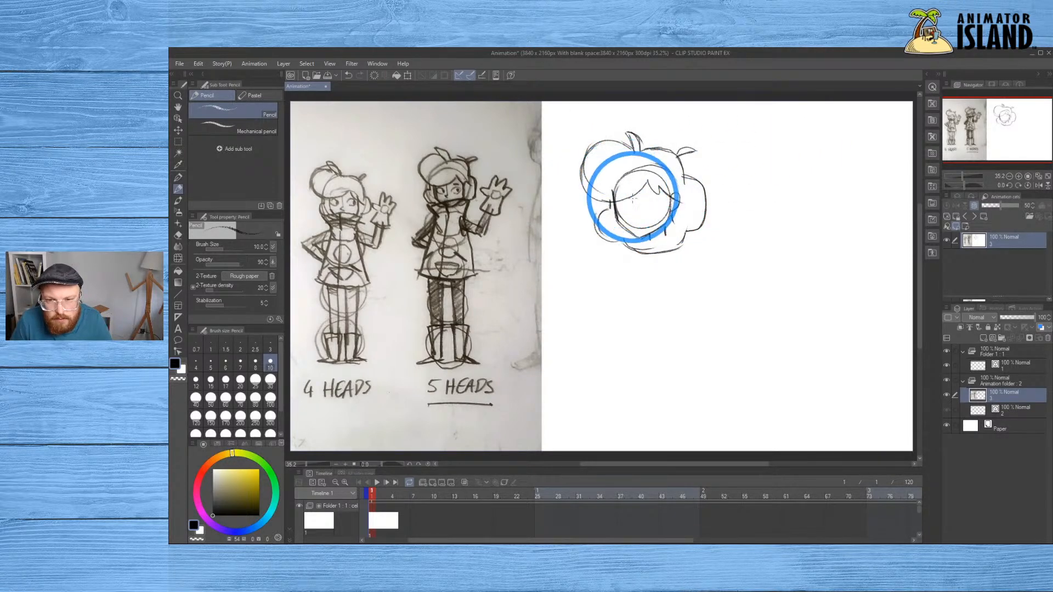
pyautogui.hotkey('ctrl', 'z')
pyautogui.moveTo(636, 188)
pyautogui.mouseDown()
pyautogui.moveTo(640, 238)
pyautogui.moveTo(634, 186)
pyautogui.moveTo(651, 161)
pyautogui.moveTo(641, 181)
pyautogui.mouseUp()
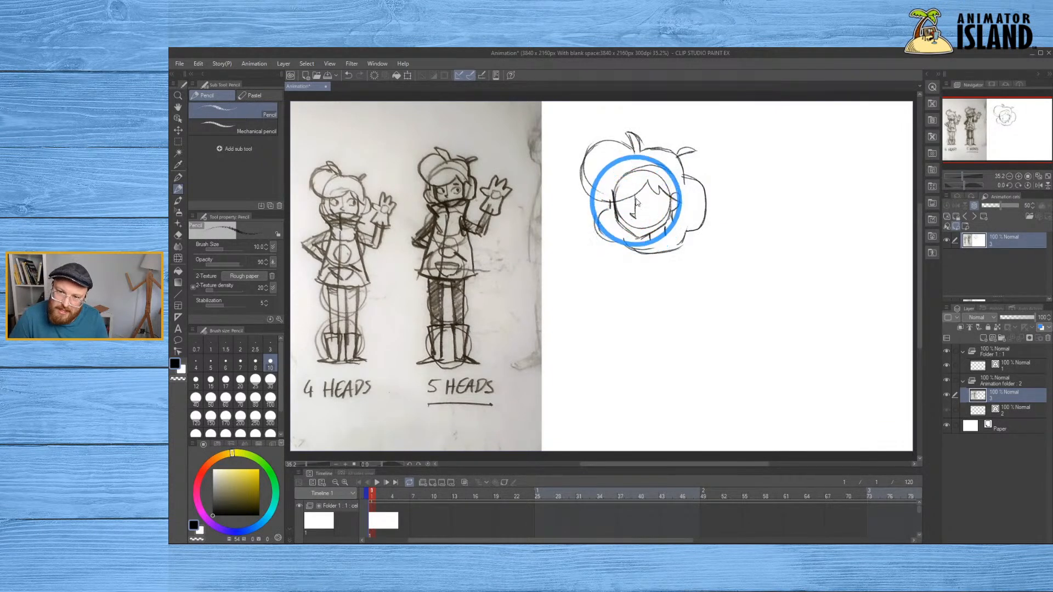
# Sketch a separate round example head beside the character, turned three-quarters, with a centre line, nose, mouth and two eyes
pyautogui.moveTo(798, 179)
pyautogui.mouseDown()
pyautogui.moveTo(759, 208)
pyautogui.moveTo(772, 225)
pyautogui.moveTo(756, 204)
pyautogui.mouseUp()
pyautogui.hotkey('ctrl', 'z')
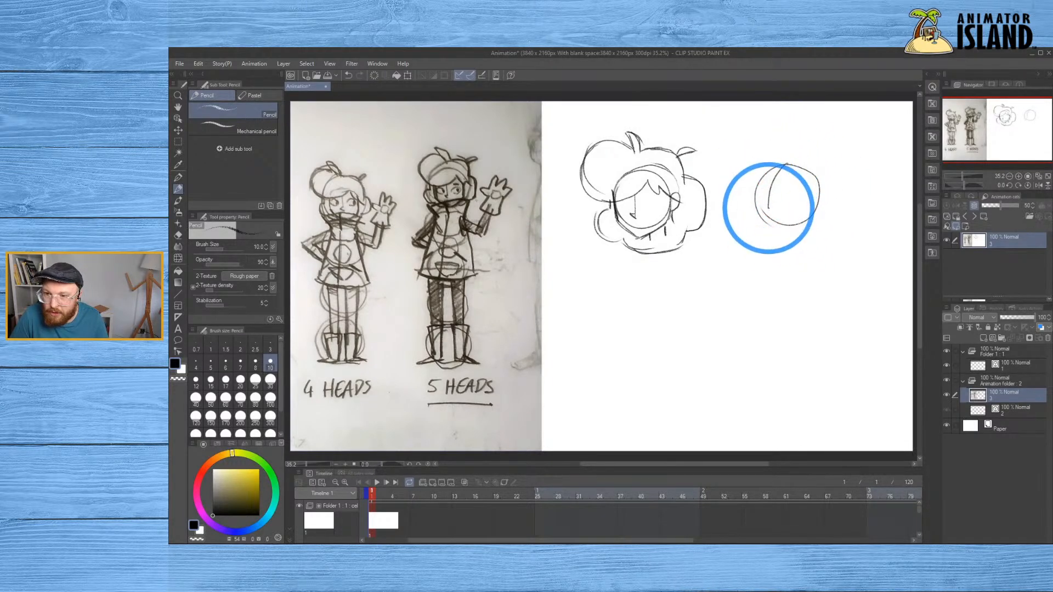
pyautogui.hotkey('ctrl', 'z')
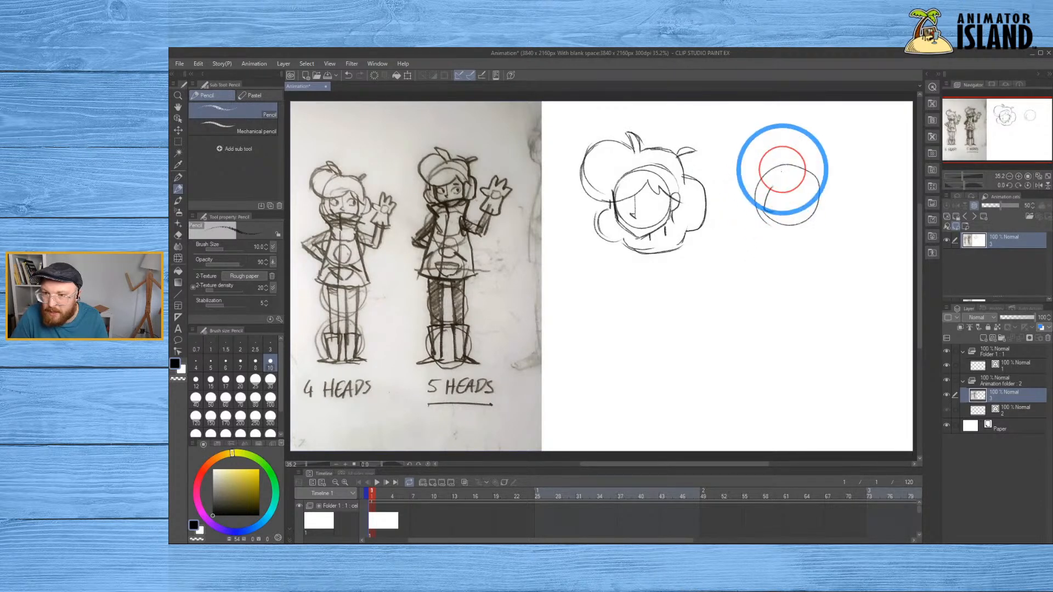
pyautogui.moveTo(773, 186); pyautogui.dragTo(785, 165)
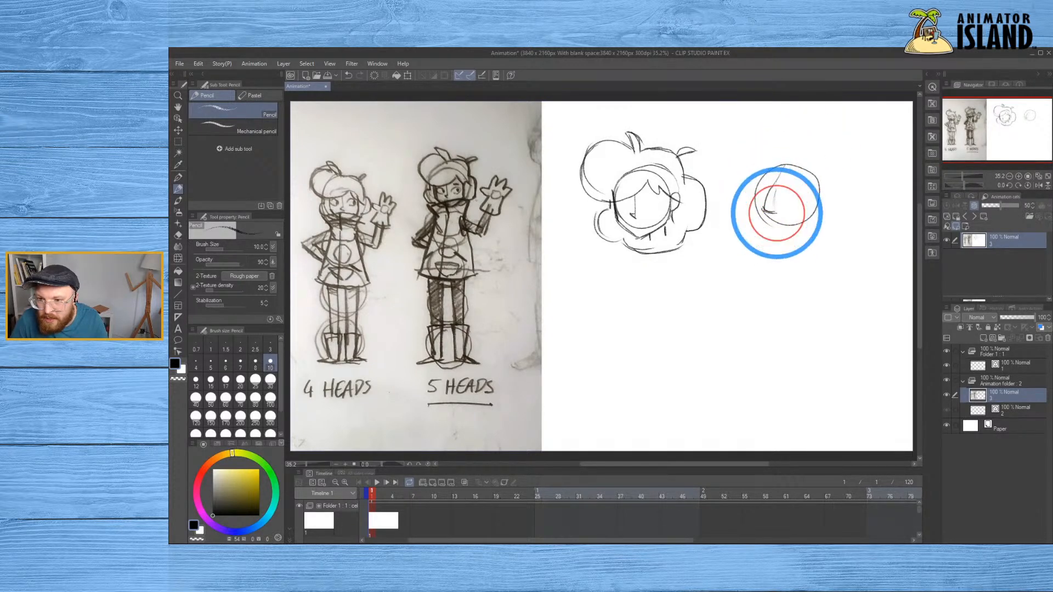
pyautogui.hotkey('ctrl', 'z')
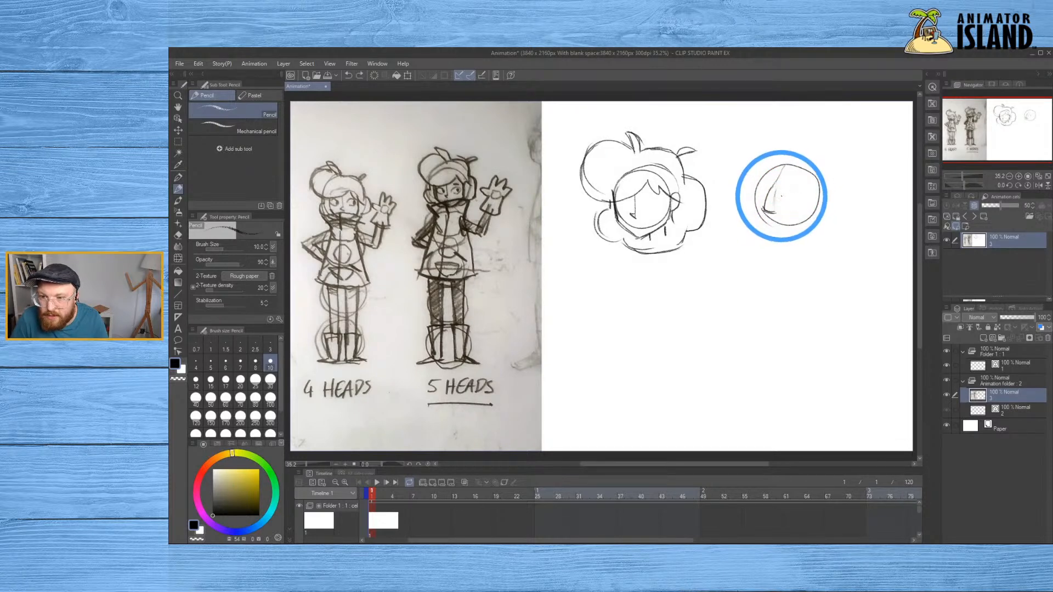
pyautogui.moveTo(765, 189)
pyautogui.mouseDown()
pyautogui.moveTo(787, 188)
pyautogui.moveTo(787, 176)
pyautogui.mouseUp()
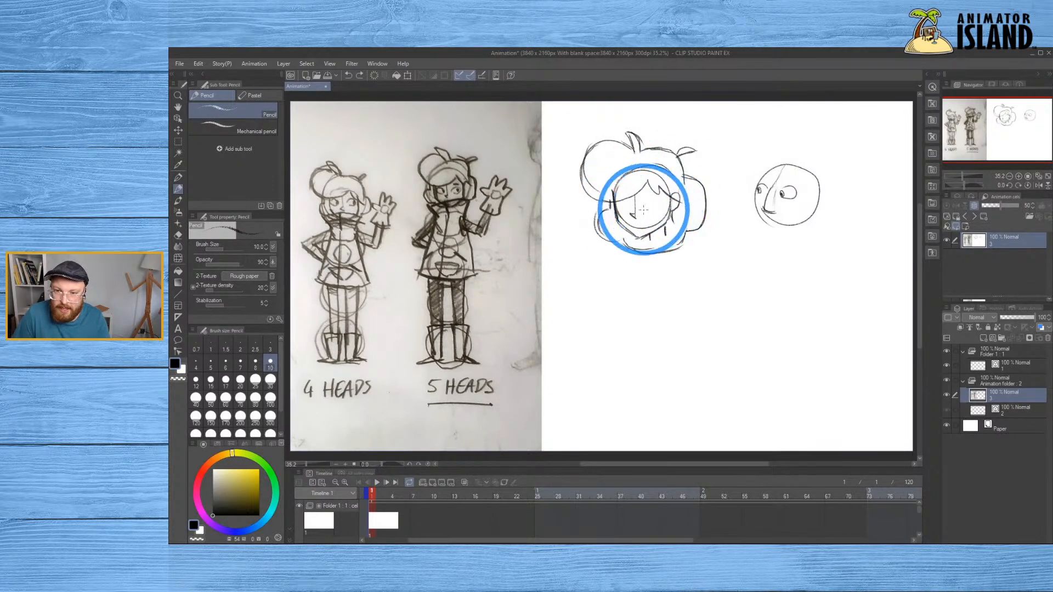
pyautogui.moveTo(645, 210); pyautogui.dragTo(653, 208)
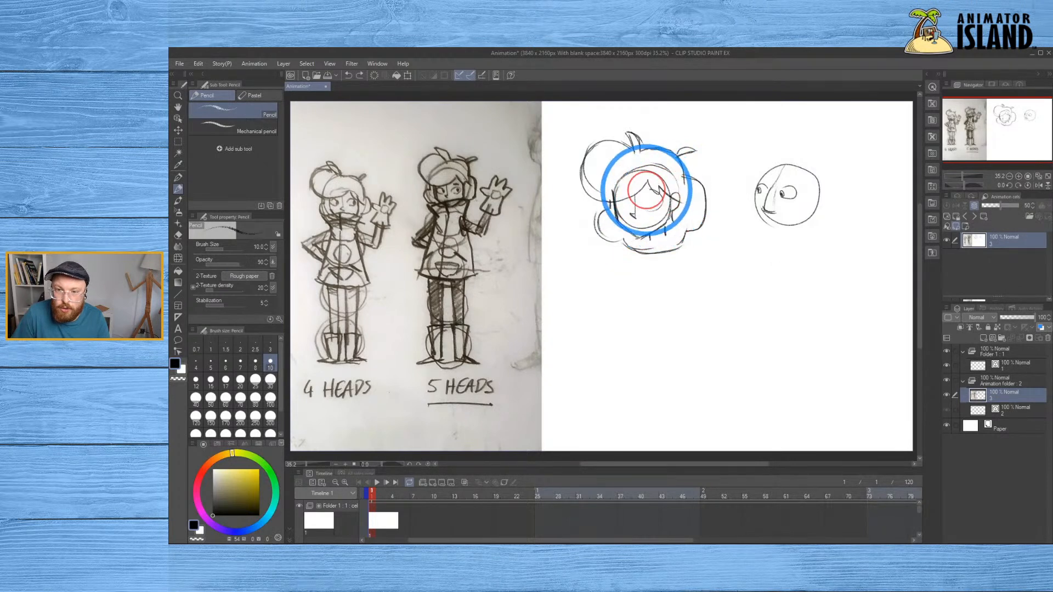
pyautogui.hotkey('ctrl', 'z')
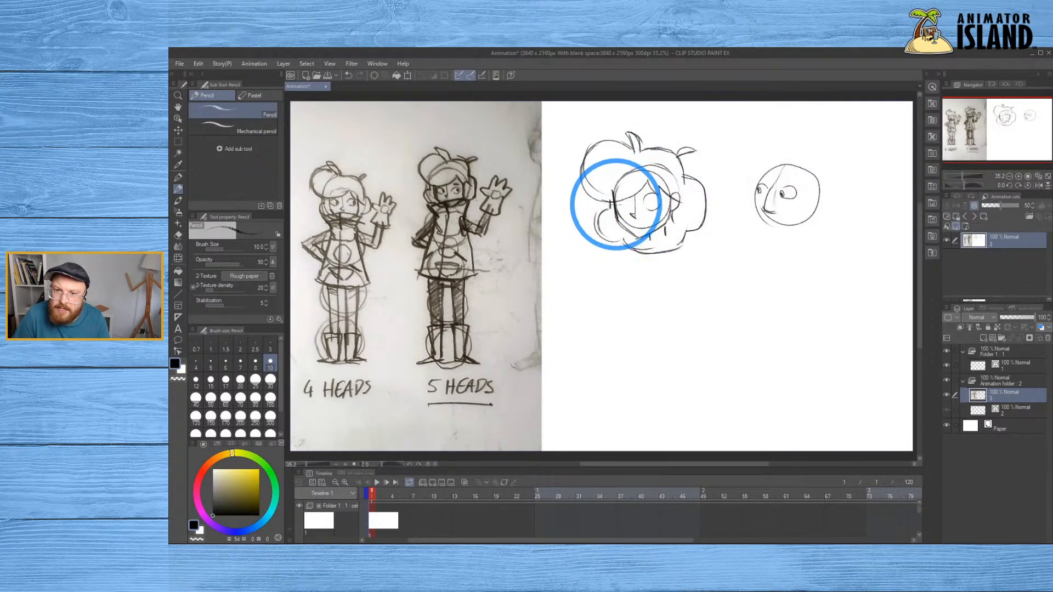
pyautogui.moveTo(622, 203)
pyautogui.mouseDown()
pyautogui.moveTo(659, 150)
pyautogui.moveTo(661, 204)
pyautogui.mouseUp()
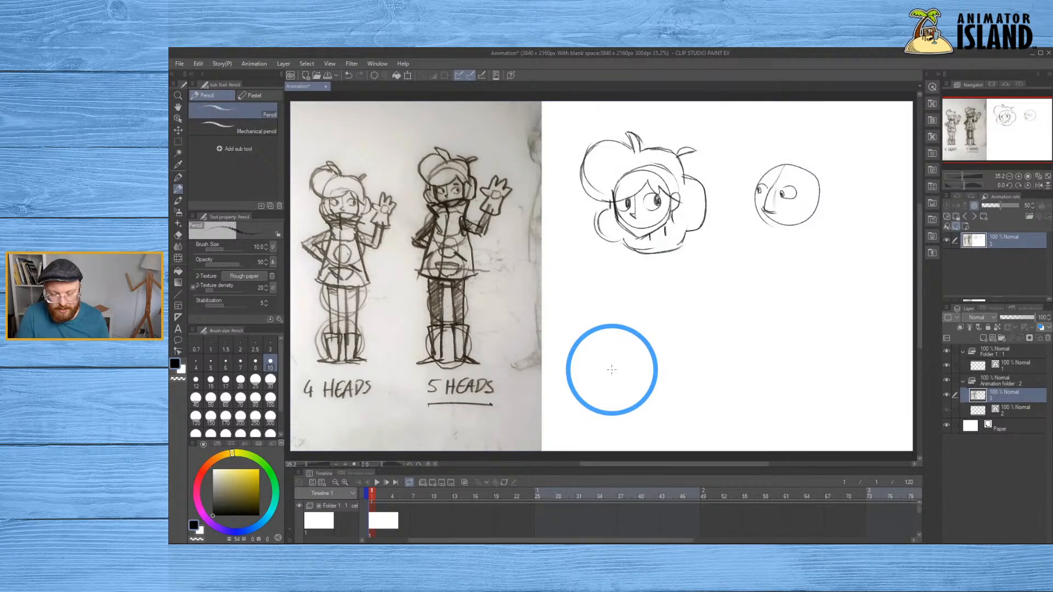
pyautogui.hotkey('ctrl', 'z')
pyautogui.hotkey('ctrl', 'z')
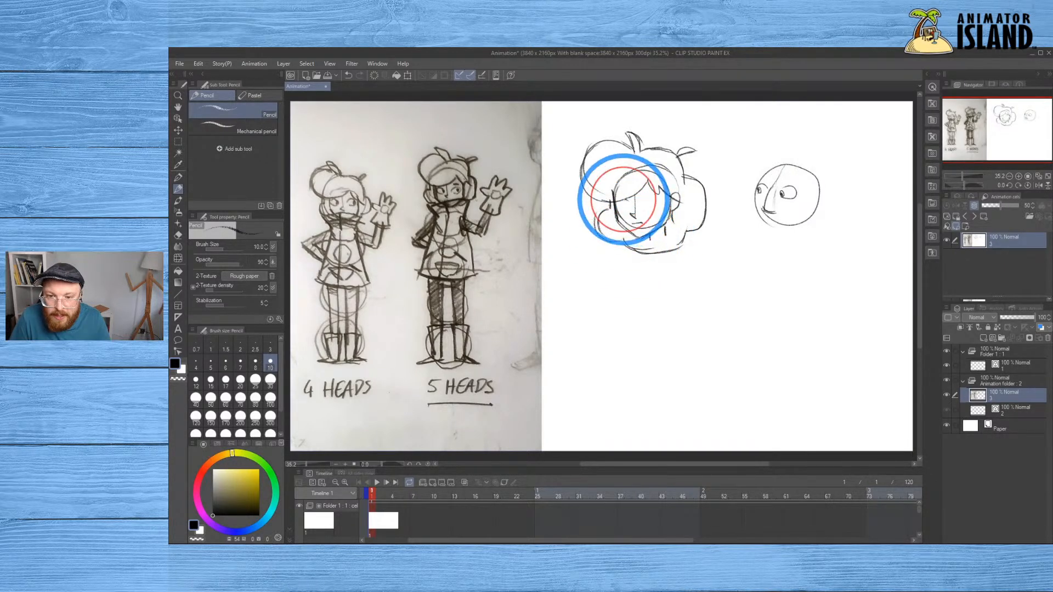
# Redraw the character's two eyes with dark pupils on either side of the nose, reworking strokes that miss
pyautogui.hotkey('ctrl', 'z')
pyautogui.moveTo(625, 209); pyautogui.dragTo(613, 204)
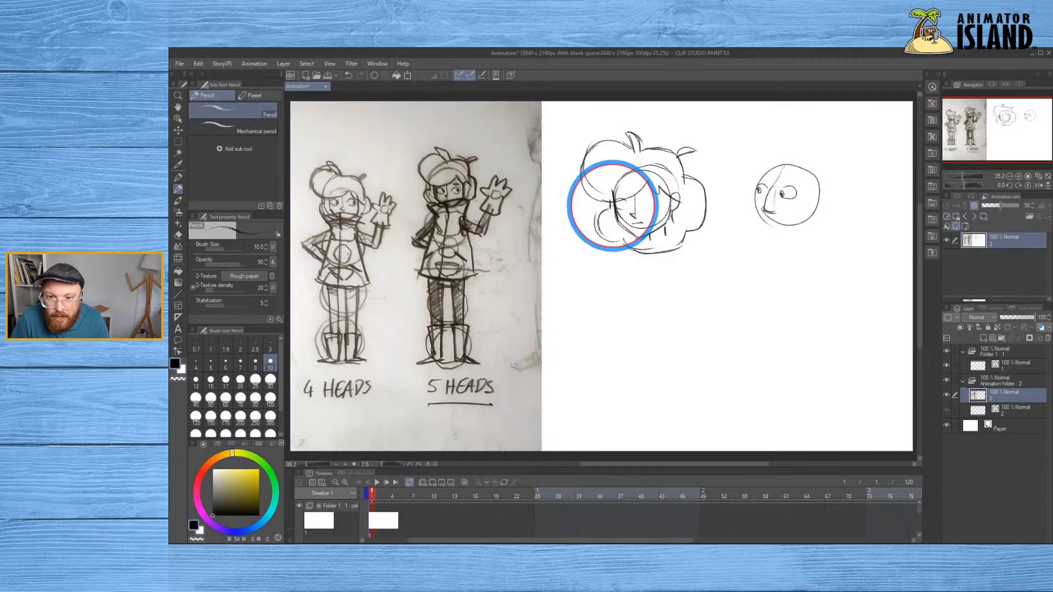
pyautogui.hotkey('ctrl', 'z')
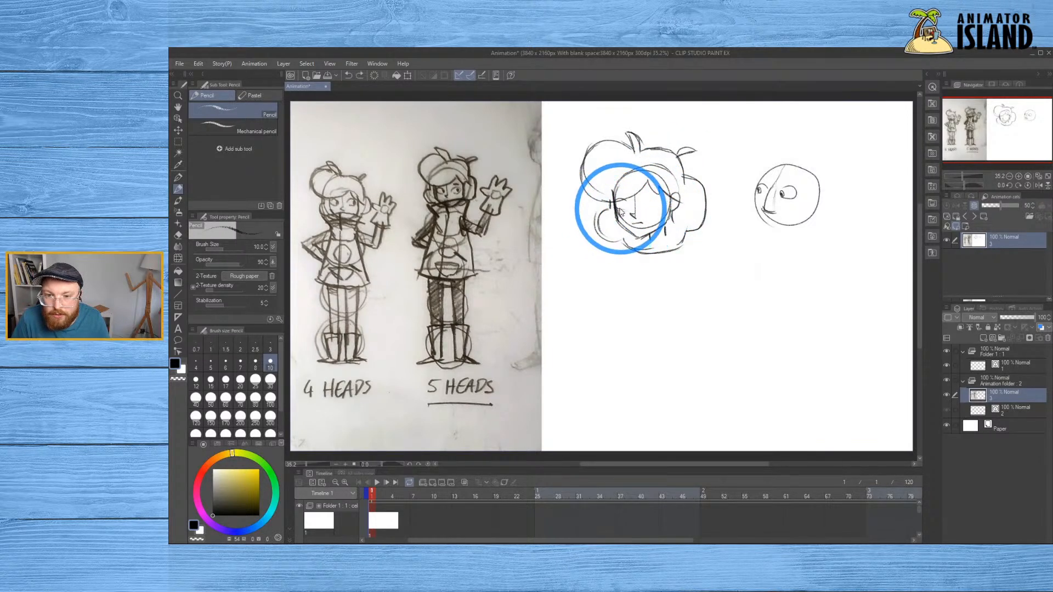
pyautogui.moveTo(645, 207); pyautogui.dragTo(659, 203)
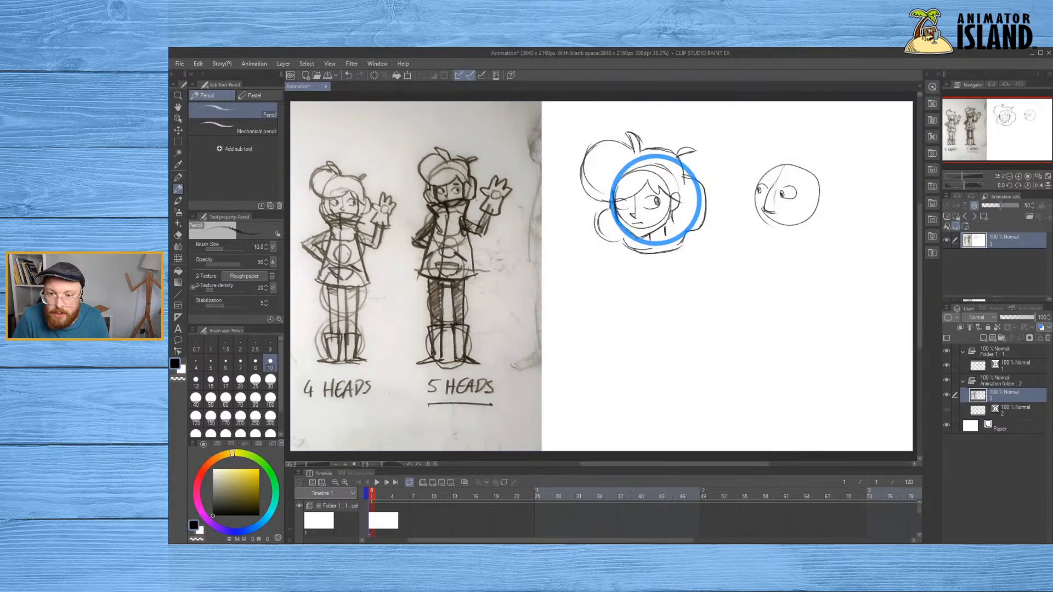
pyautogui.hotkey('ctrl', 'z')
pyautogui.moveTo(625, 203); pyautogui.dragTo(626, 205)
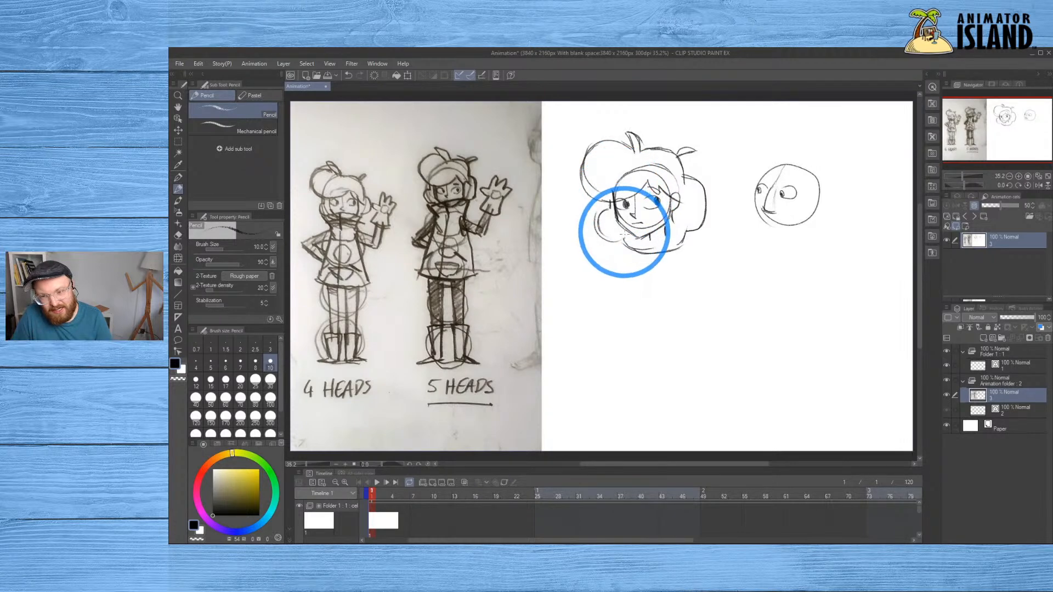
# Draw the eyebrow above the eye nearest the ear, undoing the first version and redrawing it under the fringe
pyautogui.click(646, 186)
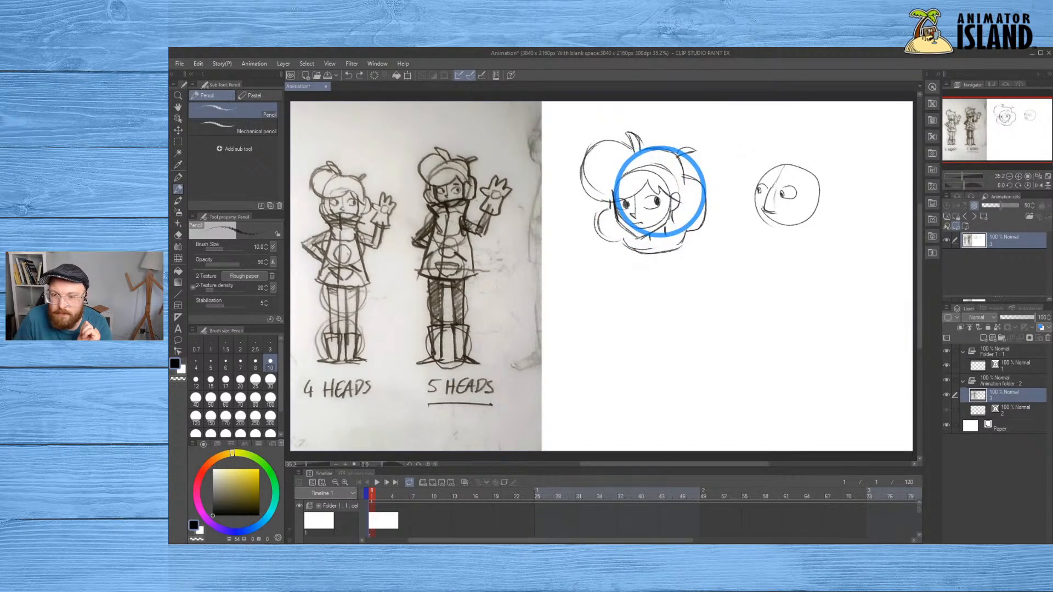
pyautogui.moveTo(660, 190); pyautogui.dragTo(663, 196)
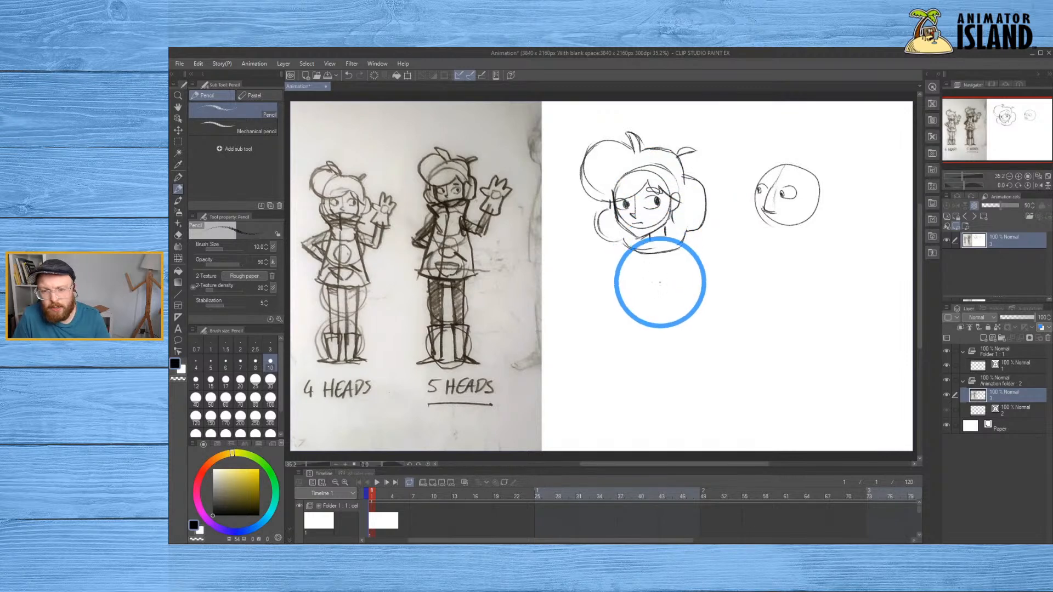
pyautogui.hotkey('ctrl', 'z')
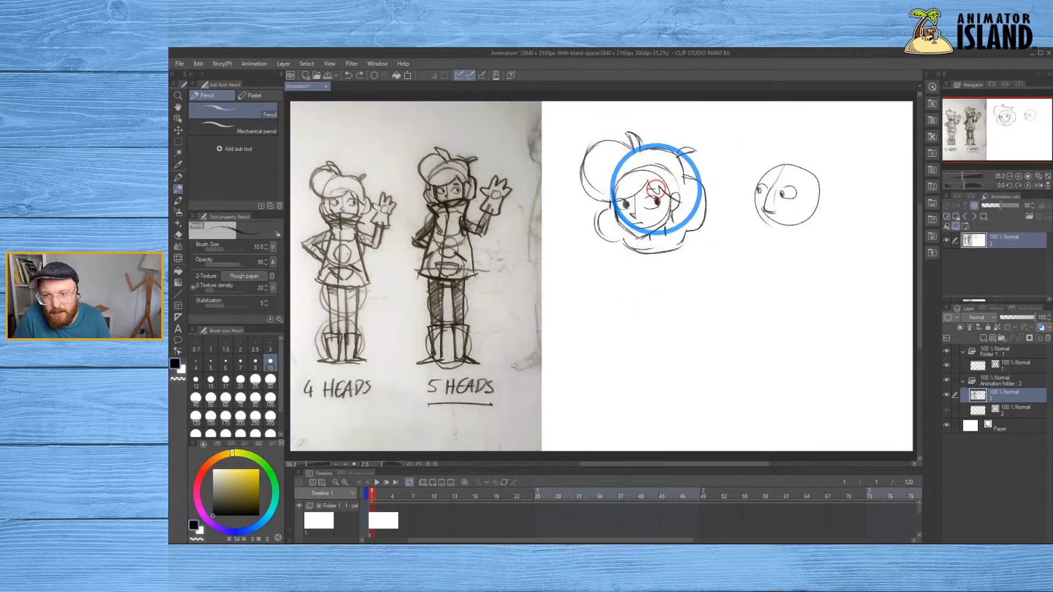
pyautogui.moveTo(662, 193); pyautogui.dragTo(651, 193)
pyautogui.click(654, 188)
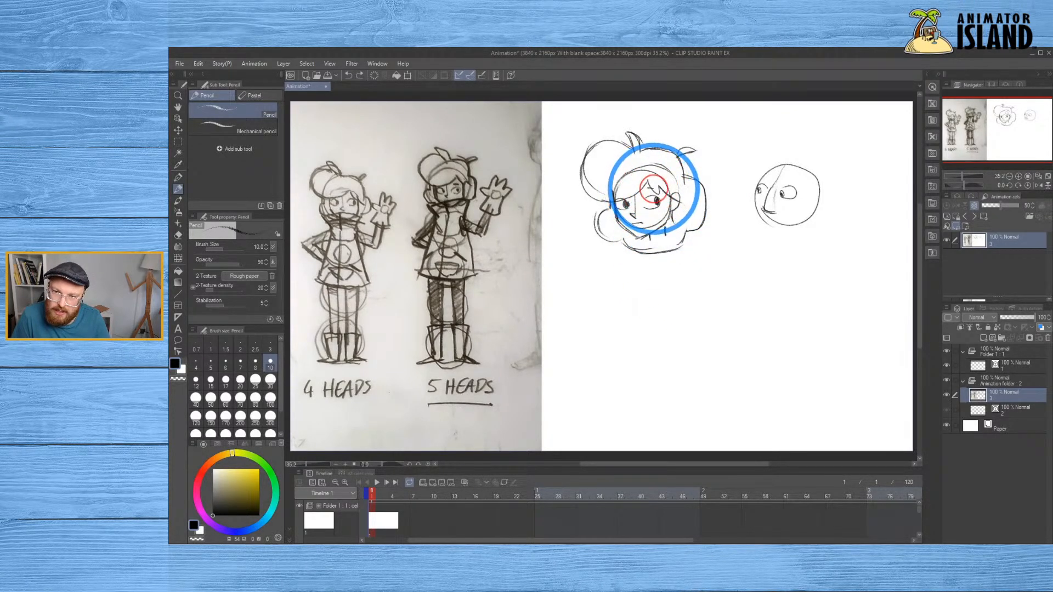
pyautogui.click(651, 187)
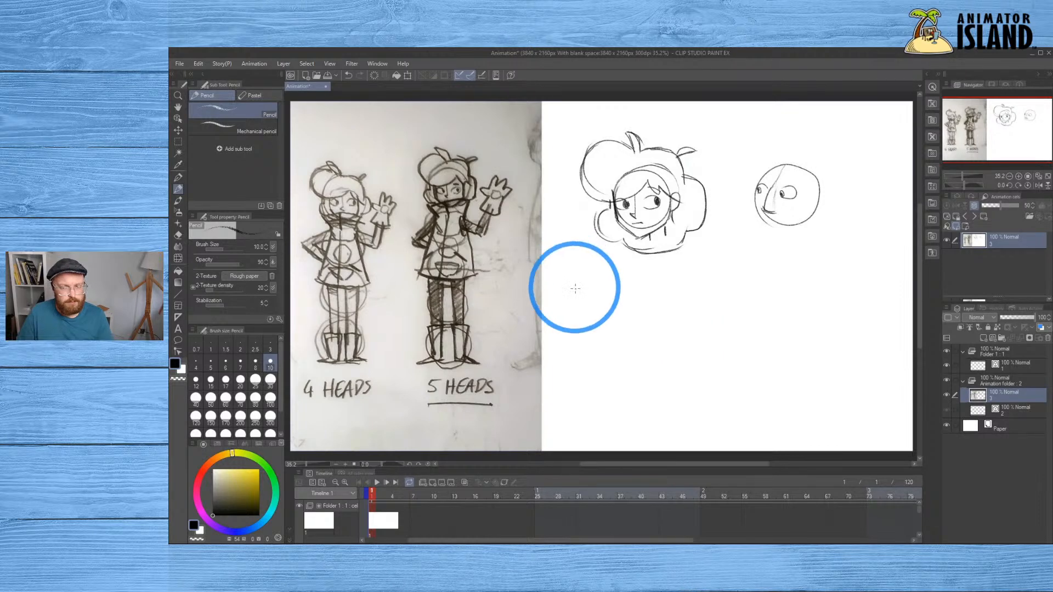
# Handwrite the contact's e-mail address below the head sketch and undo all of its strokes
pyautogui.moveTo(585, 283)
pyautogui.mouseDown()
pyautogui.moveTo(575, 323)
pyautogui.moveTo(588, 285)
pyautogui.moveTo(569, 300)
pyautogui.moveTo(626, 301)
pyautogui.moveTo(627, 286)
pyautogui.moveTo(633, 303)
pyautogui.moveTo(635, 283)
pyautogui.moveTo(639, 304)
pyautogui.moveTo(654, 309)
pyautogui.moveTo(708, 284)
pyautogui.mouseUp()
pyautogui.moveTo(599, 340)
pyautogui.mouseDown()
pyautogui.moveTo(647, 333)
pyautogui.moveTo(661, 343)
pyautogui.moveTo(669, 326)
pyautogui.moveTo(689, 329)
pyautogui.moveTo(676, 336)
pyautogui.moveTo(696, 348)
pyautogui.moveTo(722, 321)
pyautogui.moveTo(716, 337)
pyautogui.moveTo(742, 344)
pyautogui.moveTo(747, 329)
pyautogui.moveTo(763, 342)
pyautogui.moveTo(766, 320)
pyautogui.moveTo(796, 346)
pyautogui.moveTo(806, 331)
pyautogui.moveTo(815, 350)
pyautogui.moveTo(878, 345)
pyautogui.moveTo(908, 344)
pyautogui.mouseUp()
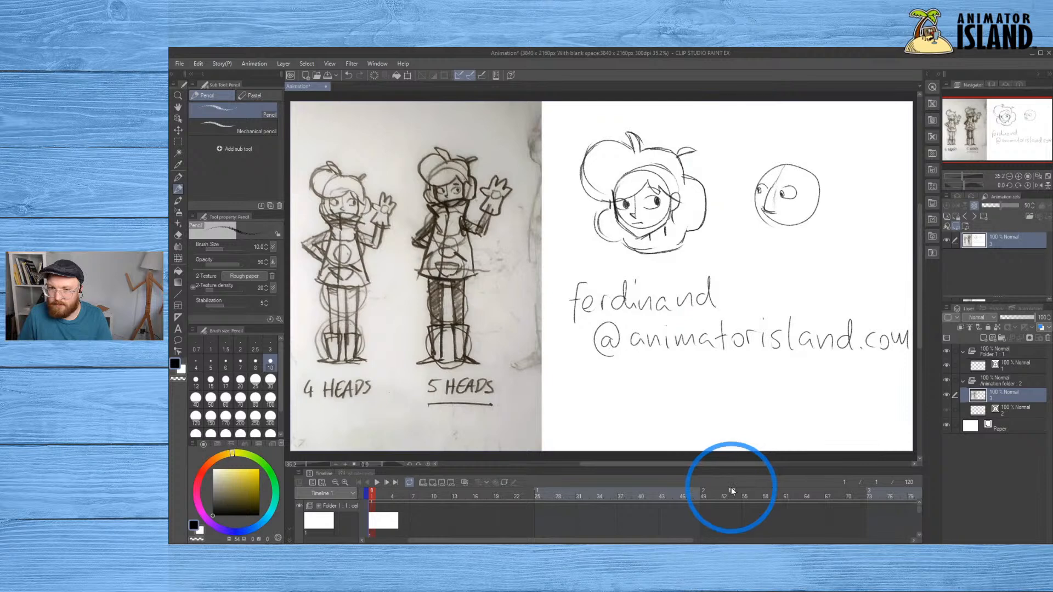
pyautogui.hotkey('ctrl', 'z')
pyautogui.hotkey('ctrl', 'z')
pyautogui.hotkey('ctrl', 'z')
pyautogui.hotkey('ctrl', 'z')
pyautogui.hotkey('ctrl', 'z')
pyautogui.hotkey('ctrl', 'z')
pyautogui.hotkey('ctrl', 'z')
pyautogui.hotkey('ctrl', 'z')
pyautogui.hotkey('ctrl', 'z')
pyautogui.hotkey('ctrl', 'z')
pyautogui.hotkey('ctrl', 'z')
pyautogui.hotkey('ctrl', 'z')
pyautogui.hotkey('ctrl', 'z')
pyautogui.hotkey('ctrl', 'z')
pyautogui.hotkey('ctrl', 'z')
pyautogui.hotkey('ctrl', 'z')
pyautogui.hotkey('ctrl', 'z')
pyautogui.hotkey('ctrl', 'z')
pyautogui.hotkey('ctrl', 'z')
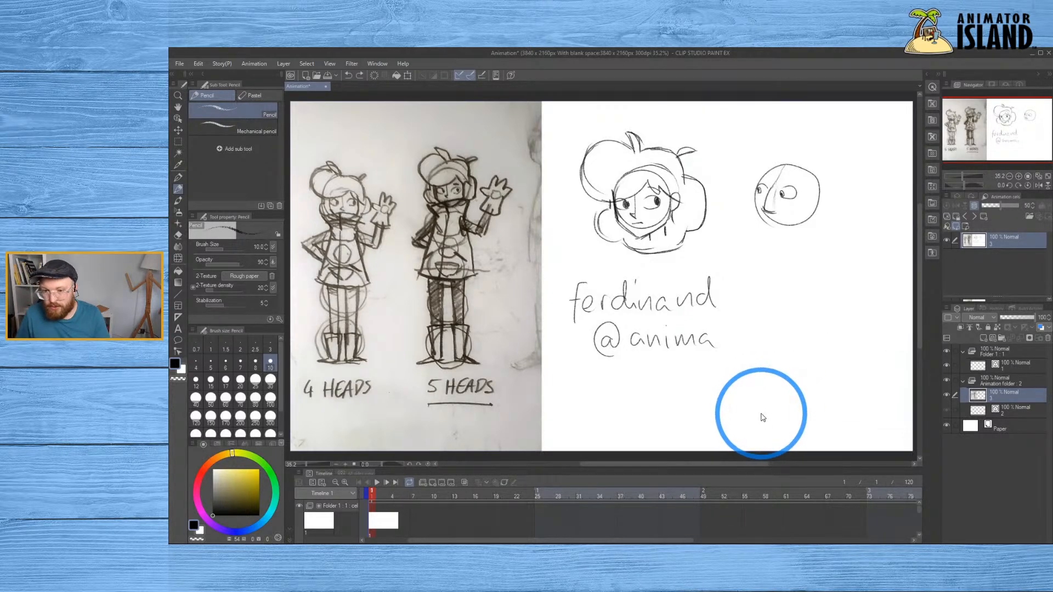
pyautogui.hotkey('ctrl', 'z')
pyautogui.hotkey('ctrl', 'z')
pyautogui.hotkey('ctrl', 'z')
pyautogui.hotkey('ctrl', 'z')
pyautogui.hotkey('ctrl', 'z')
pyautogui.hotkey('ctrl', 'z')
pyautogui.hotkey('ctrl', 'z')
pyautogui.hotkey('ctrl', 'z')
pyautogui.hotkey('ctrl', 'z')
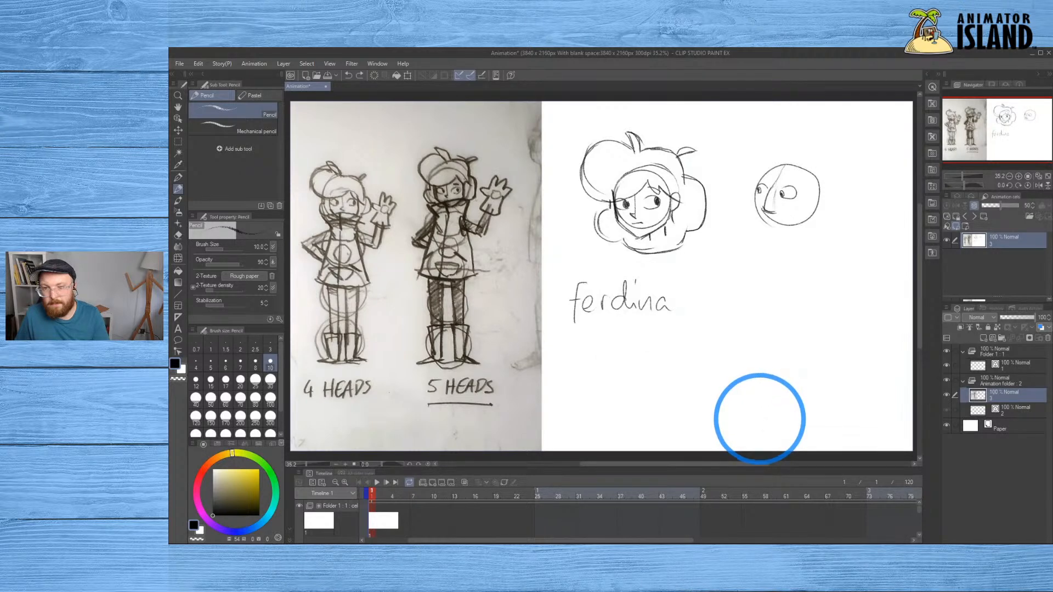
pyautogui.hotkey('ctrl', 'z')
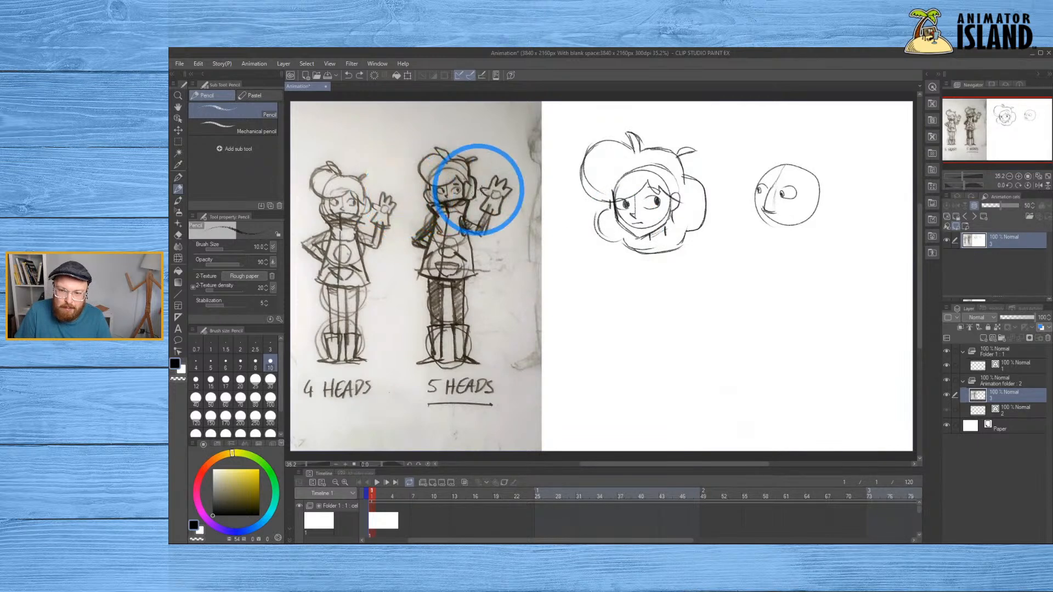
# Try a high collar over the character's mouth and chin, erasing the lines inside it, and undo the attempt
pyautogui.click(686, 224)
pyautogui.click(610, 225)
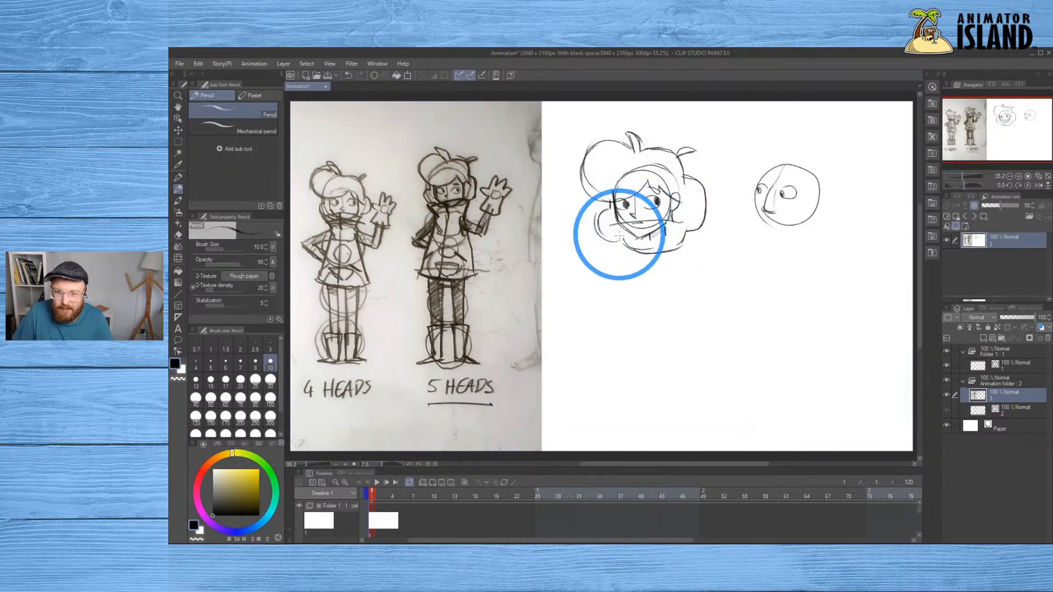
pyautogui.moveTo(611, 230); pyautogui.dragTo(626, 253)
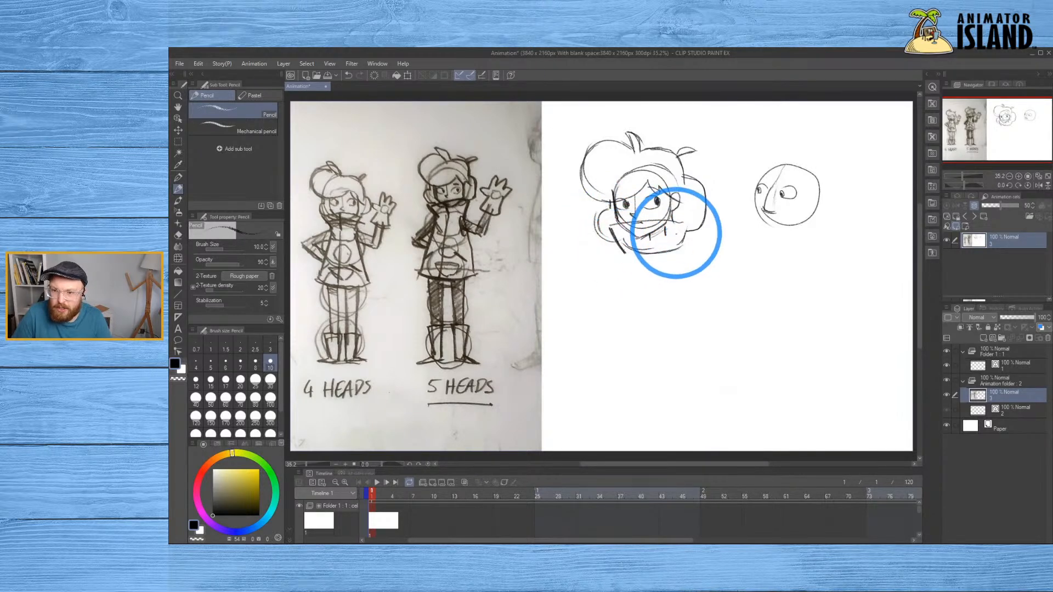
pyautogui.moveTo(682, 226); pyautogui.dragTo(670, 257)
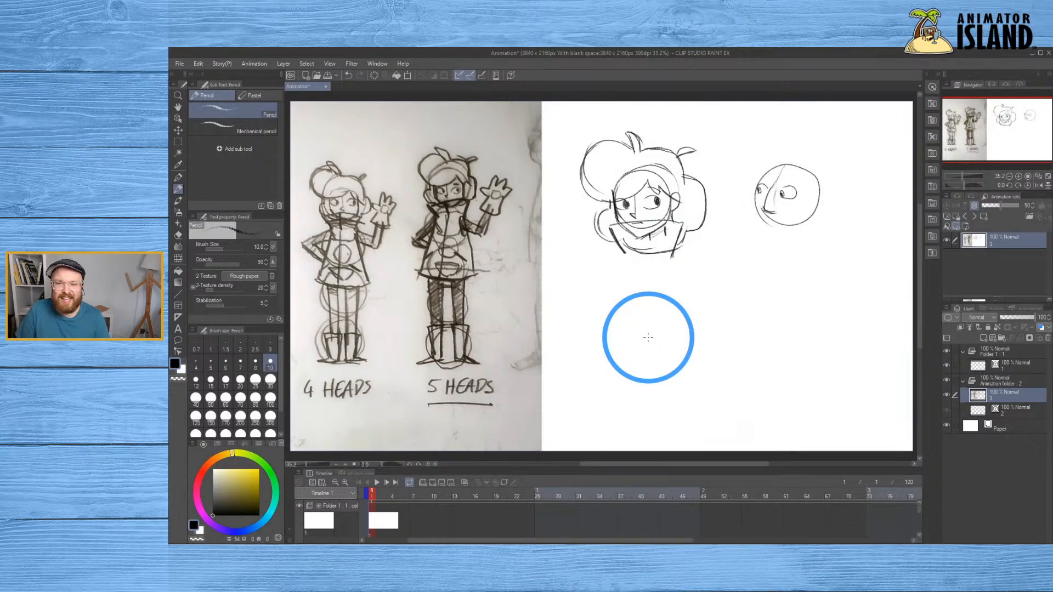
pyautogui.press('e')
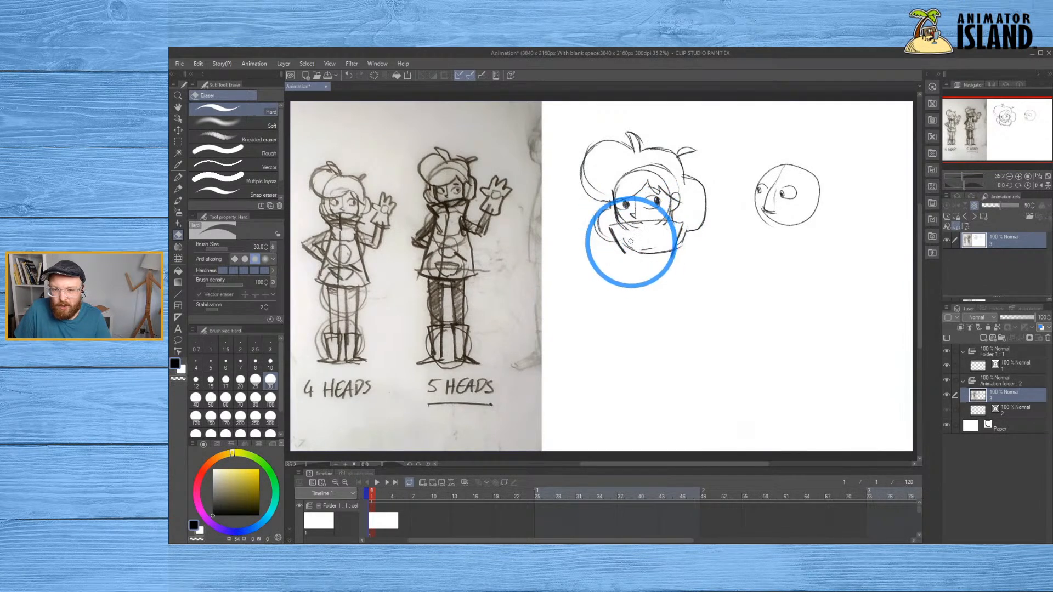
pyautogui.moveTo(651, 250)
pyautogui.mouseDown()
pyautogui.moveTo(669, 245)
pyautogui.moveTo(663, 261)
pyautogui.moveTo(649, 223)
pyautogui.mouseUp()
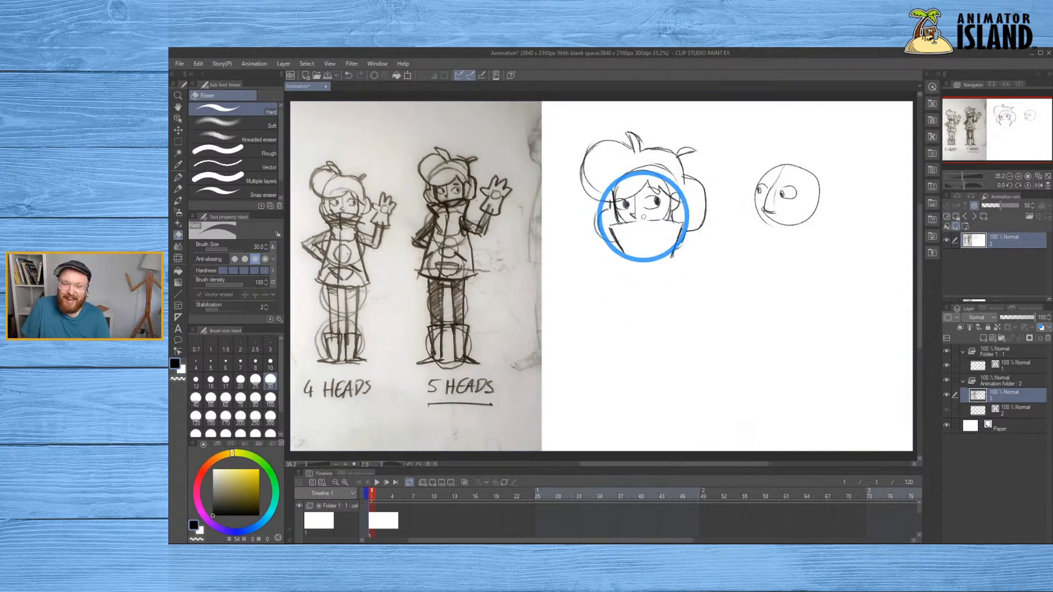
pyautogui.press('b')
pyautogui.press('b')
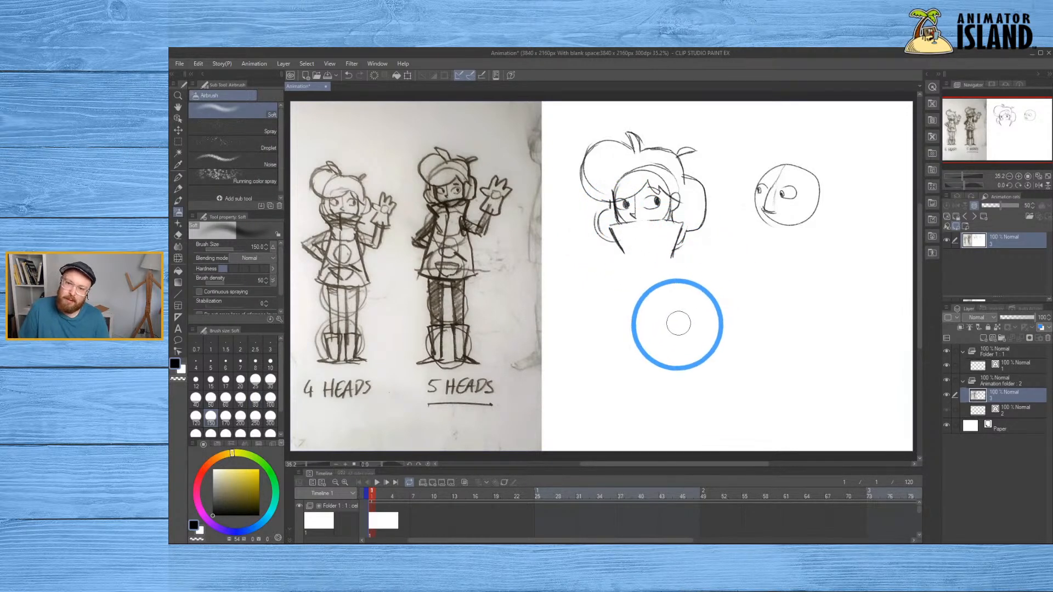
pyautogui.hotkey('ctrl', 'z')
pyautogui.hotkey('ctrl', 'z')
pyautogui.hotkey('ctrl', 'z')
pyautogui.hotkey('ctrl', 'z')
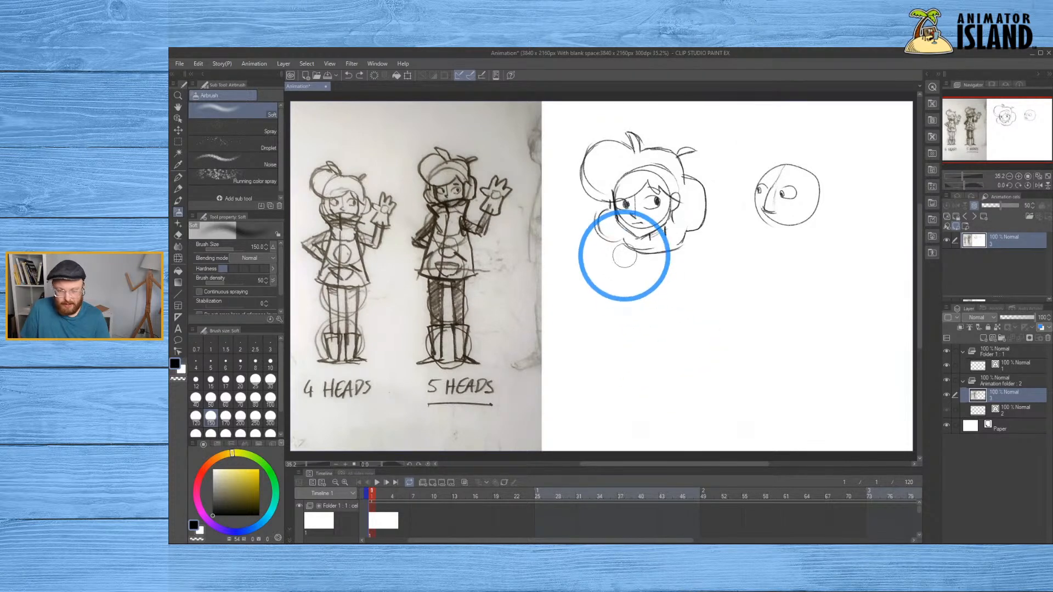
# Sketch the chest as a box below the neck with a rounded shoulder on each side, using the Pencil
pyautogui.press('b')
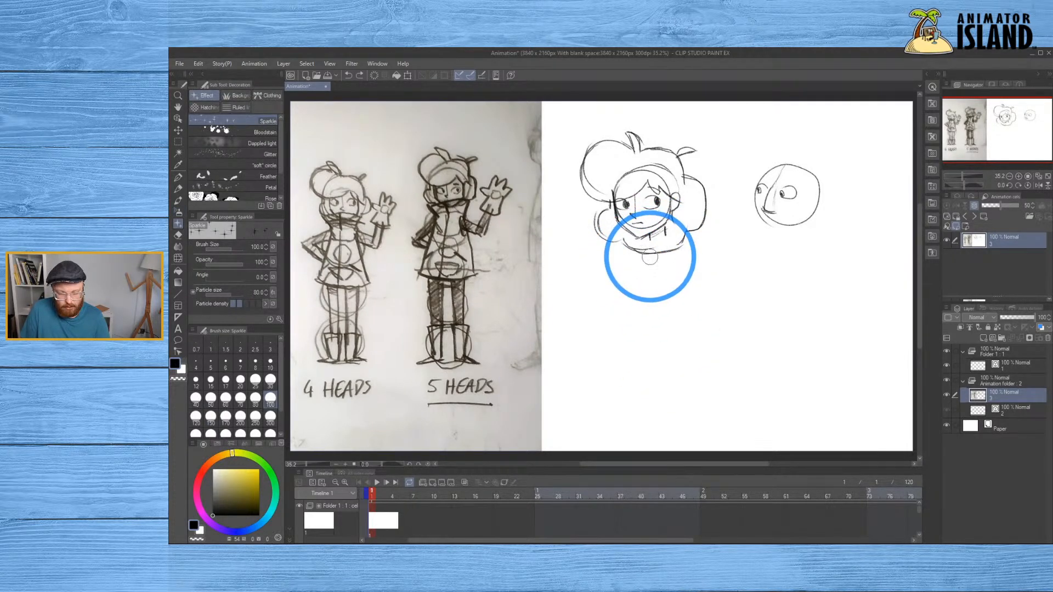
pyautogui.press('b')
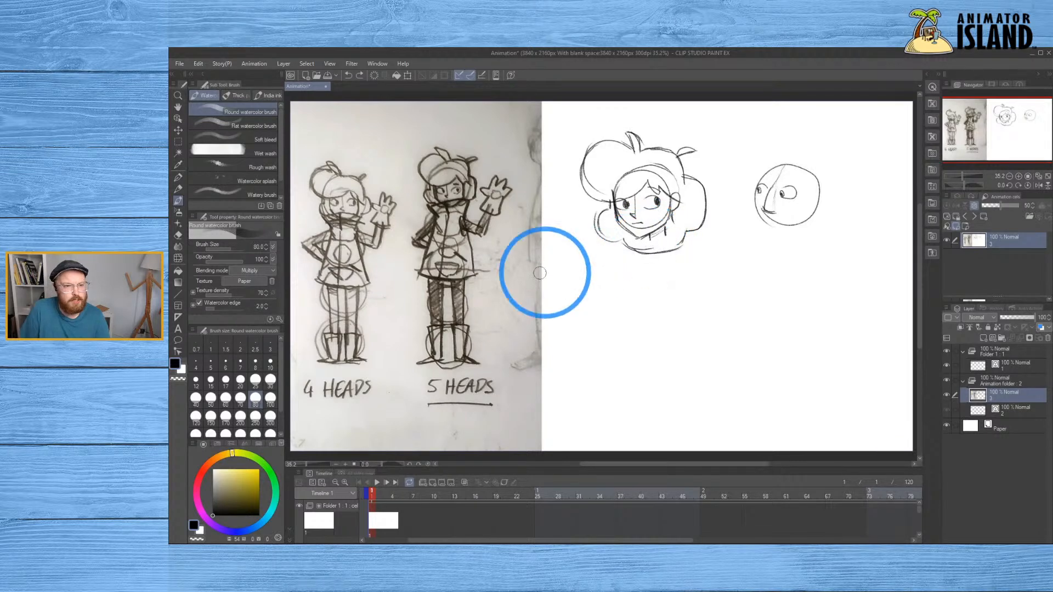
pyautogui.click(178, 188)
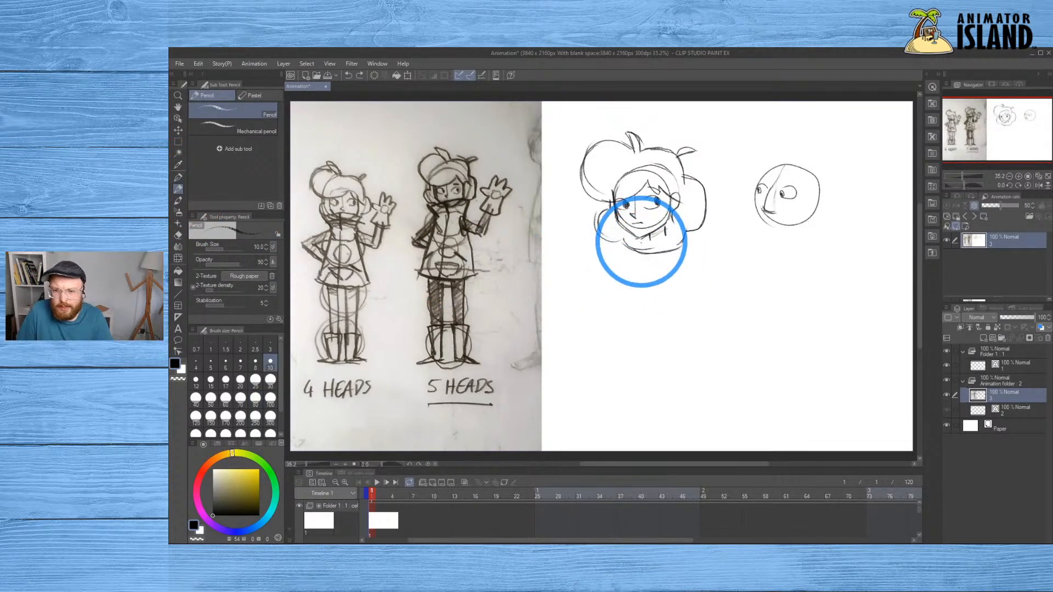
pyautogui.moveTo(672, 243); pyautogui.dragTo(640, 244)
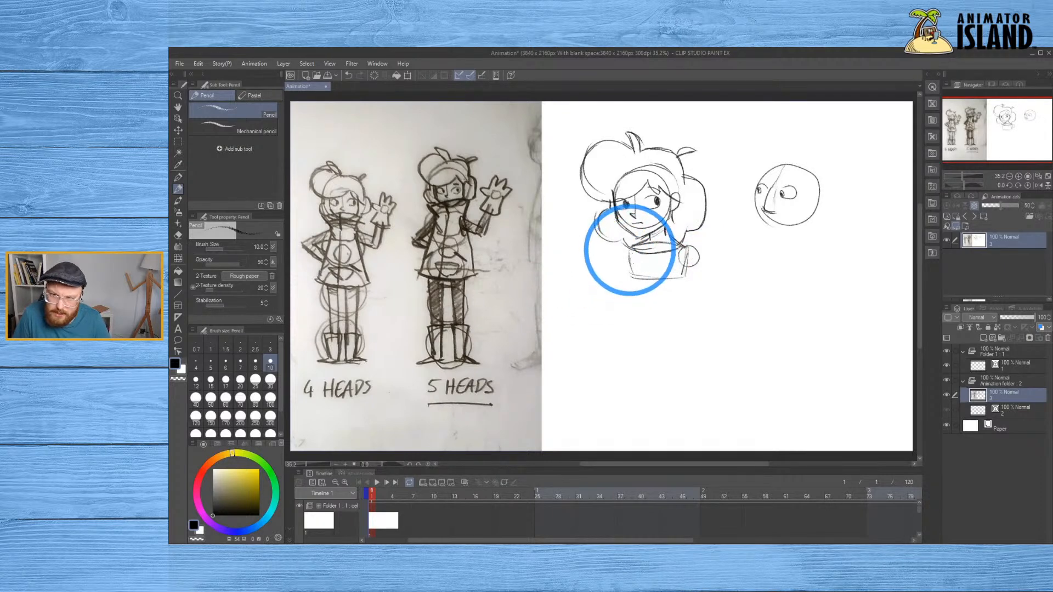
pyautogui.moveTo(628, 251)
pyautogui.mouseDown()
pyautogui.moveTo(620, 265)
pyautogui.moveTo(639, 270)
pyautogui.mouseUp()
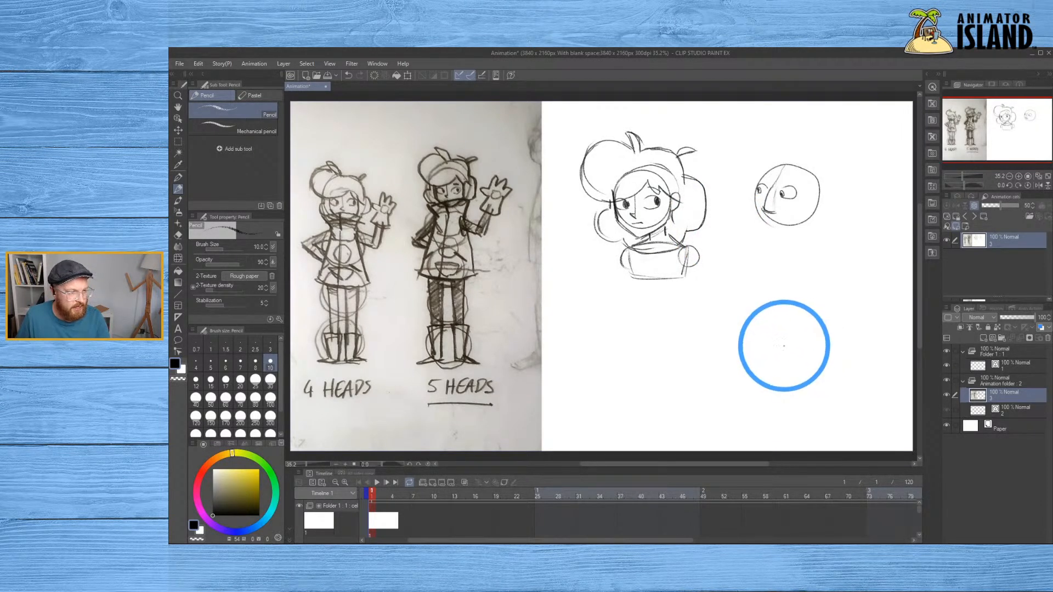
pyautogui.moveTo(686, 247)
pyautogui.mouseDown()
pyautogui.moveTo(681, 269)
pyautogui.moveTo(706, 308)
pyautogui.mouseUp()
pyautogui.hotkey('ctrl', 'z')
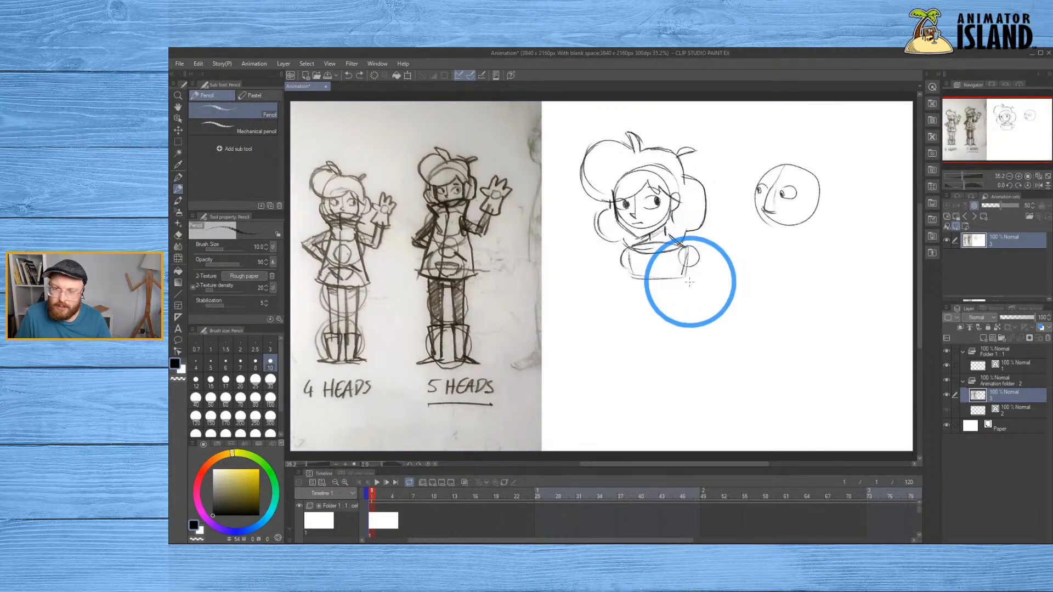
# Sketch a circle for the belly and a box for the pelvis below the chest, undoing a large loop around the body
pyautogui.moveTo(657, 301)
pyautogui.mouseDown()
pyautogui.moveTo(656, 323)
pyautogui.moveTo(670, 322)
pyautogui.moveTo(646, 291)
pyautogui.moveTo(639, 299)
pyautogui.mouseUp()
pyautogui.moveTo(634, 337); pyautogui.dragTo(647, 367)
pyautogui.moveTo(635, 338)
pyautogui.mouseDown()
pyautogui.moveTo(649, 367)
pyautogui.moveTo(662, 345)
pyautogui.moveTo(687, 340)
pyautogui.moveTo(690, 364)
pyautogui.moveTo(645, 374)
pyautogui.mouseUp()
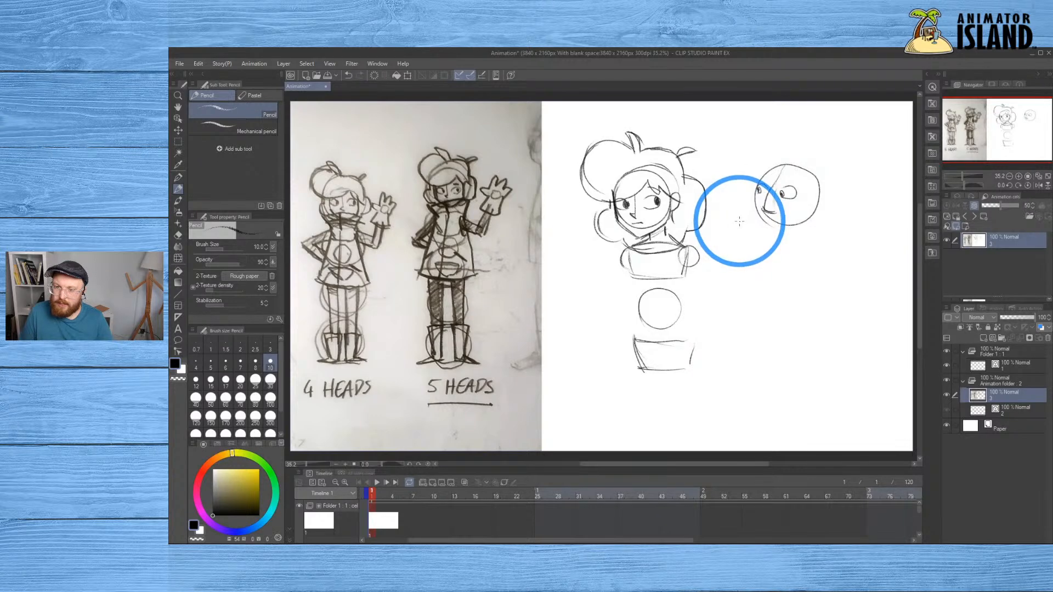
pyautogui.moveTo(716, 279)
pyautogui.mouseDown()
pyautogui.moveTo(656, 227)
pyautogui.moveTo(722, 346)
pyautogui.mouseUp()
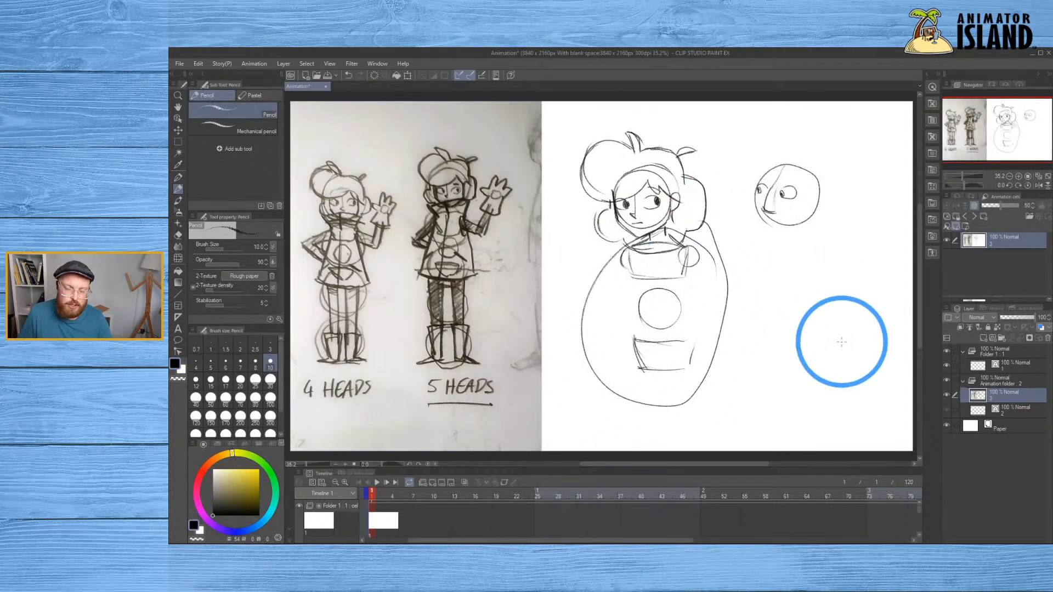
pyautogui.hotkey('ctrl', 'z')
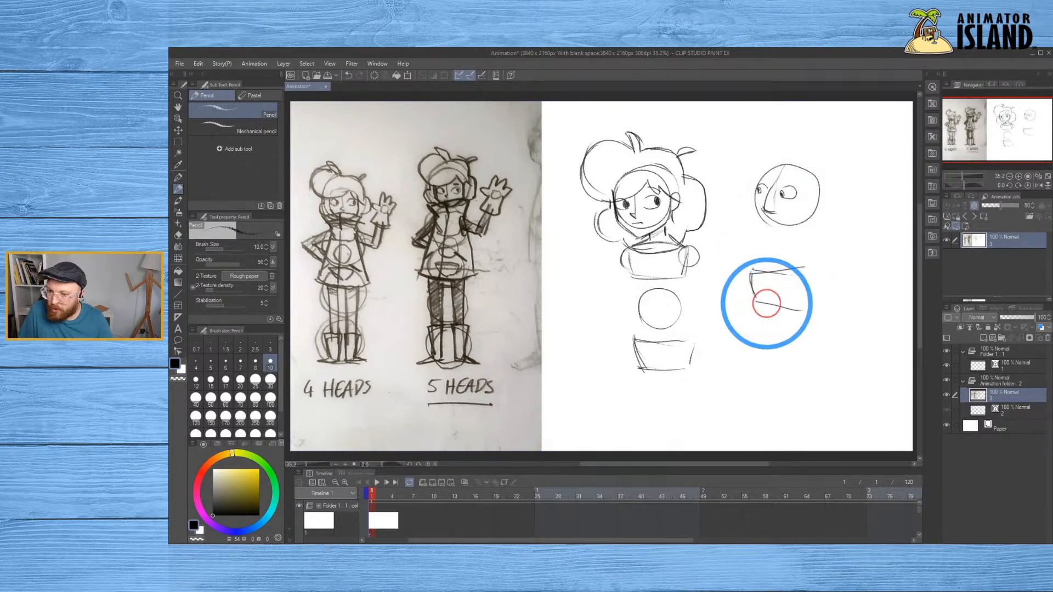
# Sketch a separate example box below the round example head, and undo the side face and the loop added to it
pyautogui.moveTo(805, 270)
pyautogui.mouseDown()
pyautogui.moveTo(815, 307)
pyautogui.moveTo(835, 290)
pyautogui.moveTo(827, 268)
pyautogui.moveTo(803, 269)
pyautogui.moveTo(832, 271)
pyautogui.mouseUp()
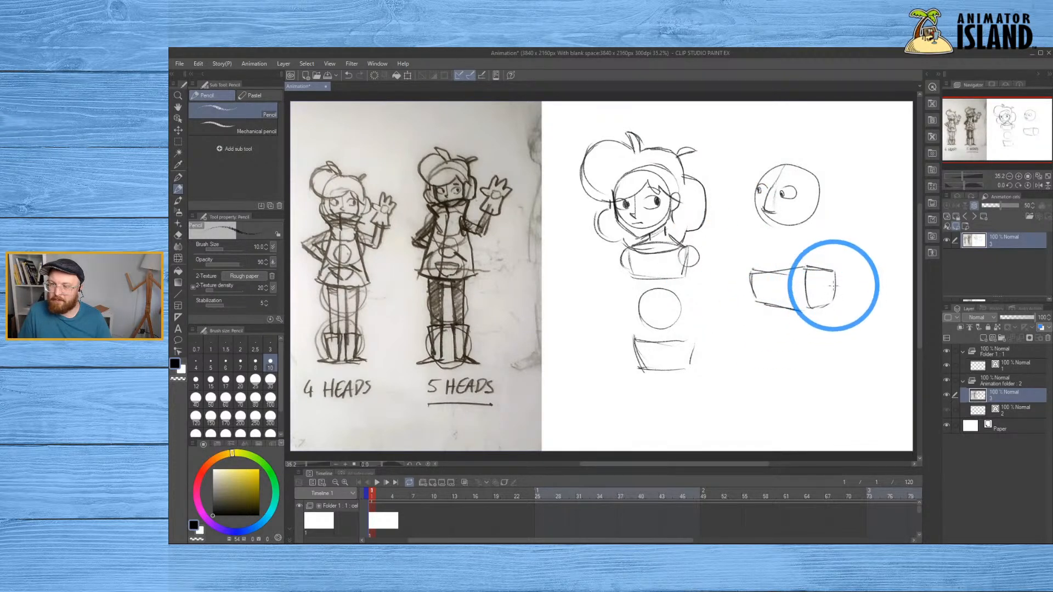
pyautogui.moveTo(774, 250)
pyautogui.mouseDown()
pyautogui.moveTo(720, 310)
pyautogui.moveTo(736, 301)
pyautogui.mouseUp()
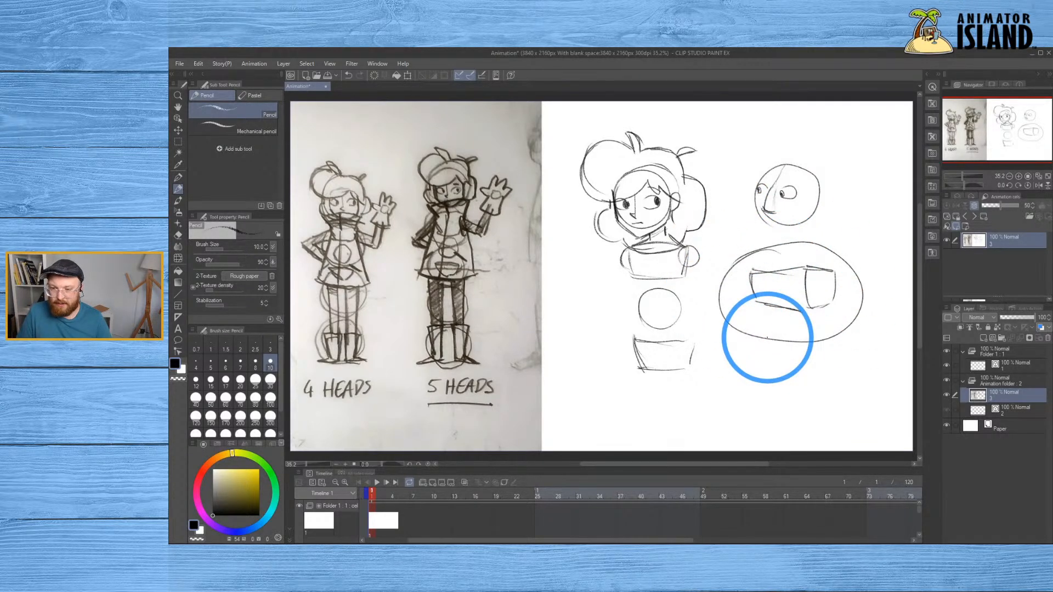
pyautogui.hotkey('ctrl', 'z')
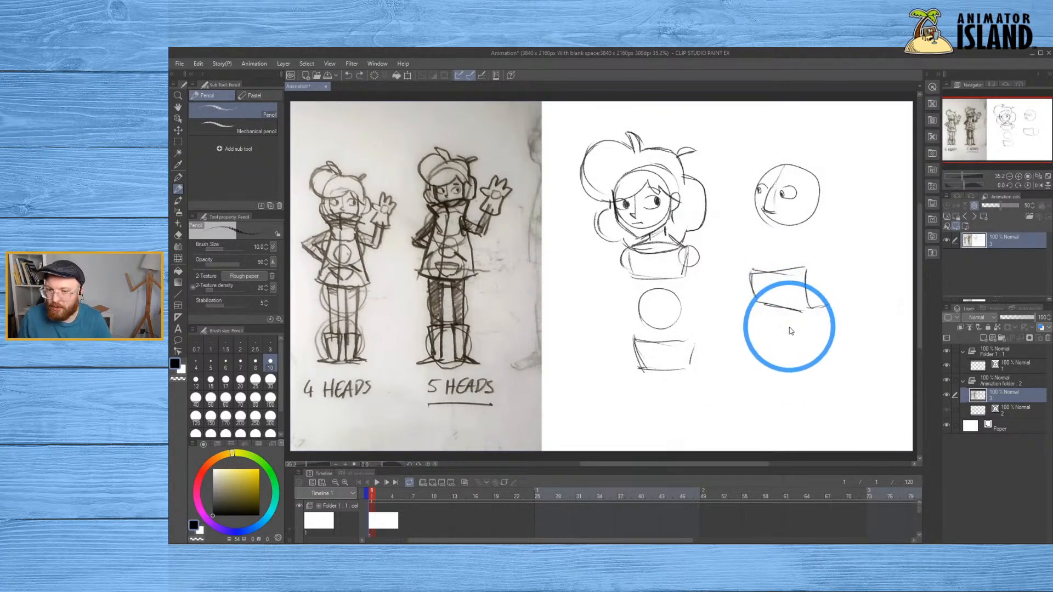
pyautogui.moveTo(680, 250)
pyautogui.mouseDown()
pyautogui.moveTo(677, 276)
pyautogui.moveTo(692, 253)
pyautogui.moveTo(678, 276)
pyautogui.moveTo(689, 255)
pyautogui.moveTo(684, 277)
pyautogui.moveTo(686, 246)
pyautogui.moveTo(678, 247)
pyautogui.moveTo(689, 277)
pyautogui.moveTo(673, 311)
pyautogui.mouseUp()
pyautogui.hotkey('ctrl', 'z')
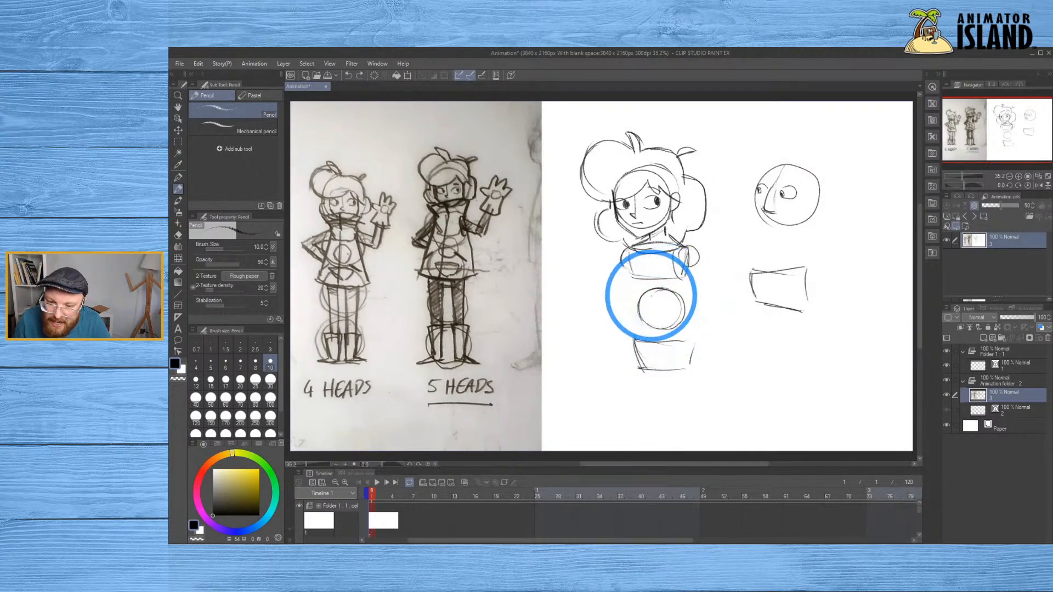
# Add centre and side-plane contour lines to the chest, belly and pelvis shapes, undoing the shading tried over the side planes
pyautogui.moveTo(680, 297); pyautogui.dragTo(656, 291)
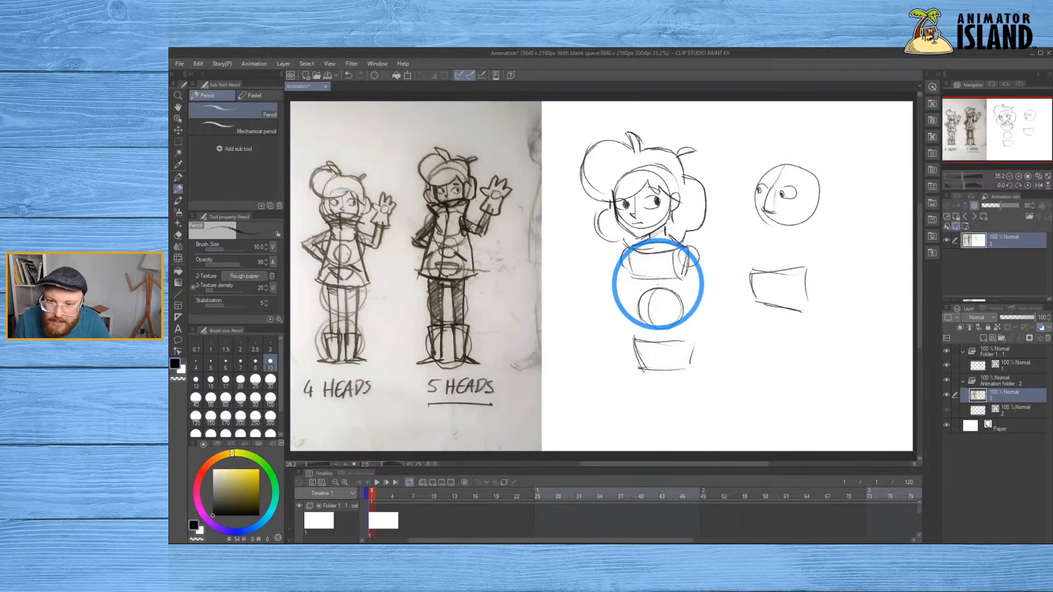
pyautogui.moveTo(647, 316); pyautogui.dragTo(601, 312)
pyautogui.moveTo(617, 298)
pyautogui.mouseDown()
pyautogui.moveTo(620, 329)
pyautogui.moveTo(655, 370)
pyautogui.mouseUp()
pyautogui.hotkey('ctrl', 'z')
pyautogui.hotkey('ctrl', 'z')
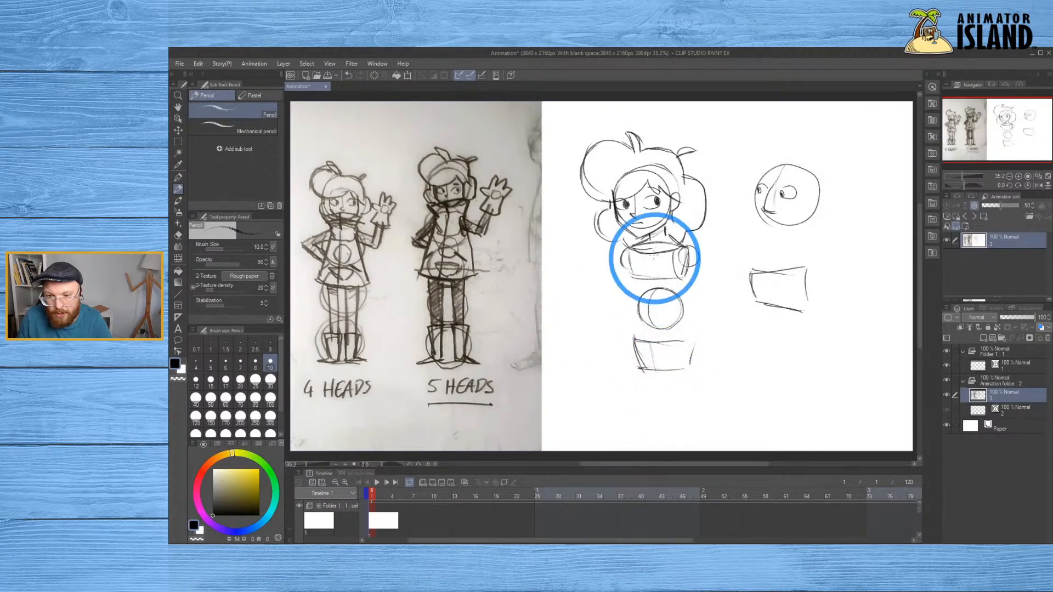
pyautogui.moveTo(652, 236); pyautogui.dragTo(646, 275)
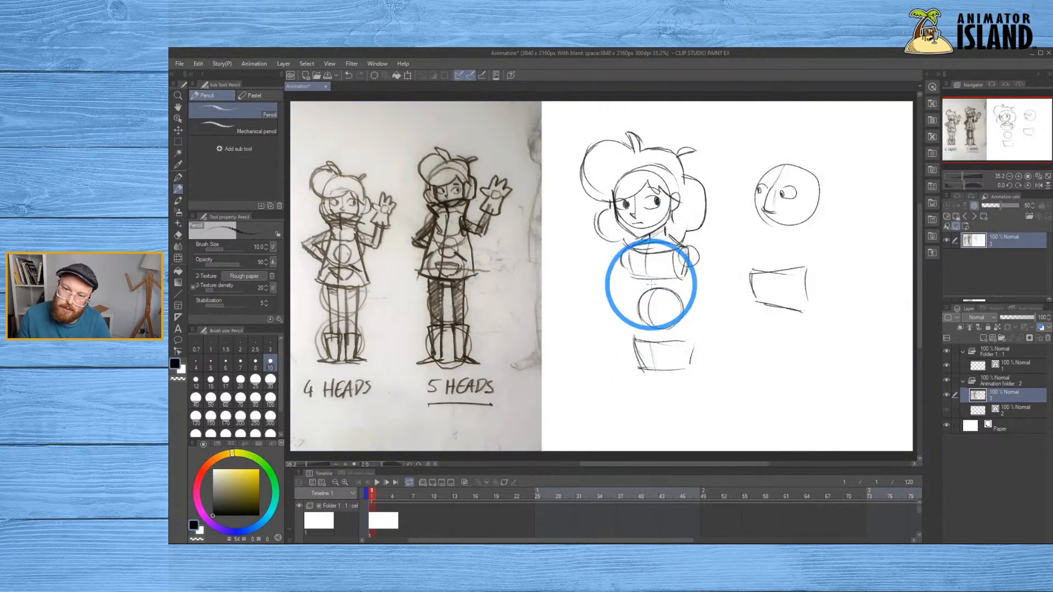
pyautogui.moveTo(675, 340)
pyautogui.mouseDown()
pyautogui.moveTo(680, 366)
pyautogui.moveTo(693, 342)
pyautogui.mouseUp()
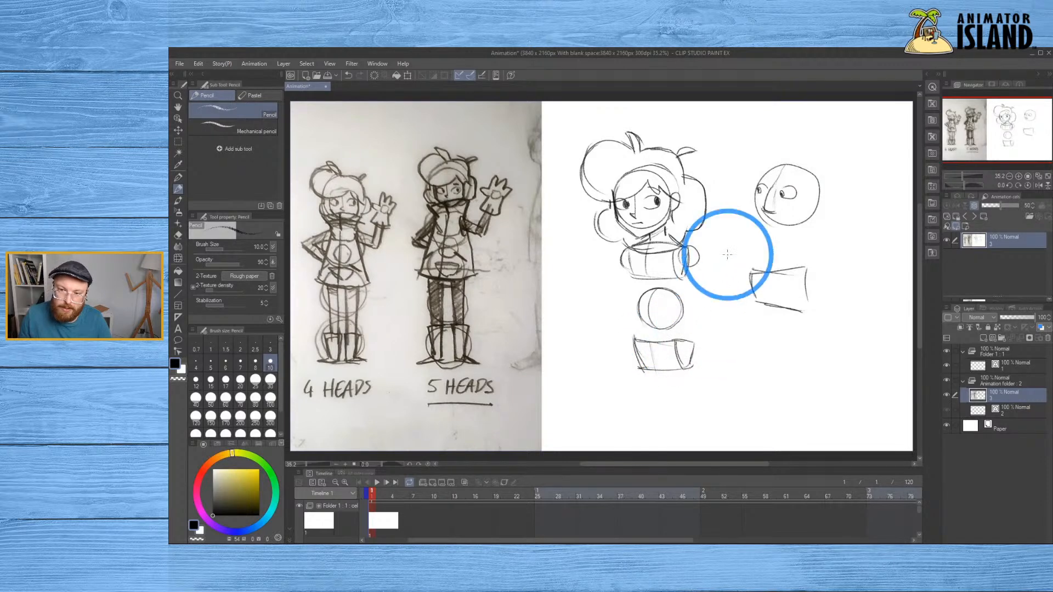
pyautogui.moveTo(668, 253); pyautogui.dragTo(668, 264)
pyautogui.moveTo(702, 311)
pyautogui.mouseDown()
pyautogui.moveTo(665, 266)
pyautogui.moveTo(722, 265)
pyautogui.moveTo(667, 348)
pyautogui.moveTo(721, 373)
pyautogui.mouseUp()
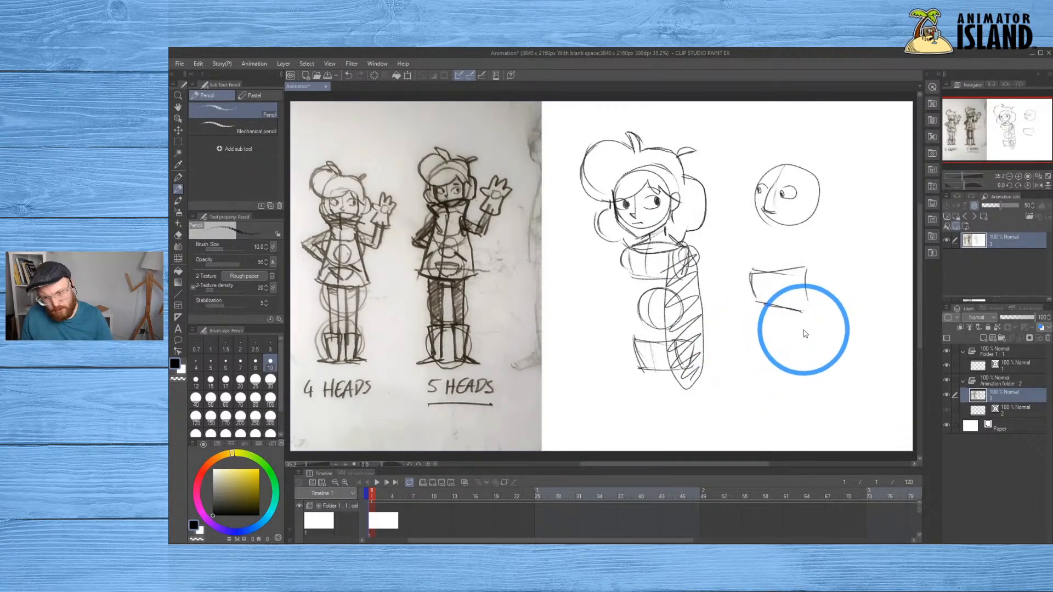
pyautogui.hotkey('ctrl', 'z')
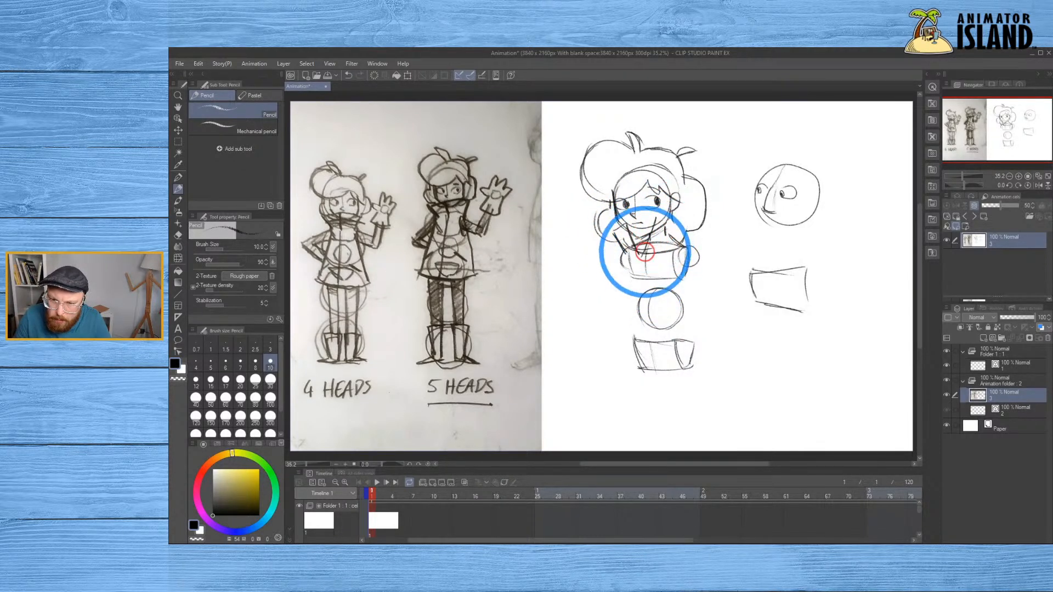
# Draw the open V-shaped collar around the character's neck and mark it with an arrow, undoing a trial line down the body's side
pyautogui.click(645, 248)
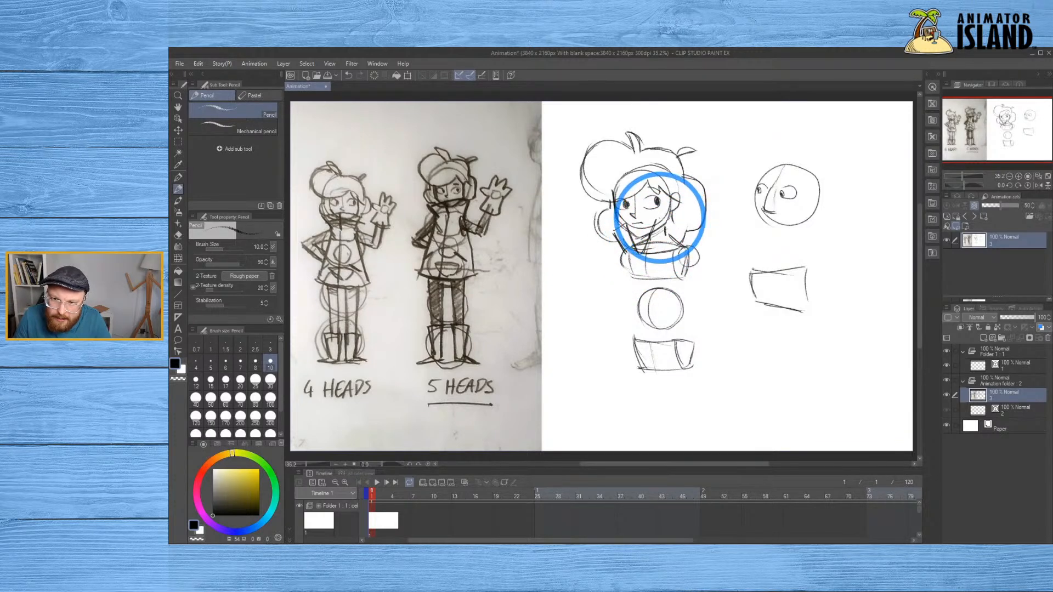
pyautogui.click(690, 226)
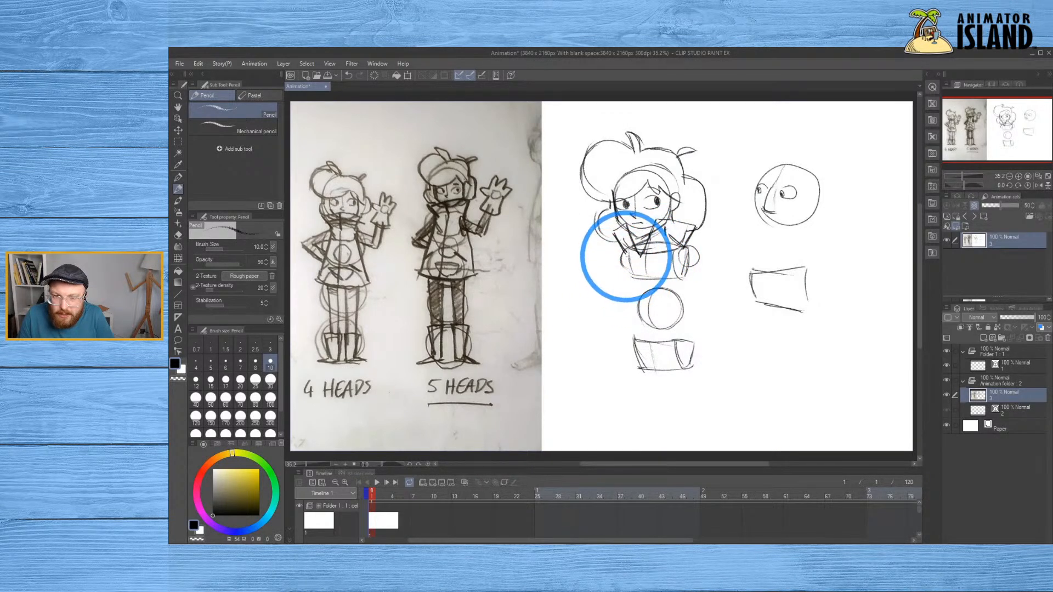
pyautogui.moveTo(626, 261); pyautogui.dragTo(606, 339)
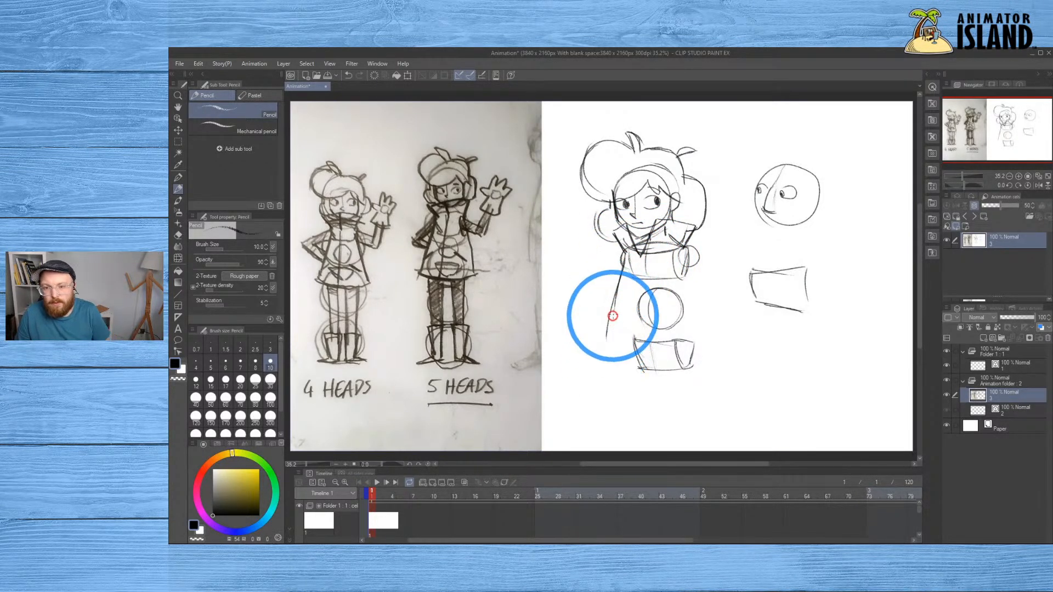
pyautogui.hotkey('ctrl', 'z')
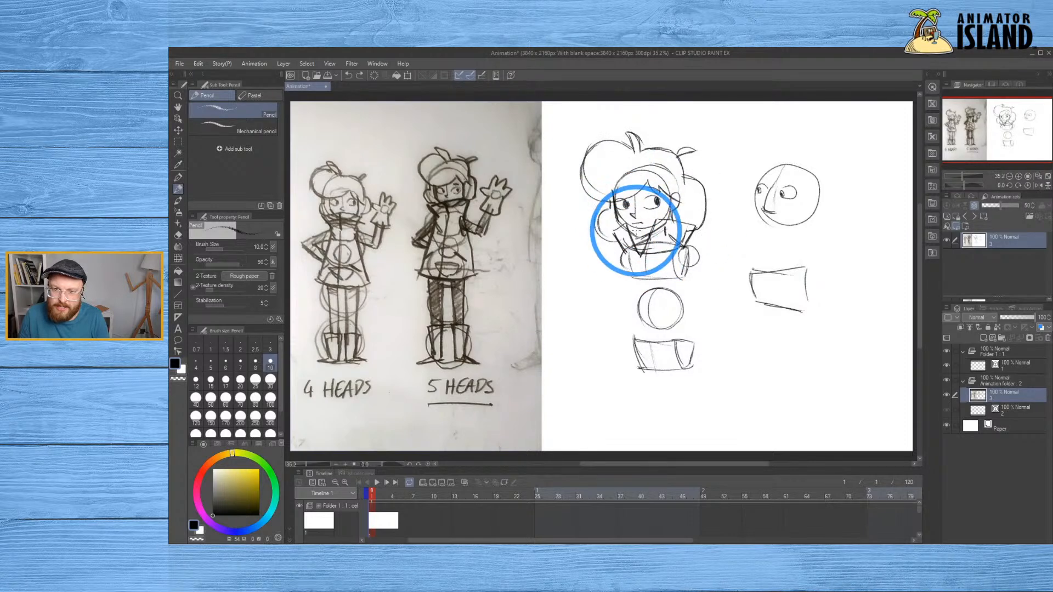
pyautogui.moveTo(574, 238); pyautogui.dragTo(596, 229)
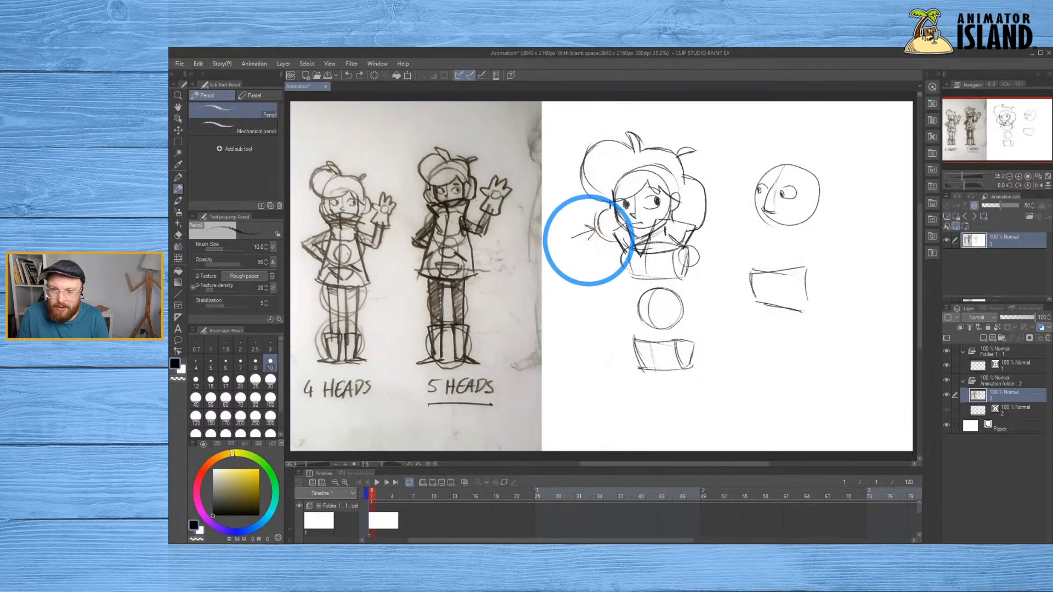
# Undo the arrow beside the collar and draw the flared coat outline from the shoulders down to a curved hem around the pelvis
pyautogui.hotkey('ctrl', 'z')
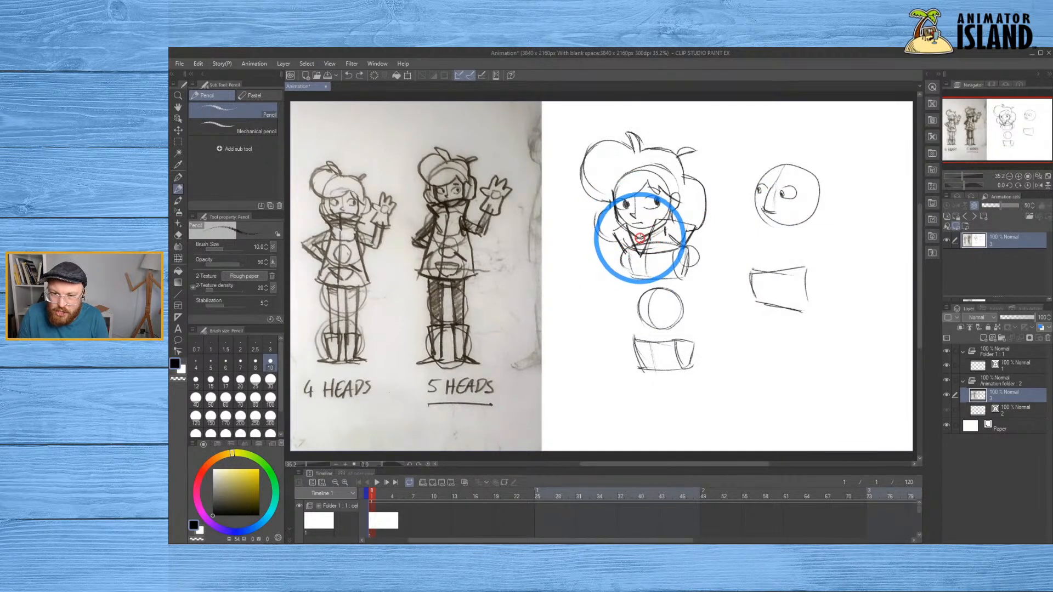
pyautogui.hotkey('ctrl', 'z')
pyautogui.moveTo(625, 258); pyautogui.dragTo(615, 321)
pyautogui.moveTo(624, 264)
pyautogui.mouseDown()
pyautogui.moveTo(604, 356)
pyautogui.moveTo(608, 345)
pyautogui.mouseUp()
pyautogui.moveTo(618, 289)
pyautogui.mouseDown()
pyautogui.moveTo(602, 359)
pyautogui.moveTo(693, 375)
pyautogui.mouseUp()
pyautogui.moveTo(603, 359); pyautogui.dragTo(725, 360)
pyautogui.click(705, 364)
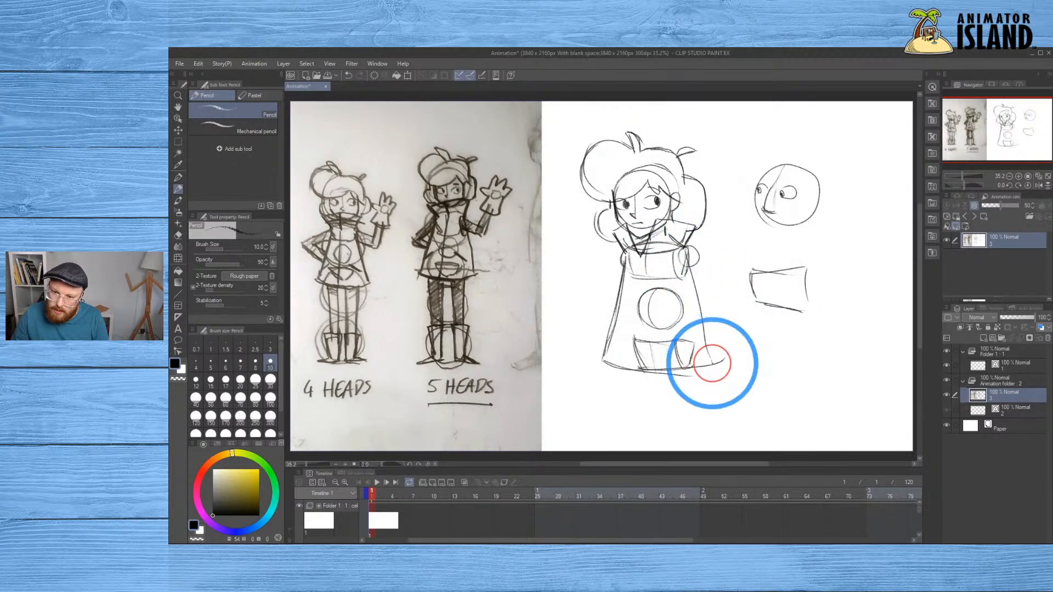
pyautogui.moveTo(691, 258); pyautogui.dragTo(717, 359)
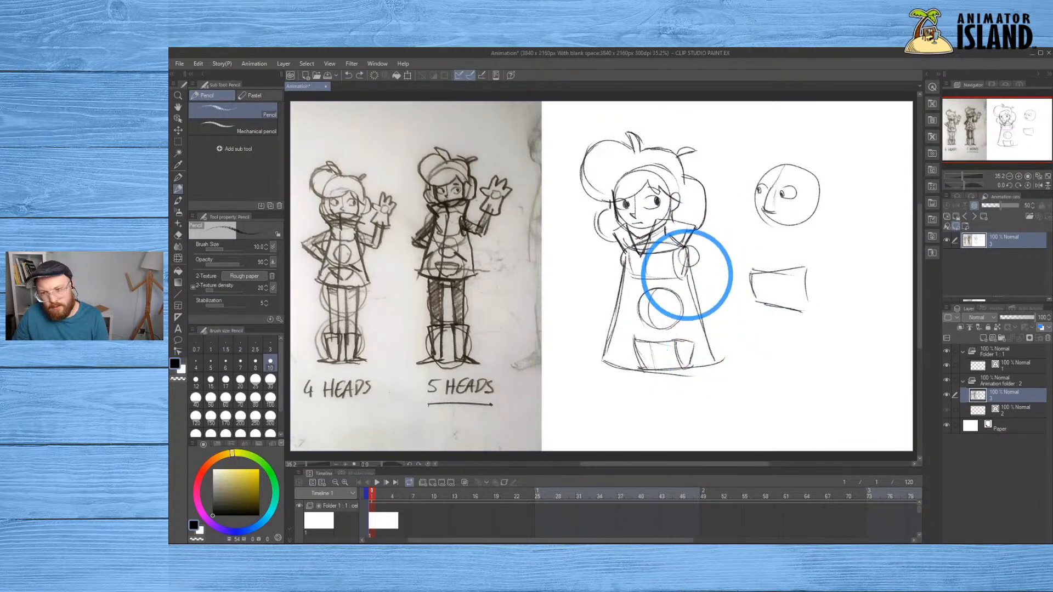
pyautogui.moveTo(691, 277); pyautogui.dragTo(715, 350)
# Sketch the shoulder and upper arm against the coat's side, undoing a first attempt and a trial stroke over the collar
pyautogui.moveTo(670, 234); pyautogui.dragTo(693, 285)
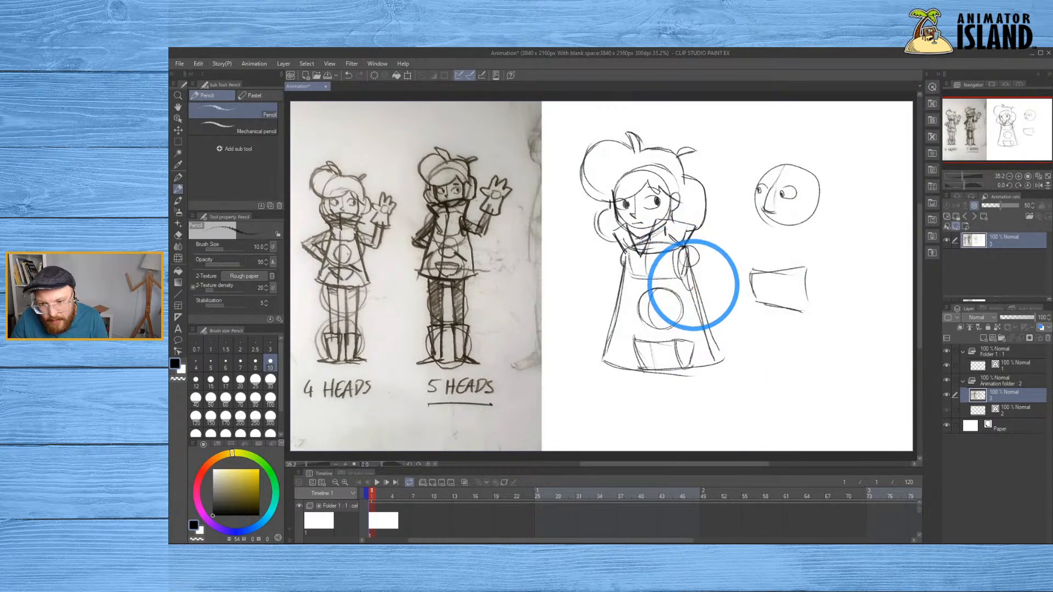
pyautogui.hotkey('ctrl', 'z')
pyautogui.moveTo(679, 247)
pyautogui.mouseDown()
pyautogui.moveTo(689, 289)
pyautogui.moveTo(683, 247)
pyautogui.moveTo(712, 275)
pyautogui.moveTo(707, 283)
pyautogui.moveTo(684, 270)
pyautogui.moveTo(708, 300)
pyautogui.mouseUp()
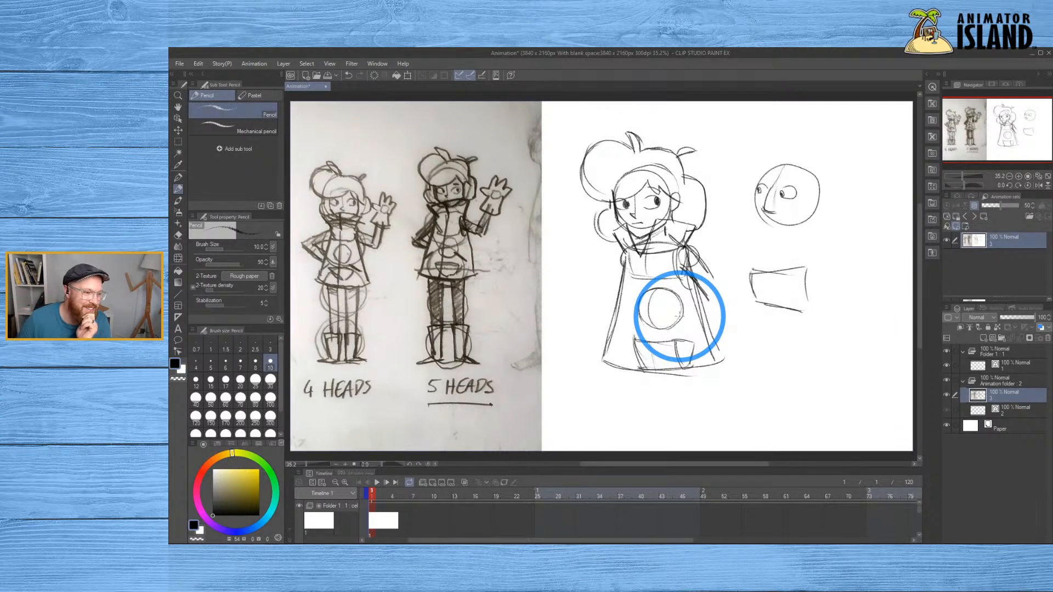
pyautogui.moveTo(647, 216)
pyautogui.mouseDown()
pyautogui.moveTo(632, 206)
pyautogui.moveTo(630, 273)
pyautogui.mouseUp()
pyautogui.hotkey('ctrl', 'z')
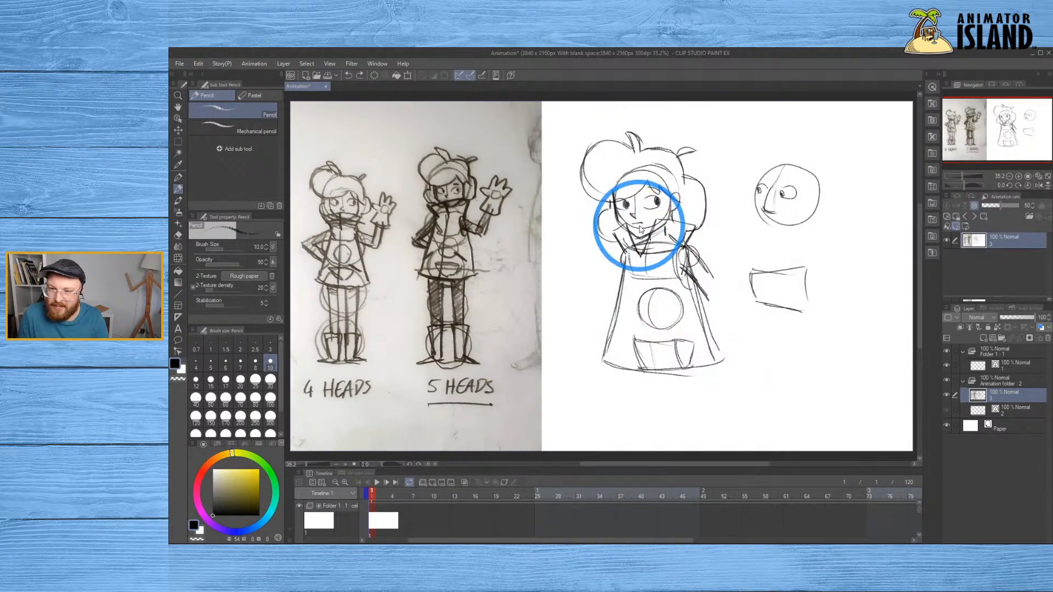
# Erase the open V-shaped collar and redraw it in pencil as a closed high collar covering the character's chin
pyautogui.press('e')
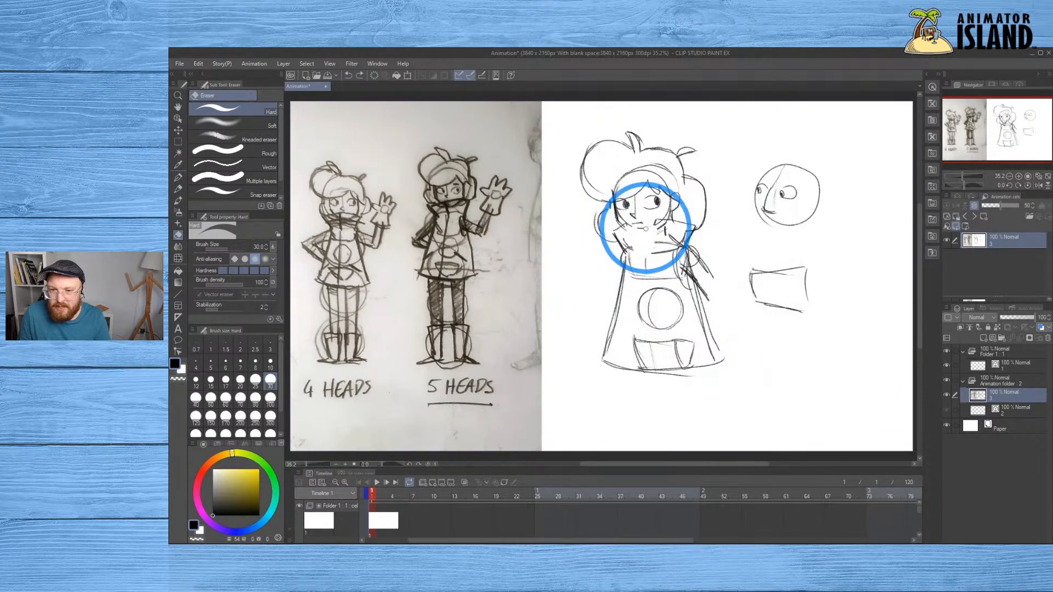
pyautogui.press('b')
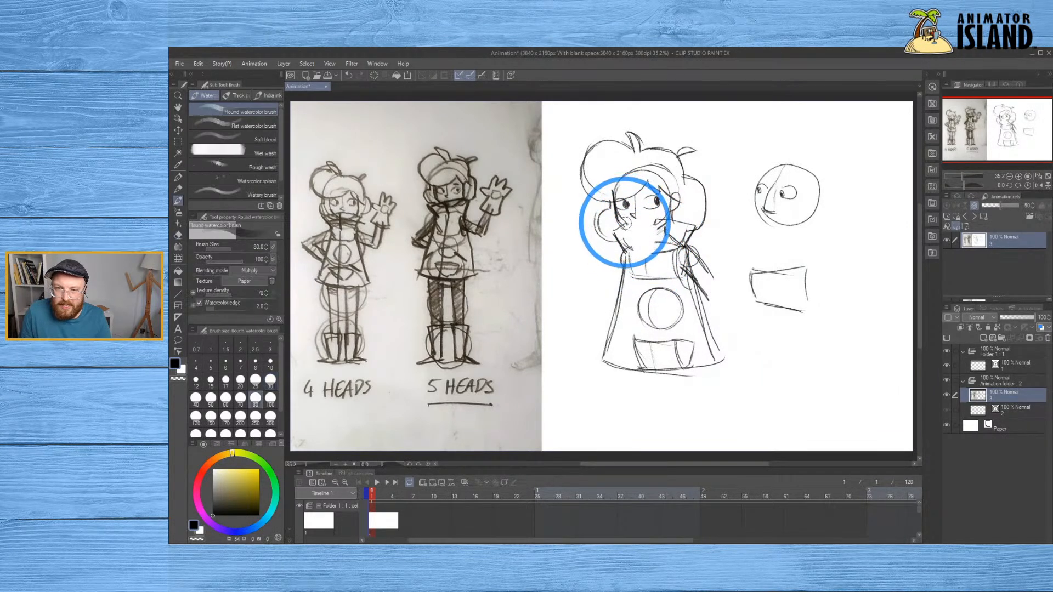
pyautogui.press('b')
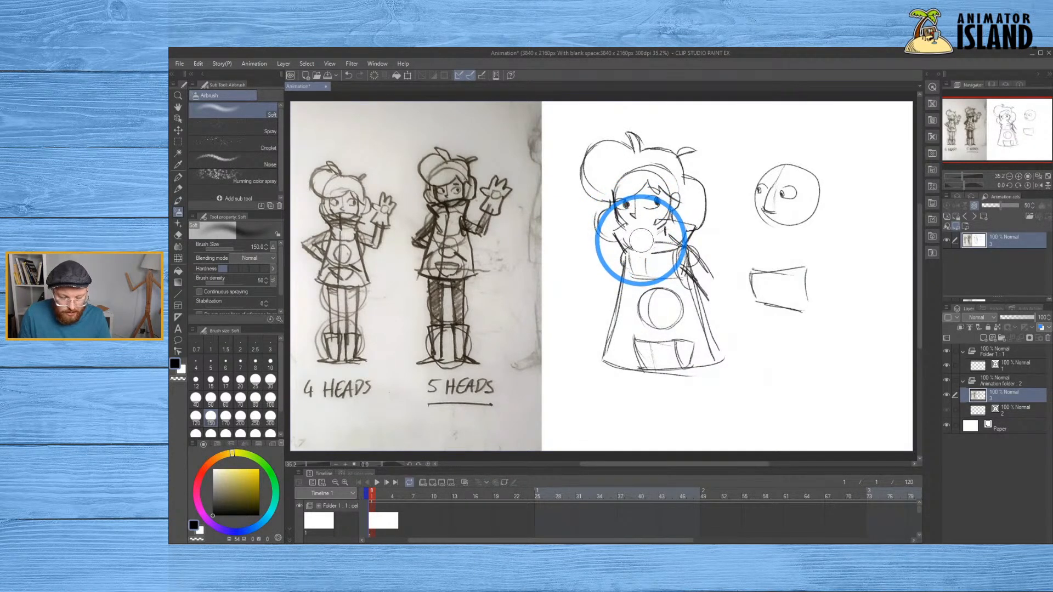
pyautogui.click(178, 189)
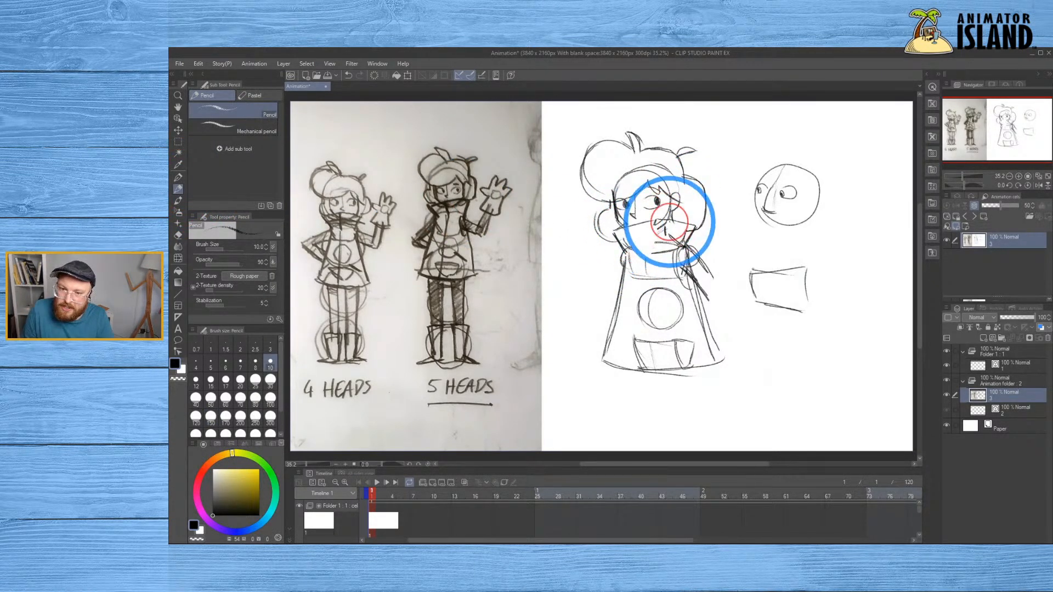
pyautogui.moveTo(624, 226); pyautogui.dragTo(625, 222)
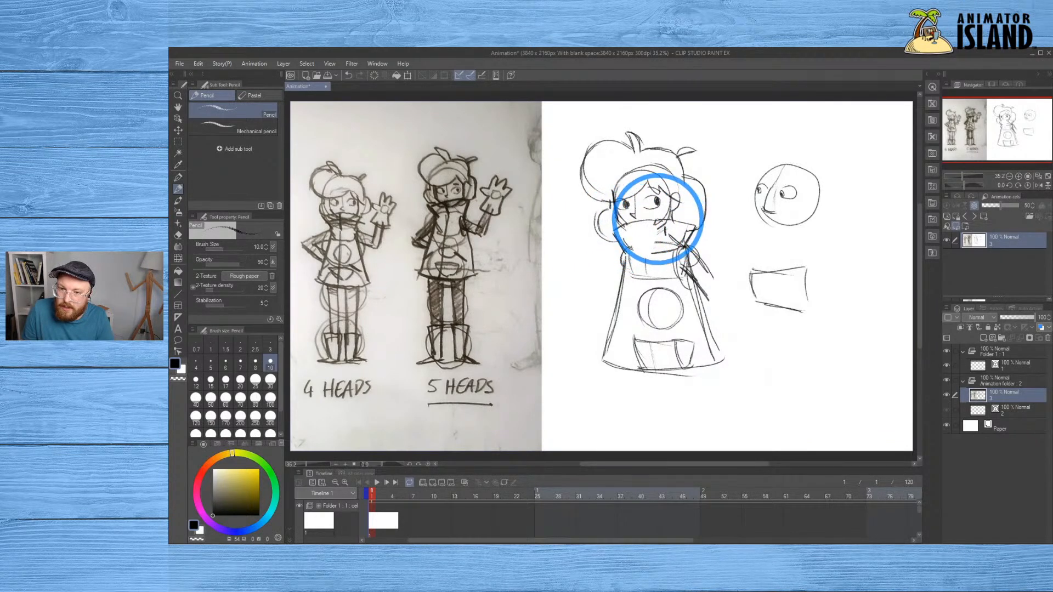
pyautogui.hotkey('ctrl', 'z')
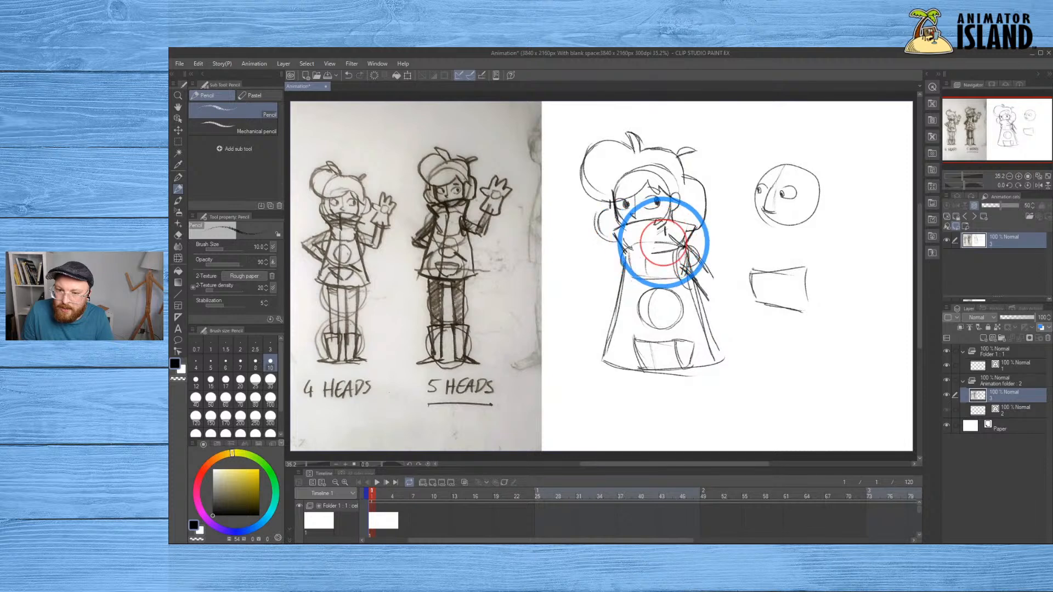
pyautogui.moveTo(633, 247)
pyautogui.mouseDown()
pyautogui.moveTo(648, 253)
pyautogui.moveTo(654, 273)
pyautogui.mouseUp()
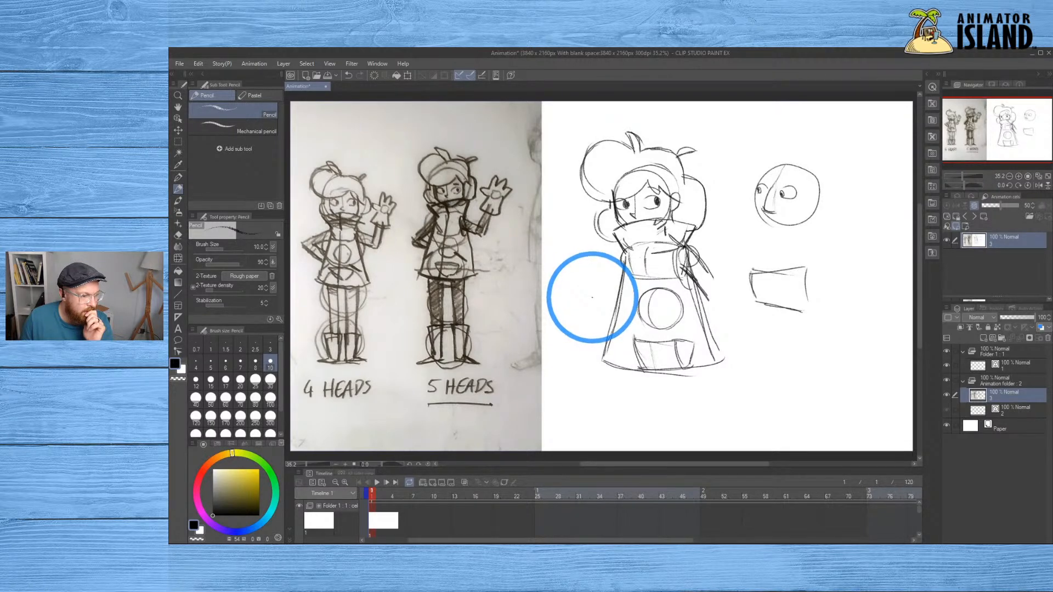
pyautogui.moveTo(637, 229); pyautogui.dragTo(641, 259)
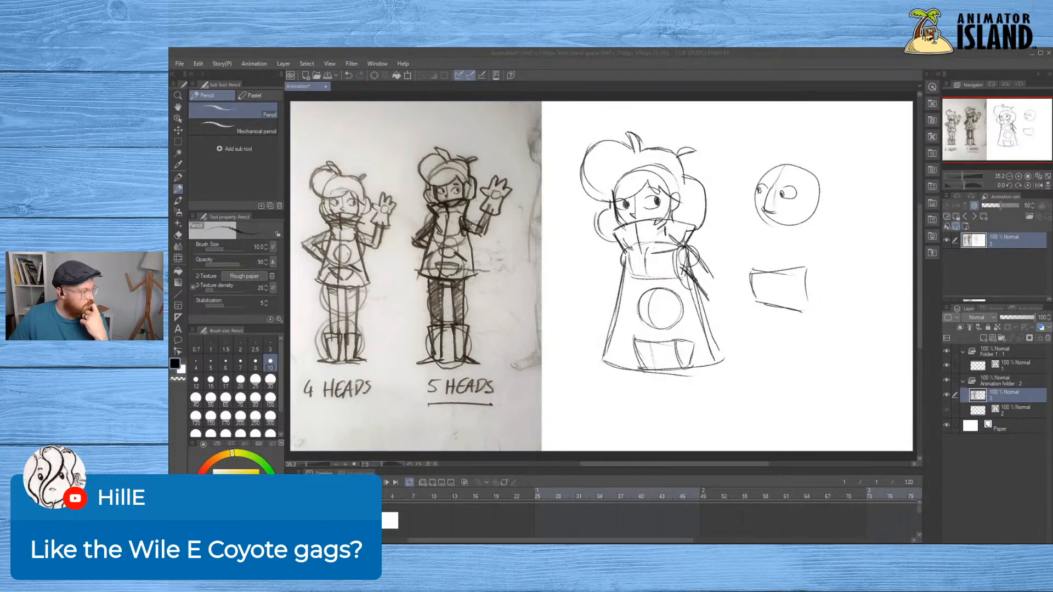
# Cut the redrawn sketches from the reference photo's layer, paste them into Folder 1, and assign cel 3 to frame 1
pyautogui.click(703, 373)
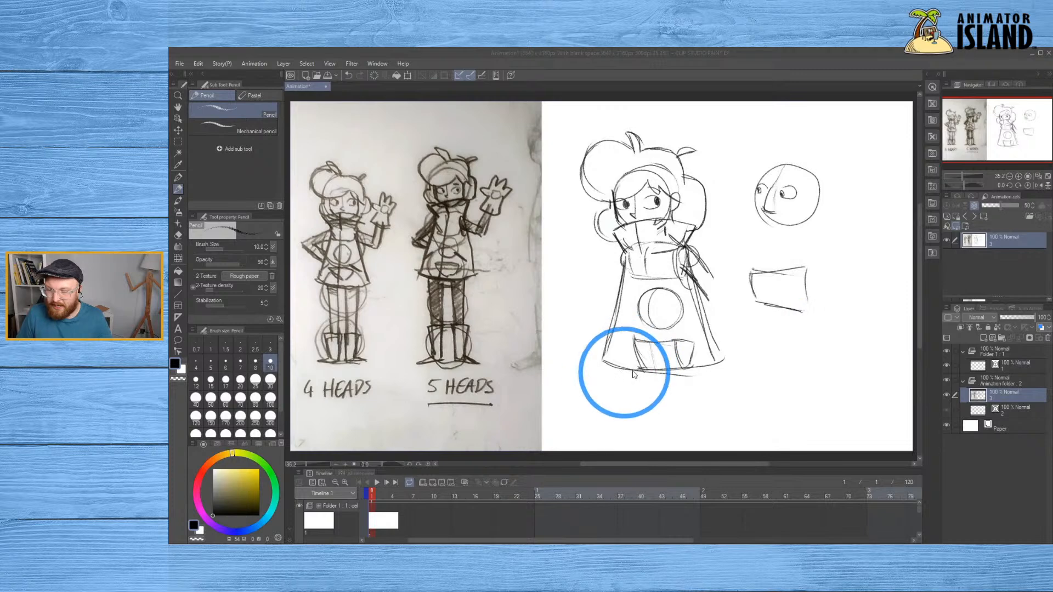
pyautogui.click(380, 518)
pyautogui.click(377, 521)
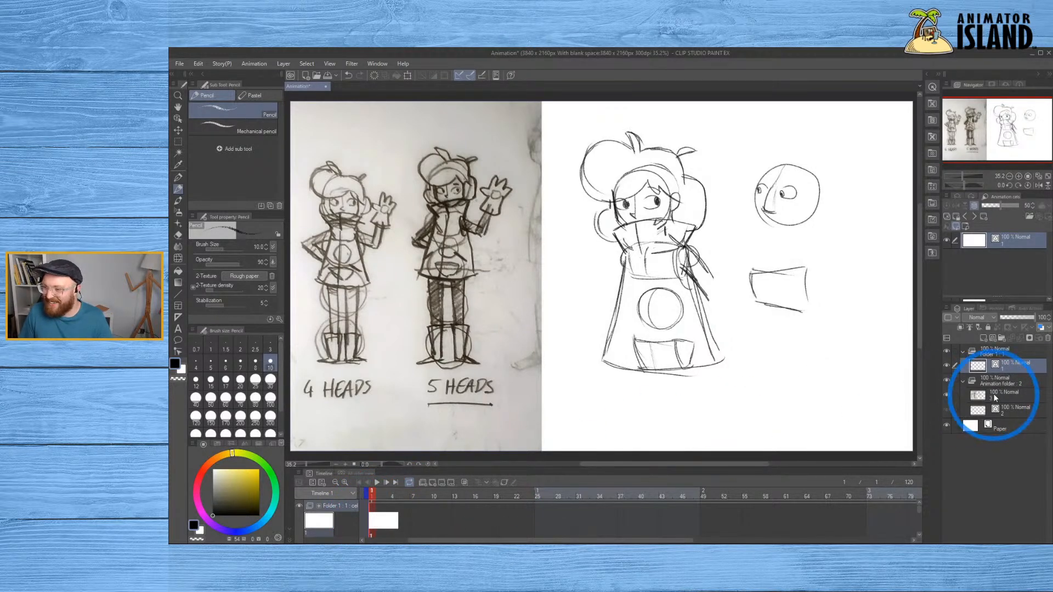
pyautogui.click(947, 393)
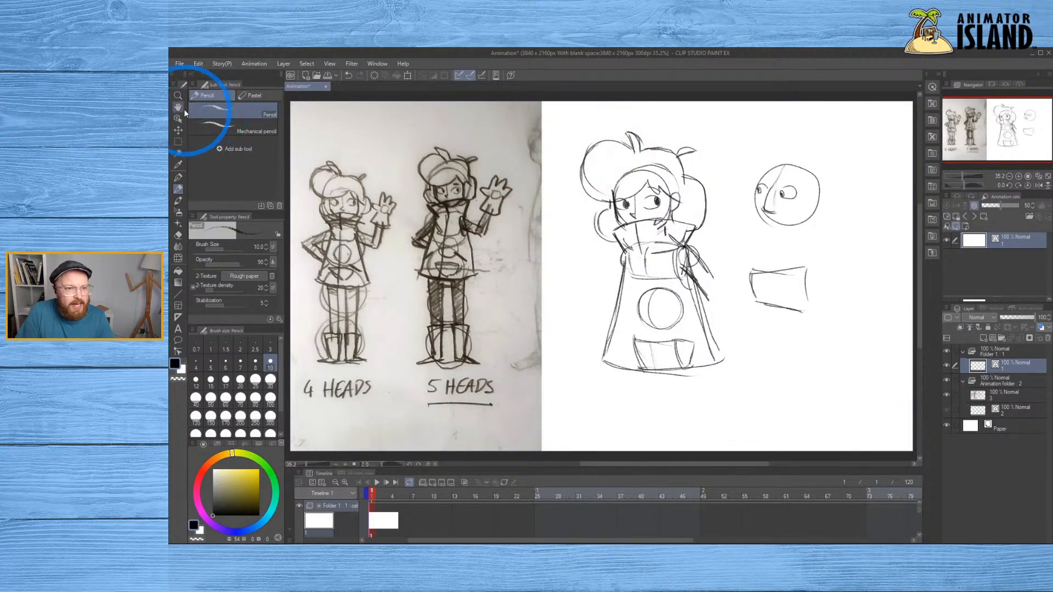
pyautogui.click(177, 142)
pyautogui.moveTo(563, 121); pyautogui.dragTo(879, 407)
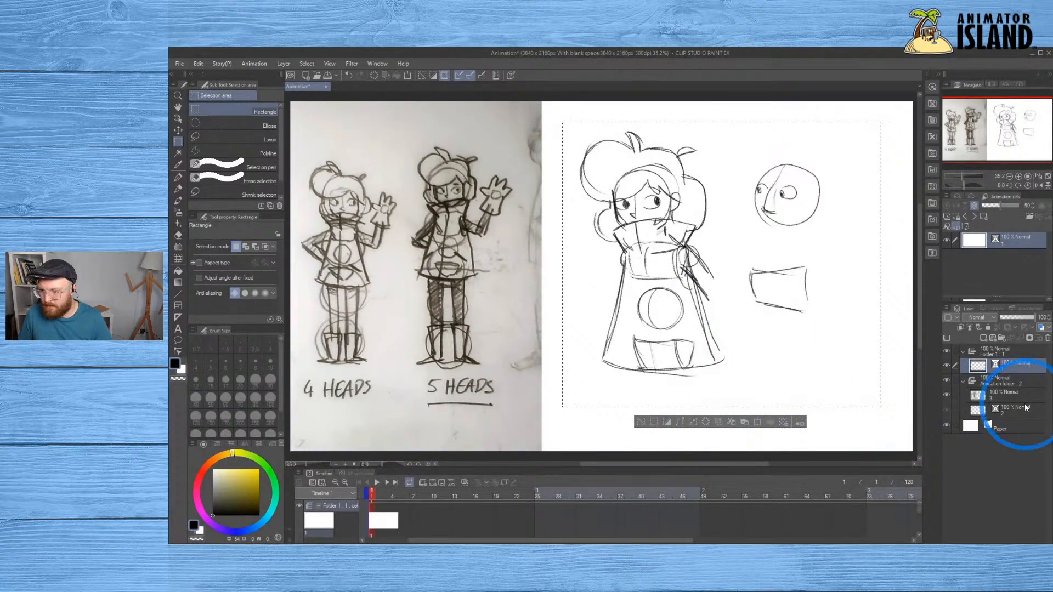
pyautogui.click(985, 393)
pyautogui.click(1025, 367)
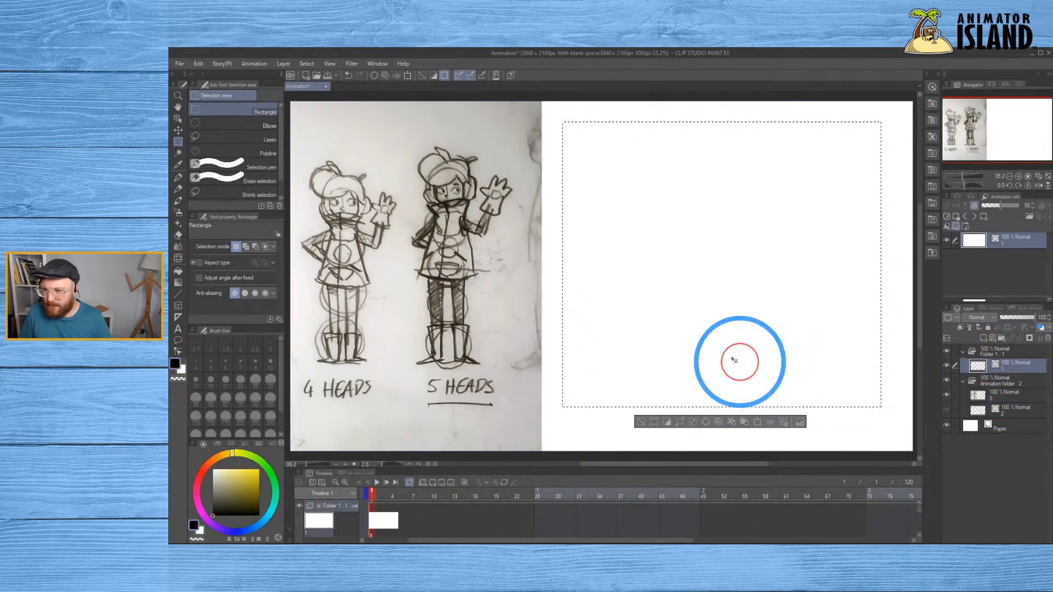
pyautogui.hotkey('ctrl', 'v')
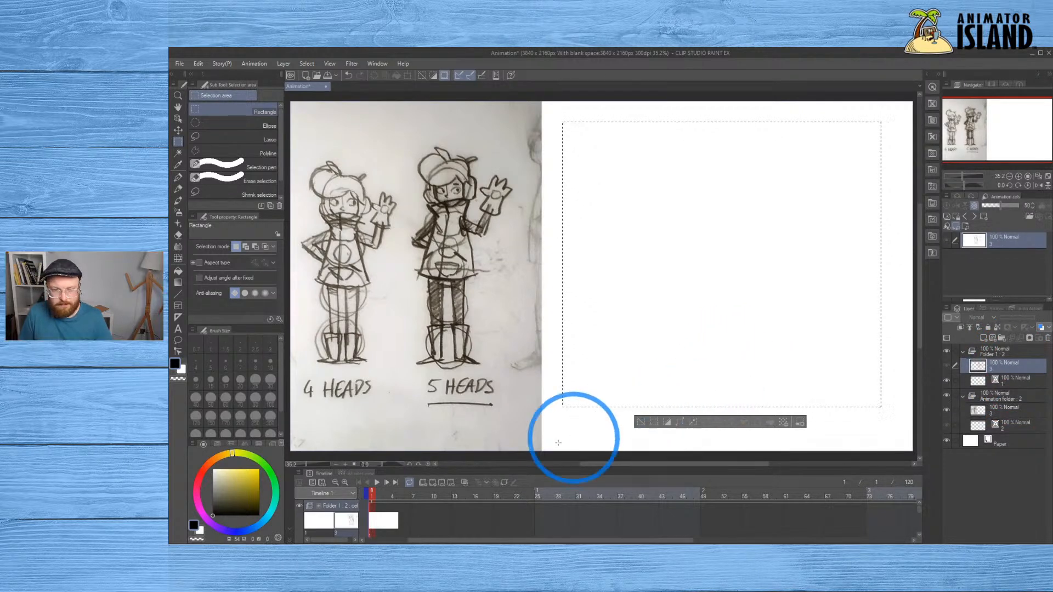
pyautogui.rightClick(371, 499)
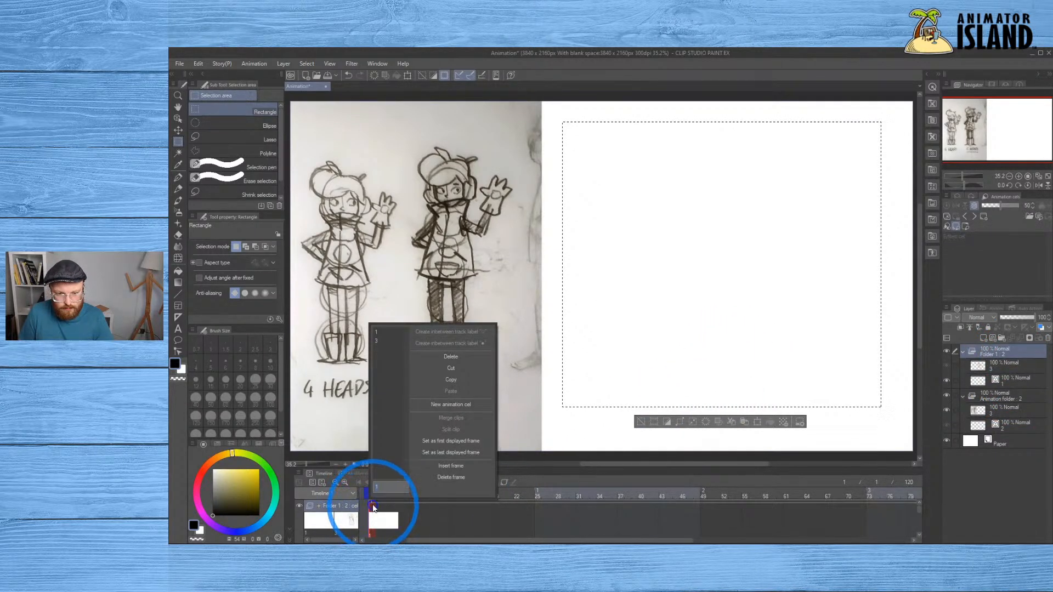
pyautogui.click(385, 341)
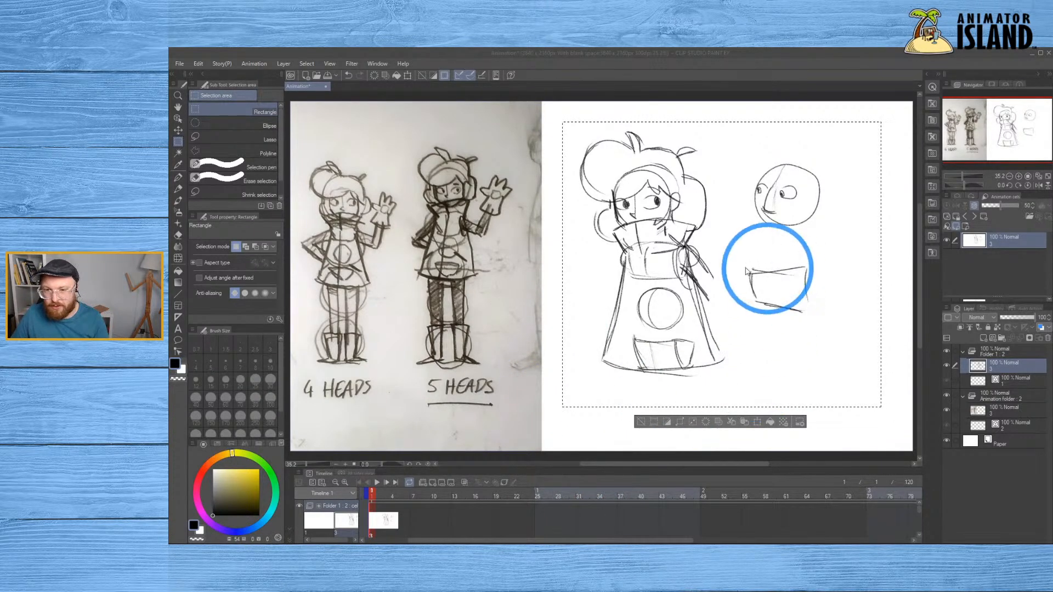
pyautogui.click(1005, 465)
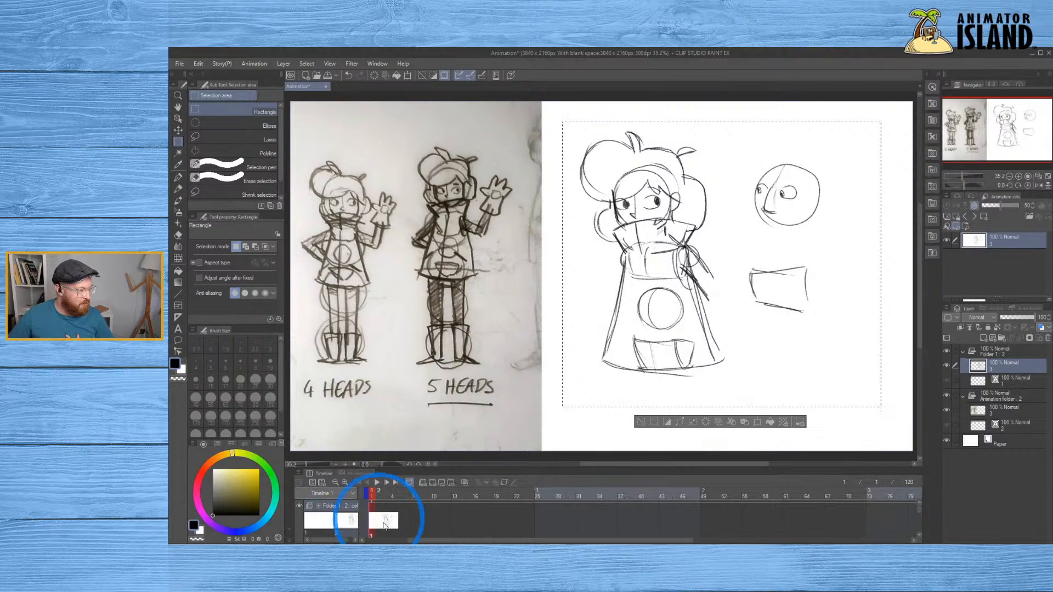
# Show the Sub View palette and slightly widen the palette dock containing it
pyautogui.moveTo(414, 543)
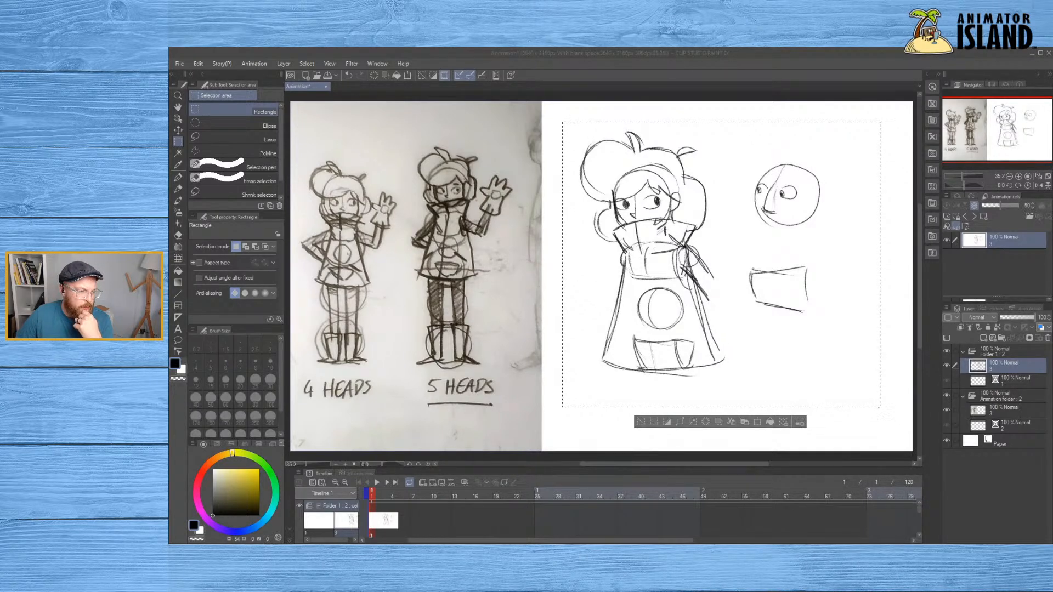
pyautogui.click(383, 62)
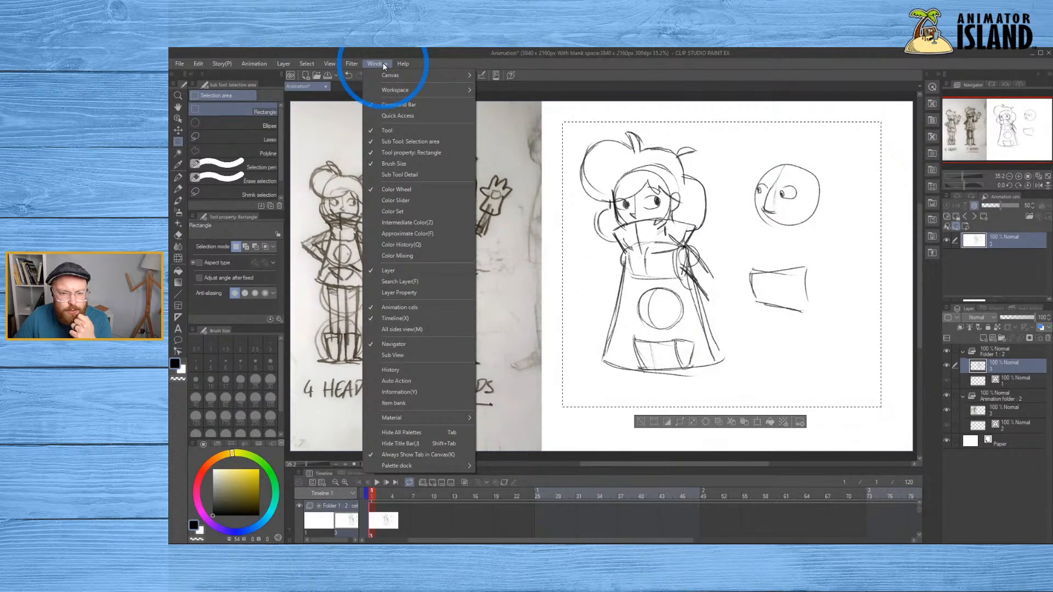
pyautogui.click(400, 354)
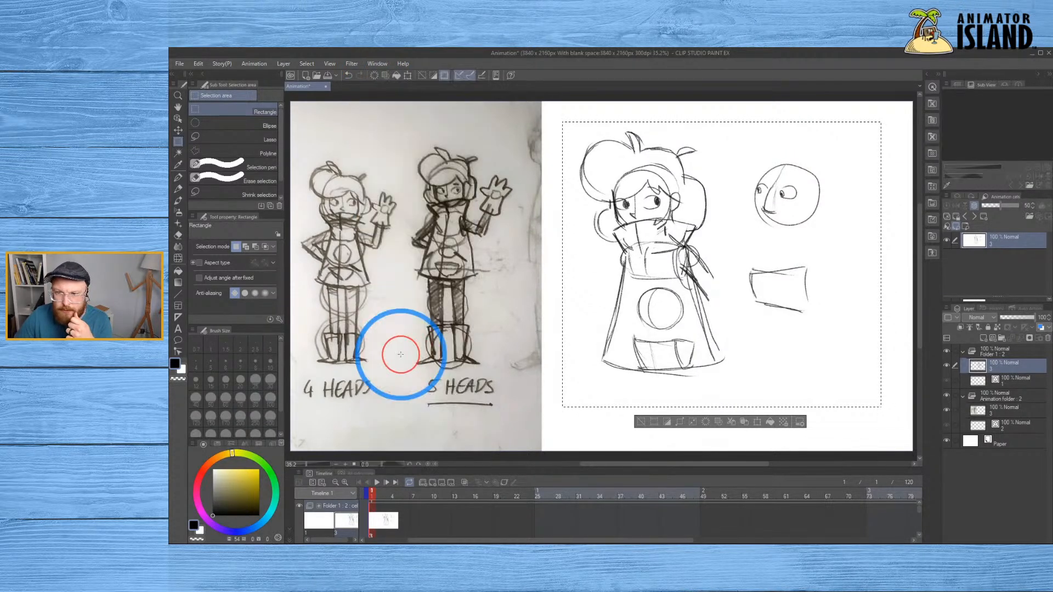
pyautogui.moveTo(942, 146); pyautogui.dragTo(933, 146)
pyautogui.click(970, 85)
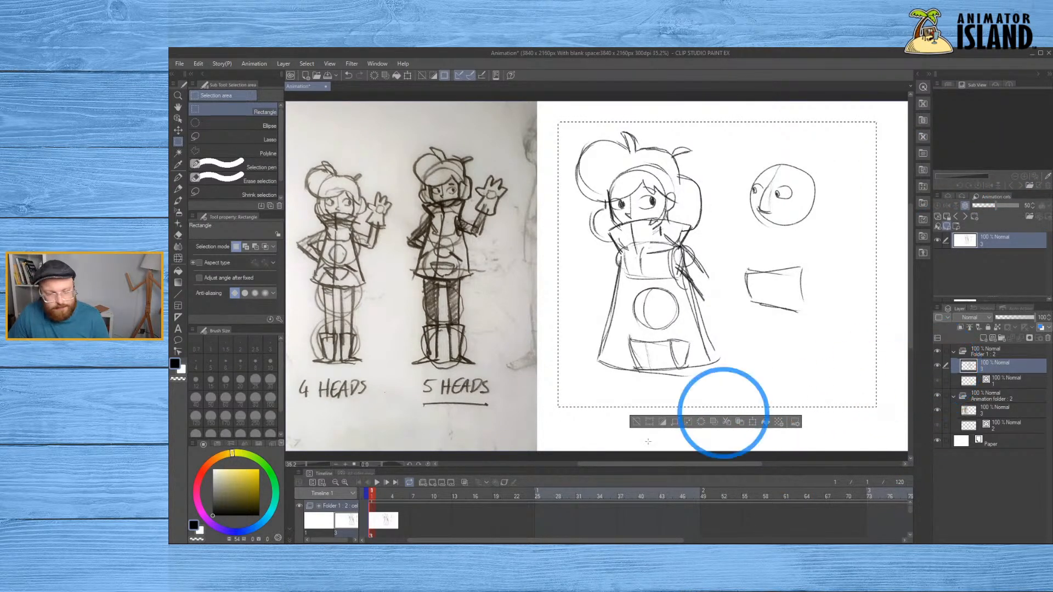
# Add a blank raster layer to Folder 1 and assign it as cel 4 to frame 2, undoing an extra animation folder
pyautogui.click(380, 495)
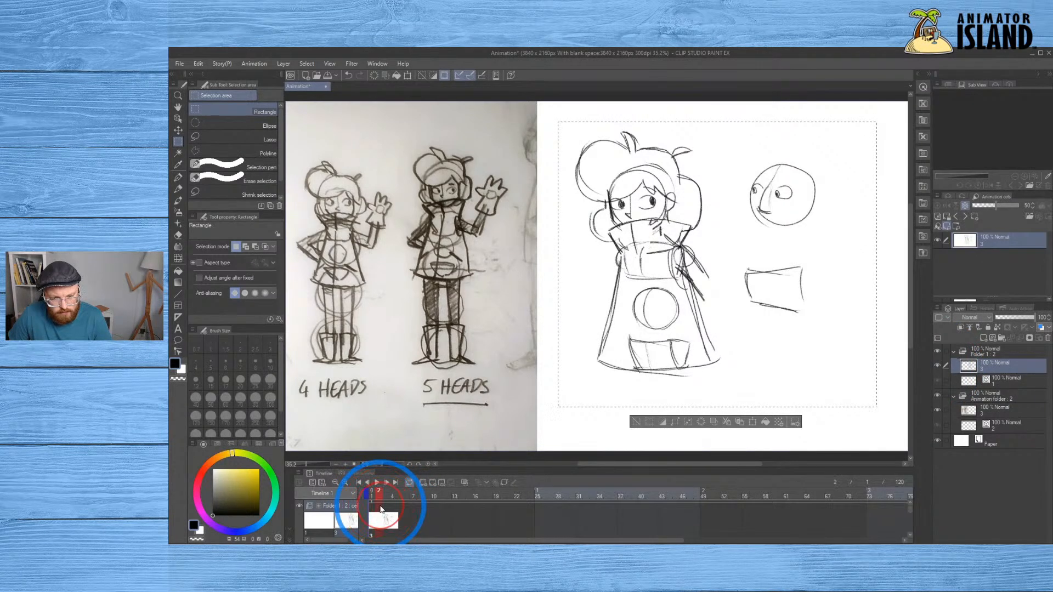
pyautogui.click(424, 483)
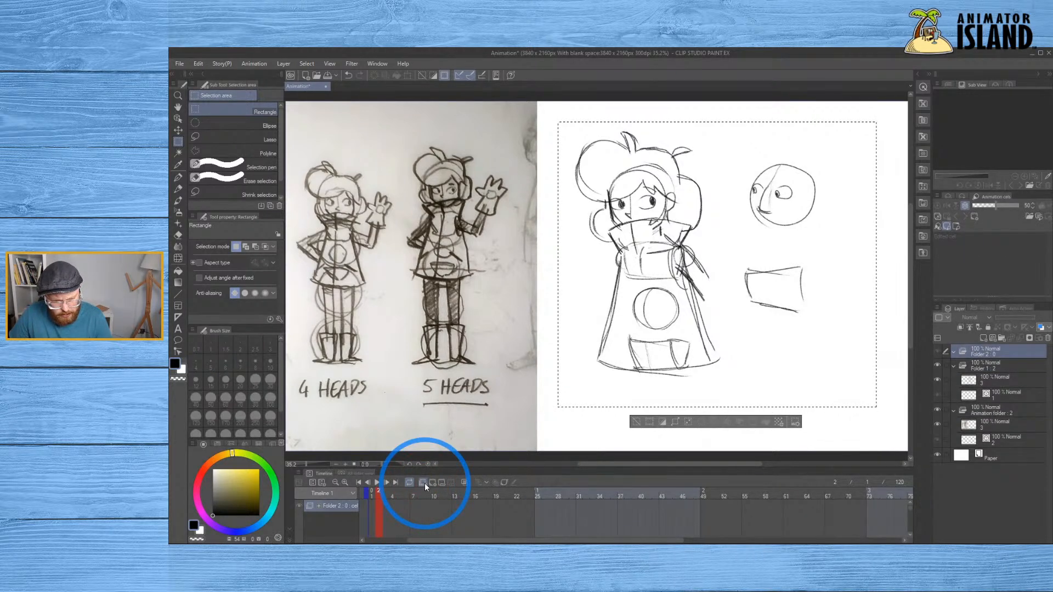
pyautogui.hotkey('ctrl', 'z')
pyautogui.click(434, 482)
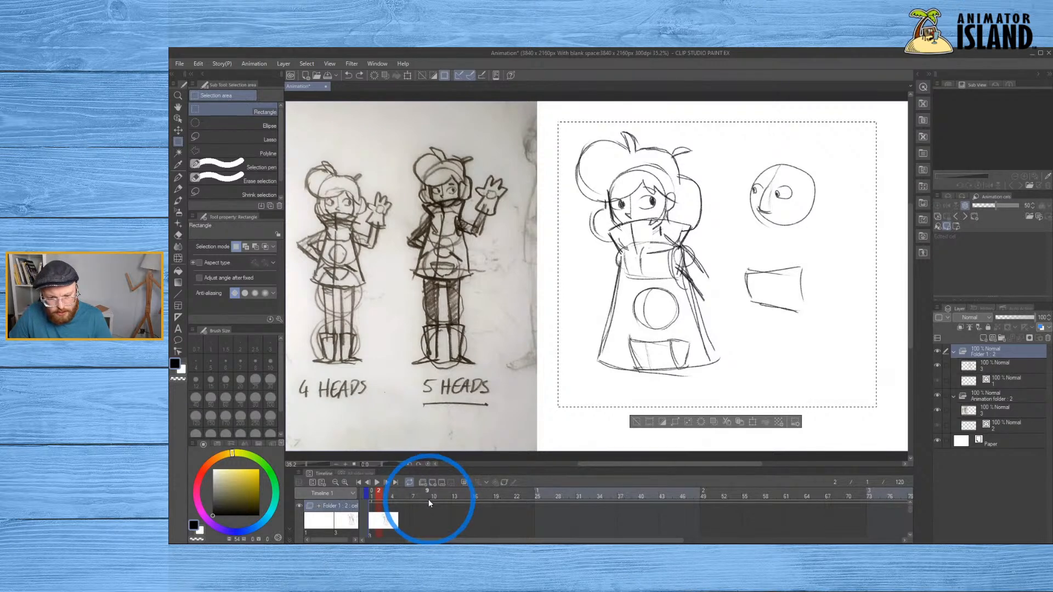
pyautogui.click(380, 510)
pyautogui.click(383, 514)
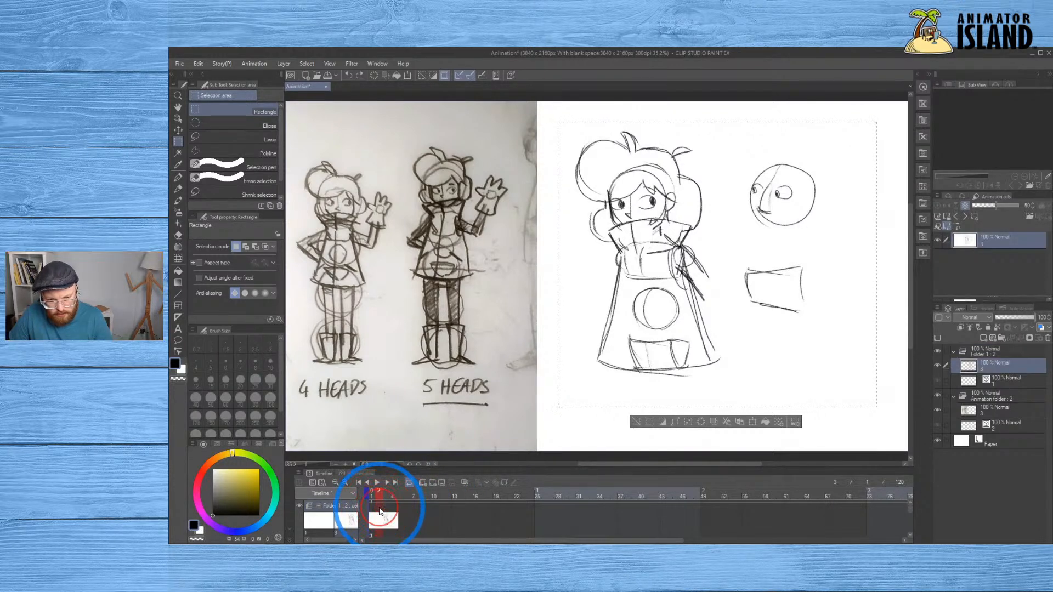
pyautogui.click(1001, 338)
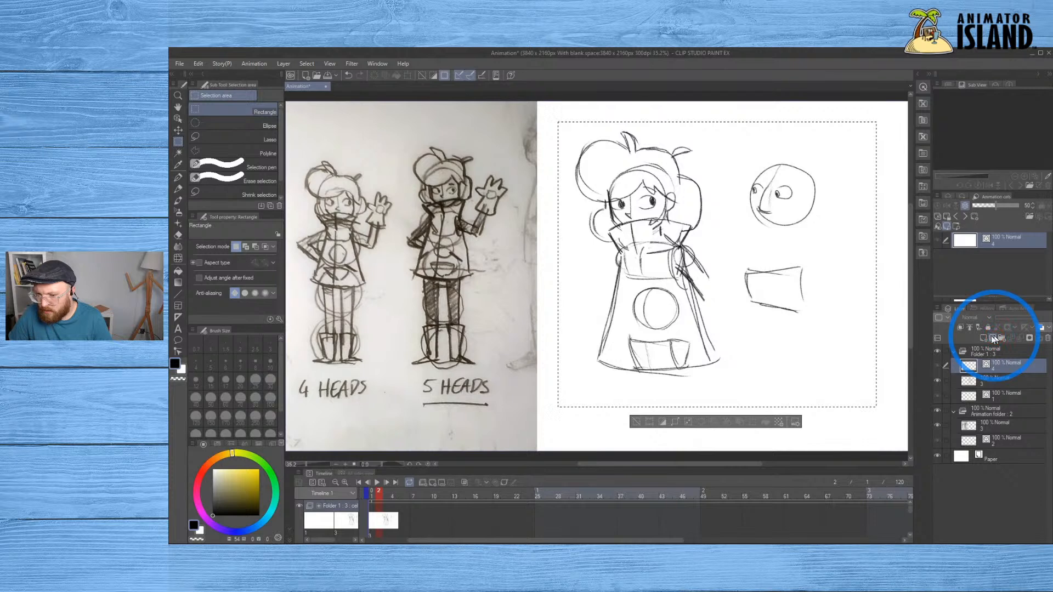
pyautogui.rightClick(387, 514)
pyautogui.click(394, 350)
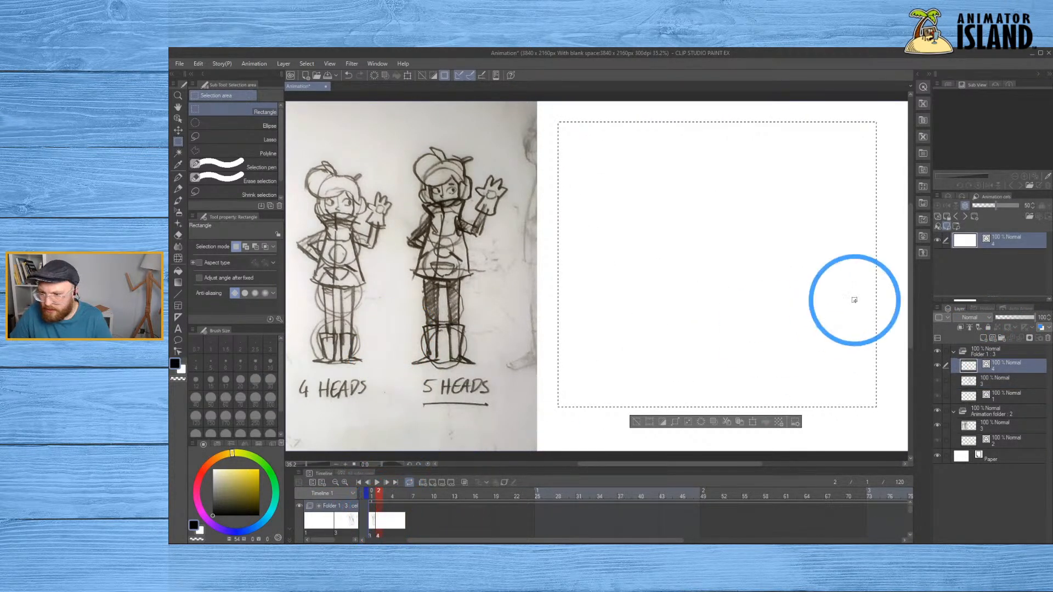
# Clear the rectangular selection and switch back to the Pencil tool for drawing on the blank cel
pyautogui.click(712, 271)
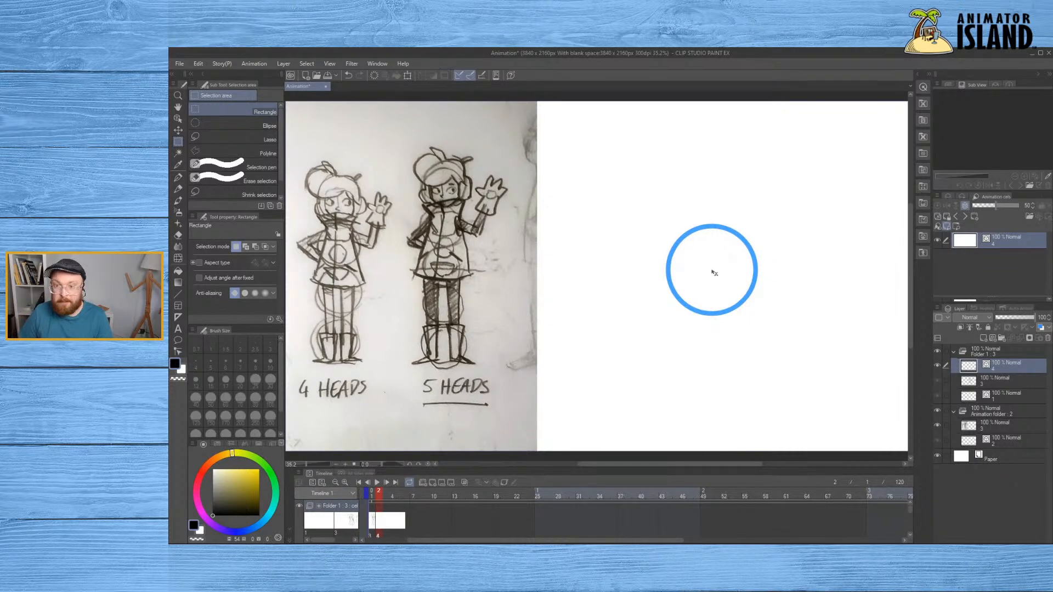
pyautogui.click(178, 189)
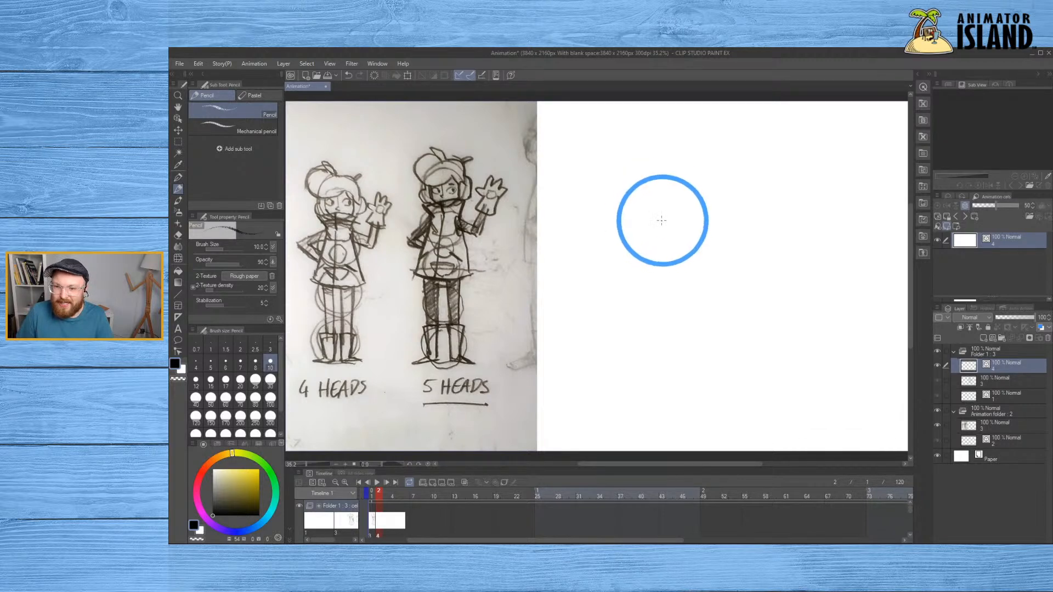
pyautogui.moveTo(635, 211); pyautogui.dragTo(659, 191)
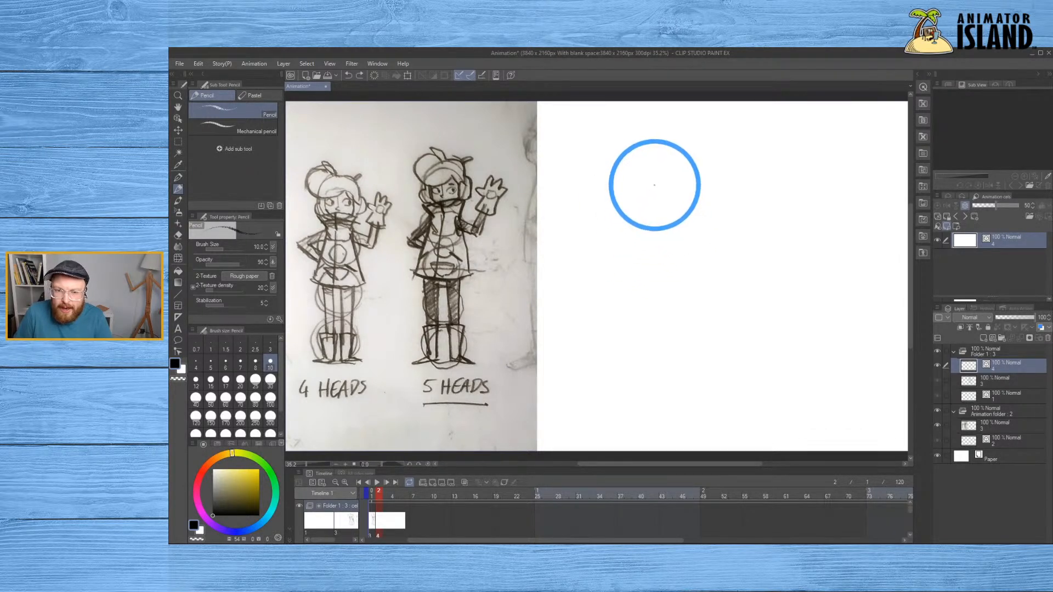
pyautogui.moveTo(663, 211)
pyautogui.mouseDown()
pyautogui.moveTo(654, 168)
pyautogui.moveTo(637, 178)
pyautogui.moveTo(675, 185)
pyautogui.mouseUp()
pyautogui.hotkey('ctrl', 'z')
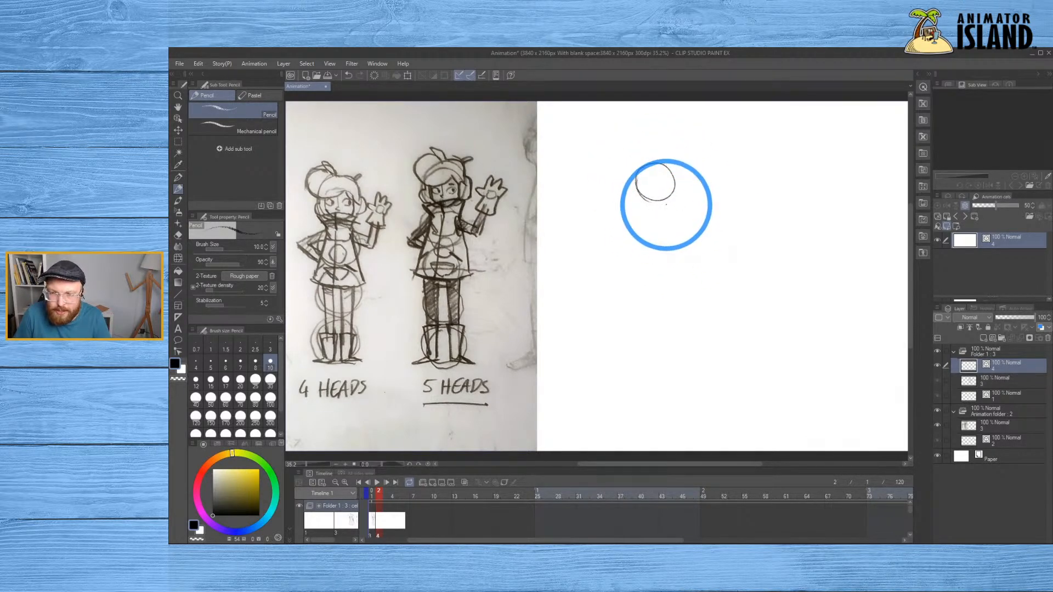
pyautogui.hotkey('ctrl', 'z')
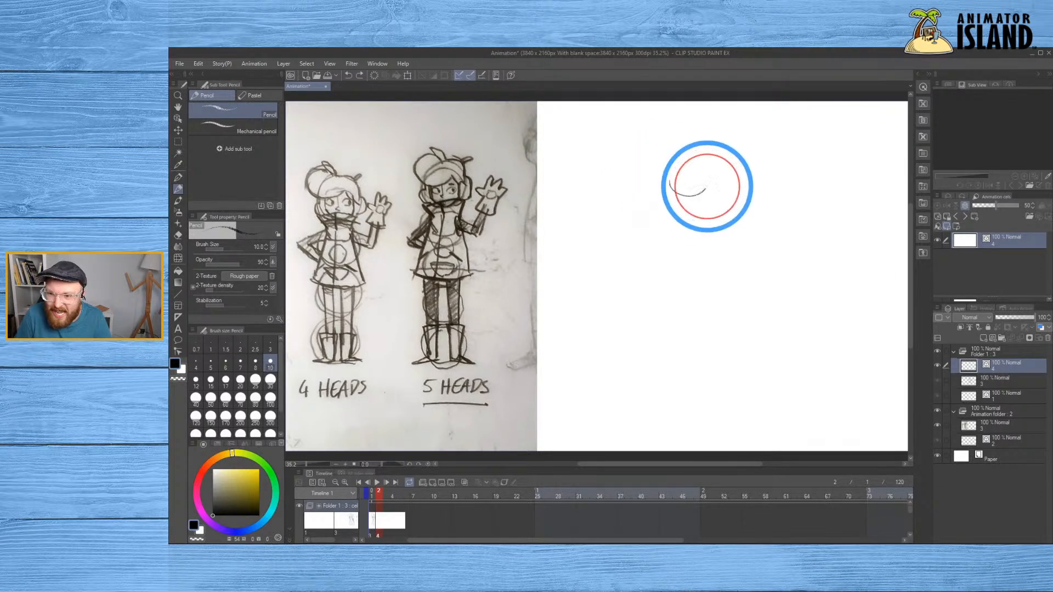
pyautogui.hotkey('ctrl', 'z')
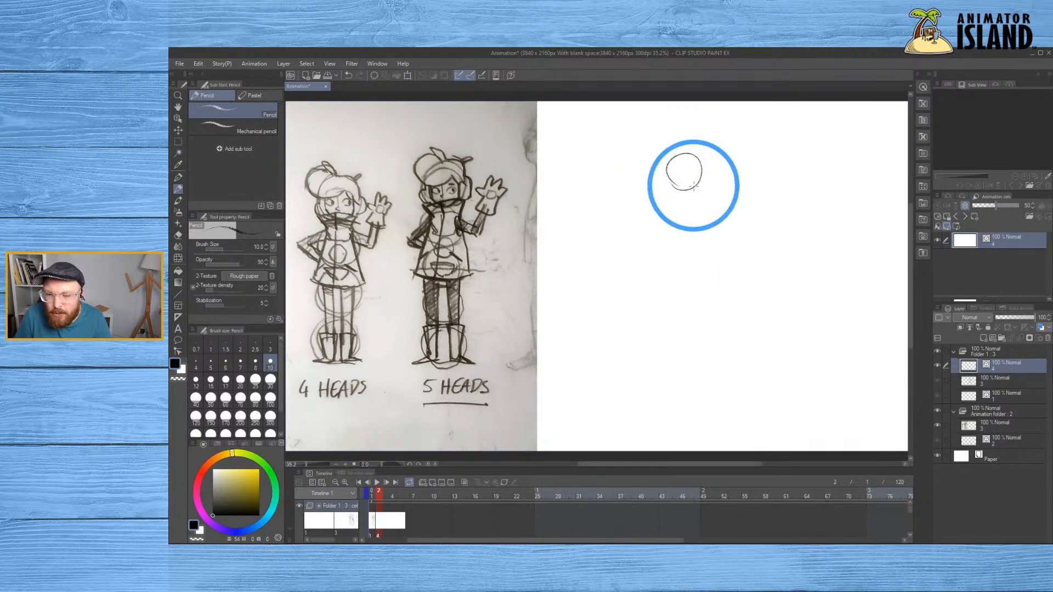
# Draw a curved line of action on the blank cel and stack five head-sized circles along it as the figure's proportion guide
pyautogui.moveTo(661, 146); pyautogui.dragTo(718, 329)
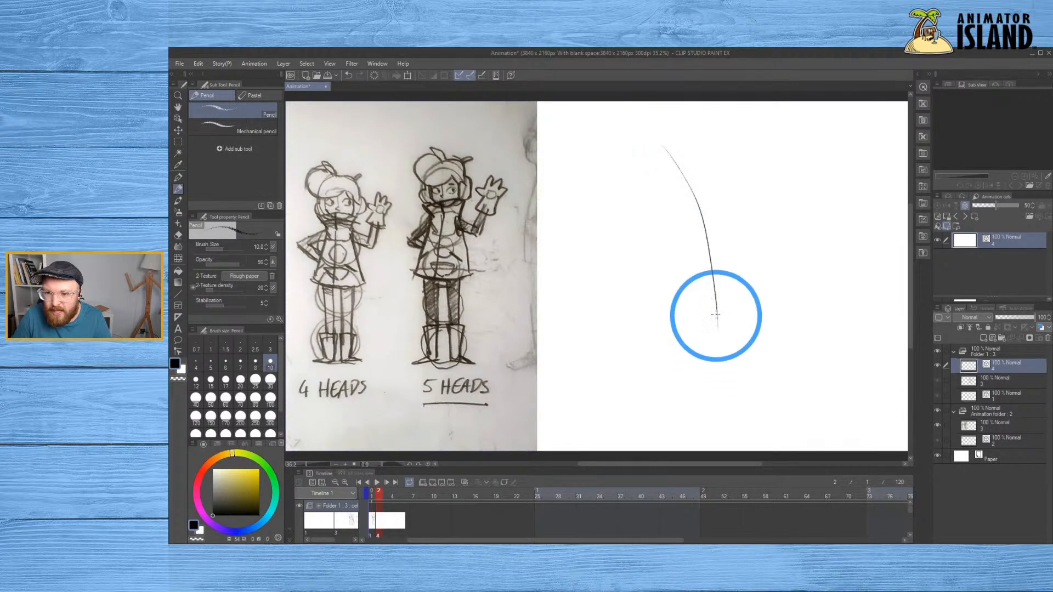
pyautogui.moveTo(663, 167); pyautogui.dragTo(694, 181)
pyautogui.hotkey('ctrl', 'z')
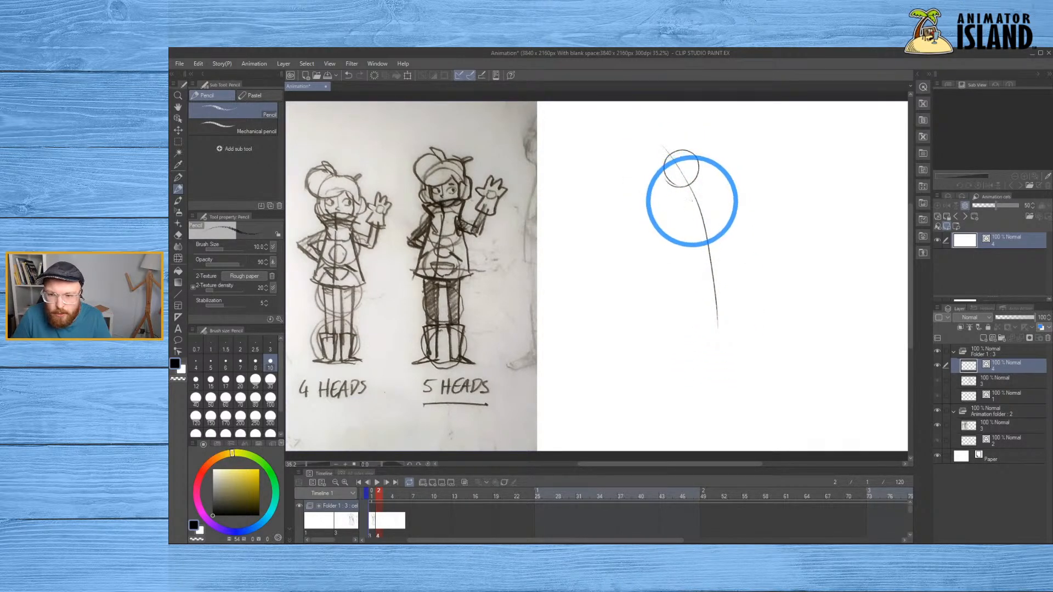
pyautogui.moveTo(686, 188)
pyautogui.mouseDown()
pyautogui.moveTo(733, 241)
pyautogui.moveTo(707, 227)
pyautogui.mouseUp()
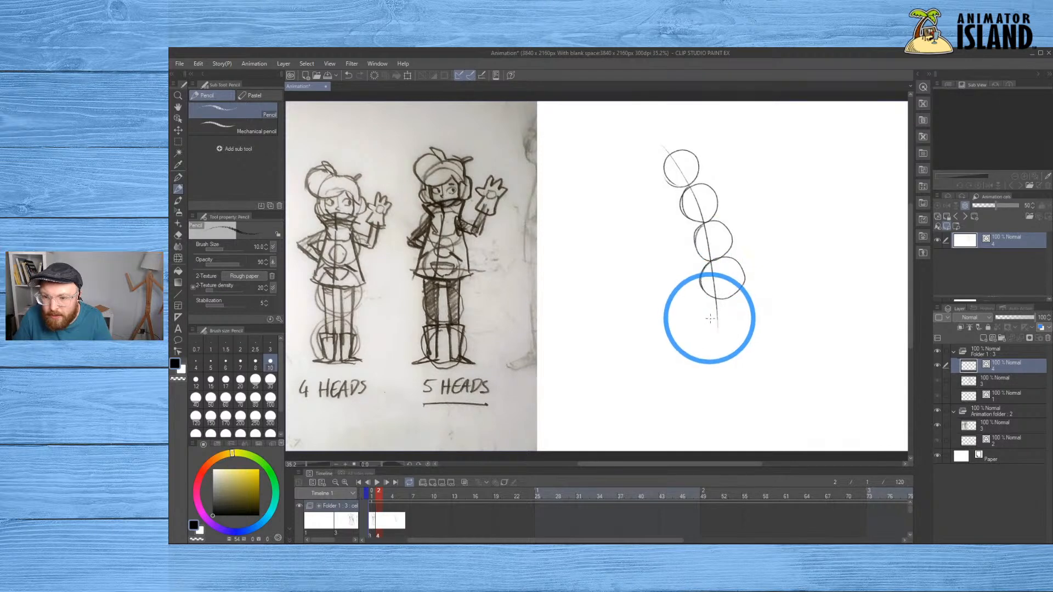
pyautogui.moveTo(710, 257)
pyautogui.mouseDown()
pyautogui.moveTo(707, 298)
pyautogui.moveTo(743, 268)
pyautogui.moveTo(709, 266)
pyautogui.mouseUp()
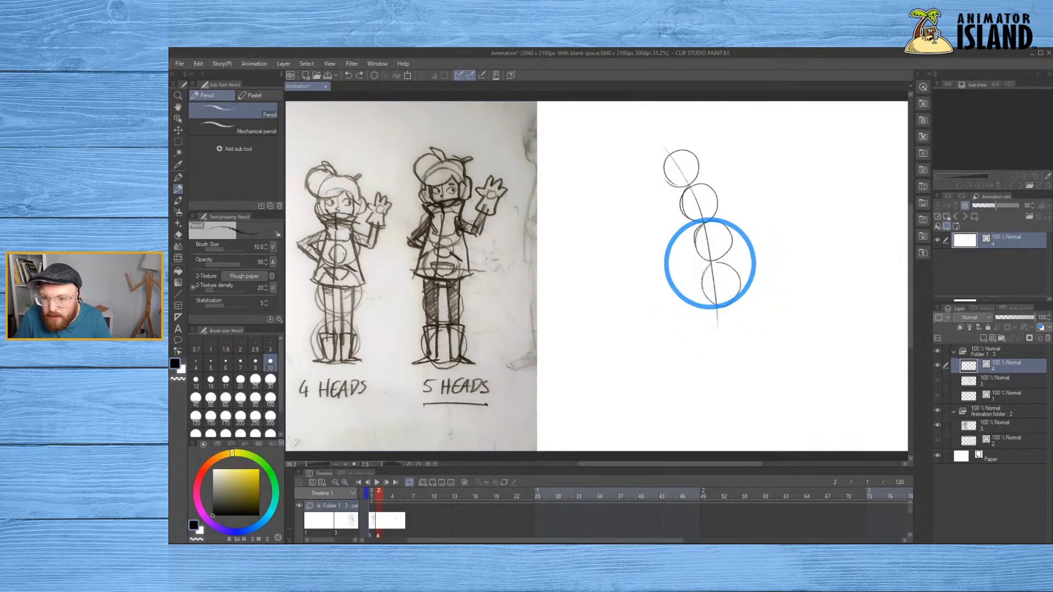
pyautogui.moveTo(724, 309)
pyautogui.mouseDown()
pyautogui.moveTo(706, 341)
pyautogui.moveTo(743, 316)
pyautogui.moveTo(715, 305)
pyautogui.mouseUp()
pyautogui.hotkey('ctrl', 'z')
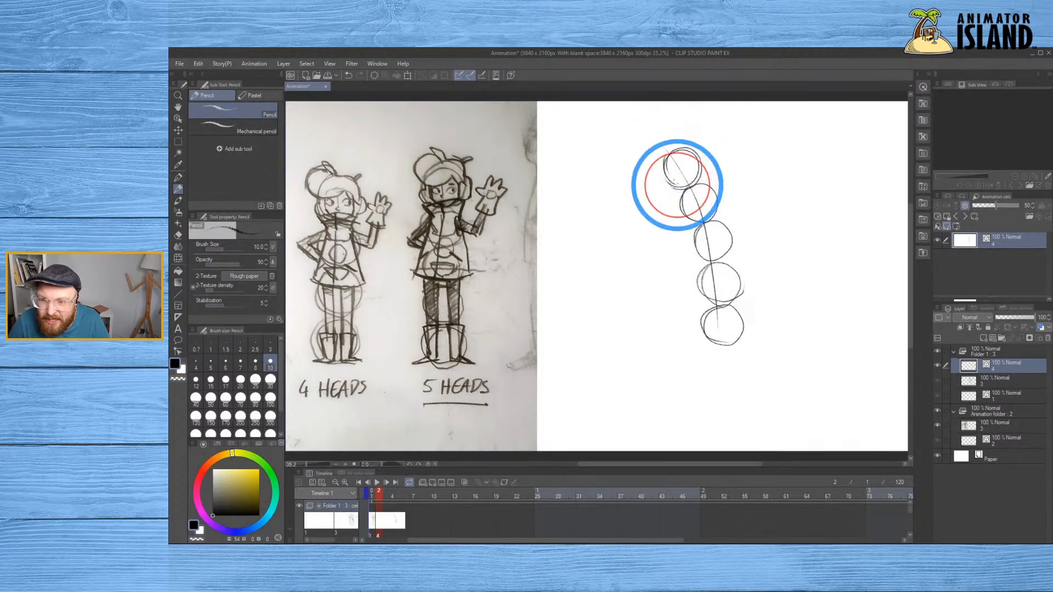
# Rough in a tilted box form over the topmost circle to define the head's front and side planes, undoing unwanted strokes
pyautogui.hotkey('ctrl', 'z')
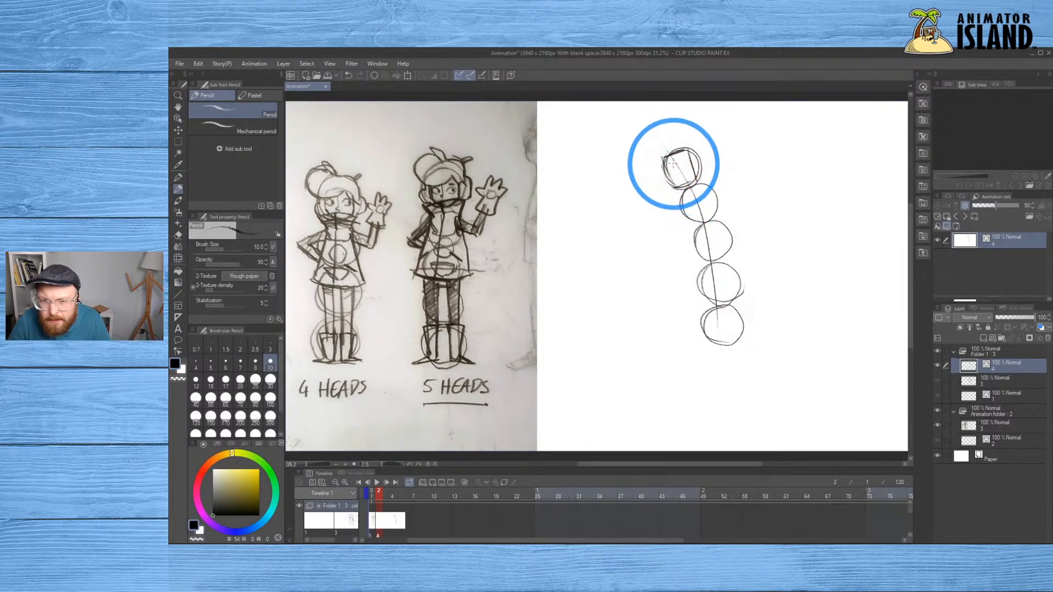
pyautogui.moveTo(677, 160); pyautogui.dragTo(701, 177)
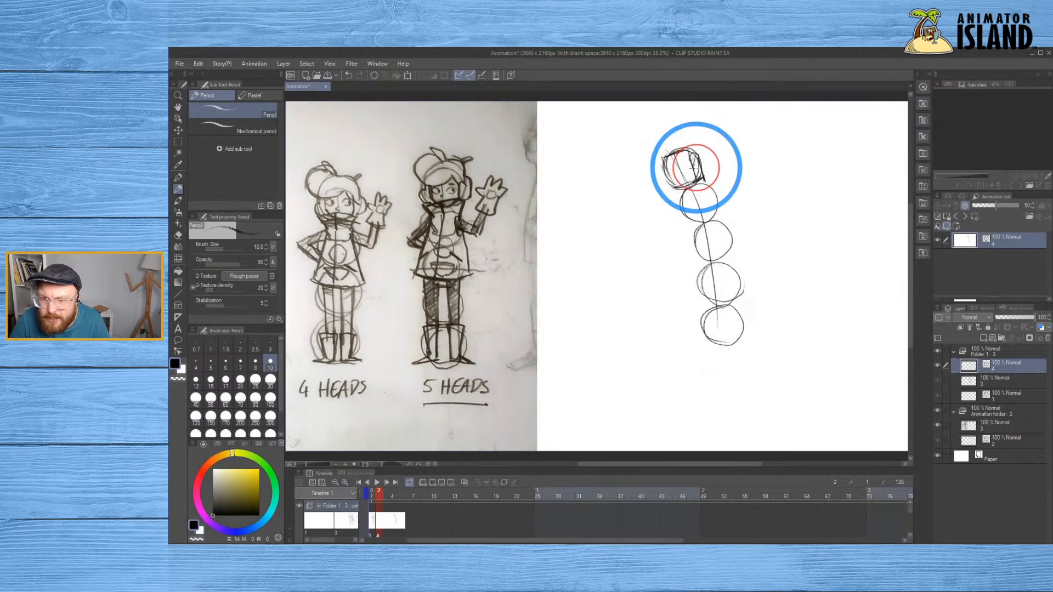
pyautogui.hotkey('ctrl', 'z')
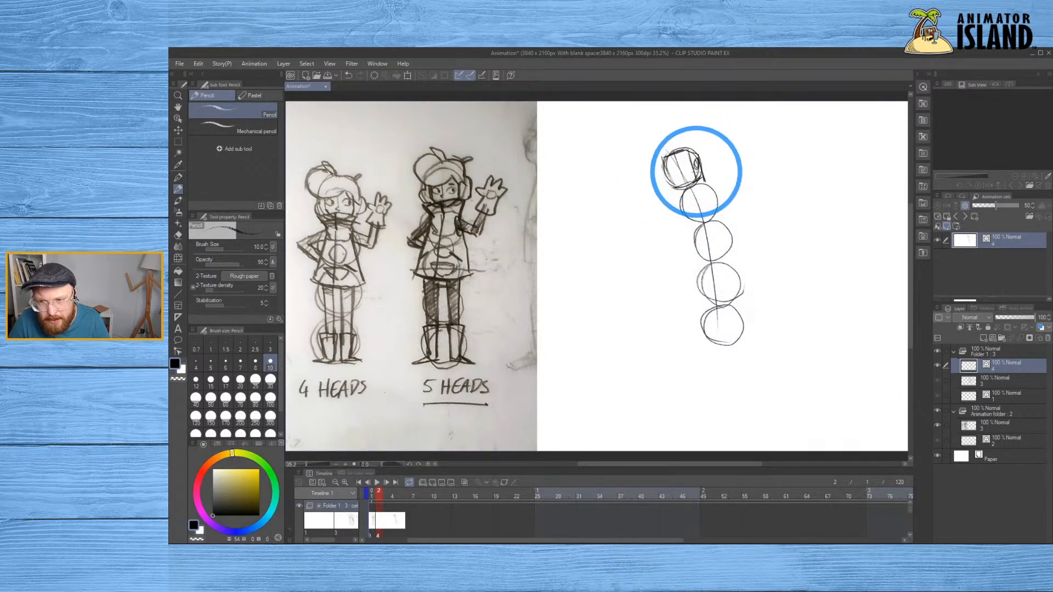
pyautogui.hotkey('ctrl', 'z')
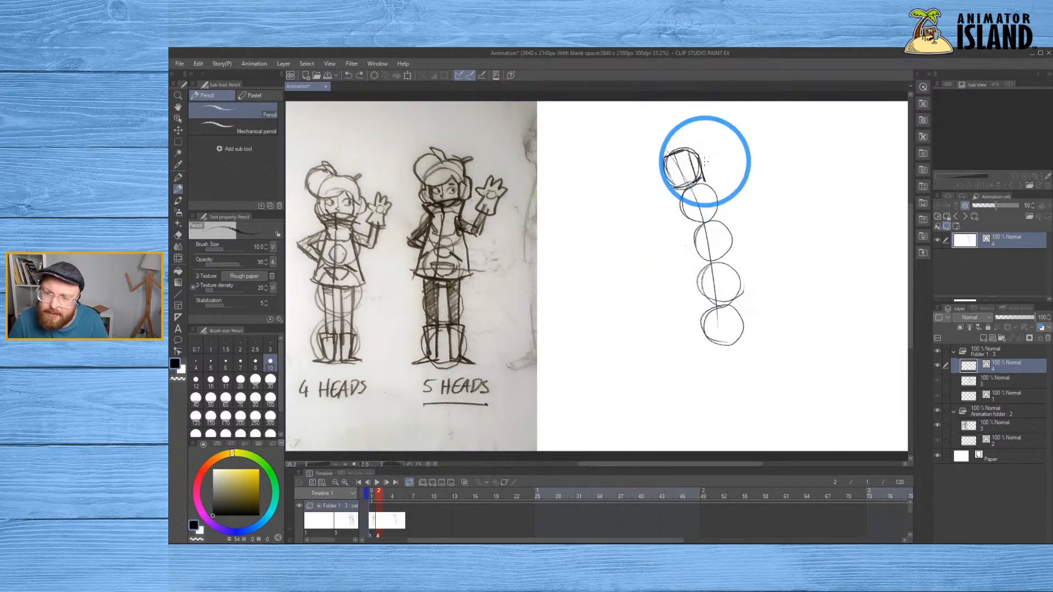
pyautogui.moveTo(693, 163); pyautogui.dragTo(695, 160)
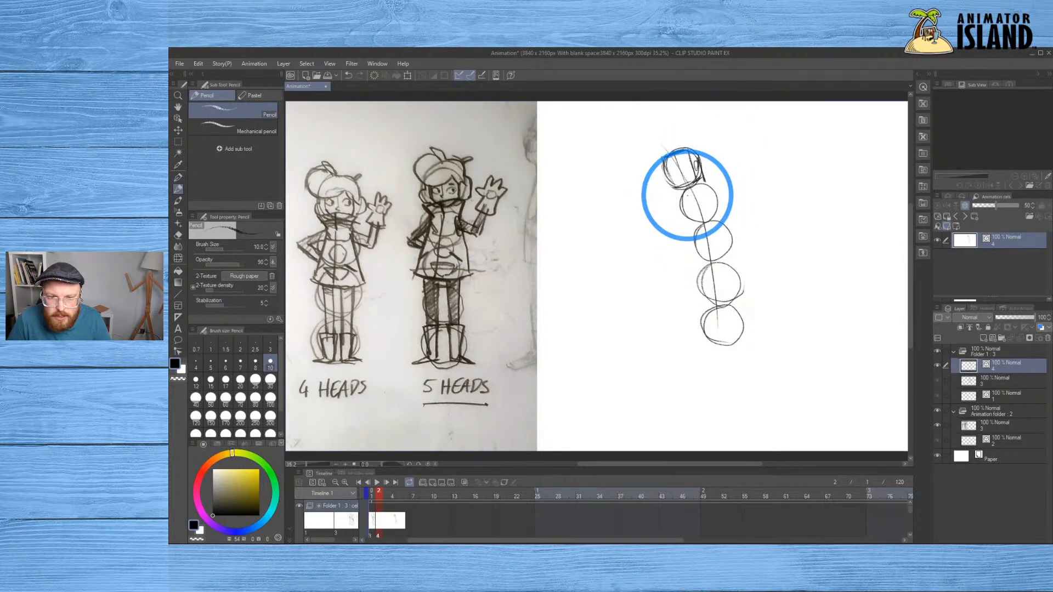
pyautogui.moveTo(686, 186)
pyautogui.mouseDown()
pyautogui.moveTo(689, 196)
pyautogui.moveTo(694, 178)
pyautogui.mouseUp()
pyautogui.hotkey('ctrl', 'z')
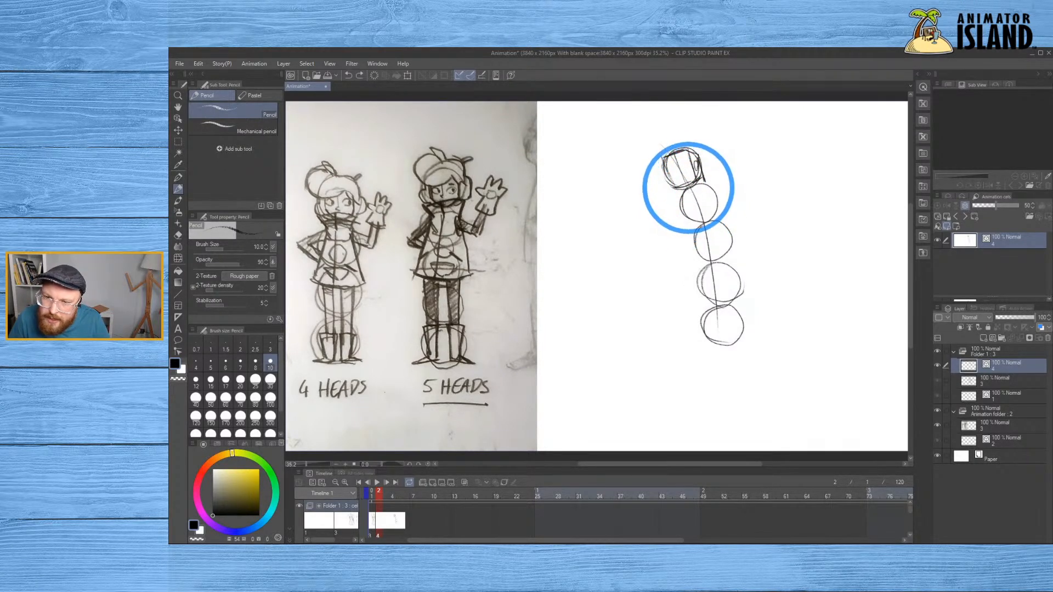
# Sketch the neck and ribcage with a slanted shoulder line over the second circle, and a hip line with a pelvis block on the third
pyautogui.moveTo(689, 195); pyautogui.dragTo(697, 187)
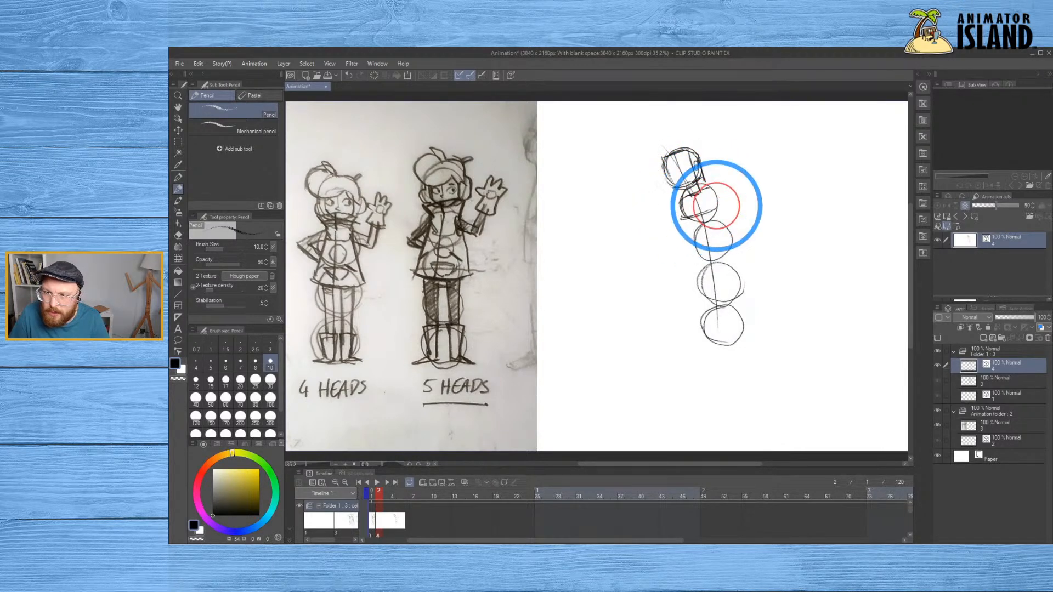
pyautogui.hotkey('ctrl', 'z')
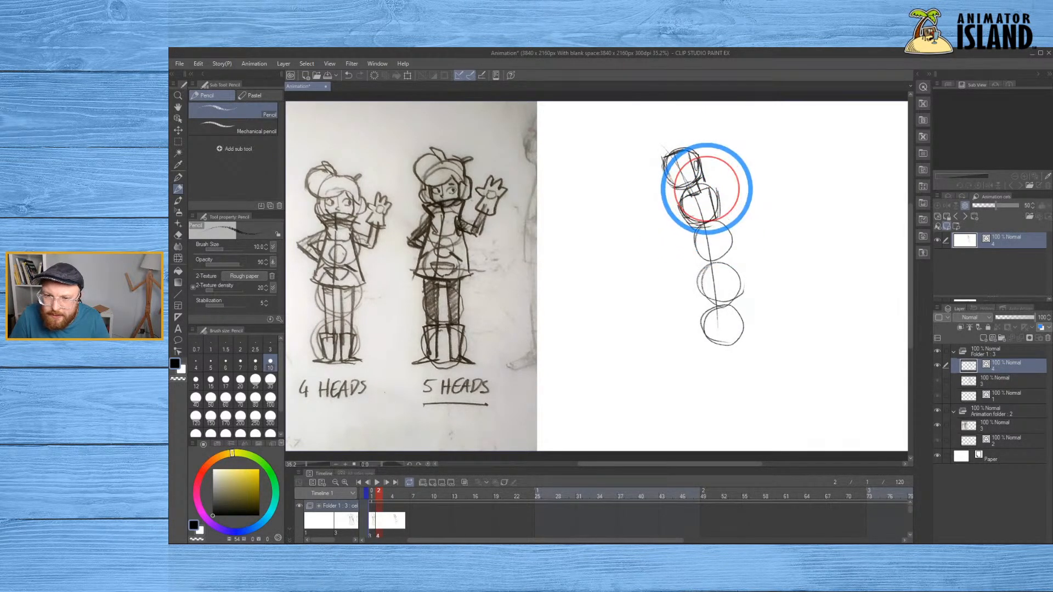
pyautogui.moveTo(711, 189)
pyautogui.mouseDown()
pyautogui.moveTo(707, 218)
pyautogui.moveTo(736, 178)
pyautogui.mouseUp()
pyautogui.hotkey('ctrl', 'z')
pyautogui.moveTo(660, 210); pyautogui.dragTo(732, 180)
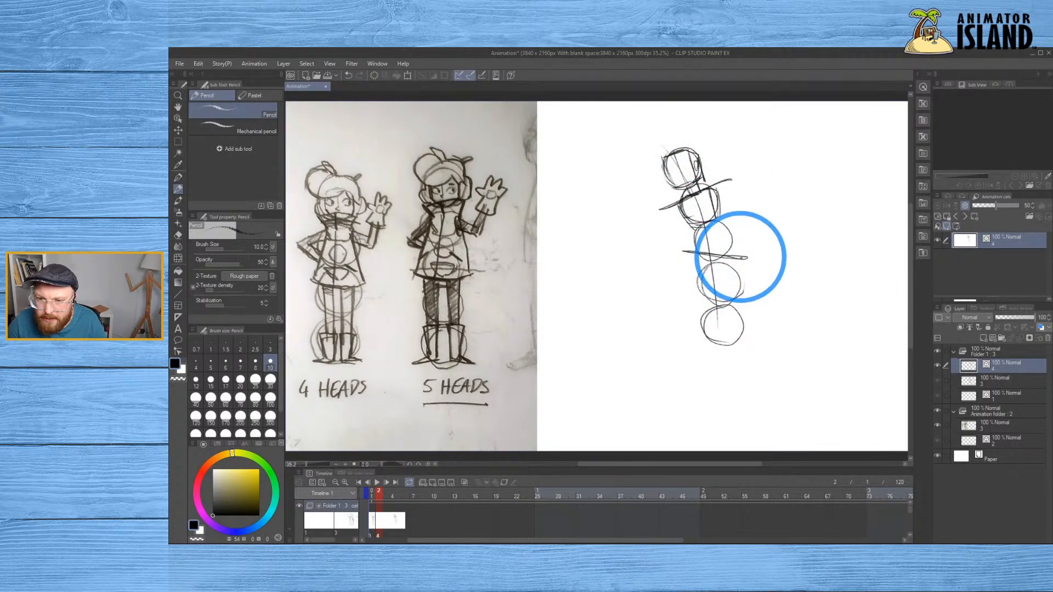
pyautogui.click(693, 256)
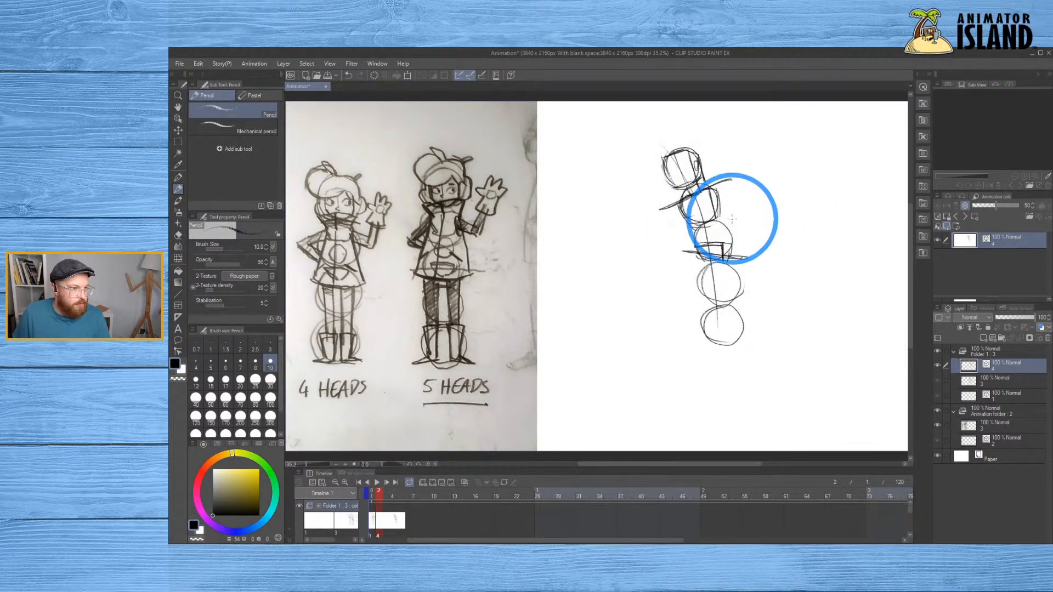
pyautogui.press('e')
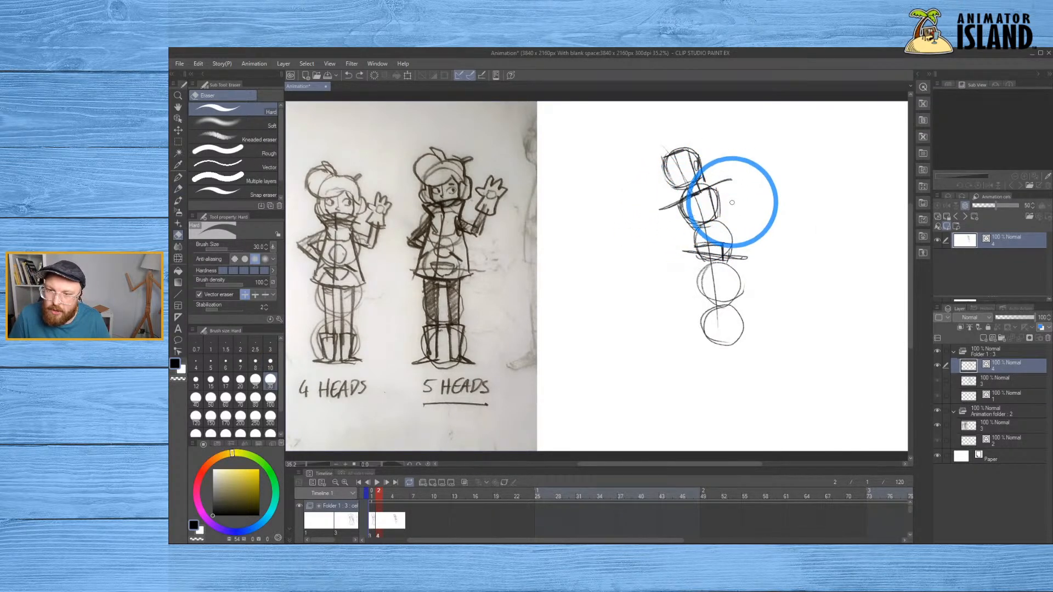
pyautogui.press('b')
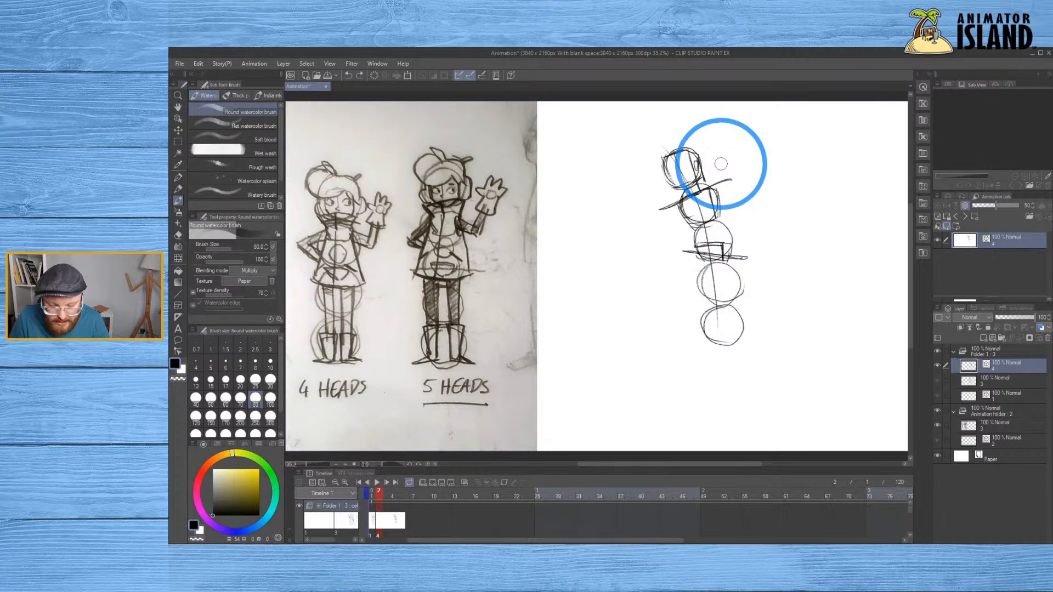
pyautogui.press('b')
pyautogui.press('b')
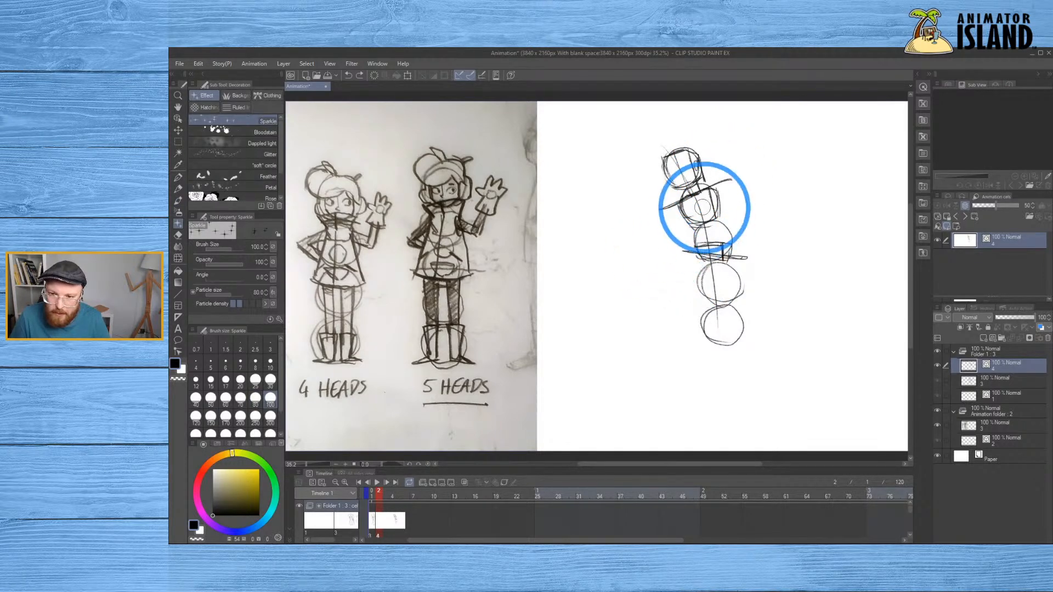
pyautogui.press('b')
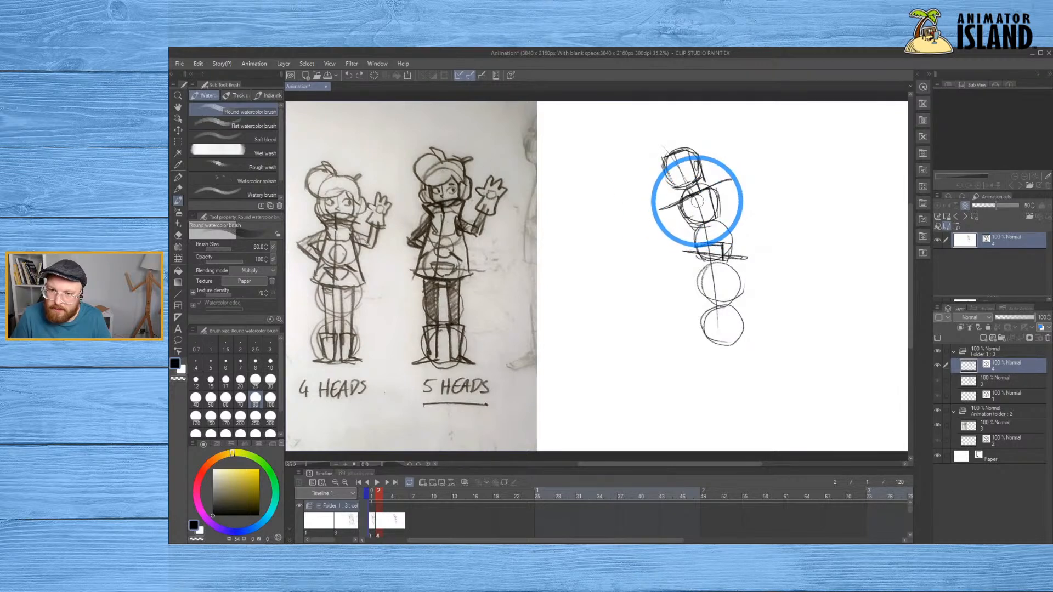
pyautogui.moveTo(695, 199); pyautogui.dragTo(695, 206)
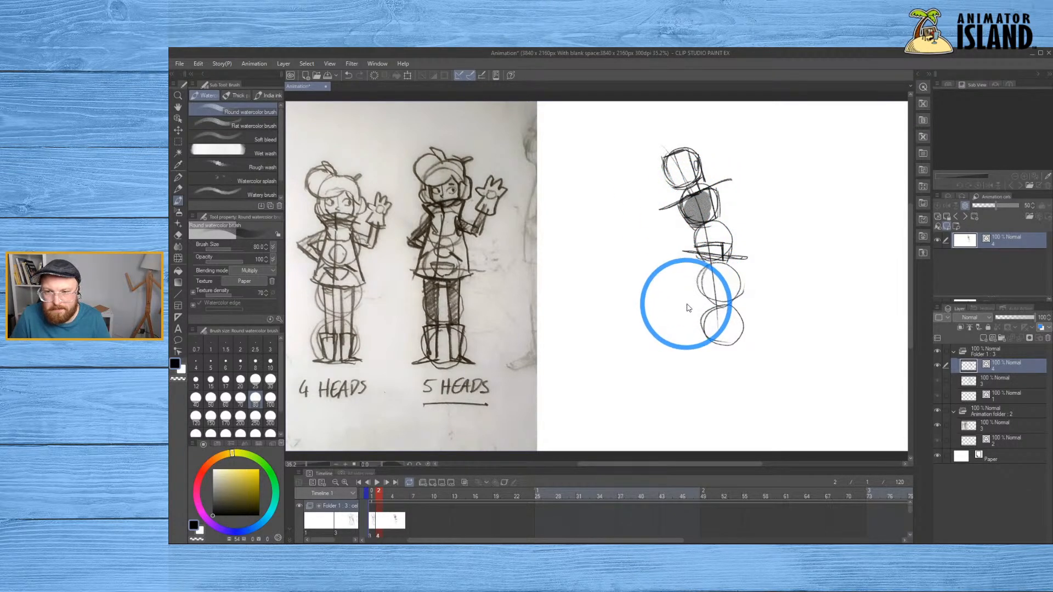
pyautogui.hotkey('ctrl', 'z')
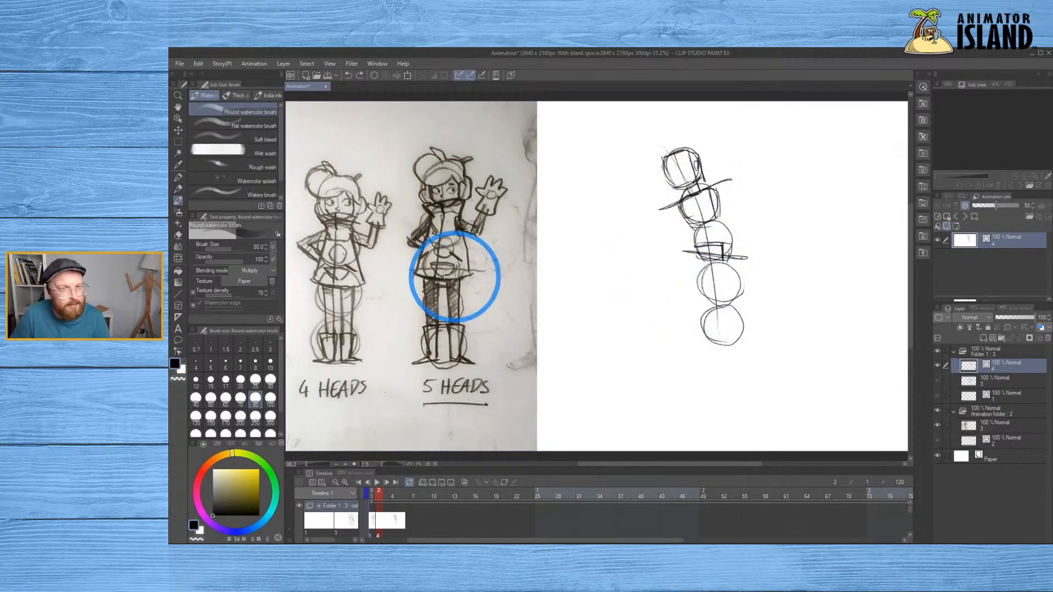
pyautogui.click(178, 190)
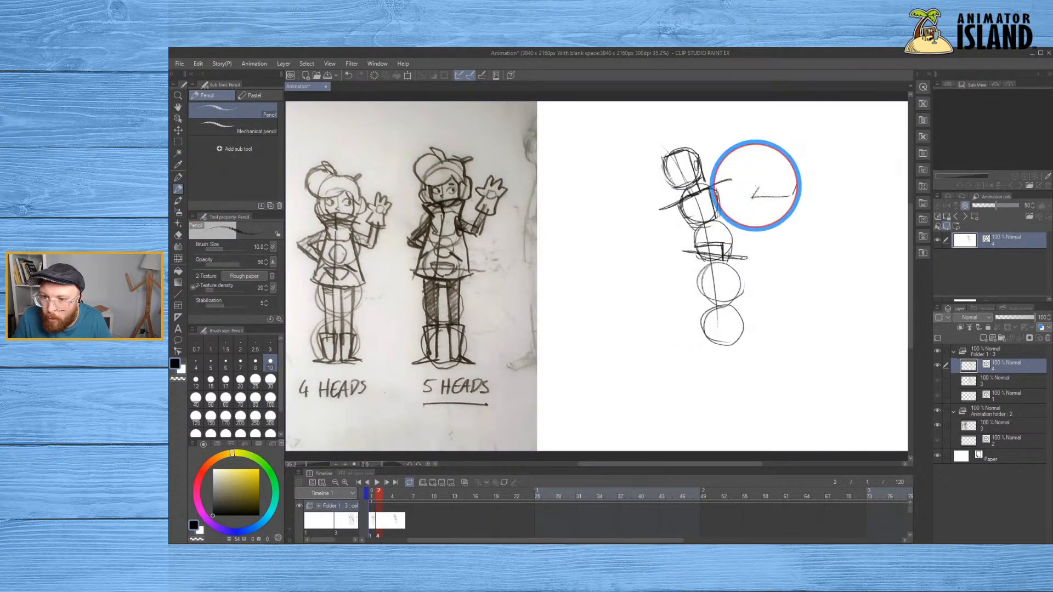
# Beside the figure's head and chest, sketch a separate torso box in perspective with a small neck circle on its top face
pyautogui.moveTo(752, 197); pyautogui.dragTo(766, 211)
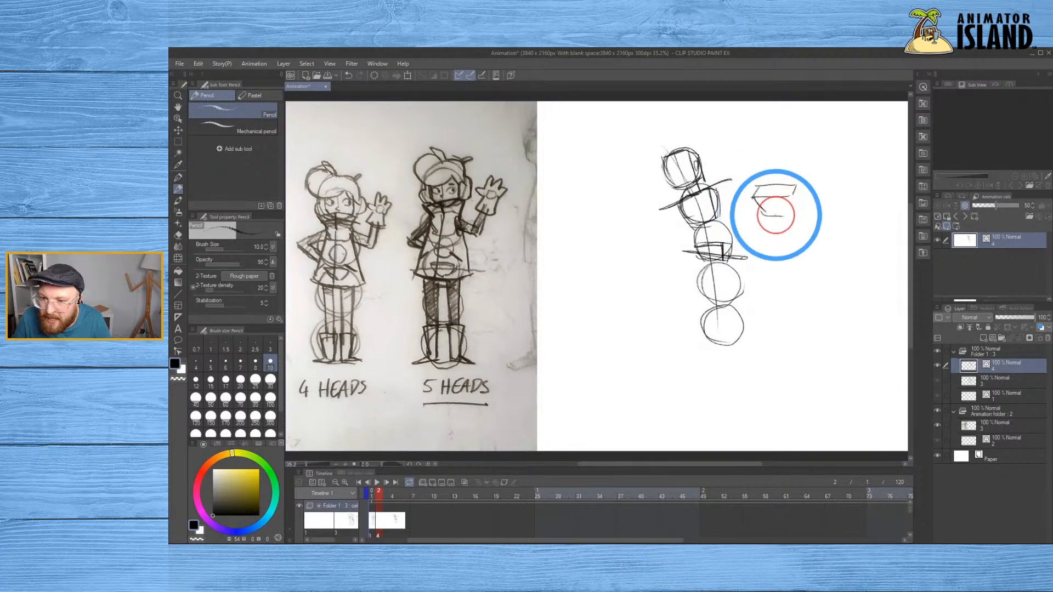
pyautogui.moveTo(793, 209)
pyautogui.mouseDown()
pyautogui.moveTo(797, 184)
pyautogui.moveTo(756, 171)
pyautogui.moveTo(766, 191)
pyautogui.moveTo(758, 157)
pyautogui.moveTo(769, 187)
pyautogui.moveTo(770, 152)
pyautogui.mouseUp()
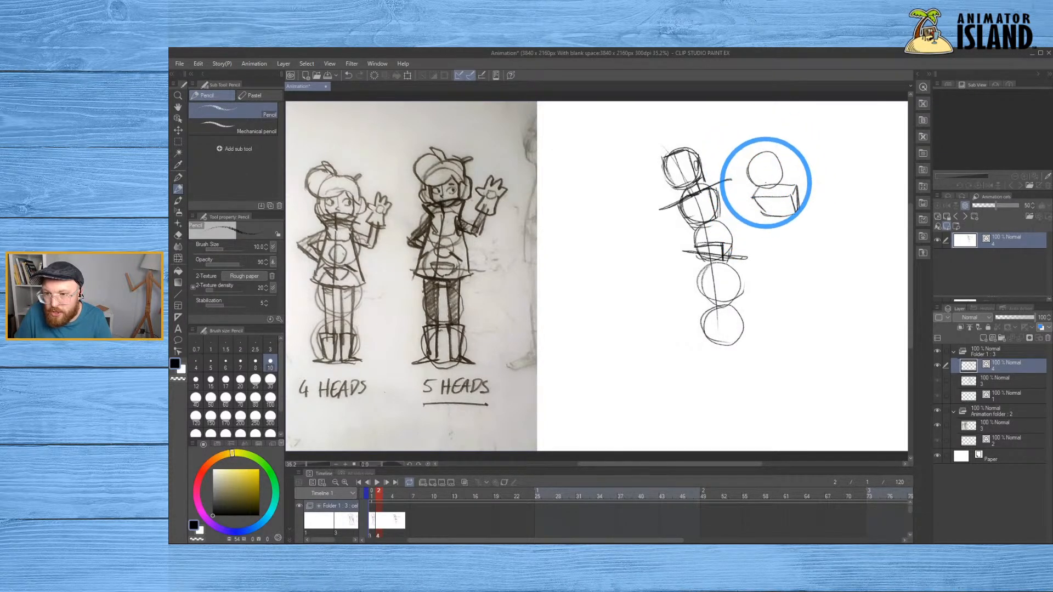
pyautogui.moveTo(771, 181); pyautogui.dragTo(774, 180)
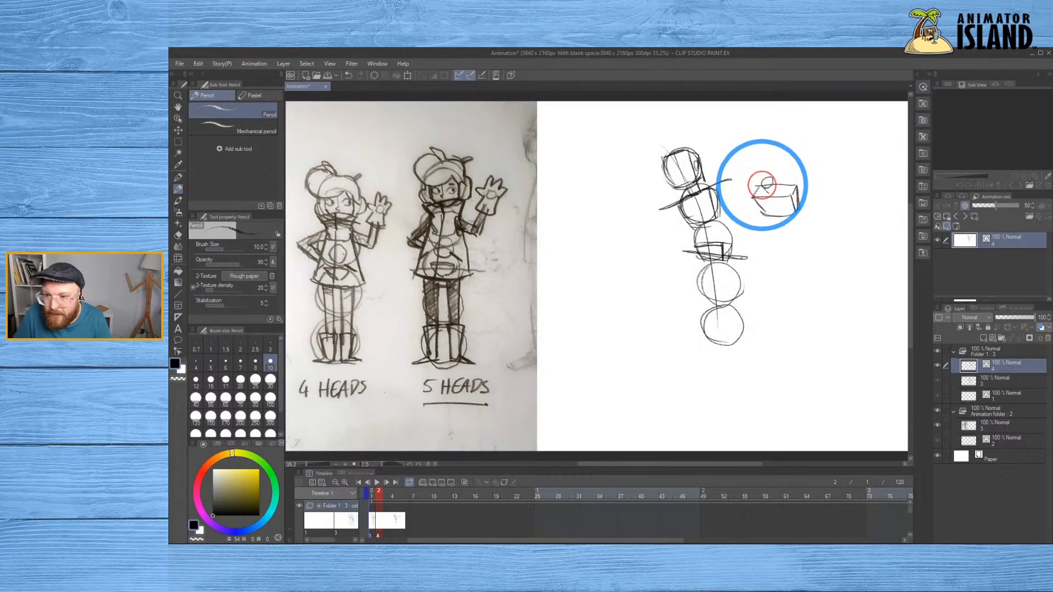
pyautogui.moveTo(778, 189); pyautogui.dragTo(770, 192)
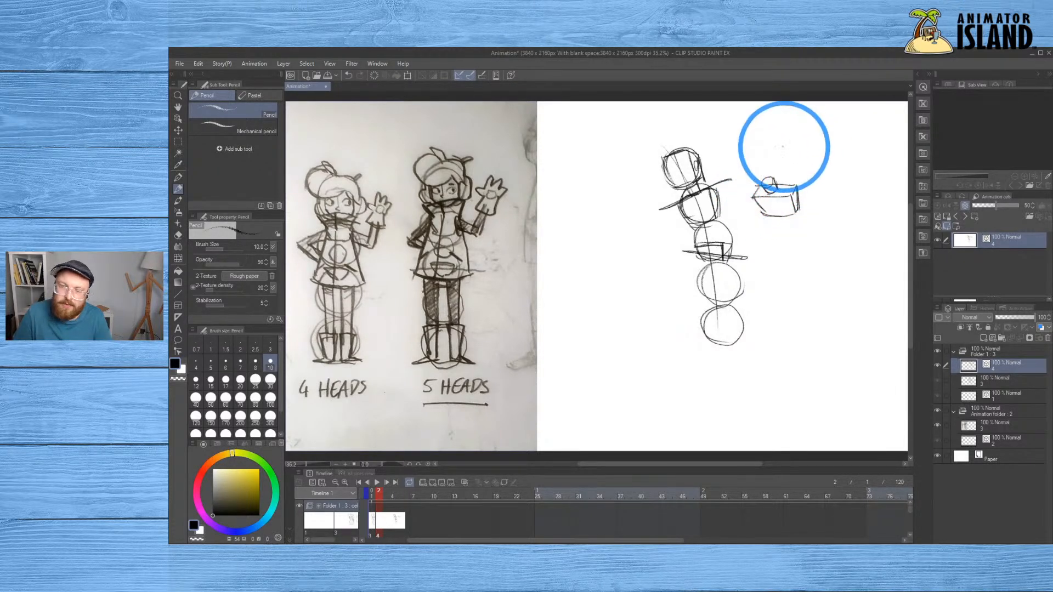
# Draw a round head above the box's neck circle and add curved direction guides and angular plane lines
pyautogui.hotkey('ctrl', 'z')
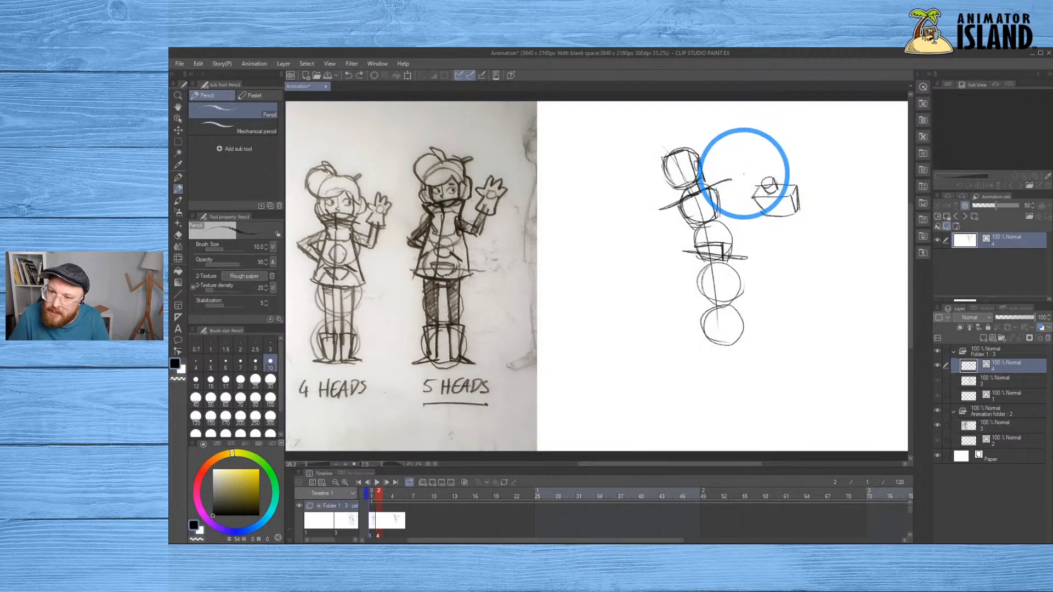
pyautogui.moveTo(777, 151); pyautogui.dragTo(764, 185)
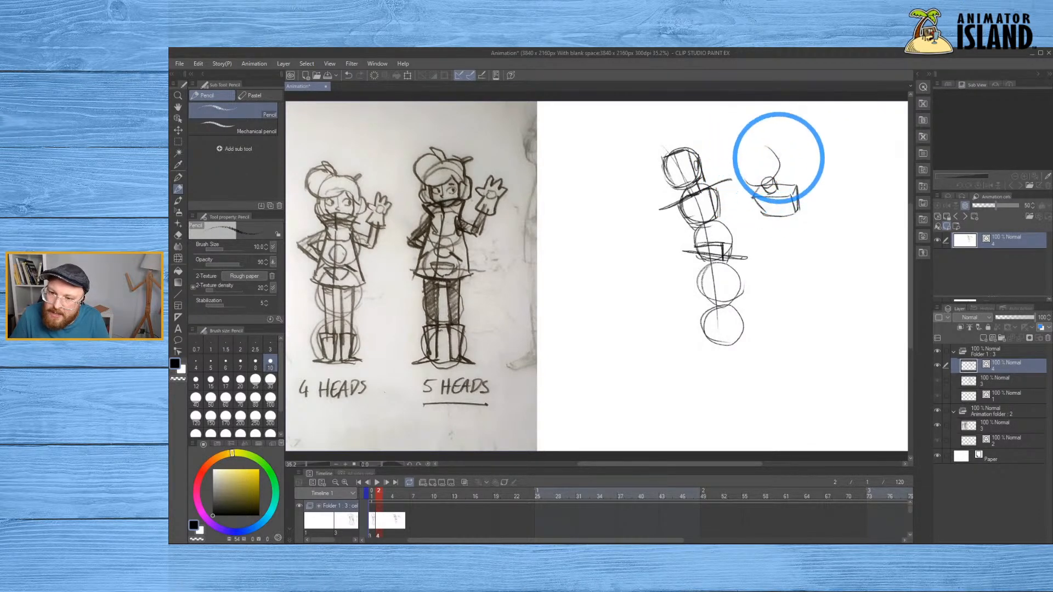
pyautogui.moveTo(744, 146); pyautogui.dragTo(750, 160)
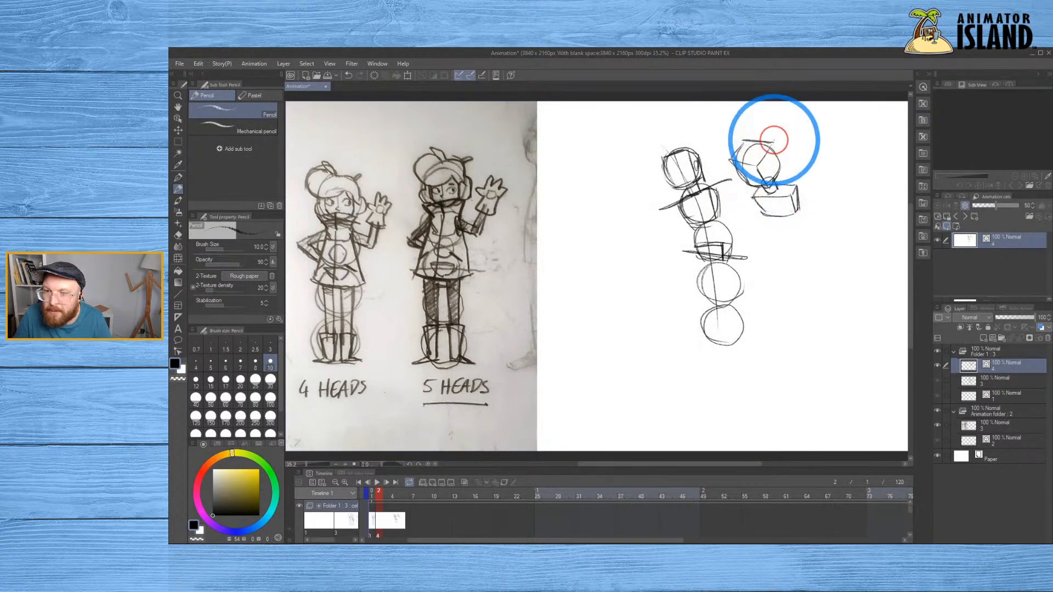
pyautogui.moveTo(751, 129)
pyautogui.mouseDown()
pyautogui.moveTo(757, 150)
pyautogui.moveTo(762, 114)
pyautogui.moveTo(782, 148)
pyautogui.mouseUp()
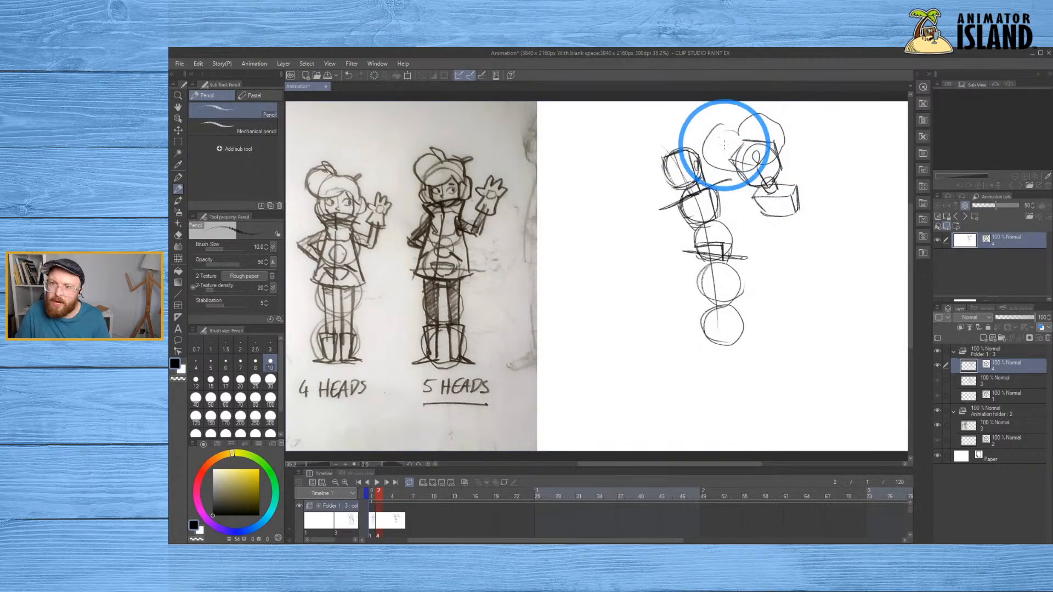
pyautogui.hotkey('ctrl', 'z')
pyautogui.hotkey('ctrl', 'z')
pyautogui.hotkey('ctrl', 'z')
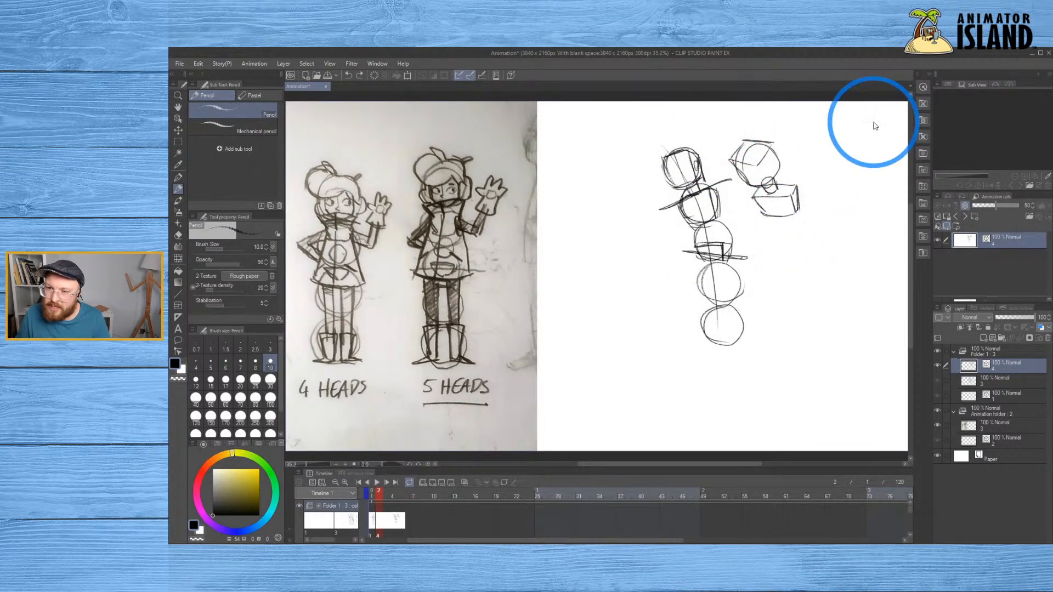
# Replace the angular guides on the separate study head with straight lines suggesting a box around the circle, undoing unwanted strokes
pyautogui.hotkey('ctrl', 'z')
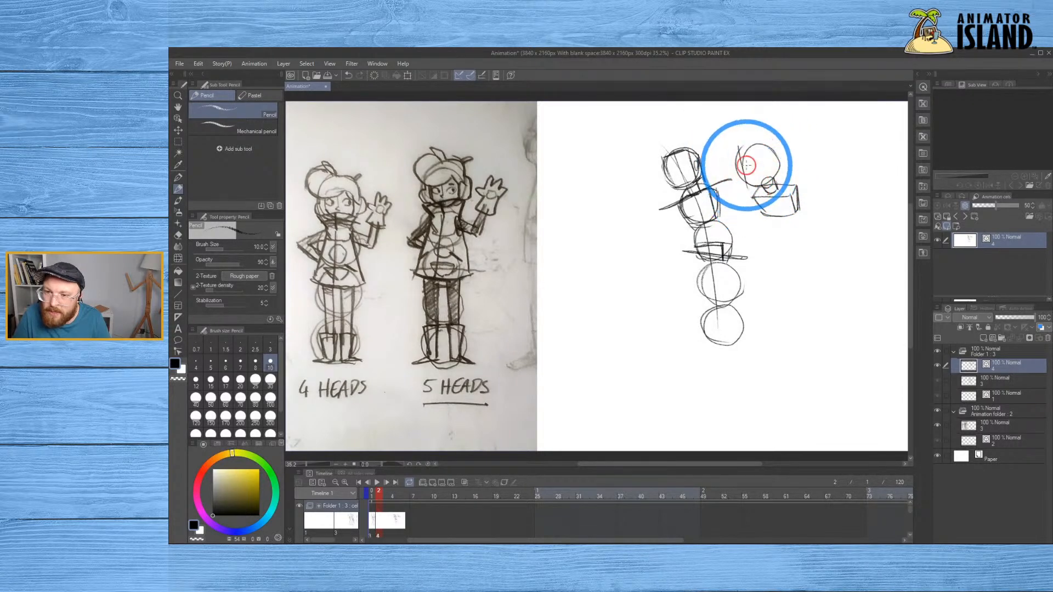
pyautogui.moveTo(768, 185)
pyautogui.mouseDown()
pyautogui.moveTo(766, 143)
pyautogui.moveTo(732, 144)
pyautogui.moveTo(752, 157)
pyautogui.moveTo(739, 194)
pyautogui.moveTo(729, 185)
pyautogui.moveTo(749, 148)
pyautogui.moveTo(738, 147)
pyautogui.moveTo(763, 148)
pyautogui.moveTo(739, 146)
pyautogui.moveTo(774, 144)
pyautogui.moveTo(736, 148)
pyautogui.moveTo(777, 144)
pyautogui.mouseUp()
pyautogui.hotkey('ctrl', 'z')
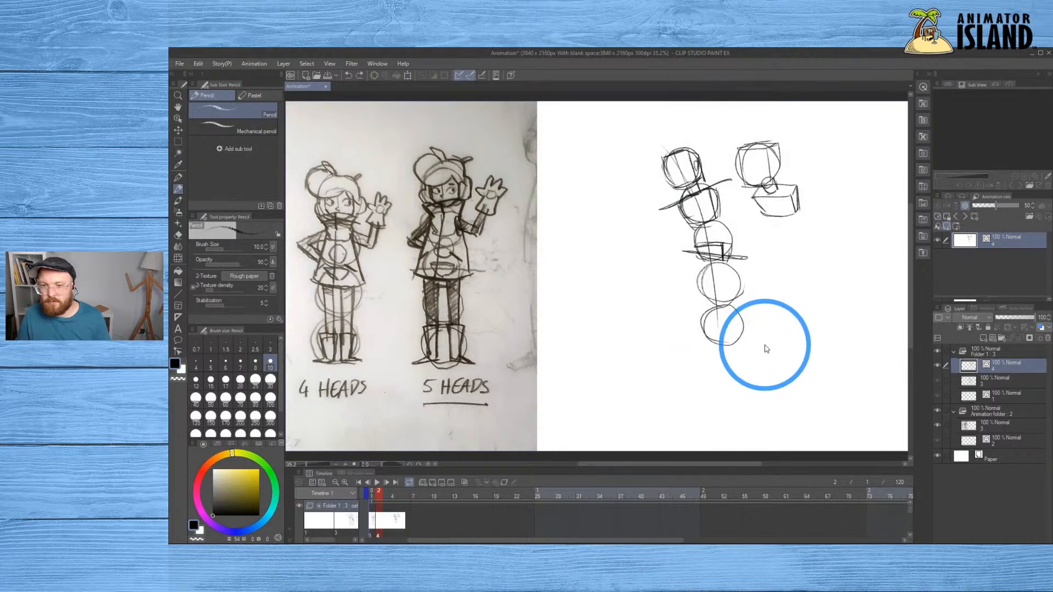
# Erase the shoulder line, ribcage, hip line and pelvis block from the figure's second and third circles, and return to the Pencil
pyautogui.press('e')
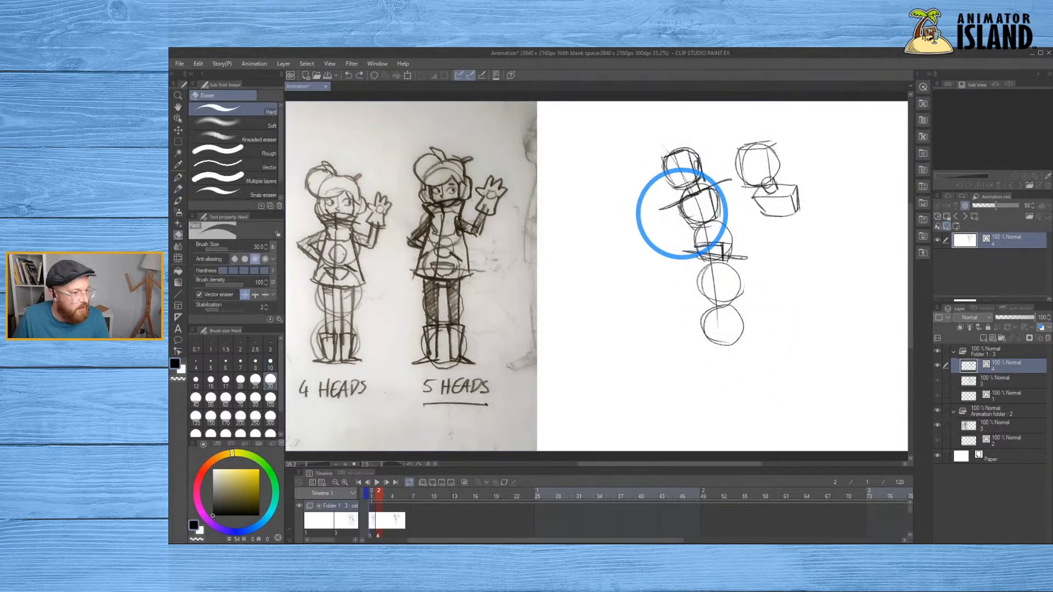
pyautogui.moveTo(666, 209)
pyautogui.mouseDown()
pyautogui.moveTo(650, 208)
pyautogui.moveTo(726, 176)
pyautogui.moveTo(721, 214)
pyautogui.mouseUp()
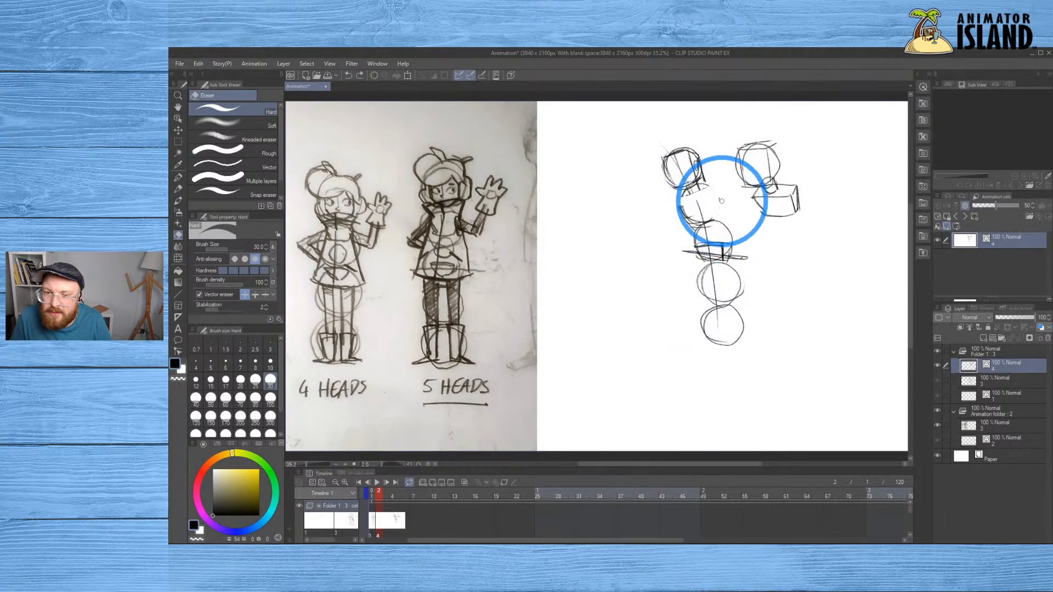
pyautogui.moveTo(686, 245)
pyautogui.mouseDown()
pyautogui.moveTo(682, 258)
pyautogui.moveTo(698, 265)
pyautogui.moveTo(745, 242)
pyautogui.moveTo(737, 257)
pyautogui.mouseUp()
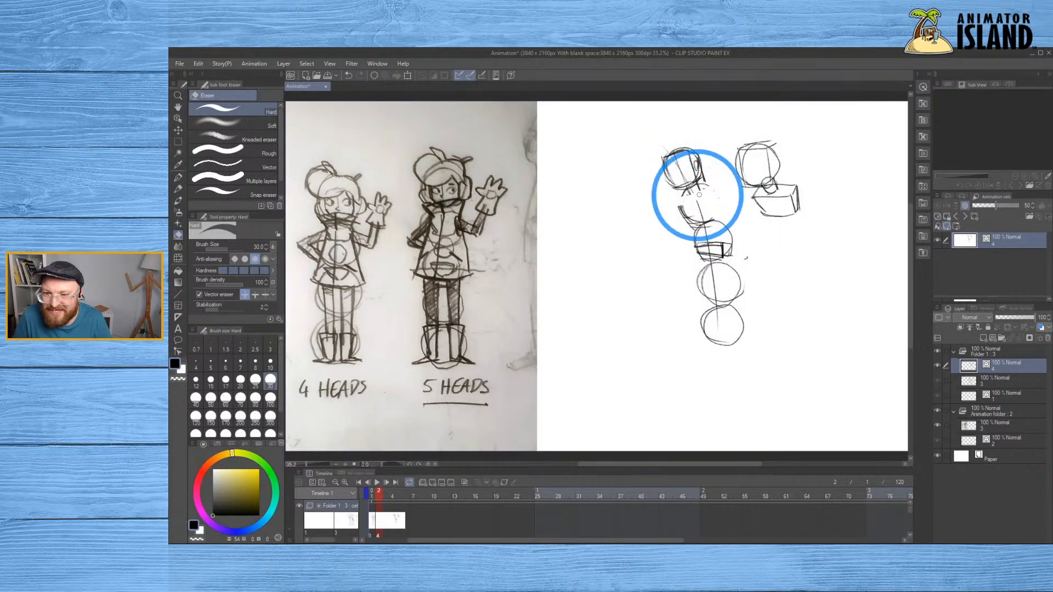
pyautogui.moveTo(743, 252)
pyautogui.mouseDown()
pyautogui.moveTo(725, 240)
pyautogui.moveTo(726, 251)
pyautogui.moveTo(695, 247)
pyautogui.moveTo(752, 249)
pyautogui.moveTo(724, 220)
pyautogui.mouseUp()
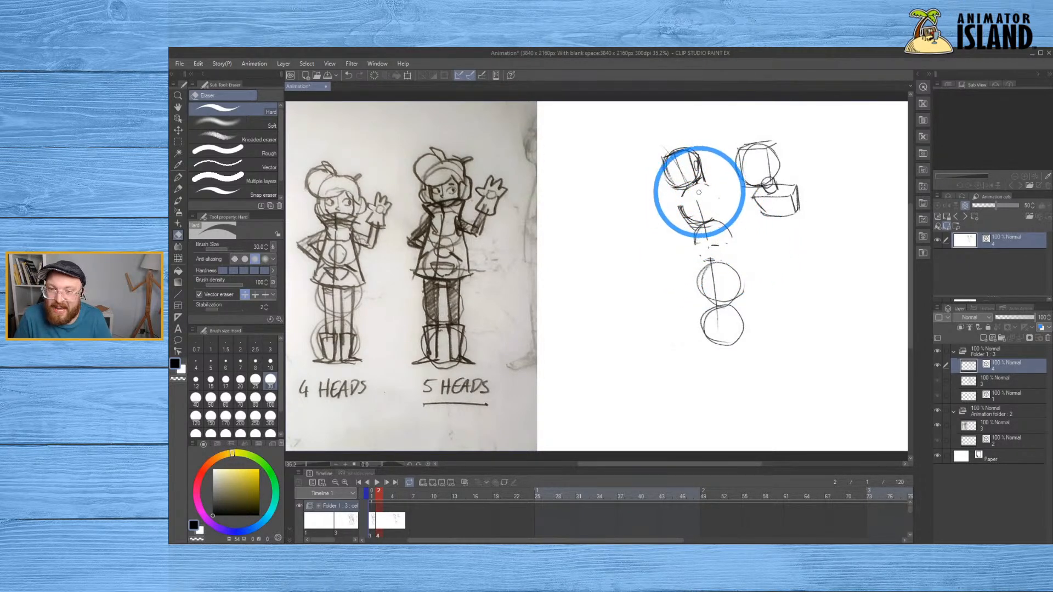
pyautogui.press('b')
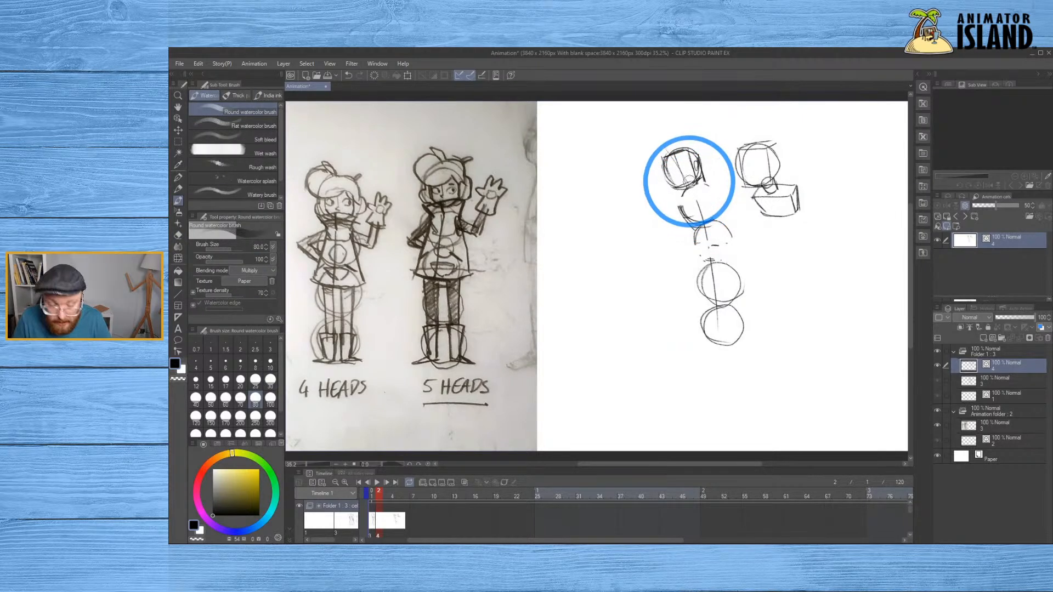
pyautogui.press('b')
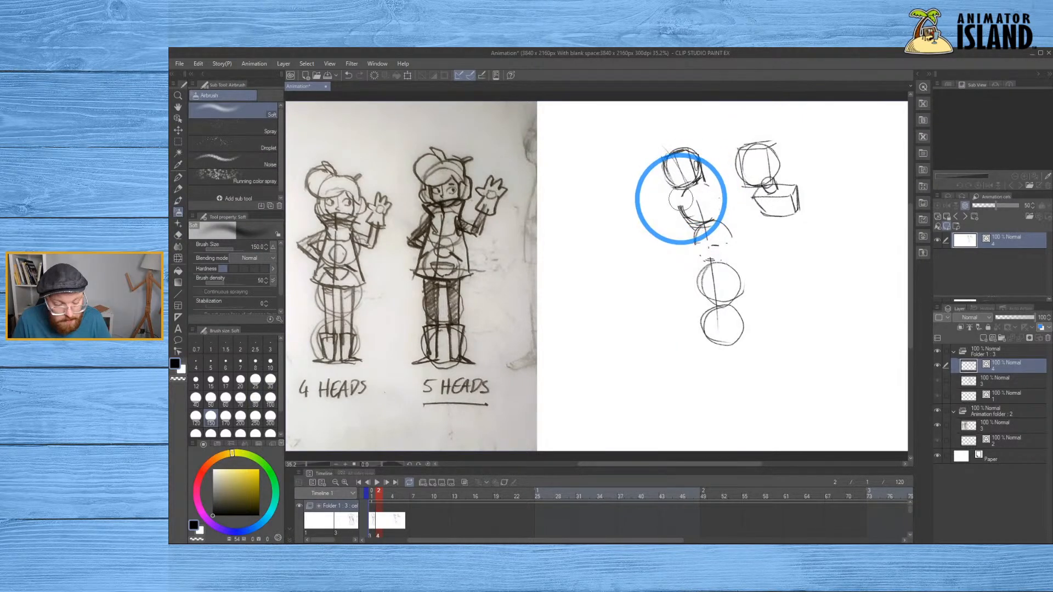
pyautogui.press('b')
pyautogui.press('p')
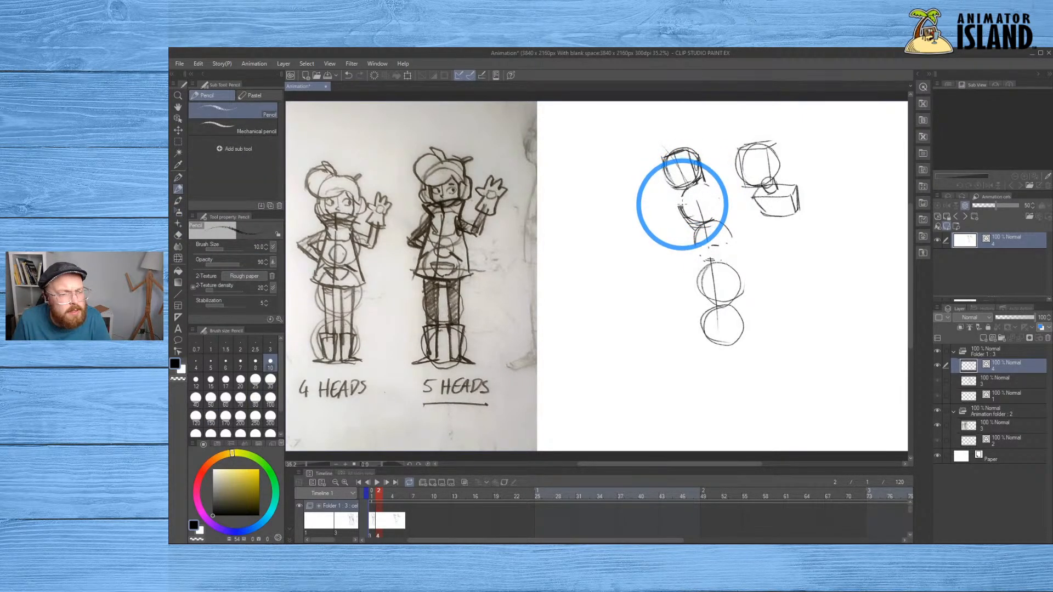
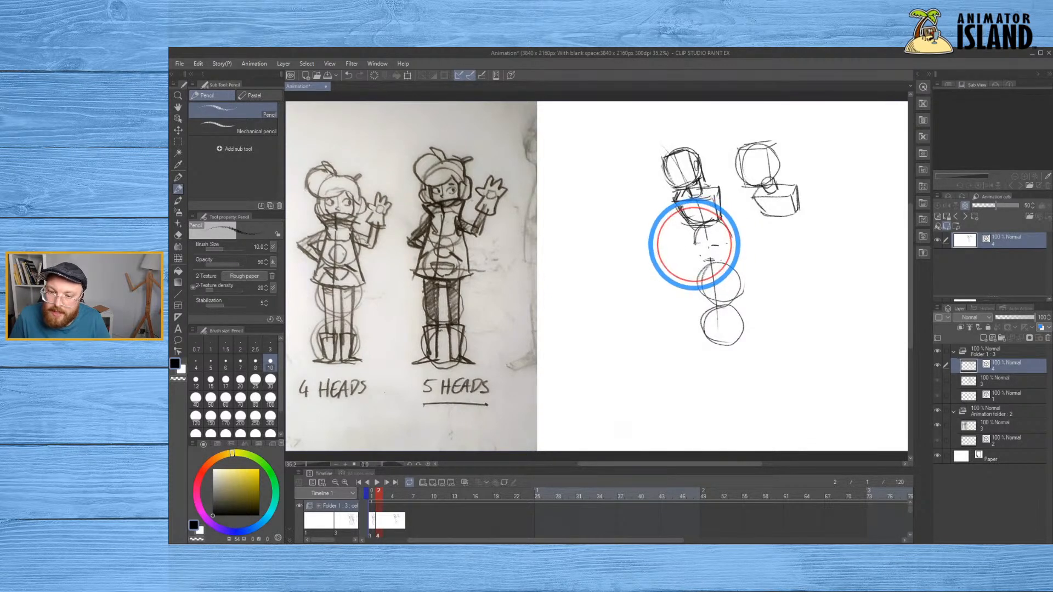
# Try sketching perspective boxes for the torso and pelvis over the figure's second and third circles
pyautogui.moveTo(696, 245)
pyautogui.mouseDown()
pyautogui.moveTo(728, 246)
pyautogui.moveTo(696, 246)
pyautogui.moveTo(712, 263)
pyautogui.moveTo(733, 254)
pyautogui.moveTo(719, 247)
pyautogui.moveTo(728, 246)
pyautogui.mouseUp()
pyautogui.hotkey('ctrl', 'z')
pyautogui.hotkey('ctrl', 'z')
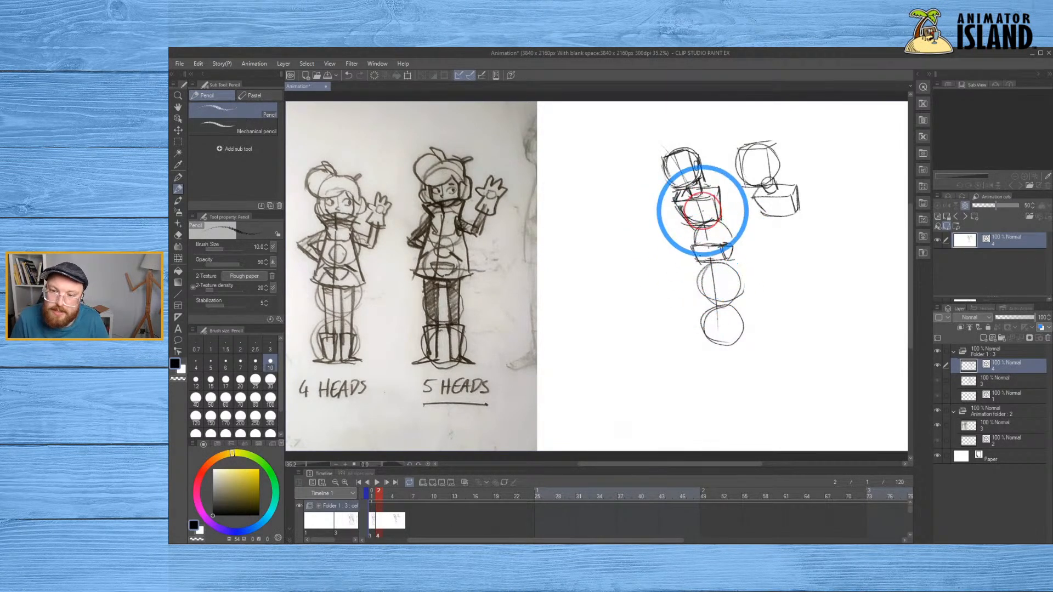
pyautogui.moveTo(631, 141)
pyautogui.mouseDown()
pyautogui.moveTo(701, 217)
pyautogui.moveTo(722, 383)
pyautogui.mouseUp()
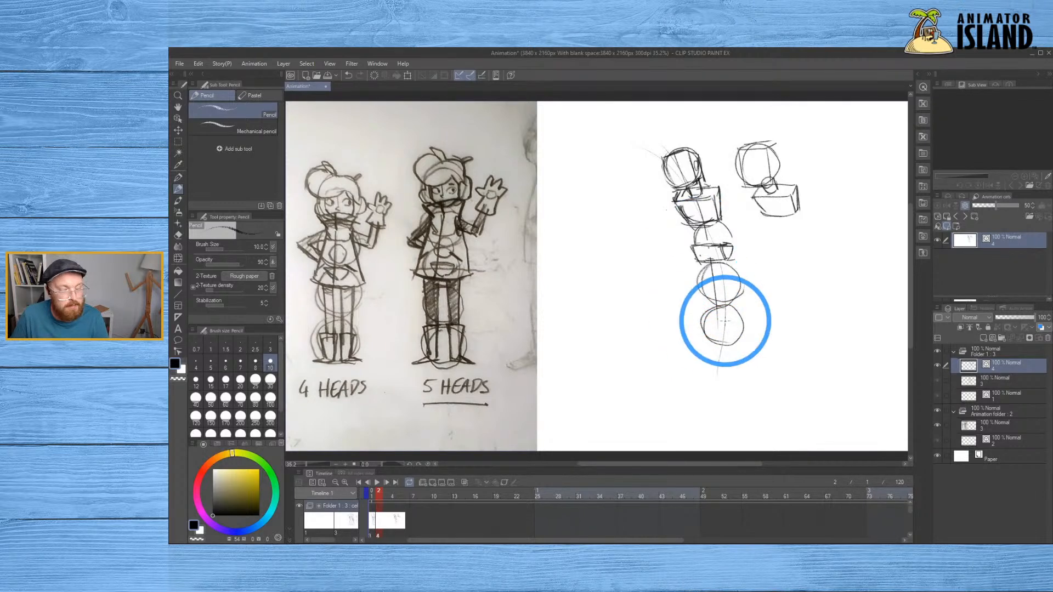
pyautogui.hotkey('ctrl', 'z')
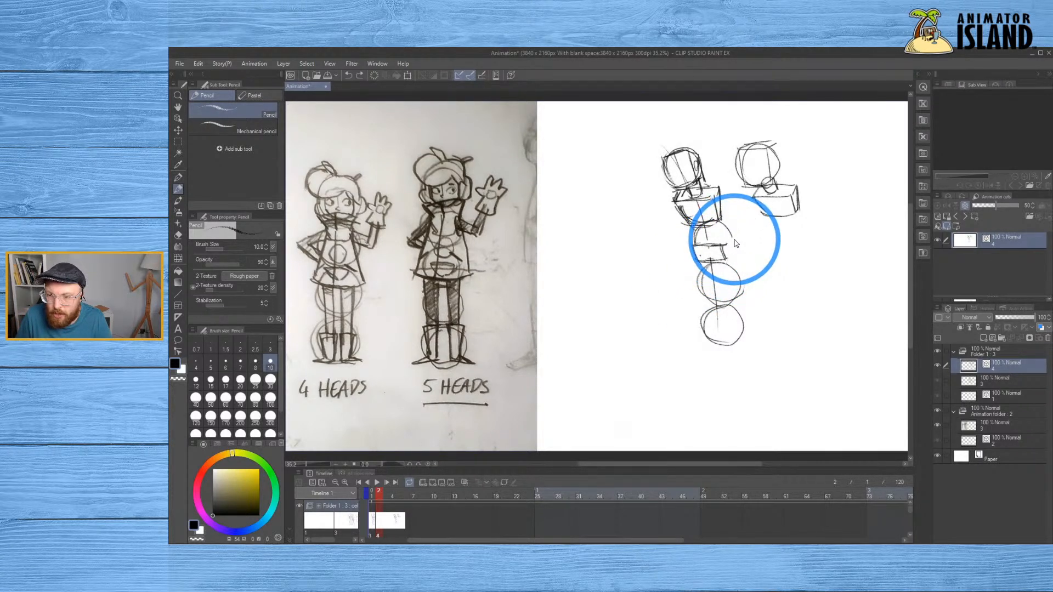
# Undo the new torso, neck and pelvis box strokes on the figure
pyautogui.hotkey('ctrl', 'z')
pyautogui.hotkey('ctrl', 'z')
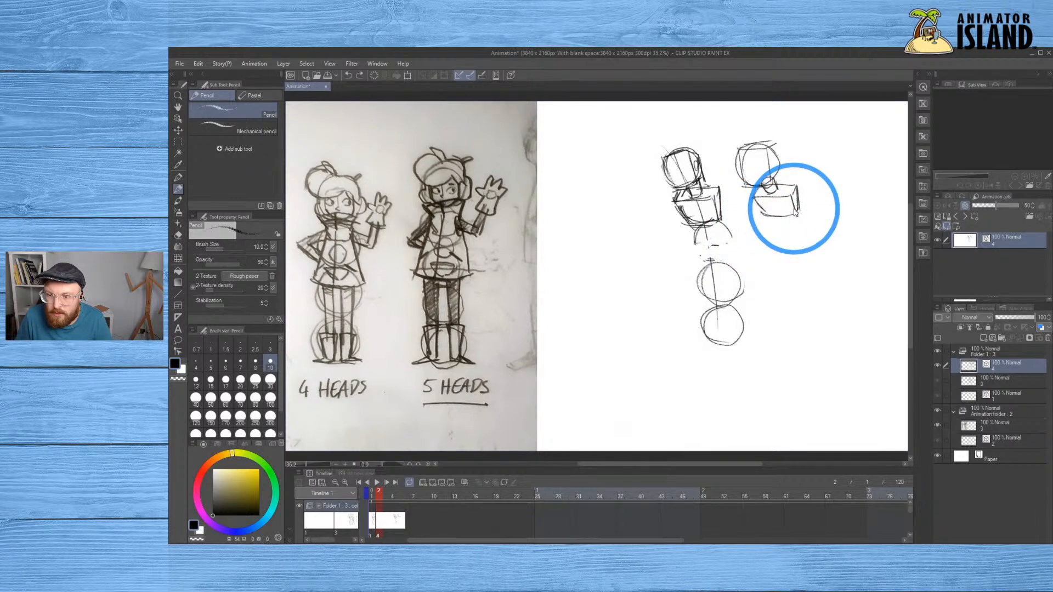
pyautogui.hotkey('ctrl', 'z')
pyautogui.hotkey('ctrl', 'z')
pyautogui.hotkey('ctrl', 'z')
pyautogui.hotkey('ctrl', 'z')
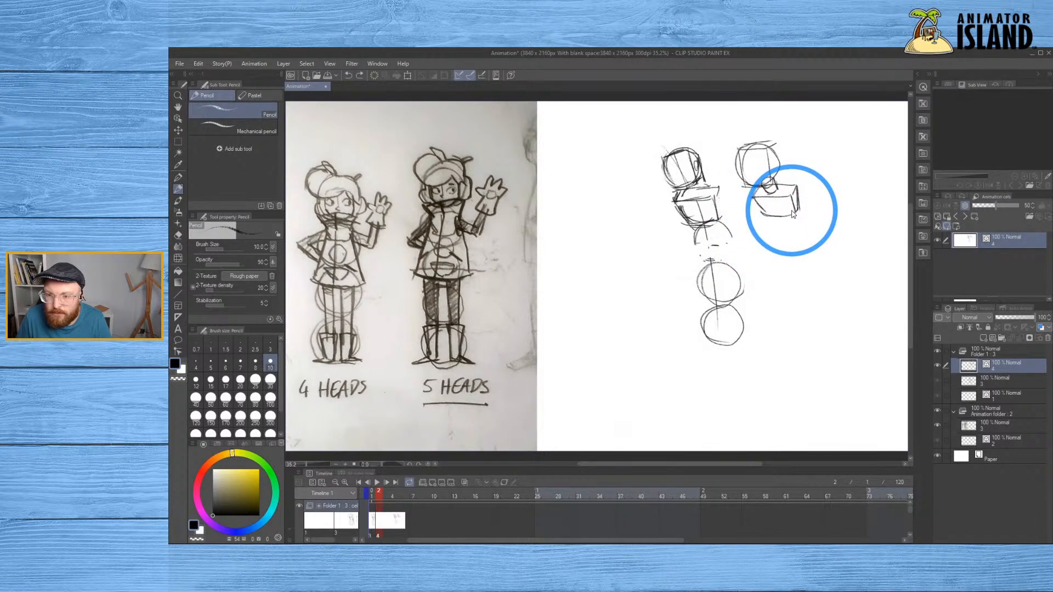
pyautogui.hotkey('ctrl', 'z')
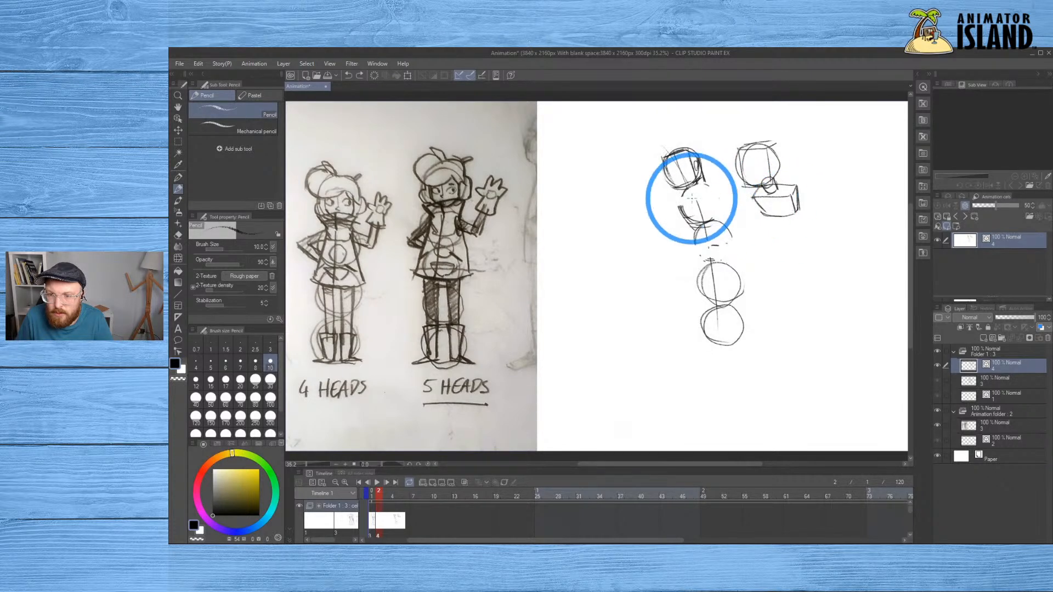
pyautogui.hotkey('ctrl', 'z')
# Sketch a tilted torso box under the head, a round abdomen below it, and a pelvis box angled the opposite way
pyautogui.moveTo(685, 194); pyautogui.dragTo(719, 185)
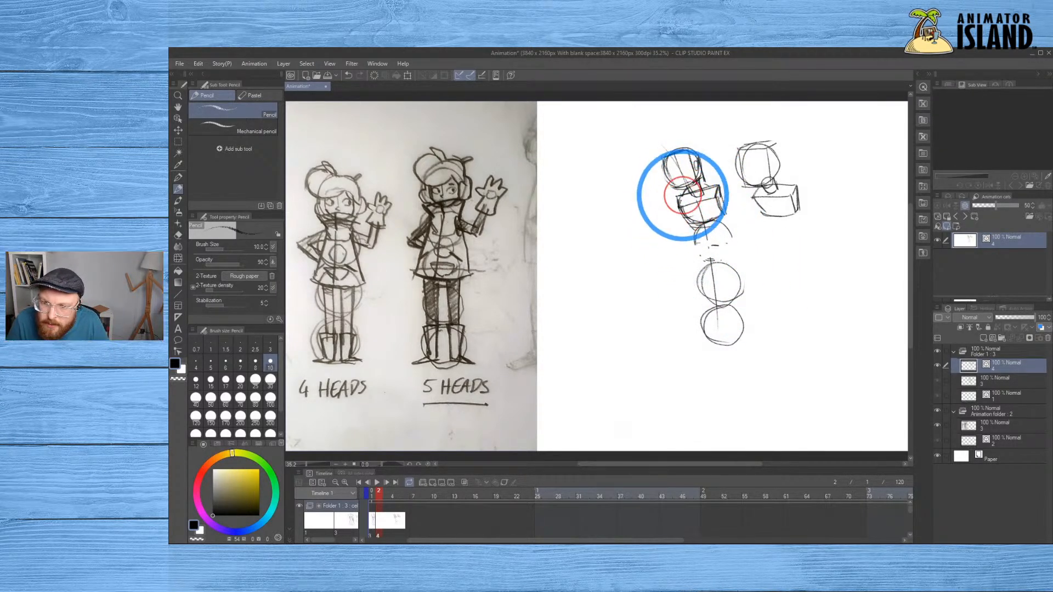
pyautogui.hotkey('ctrl', 'z')
pyautogui.moveTo(682, 199); pyautogui.dragTo(681, 198)
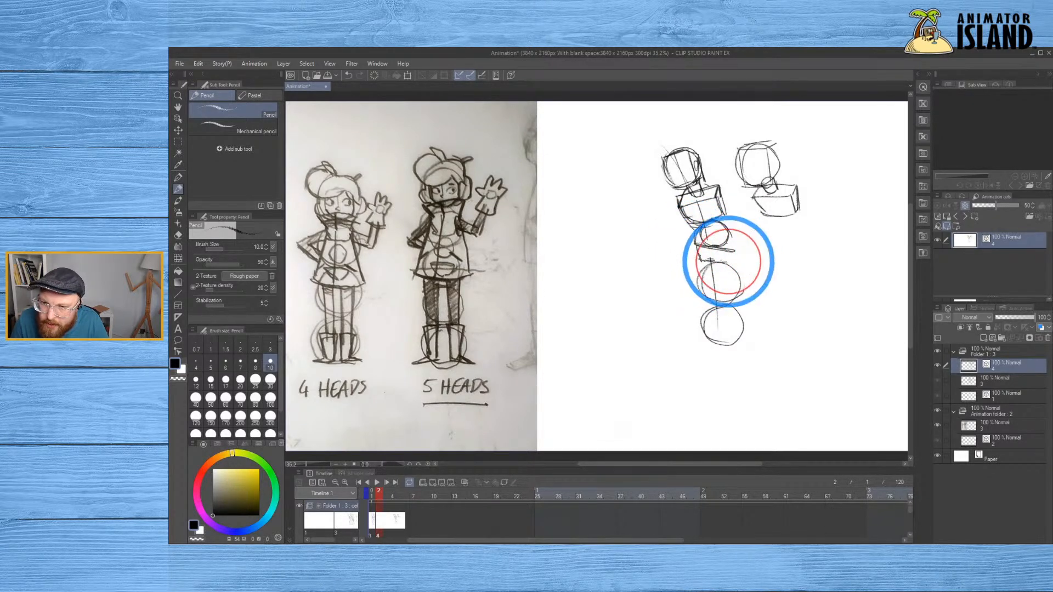
pyautogui.moveTo(735, 261)
pyautogui.mouseDown()
pyautogui.moveTo(736, 249)
pyautogui.moveTo(737, 258)
pyautogui.mouseUp()
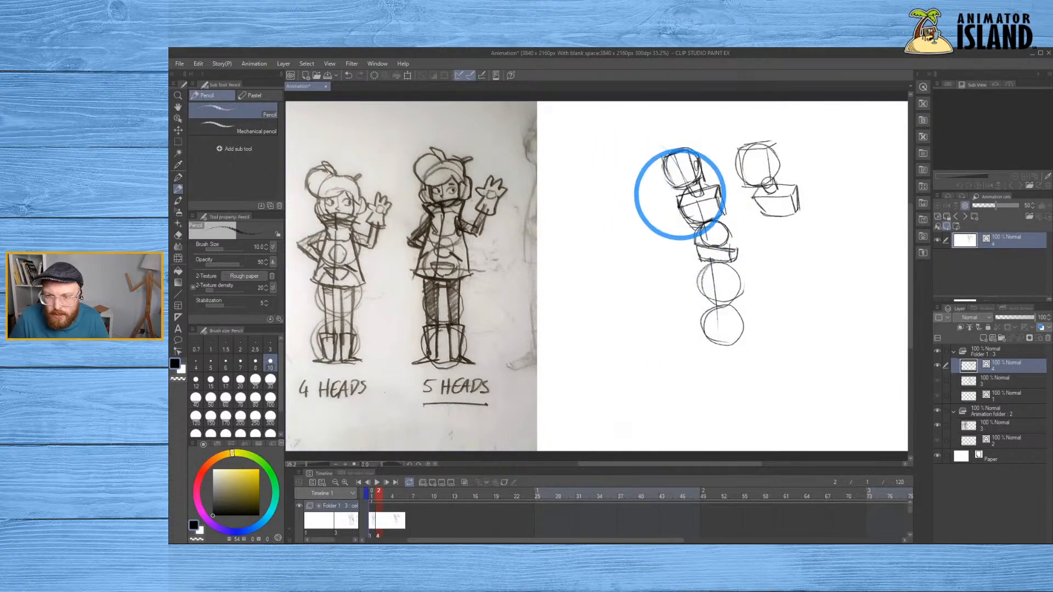
# Add shoulder circles and an outstretched arm with an elbow circle, tapered forearm and spread-fingered hand, undoing misplaced strokes
pyautogui.moveTo(677, 205)
pyautogui.mouseDown()
pyautogui.moveTo(680, 213)
pyautogui.moveTo(647, 200)
pyautogui.moveTo(653, 221)
pyautogui.moveTo(636, 206)
pyautogui.moveTo(649, 225)
pyautogui.moveTo(643, 211)
pyautogui.mouseUp()
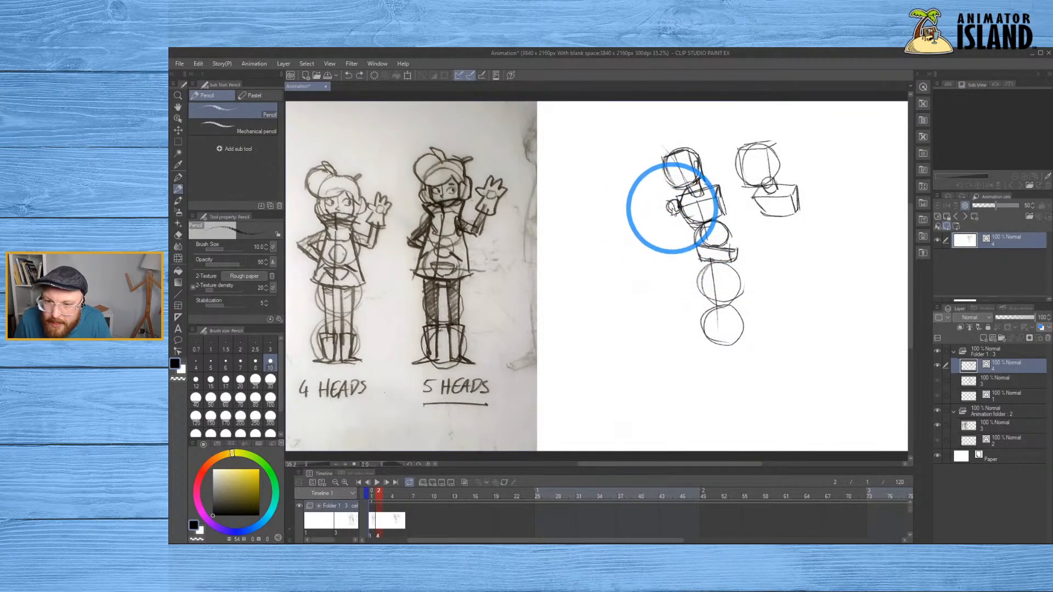
pyautogui.moveTo(673, 199); pyautogui.dragTo(649, 210)
pyautogui.hotkey('ctrl', 'z')
pyautogui.hotkey('ctrl', 'z')
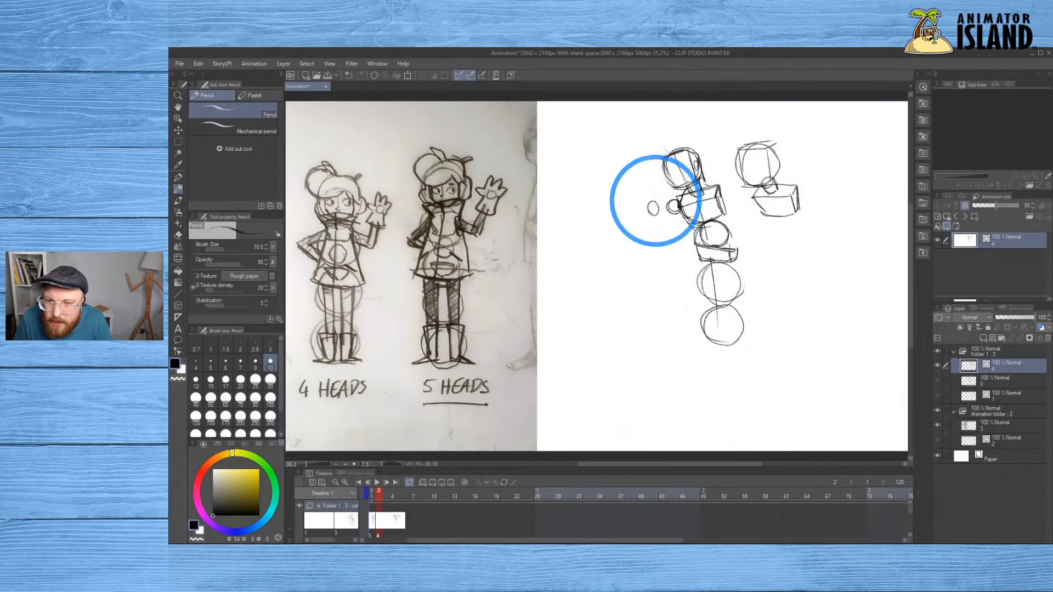
pyautogui.moveTo(654, 214); pyautogui.dragTo(679, 204)
pyautogui.hotkey('ctrl', 'z')
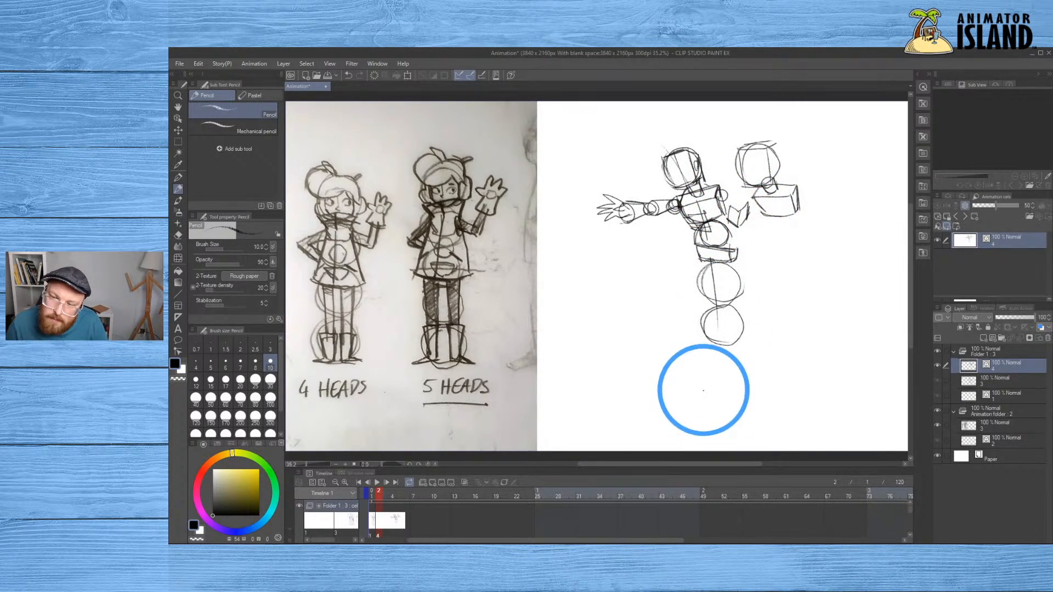
# Erase the separate head-and-torso study and the small box sketched beside the figure's torso
pyautogui.press('e')
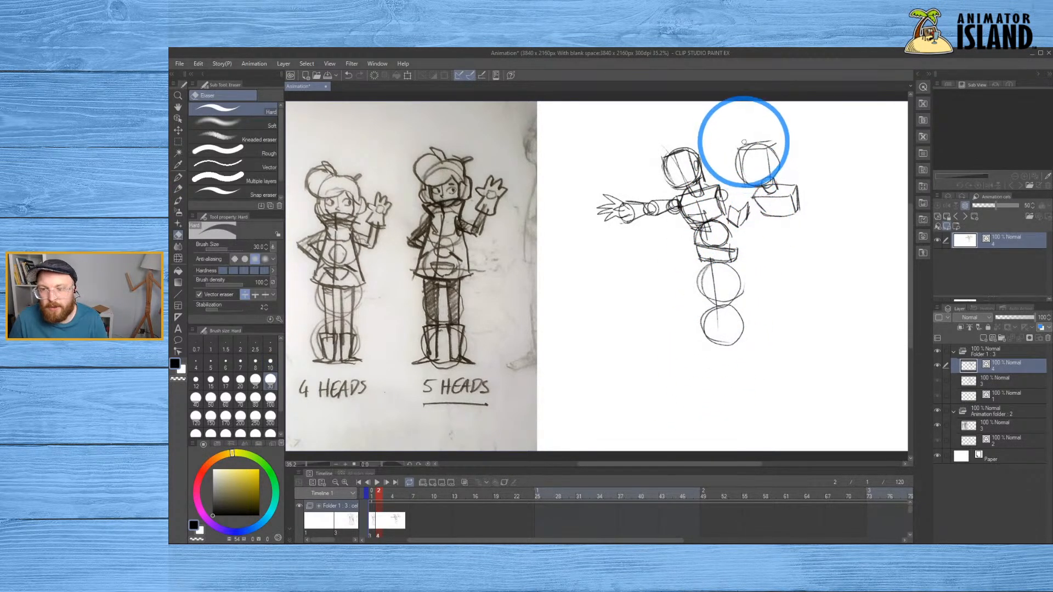
pyautogui.moveTo(776, 212)
pyautogui.mouseDown()
pyautogui.moveTo(773, 143)
pyautogui.moveTo(798, 217)
pyautogui.moveTo(770, 179)
pyautogui.moveTo(742, 186)
pyautogui.moveTo(781, 226)
pyautogui.moveTo(767, 155)
pyautogui.moveTo(750, 158)
pyautogui.moveTo(766, 153)
pyautogui.moveTo(749, 142)
pyautogui.moveTo(781, 142)
pyautogui.mouseUp()
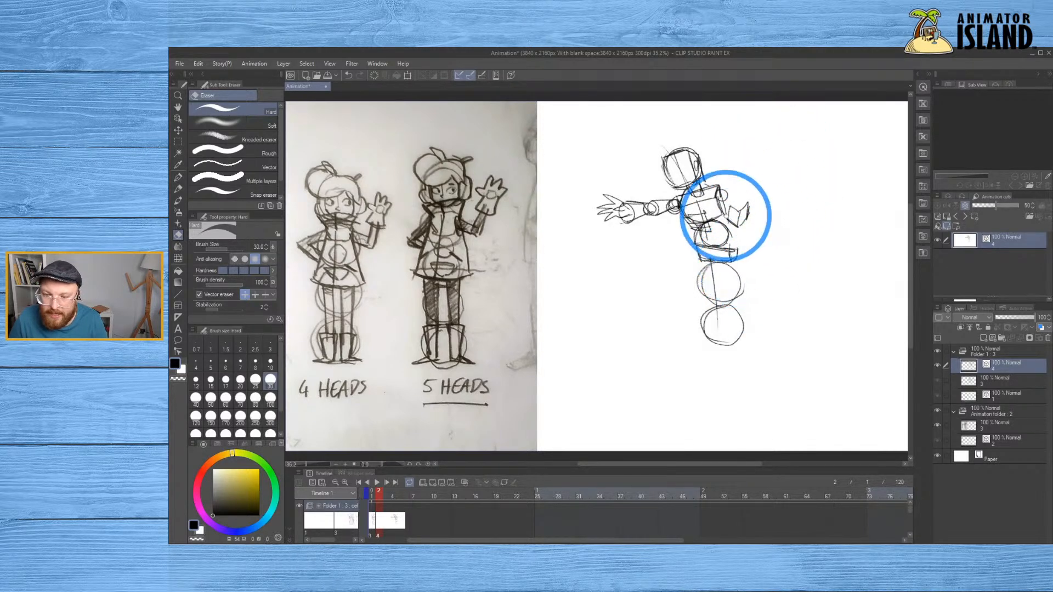
pyautogui.moveTo(730, 210)
pyautogui.mouseDown()
pyautogui.moveTo(733, 225)
pyautogui.moveTo(743, 203)
pyautogui.moveTo(750, 224)
pyautogui.mouseUp()
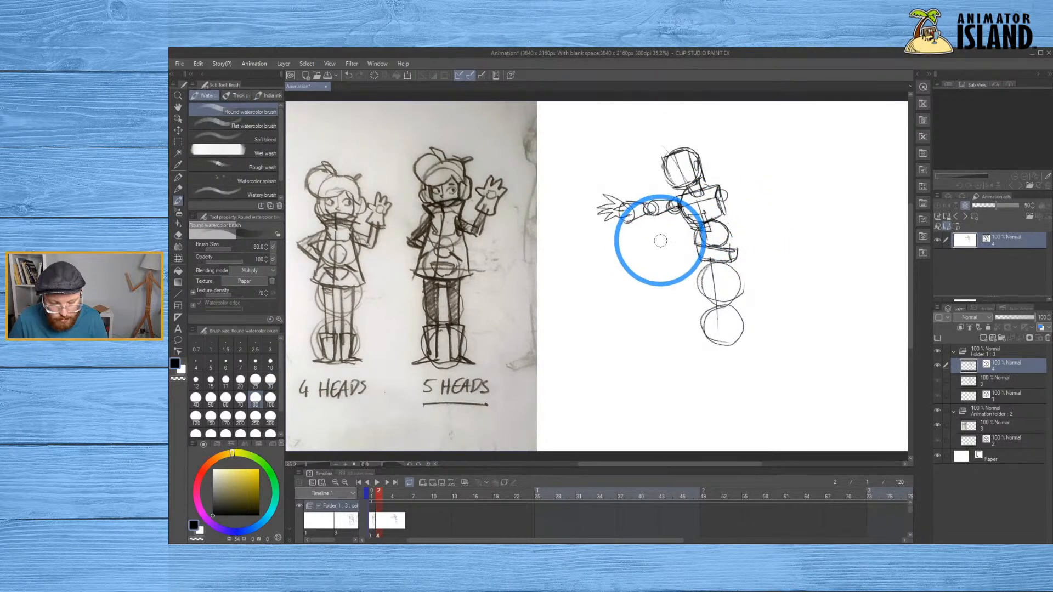
# Try sketching a small perspective box with the Pencil below the outstretched arm, and undo all of its strokes
pyautogui.press('b')
pyautogui.press('p')
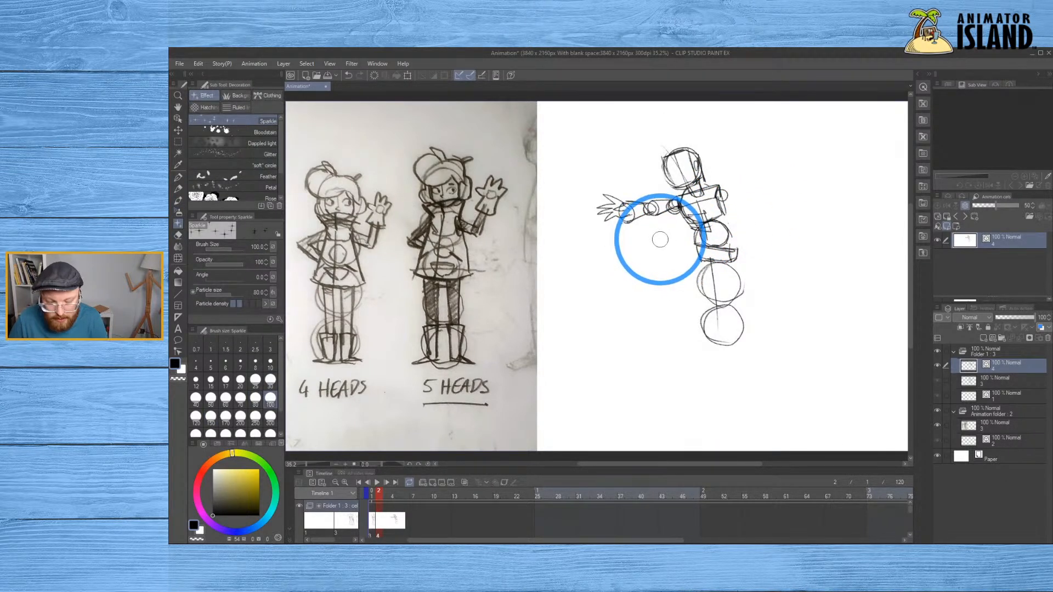
pyautogui.press('p')
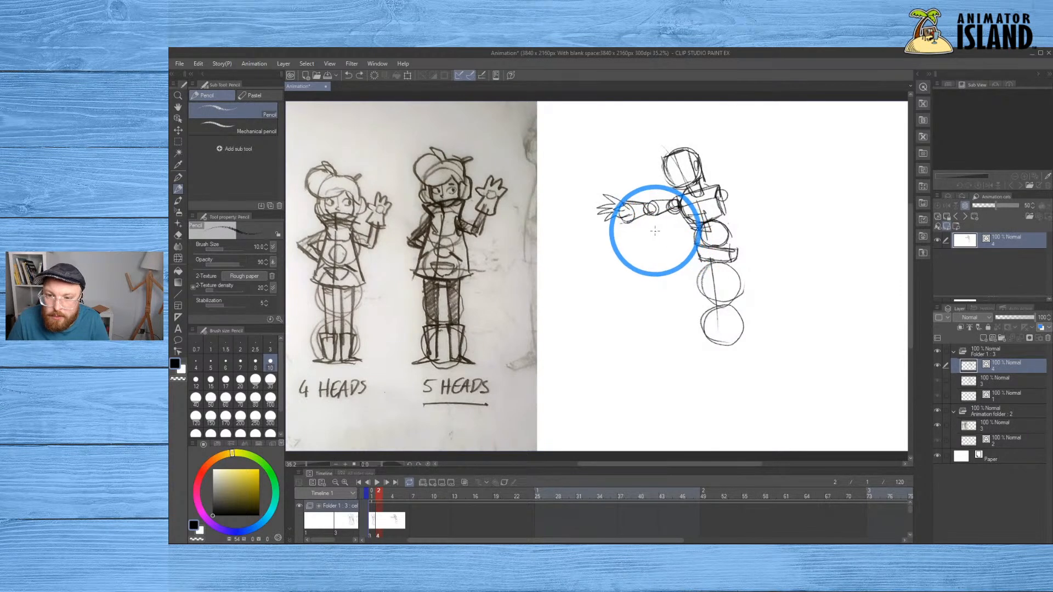
pyautogui.moveTo(658, 229)
pyautogui.mouseDown()
pyautogui.moveTo(672, 244)
pyautogui.moveTo(674, 219)
pyautogui.moveTo(659, 240)
pyautogui.mouseUp()
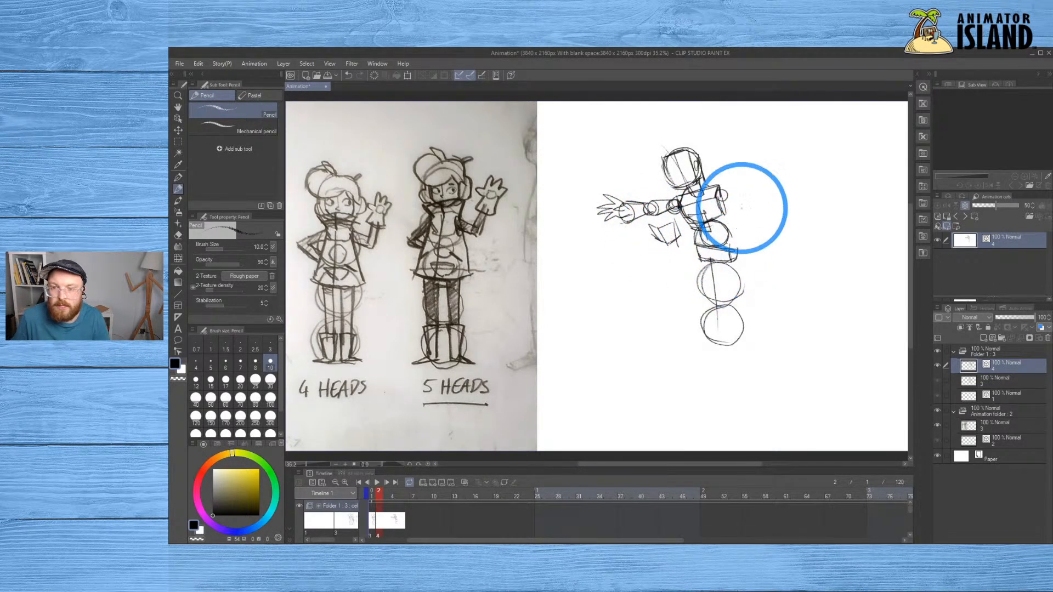
pyautogui.moveTo(718, 144); pyautogui.dragTo(584, 110)
pyautogui.moveTo(708, 318); pyautogui.dragTo(595, 392)
pyautogui.hotkey('ctrl', 'z')
pyautogui.hotkey('ctrl', 'z')
pyautogui.hotkey('ctrl', 'z')
pyautogui.hotkey('ctrl', 'z')
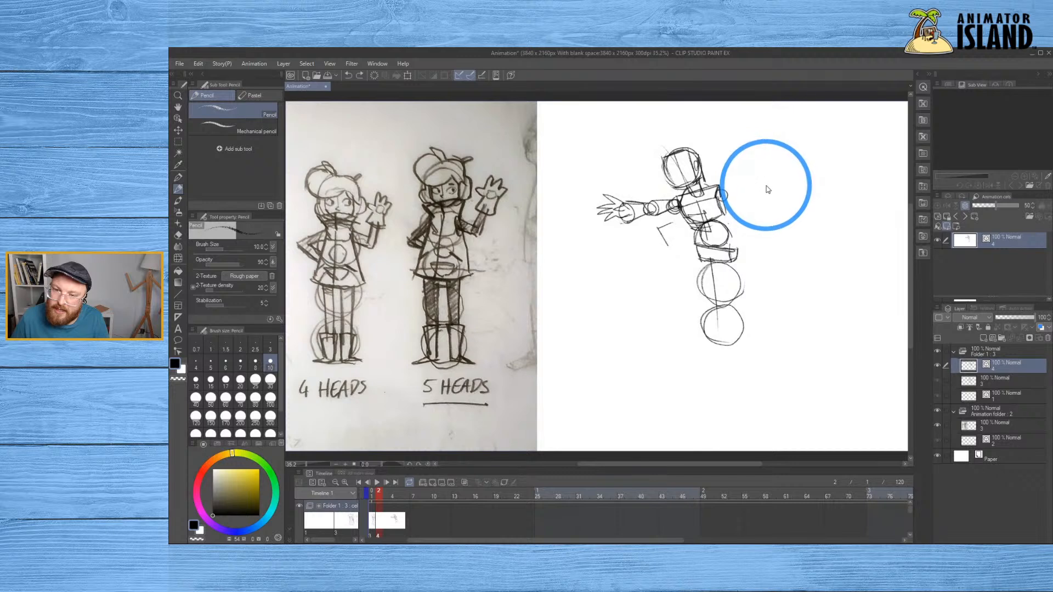
pyautogui.hotkey('ctrl', 'z')
pyautogui.hotkey('ctrl', 'z')
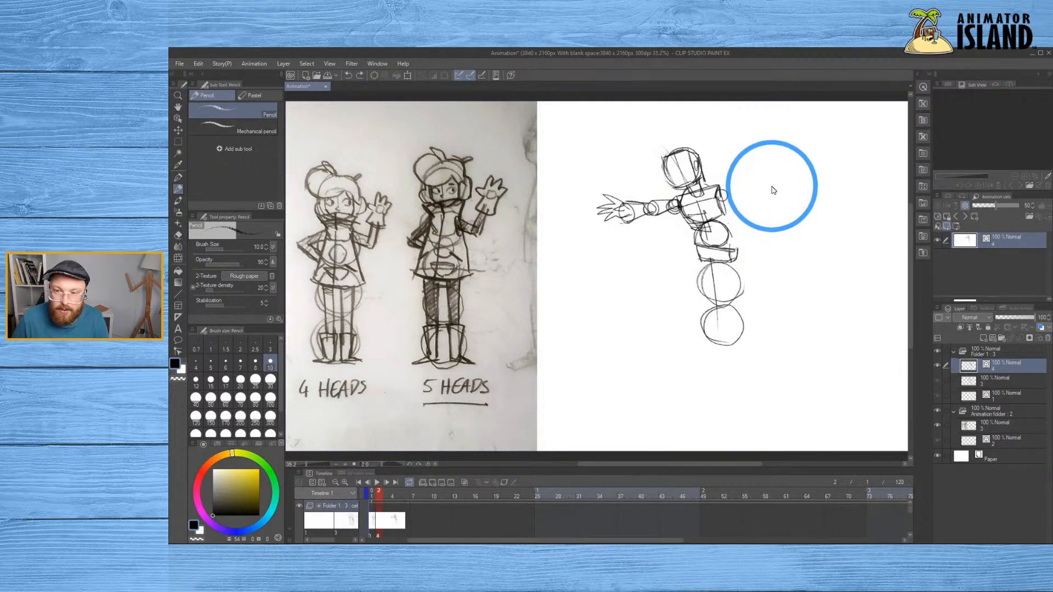
# Erase the overlapping construction lines where the torso box meets the round abdomen
pyautogui.press('e')
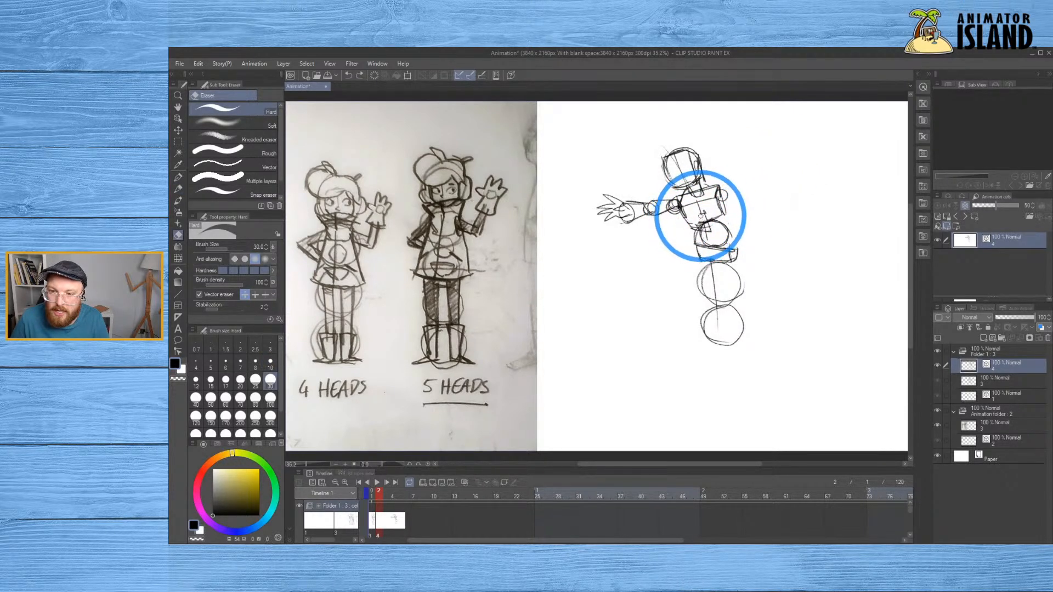
pyautogui.moveTo(708, 230); pyautogui.dragTo(710, 237)
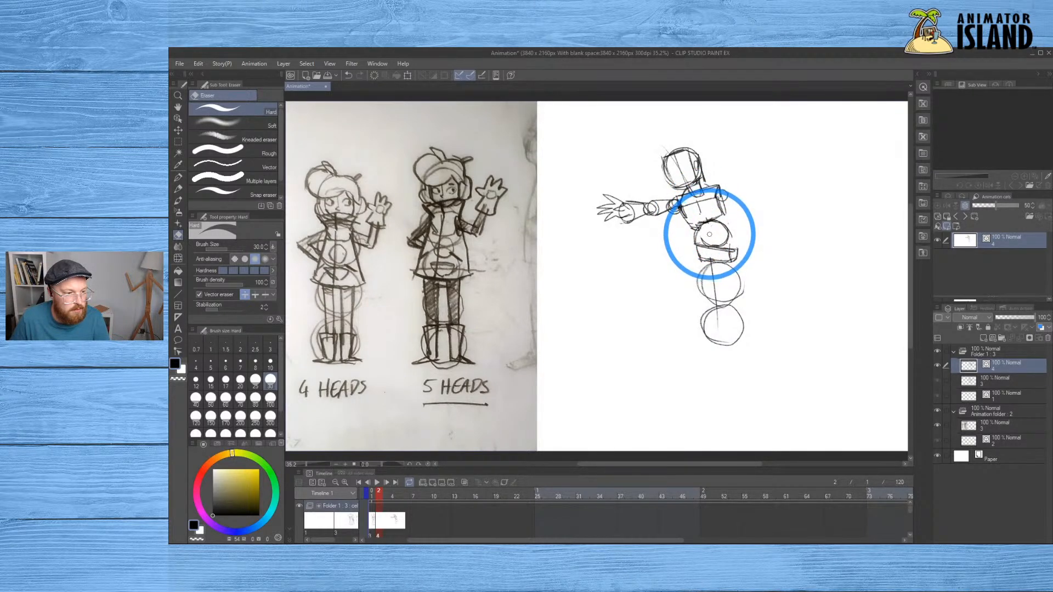
# Draw side curves with the Pencil joining the torso box to the round abdomen, undoing the misplaced first stroke
pyautogui.press('b')
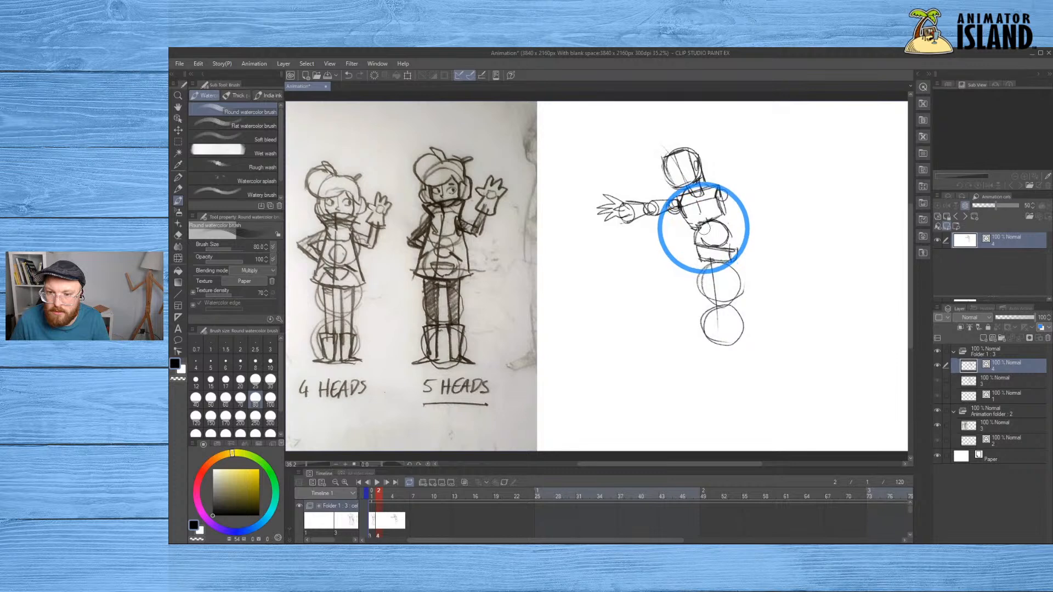
pyautogui.press('p')
pyautogui.press('p')
pyautogui.press('p')
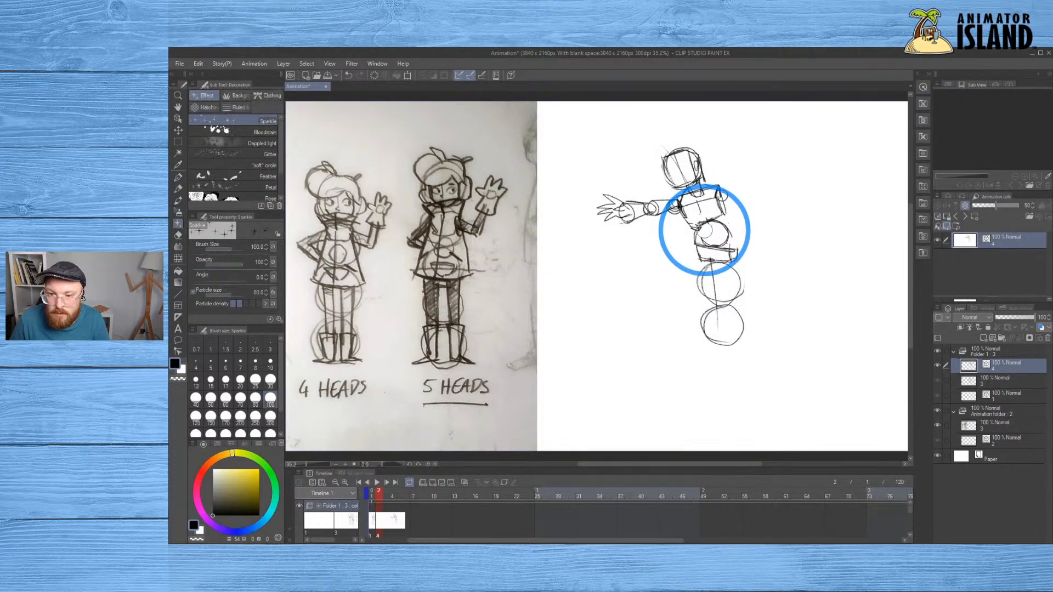
pyautogui.moveTo(705, 223); pyautogui.dragTo(694, 241)
pyautogui.hotkey('ctrl', 'z')
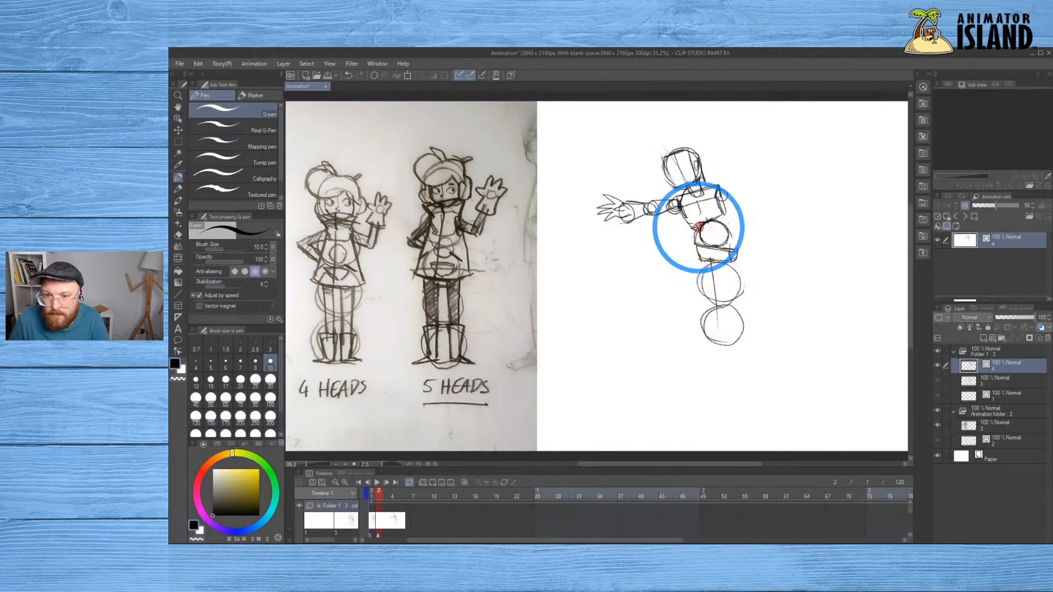
pyautogui.press('p')
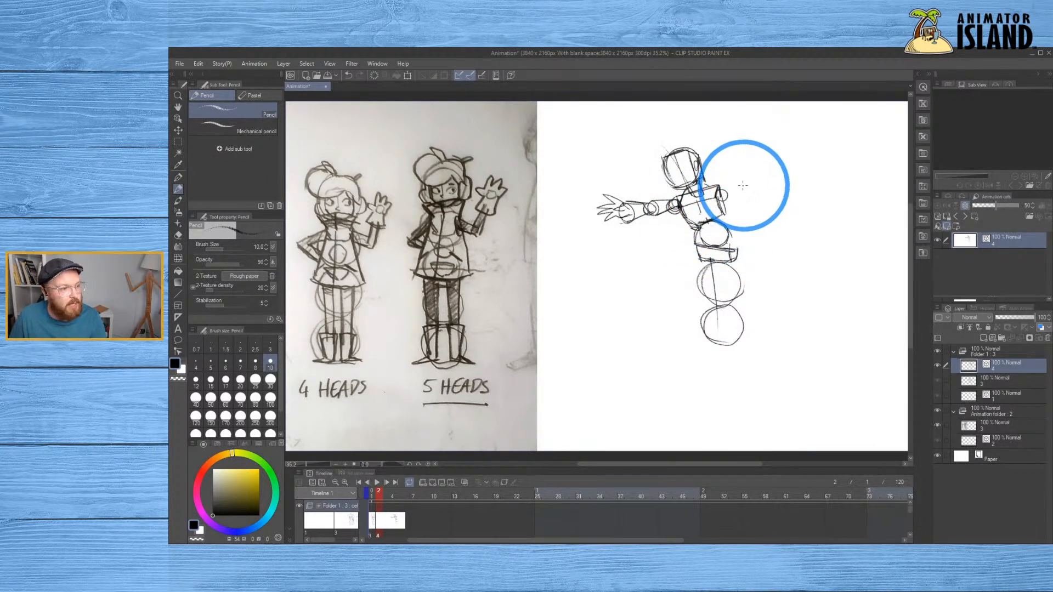
# Sketch a small box-shaped hand study beside the torso, undoing misplaced strokes, and draw a circle around it
pyautogui.moveTo(722, 201); pyautogui.dragTo(734, 213)
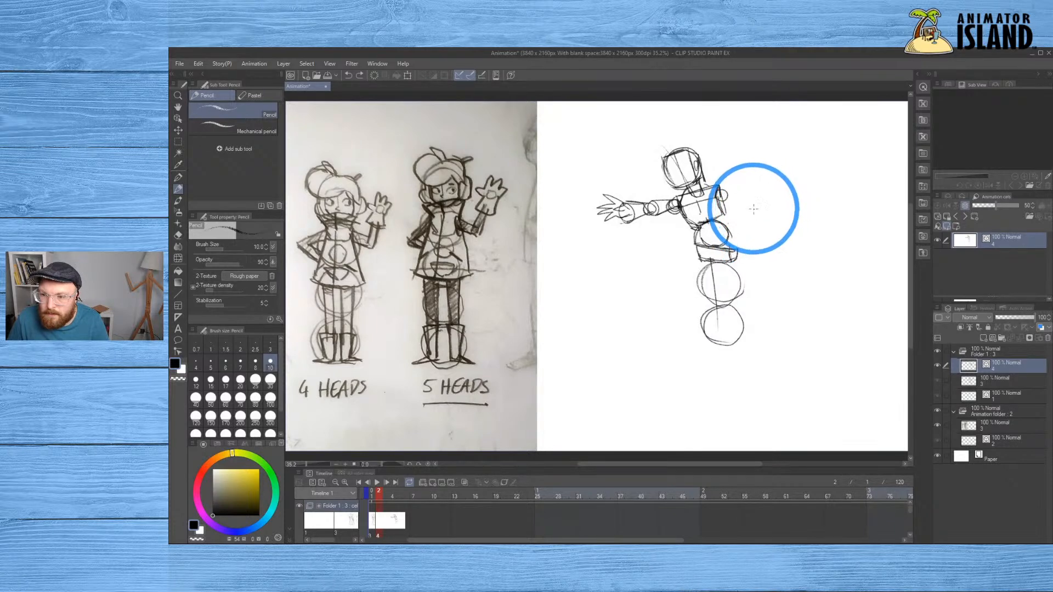
pyautogui.moveTo(757, 203)
pyautogui.mouseDown()
pyautogui.moveTo(744, 199)
pyautogui.moveTo(743, 222)
pyautogui.moveTo(756, 226)
pyautogui.moveTo(743, 203)
pyautogui.moveTo(750, 222)
pyautogui.moveTo(764, 215)
pyautogui.mouseUp()
pyautogui.hotkey('ctrl', 'z')
pyautogui.hotkey('ctrl', 'z')
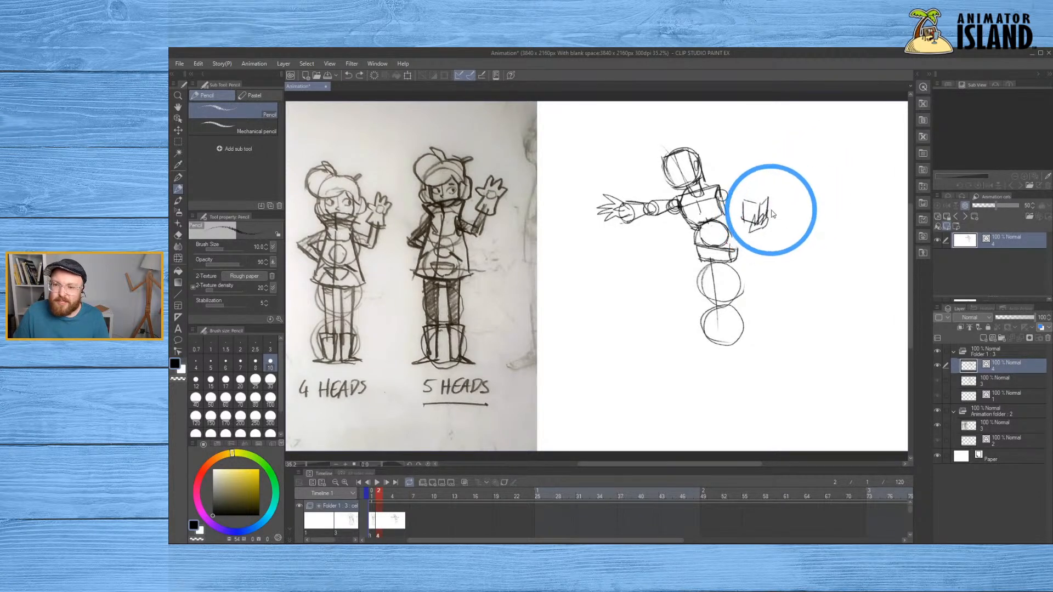
pyautogui.moveTo(761, 181)
pyautogui.mouseDown()
pyautogui.moveTo(776, 224)
pyautogui.moveTo(761, 182)
pyautogui.mouseUp()
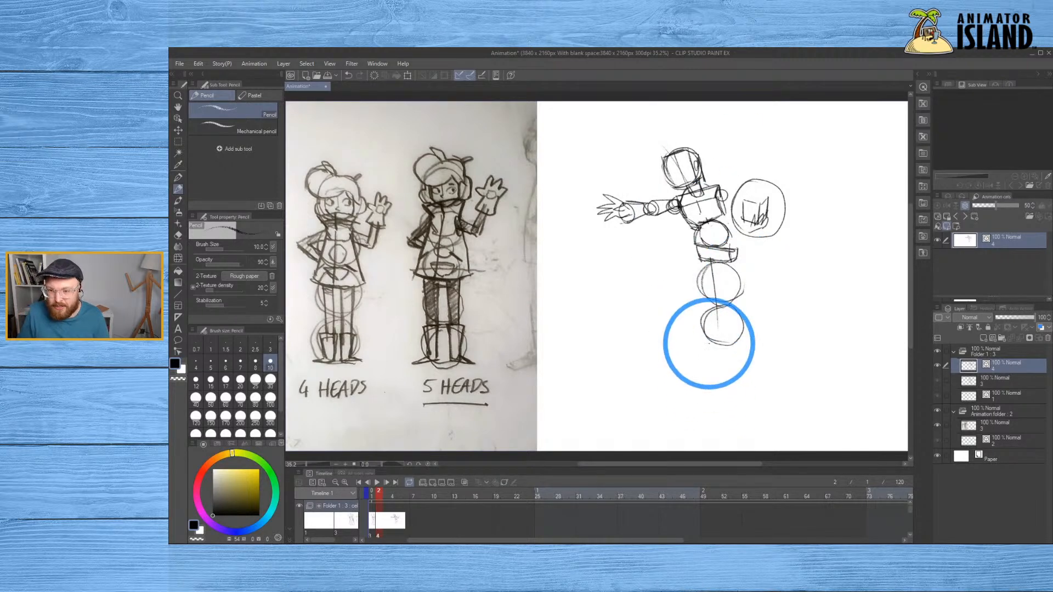
# Draw four small foot ovals, two flanking the figure's lowest circle and two on the ground below it
pyautogui.moveTo(698, 335); pyautogui.dragTo(696, 337)
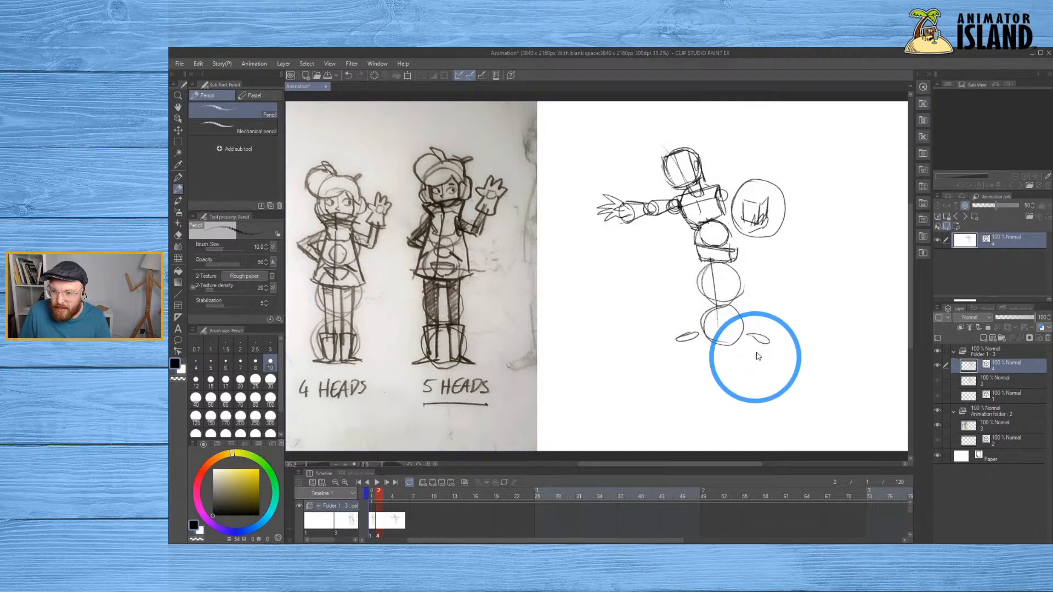
pyautogui.moveTo(741, 329)
pyautogui.mouseDown()
pyautogui.moveTo(760, 343)
pyautogui.moveTo(742, 332)
pyautogui.mouseUp()
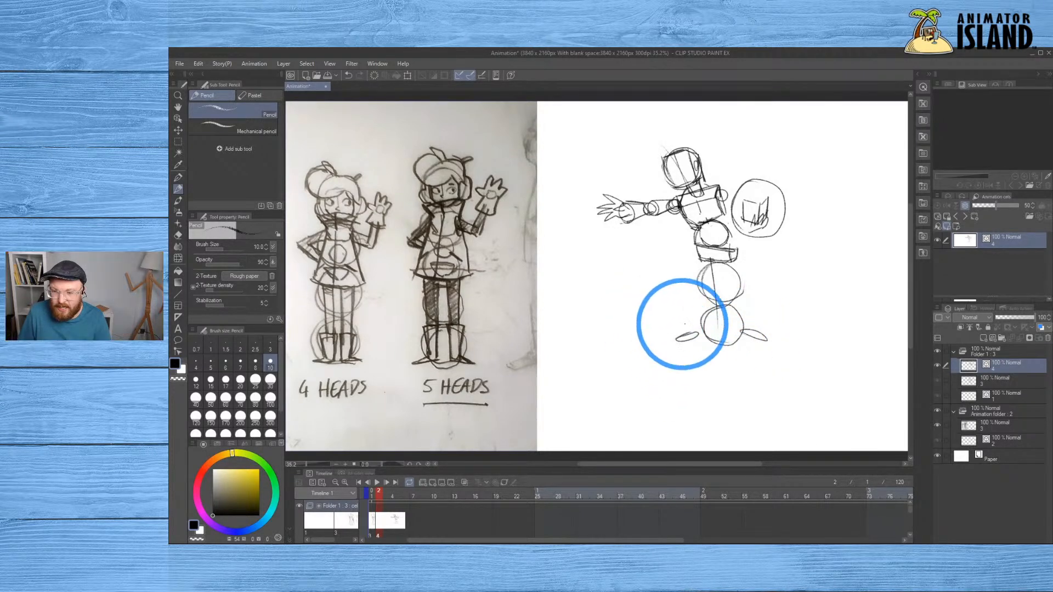
pyautogui.moveTo(683, 370)
pyautogui.mouseDown()
pyautogui.moveTo(657, 380)
pyautogui.moveTo(737, 360)
pyautogui.moveTo(746, 373)
pyautogui.moveTo(638, 423)
pyautogui.moveTo(626, 410)
pyautogui.moveTo(690, 365)
pyautogui.mouseUp()
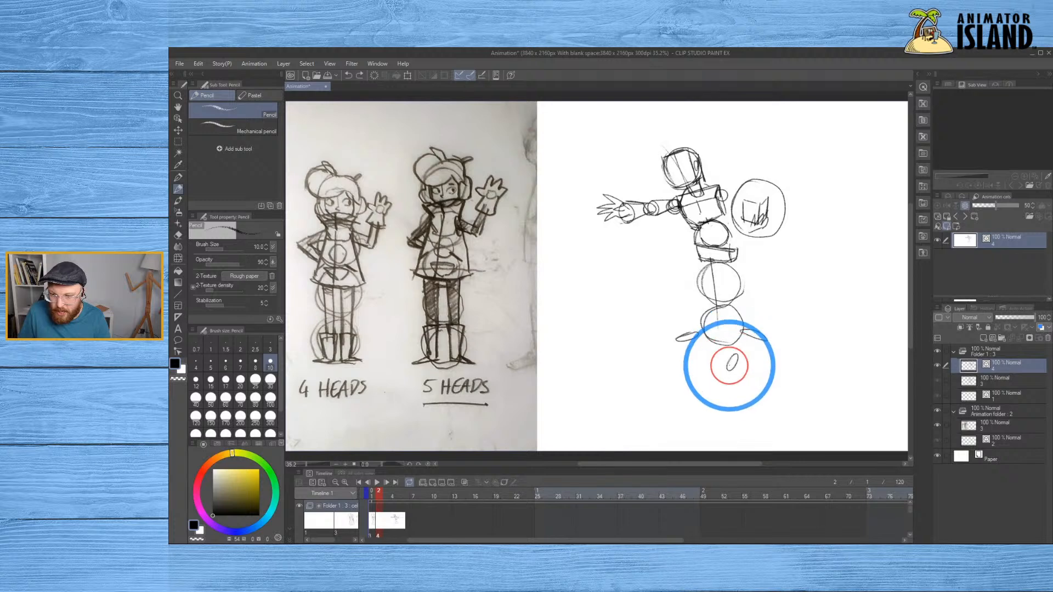
pyautogui.moveTo(665, 399); pyautogui.dragTo(669, 406)
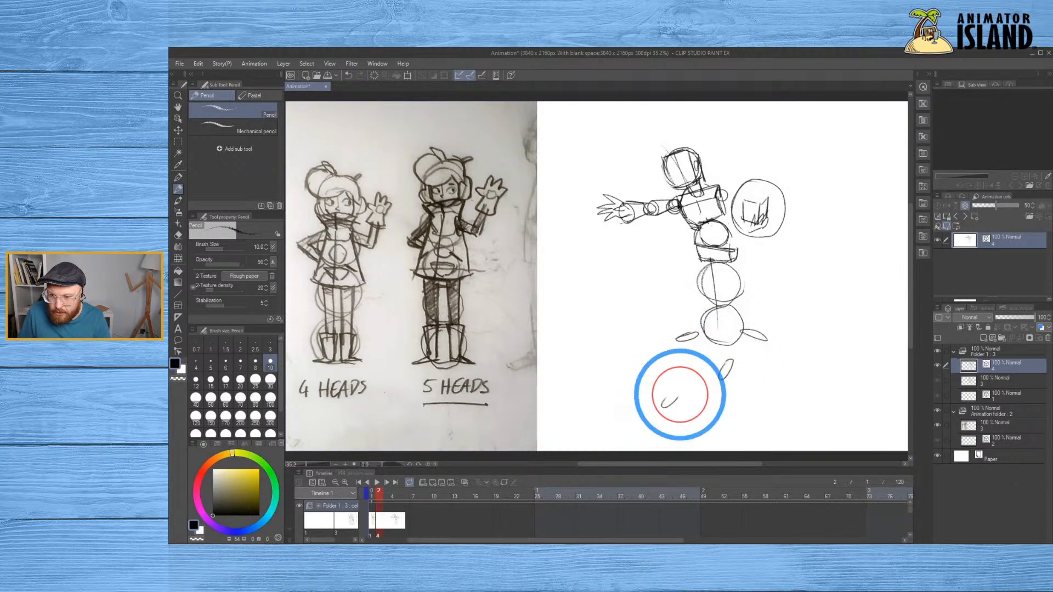
# Sketch a perspective ground grid of slanted and horizontal lines under the figure, with short upright strokes on it
pyautogui.moveTo(563, 377); pyautogui.dragTo(690, 332)
pyautogui.moveTo(584, 411); pyautogui.dragTo(742, 325)
pyautogui.moveTo(665, 431); pyautogui.dragTo(745, 344)
pyautogui.moveTo(744, 417); pyautogui.dragTo(773, 355)
pyautogui.moveTo(798, 414); pyautogui.dragTo(801, 353)
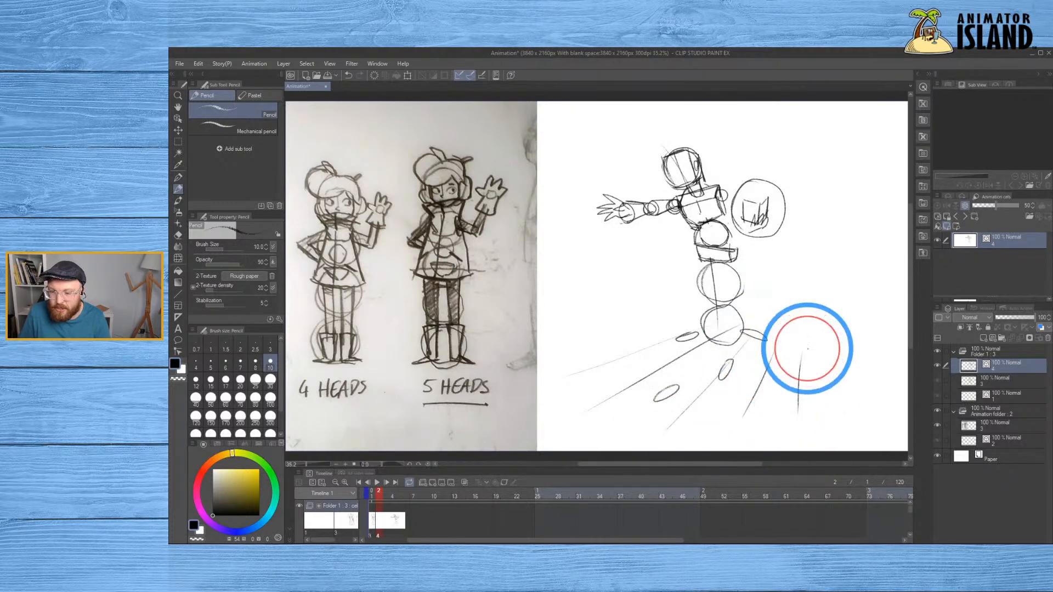
pyautogui.moveTo(636, 344); pyautogui.dragTo(805, 338)
pyautogui.moveTo(609, 362); pyautogui.dragTo(824, 364)
pyautogui.moveTo(560, 393); pyautogui.dragTo(807, 387)
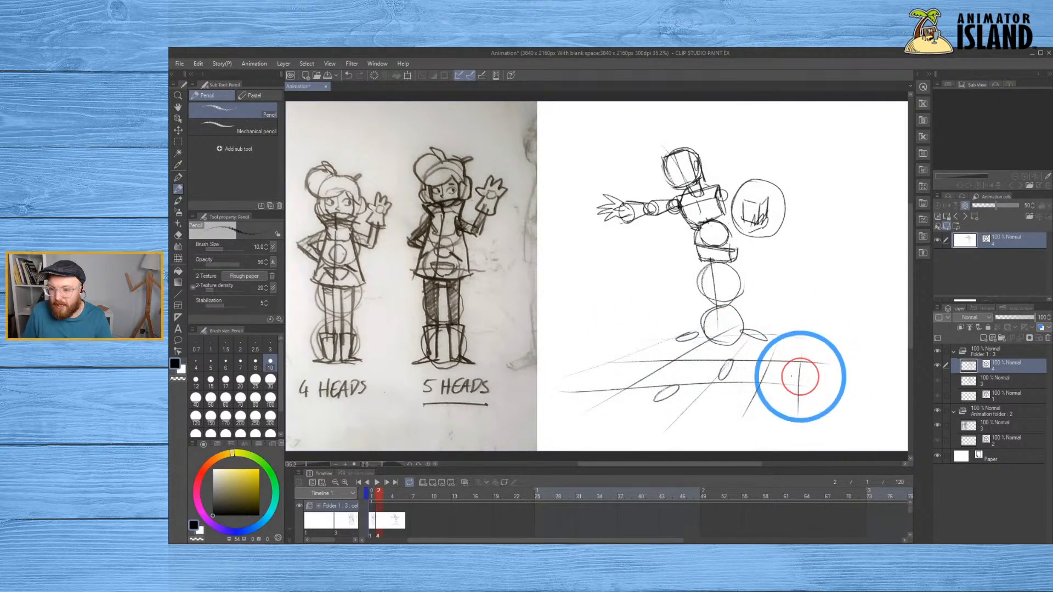
pyautogui.moveTo(653, 309); pyautogui.dragTo(666, 367)
pyautogui.moveTo(653, 359); pyautogui.dragTo(666, 366)
# Undo the perspective ground grid and the two lower foot ovals
pyautogui.hotkey('ctrl', 'z')
pyautogui.hotkey('ctrl', 'z')
pyautogui.hotkey('ctrl', 'z')
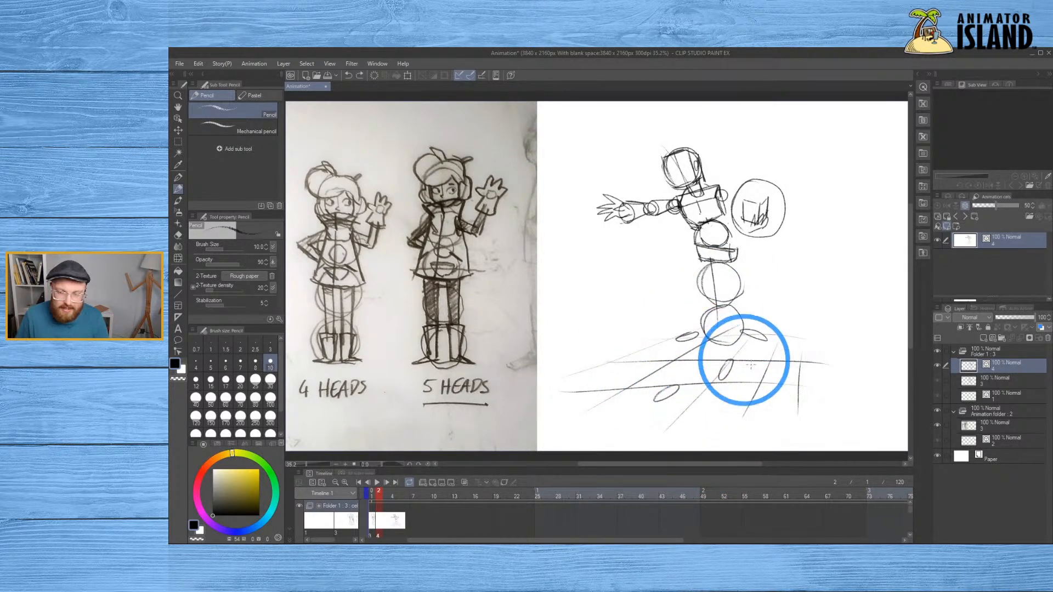
pyautogui.hotkey('ctrl', 'z')
pyautogui.hotkey('ctrl', 'z')
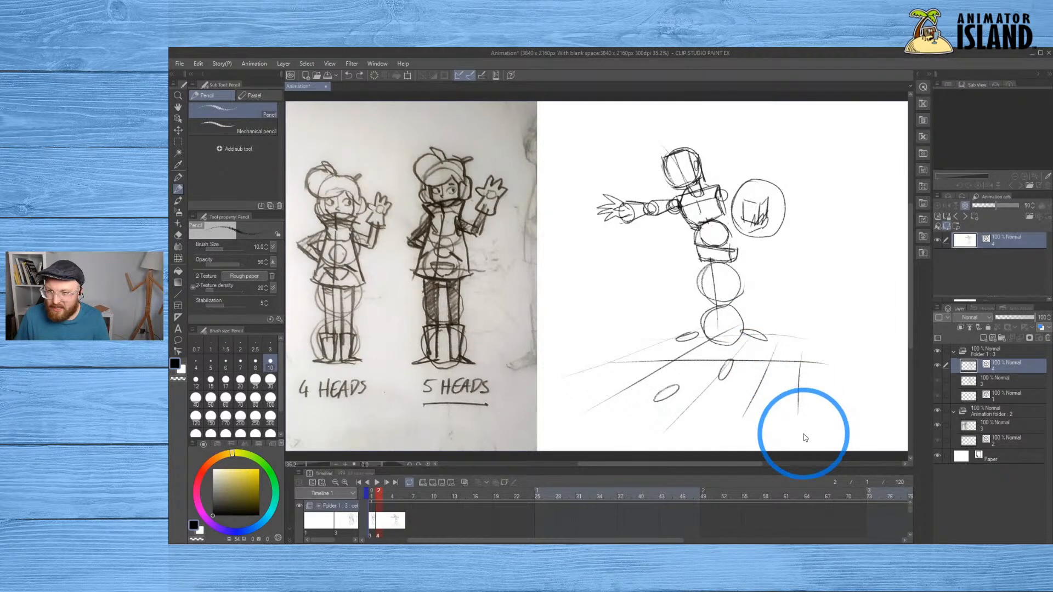
pyautogui.hotkey('ctrl', 'z')
pyautogui.hotkey('ctrl', 'z')
pyautogui.hotkey('ctrl', 'z')
pyautogui.hotkey('ctrl', 'z')
pyautogui.hotkey('ctrl', 'z')
pyautogui.hotkey('ctrl', 'z')
pyautogui.hotkey('ctrl', 'z')
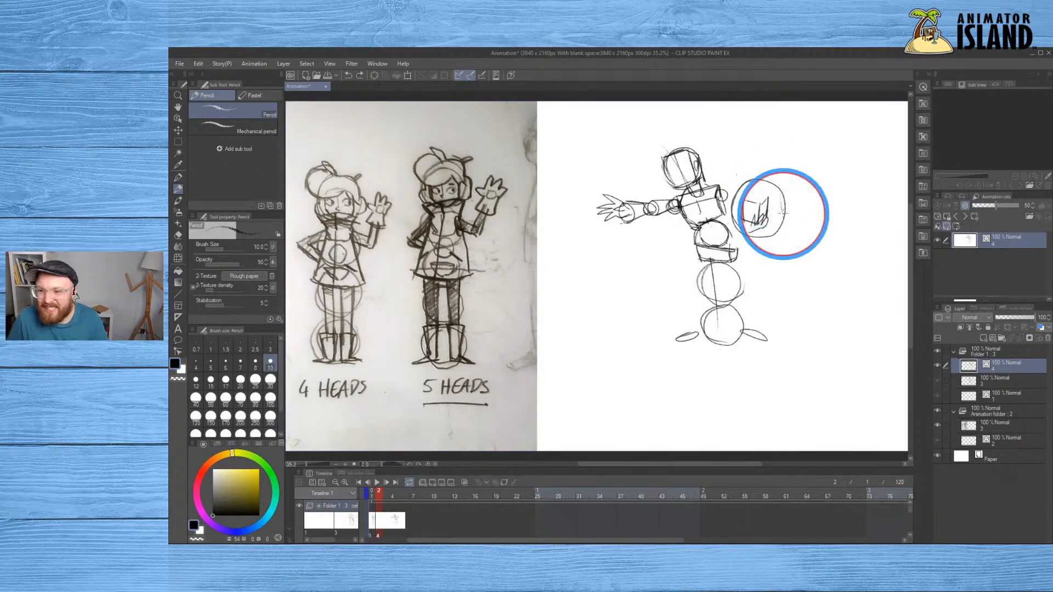
# Erase the circled box study beside the figure's torso
pyautogui.press('e')
pyautogui.moveTo(738, 187)
pyautogui.mouseDown()
pyautogui.moveTo(731, 220)
pyautogui.moveTo(757, 237)
pyautogui.moveTo(784, 227)
pyautogui.moveTo(778, 189)
pyautogui.moveTo(756, 176)
pyautogui.moveTo(743, 187)
pyautogui.moveTo(755, 177)
pyautogui.moveTo(749, 218)
pyautogui.moveTo(743, 202)
pyautogui.moveTo(747, 188)
pyautogui.moveTo(775, 223)
pyautogui.mouseUp()
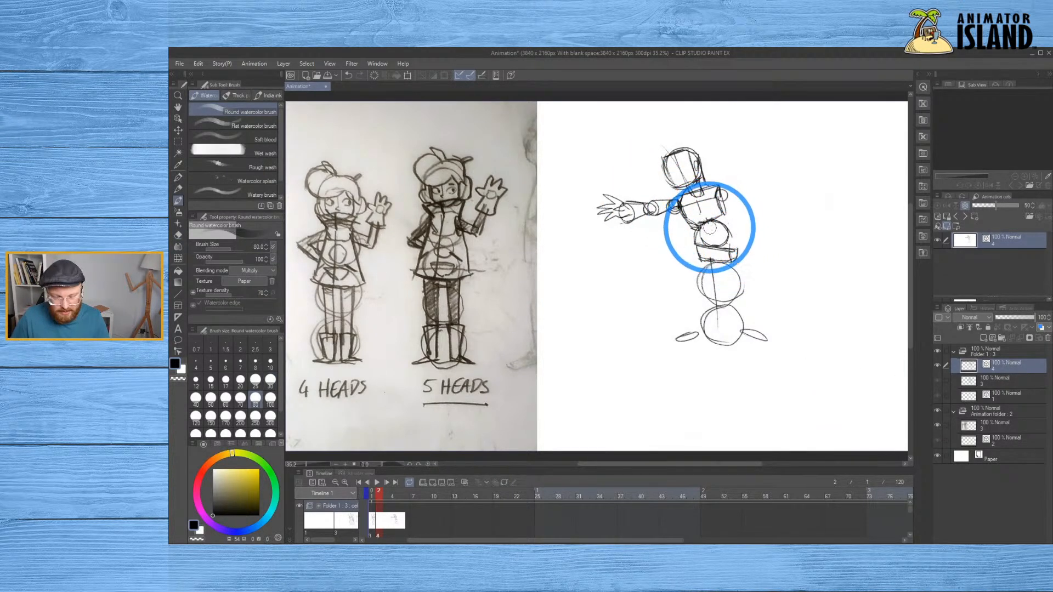
pyautogui.press('b')
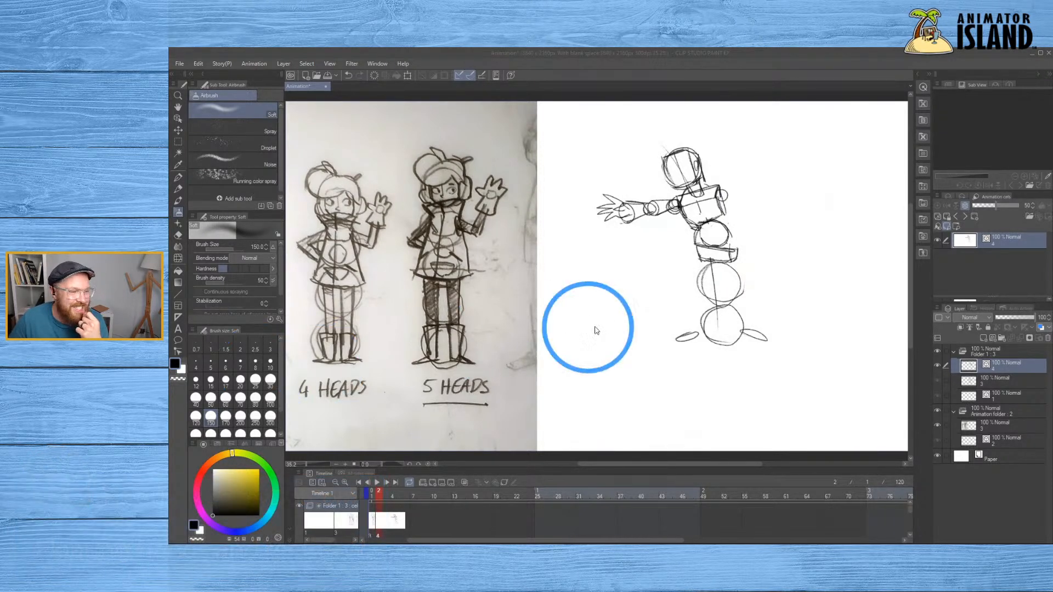
pyautogui.click(746, 308)
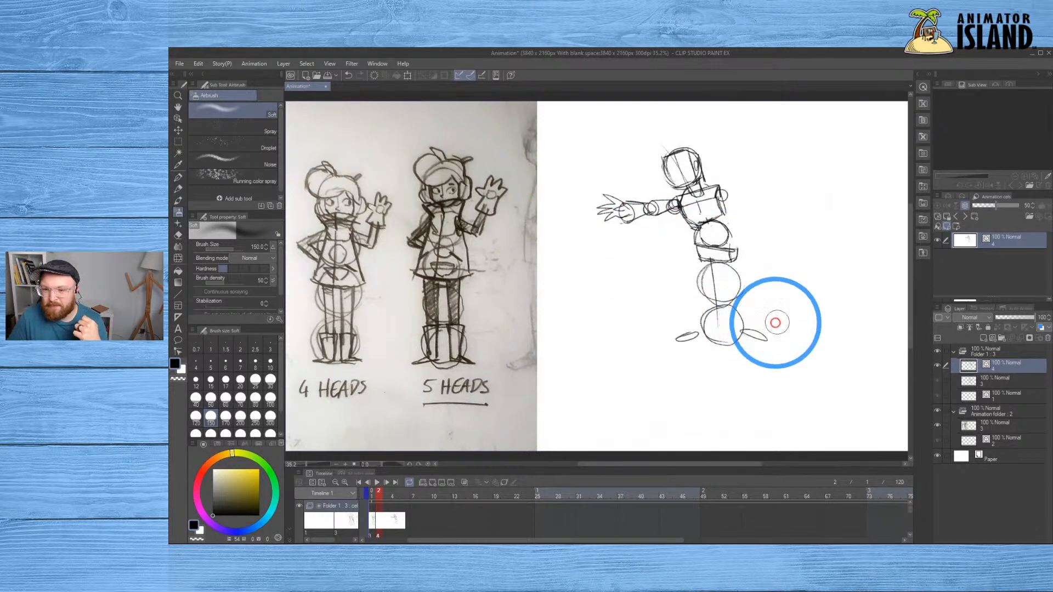
pyautogui.moveTo(689, 332)
pyautogui.mouseDown()
pyautogui.moveTo(680, 340)
pyautogui.moveTo(689, 341)
pyautogui.mouseUp()
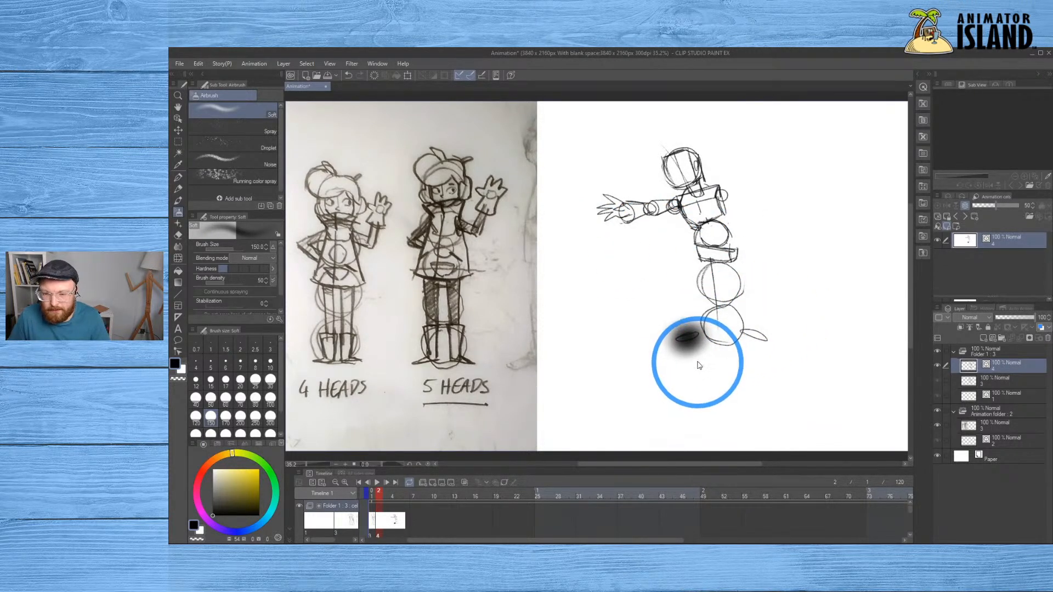
pyautogui.hotkey('ctrl', 'z')
# Erase the two foot ovals flanking the figure's lowest circle
pyautogui.press('e')
pyautogui.moveTo(692, 336); pyautogui.dragTo(677, 335)
pyautogui.moveTo(757, 330)
pyautogui.mouseDown()
pyautogui.moveTo(738, 336)
pyautogui.moveTo(765, 336)
pyautogui.moveTo(747, 331)
pyautogui.moveTo(733, 348)
pyautogui.mouseUp()
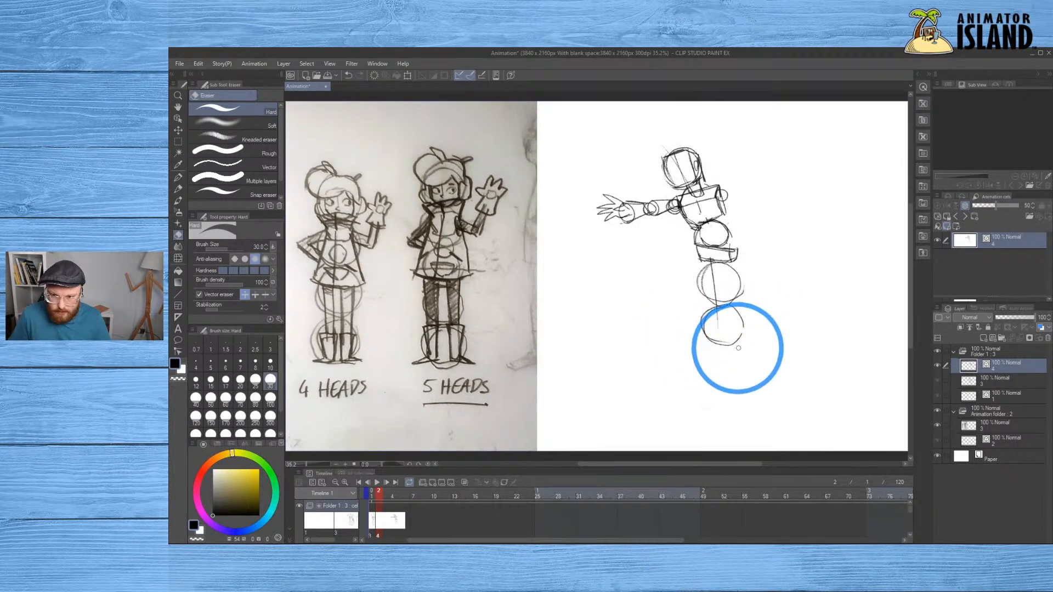
# Sketch the second arm with the Pencil, bent at an elbow circle, with a raised forearm and an open hand
pyautogui.press('b')
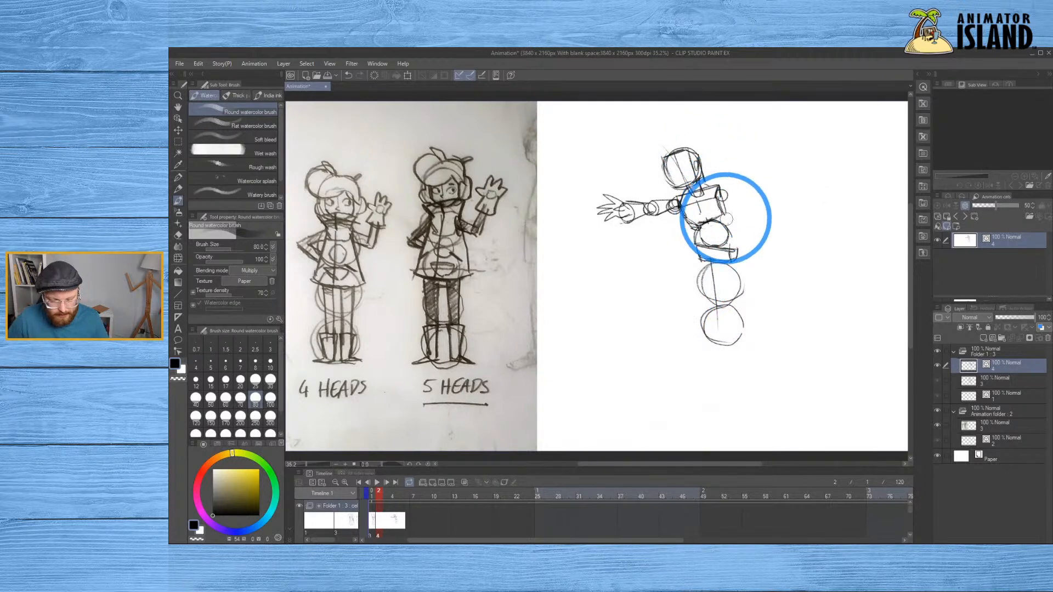
pyautogui.press('b')
pyautogui.press('b')
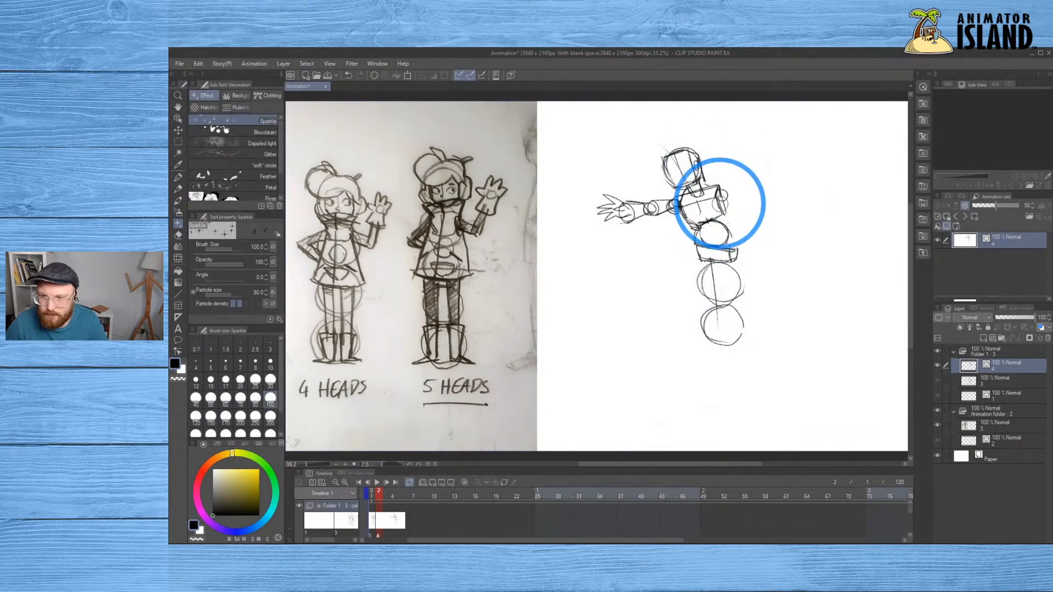
pyautogui.press('p')
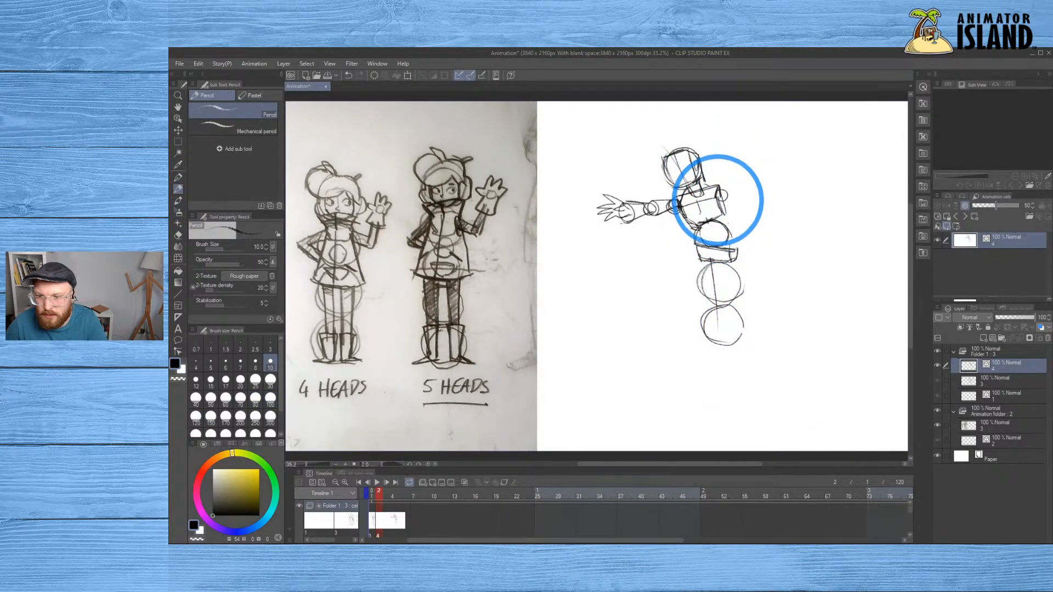
pyautogui.moveTo(737, 208); pyautogui.dragTo(734, 199)
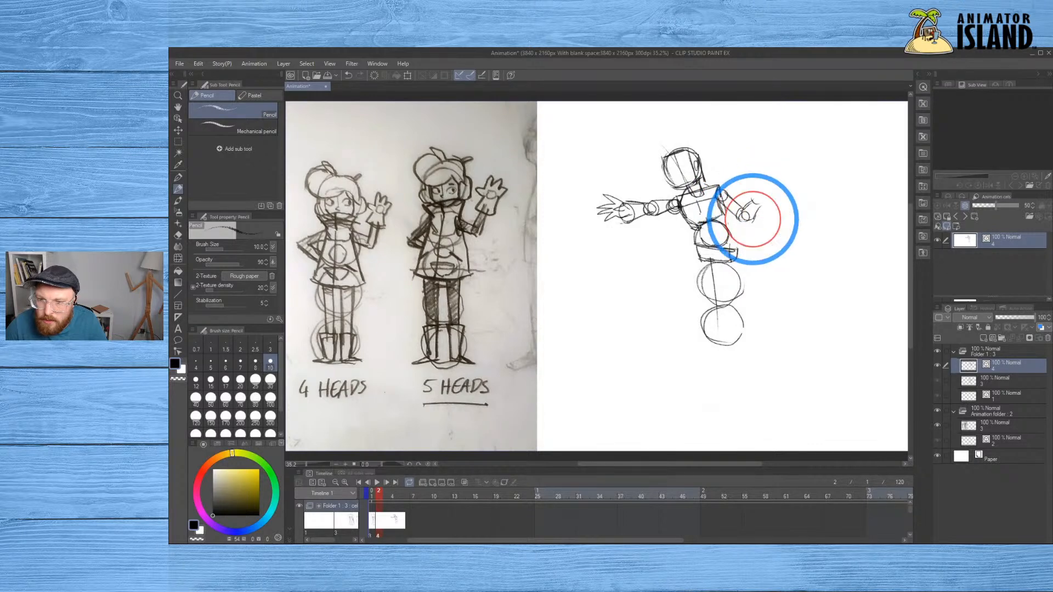
pyautogui.moveTo(758, 195); pyautogui.dragTo(764, 194)
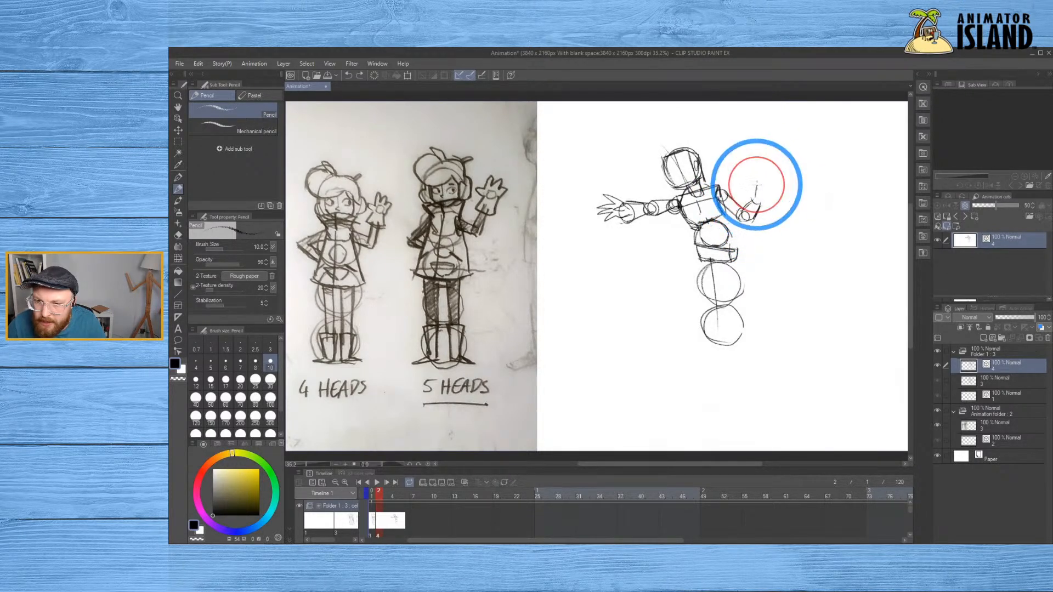
pyautogui.moveTo(756, 197); pyautogui.dragTo(770, 182)
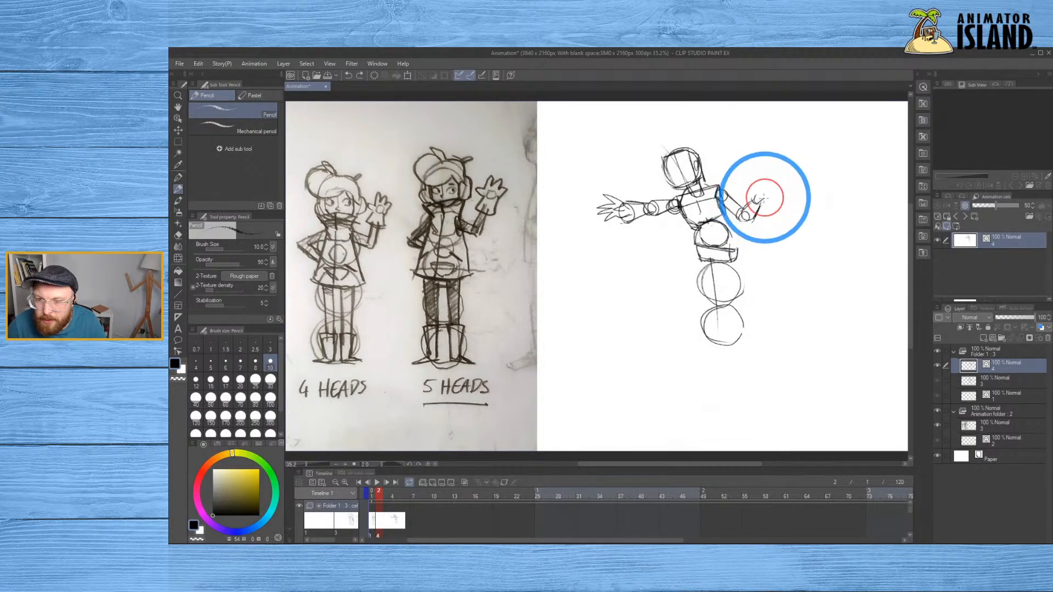
pyautogui.moveTo(755, 181); pyautogui.dragTo(765, 190)
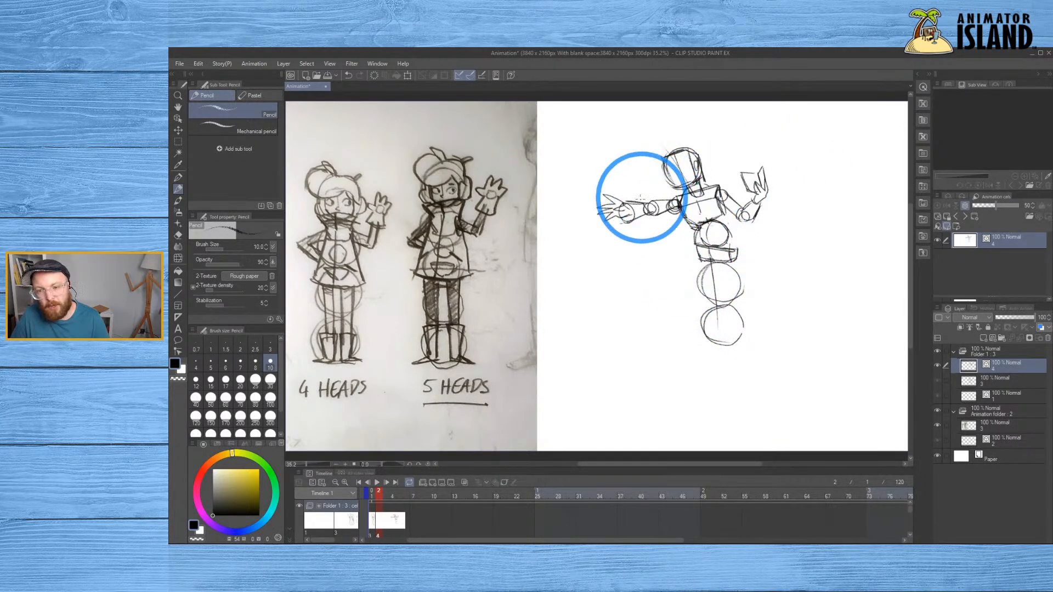
# Try looping the outstretched arm and sketching two straight legs down through the lower circles, and undo all of these strokes
pyautogui.moveTo(611, 206)
pyautogui.mouseDown()
pyautogui.moveTo(653, 183)
pyautogui.moveTo(639, 177)
pyautogui.moveTo(629, 239)
pyautogui.moveTo(644, 168)
pyautogui.moveTo(648, 197)
pyautogui.moveTo(686, 206)
pyautogui.mouseUp()
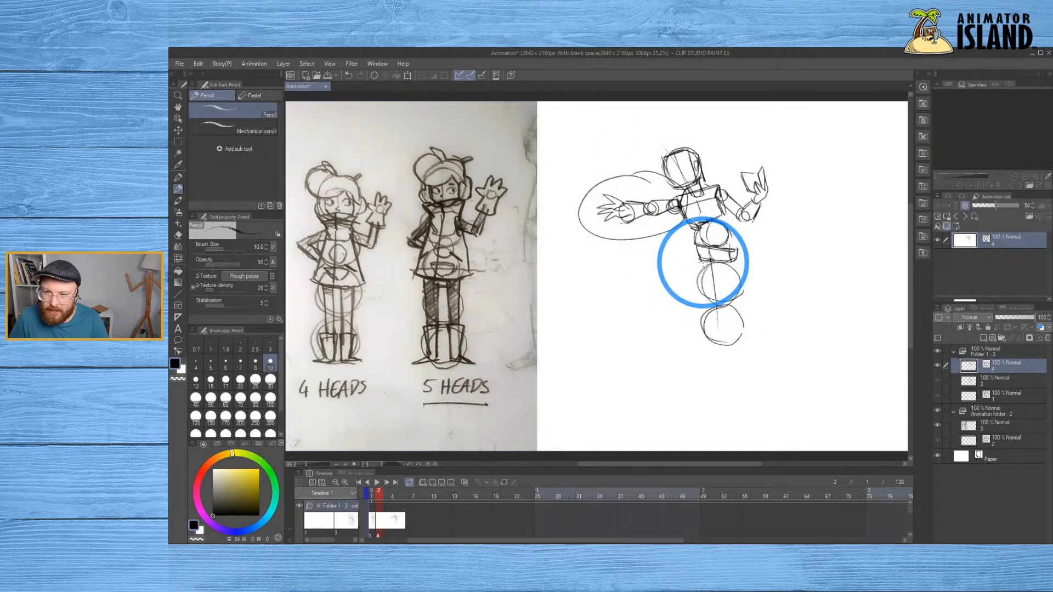
pyautogui.moveTo(679, 296); pyautogui.dragTo(707, 326)
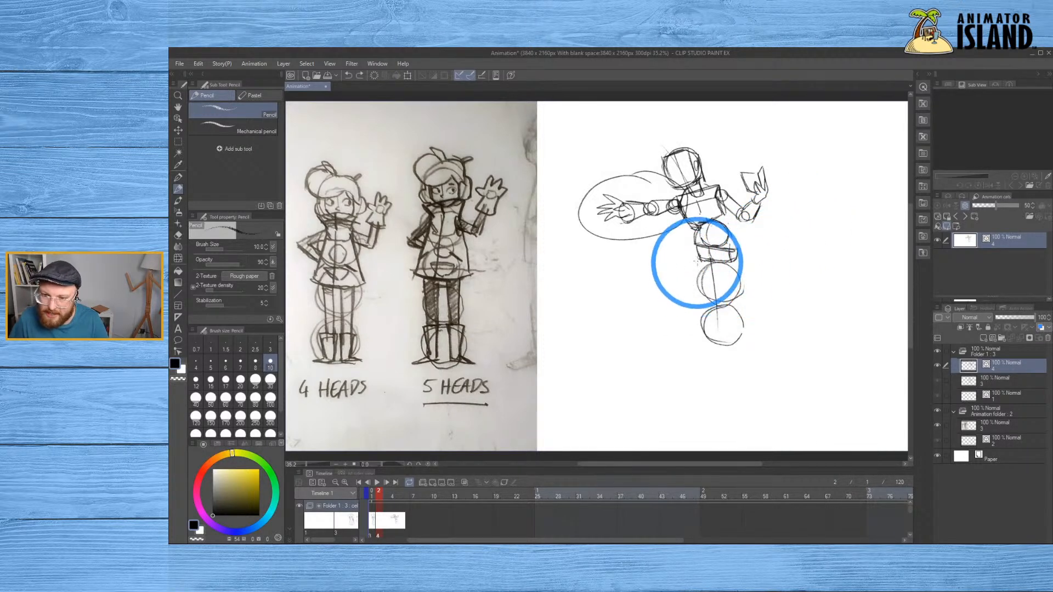
pyautogui.moveTo(725, 262); pyautogui.dragTo(731, 340)
pyautogui.moveTo(732, 262); pyautogui.dragTo(741, 336)
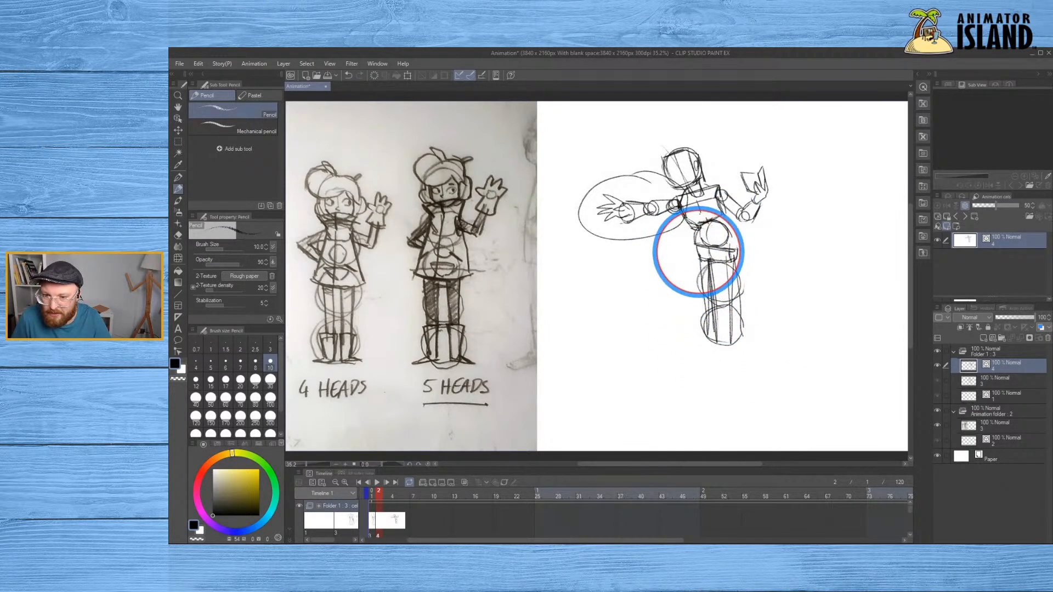
pyautogui.moveTo(696, 256)
pyautogui.mouseDown()
pyautogui.moveTo(678, 278)
pyautogui.moveTo(706, 263)
pyautogui.moveTo(679, 279)
pyautogui.moveTo(708, 324)
pyautogui.moveTo(668, 291)
pyautogui.moveTo(705, 328)
pyautogui.mouseUp()
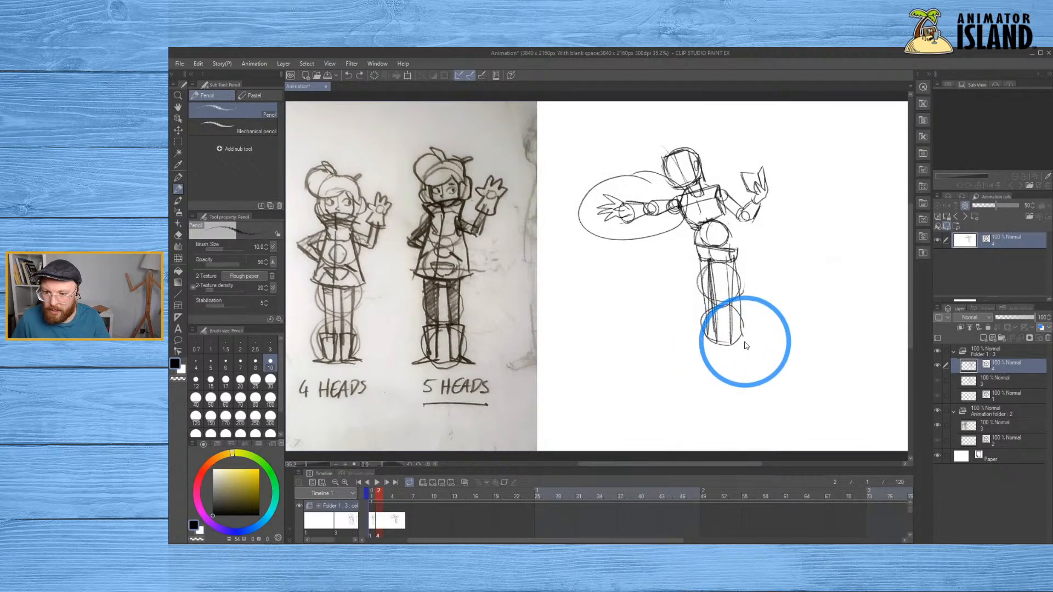
pyautogui.hotkey('ctrl', 'z')
pyautogui.hotkey('ctrl', 'z')
pyautogui.hotkey('ctrl', 'z')
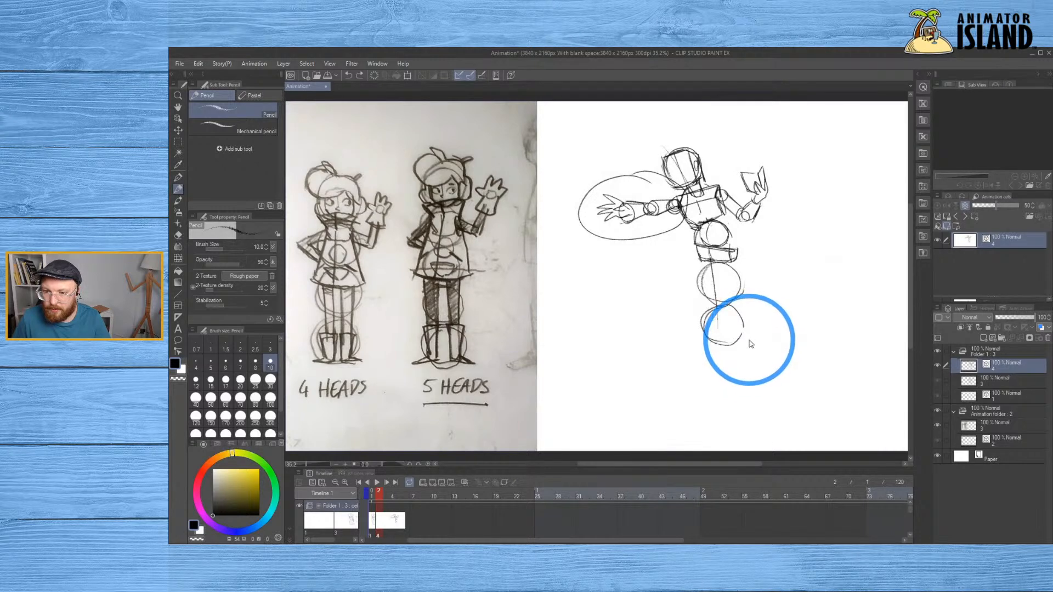
pyautogui.hotkey('ctrl', 'z')
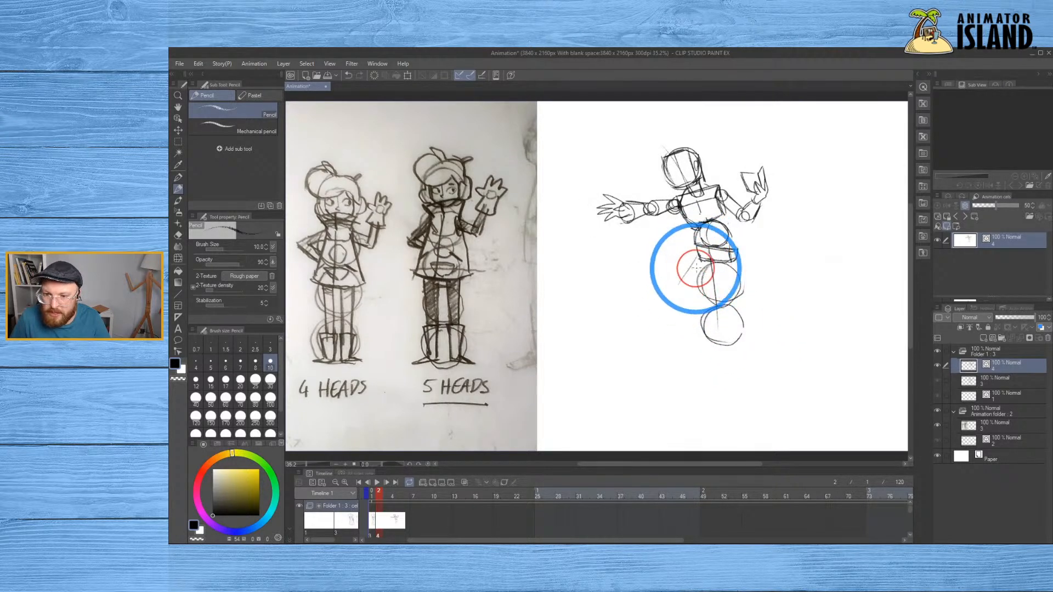
# Sketch two legs below the pelvis box with the Pencil, one bent at the knee and one stretched out diagonally
pyautogui.moveTo(698, 256); pyautogui.dragTo(686, 290)
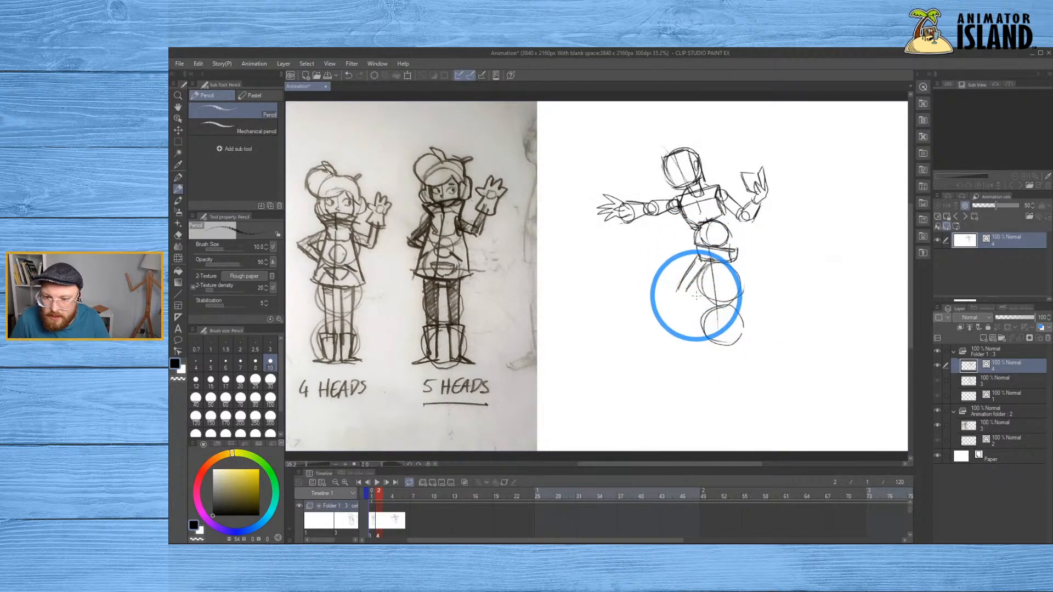
pyautogui.moveTo(691, 303); pyautogui.dragTo(705, 312)
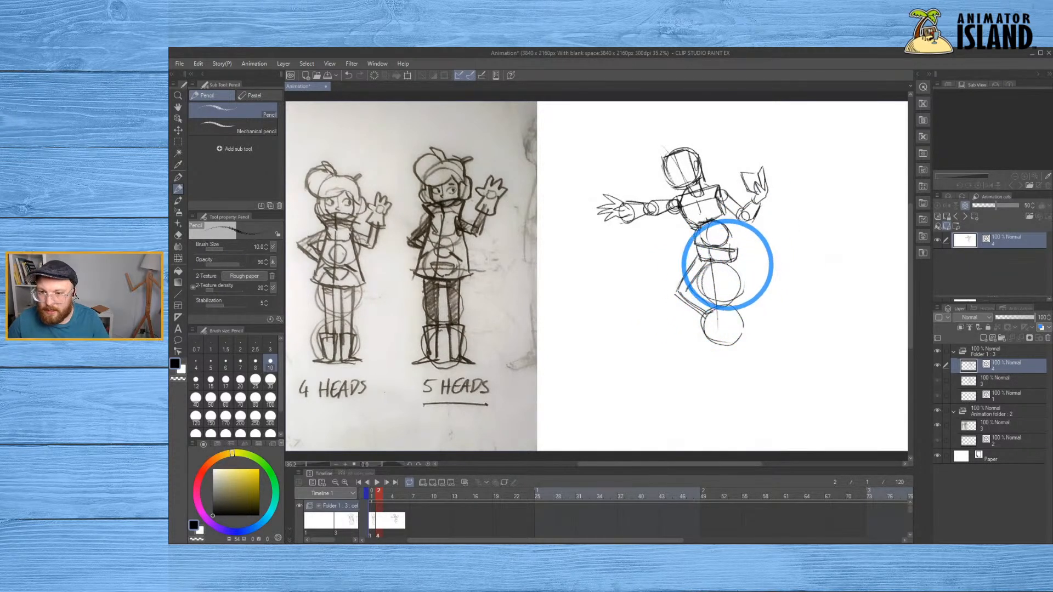
pyautogui.moveTo(760, 318); pyautogui.dragTo(764, 322)
pyautogui.moveTo(725, 258)
pyautogui.mouseDown()
pyautogui.moveTo(766, 324)
pyautogui.moveTo(742, 268)
pyautogui.moveTo(774, 329)
pyautogui.moveTo(757, 287)
pyautogui.moveTo(772, 324)
pyautogui.mouseUp()
pyautogui.moveTo(722, 263)
pyautogui.mouseDown()
pyautogui.moveTo(763, 323)
pyautogui.moveTo(738, 265)
pyautogui.moveTo(772, 326)
pyautogui.mouseUp()
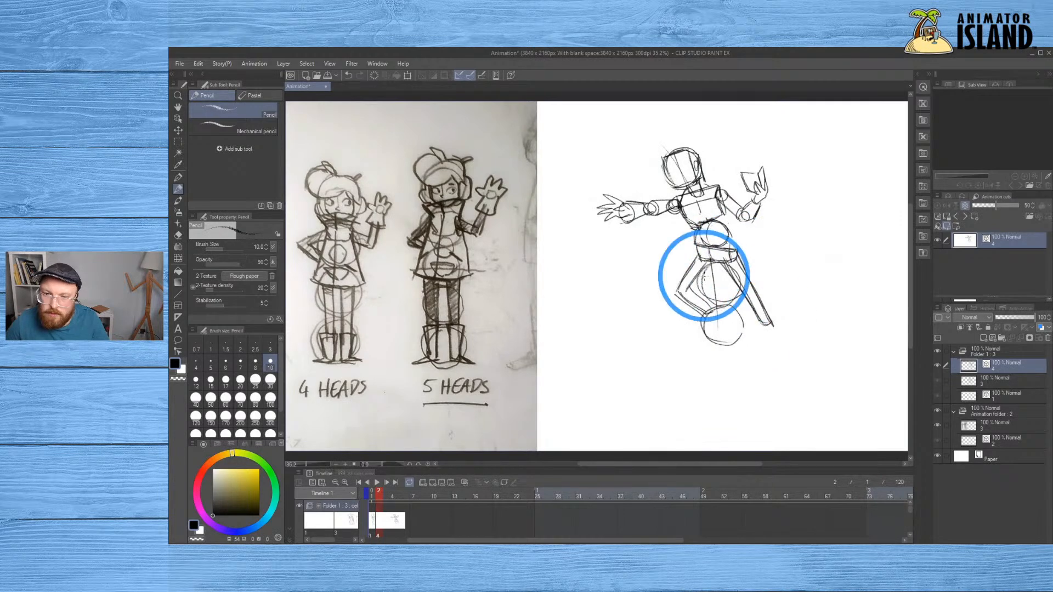
pyautogui.hotkey('ctrl', 'z')
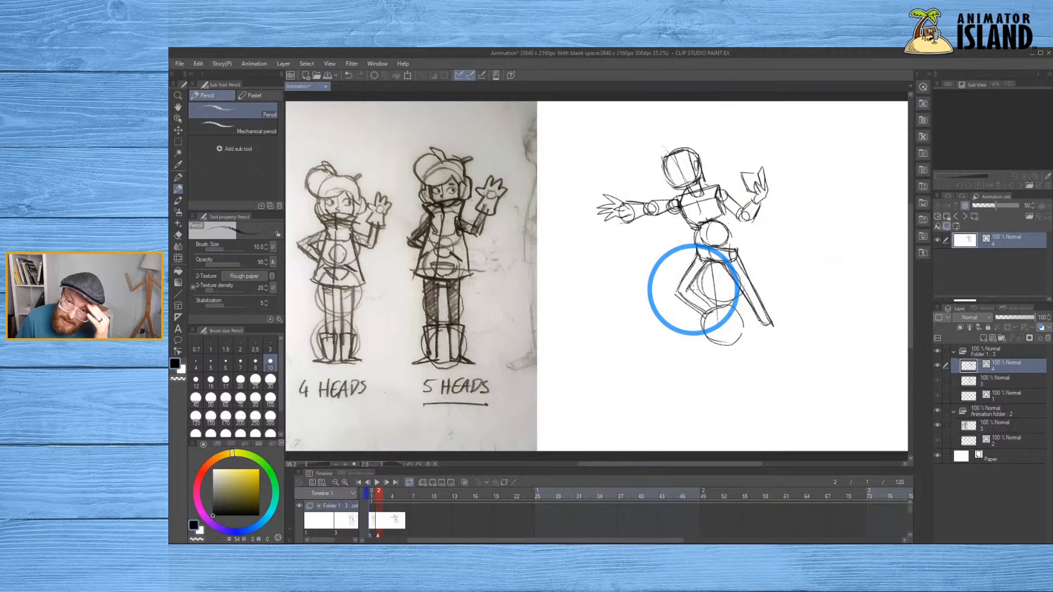
# Try rounded feet on both legs and an open hand beside the raised one, and undo these strokes
pyautogui.moveTo(690, 291)
pyautogui.mouseDown()
pyautogui.moveTo(680, 308)
pyautogui.moveTo(691, 312)
pyautogui.moveTo(696, 292)
pyautogui.moveTo(691, 327)
pyautogui.moveTo(708, 316)
pyautogui.mouseUp()
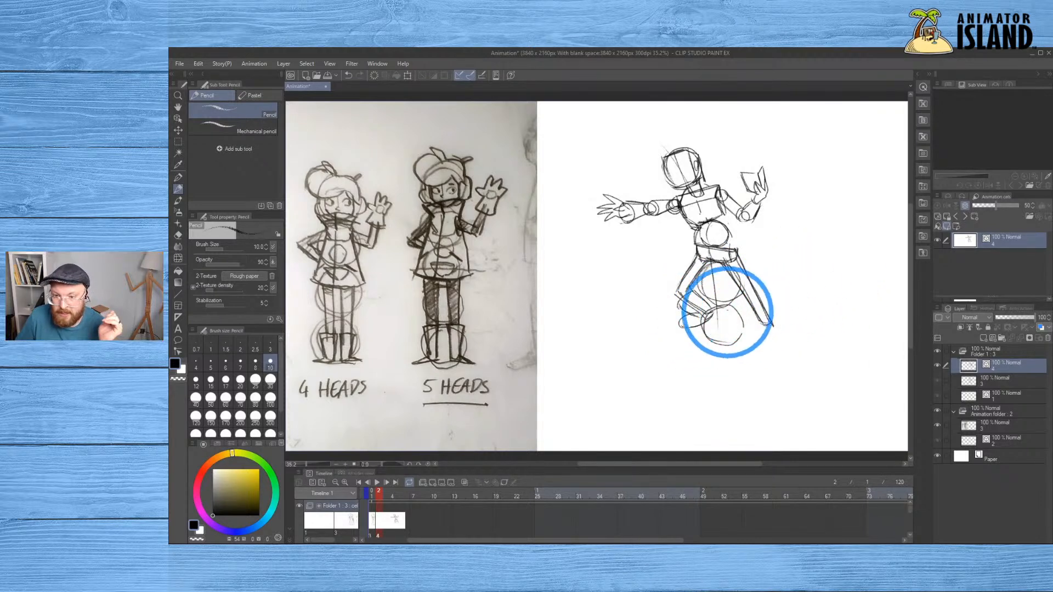
pyautogui.moveTo(760, 286)
pyautogui.mouseDown()
pyautogui.moveTo(745, 302)
pyautogui.moveTo(755, 322)
pyautogui.moveTo(764, 294)
pyautogui.moveTo(764, 333)
pyautogui.moveTo(789, 320)
pyautogui.moveTo(768, 314)
pyautogui.moveTo(781, 334)
pyautogui.mouseUp()
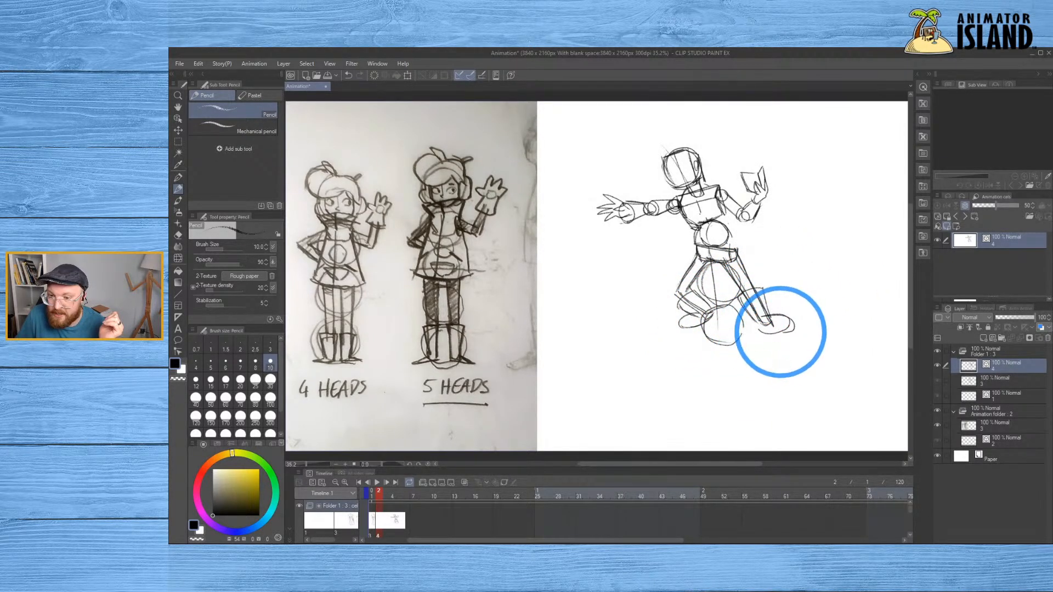
pyautogui.moveTo(775, 196)
pyautogui.mouseDown()
pyautogui.moveTo(796, 214)
pyautogui.moveTo(779, 191)
pyautogui.moveTo(788, 177)
pyautogui.moveTo(795, 198)
pyautogui.mouseUp()
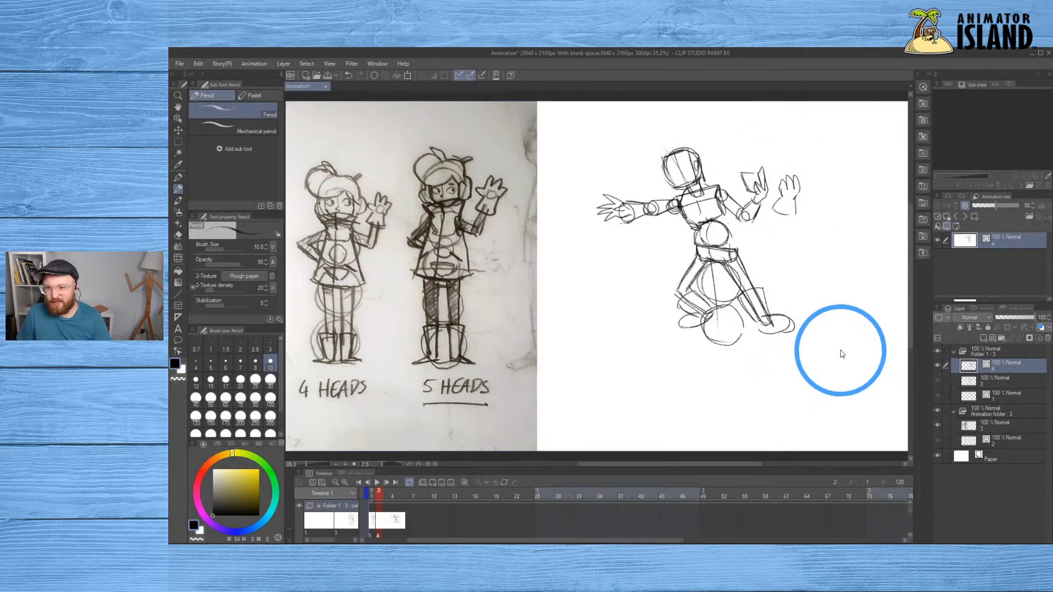
pyautogui.hotkey('ctrl', 'z')
pyautogui.hotkey('ctrl', 'z')
pyautogui.hotkey('ctrl', 'z')
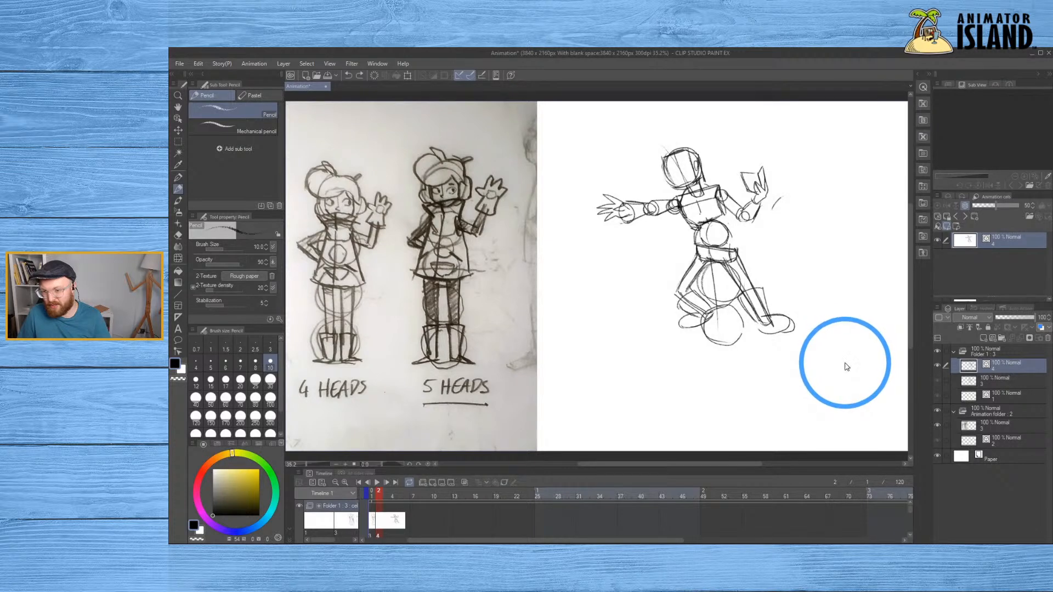
pyautogui.hotkey('ctrl', 'z')
pyautogui.hotkey('ctrl', 'z')
pyautogui.hotkey('ctrl', 'z')
pyautogui.hotkey('ctrl', 'z')
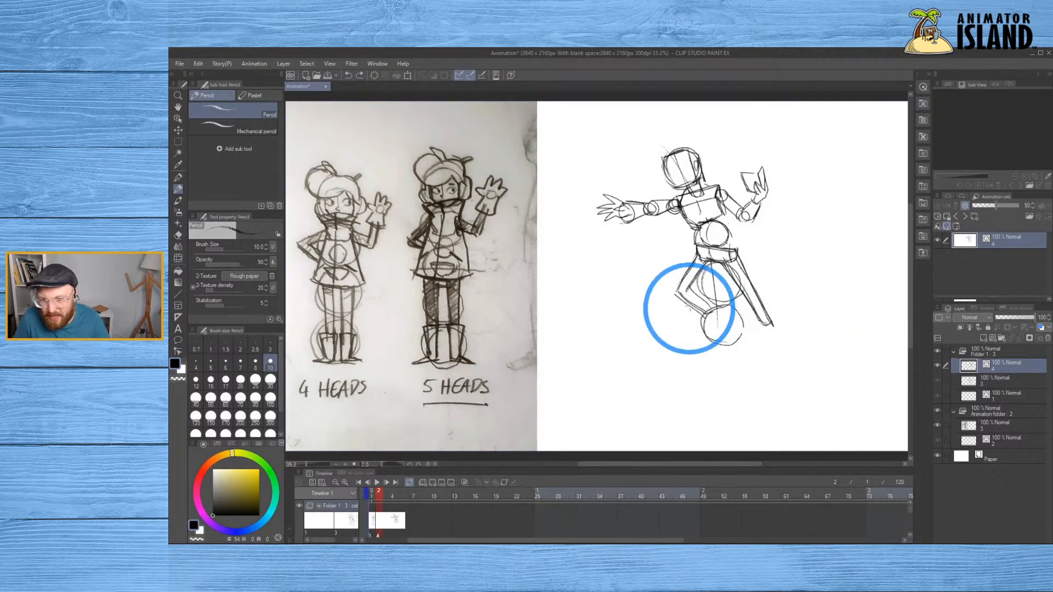
# Sketch pointed feet at the ends of the bent leg and the outstretched leg
pyautogui.moveTo(695, 293)
pyautogui.mouseDown()
pyautogui.moveTo(704, 317)
pyautogui.moveTo(704, 301)
pyautogui.moveTo(694, 325)
pyautogui.moveTo(702, 316)
pyautogui.moveTo(681, 323)
pyautogui.moveTo(714, 322)
pyautogui.moveTo(697, 325)
pyautogui.moveTo(724, 310)
pyautogui.moveTo(696, 290)
pyautogui.moveTo(716, 314)
pyautogui.moveTo(744, 310)
pyautogui.moveTo(742, 297)
pyautogui.moveTo(761, 291)
pyautogui.moveTo(750, 307)
pyautogui.moveTo(745, 297)
pyautogui.moveTo(762, 292)
pyautogui.moveTo(749, 309)
pyautogui.moveTo(743, 302)
pyautogui.moveTo(762, 327)
pyautogui.mouseUp()
pyautogui.hotkey('ctrl', 'z')
pyautogui.moveTo(762, 291)
pyautogui.mouseDown()
pyautogui.moveTo(774, 327)
pyautogui.moveTo(767, 309)
pyautogui.moveTo(758, 328)
pyautogui.moveTo(796, 340)
pyautogui.moveTo(770, 321)
pyautogui.moveTo(795, 341)
pyautogui.mouseUp()
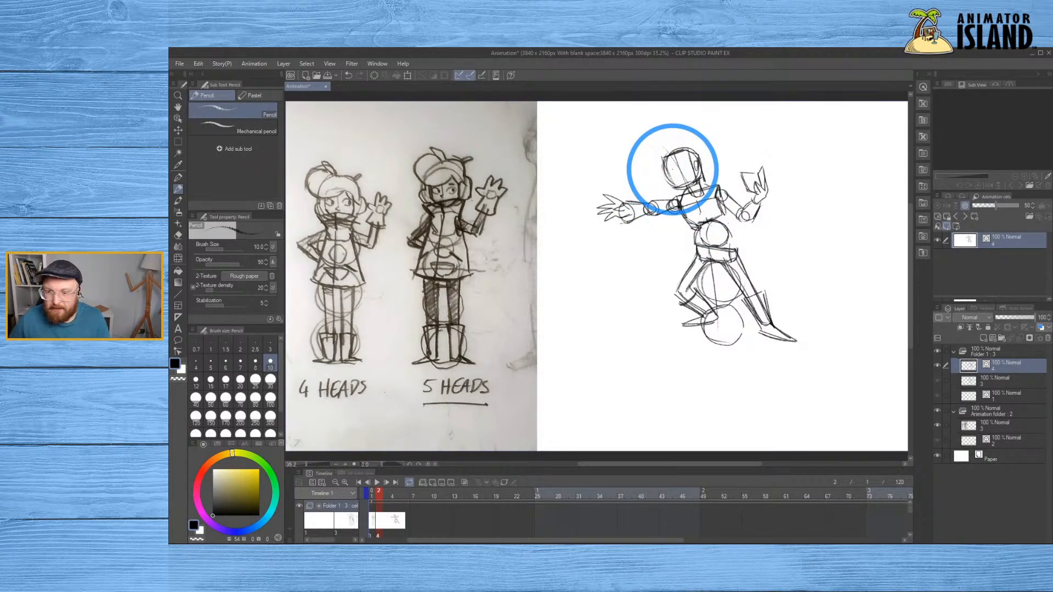
# Sketch a tilted eye guideline across the head circle
pyautogui.scroll(2, 672, 169)
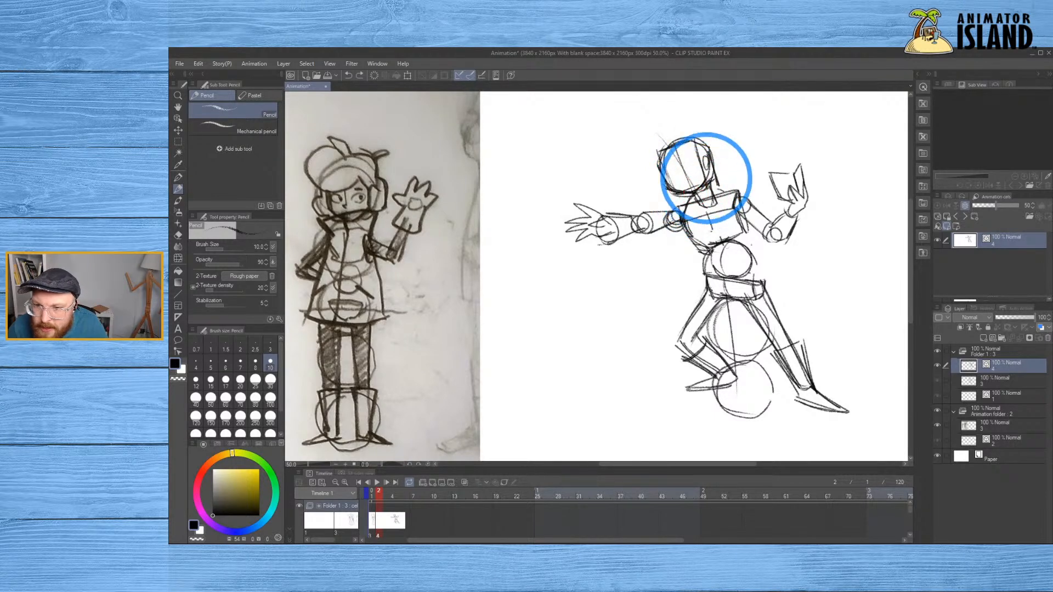
pyautogui.hotkey('ctrl', 'z')
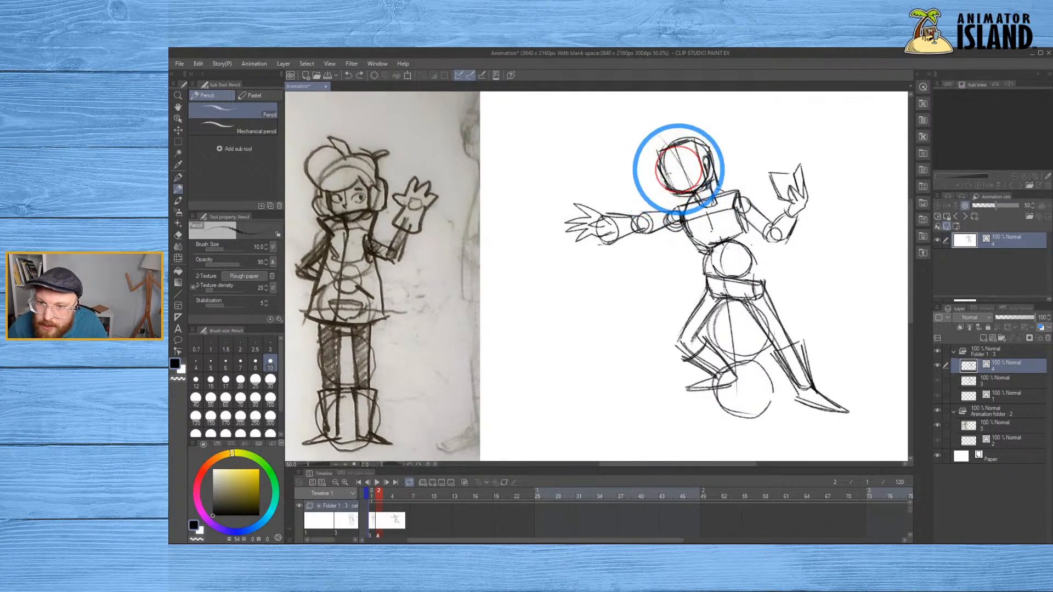
pyautogui.moveTo(665, 176); pyautogui.dragTo(717, 154)
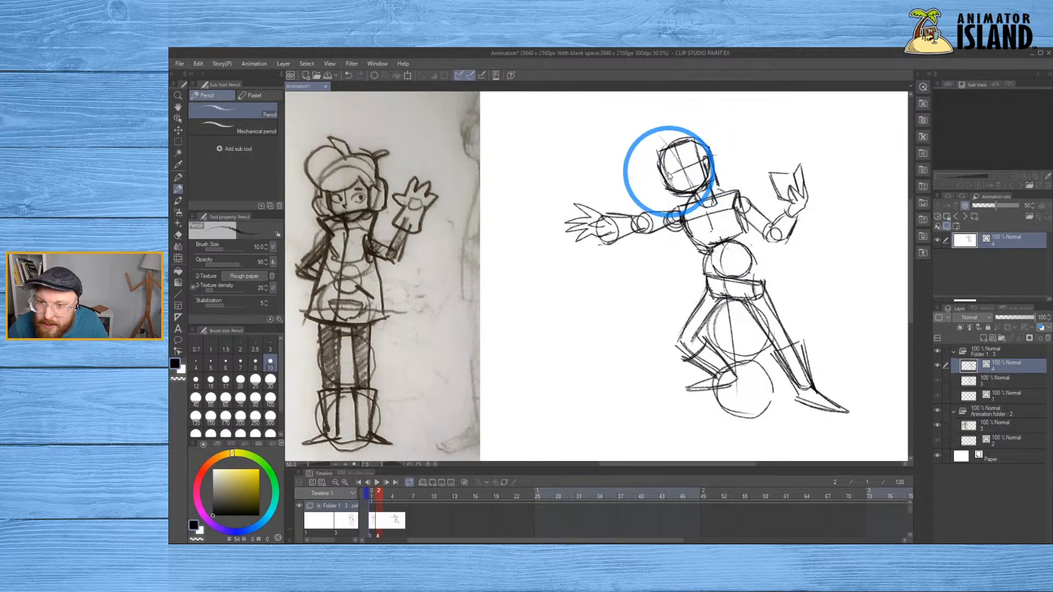
# Sketch the eyes, eyebrows, nose and mouth along the head's guidelines, undoing the first attempt at the face
pyautogui.moveTo(663, 174)
pyautogui.mouseDown()
pyautogui.moveTo(723, 154)
pyautogui.moveTo(685, 174)
pyautogui.mouseUp()
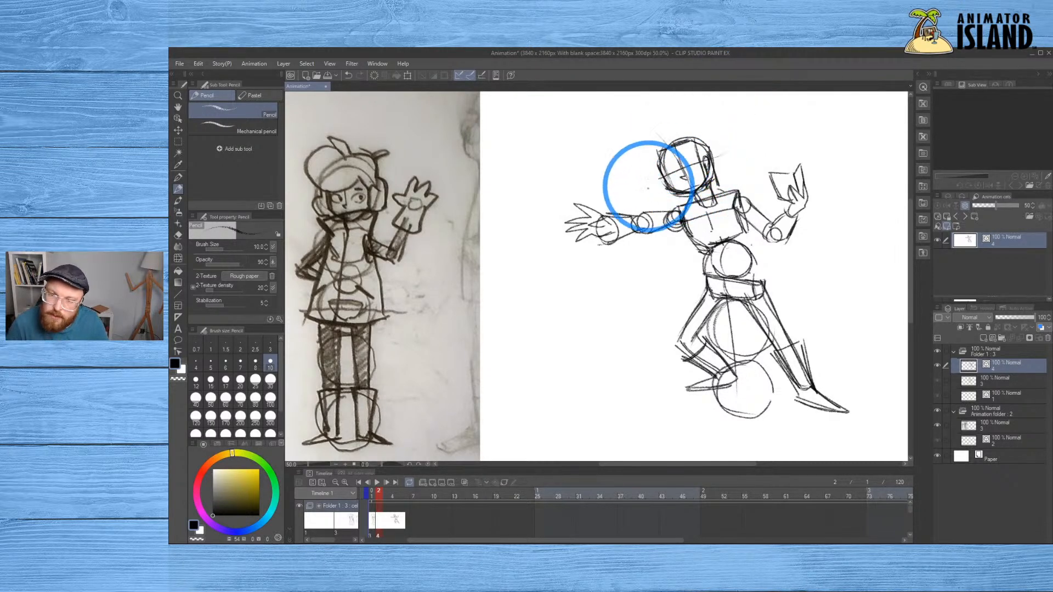
pyautogui.moveTo(679, 177); pyautogui.dragTo(673, 172)
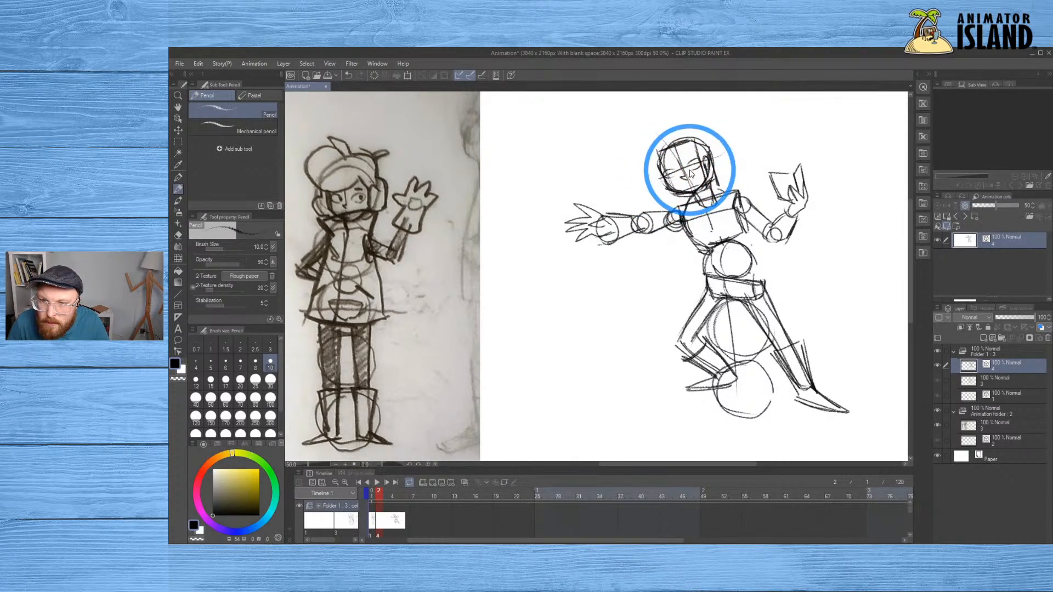
pyautogui.moveTo(670, 148); pyautogui.dragTo(669, 146)
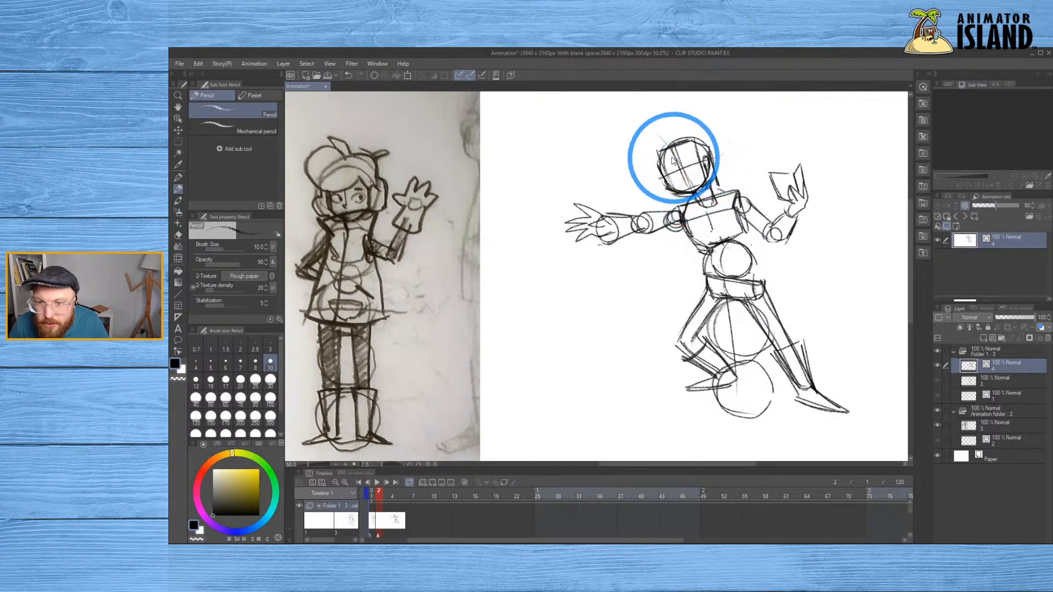
pyautogui.moveTo(676, 176); pyautogui.dragTo(681, 180)
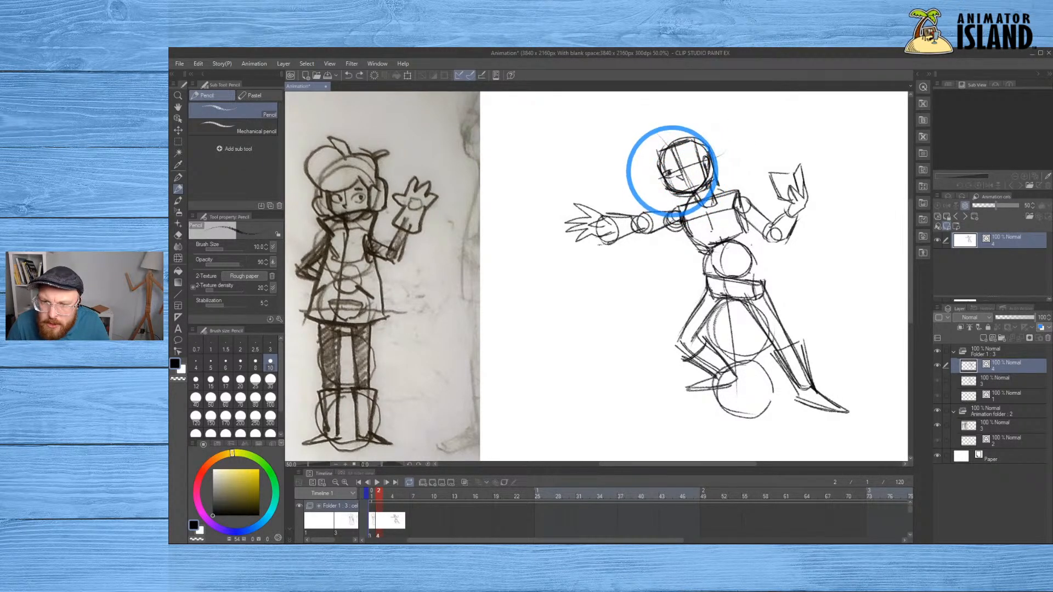
pyautogui.moveTo(689, 171); pyautogui.dragTo(669, 167)
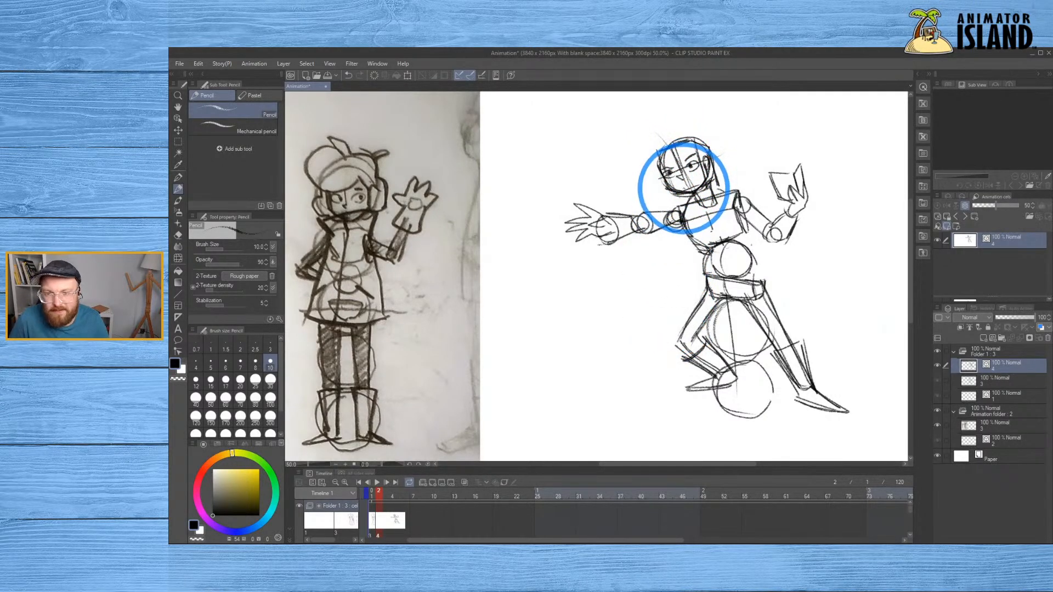
pyautogui.moveTo(685, 187); pyautogui.dragTo(682, 186)
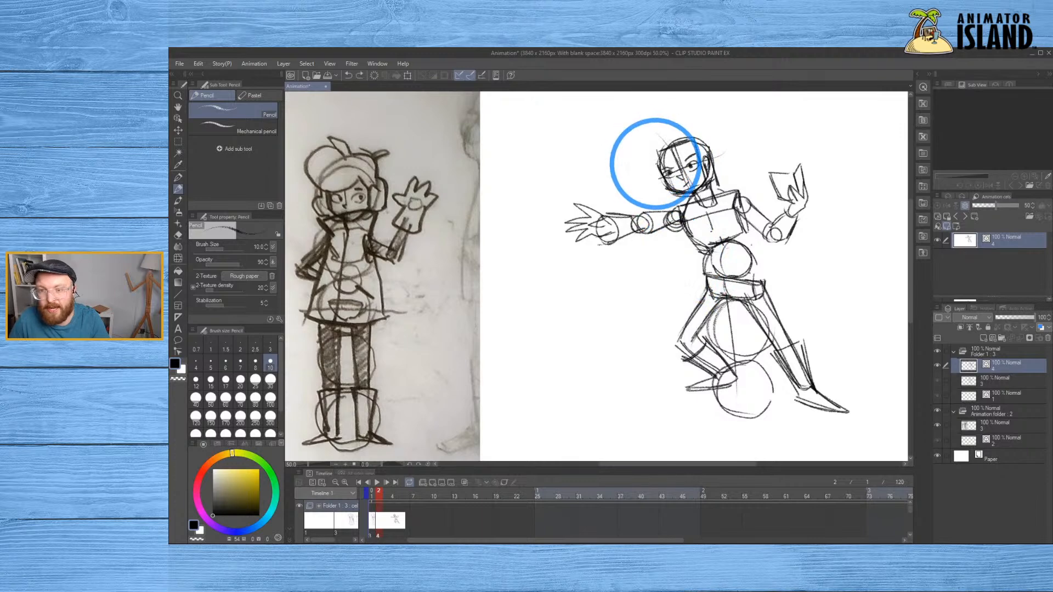
# Sketch a large round bun overlapping the upper back of the head, discarding the first attempts at its shape
pyautogui.moveTo(630, 180)
pyautogui.mouseDown()
pyautogui.moveTo(670, 187)
pyautogui.moveTo(628, 147)
pyautogui.moveTo(675, 155)
pyautogui.moveTo(650, 154)
pyautogui.moveTo(624, 125)
pyautogui.moveTo(627, 158)
pyautogui.moveTo(676, 147)
pyautogui.moveTo(654, 113)
pyautogui.moveTo(618, 147)
pyautogui.moveTo(649, 166)
pyautogui.moveTo(670, 138)
pyautogui.moveTo(665, 126)
pyautogui.moveTo(648, 136)
pyautogui.moveTo(653, 124)
pyautogui.moveTo(640, 119)
pyautogui.moveTo(629, 142)
pyautogui.moveTo(672, 160)
pyautogui.moveTo(680, 129)
pyautogui.moveTo(648, 119)
pyautogui.moveTo(634, 127)
pyautogui.moveTo(661, 165)
pyautogui.moveTo(681, 136)
pyautogui.moveTo(651, 110)
pyautogui.moveTo(622, 128)
pyautogui.moveTo(639, 167)
pyautogui.moveTo(673, 153)
pyautogui.moveTo(677, 120)
pyautogui.moveTo(627, 148)
pyautogui.moveTo(669, 161)
pyautogui.moveTo(675, 132)
pyautogui.moveTo(643, 113)
pyautogui.moveTo(616, 148)
pyautogui.moveTo(661, 165)
pyautogui.moveTo(662, 145)
pyautogui.moveTo(637, 163)
pyautogui.moveTo(677, 147)
pyautogui.moveTo(654, 113)
pyautogui.moveTo(621, 142)
pyautogui.moveTo(669, 154)
pyautogui.moveTo(652, 162)
pyautogui.moveTo(674, 147)
pyautogui.moveTo(658, 115)
pyautogui.mouseUp()
pyautogui.hotkey('ctrl', 'z')
pyautogui.hotkey('ctrl', 'z')
pyautogui.hotkey('ctrl', 'z')
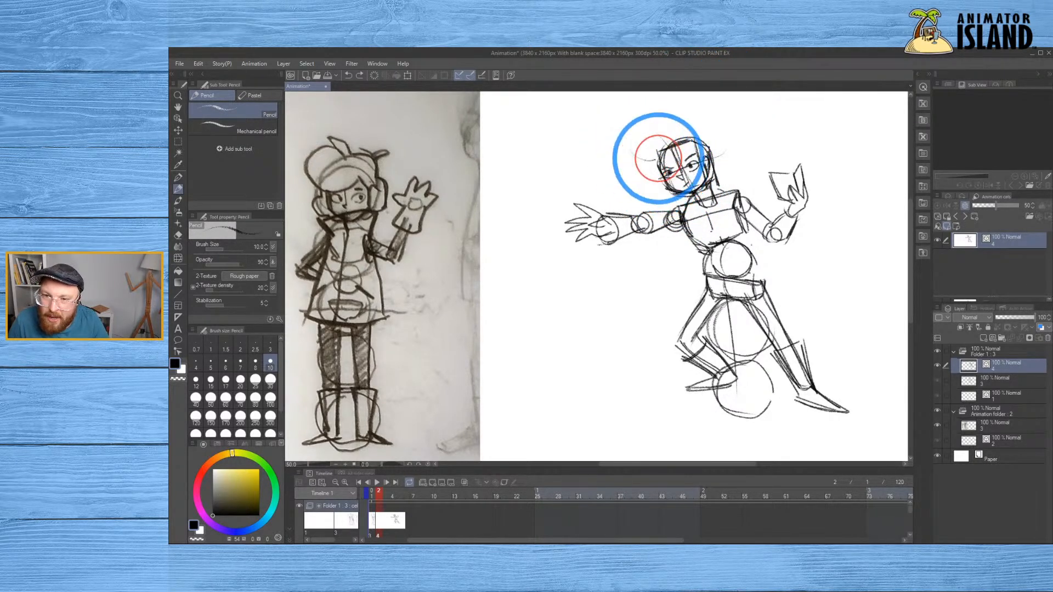
pyautogui.moveTo(653, 163); pyautogui.dragTo(660, 164)
pyautogui.moveTo(676, 140); pyautogui.dragTo(671, 124)
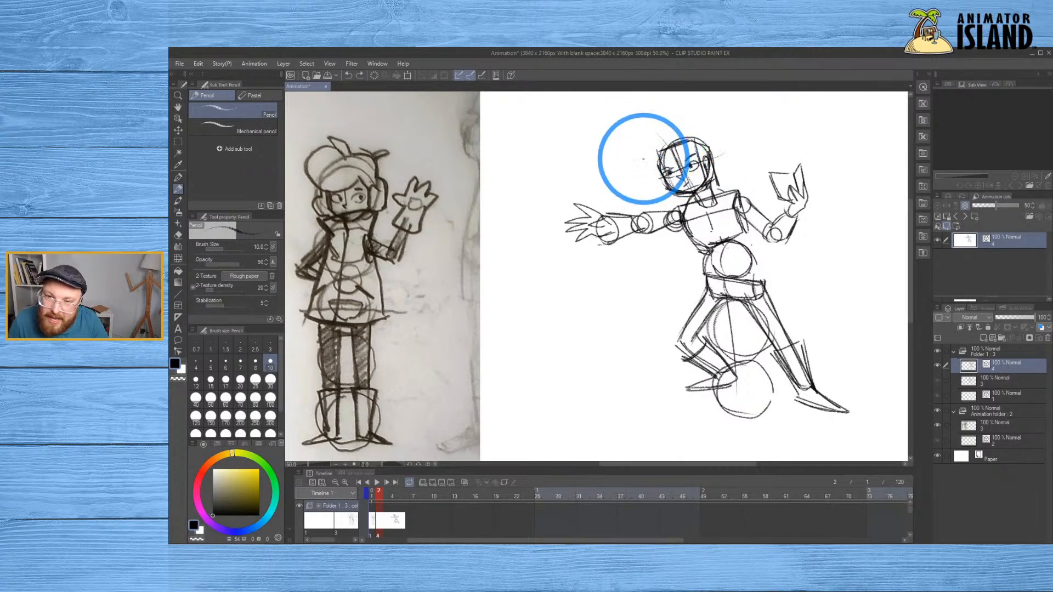
pyautogui.moveTo(677, 144)
pyautogui.mouseDown()
pyautogui.moveTo(643, 123)
pyautogui.moveTo(646, 164)
pyautogui.mouseUp()
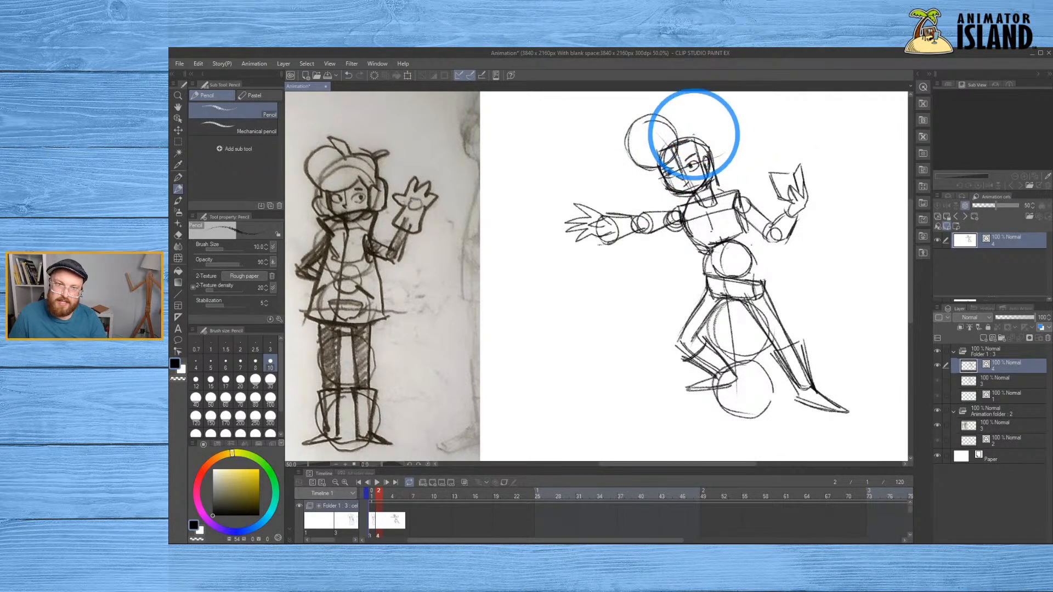
# Sketch the hairline across the forehead and a pointed leaf-like tuft on the bun, and darken the bun's edge
pyautogui.hotkey('ctrl', 'z')
pyautogui.moveTo(662, 168); pyautogui.dragTo(658, 168)
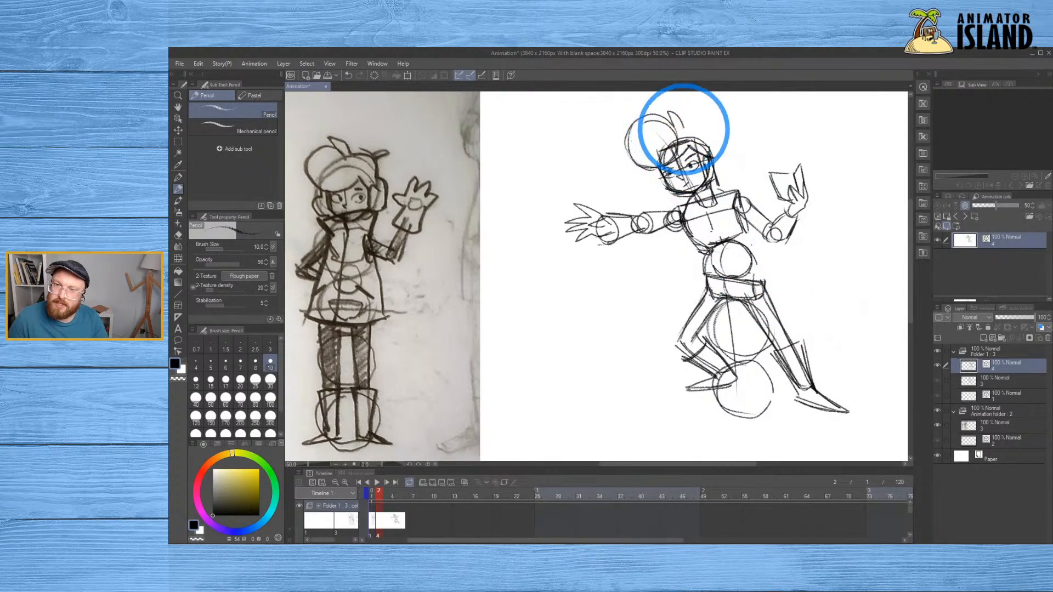
pyautogui.hotkey('ctrl', 'z')
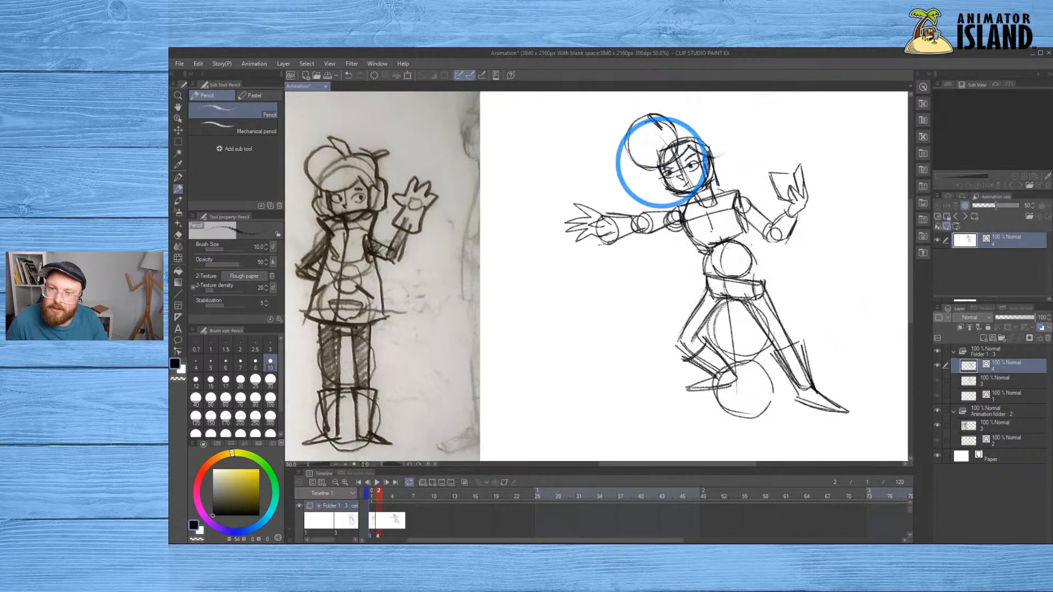
pyautogui.hotkey('ctrl', 'z')
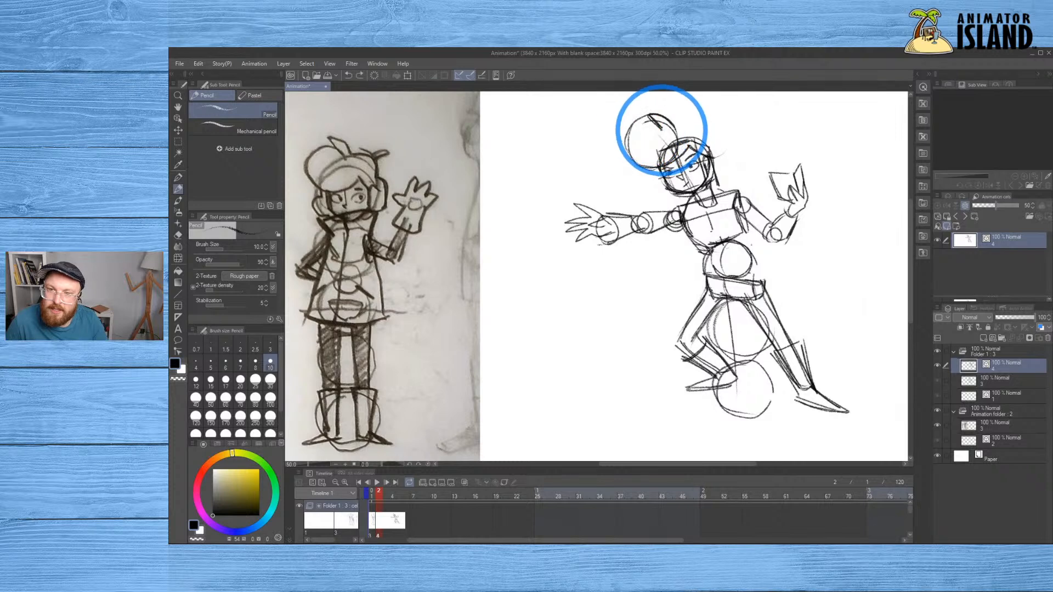
pyautogui.moveTo(649, 125)
pyautogui.mouseDown()
pyautogui.moveTo(626, 150)
pyautogui.moveTo(635, 127)
pyautogui.moveTo(637, 162)
pyautogui.moveTo(630, 127)
pyautogui.moveTo(650, 170)
pyautogui.moveTo(675, 159)
pyautogui.mouseUp()
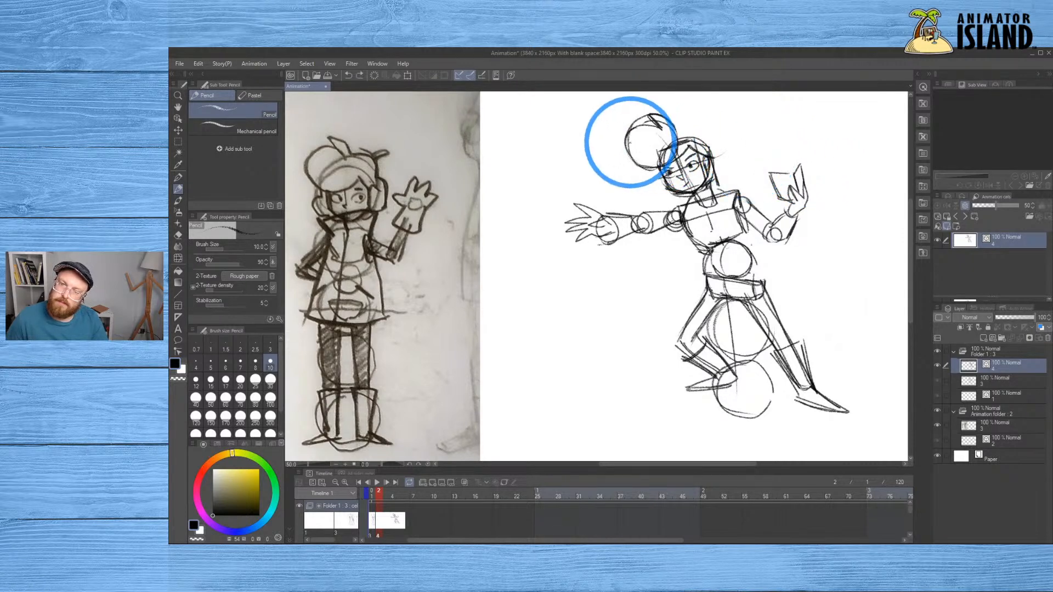
pyautogui.moveTo(625, 134)
pyautogui.mouseDown()
pyautogui.moveTo(630, 162)
pyautogui.moveTo(663, 169)
pyautogui.mouseUp()
pyautogui.hotkey('ctrl', 'z')
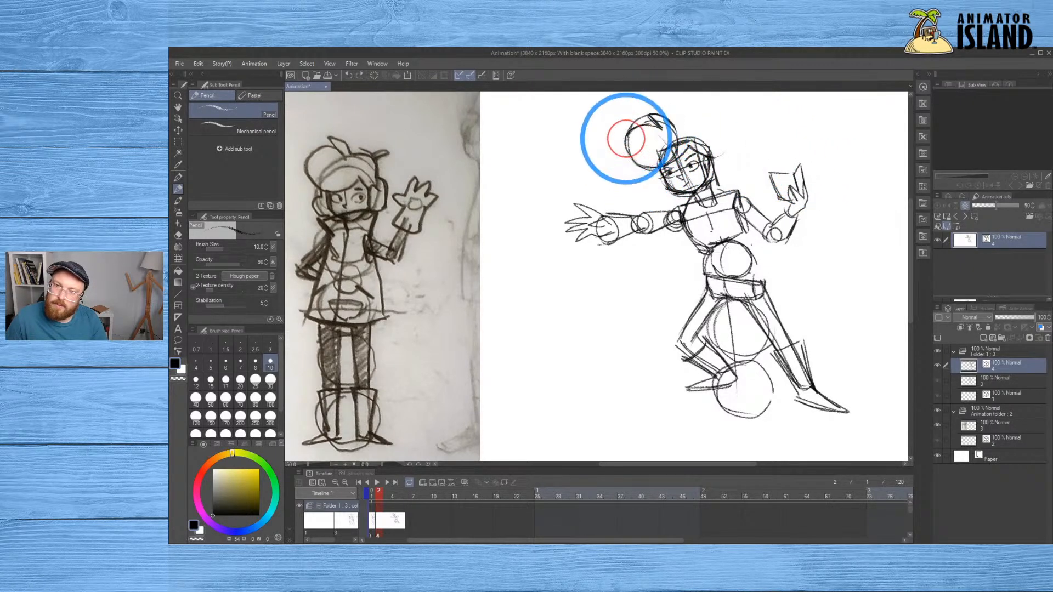
# Clean up the bun's outline around the tuft and sketch a raised hair contour above the crown of the head
pyautogui.moveTo(651, 126); pyautogui.dragTo(660, 128)
pyautogui.press('e')
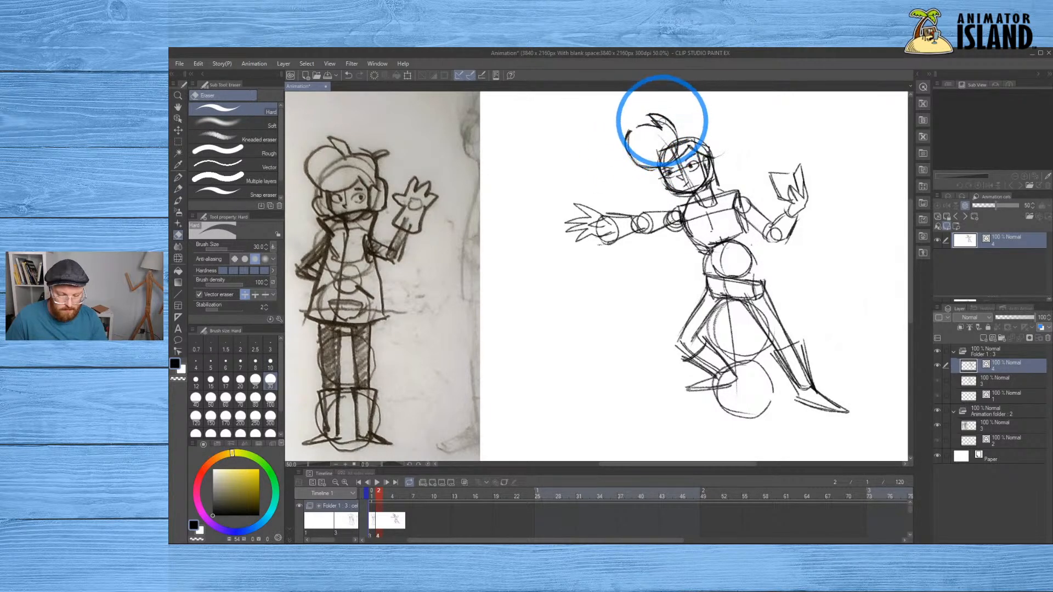
pyautogui.press('b')
pyautogui.press('b')
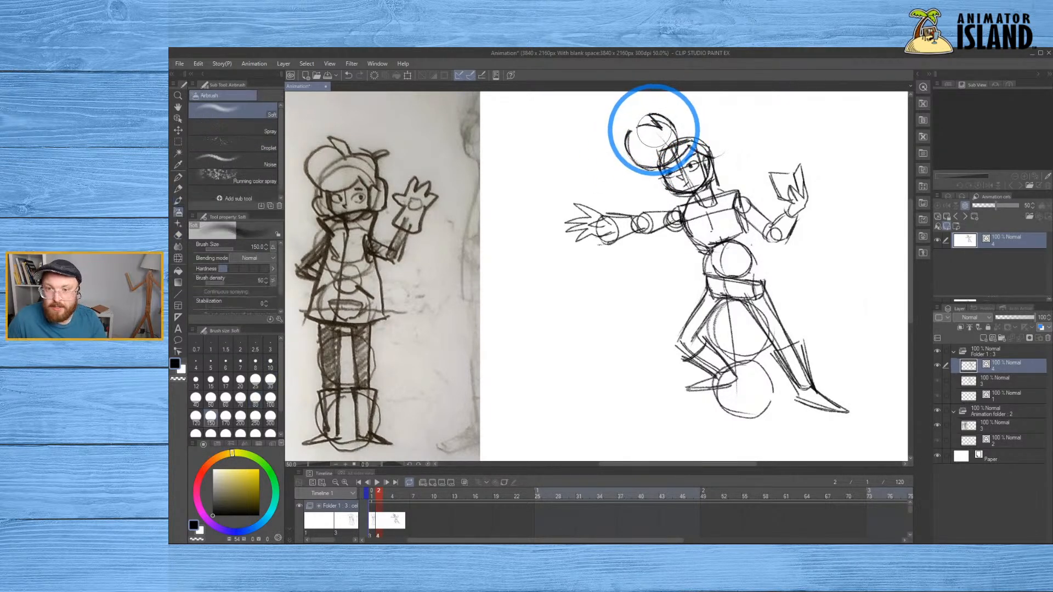
pyautogui.press('p')
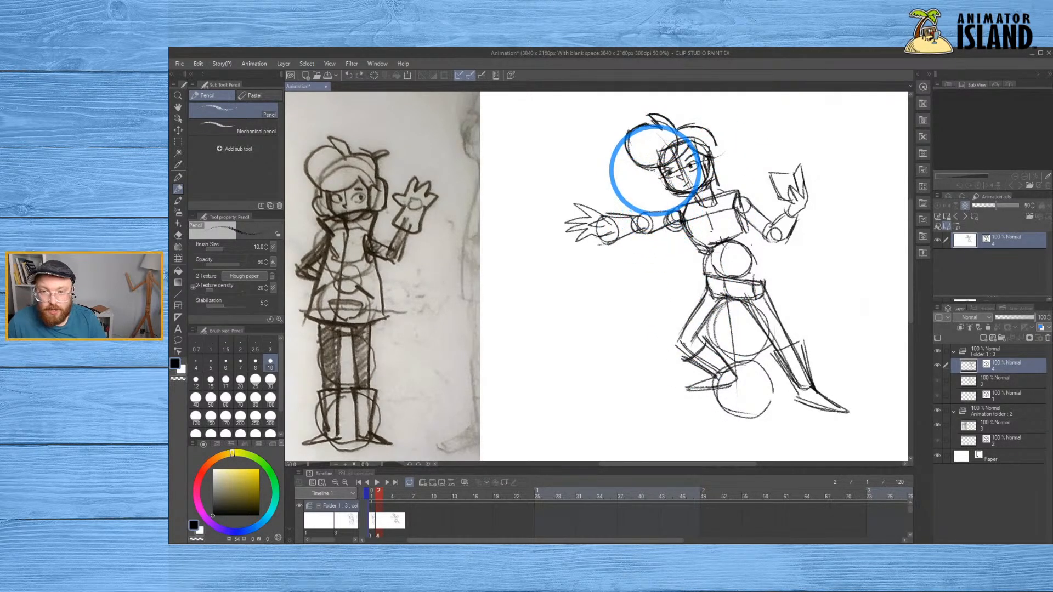
# Try puffy side hair around both sides of the face and a curved neckline on the chest, and undo these strokes
pyautogui.moveTo(682, 205)
pyautogui.mouseDown()
pyautogui.moveTo(713, 222)
pyautogui.moveTo(741, 192)
pyautogui.moveTo(743, 173)
pyautogui.moveTo(717, 148)
pyautogui.mouseUp()
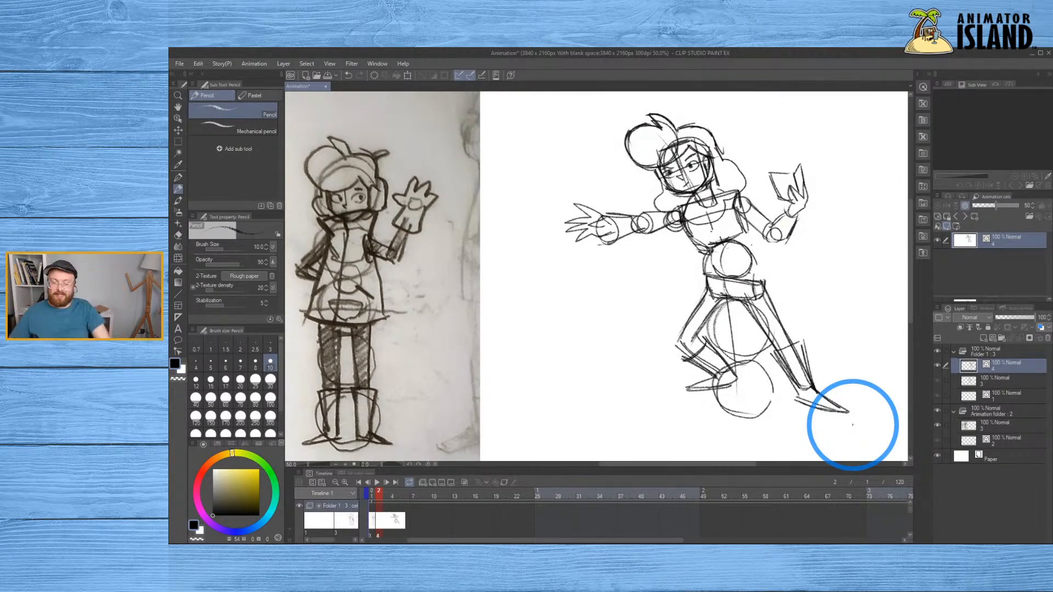
pyautogui.hotkey('ctrl', 'z')
pyautogui.hotkey('ctrl', 'z')
pyautogui.hotkey('ctrl', 'z')
pyautogui.hotkey('ctrl', 'z')
pyautogui.hotkey('ctrl', 'z')
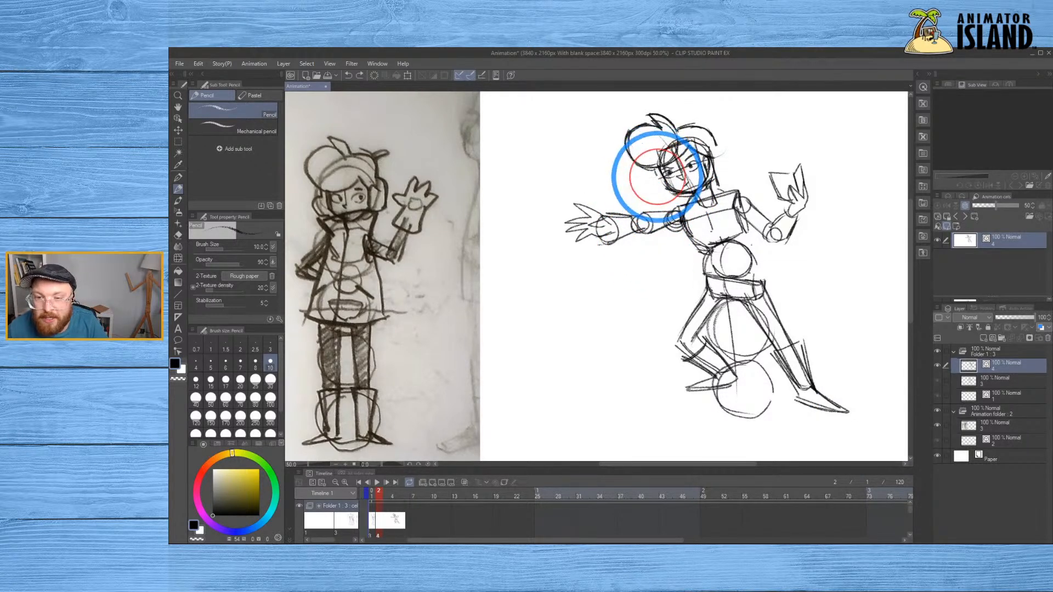
# Sketch puffy side hair beside the cheek and under the chin on the outstretched arm's side, discarding the first attempts
pyautogui.moveTo(655, 168); pyautogui.dragTo(656, 190)
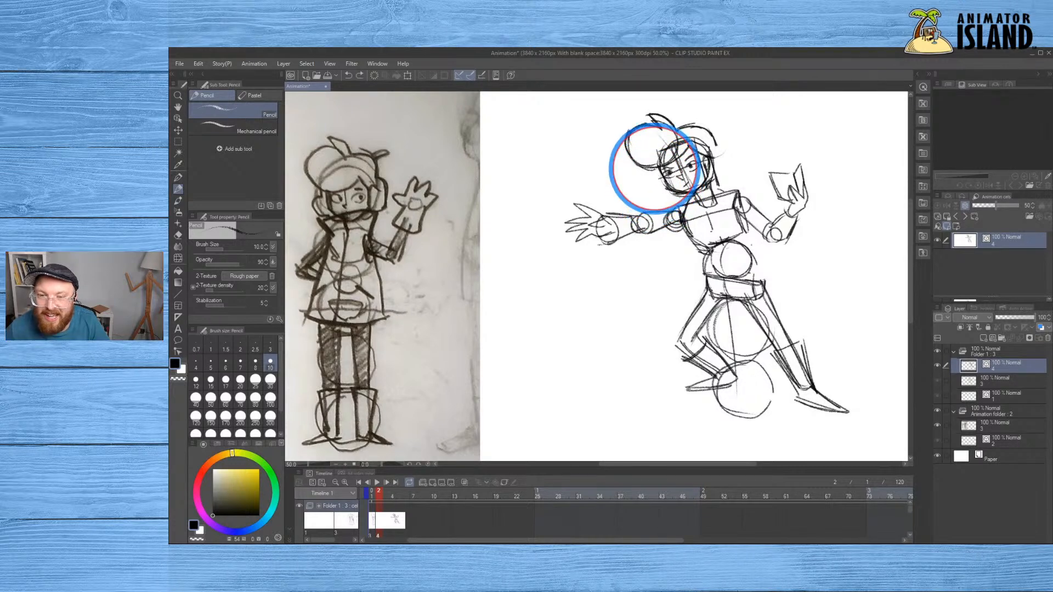
pyautogui.moveTo(655, 175)
pyautogui.mouseDown()
pyautogui.moveTo(658, 195)
pyautogui.moveTo(651, 177)
pyautogui.moveTo(677, 199)
pyautogui.mouseUp()
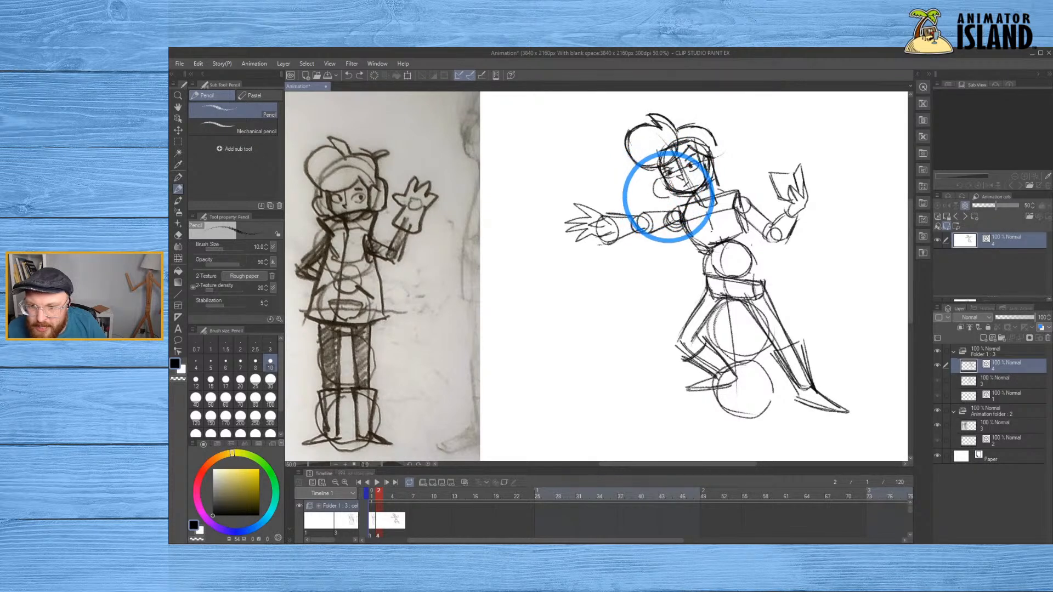
pyautogui.hotkey('ctrl', 'z')
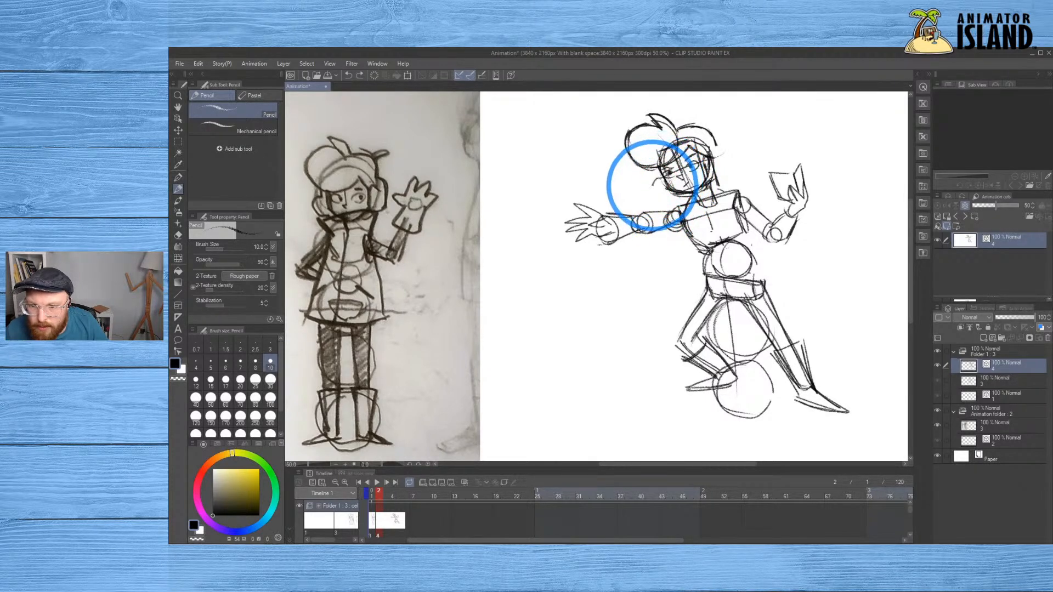
pyautogui.hotkey('ctrl', 'z')
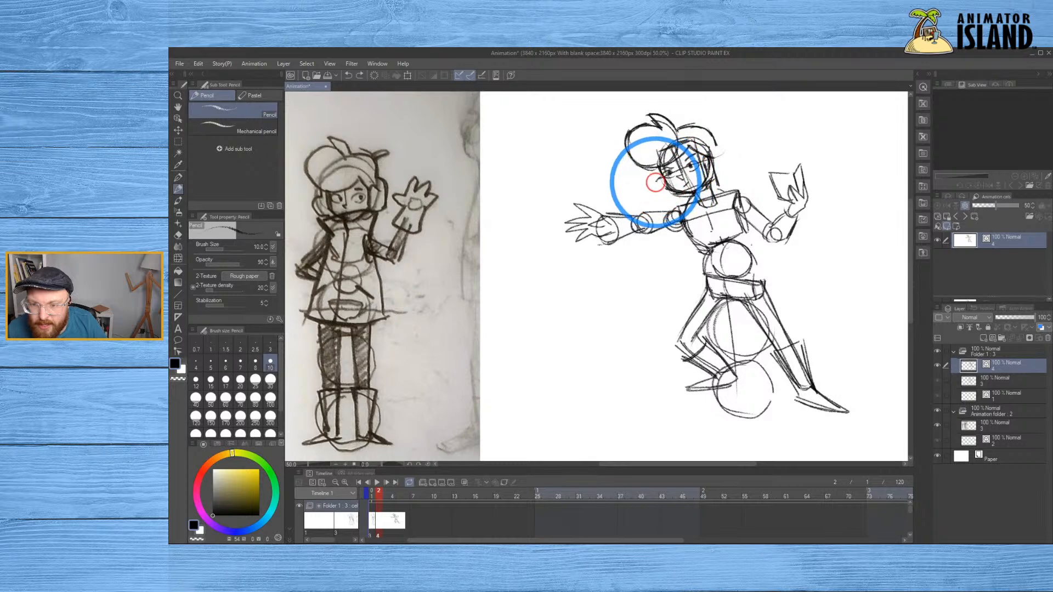
pyautogui.click(655, 193)
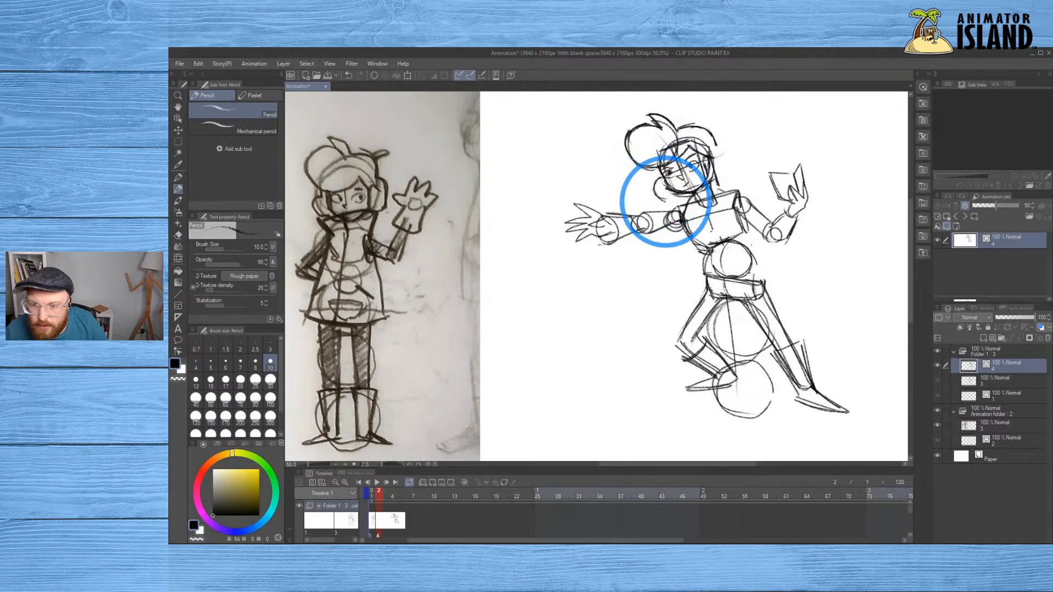
pyautogui.click(661, 177)
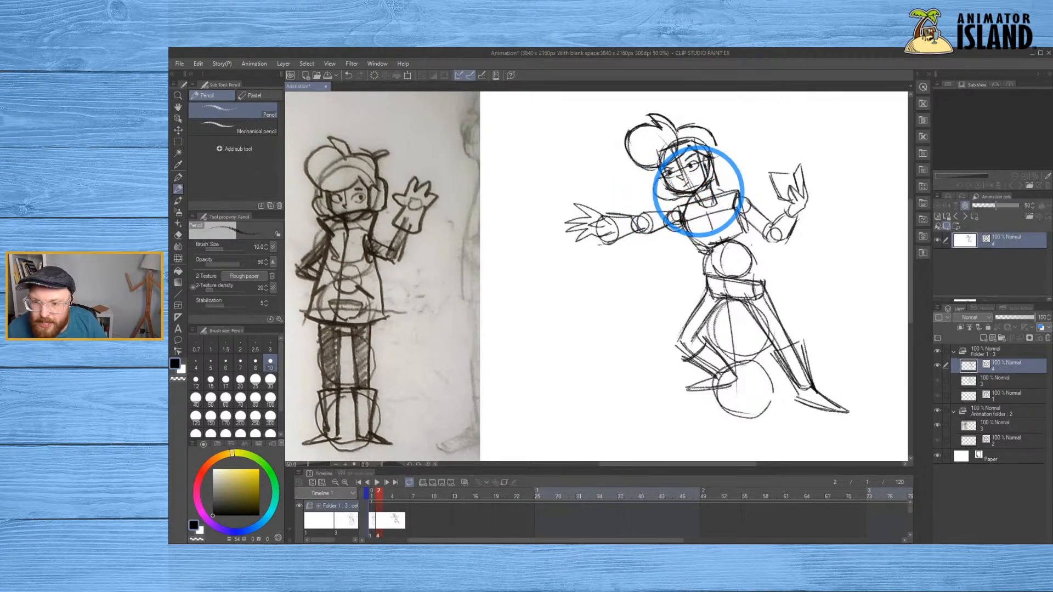
pyautogui.moveTo(661, 181)
pyautogui.mouseDown()
pyautogui.moveTo(655, 191)
pyautogui.moveTo(675, 201)
pyautogui.mouseUp()
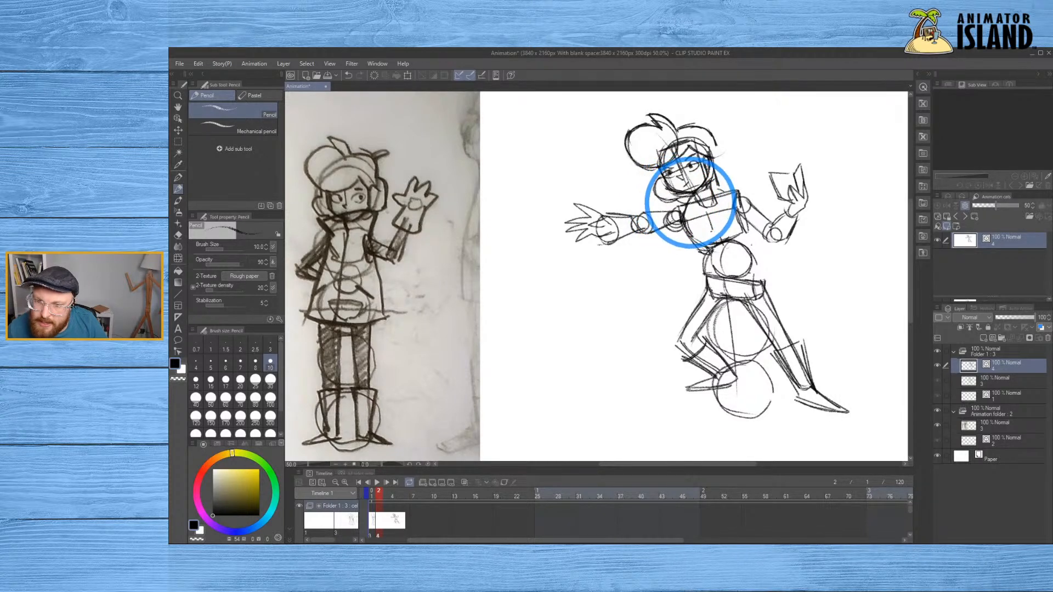
# Sketch a rounded puff of side hair on the raised hand's side of the face, discarding the first attempt
pyautogui.moveTo(690, 203); pyautogui.dragTo(728, 179)
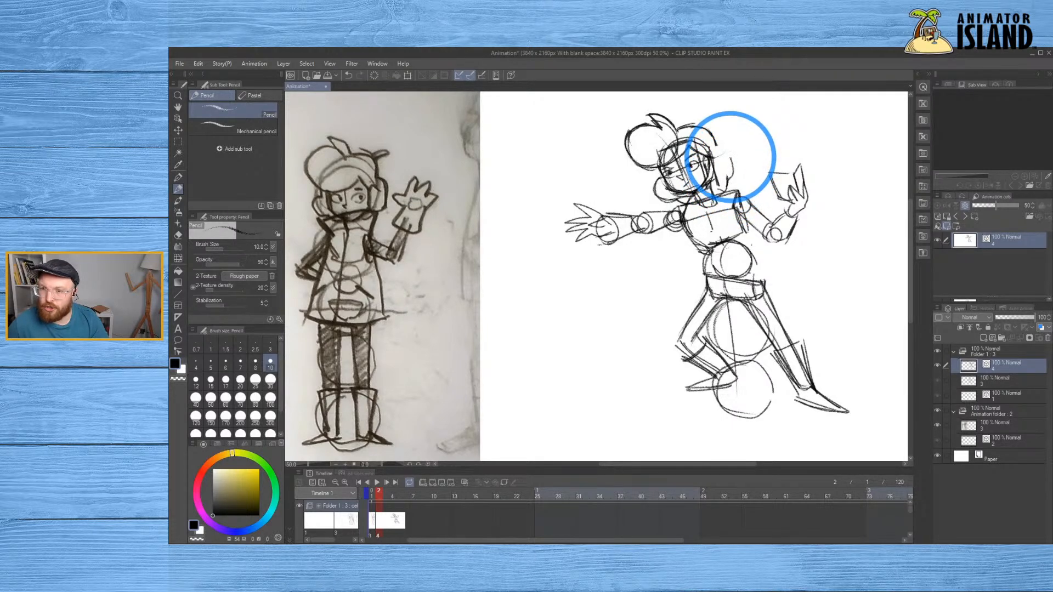
pyautogui.hotkey('ctrl', 'z')
pyautogui.moveTo(719, 147)
pyautogui.mouseDown()
pyautogui.moveTo(731, 148)
pyautogui.moveTo(726, 176)
pyautogui.moveTo(737, 167)
pyautogui.mouseUp()
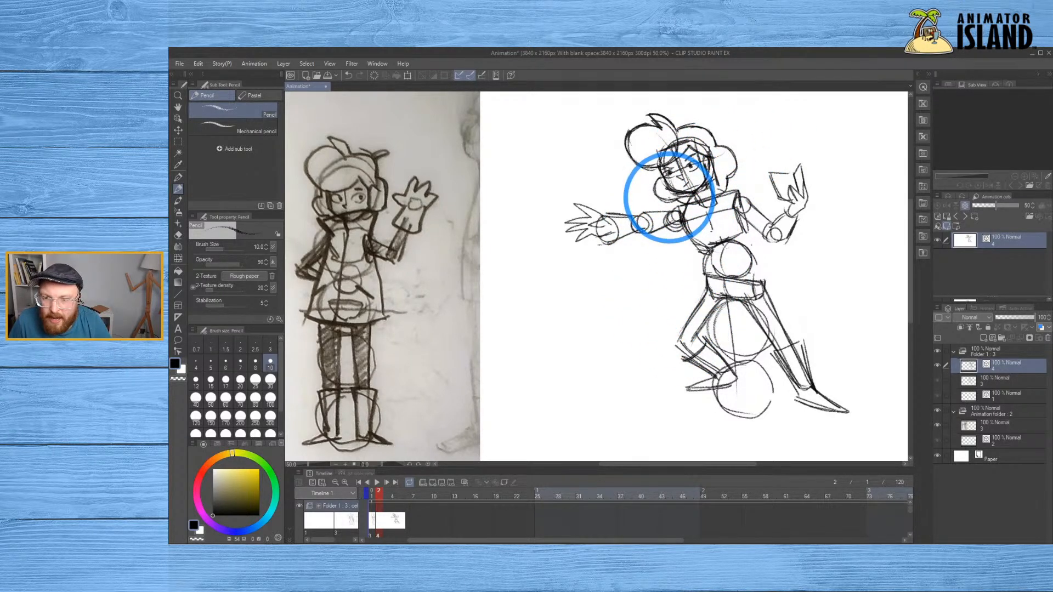
# Sketch a raised collar around the neck beneath the side hair
pyautogui.click(671, 192)
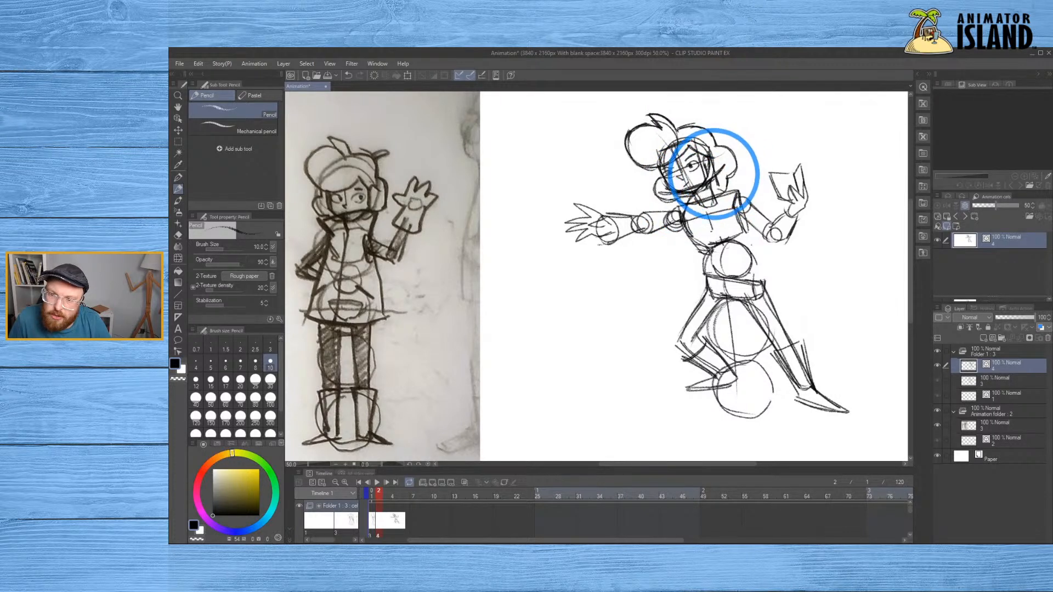
pyautogui.click(663, 189)
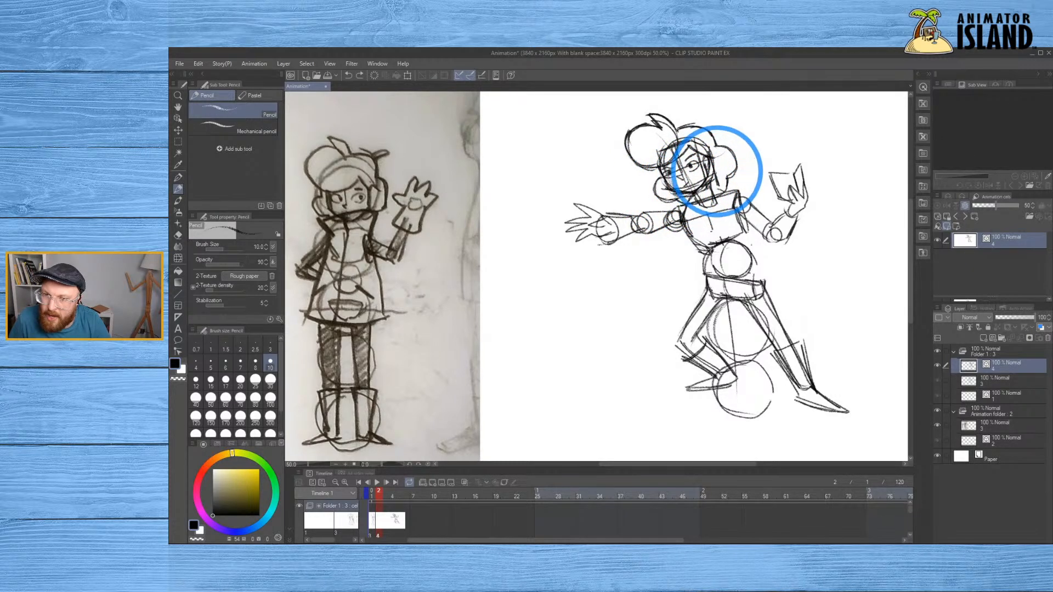
pyautogui.moveTo(679, 216); pyautogui.dragTo(689, 252)
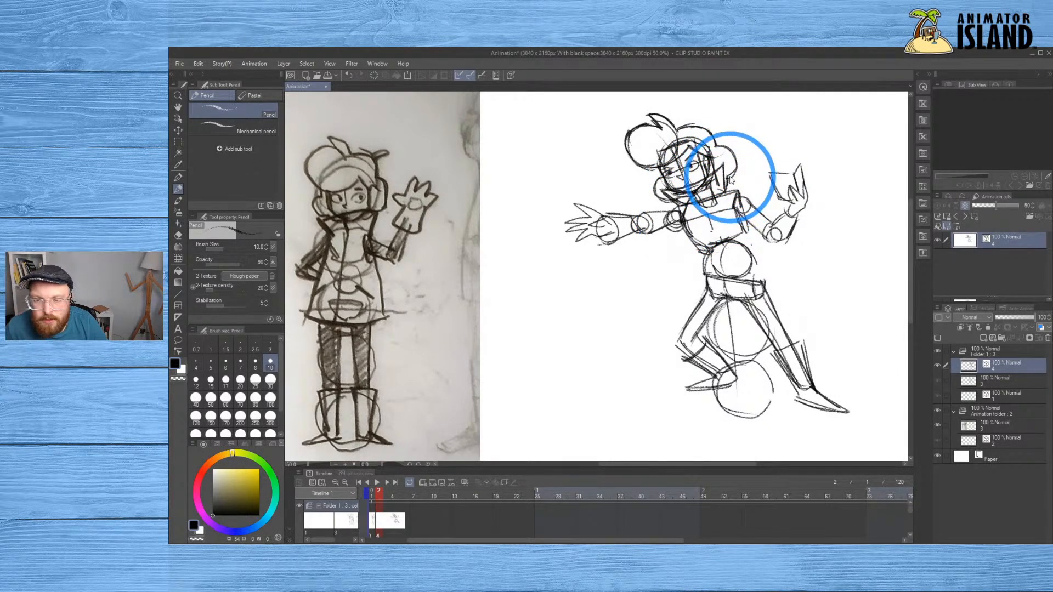
pyautogui.moveTo(723, 197); pyautogui.dragTo(724, 223)
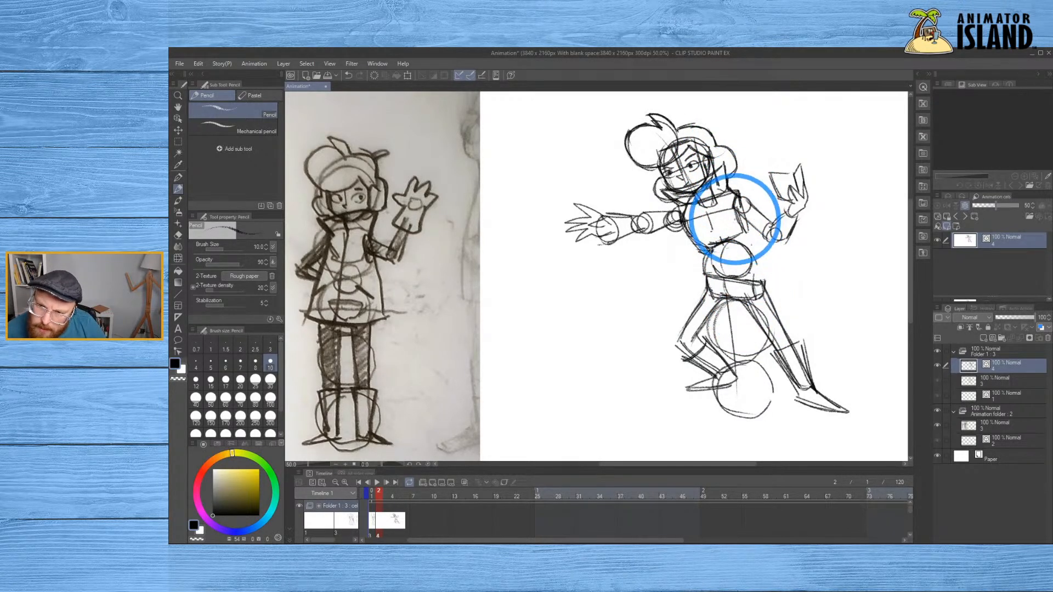
# Clean up the lines at the raised arm's shoulder and sketch outer contours around the waist ball
pyautogui.press('e')
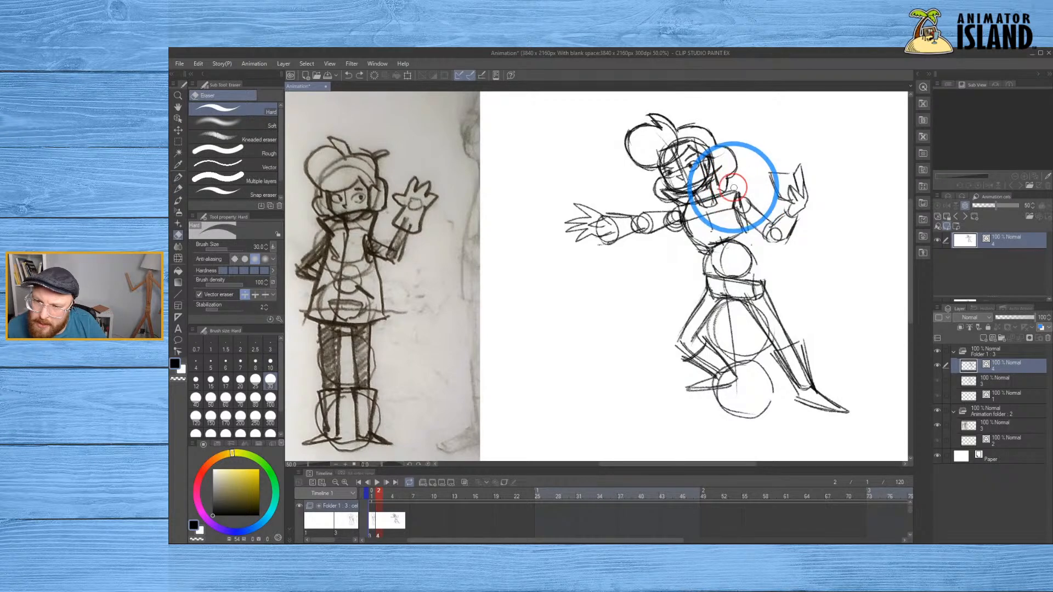
pyautogui.press('p')
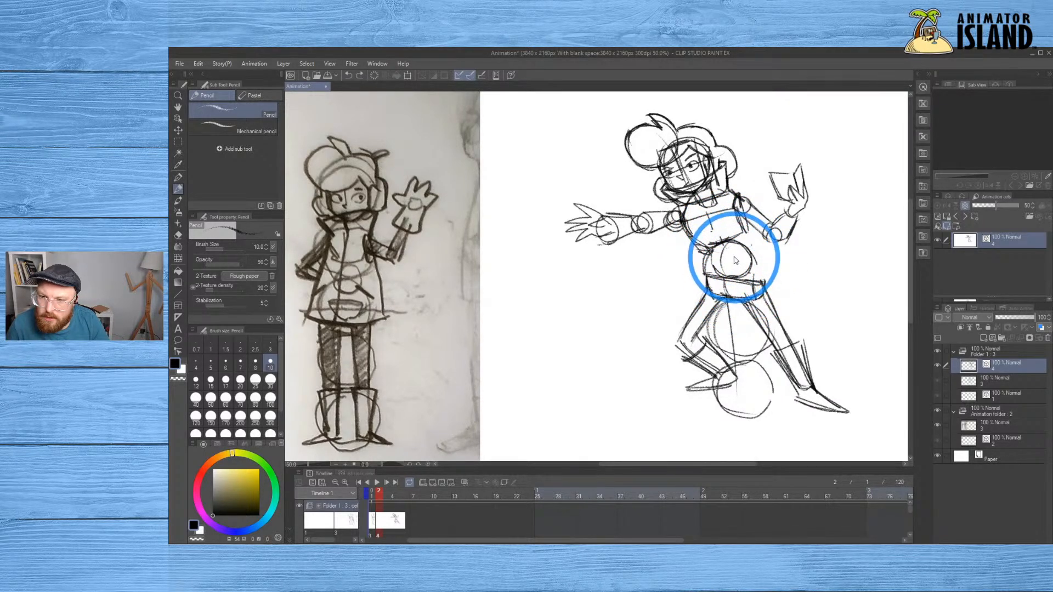
pyautogui.moveTo(748, 294); pyautogui.dragTo(721, 236)
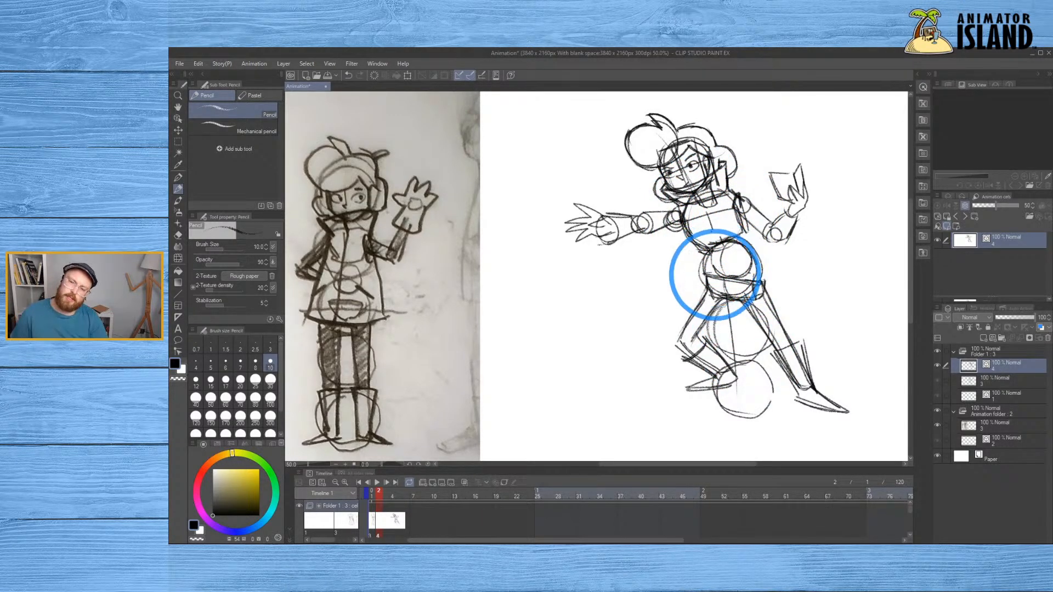
pyautogui.click(742, 220)
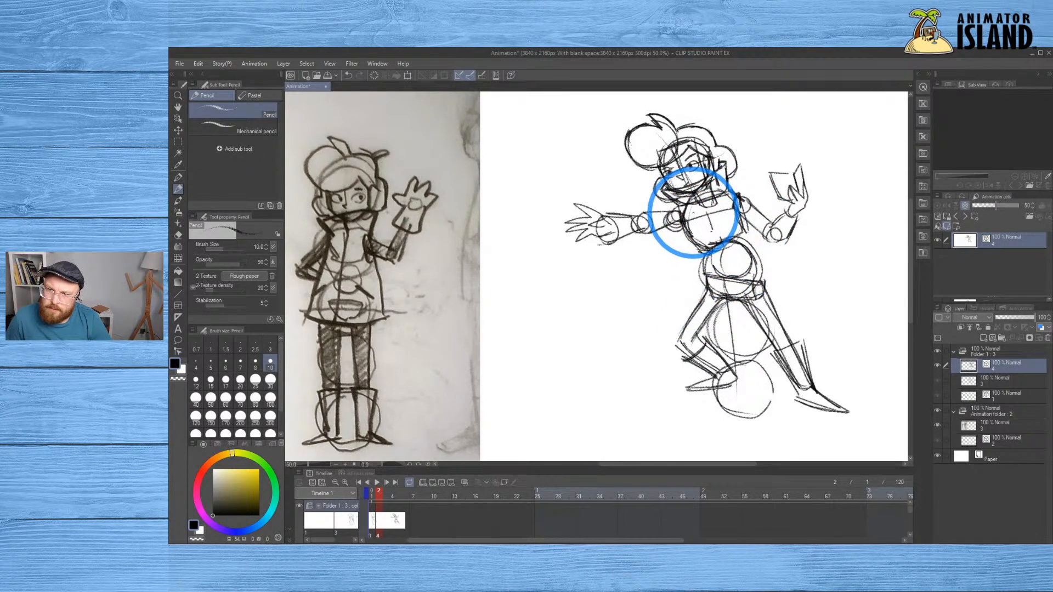
# Erase the chest's side outline below the outstretched arm's shoulder, discarding the accidental airbrush dab
pyautogui.press('e')
pyautogui.click(685, 205)
pyautogui.moveTo(685, 206)
pyautogui.mouseDown()
pyautogui.moveTo(695, 218)
pyautogui.moveTo(726, 204)
pyautogui.moveTo(695, 219)
pyautogui.mouseUp()
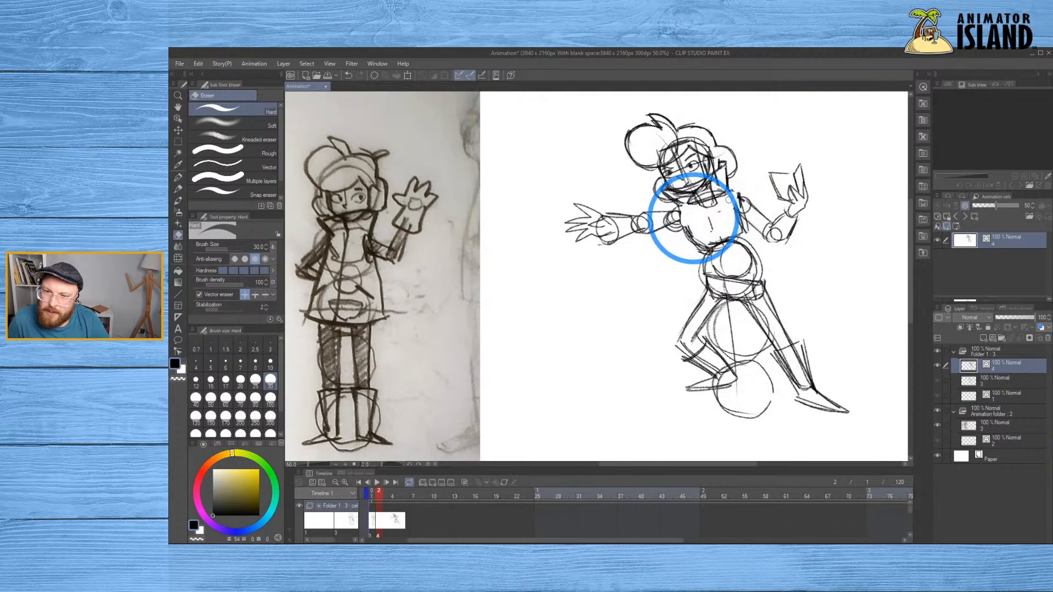
pyautogui.press('b')
pyautogui.click(692, 236)
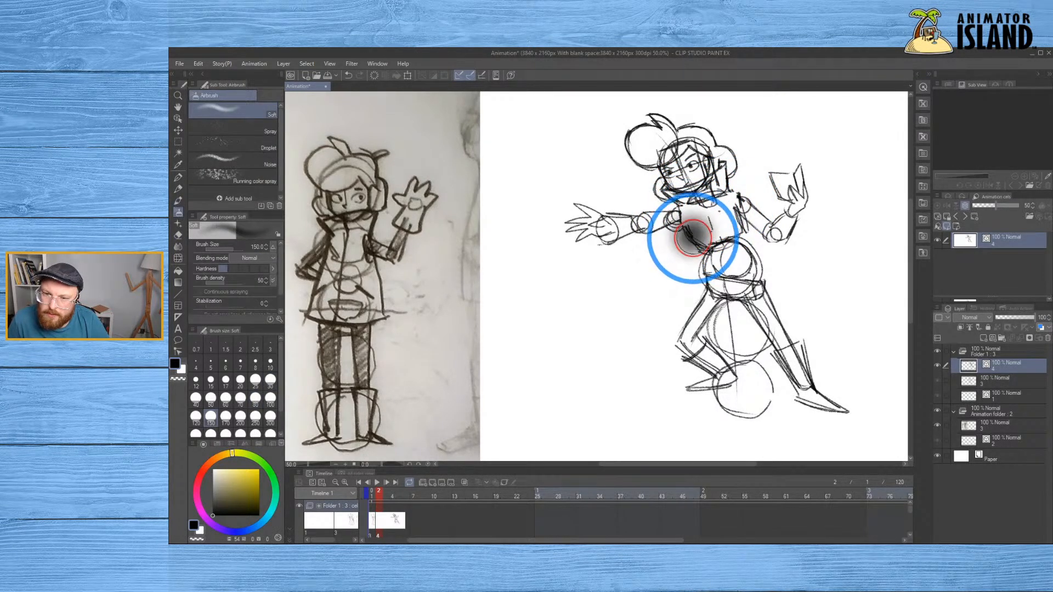
pyautogui.hotkey('ctrl', 'z')
pyautogui.press('e')
pyautogui.moveTo(688, 235)
pyautogui.mouseDown()
pyautogui.moveTo(693, 226)
pyautogui.moveTo(708, 237)
pyautogui.moveTo(692, 211)
pyautogui.mouseUp()
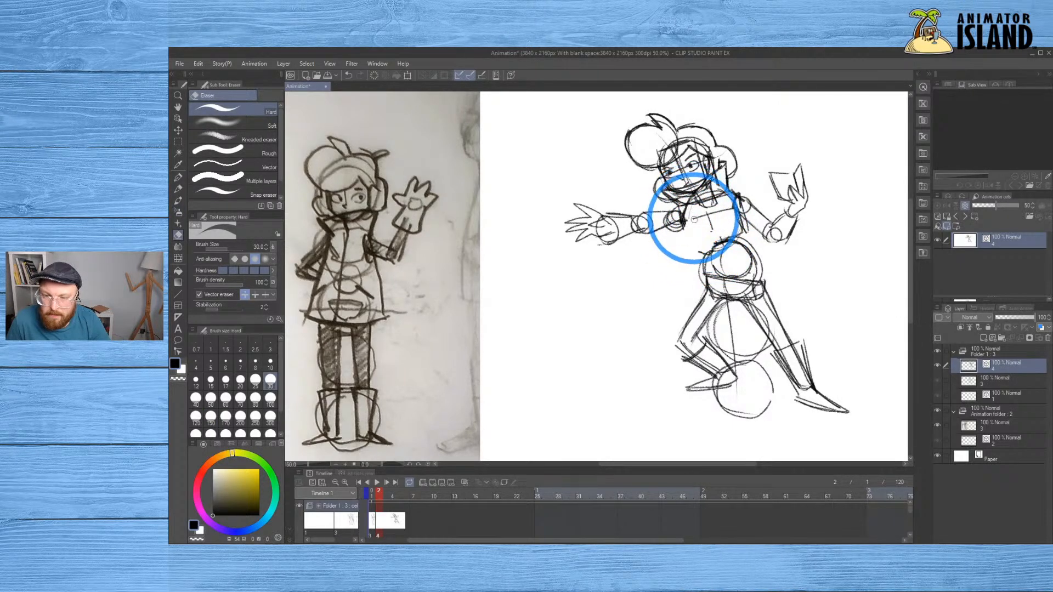
# Redraw the chest with the pencil as a smaller tapered block under the shoulders, discarding a trial line down its side
pyautogui.press('b')
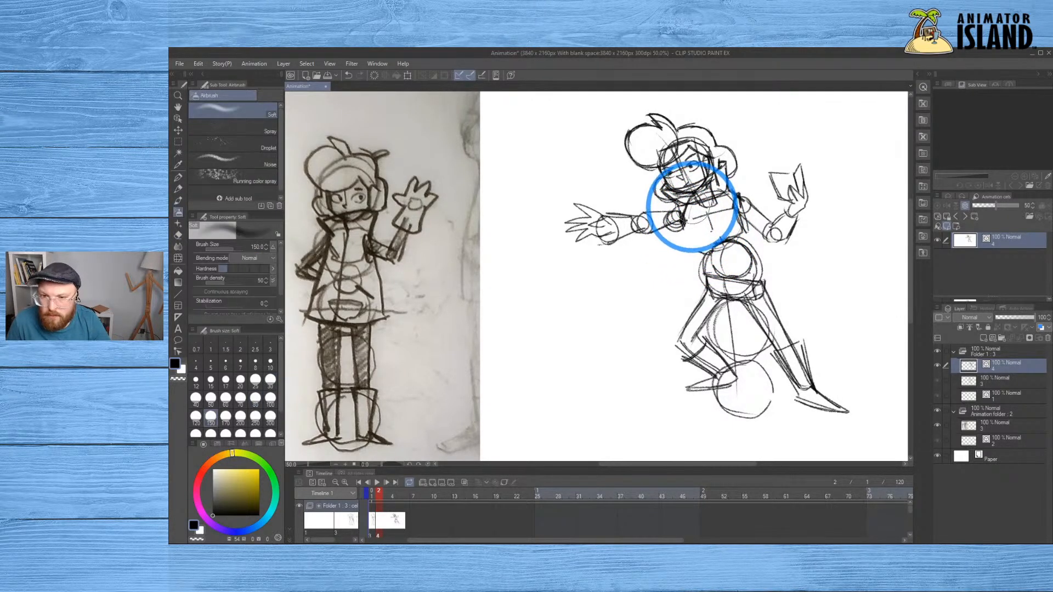
pyautogui.press('b')
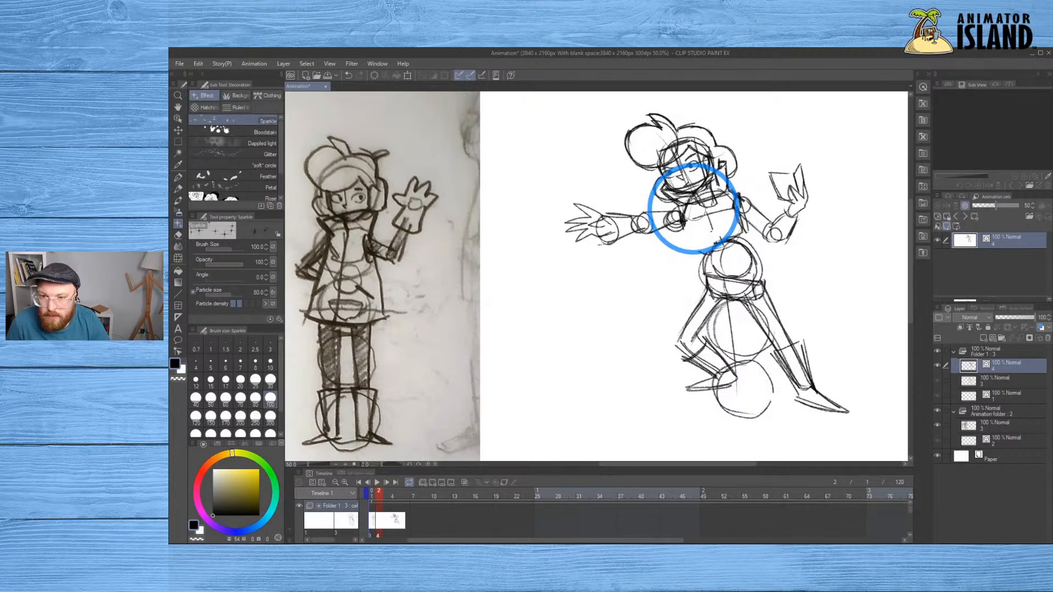
pyautogui.press('p')
pyautogui.press('p')
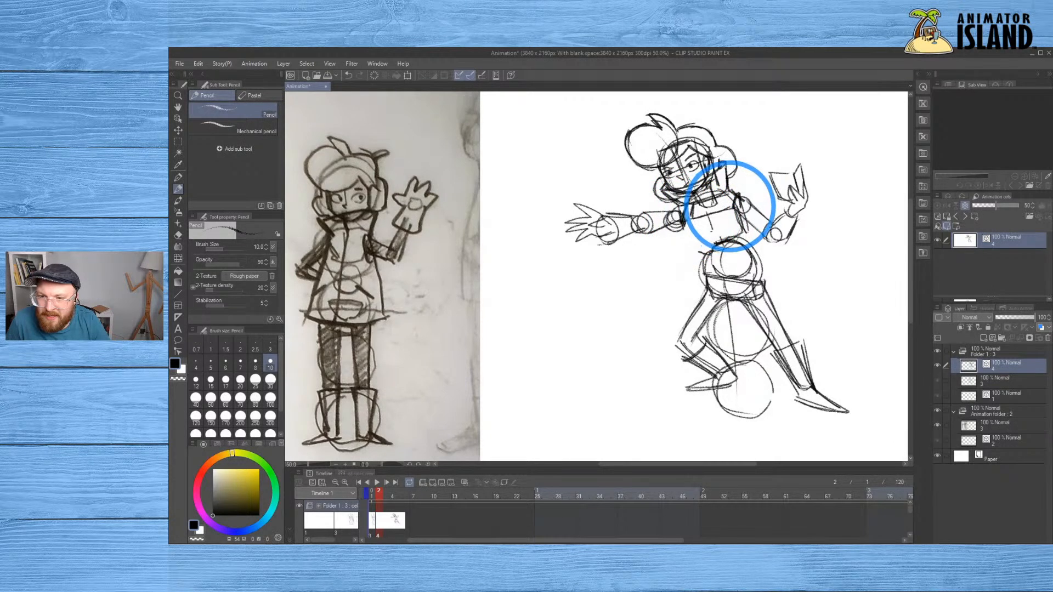
pyautogui.moveTo(688, 218); pyautogui.dragTo(725, 207)
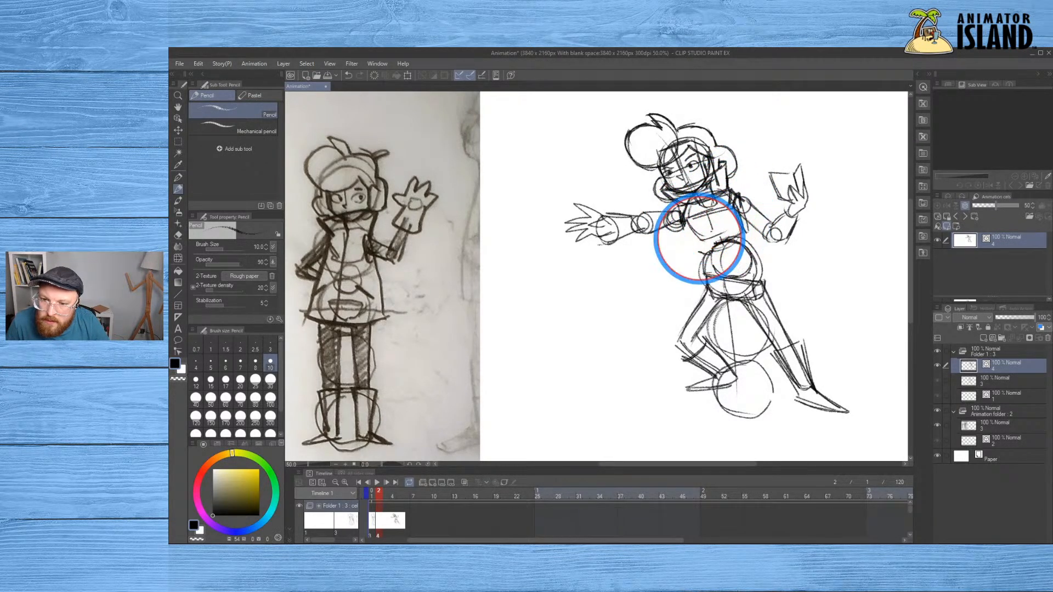
pyautogui.moveTo(734, 192); pyautogui.dragTo(742, 231)
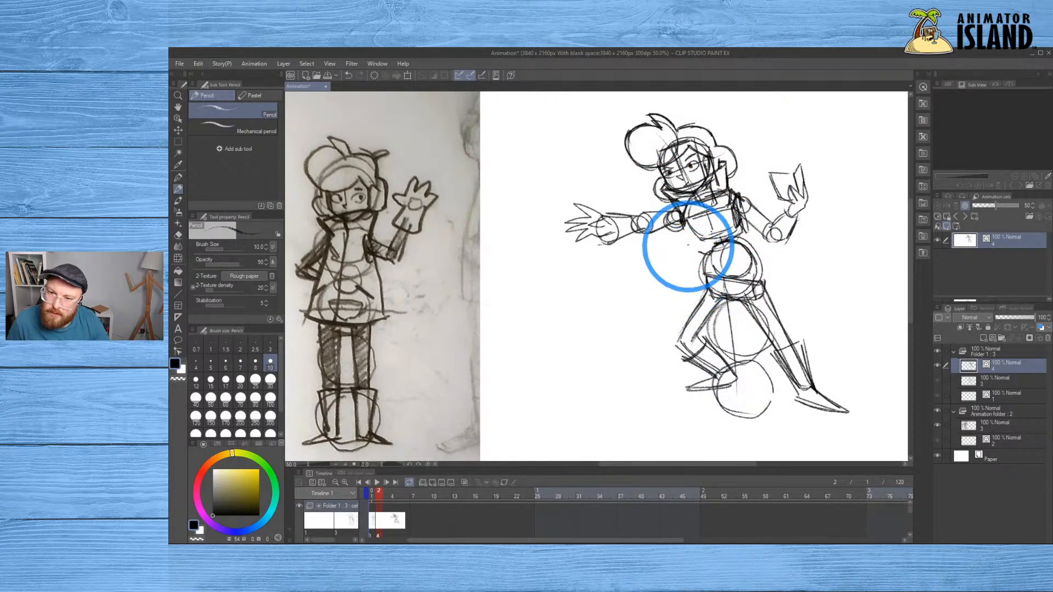
pyautogui.moveTo(684, 223); pyautogui.dragTo(686, 301)
pyautogui.hotkey('ctrl', 'z')
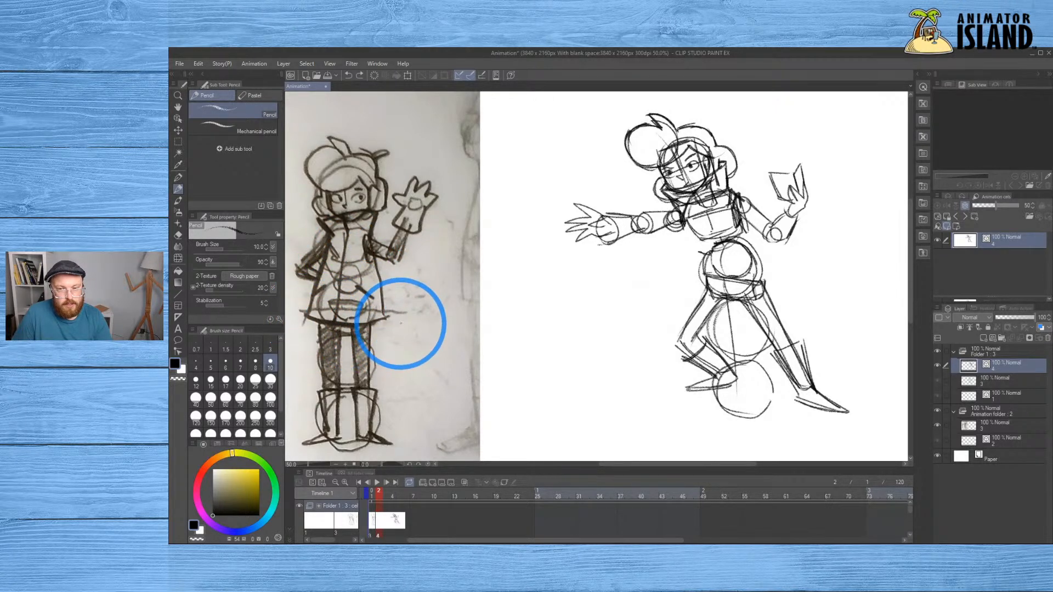
pyautogui.moveTo(623, 275)
pyautogui.mouseDown()
pyautogui.moveTo(599, 360)
pyautogui.moveTo(649, 267)
pyautogui.mouseUp()
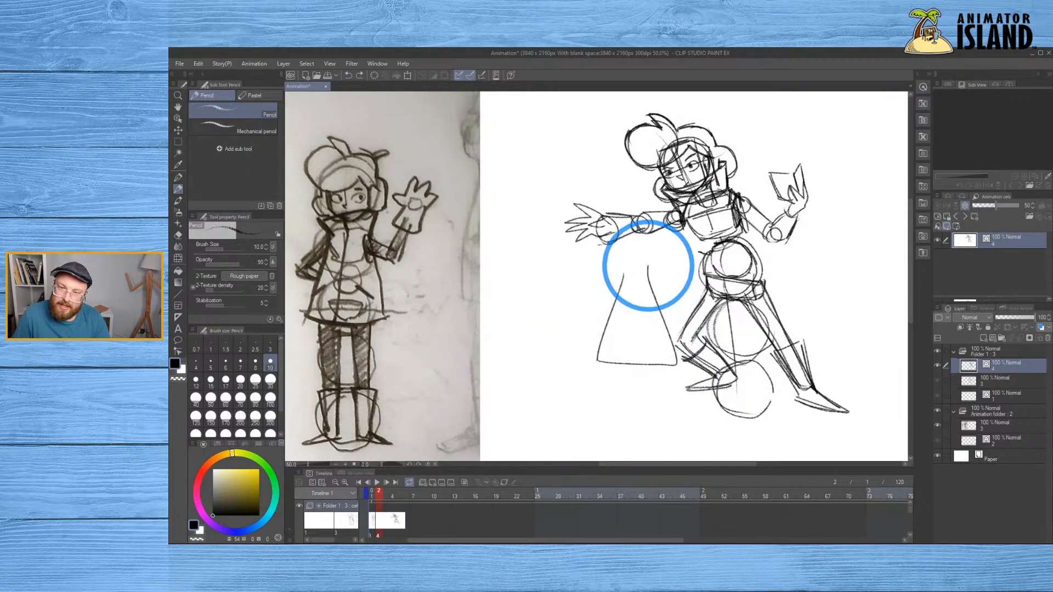
pyautogui.hotkey('ctrl', 'z')
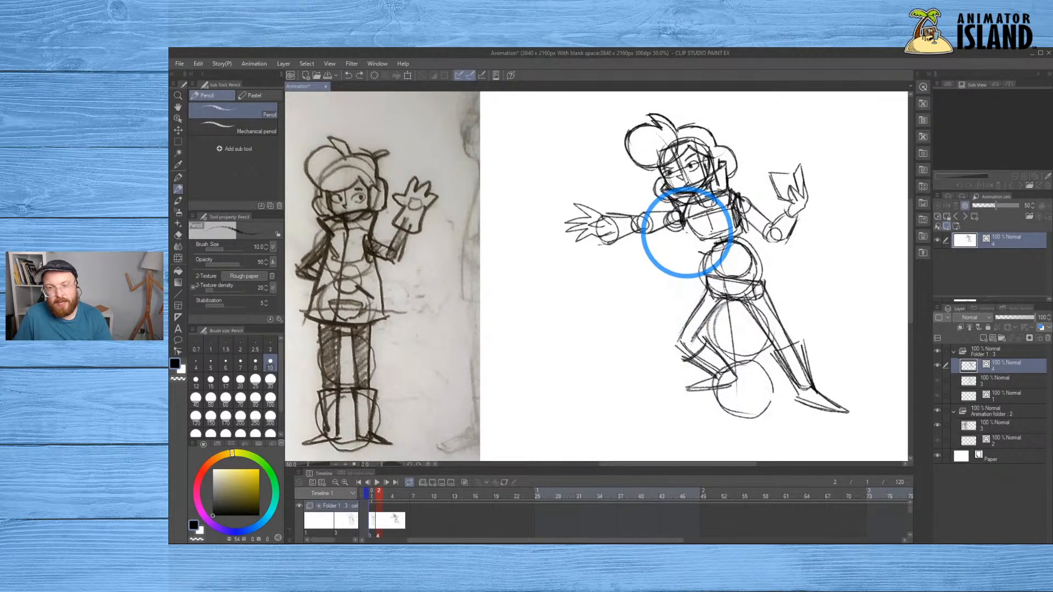
pyautogui.moveTo(682, 218); pyautogui.dragTo(686, 303)
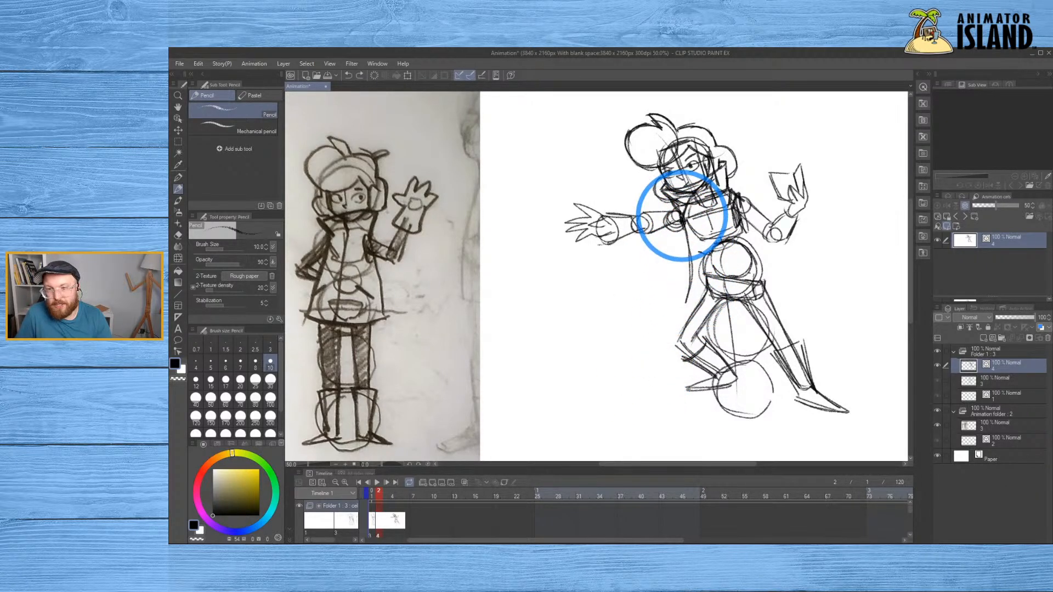
pyautogui.hotkey('ctrl', 'z')
pyautogui.moveTo(683, 224); pyautogui.dragTo(678, 311)
pyautogui.moveTo(683, 217); pyautogui.dragTo(682, 294)
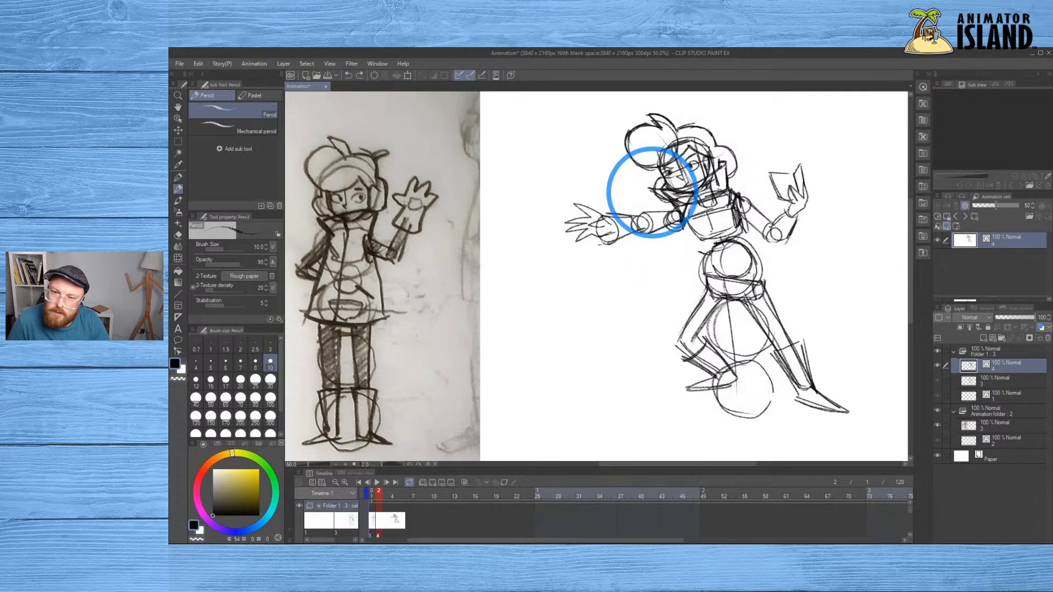
pyautogui.hotkey('ctrl', 'z')
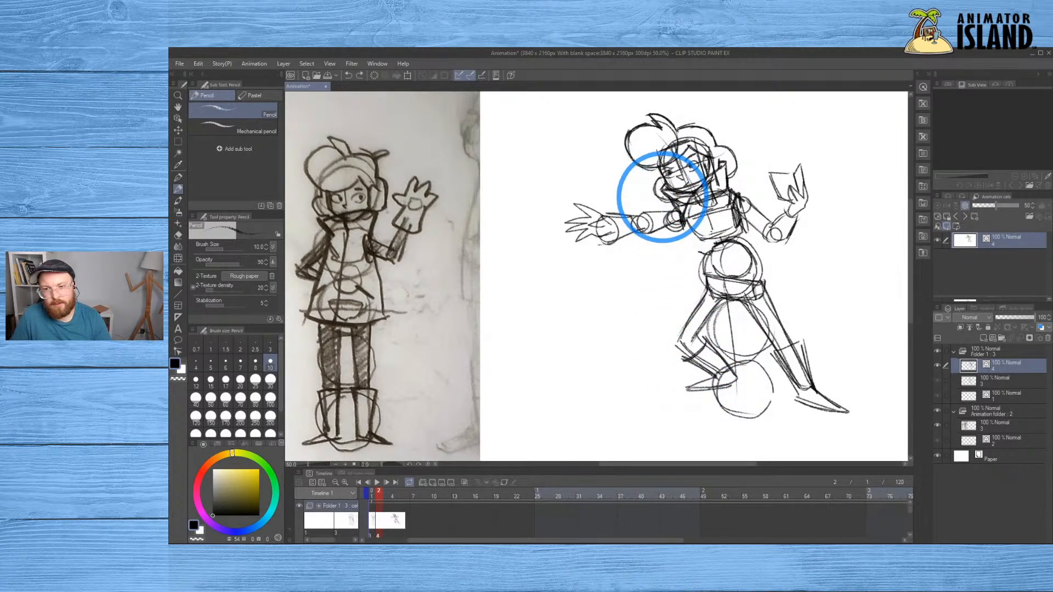
# Erase stray lines around the figure's collar and front shoulder, and return to the Pencil tool
pyautogui.press('e')
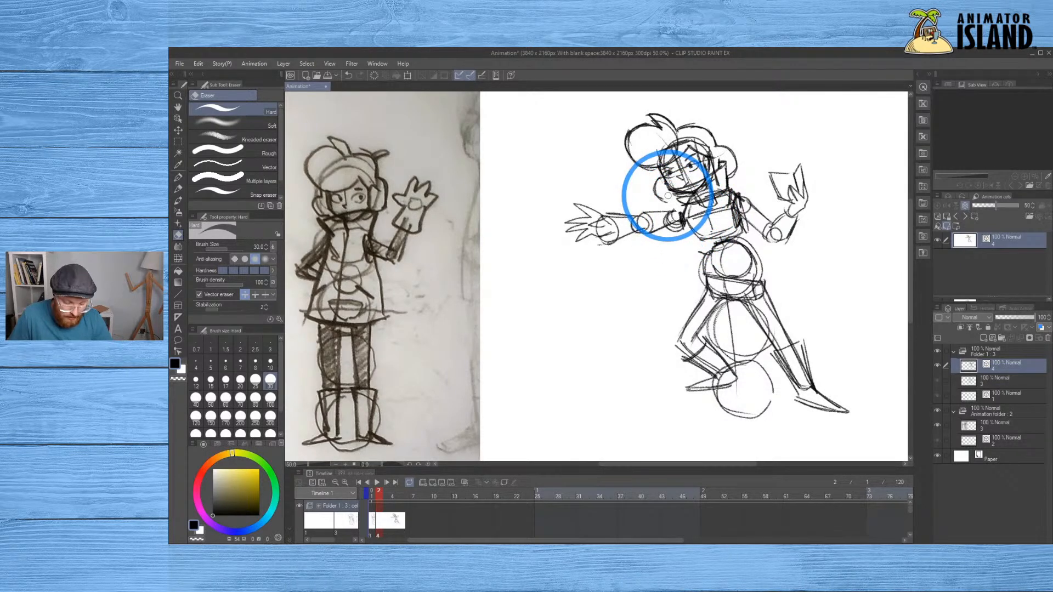
pyautogui.press('b')
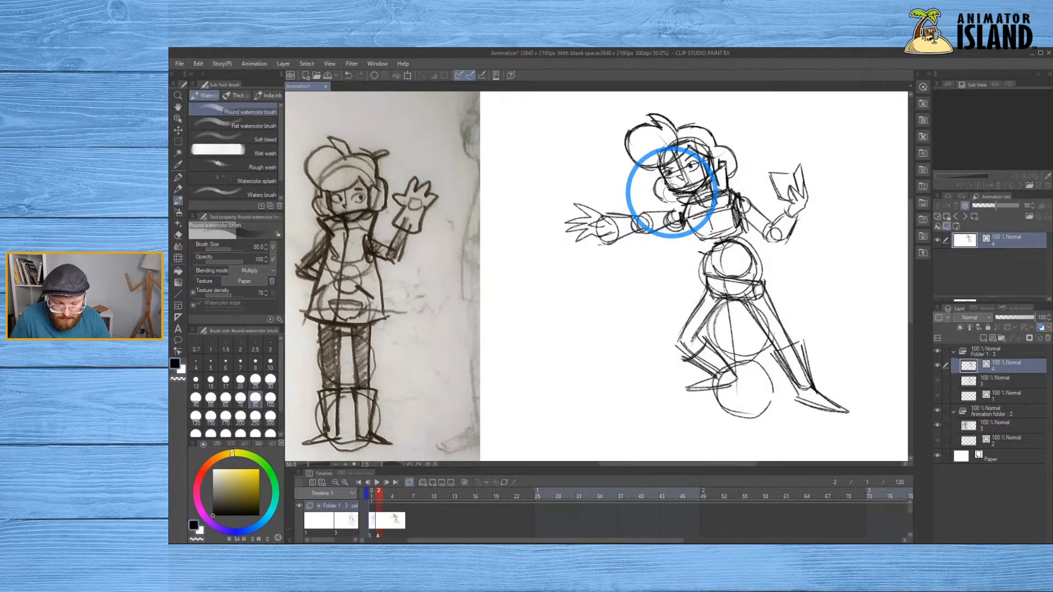
pyautogui.press('b')
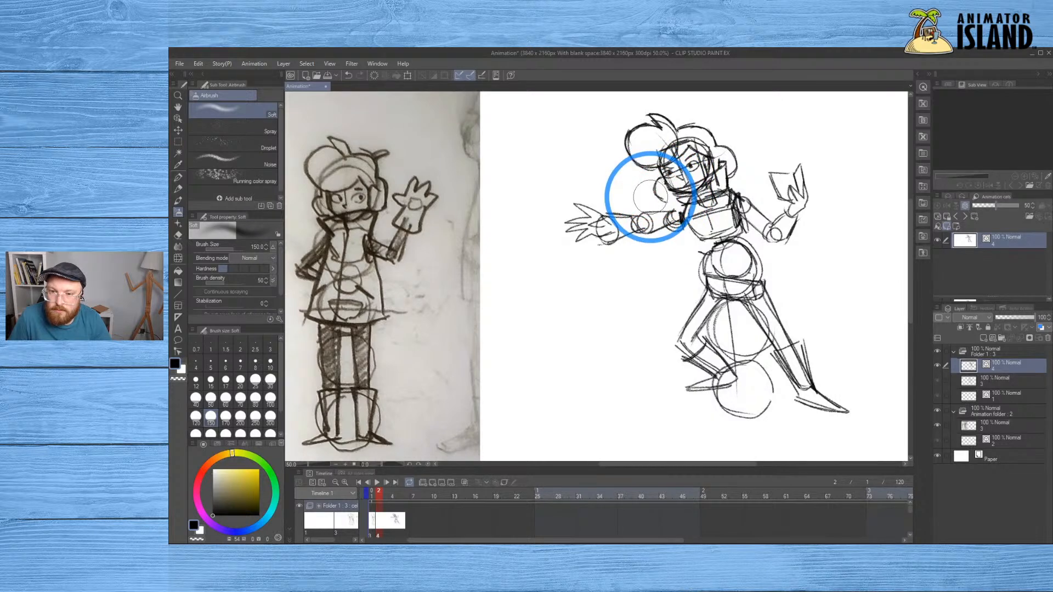
pyautogui.press('e')
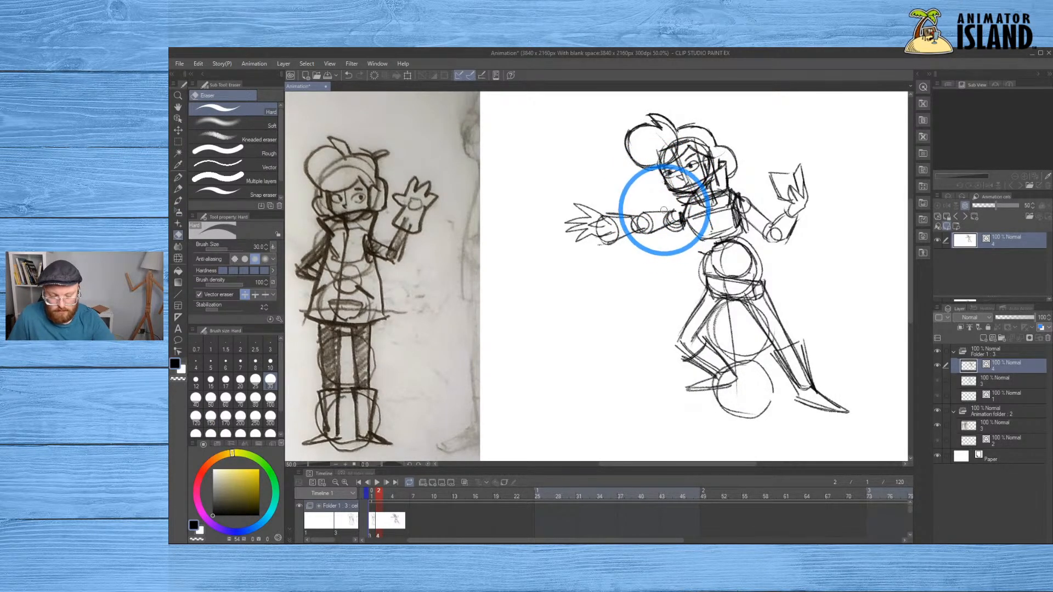
pyautogui.press('b')
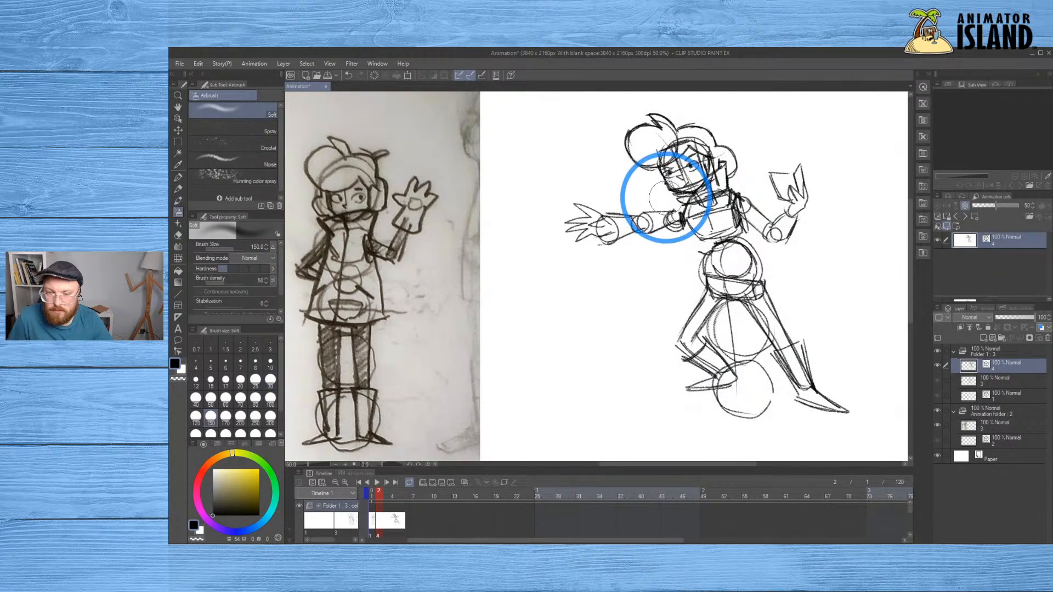
pyautogui.press('p')
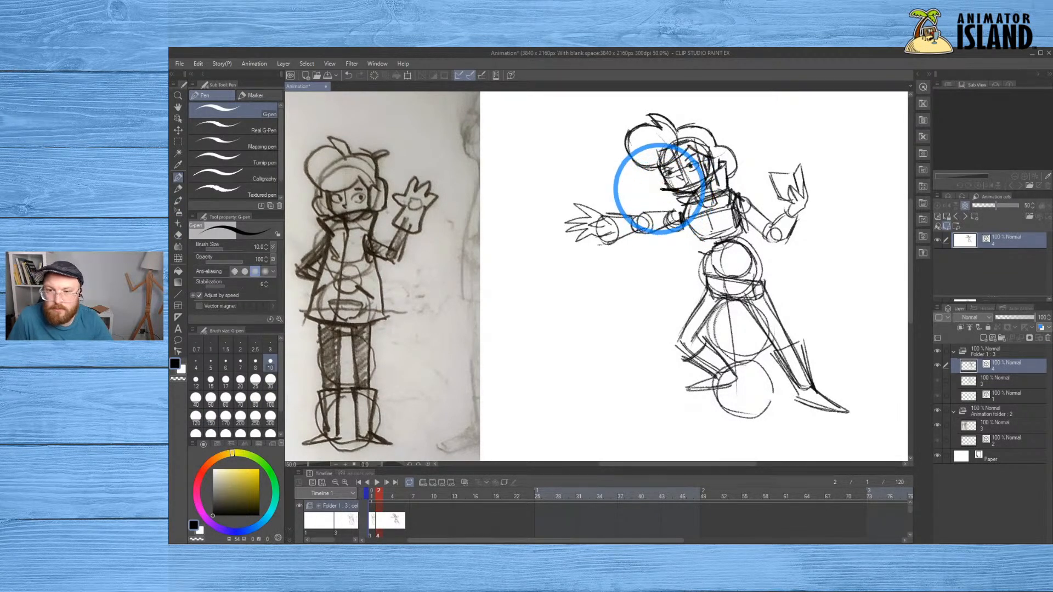
pyautogui.press('p')
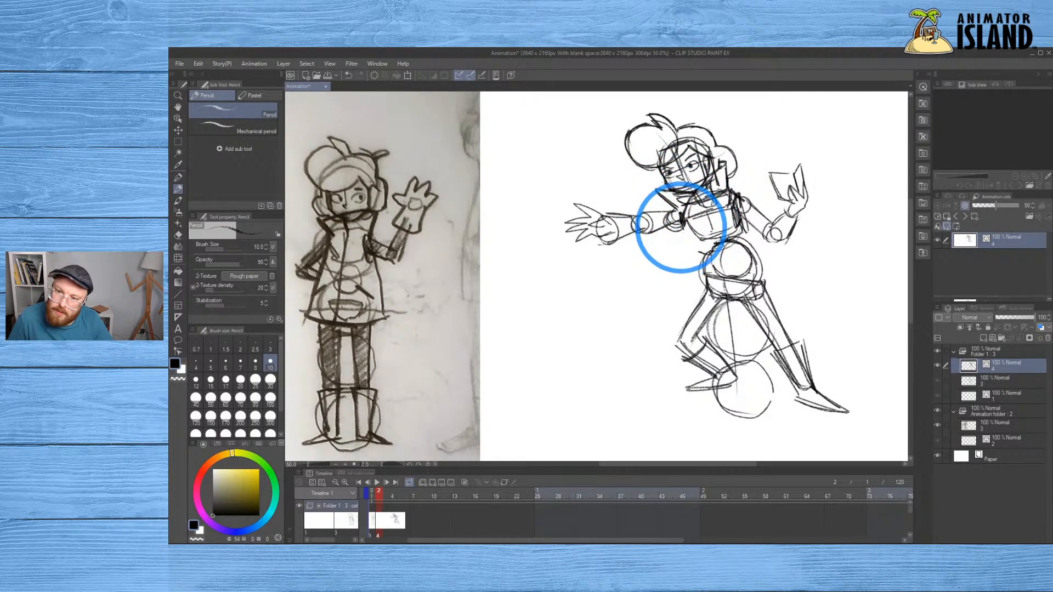
# Sketch the coat's front edge from the shoulder and a curved hem sweeping across the figure's hips
pyautogui.moveTo(686, 274)
pyautogui.mouseDown()
pyautogui.moveTo(684, 298)
pyautogui.moveTo(699, 301)
pyautogui.moveTo(797, 294)
pyautogui.mouseUp()
pyautogui.hotkey('ctrl', 'z')
pyautogui.moveTo(689, 302)
pyautogui.mouseDown()
pyautogui.moveTo(726, 313)
pyautogui.moveTo(794, 297)
pyautogui.mouseUp()
pyautogui.hotkey('ctrl', 'z')
pyautogui.moveTo(686, 301)
pyautogui.mouseDown()
pyautogui.moveTo(736, 301)
pyautogui.moveTo(796, 282)
pyautogui.mouseUp()
pyautogui.hotkey('ctrl', 'z')
pyautogui.moveTo(686, 301)
pyautogui.mouseDown()
pyautogui.moveTo(736, 309)
pyautogui.moveTo(800, 280)
pyautogui.mouseUp()
pyautogui.moveTo(743, 308); pyautogui.dragTo(793, 281)
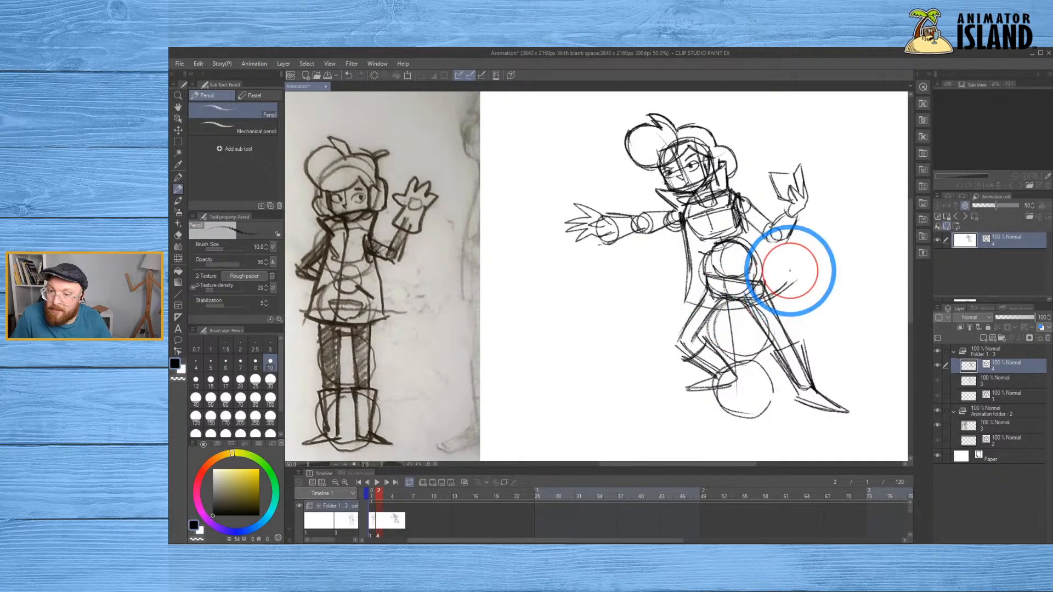
# Sketch the coat's back edge from the rear shoulder down to the flared hem
pyautogui.moveTo(745, 224); pyautogui.dragTo(788, 280)
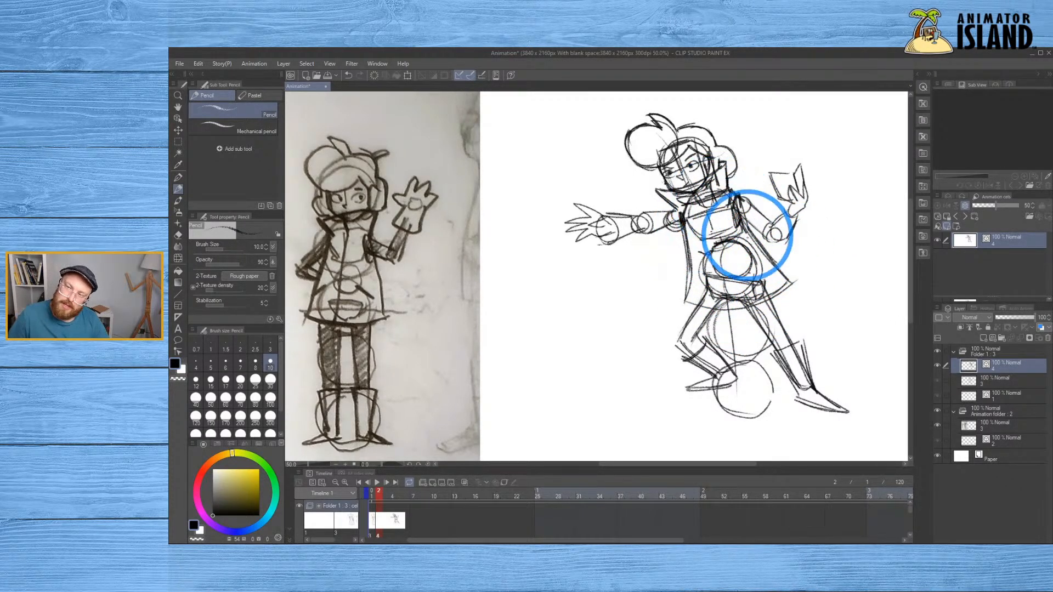
pyautogui.moveTo(744, 217); pyautogui.dragTo(795, 270)
pyautogui.moveTo(736, 215)
pyautogui.mouseDown()
pyautogui.moveTo(745, 228)
pyautogui.moveTo(737, 196)
pyautogui.mouseUp()
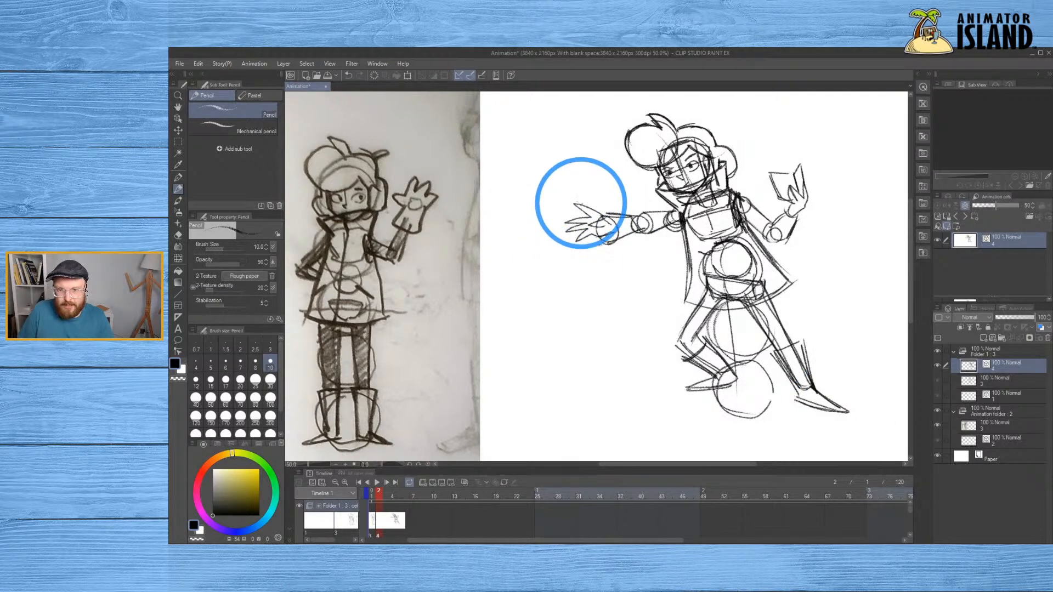
# Sketch jagged lightning bolts bursting from the outstretched hand, above, below and ahead of the fingers
pyautogui.moveTo(587, 200)
pyautogui.mouseDown()
pyautogui.moveTo(564, 197)
pyautogui.moveTo(485, 201)
pyautogui.mouseUp()
pyautogui.hotkey('ctrl', 'z')
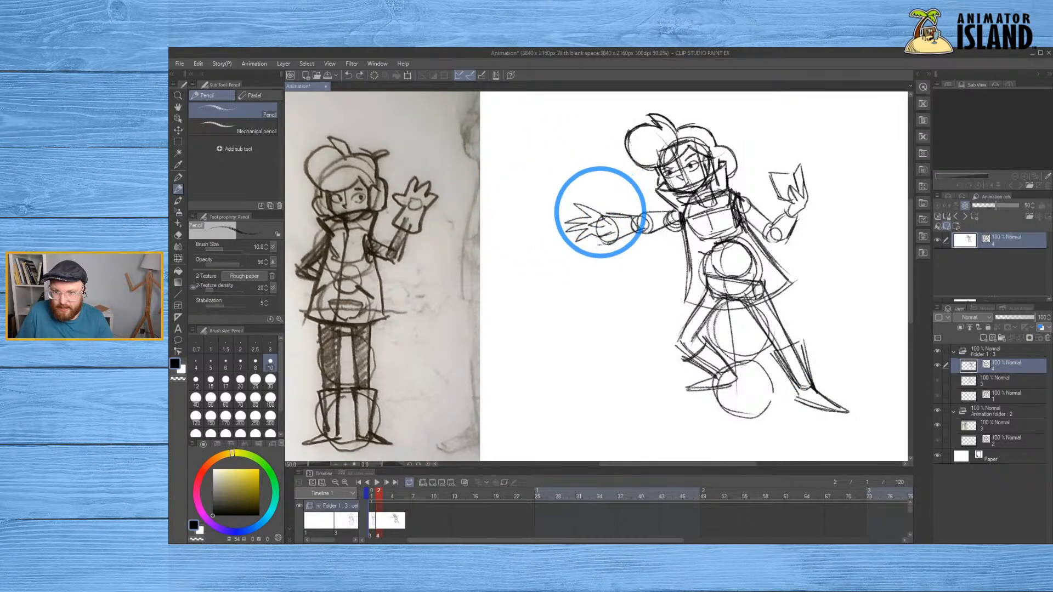
pyautogui.moveTo(610, 199)
pyautogui.mouseDown()
pyautogui.moveTo(599, 150)
pyautogui.moveTo(552, 162)
pyautogui.moveTo(551, 145)
pyautogui.moveTo(527, 181)
pyautogui.mouseUp()
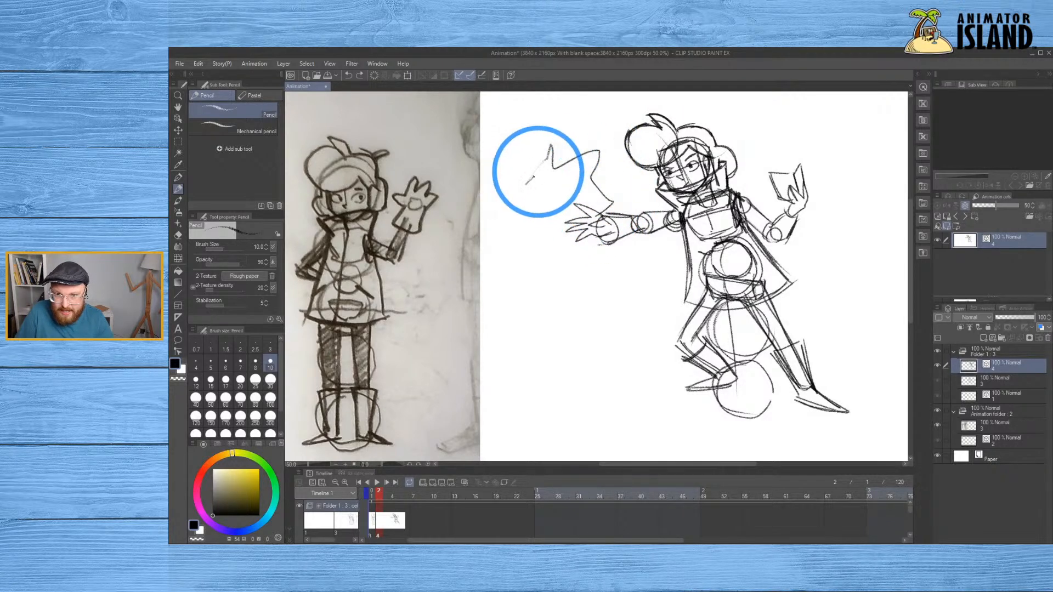
pyautogui.moveTo(560, 205)
pyautogui.mouseDown()
pyautogui.moveTo(544, 226)
pyautogui.moveTo(511, 202)
pyautogui.moveTo(506, 224)
pyautogui.moveTo(464, 224)
pyautogui.mouseUp()
pyautogui.moveTo(450, 310)
pyautogui.mouseDown()
pyautogui.moveTo(563, 243)
pyautogui.moveTo(579, 292)
pyautogui.moveTo(574, 280)
pyautogui.moveTo(594, 265)
pyautogui.moveTo(572, 266)
pyautogui.moveTo(602, 242)
pyautogui.mouseUp()
pyautogui.moveTo(612, 183)
pyautogui.mouseDown()
pyautogui.moveTo(627, 166)
pyautogui.moveTo(607, 200)
pyautogui.mouseUp()
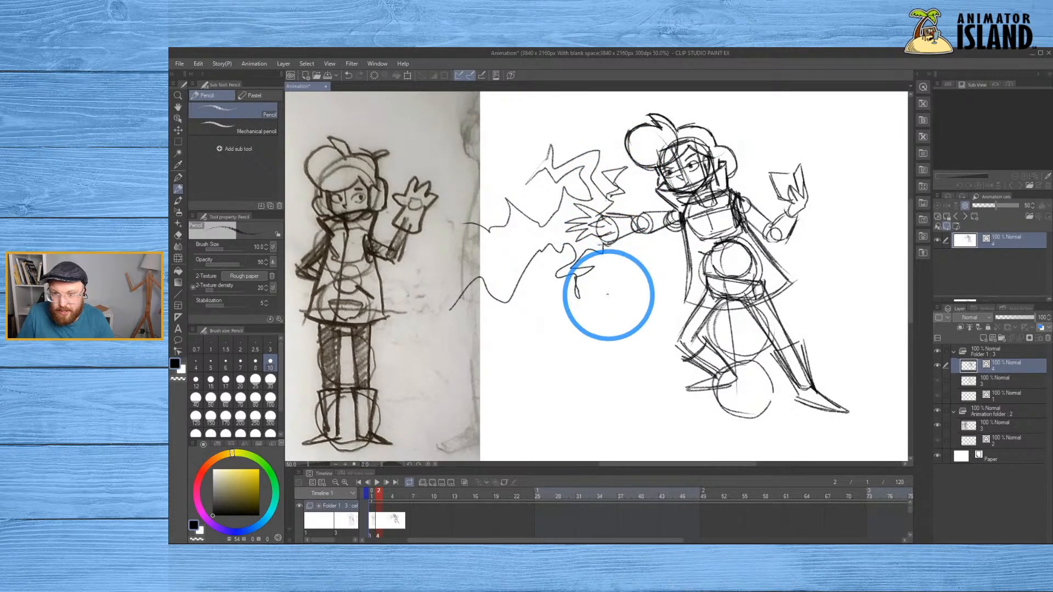
pyautogui.moveTo(615, 255)
pyautogui.mouseDown()
pyautogui.moveTo(627, 268)
pyautogui.moveTo(608, 305)
pyautogui.mouseUp()
pyautogui.moveTo(558, 341)
pyautogui.mouseDown()
pyautogui.moveTo(598, 327)
pyautogui.moveTo(603, 307)
pyautogui.moveTo(633, 316)
pyautogui.moveTo(630, 288)
pyautogui.moveTo(654, 306)
pyautogui.moveTo(650, 280)
pyautogui.moveTo(608, 242)
pyautogui.mouseUp()
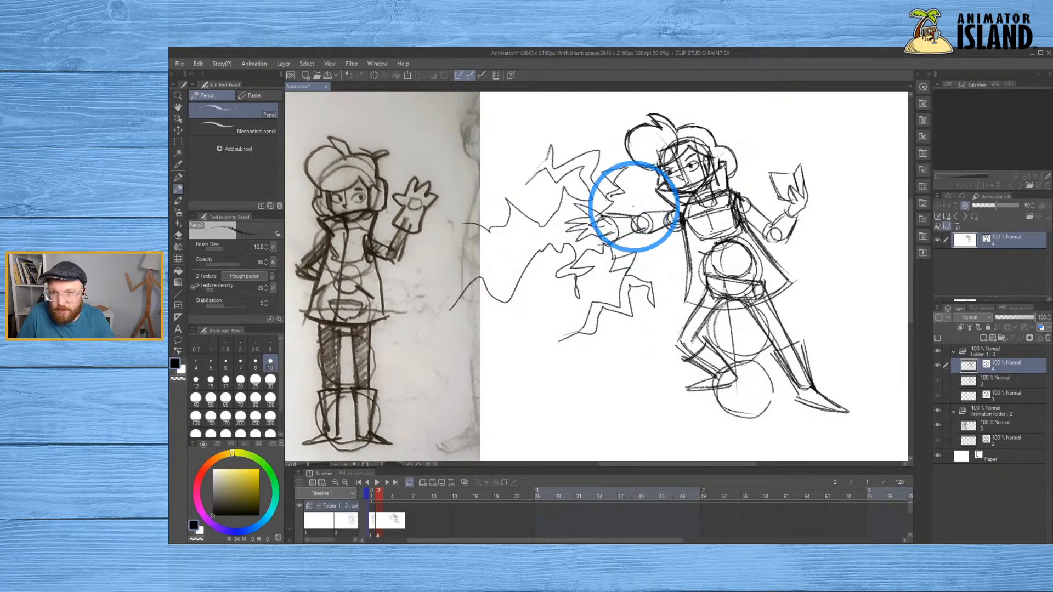
pyautogui.moveTo(550, 156)
pyautogui.mouseDown()
pyautogui.moveTo(501, 147)
pyautogui.moveTo(513, 141)
pyautogui.moveTo(515, 153)
pyautogui.mouseUp()
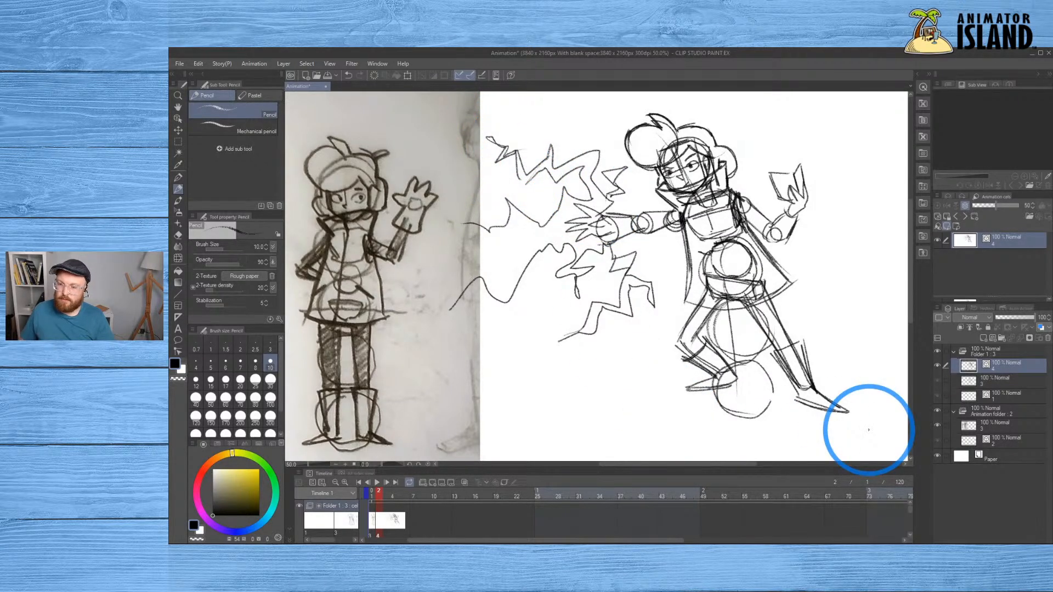
# Hatch a light shadow on the ground between the figure's feet, across the lowest head-count circle
pyautogui.scroll(-3, 722, 381)
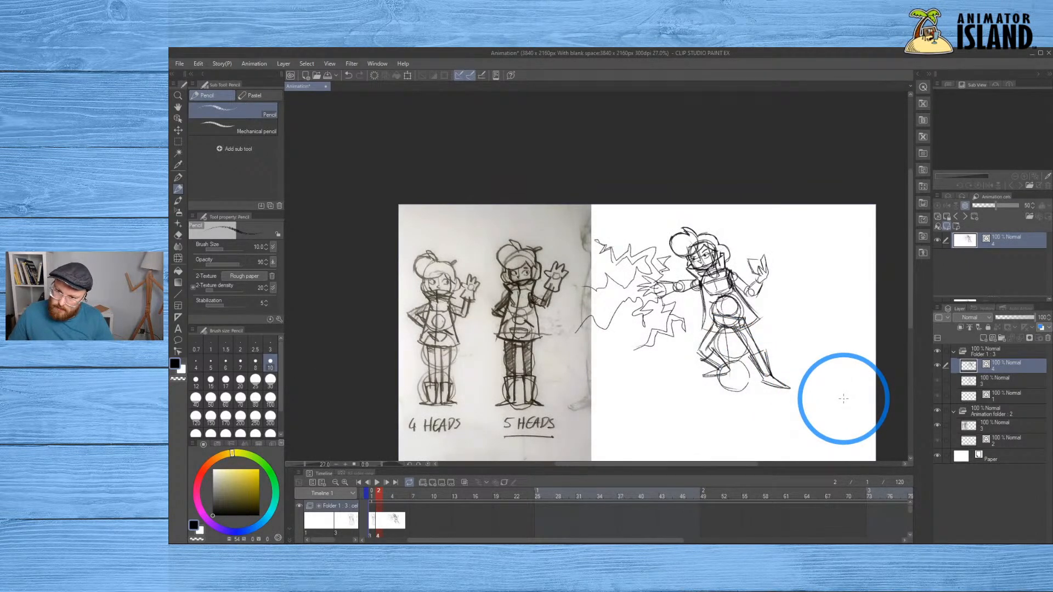
pyautogui.scroll(2, 843, 398)
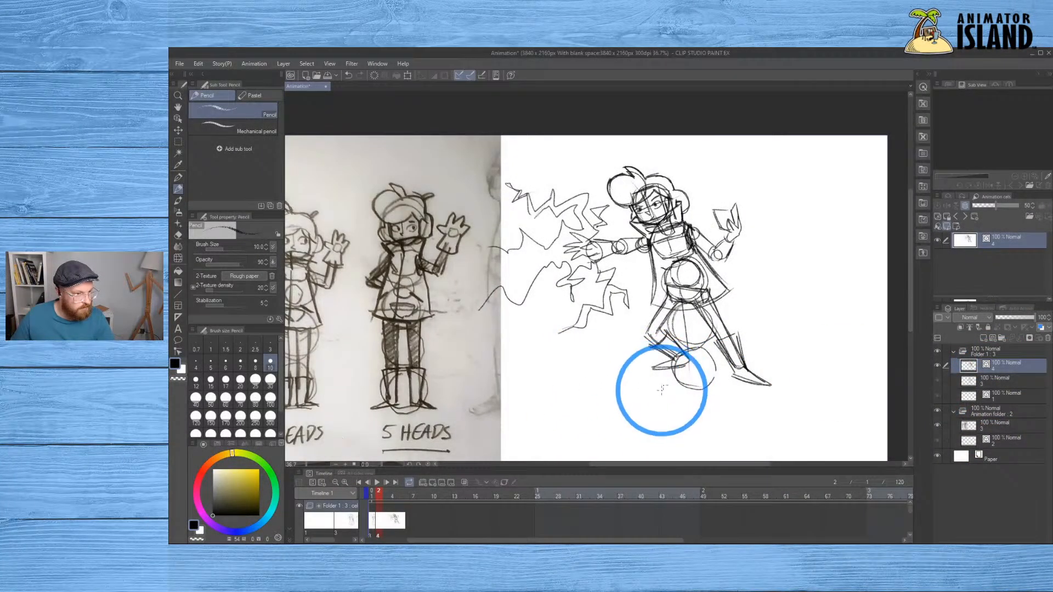
pyautogui.scroll(1, 598, 276)
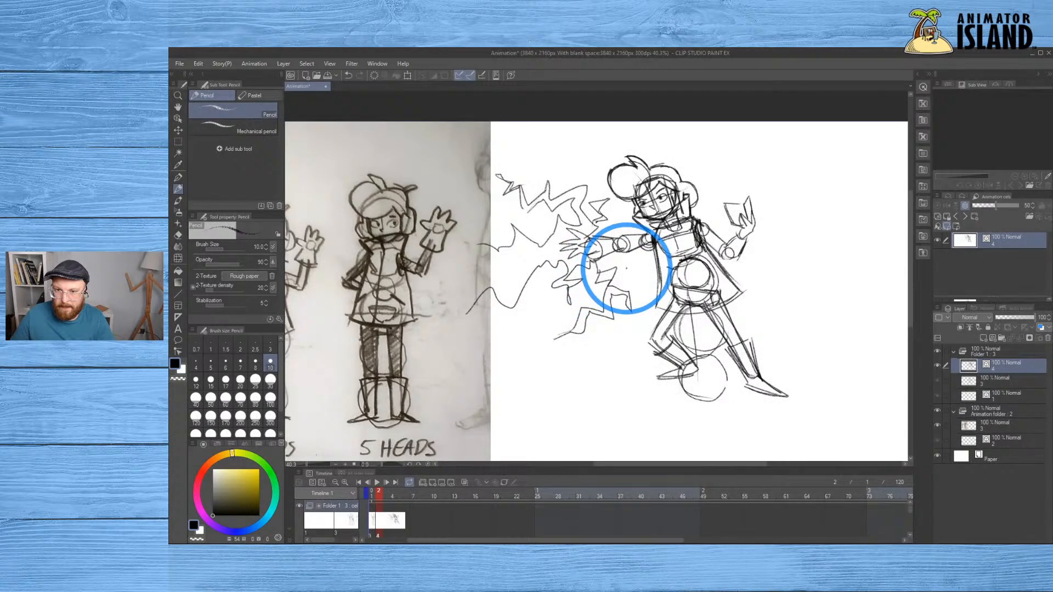
pyautogui.scroll(1, 645, 277)
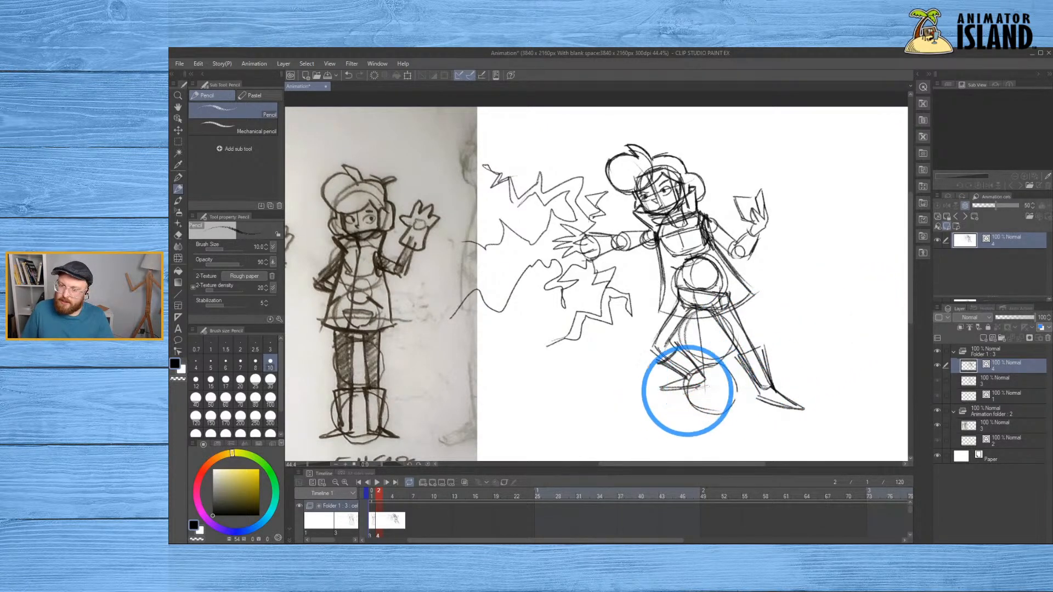
pyautogui.moveTo(752, 388)
pyautogui.mouseDown()
pyautogui.moveTo(735, 400)
pyautogui.moveTo(759, 401)
pyautogui.mouseUp()
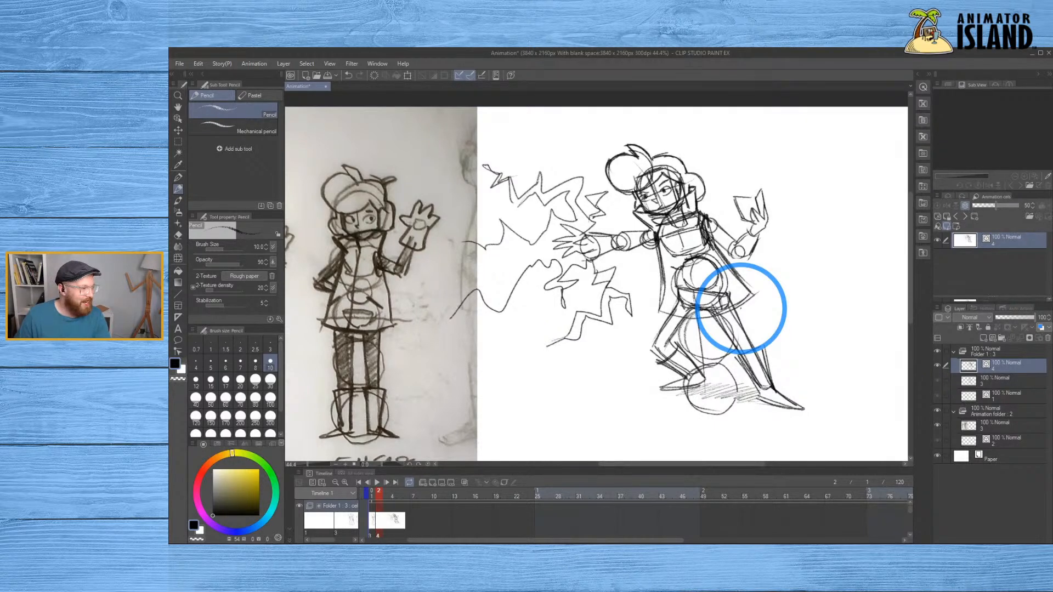
# Add a new layer to the character's animation folder and assign it as cel 5 at frame 3
pyautogui.moveTo(309, 531)
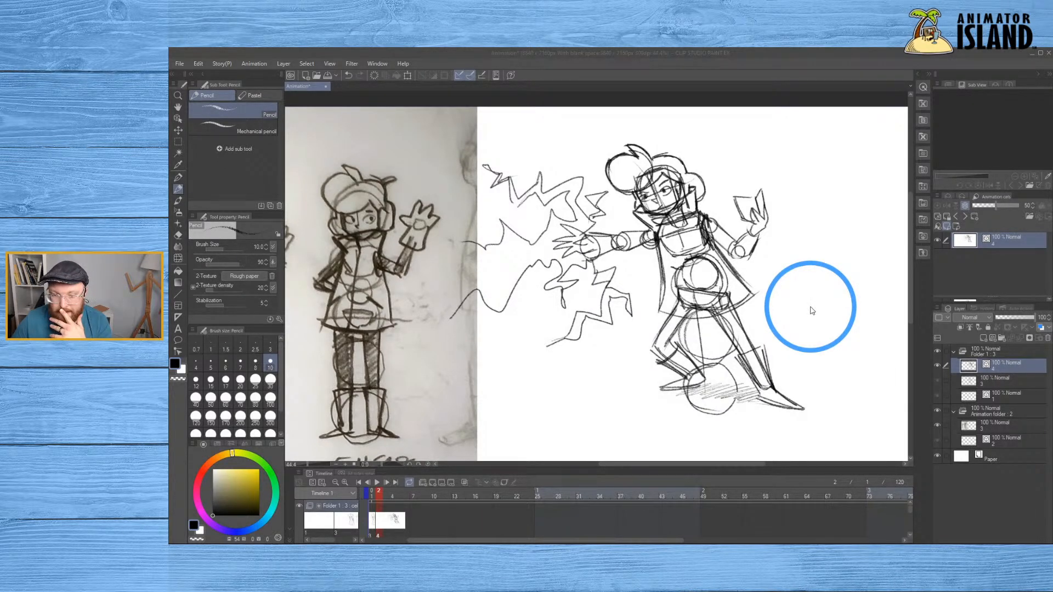
pyautogui.click(385, 496)
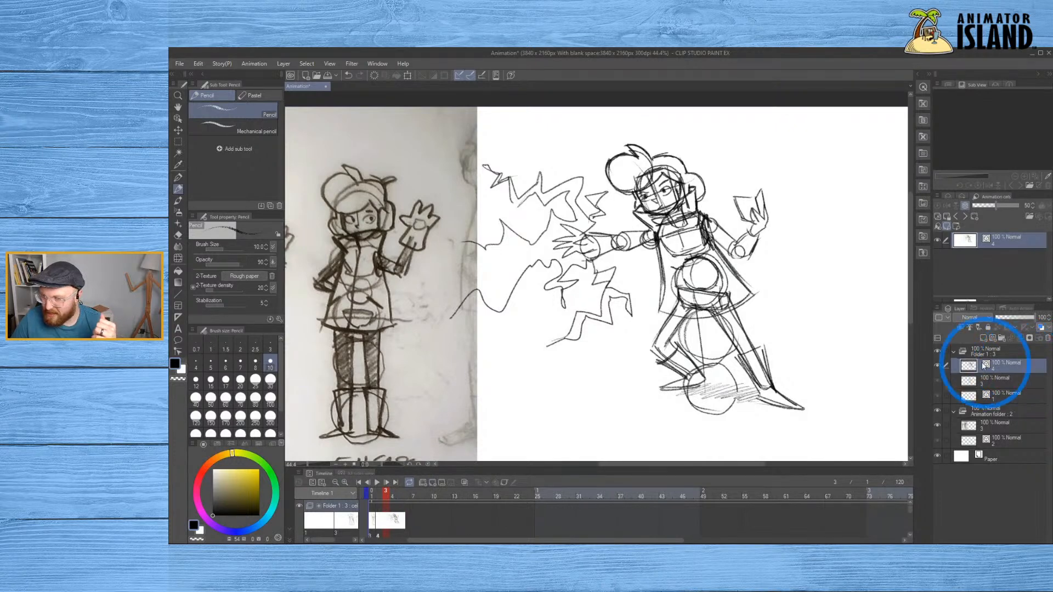
pyautogui.click(995, 340)
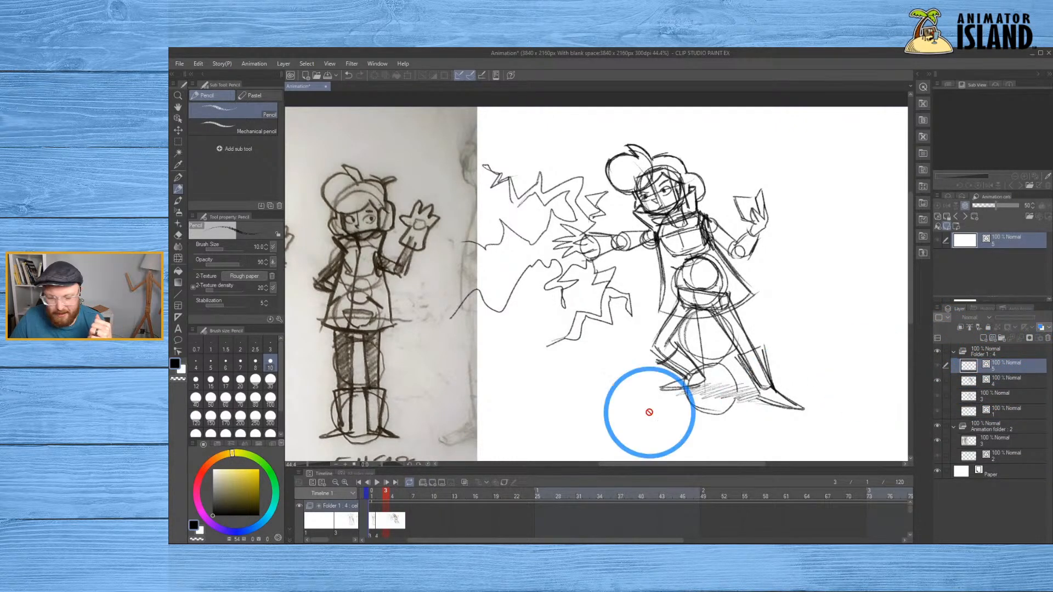
pyautogui.rightClick(390, 510)
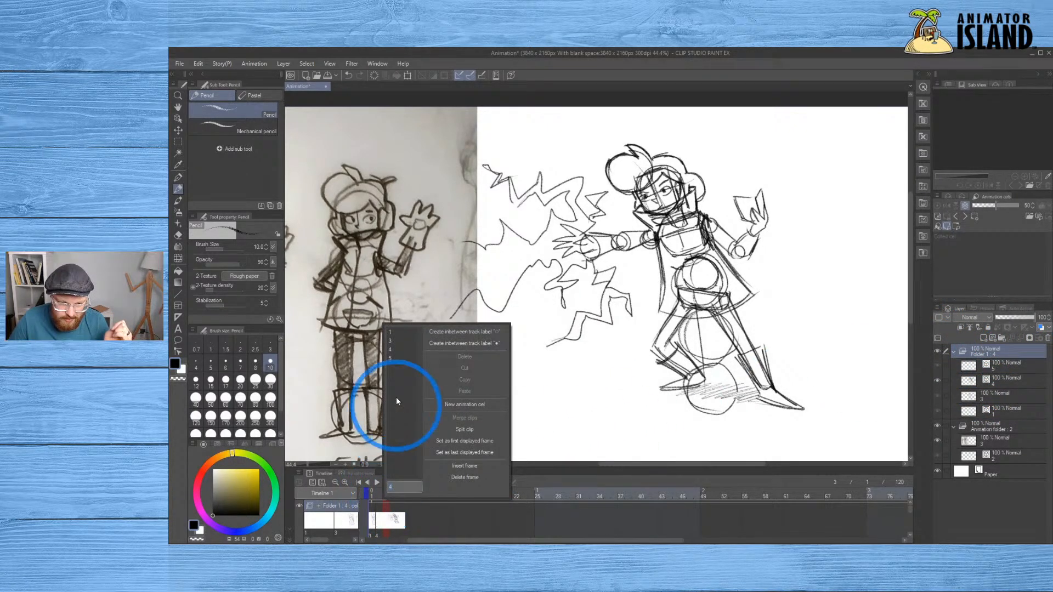
pyautogui.click(403, 359)
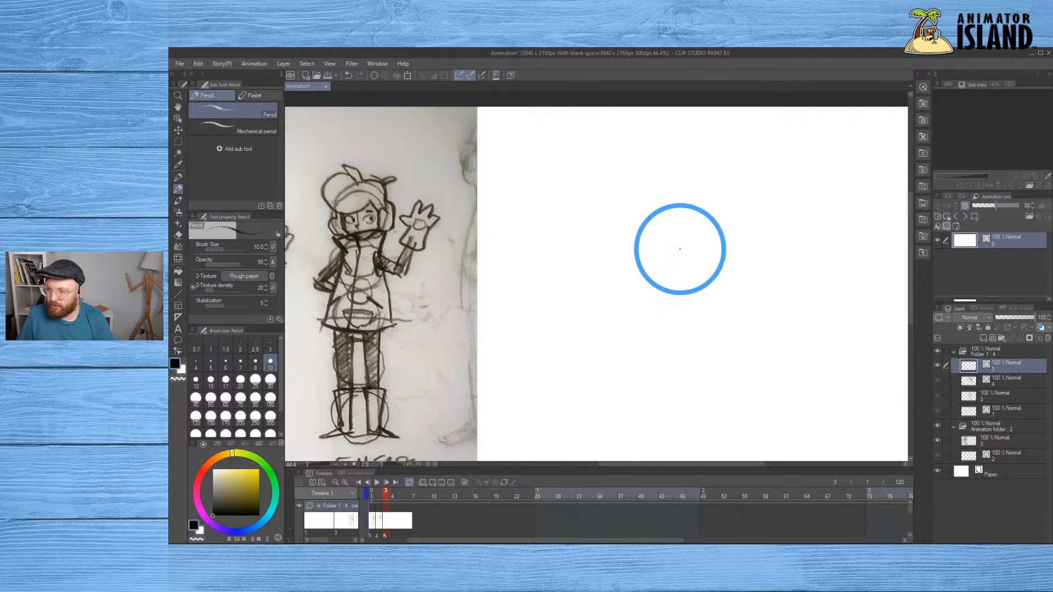
# Sketch a head circle near the upper part of the blank drawing area, beside the reference photo
pyautogui.moveTo(610, 182); pyautogui.dragTo(594, 198)
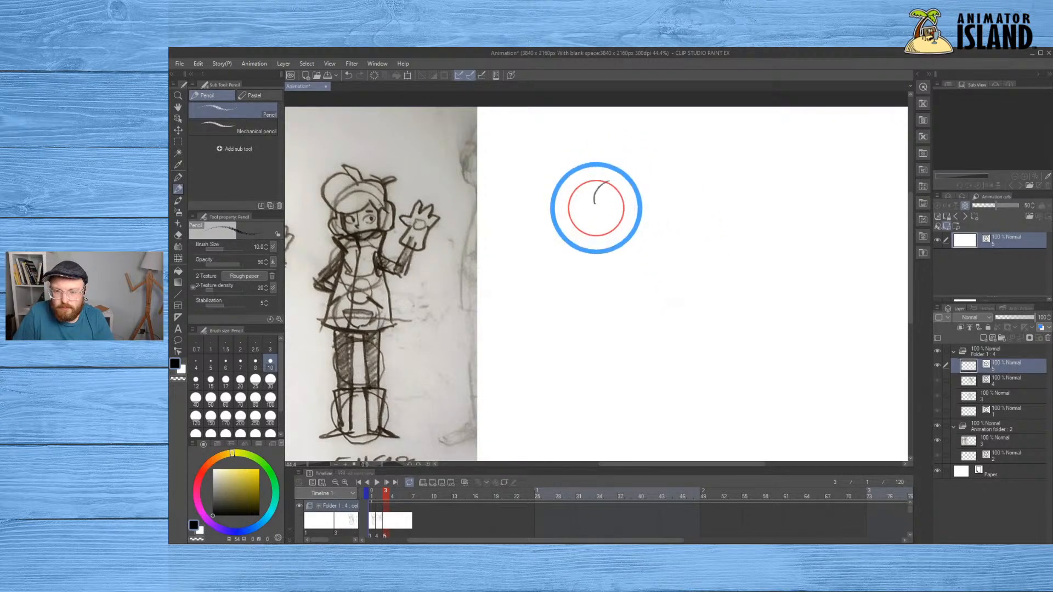
pyautogui.hotkey('ctrl', 'z')
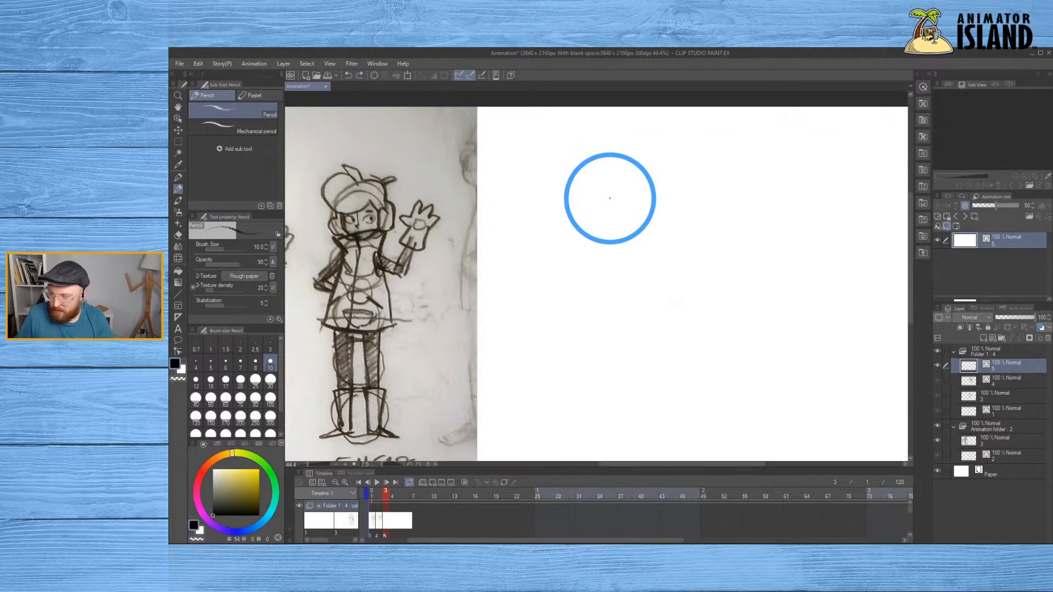
pyautogui.scroll(-2, 610, 198)
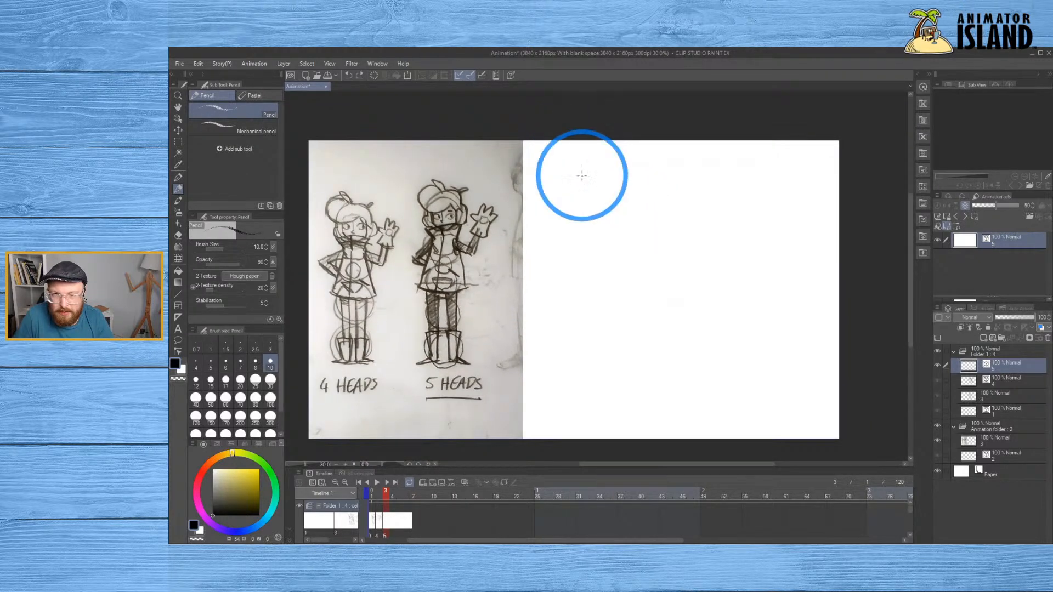
pyautogui.moveTo(607, 180)
pyautogui.mouseDown()
pyautogui.moveTo(632, 214)
pyautogui.moveTo(598, 188)
pyautogui.mouseUp()
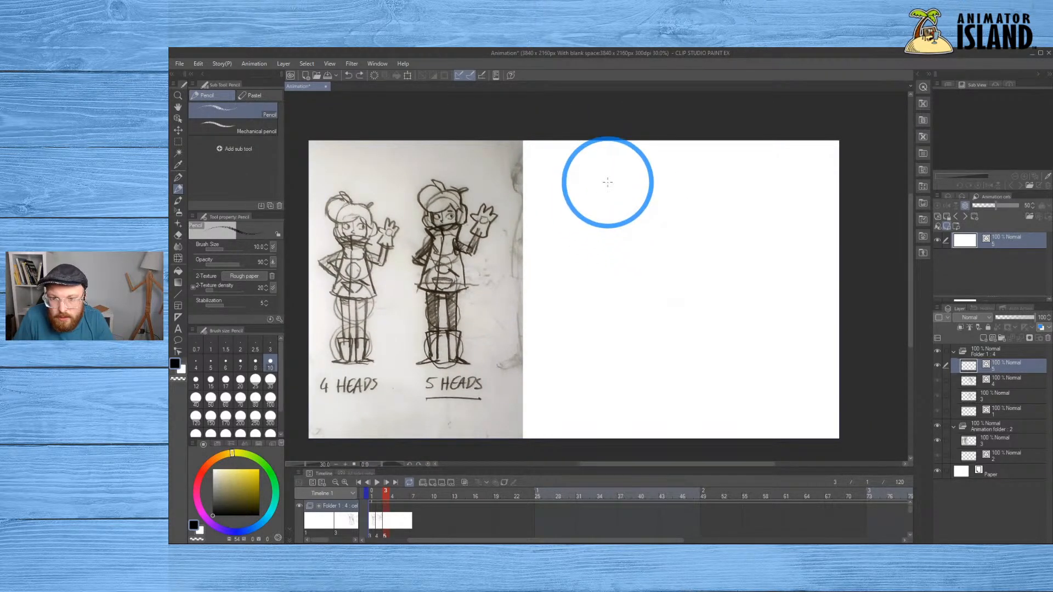
pyautogui.moveTo(623, 224); pyautogui.dragTo(625, 222)
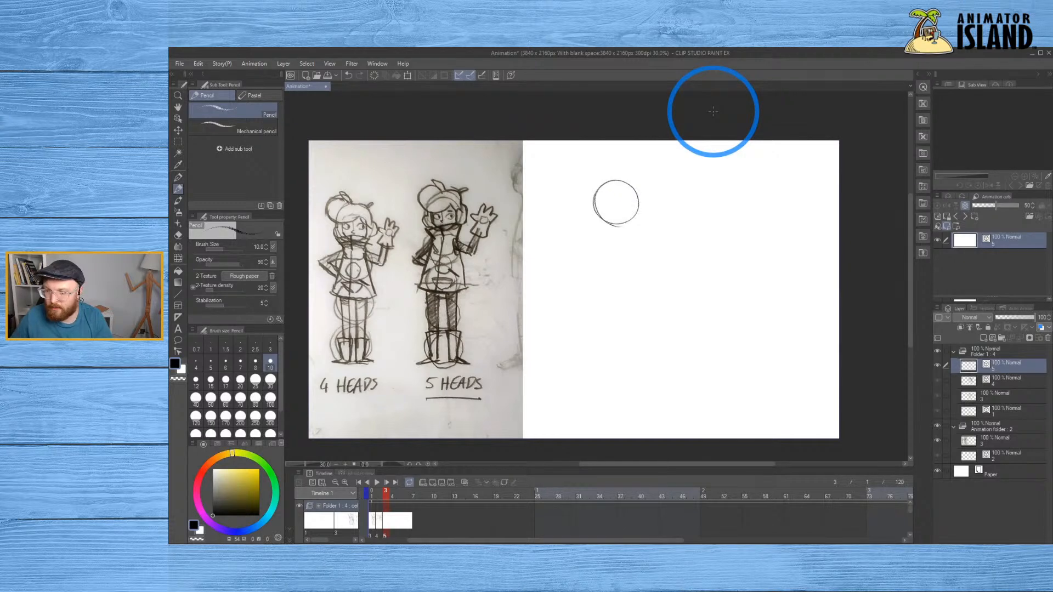
# Select the head circle with a rectangular selection and try to duplicate it by copying and pasting
pyautogui.click(177, 141)
pyautogui.moveTo(587, 176); pyautogui.dragTo(650, 236)
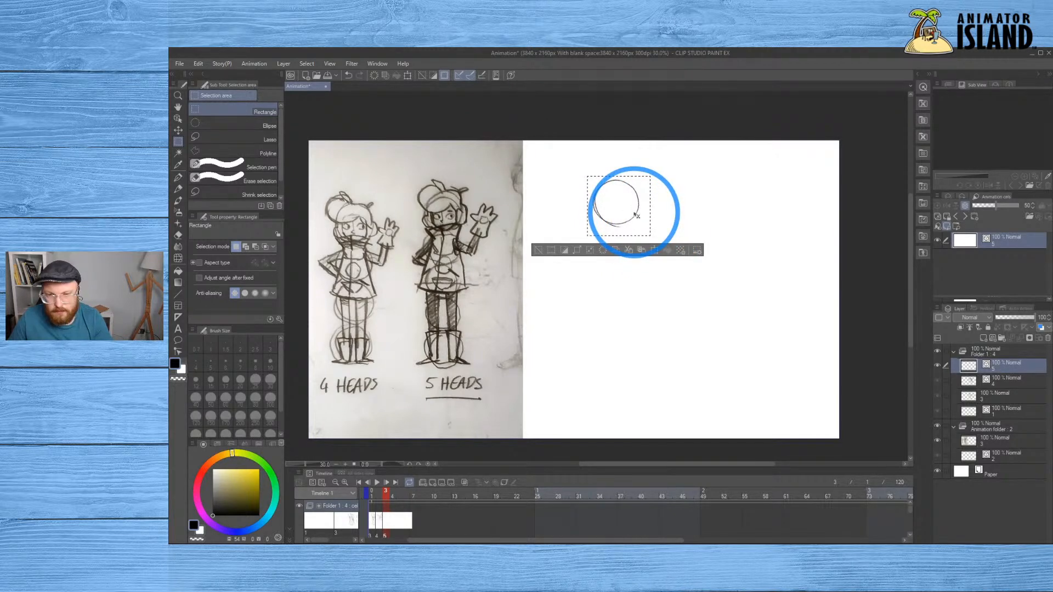
pyautogui.hotkey('ctrl', 'c')
pyautogui.hotkey('ctrl', 'v')
pyautogui.moveTo(635, 217)
pyautogui.mouseDown()
pyautogui.moveTo(623, 243)
pyautogui.moveTo(633, 219)
pyautogui.mouseUp()
pyautogui.hotkey('ctrl', 'z')
pyautogui.hotkey('ctrl', 'z')
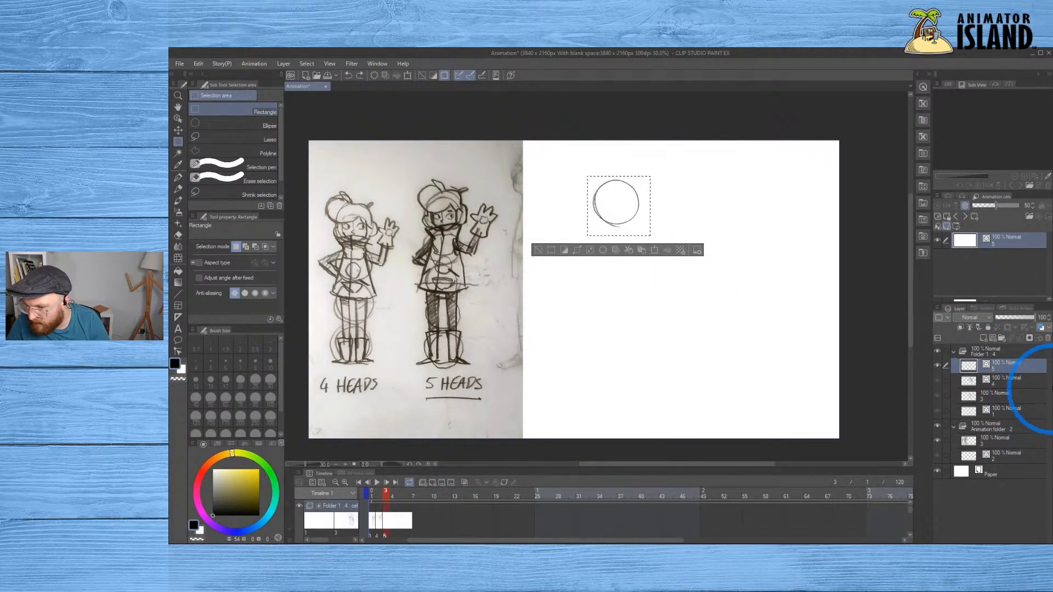
# Paste the copied head circle onto a new layer above cel 5 and try to move it down beside the original
pyautogui.moveTo(406, 531)
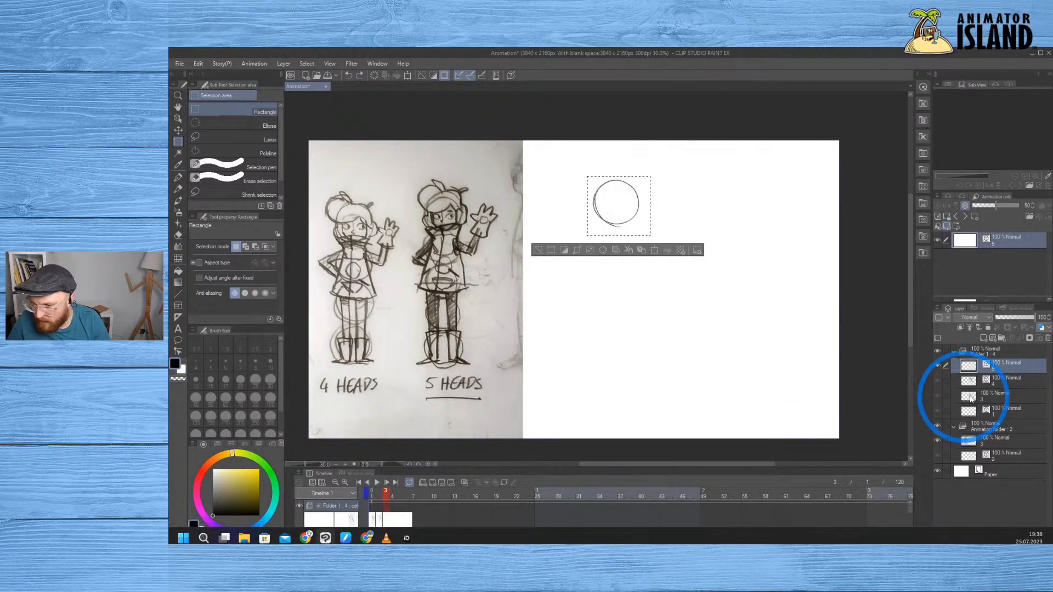
pyautogui.click(1019, 380)
pyautogui.click(1006, 366)
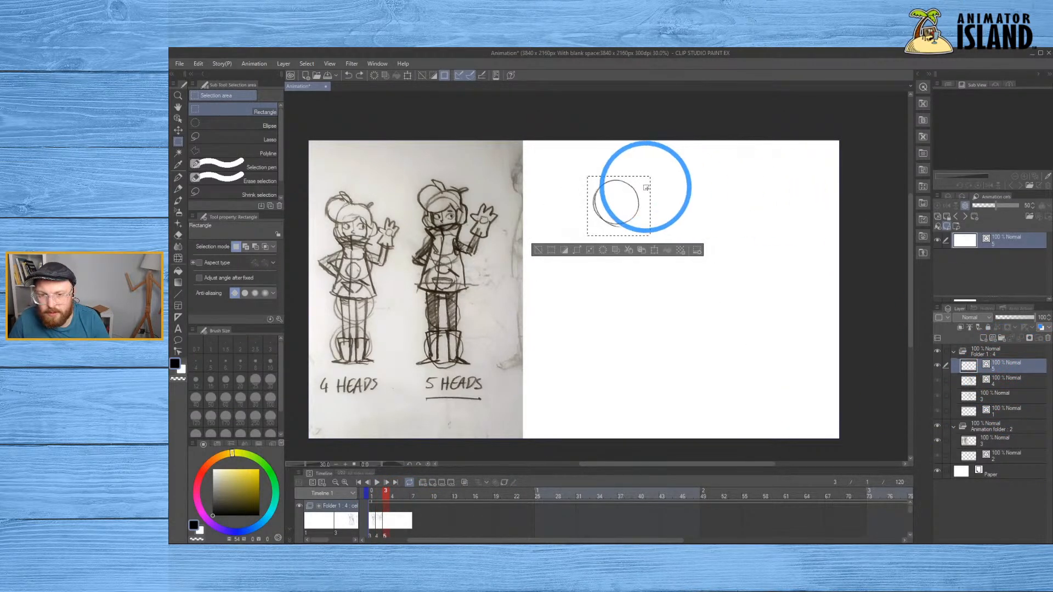
pyautogui.scroll(1, 630, 186)
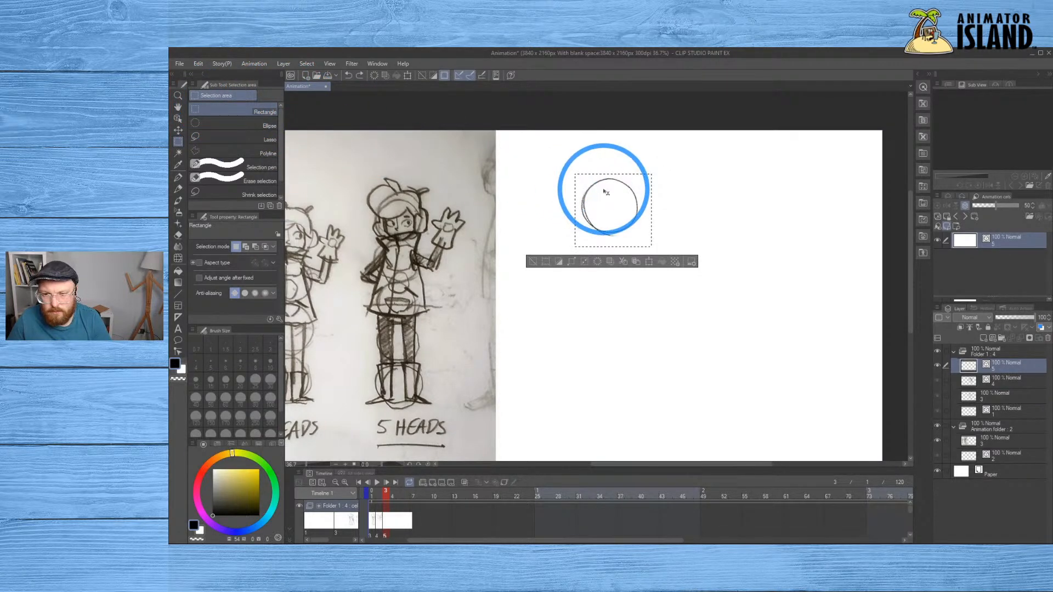
pyautogui.hotkey('ctrl', 'v')
pyautogui.moveTo(617, 202); pyautogui.dragTo(666, 243)
pyautogui.click(1010, 378)
pyautogui.click(1009, 368)
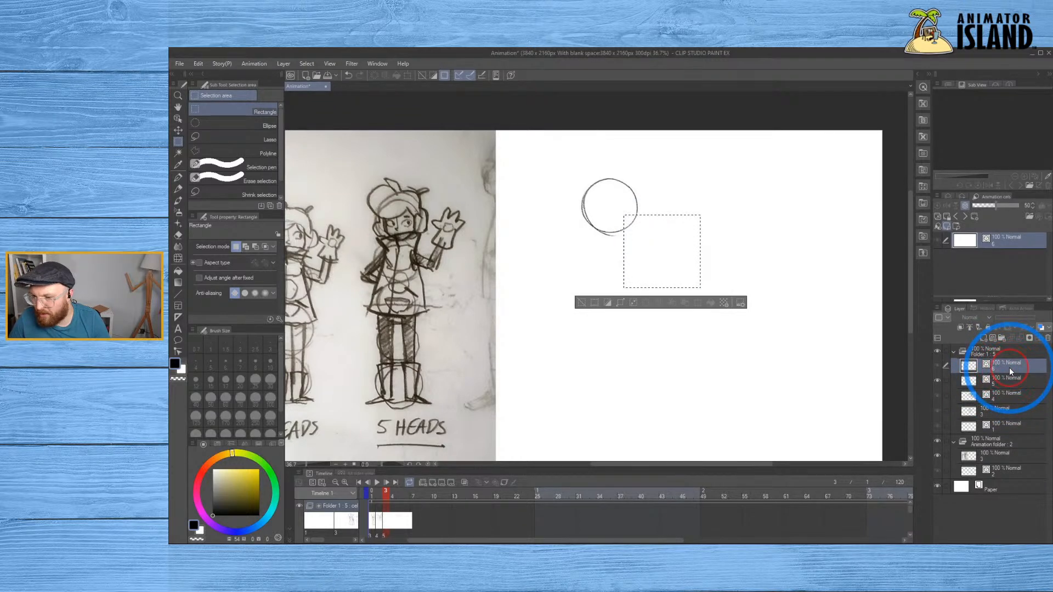
pyautogui.click(936, 365)
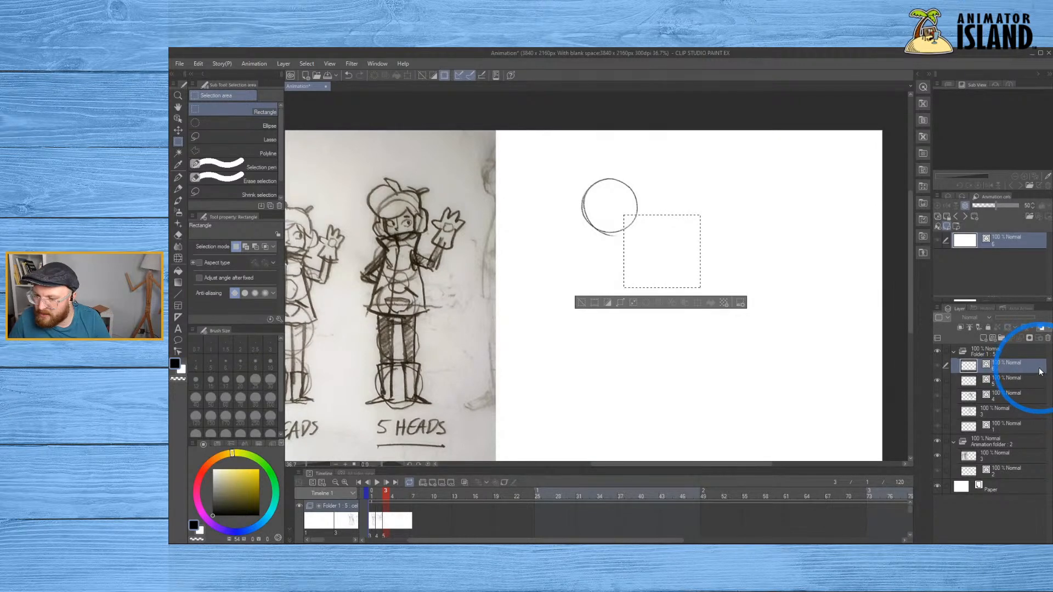
pyautogui.hotkey('ctrl', 'z')
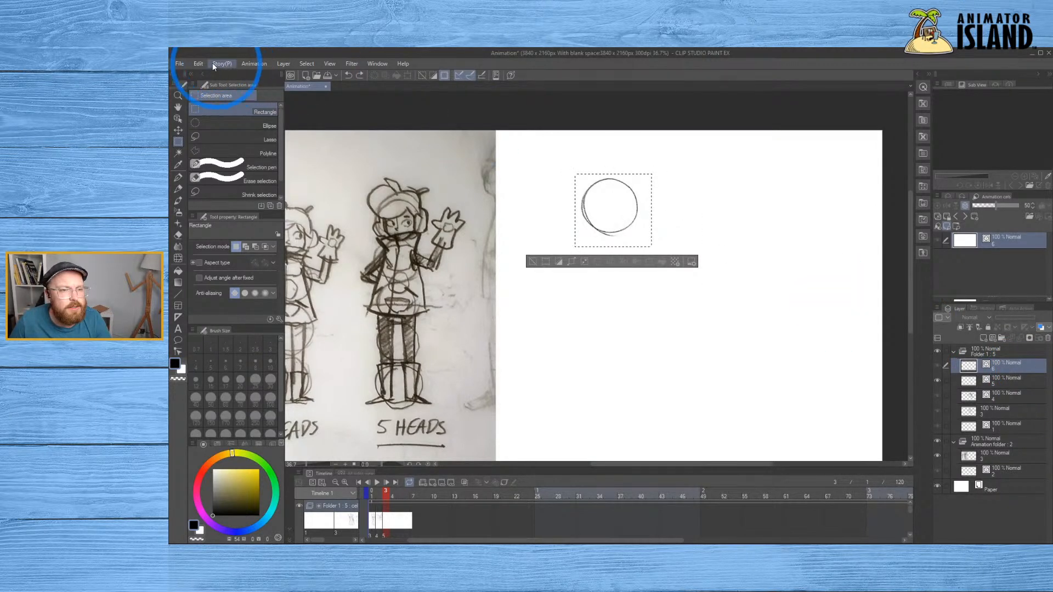
# Try pasting the copied head circle to the shown position, and undo the attempt
pyautogui.click(186, 64)
pyautogui.click(197, 64)
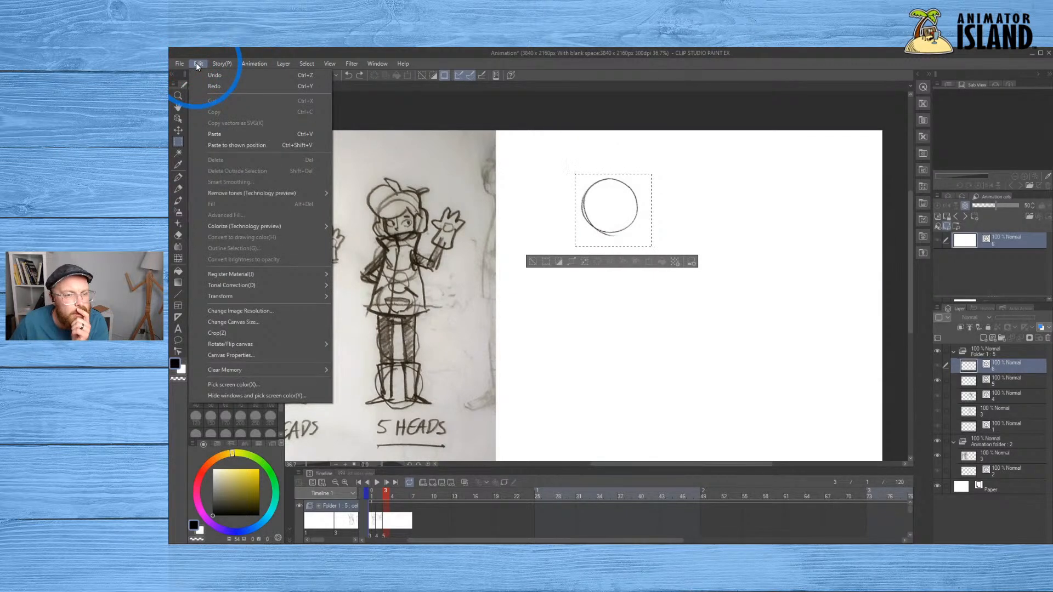
pyautogui.click(257, 144)
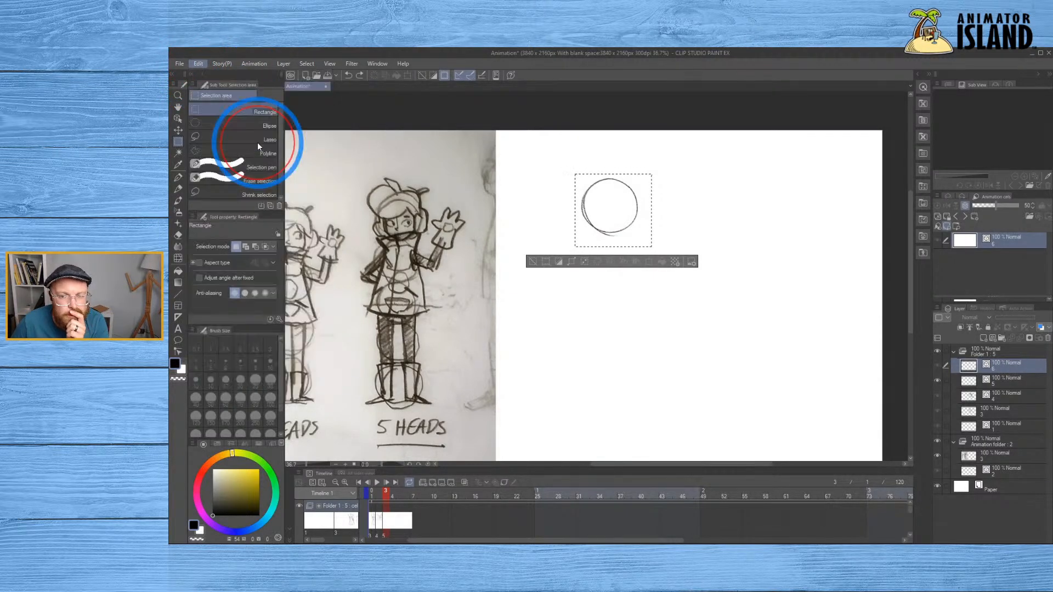
pyautogui.click(585, 246)
pyautogui.hotkey('ctrl', 'z')
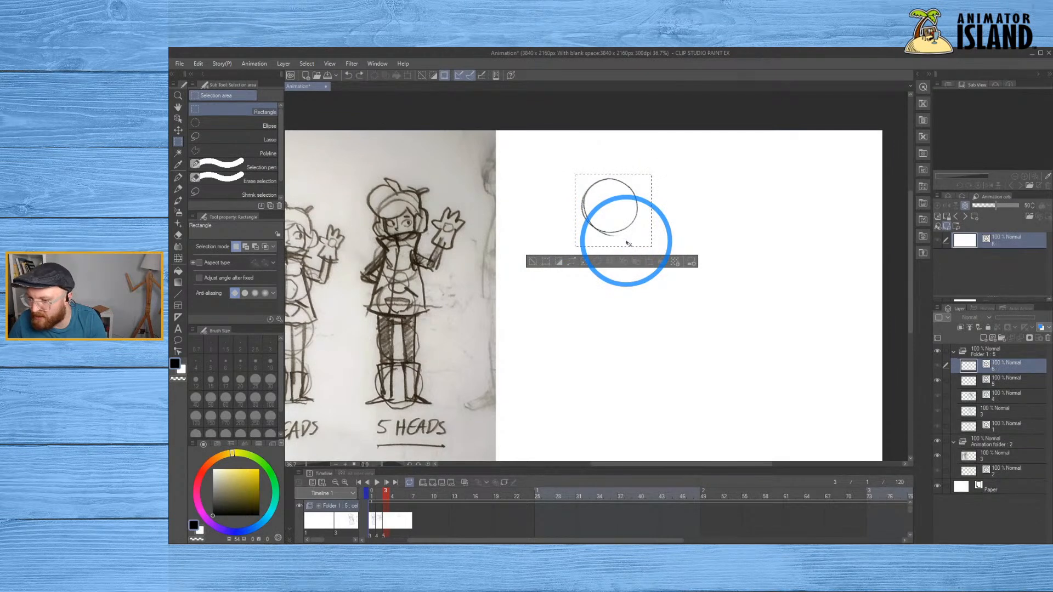
# Try deleting the circle from cel 5 and pasting it back, then undo until the circle and its selection are restored
pyautogui.click(943, 374)
pyautogui.press('Delete')
pyautogui.hotkey('ctrl', 'v')
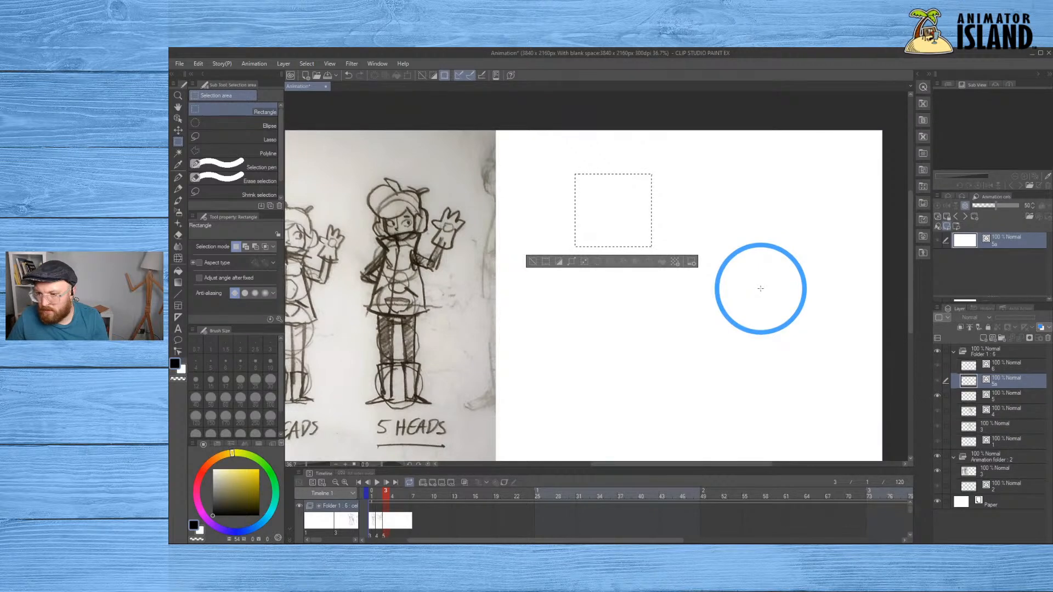
pyautogui.hotkey('ctrl', 'z')
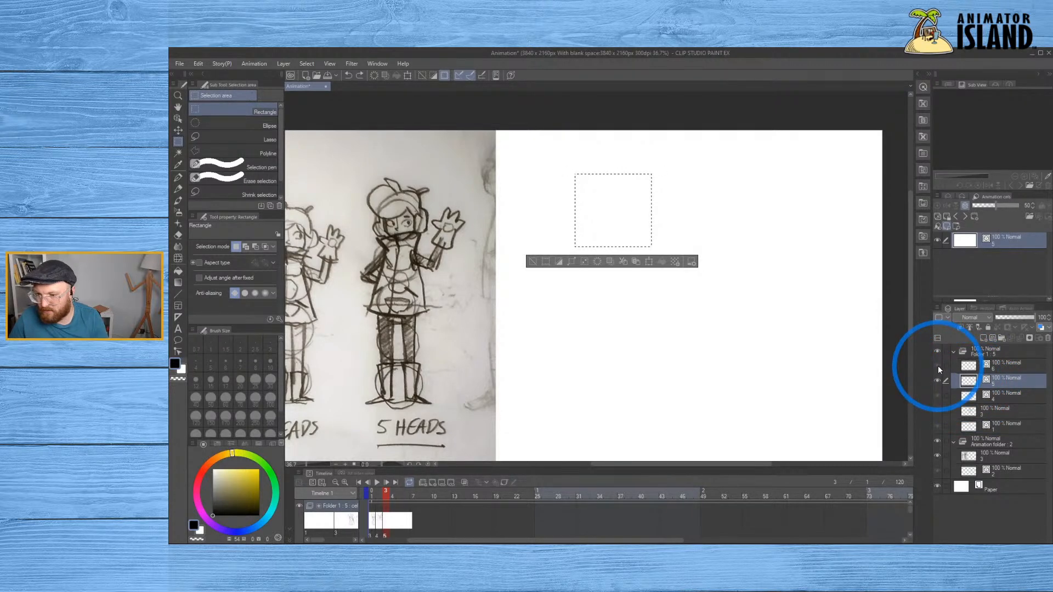
pyautogui.click(661, 233)
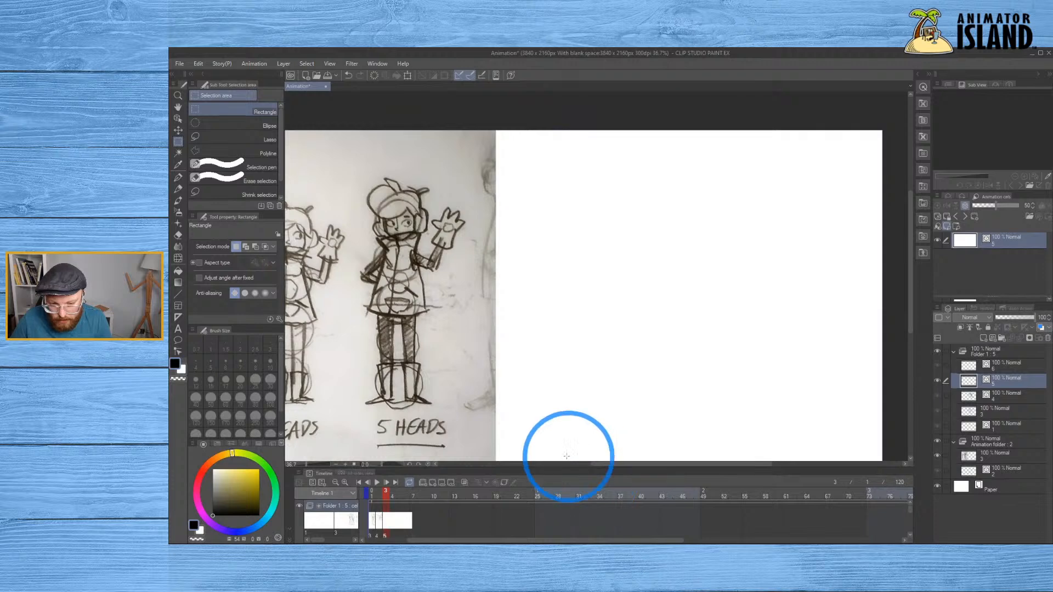
pyautogui.moveTo(555, 466); pyautogui.dragTo(567, 364)
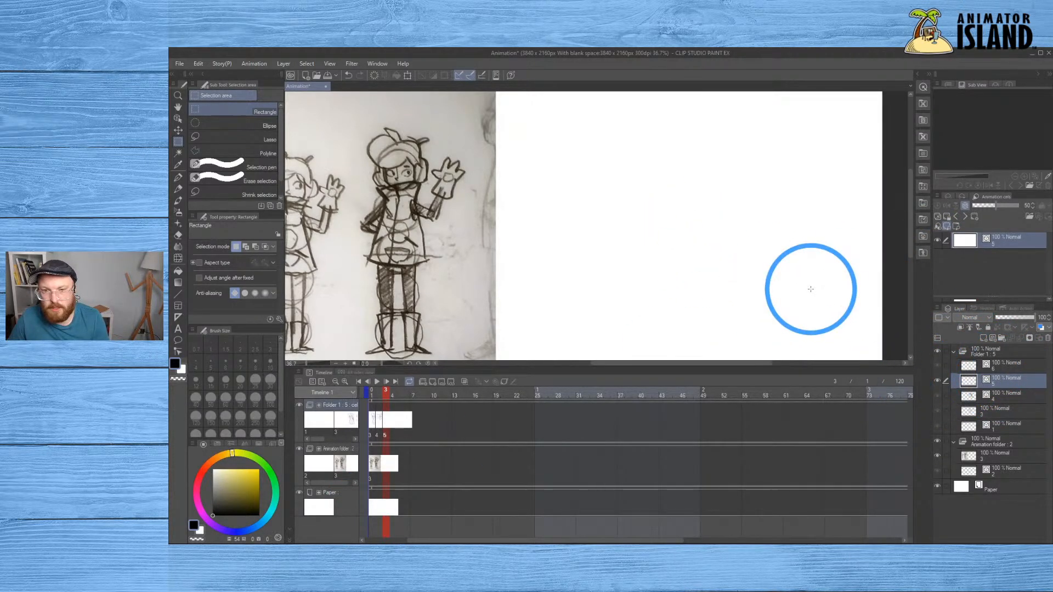
pyautogui.hotkey('ctrl', 'z')
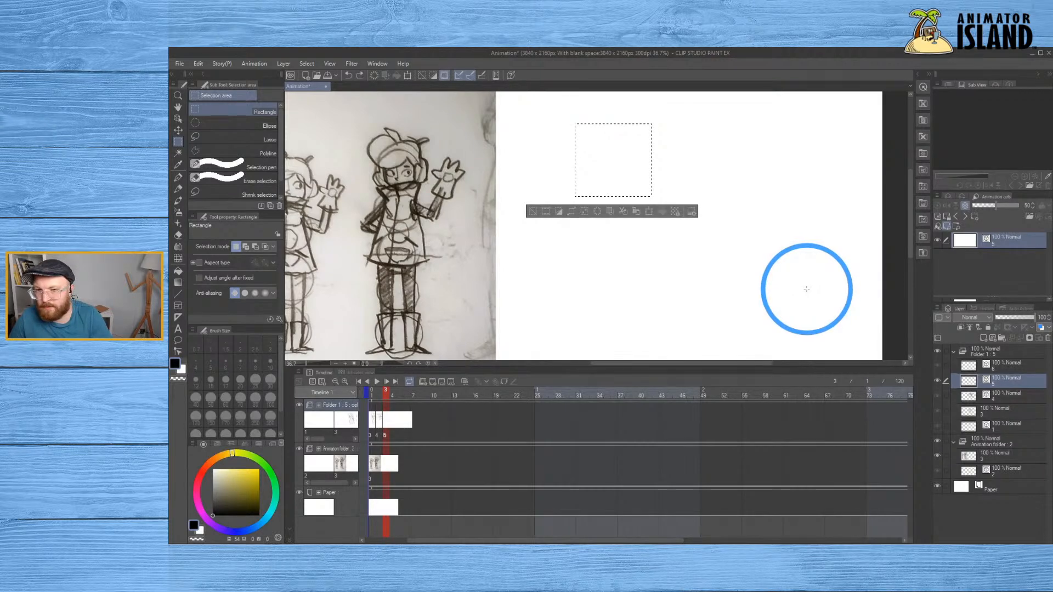
pyautogui.hotkey('ctrl', 'z')
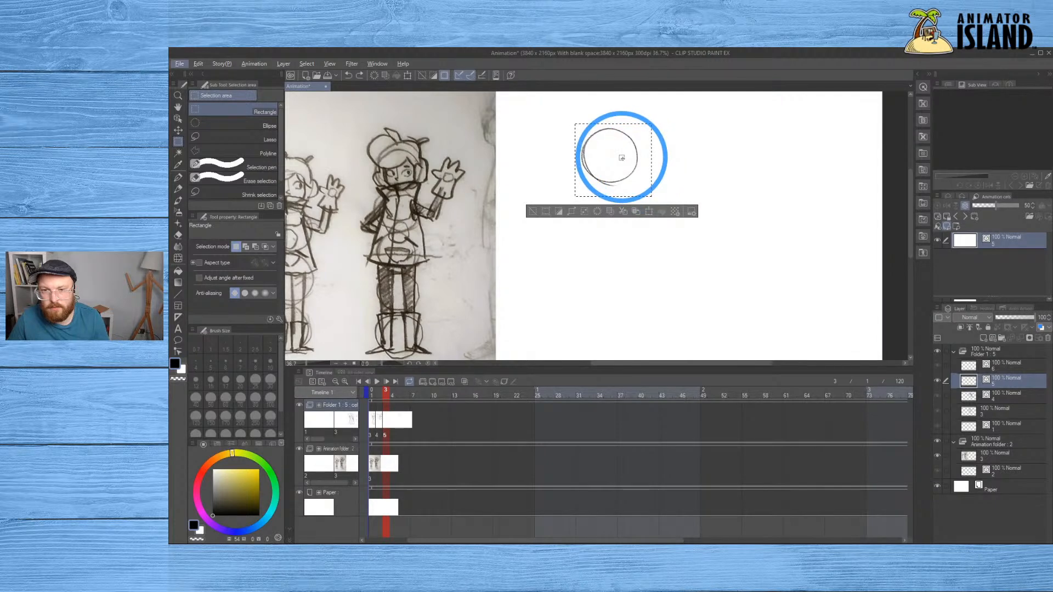
# Try duplicating the selected head circle below the original with Move layer and shifting the copy further down, then undo it
pyautogui.click(177, 129)
pyautogui.moveTo(589, 174); pyautogui.dragTo(588, 228)
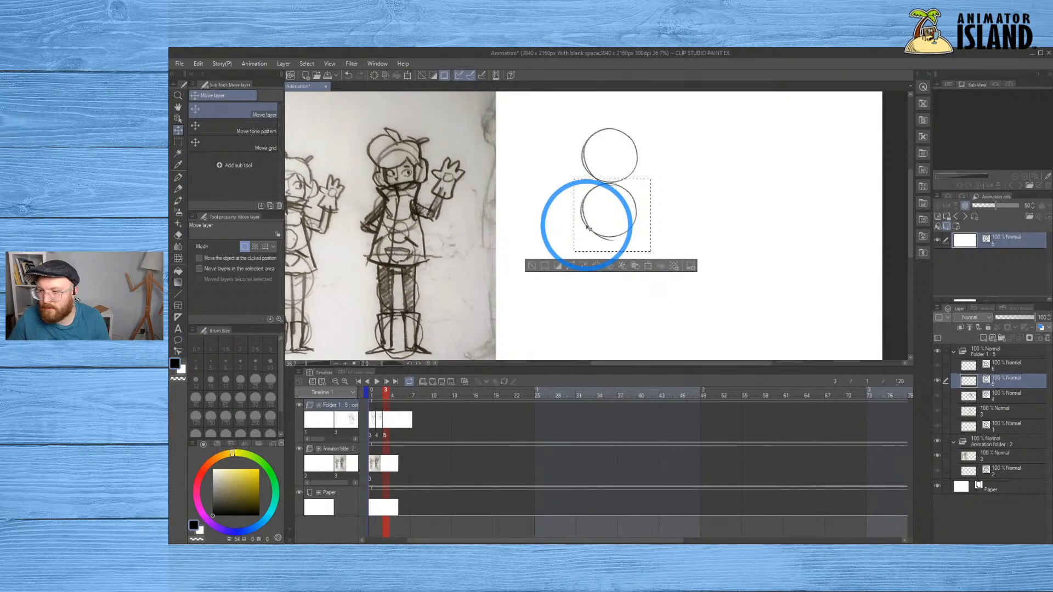
pyautogui.moveTo(696, 188); pyautogui.dragTo(702, 235)
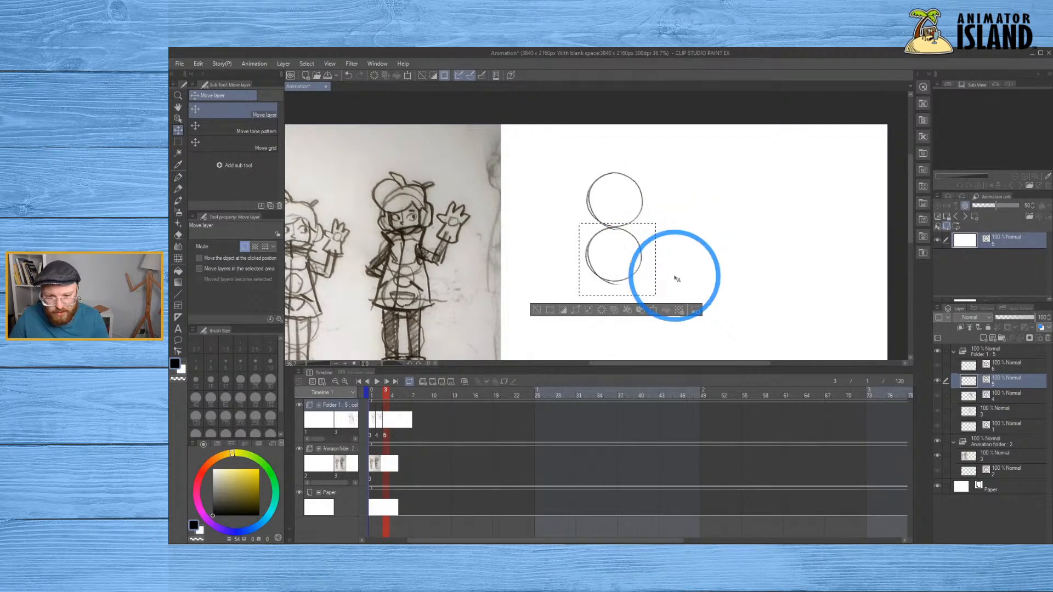
pyautogui.moveTo(611, 367); pyautogui.dragTo(611, 501)
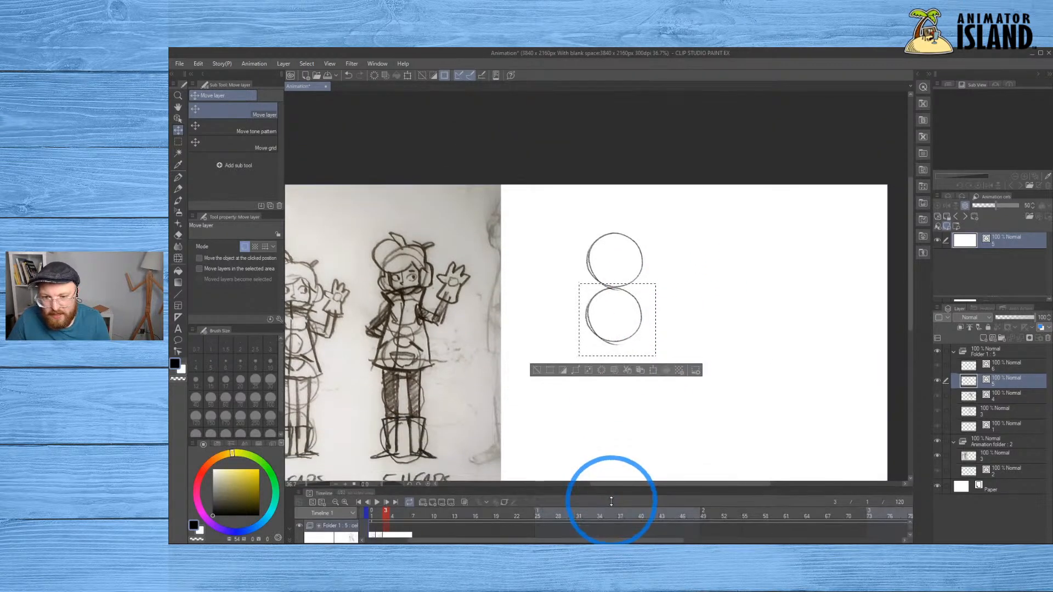
pyautogui.moveTo(640, 311); pyautogui.dragTo(633, 378)
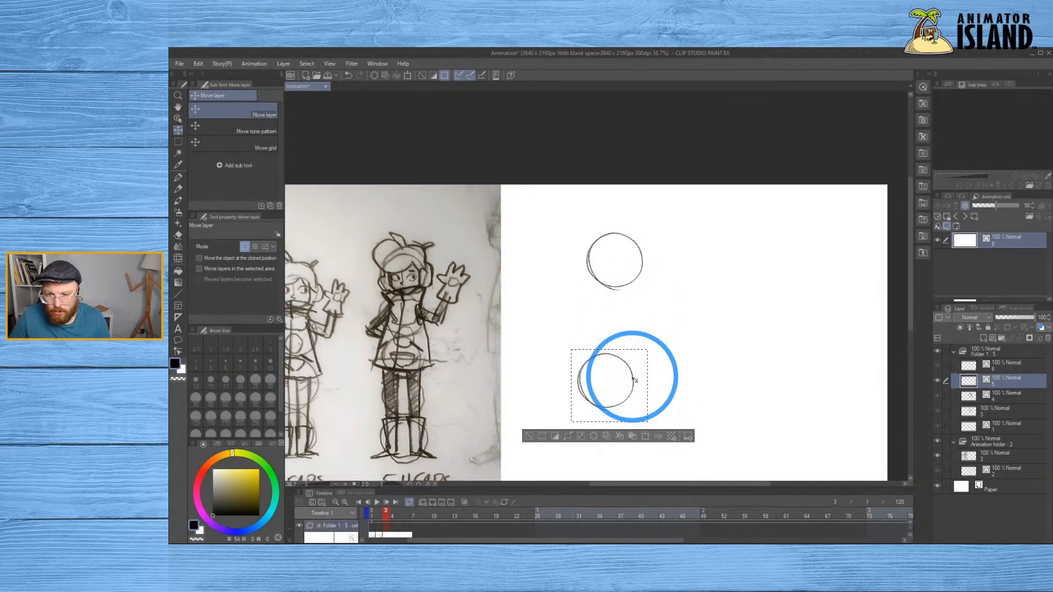
pyautogui.hotkey('ctrl', 'z')
# Try placing a circle copy below the head, moving it aside and pasting another, then undo back to the single head circle
pyautogui.moveTo(638, 282); pyautogui.dragTo(640, 336)
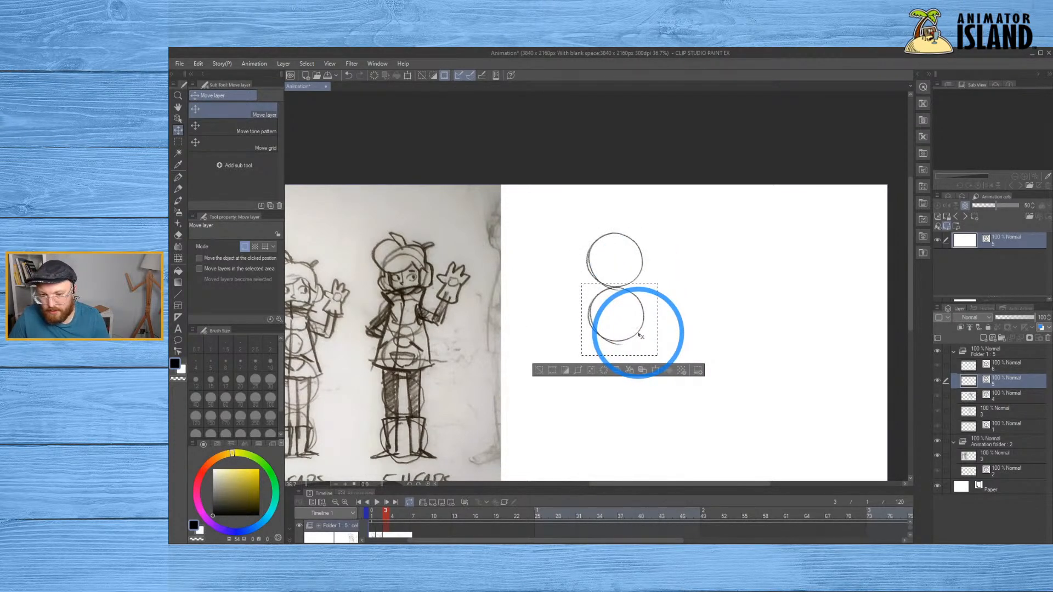
pyautogui.moveTo(640, 335); pyautogui.dragTo(741, 295)
pyautogui.hotkey('ctrl', 'v')
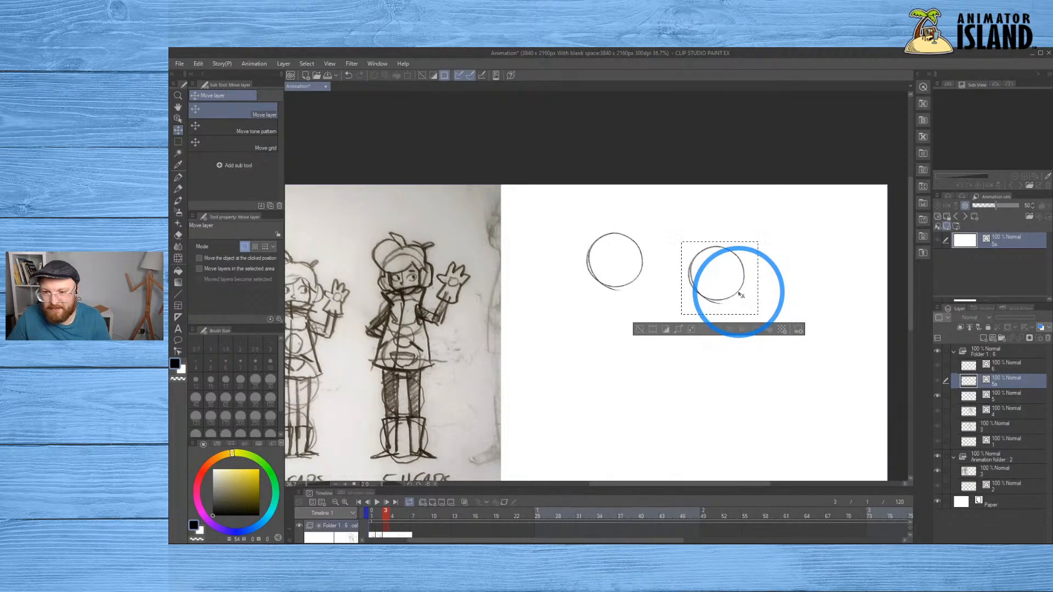
pyautogui.click(739, 334)
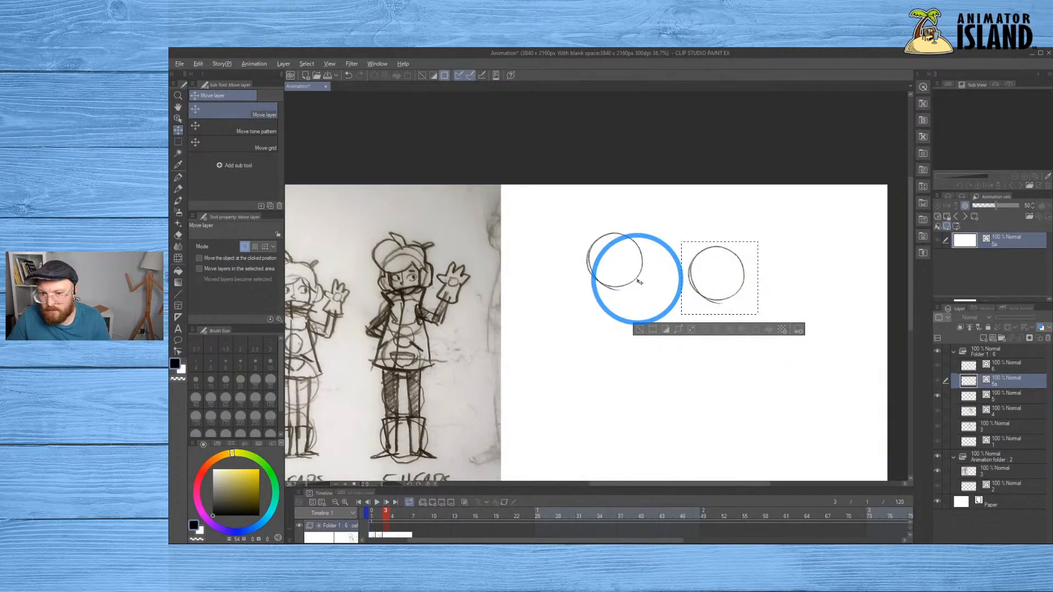
pyautogui.click(644, 328)
pyautogui.hotkey('ctrl', 'z')
pyautogui.hotkey('ctrl', 'z')
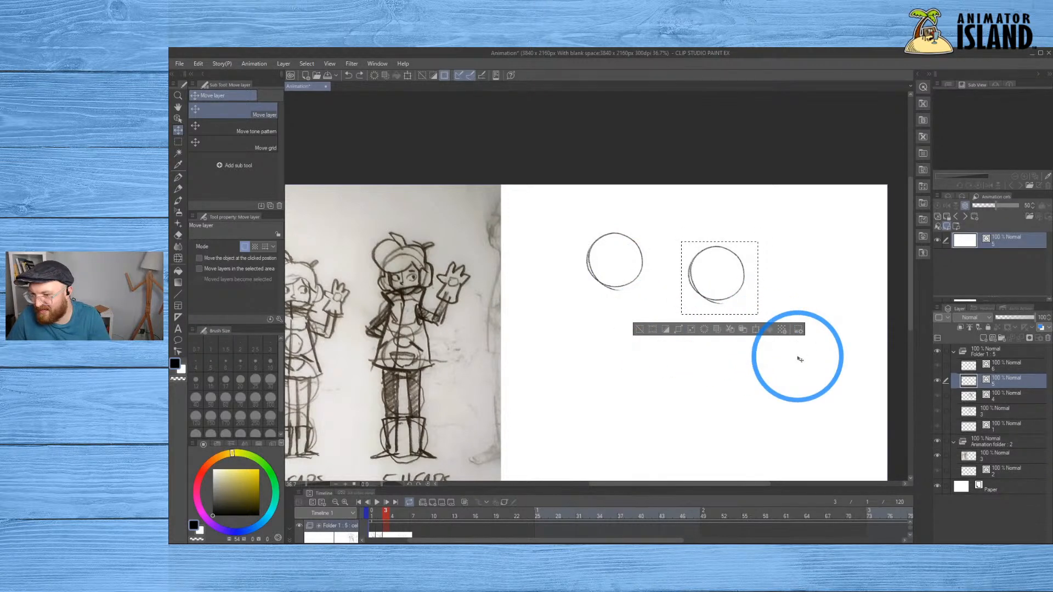
pyautogui.hotkey('ctrl', 'z')
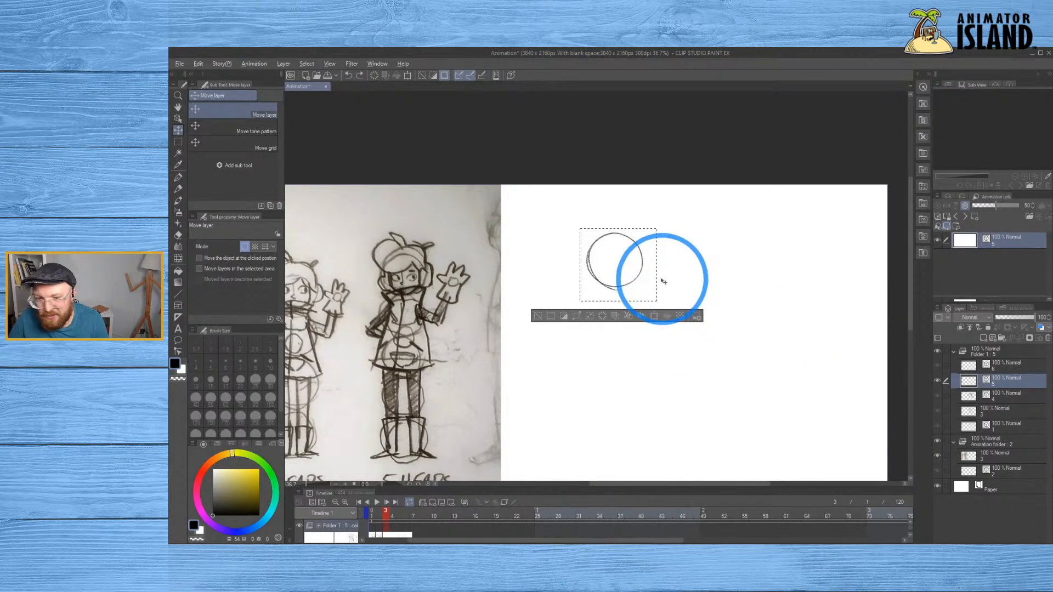
# Duplicate the selected head circle downward twice with Move layer, stacking the second and third heads directly beneath the first
pyautogui.moveTo(630, 270); pyautogui.dragTo(638, 337)
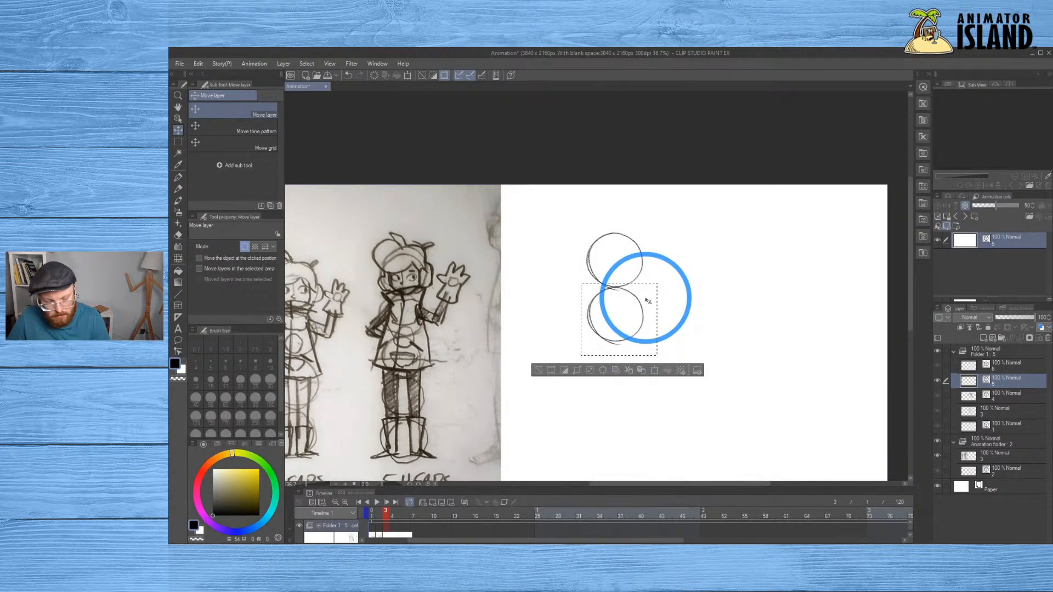
pyautogui.moveTo(642, 303)
pyautogui.mouseDown()
pyautogui.moveTo(642, 332)
pyautogui.moveTo(645, 307)
pyautogui.mouseUp()
pyautogui.click(178, 118)
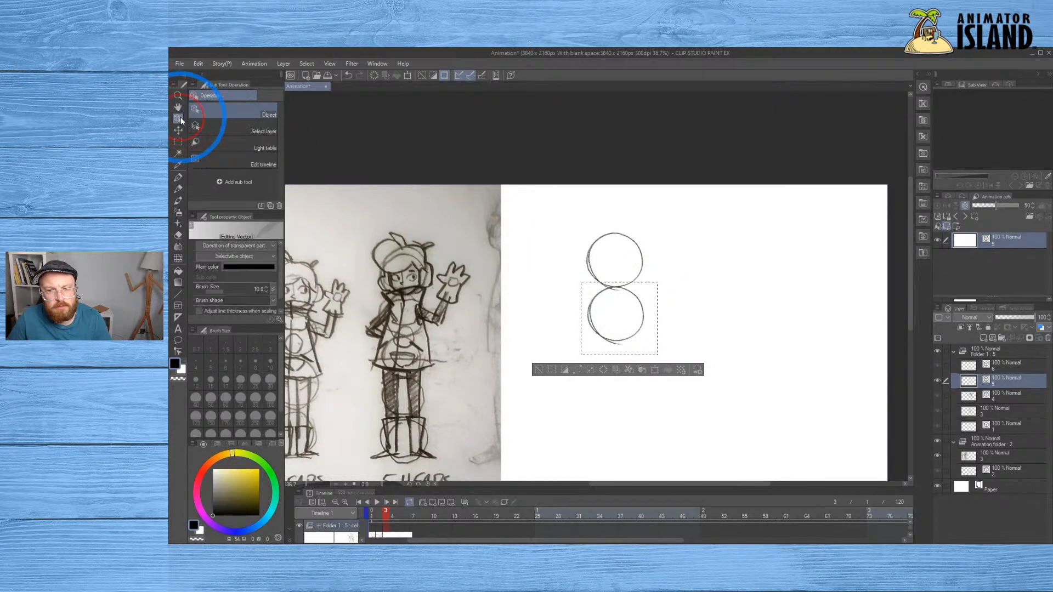
pyautogui.click(179, 129)
pyautogui.moveTo(642, 307); pyautogui.dragTo(643, 361)
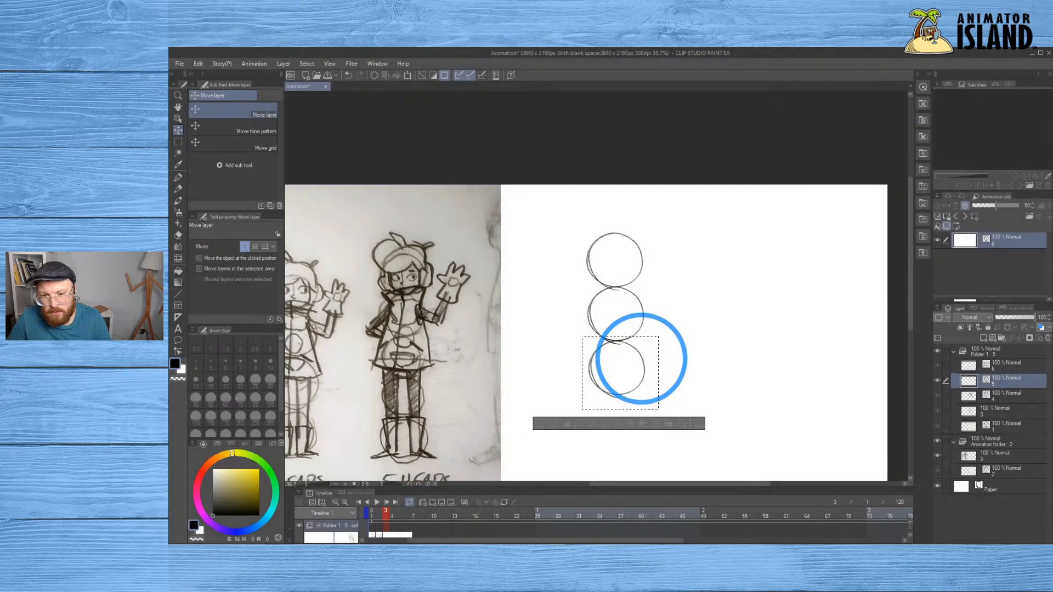
pyautogui.moveTo(693, 357); pyautogui.dragTo(637, 265)
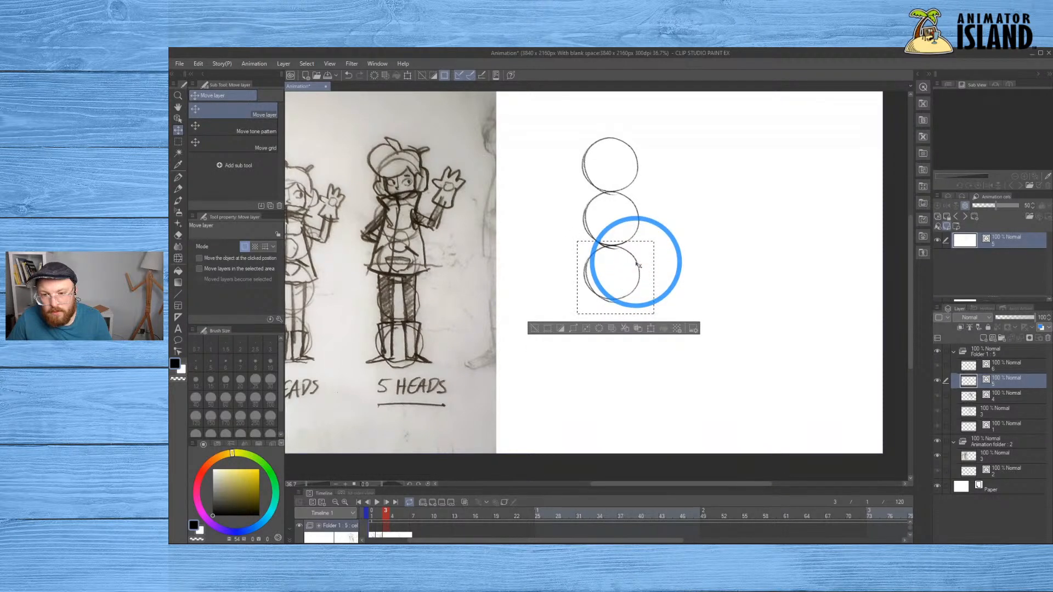
# Duplicate the lowest circle downward twice more, adding the fourth and fifth heads to complete the proportion column
pyautogui.click(177, 119)
pyautogui.click(178, 130)
pyautogui.moveTo(635, 267); pyautogui.dragTo(636, 322)
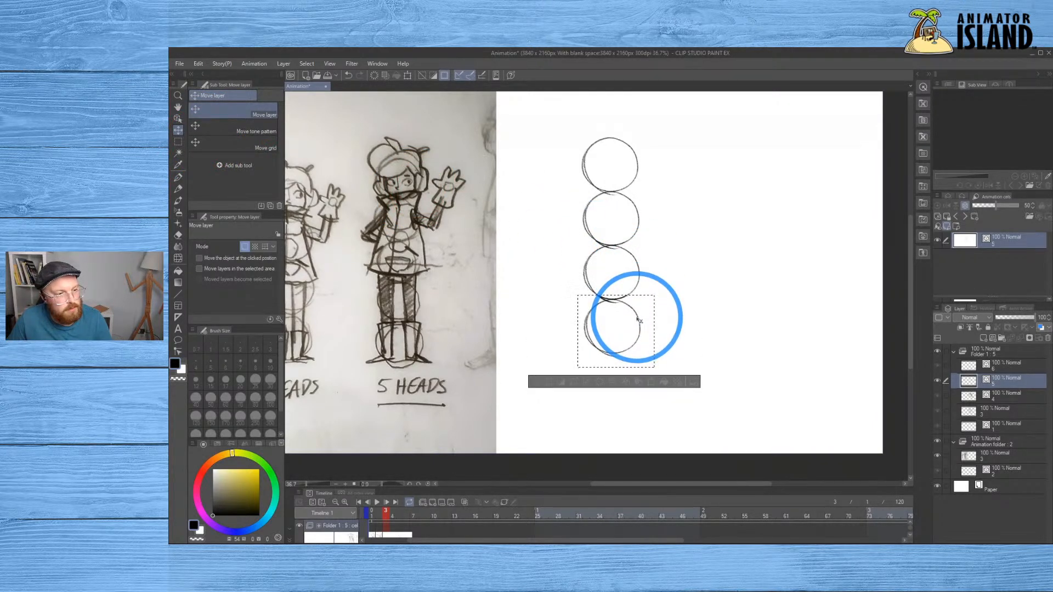
pyautogui.click(178, 120)
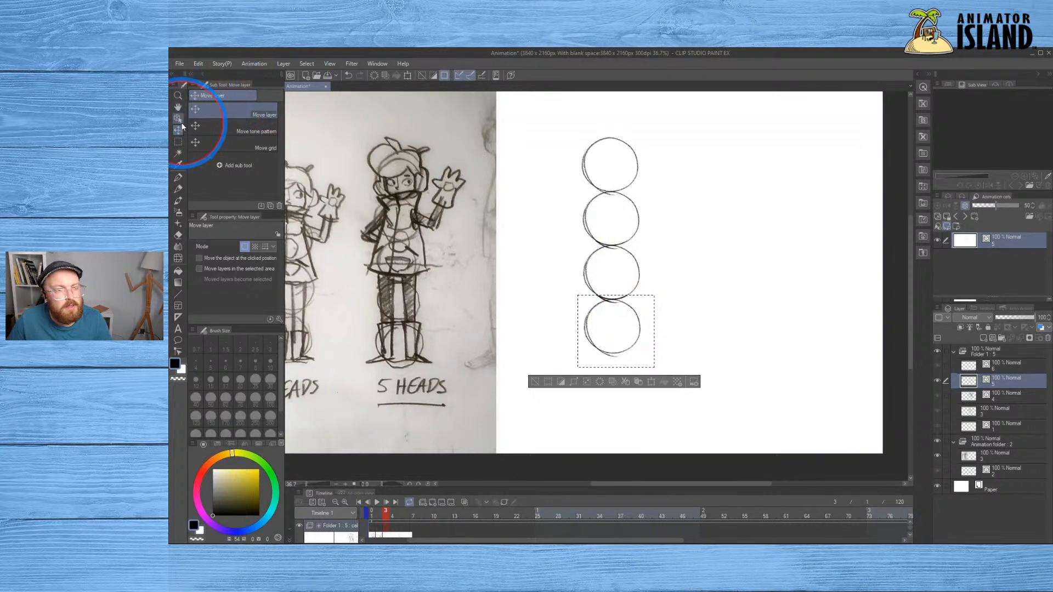
pyautogui.click(178, 131)
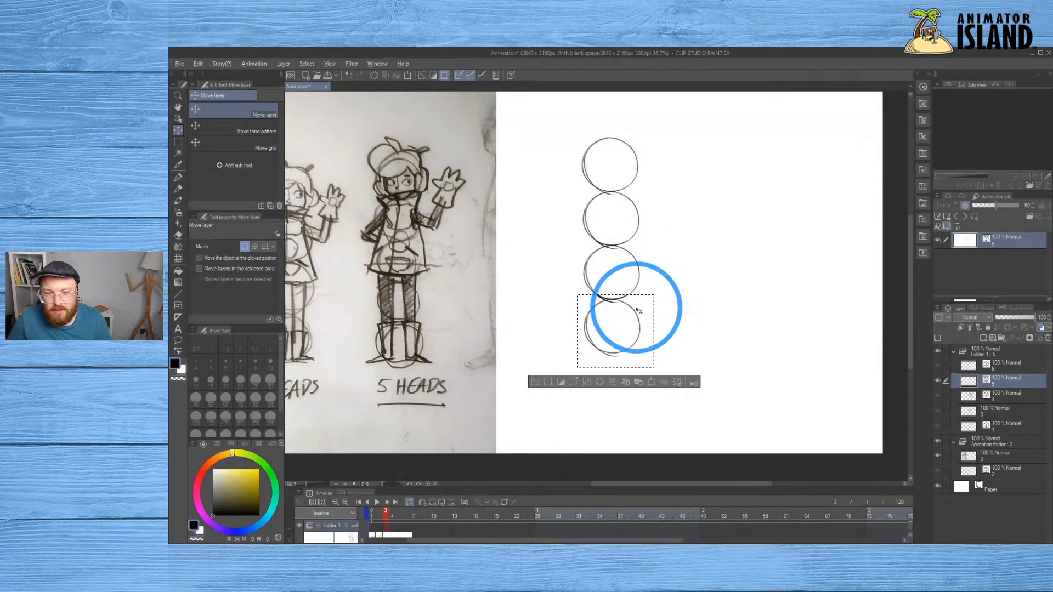
pyautogui.moveTo(634, 330); pyautogui.dragTo(638, 370)
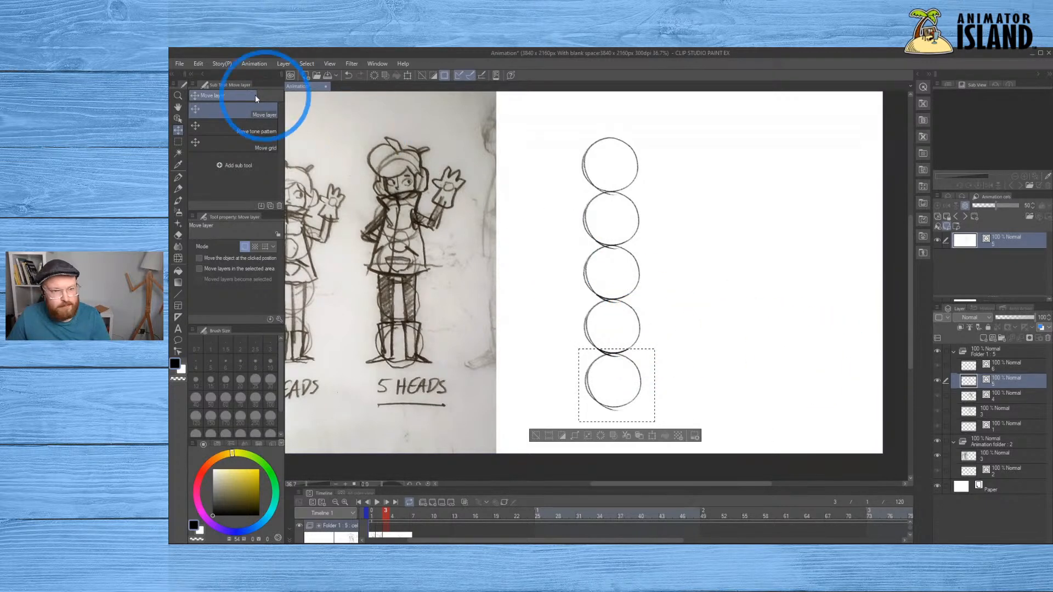
pyautogui.click(179, 119)
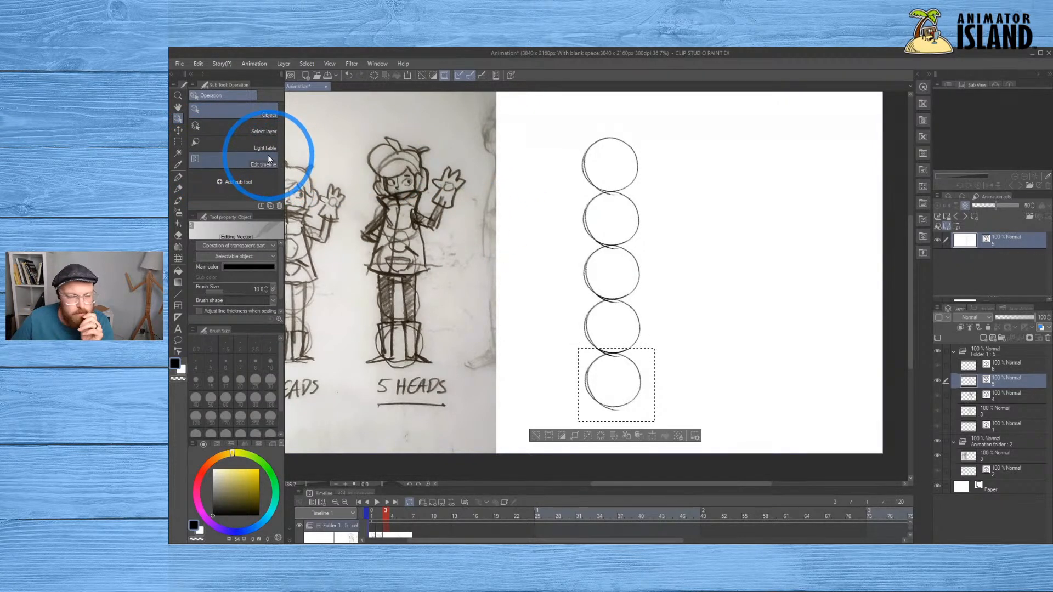
pyautogui.click(178, 188)
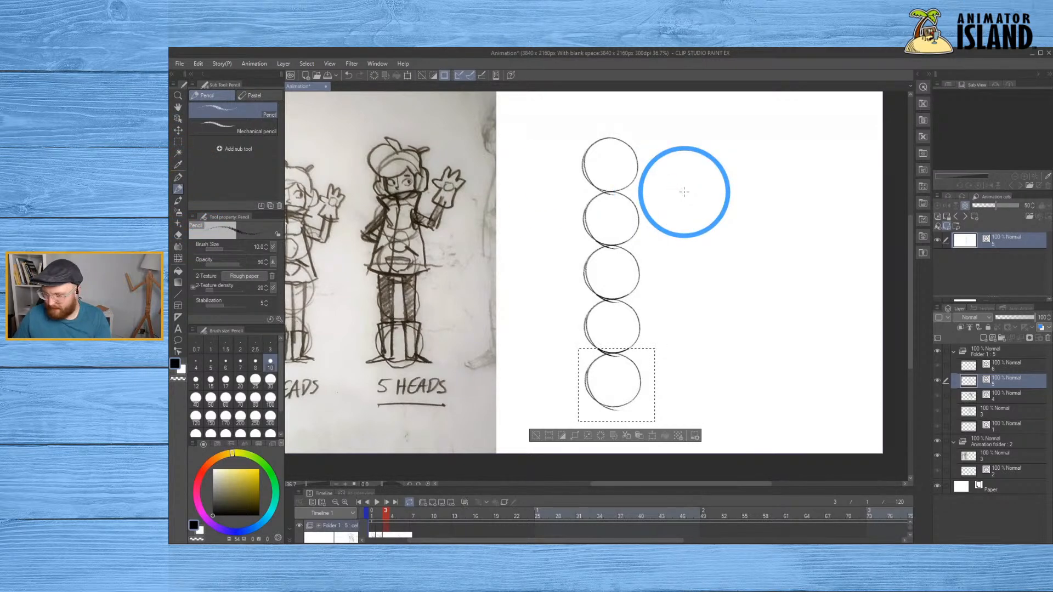
pyautogui.scroll(1, 617, 140)
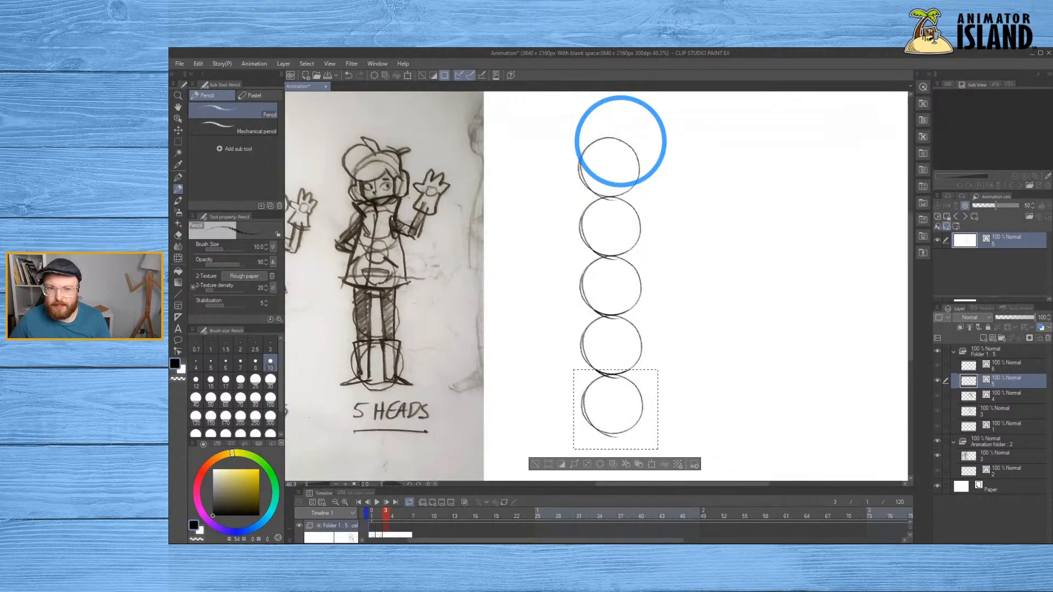
pyautogui.scroll(1, 630, 164)
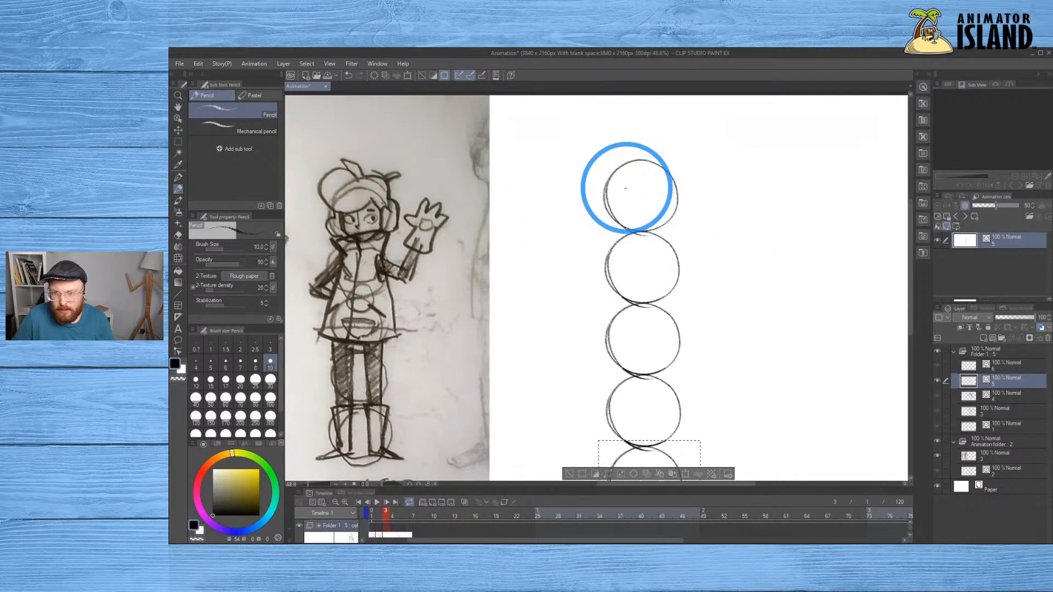
pyautogui.click(621, 182)
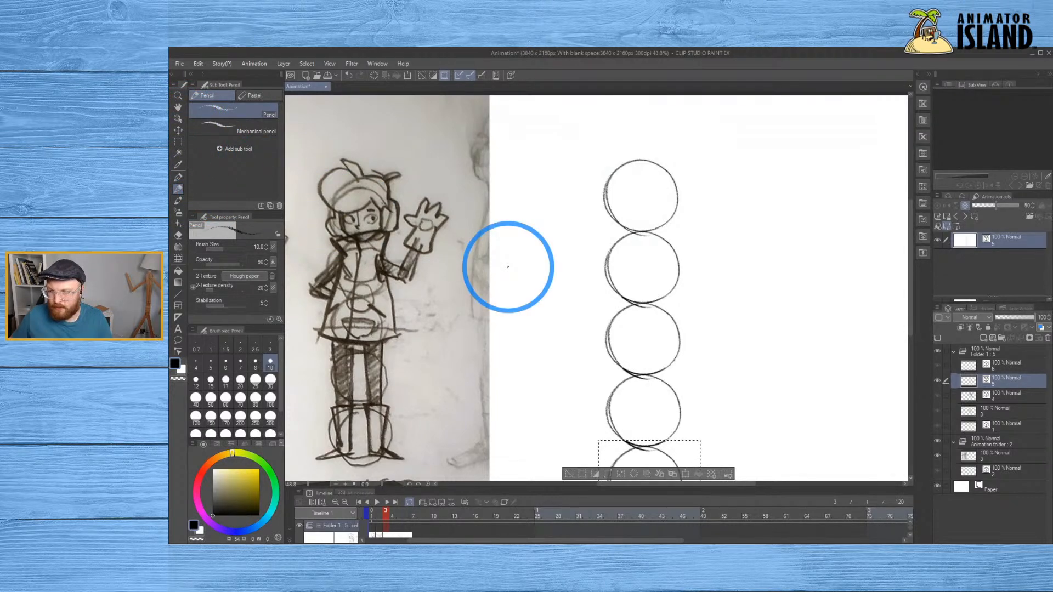
pyautogui.scroll(-1, 566, 182)
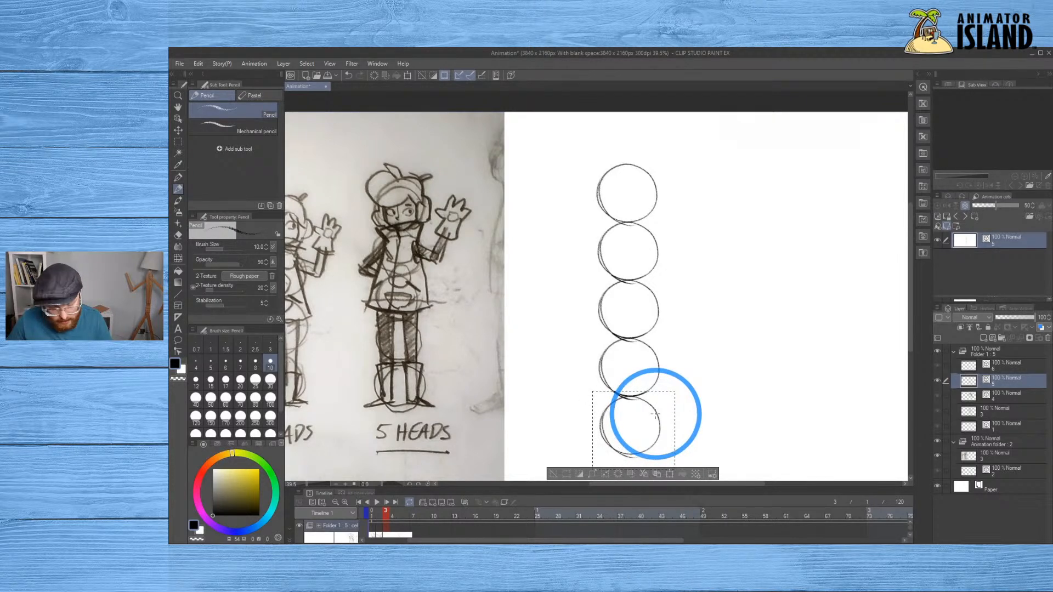
# Duplicate the selected bottom circle with Move layer onto the upper left of the first head circle and clear the selection
pyautogui.click(178, 130)
pyautogui.moveTo(650, 410); pyautogui.dragTo(632, 154)
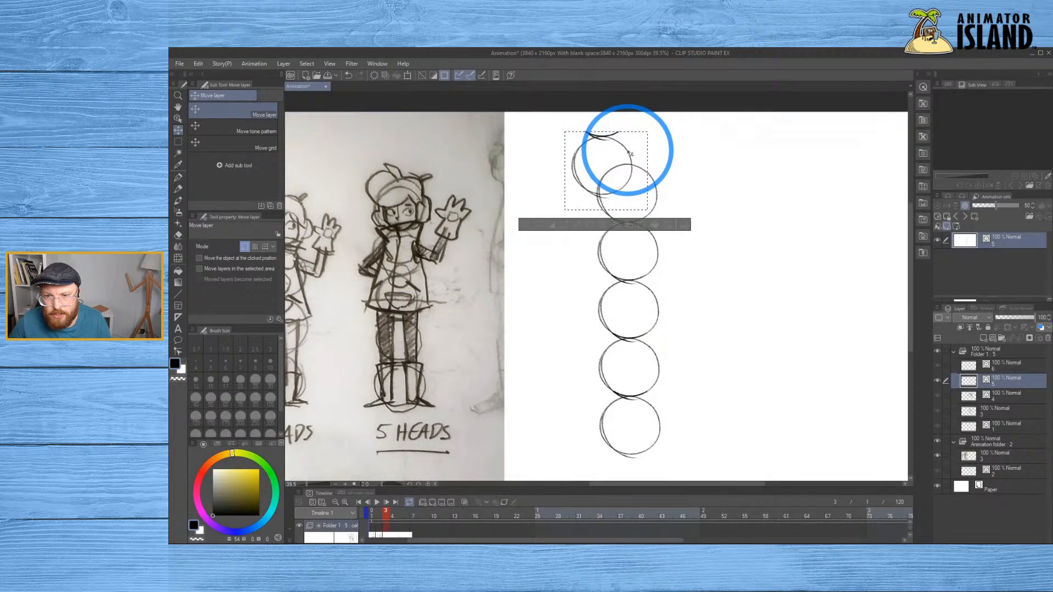
pyautogui.moveTo(632, 154); pyautogui.dragTo(634, 154)
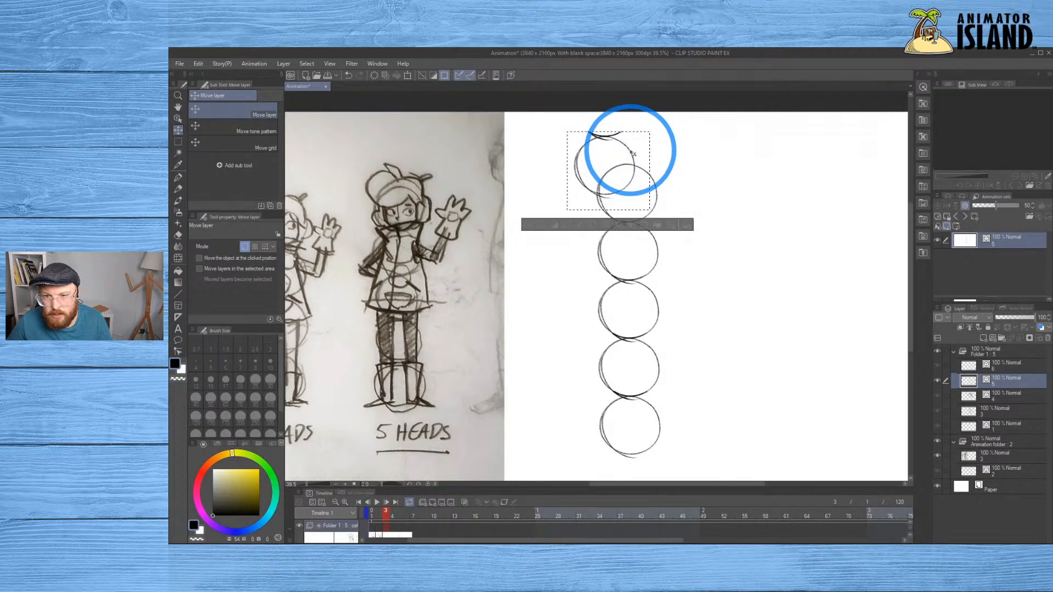
pyautogui.moveTo(635, 154); pyautogui.dragTo(636, 154)
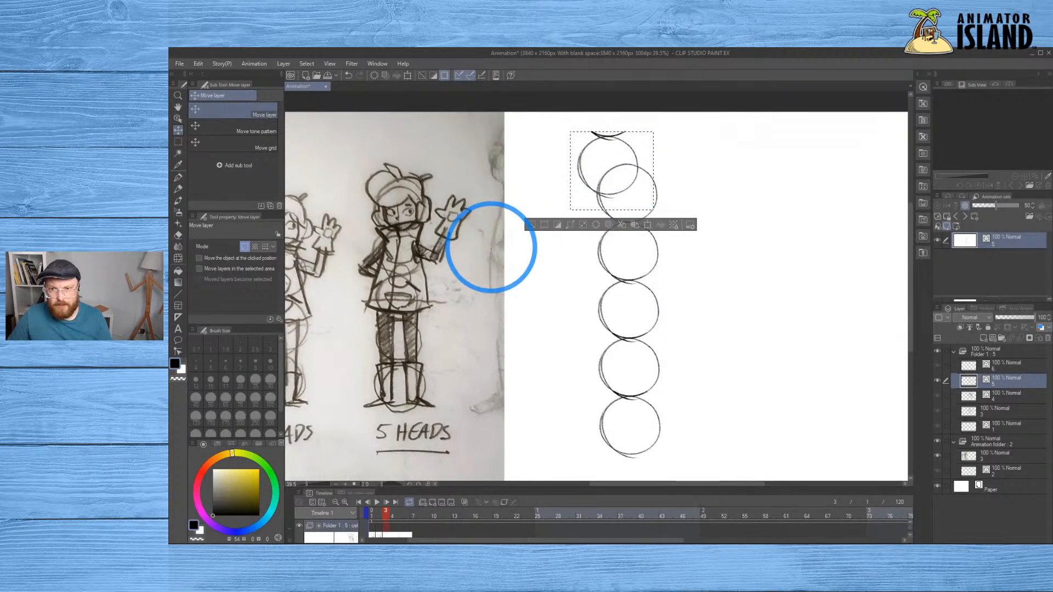
pyautogui.hotkey('ctrl', 'd')
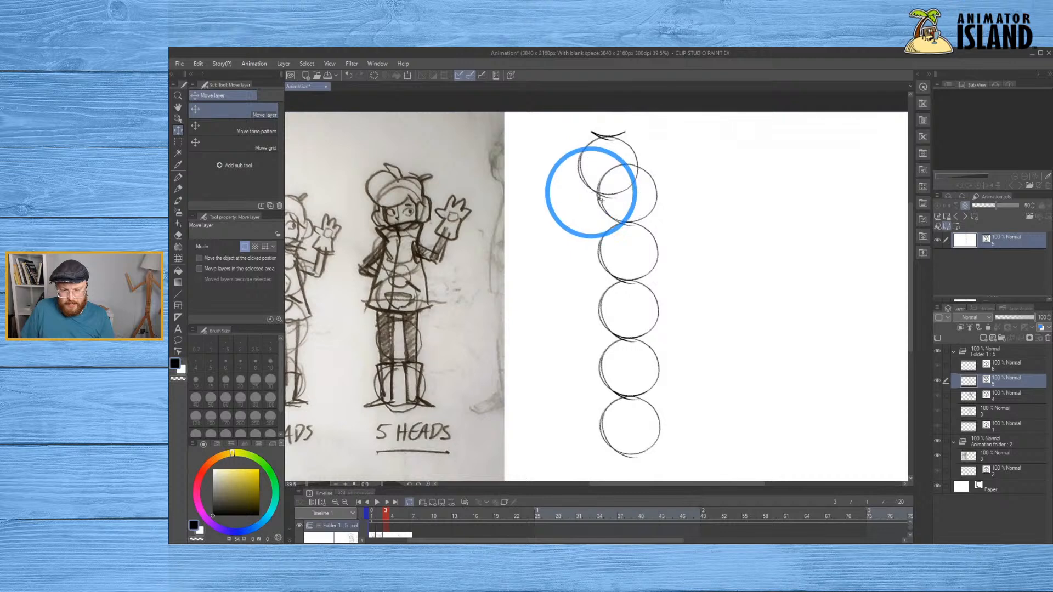
# Draw a horizontal guide line with the Pencil through the middle of the circle overlapping the head
pyautogui.press('b')
pyautogui.press('b')
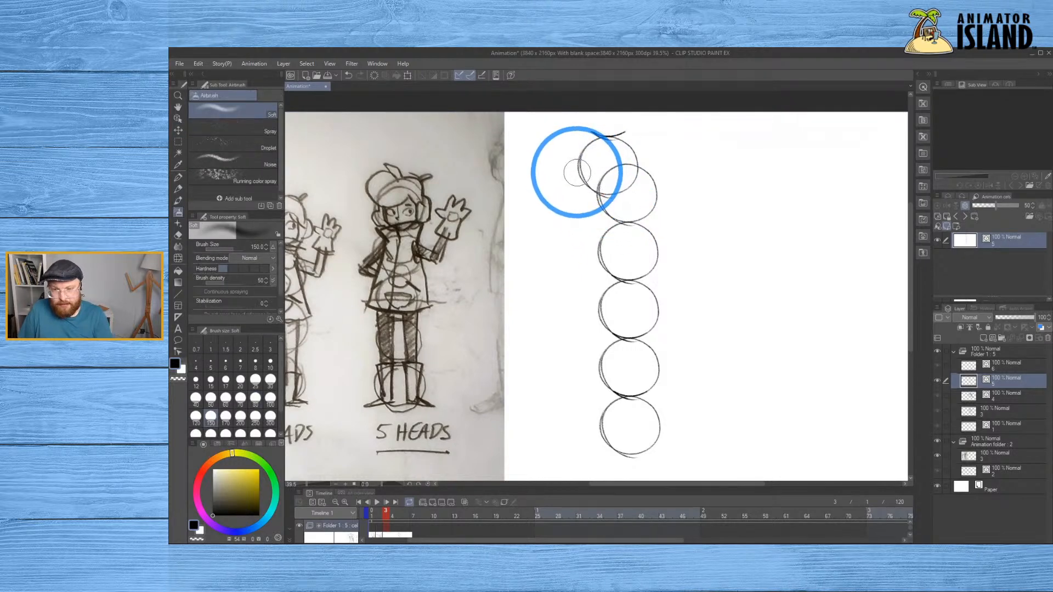
pyautogui.press('p')
pyautogui.press('p')
pyautogui.moveTo(575, 167); pyautogui.dragTo(667, 165)
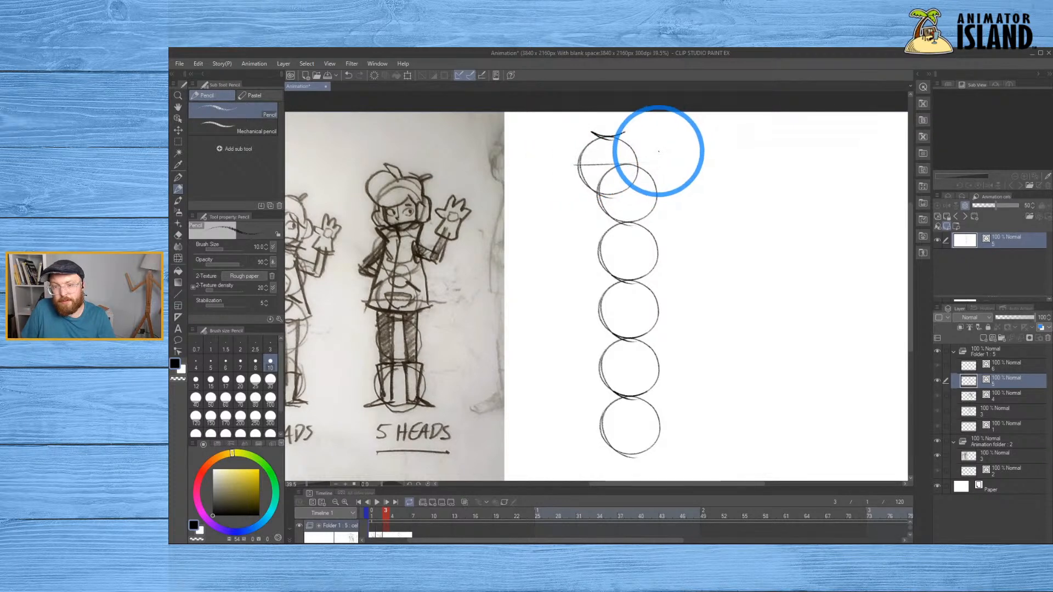
pyautogui.moveTo(592, 164)
pyautogui.mouseDown()
pyautogui.moveTo(623, 164)
pyautogui.moveTo(613, 208)
pyautogui.mouseUp()
pyautogui.hotkey('ctrl', 'z')
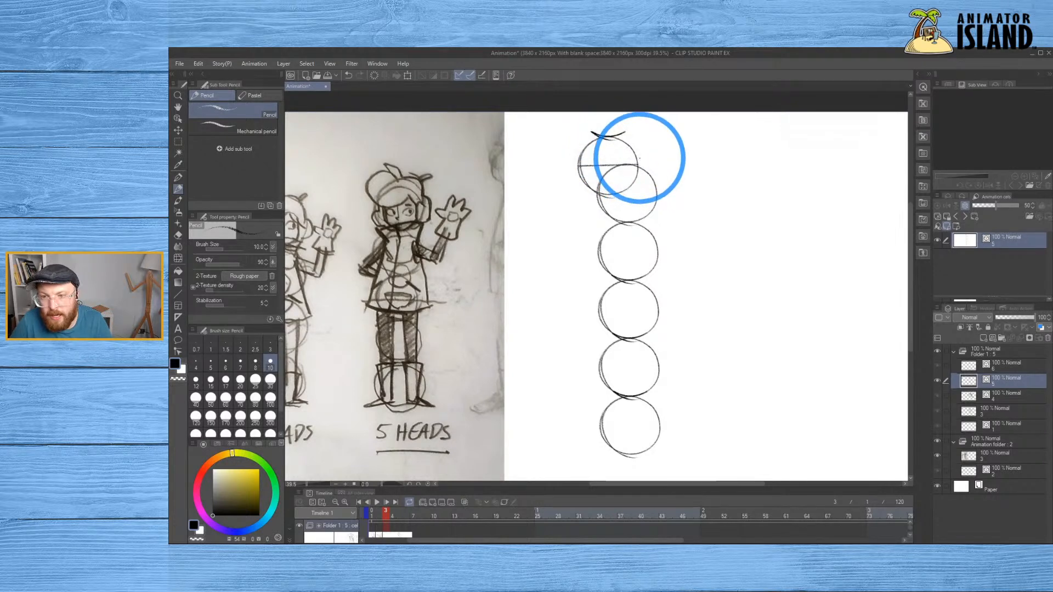
# Pencil two short vertical guides down onto the head, one from the overlapping circle's middle and one from its right edge
pyautogui.moveTo(615, 176); pyautogui.dragTo(615, 218)
pyautogui.moveTo(639, 175); pyautogui.dragTo(631, 219)
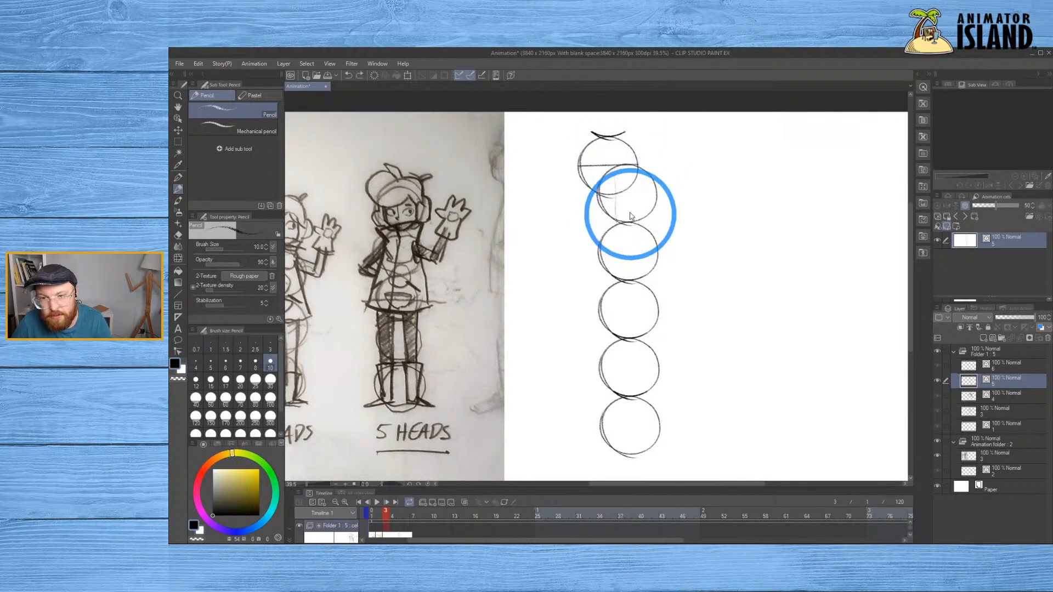
pyautogui.hotkey('ctrl', 'z')
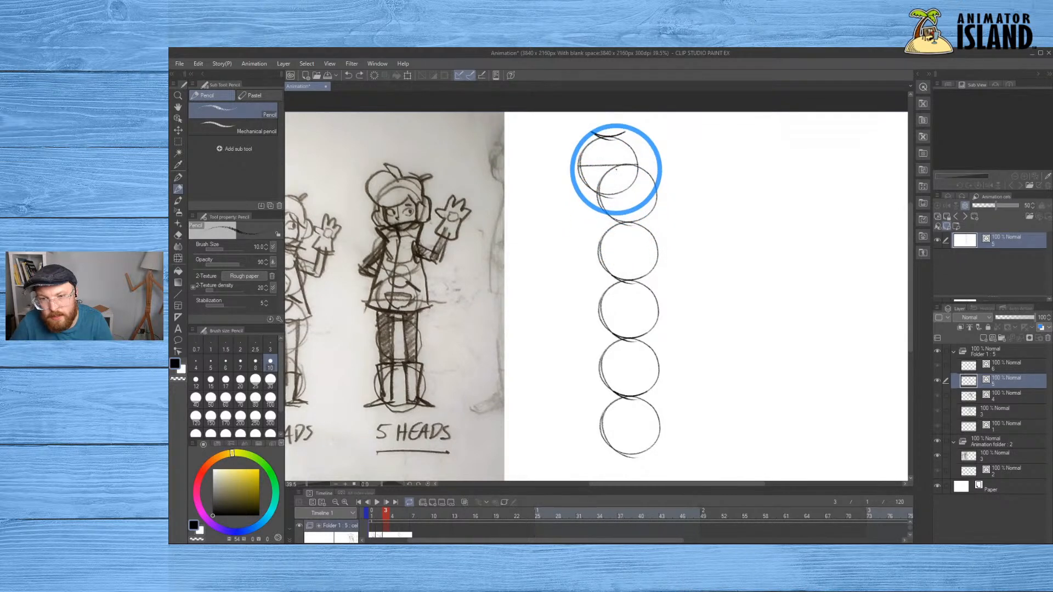
pyautogui.moveTo(637, 183)
pyautogui.mouseDown()
pyautogui.moveTo(637, 163)
pyautogui.moveTo(638, 188)
pyautogui.mouseUp()
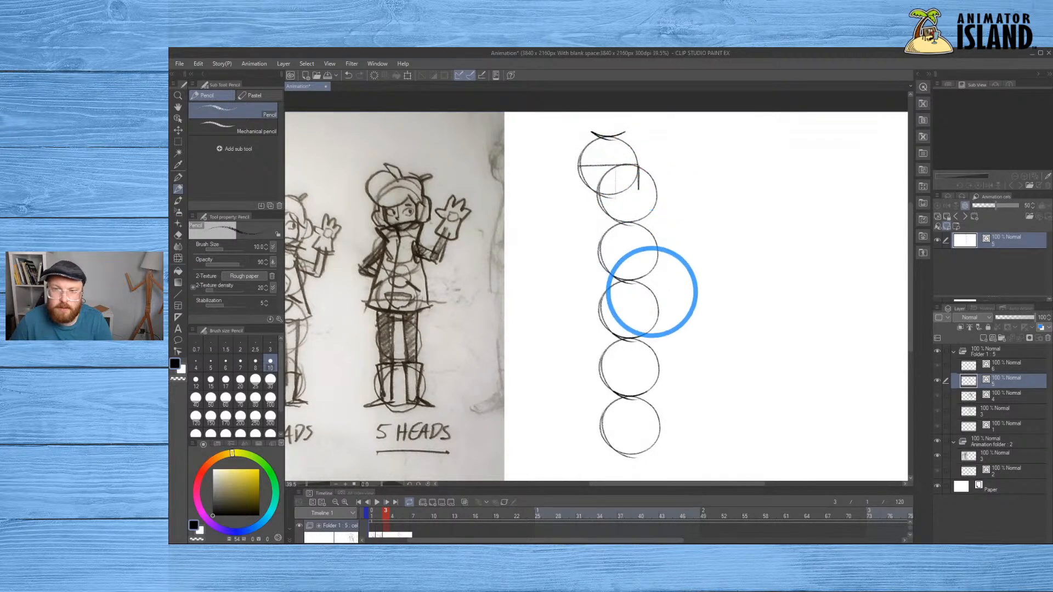
pyautogui.hotkey('ctrl', 'z')
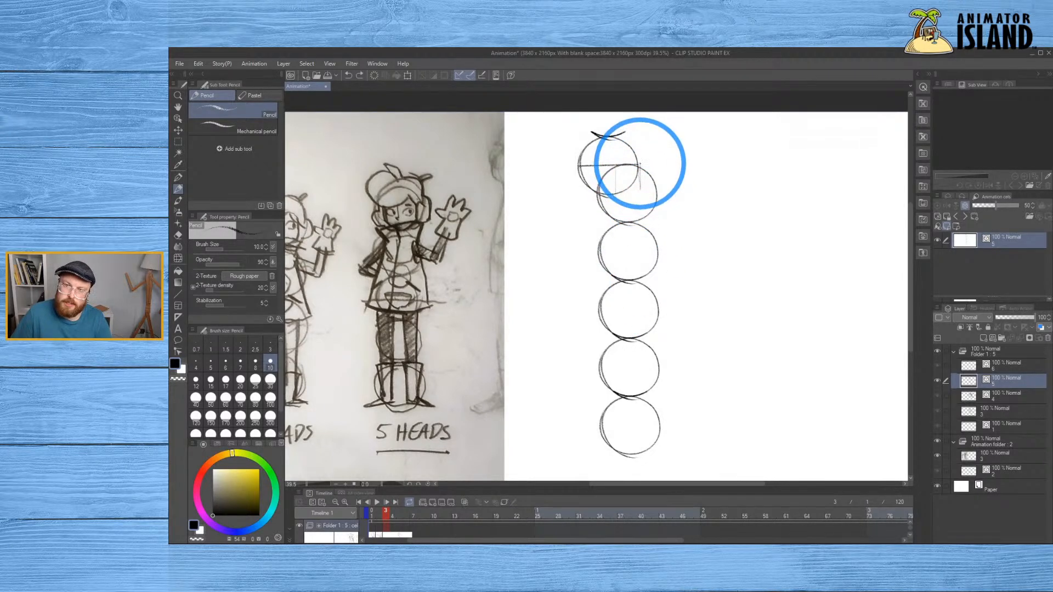
pyautogui.moveTo(638, 166); pyautogui.dragTo(639, 187)
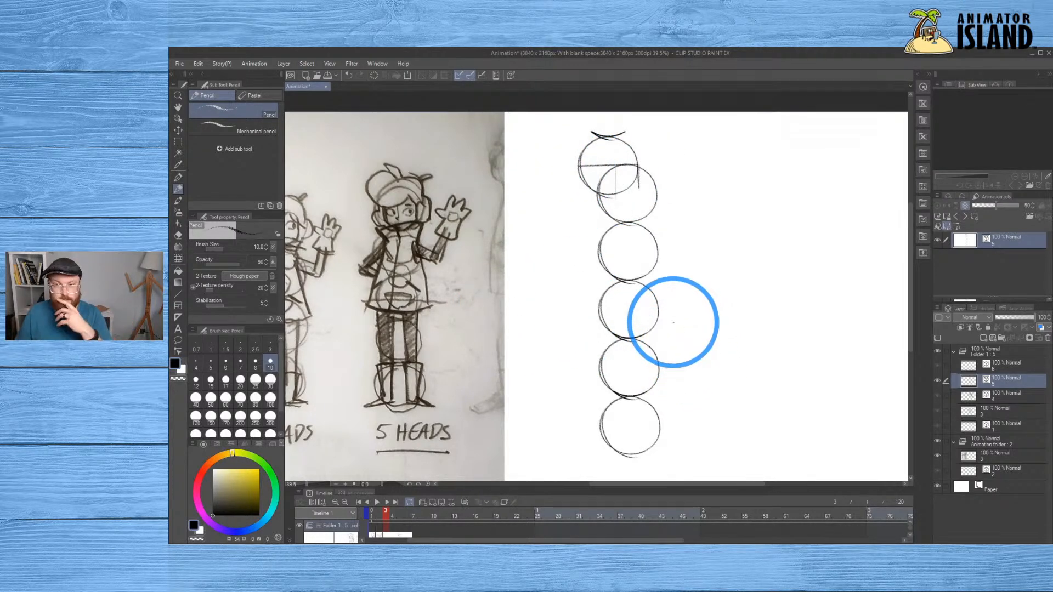
pyautogui.moveTo(607, 204)
pyautogui.mouseDown()
pyautogui.moveTo(631, 226)
pyautogui.moveTo(651, 202)
pyautogui.mouseUp()
pyautogui.hotkey('ctrl', 'z')
pyautogui.hotkey('ctrl', 'z')
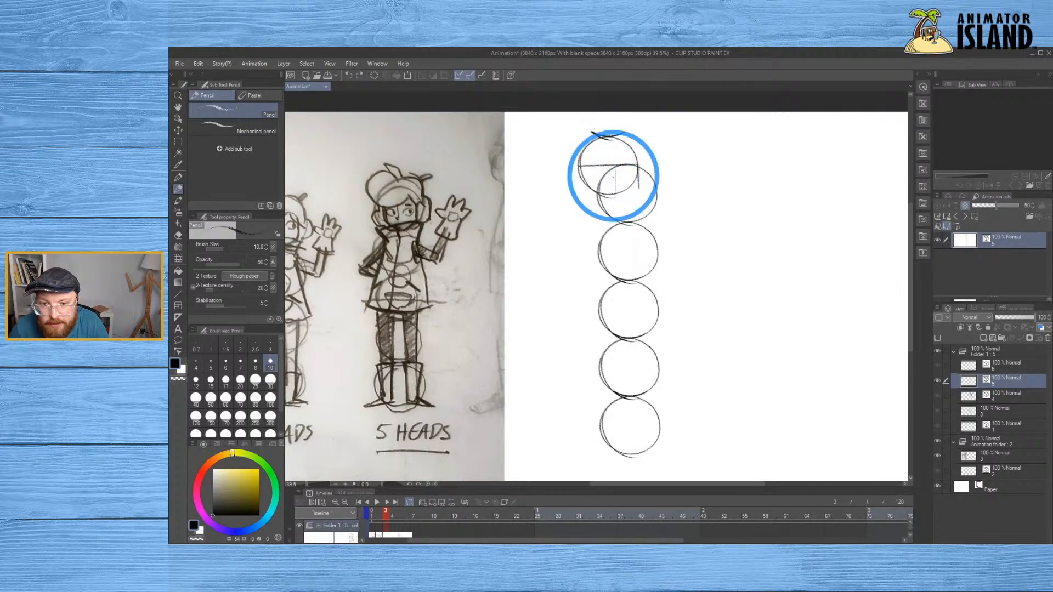
# Sketch the vertical sides of the face, the jaw and a rounded ear shape on the right of the first head circle
pyautogui.click(606, 180)
pyautogui.moveTo(606, 180); pyautogui.dragTo(608, 212)
pyautogui.moveTo(647, 178); pyautogui.dragTo(646, 214)
pyautogui.moveTo(647, 173); pyautogui.dragTo(647, 214)
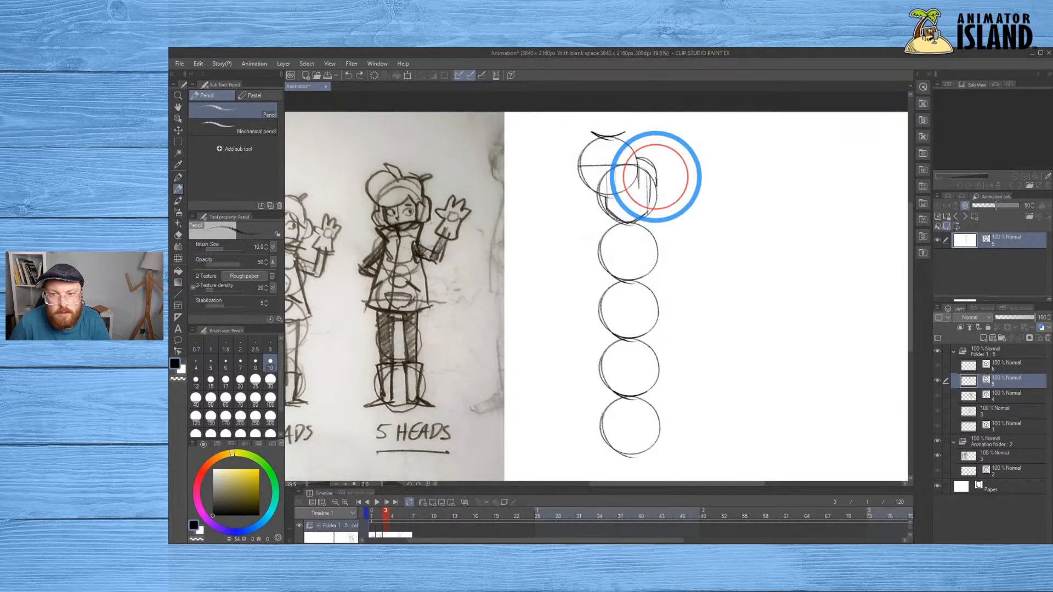
pyautogui.click(656, 172)
# Draw a horizontal eye line across the middle of the first head circle, extending slightly past both sides
pyautogui.click(604, 196)
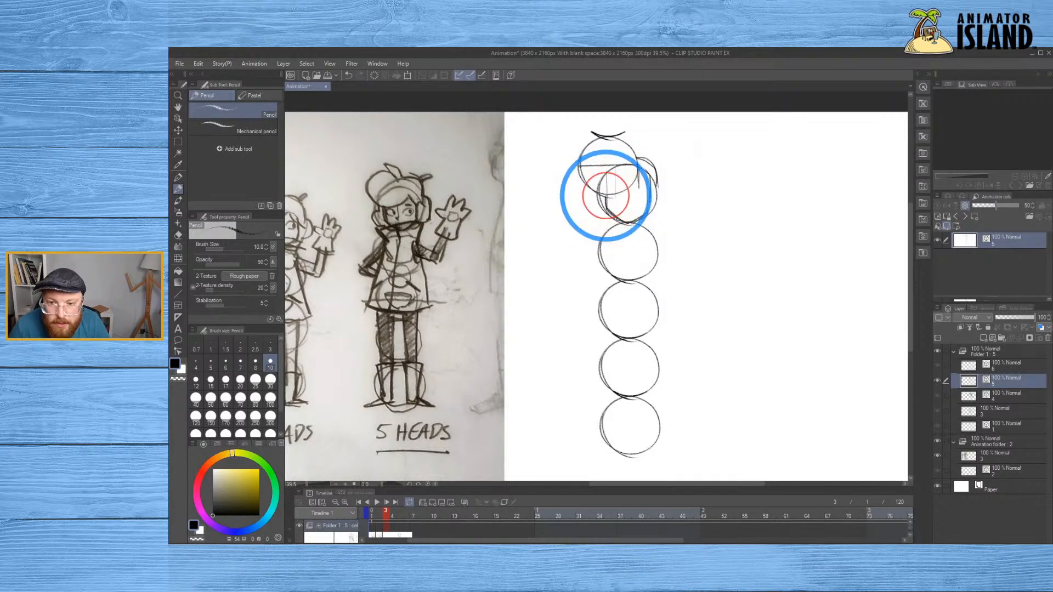
pyautogui.click(613, 196)
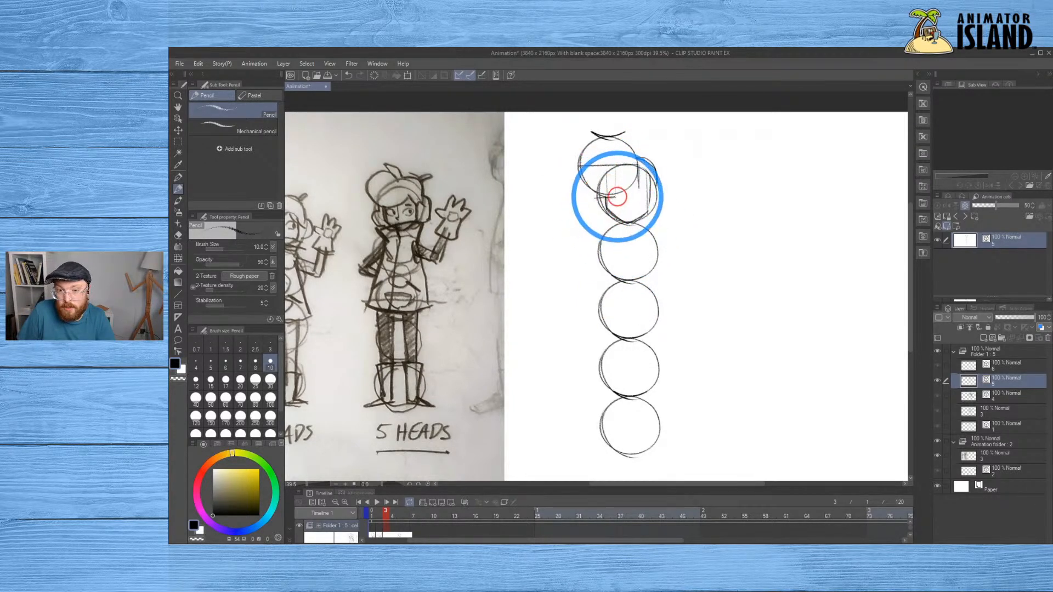
pyautogui.hotkey('ctrl', 'z')
pyautogui.click(604, 196)
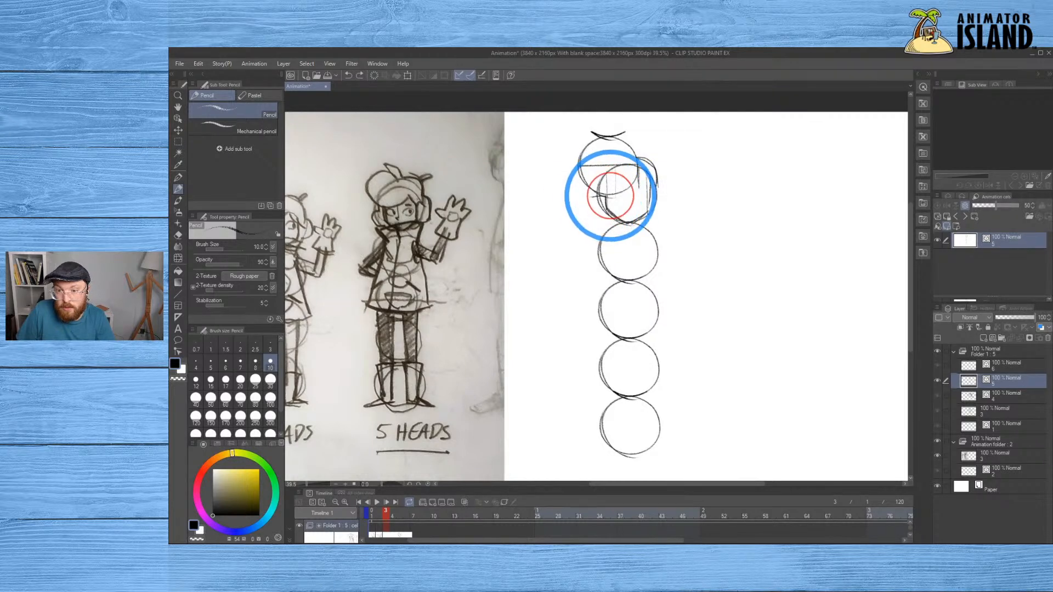
pyautogui.moveTo(662, 196); pyautogui.dragTo(669, 196)
pyautogui.moveTo(591, 197)
pyautogui.mouseDown()
pyautogui.moveTo(669, 196)
pyautogui.moveTo(589, 196)
pyautogui.moveTo(670, 193)
pyautogui.mouseUp()
pyautogui.hotkey('ctrl', 'z')
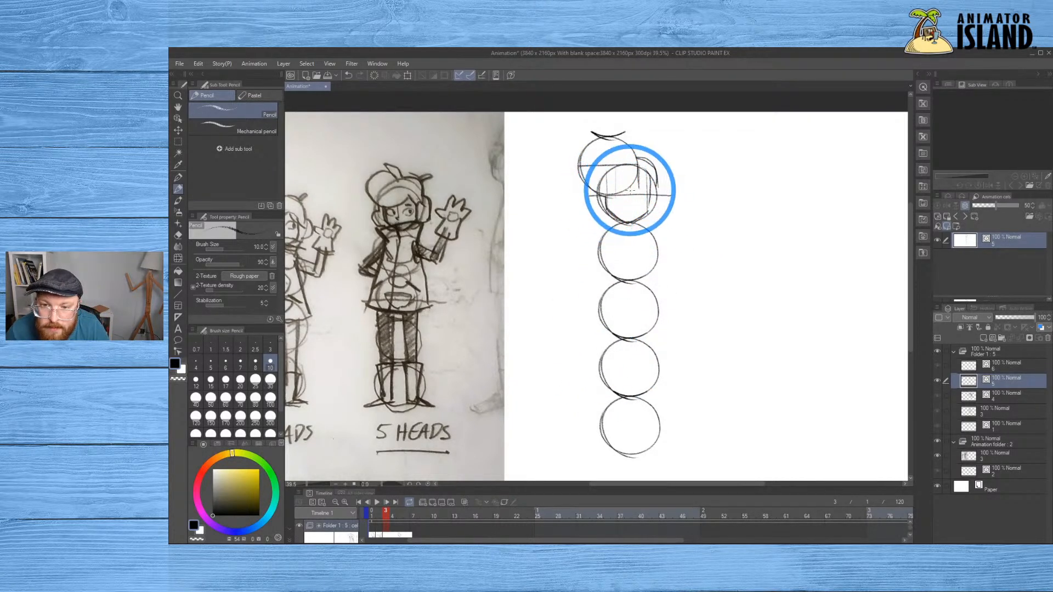
# Try sketching two small oval eyes centered on the eye line, then remove them
pyautogui.moveTo(610, 211); pyautogui.dragTo(614, 195)
pyautogui.click(608, 194)
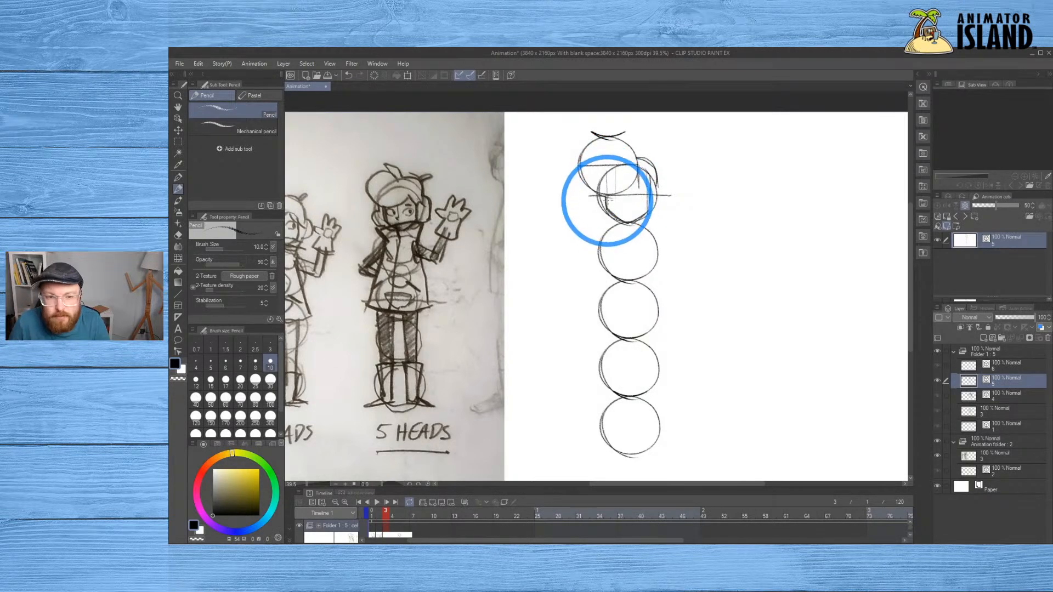
pyautogui.moveTo(612, 198); pyautogui.dragTo(619, 196)
pyautogui.hotkey('ctrl', 'z')
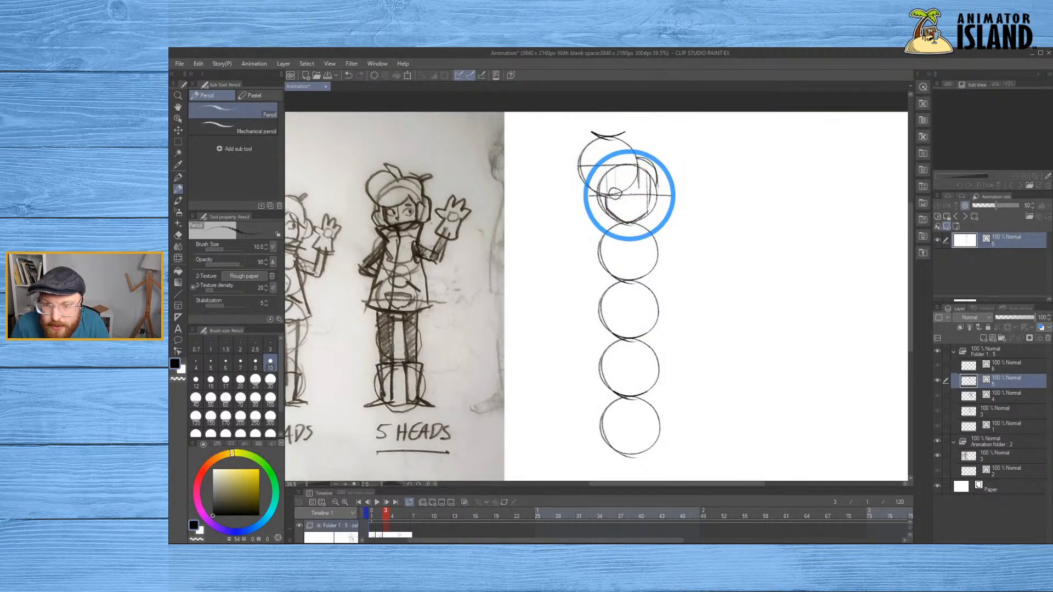
pyautogui.hotkey('ctrl', 'z')
pyautogui.hotkey('ctrl', 'z')
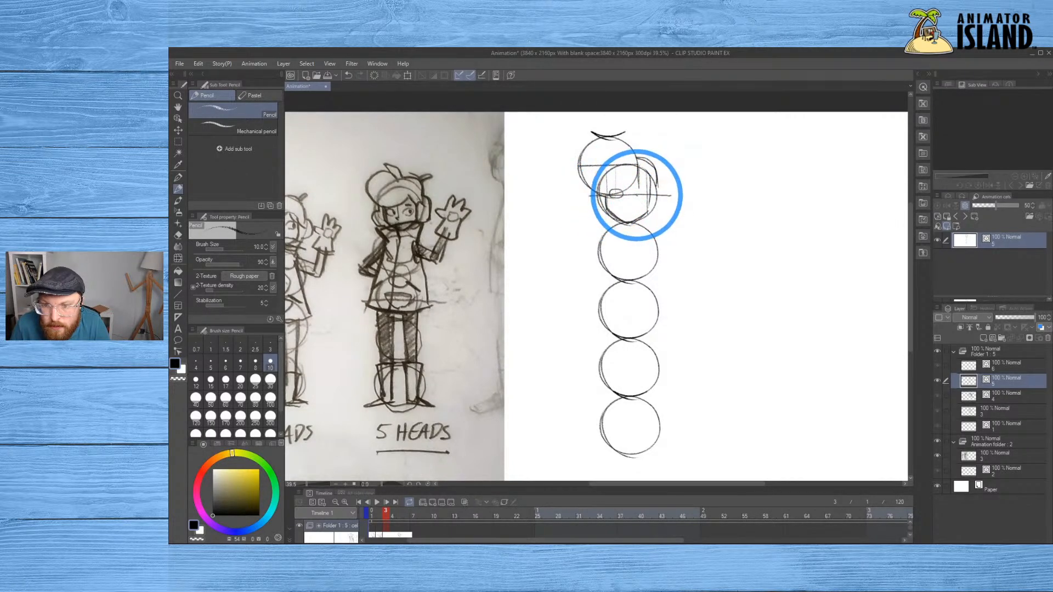
pyautogui.moveTo(637, 194); pyautogui.dragTo(640, 194)
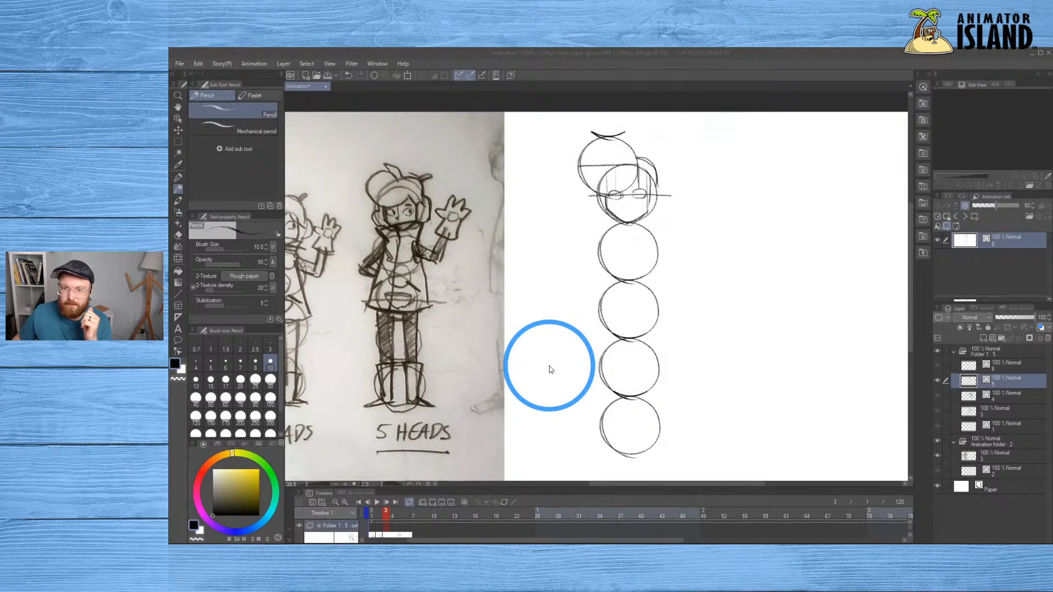
pyautogui.click(623, 193)
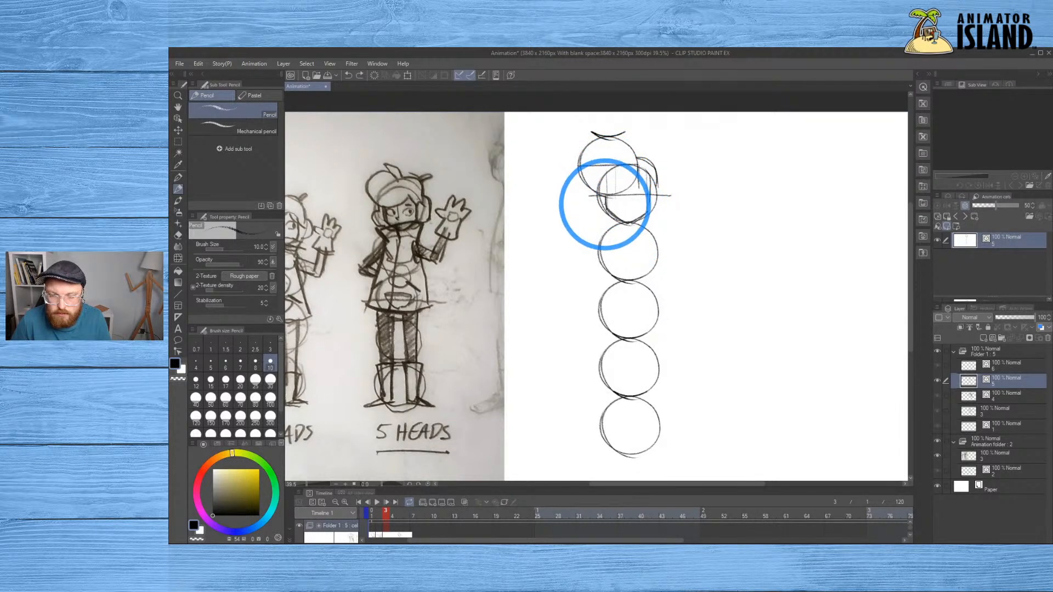
# Sketch two oval eyes just below the eye line with a small nose, and add horizontal guides across the overlapping upper circle
pyautogui.moveTo(616, 202); pyautogui.dragTo(617, 203)
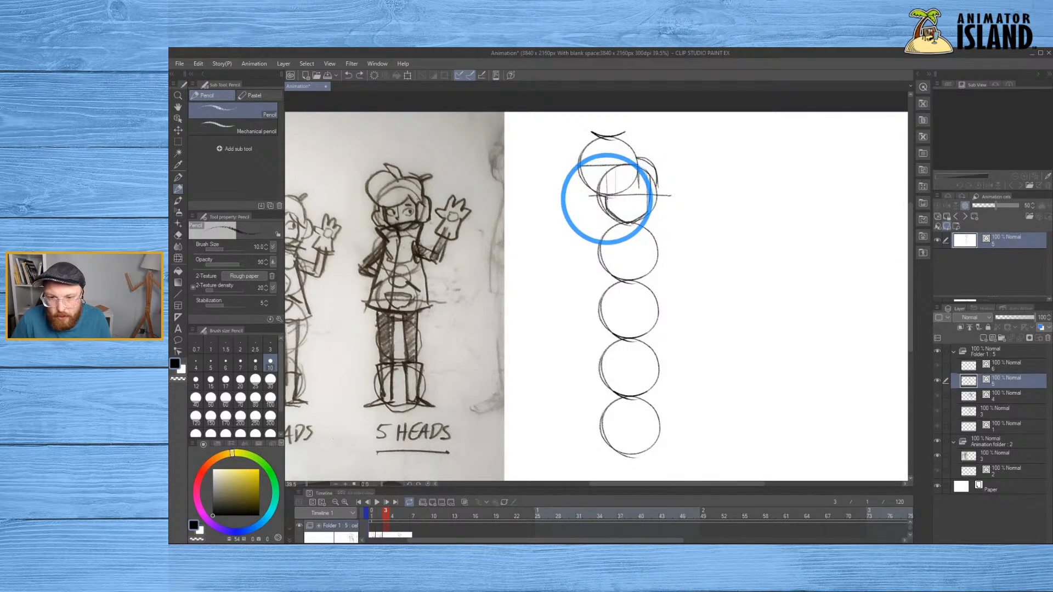
pyautogui.moveTo(637, 198); pyautogui.dragTo(639, 196)
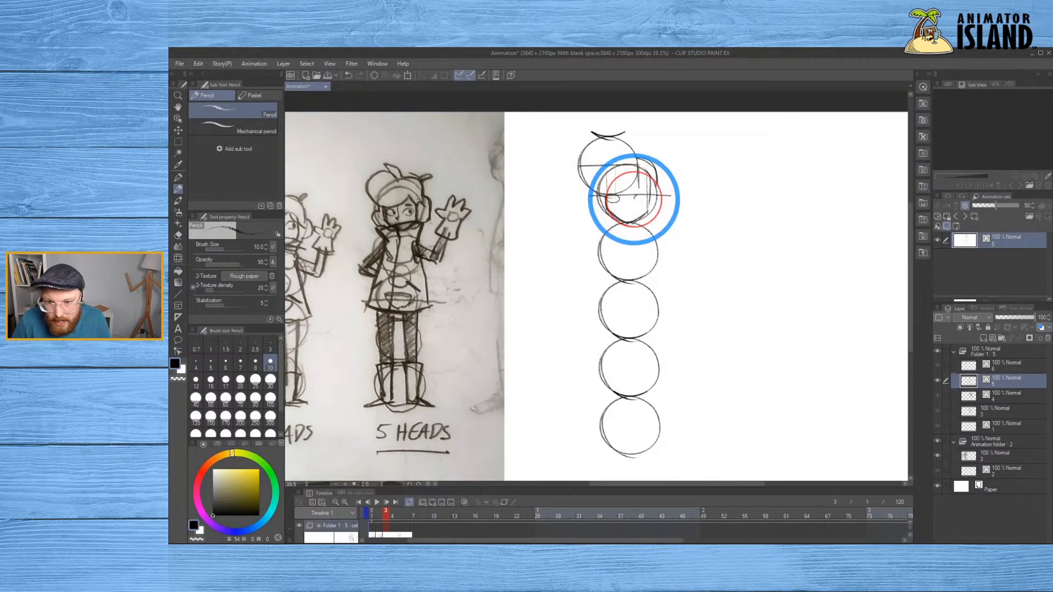
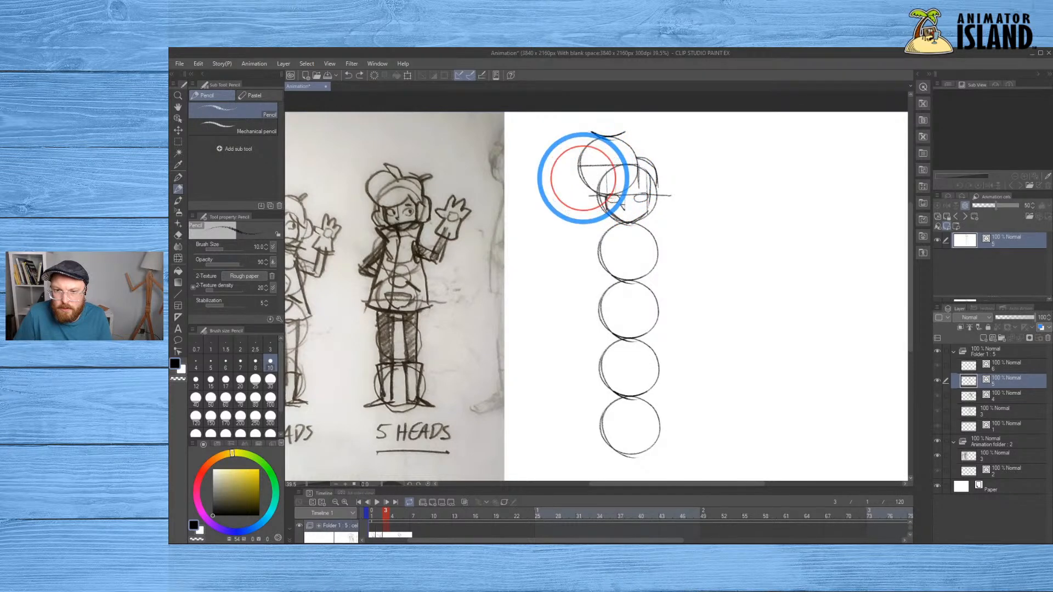
pyautogui.moveTo(620, 178); pyautogui.dragTo(636, 178)
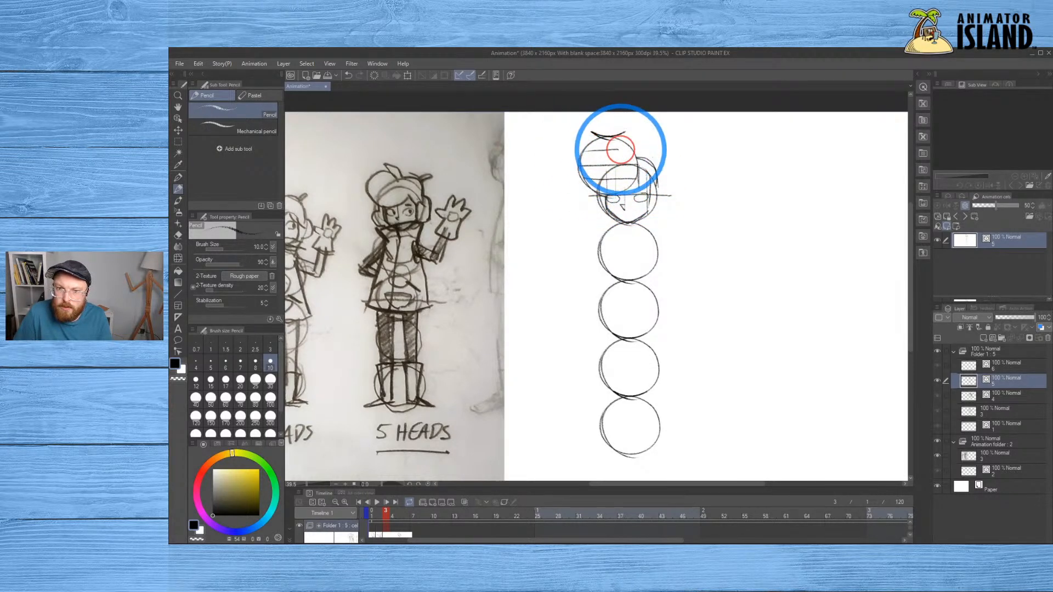
pyautogui.hotkey('ctrl', 'z')
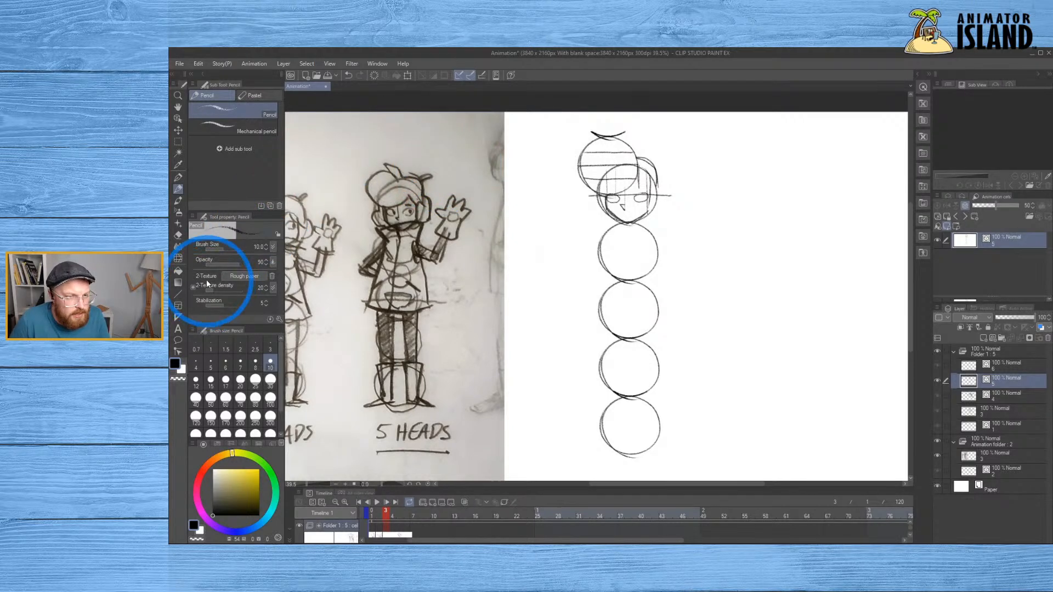
# Lasso the striped circle overlapping the first head and move it slightly upward
pyautogui.click(178, 142)
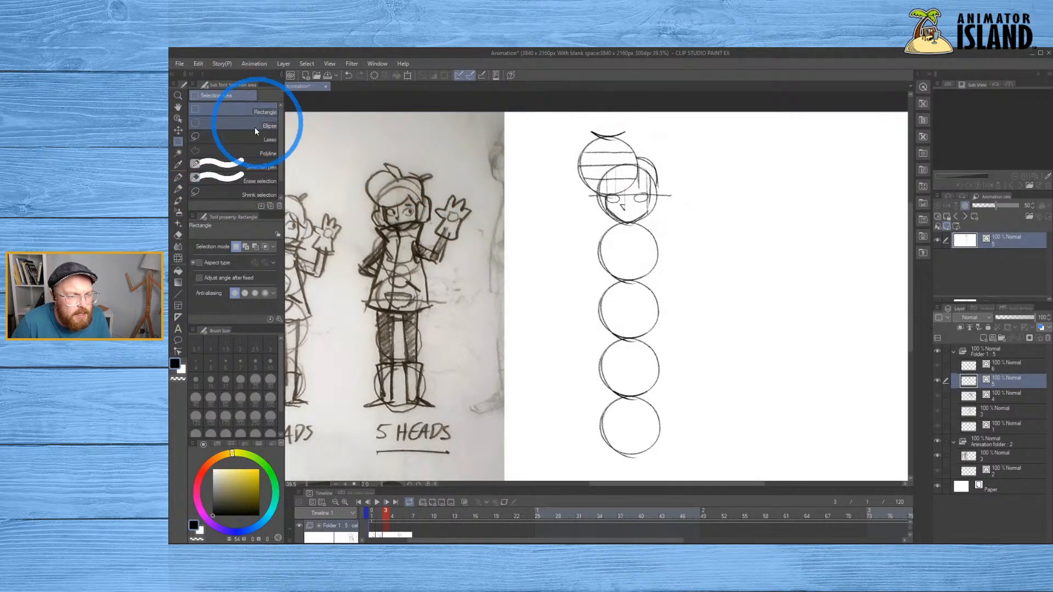
pyautogui.click(232, 138)
pyautogui.moveTo(573, 168)
pyautogui.mouseDown()
pyautogui.moveTo(586, 188)
pyautogui.moveTo(638, 182)
pyautogui.mouseUp()
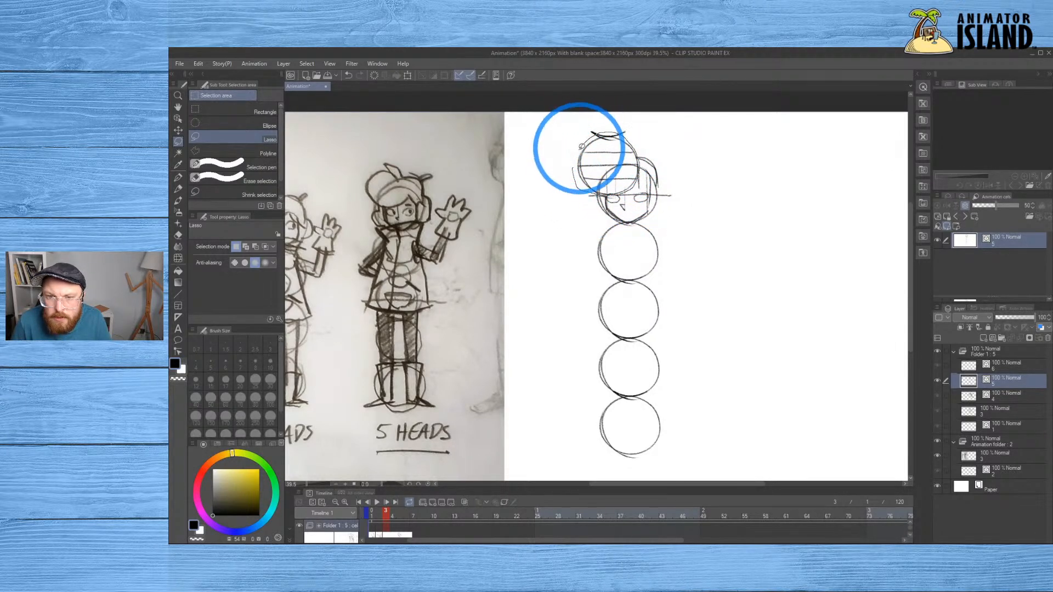
pyautogui.moveTo(582, 144); pyautogui.dragTo(575, 192)
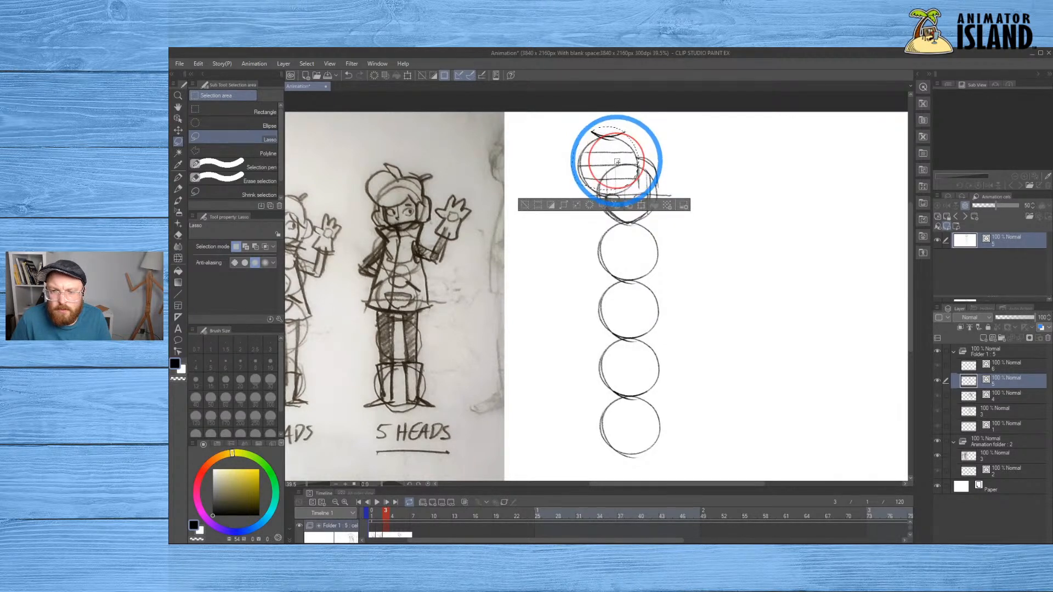
pyautogui.moveTo(618, 167); pyautogui.dragTo(619, 170)
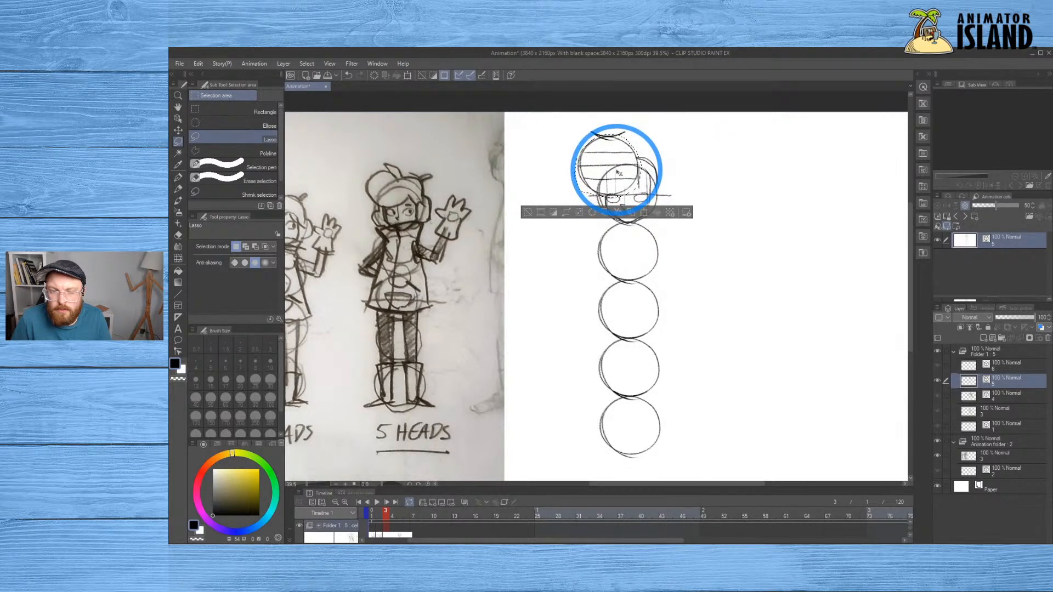
pyautogui.press('alt')
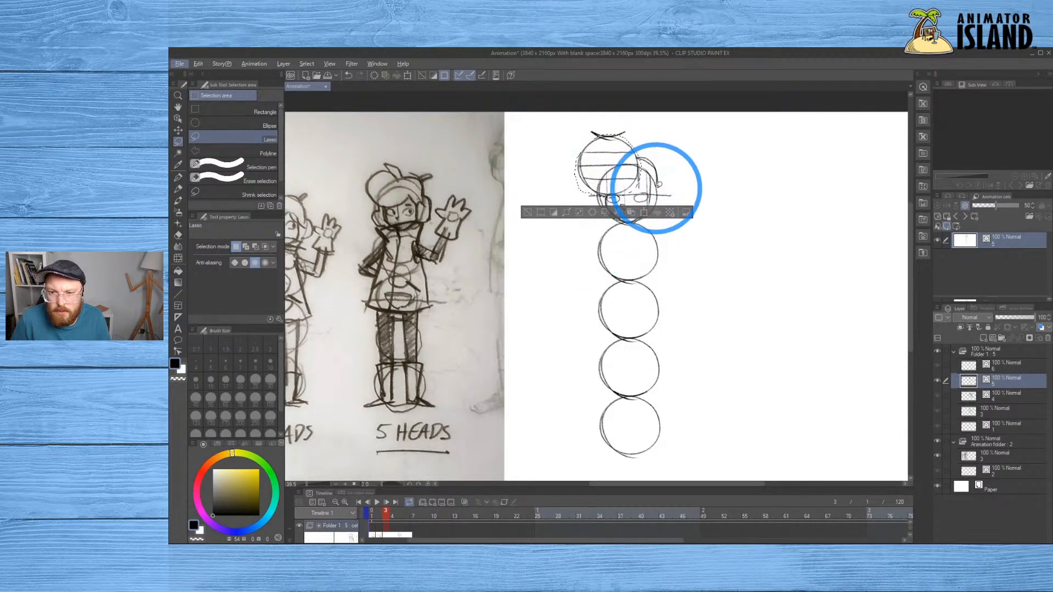
pyautogui.hotkey('ctrl', 't')
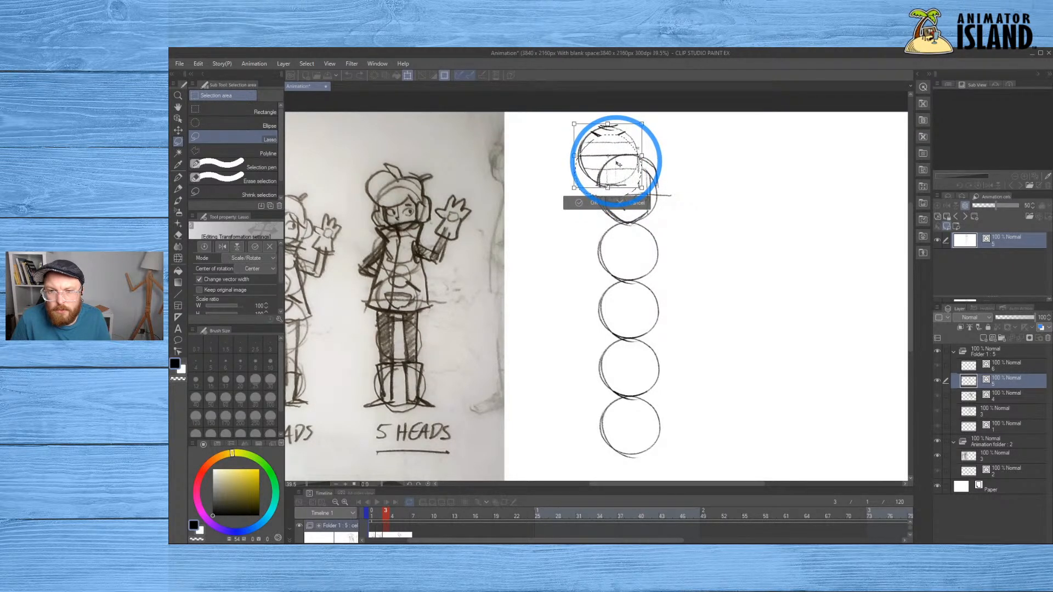
pyautogui.moveTo(619, 164); pyautogui.dragTo(617, 164)
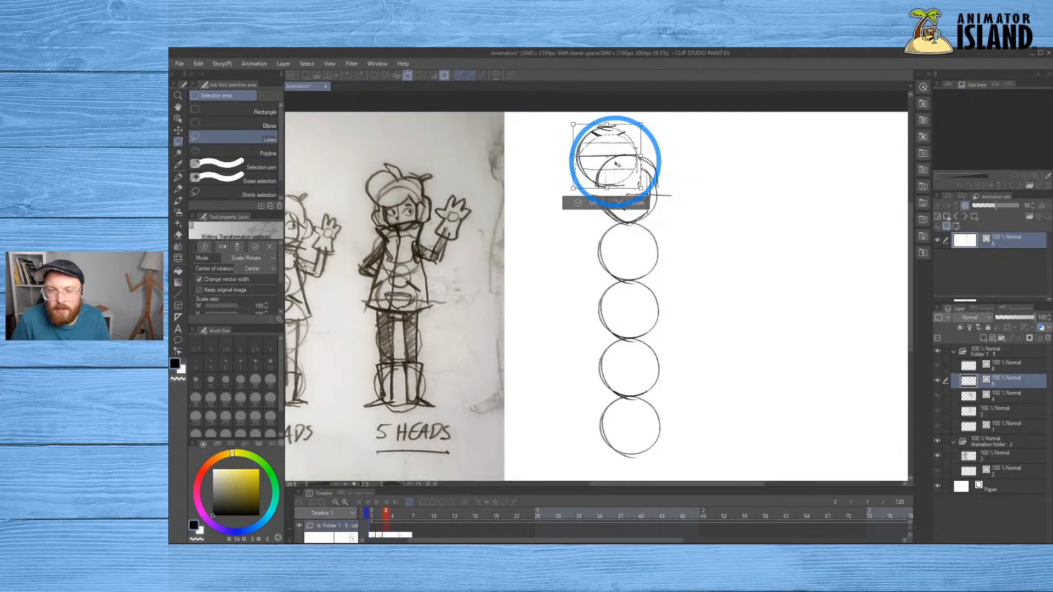
pyautogui.click(597, 207)
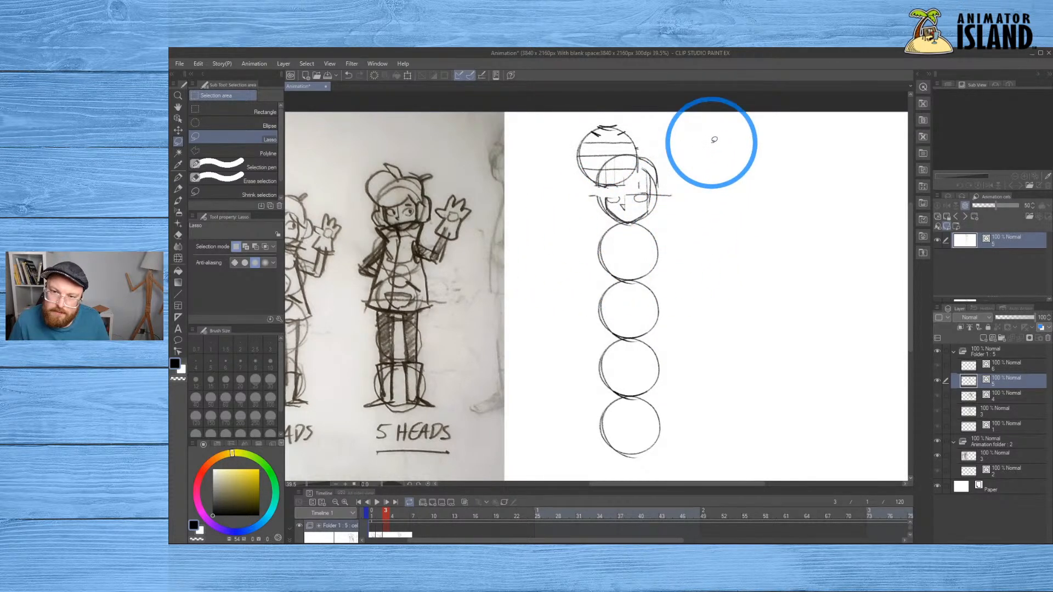
# Erase the eyes and nose in the first head circle and redraw the face sides, jaw and hairline
pyautogui.press('e')
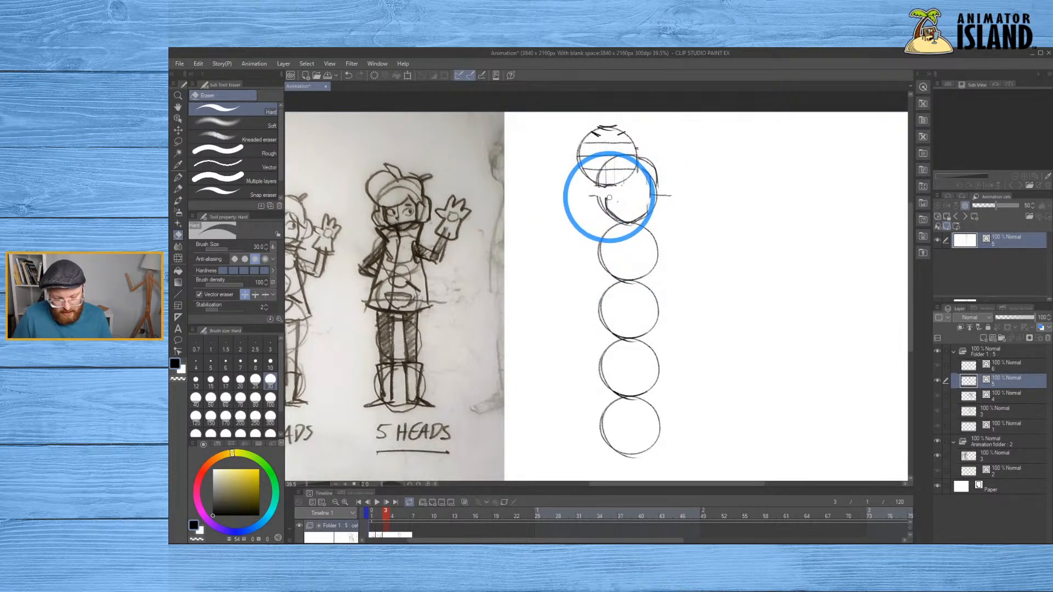
pyautogui.press('p')
pyautogui.press('p')
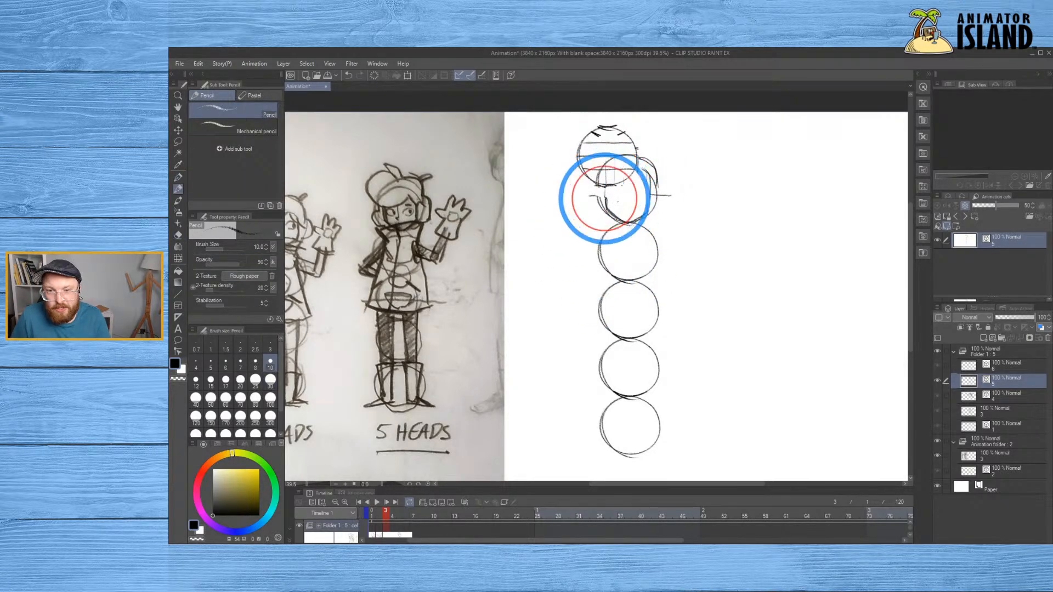
pyautogui.moveTo(641, 185); pyautogui.dragTo(648, 212)
pyautogui.hotkey('ctrl', 'z')
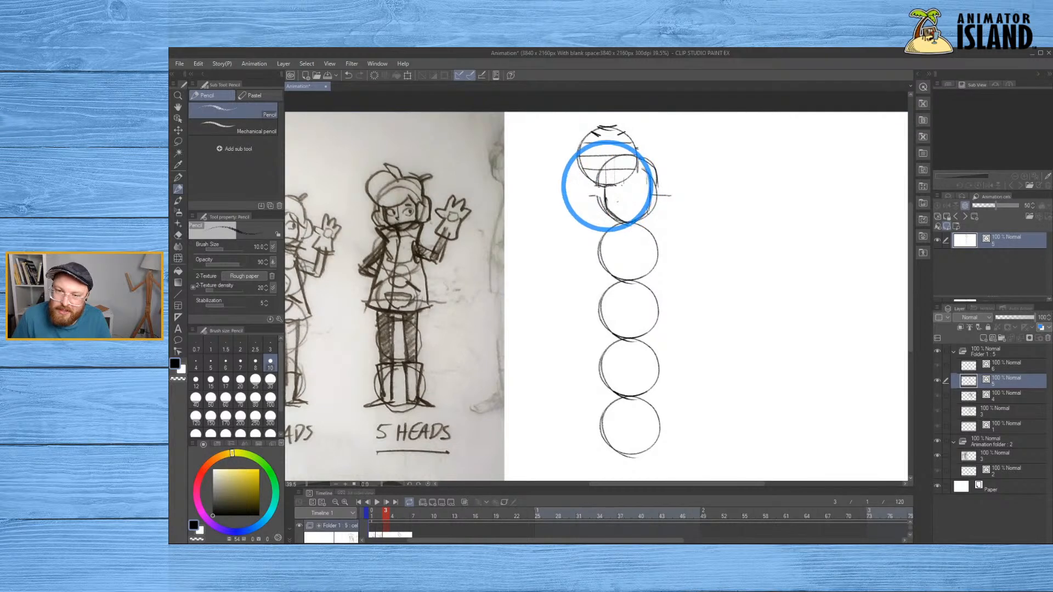
pyautogui.hotkey('ctrl', 'z')
pyautogui.moveTo(629, 177); pyautogui.dragTo(637, 170)
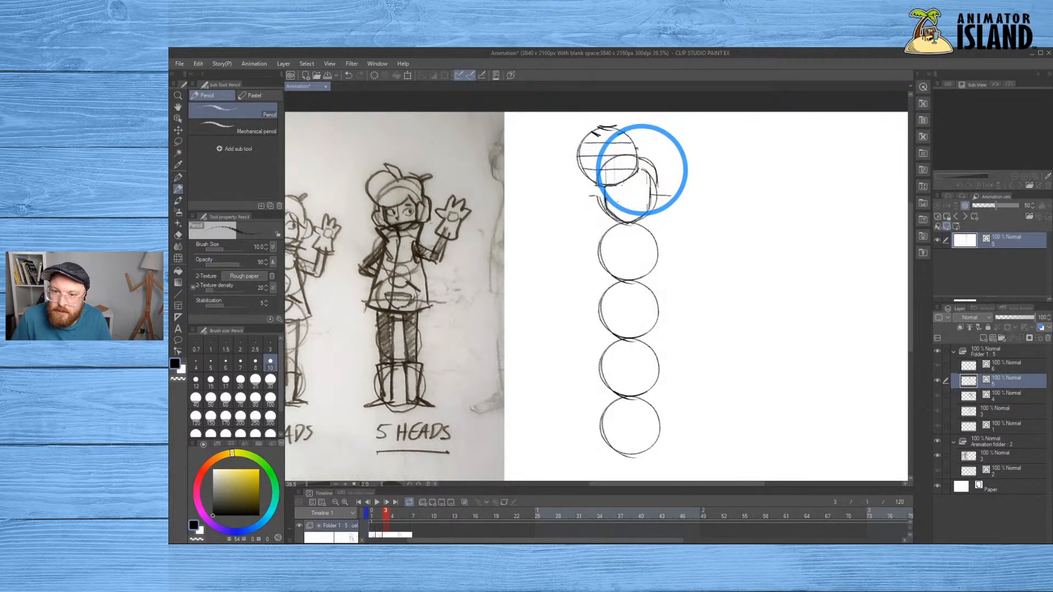
pyautogui.hotkey('ctrl', 'z')
pyautogui.moveTo(640, 171); pyautogui.dragTo(637, 168)
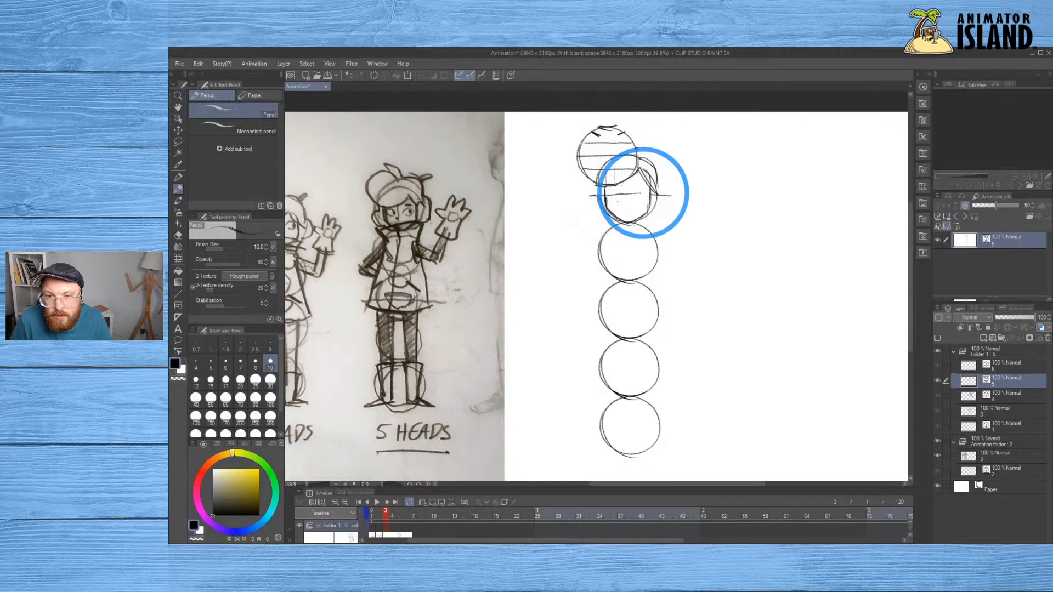
# Redraw the horizontal eye line across the first head and sketch two round eyes with dark pupils on it
pyautogui.moveTo(628, 195); pyautogui.dragTo(667, 195)
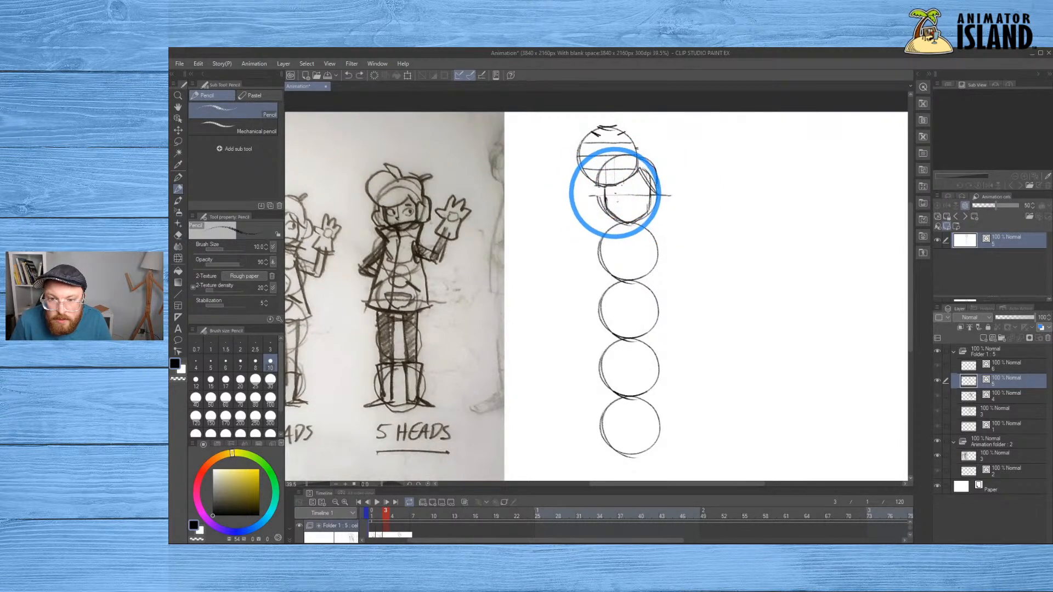
pyautogui.moveTo(604, 193); pyautogui.dragTo(630, 194)
pyautogui.hotkey('ctrl', 'z')
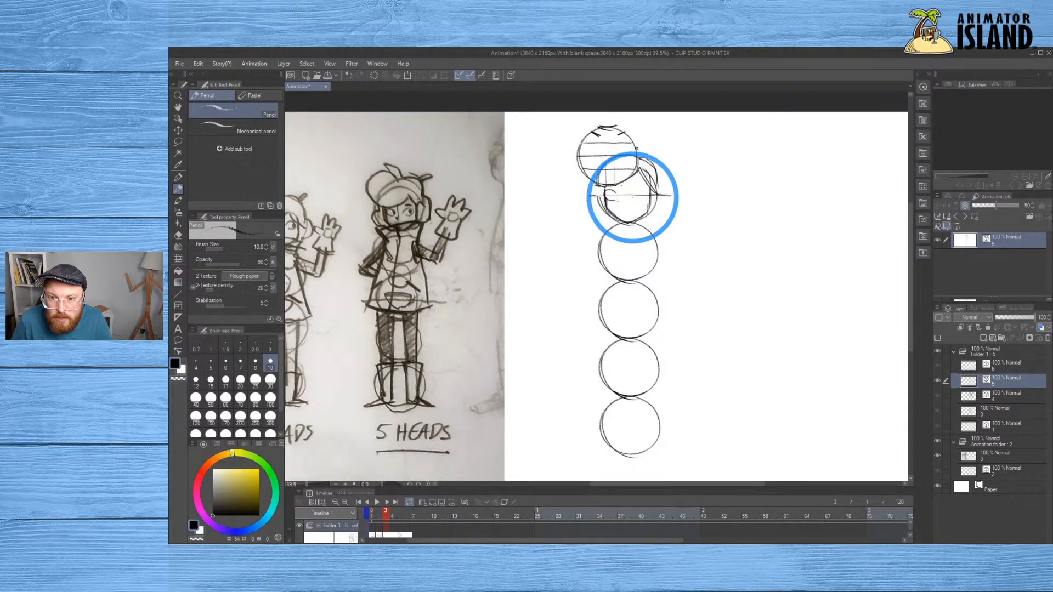
pyautogui.hotkey('ctrl', 'z')
pyautogui.hotkey('ctrl', 'z')
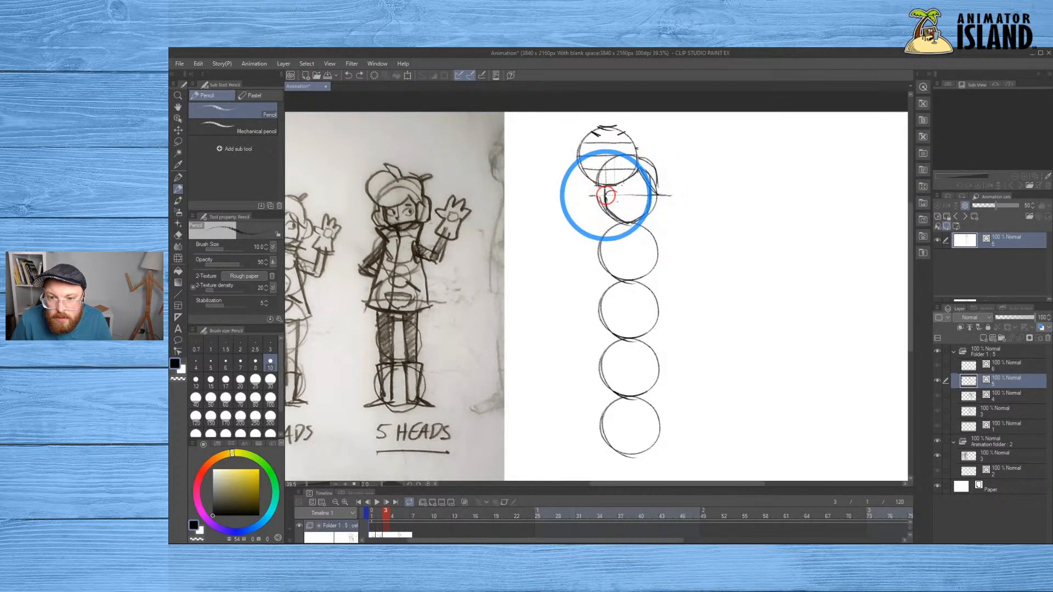
pyautogui.hotkey('ctrl', 'z')
pyautogui.moveTo(618, 193); pyautogui.dragTo(610, 192)
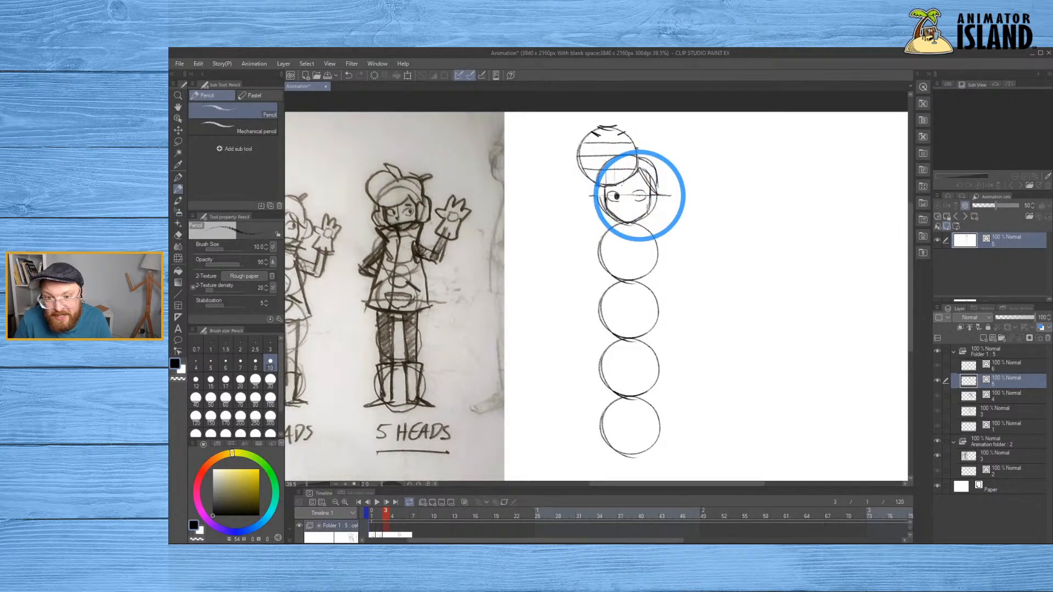
pyautogui.moveTo(638, 196); pyautogui.dragTo(636, 194)
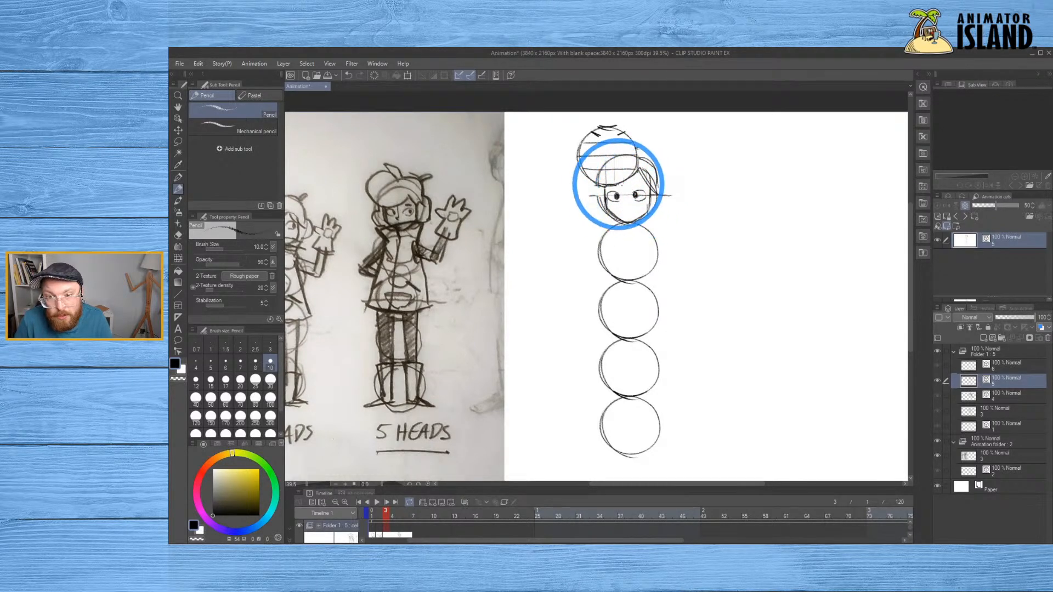
# Sketch eyebrows above the eyes and a small nose on the first head
pyautogui.hotkey('ctrl', 'z')
pyautogui.moveTo(607, 186); pyautogui.dragTo(636, 184)
pyautogui.hotkey('ctrl', 'z')
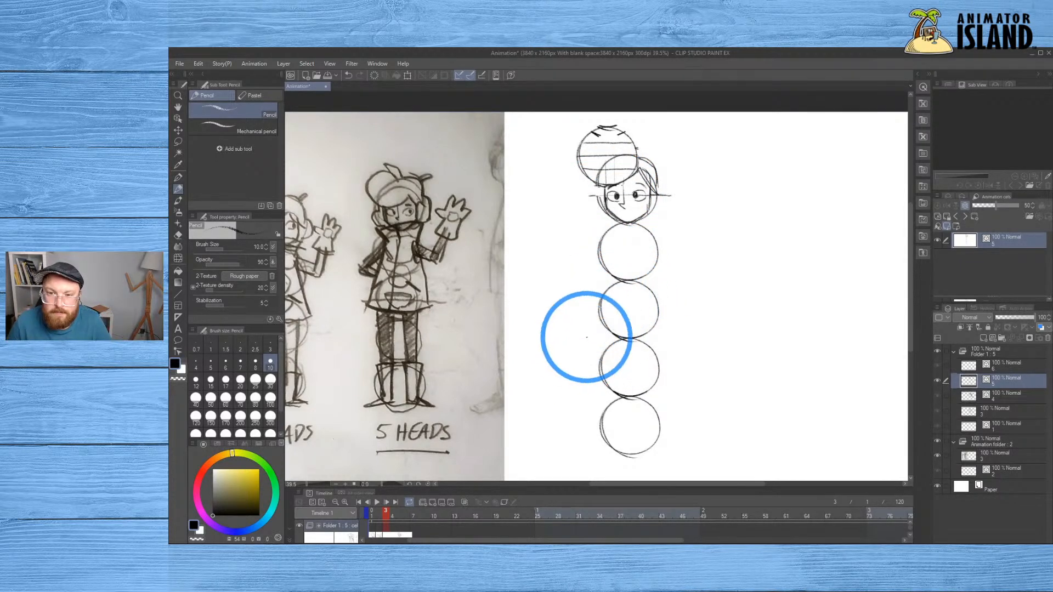
# Try a loop around the reference character's head and a stroke around the hairline, and undo both
pyautogui.moveTo(396, 167)
pyautogui.mouseDown()
pyautogui.moveTo(452, 214)
pyautogui.moveTo(435, 233)
pyautogui.moveTo(441, 250)
pyautogui.mouseUp()
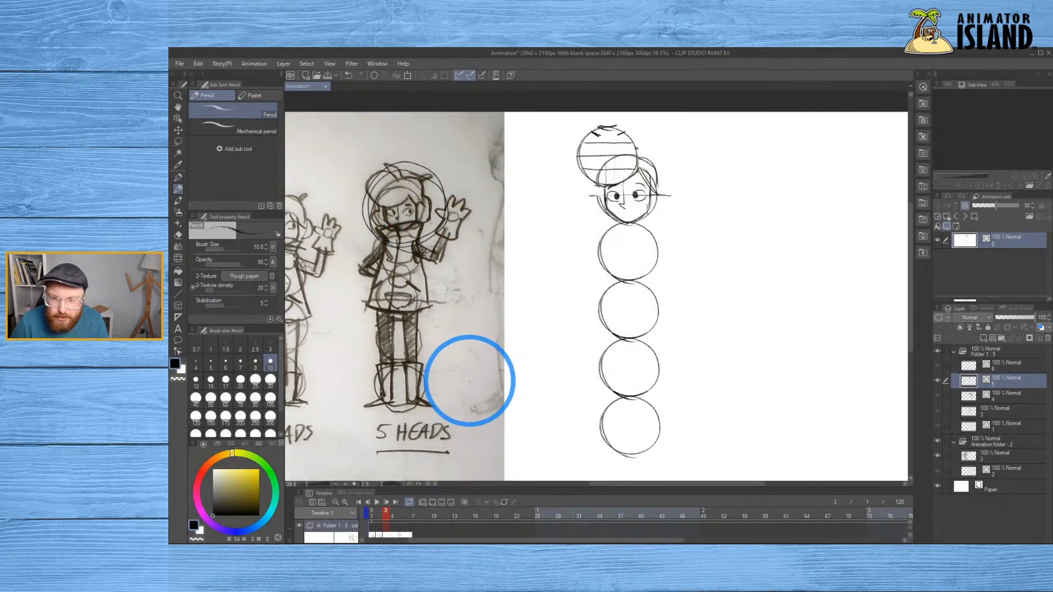
pyautogui.hotkey('ctrl', 'z')
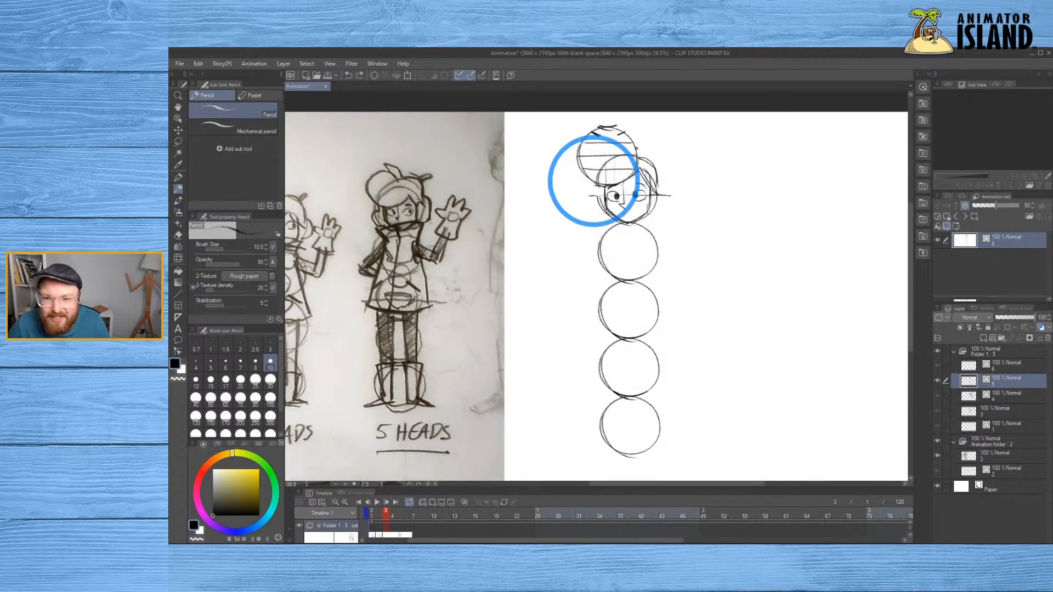
pyautogui.moveTo(606, 187); pyautogui.dragTo(584, 174)
pyautogui.hotkey('ctrl', 'z')
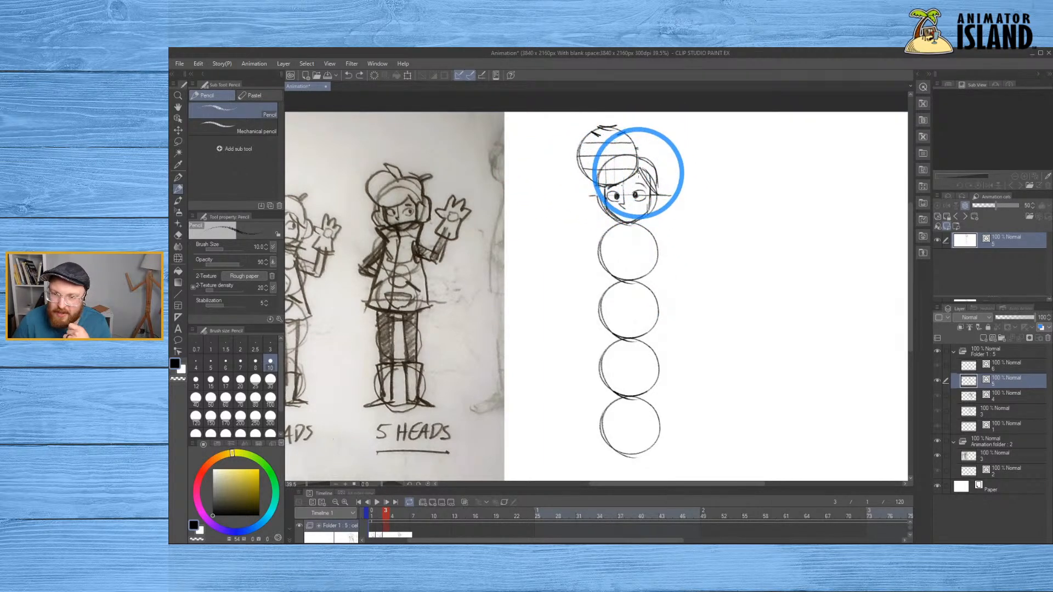
# Draw temporary arrows pointing at the side of the jaw and at the striped circle, and undo them
pyautogui.click(644, 241)
pyautogui.moveTo(644, 241); pyautogui.dragTo(647, 218)
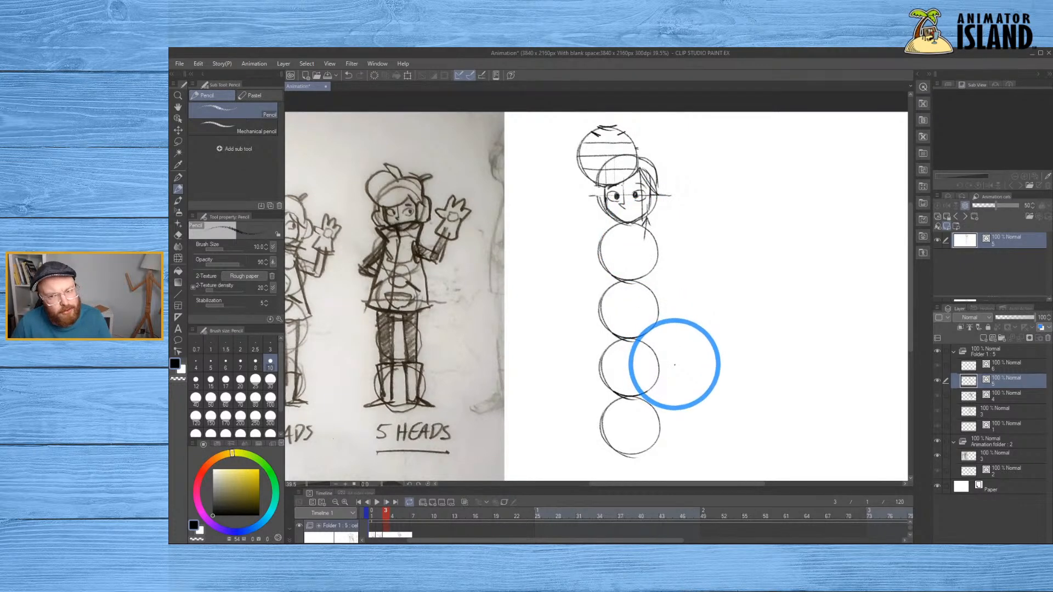
pyautogui.hotkey('ctrl', 'z')
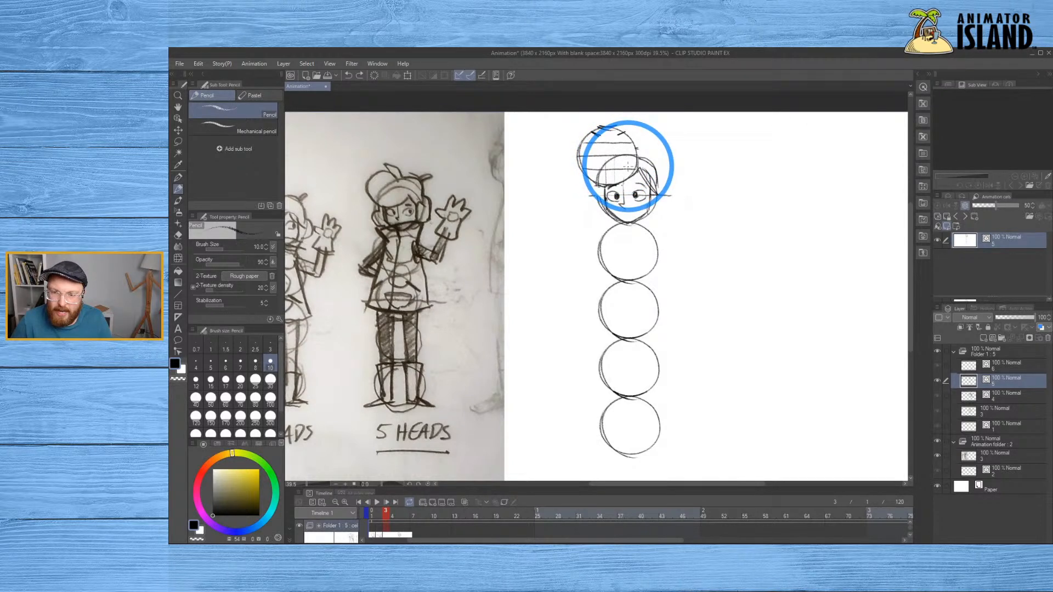
pyautogui.moveTo(551, 175); pyautogui.dragTo(587, 160)
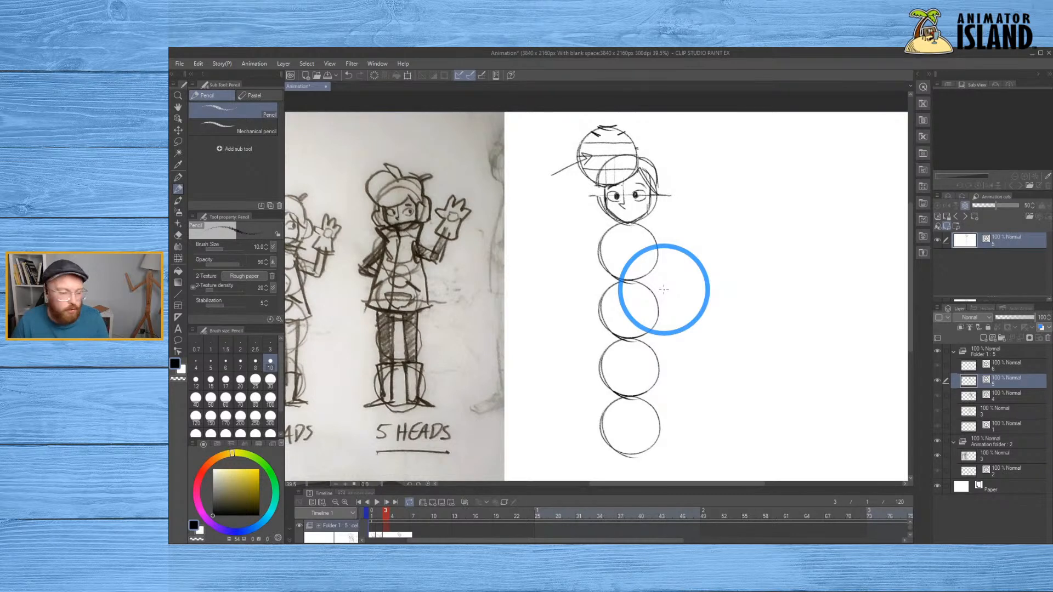
pyautogui.hotkey('ctrl', 'z')
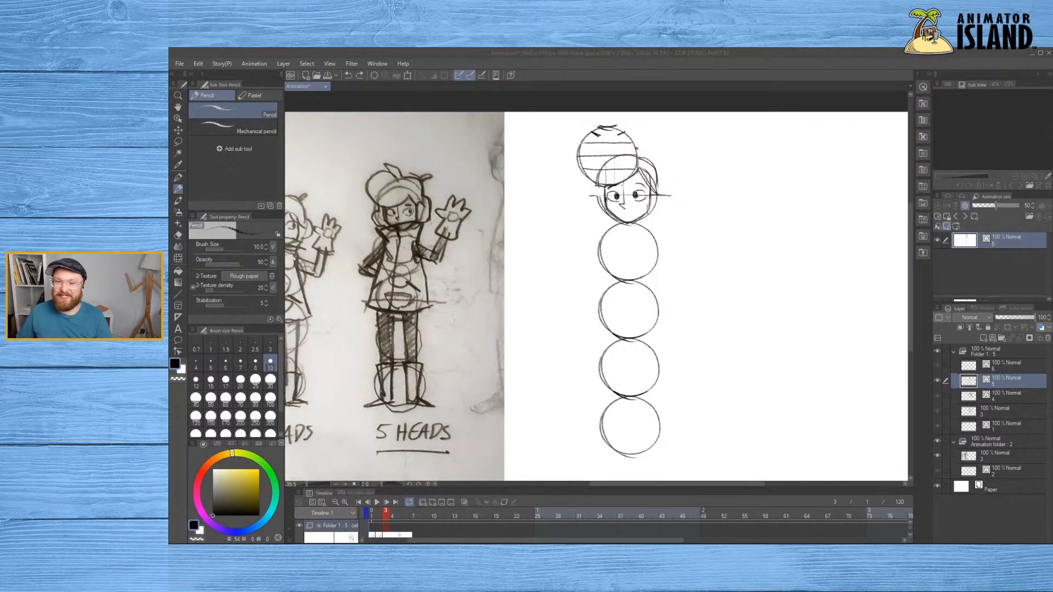
# Draw a horizontal guide at nose level and sketch ears on both sides between it and the eye line
pyautogui.click(622, 212)
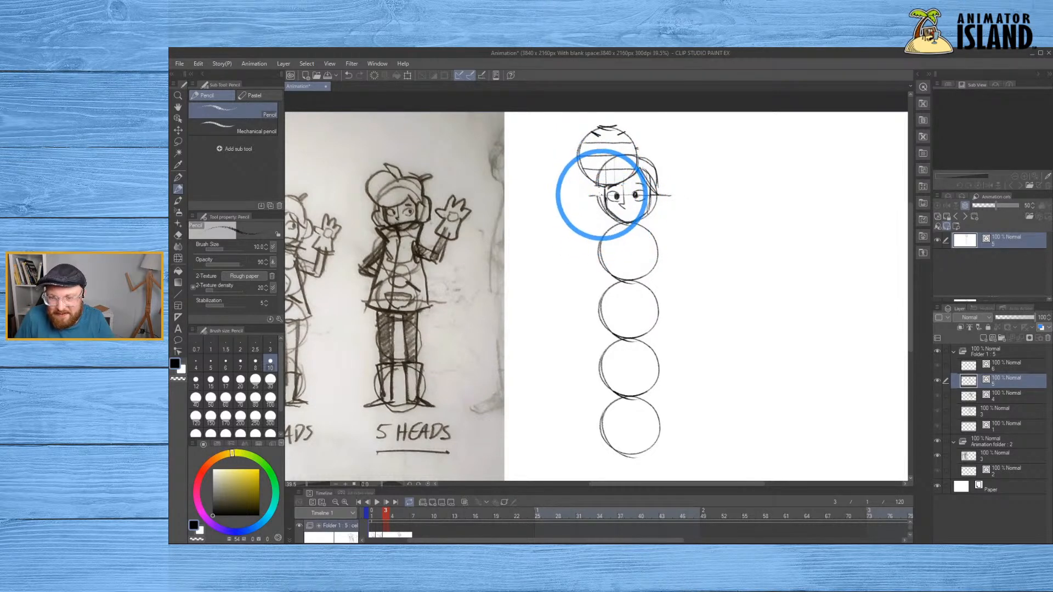
pyautogui.click(604, 192)
pyautogui.hotkey('ctrl', 'z')
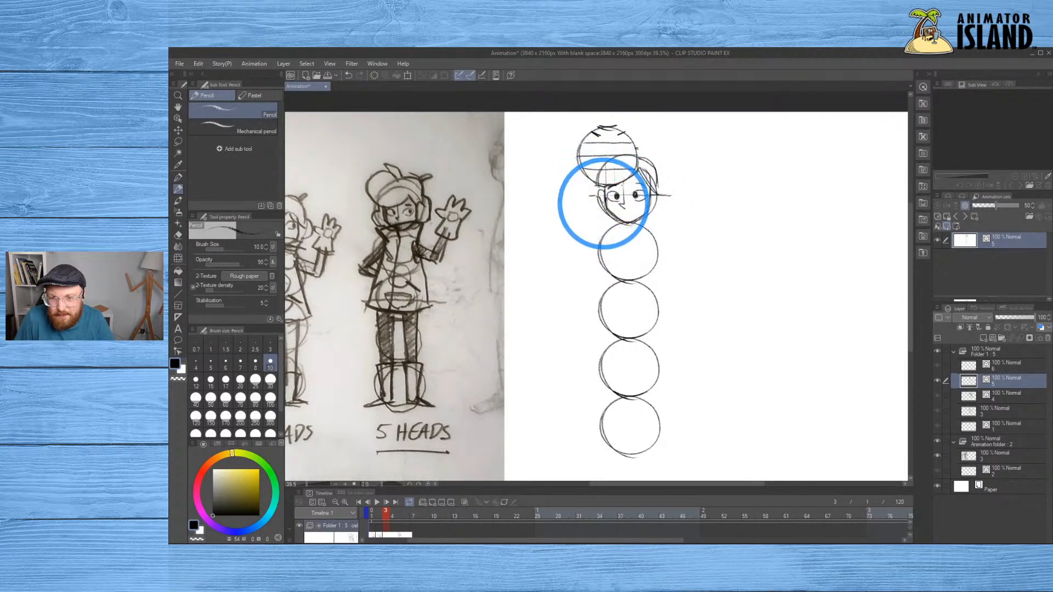
pyautogui.click(603, 194)
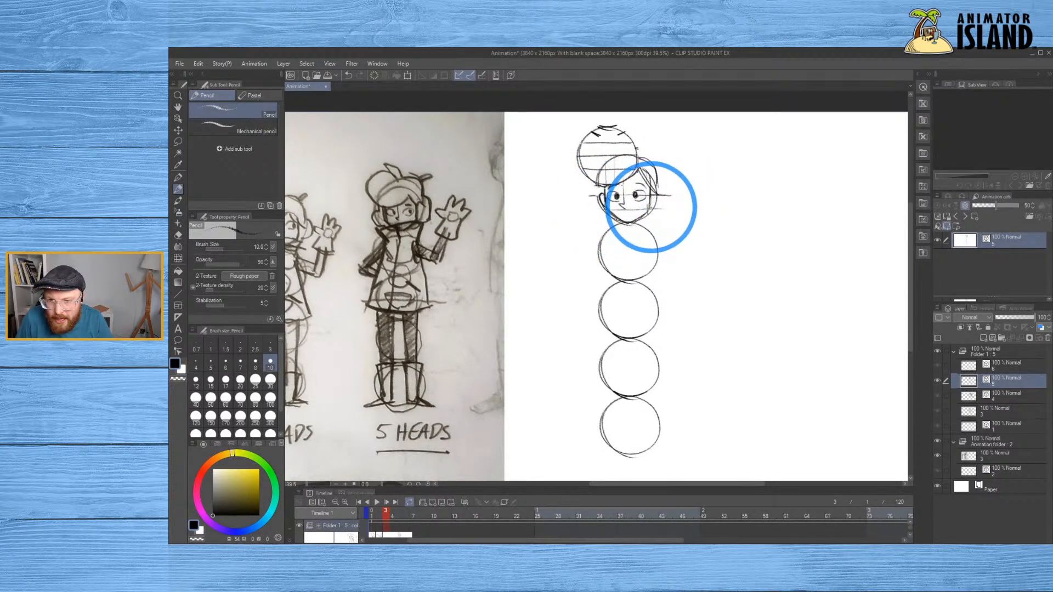
pyautogui.click(654, 206)
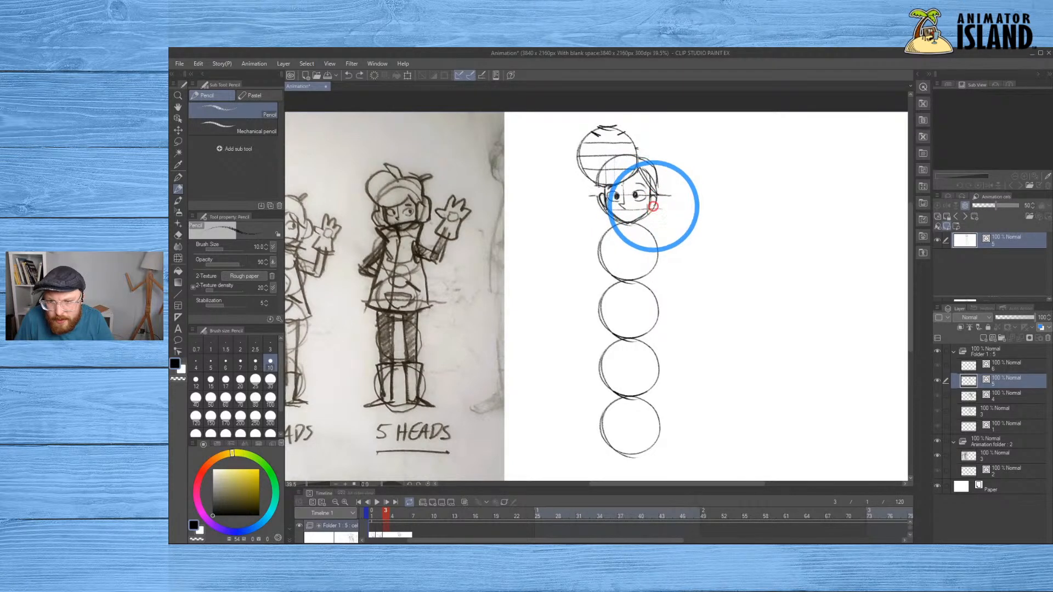
pyautogui.click(653, 194)
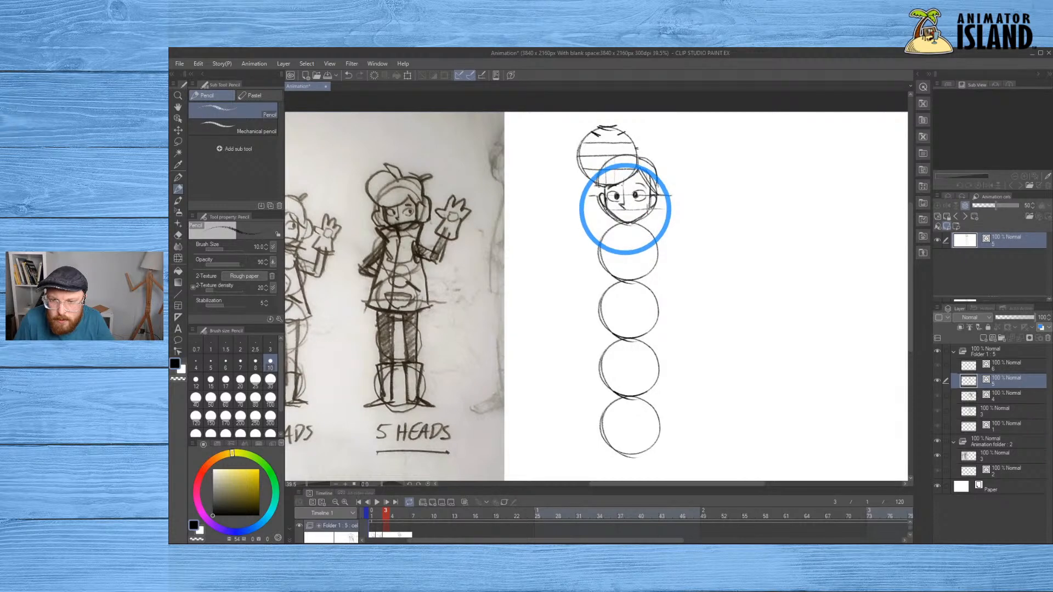
# Erase the nose and redraw it on the nose guide of the first head
pyautogui.press('e')
pyautogui.click(618, 205)
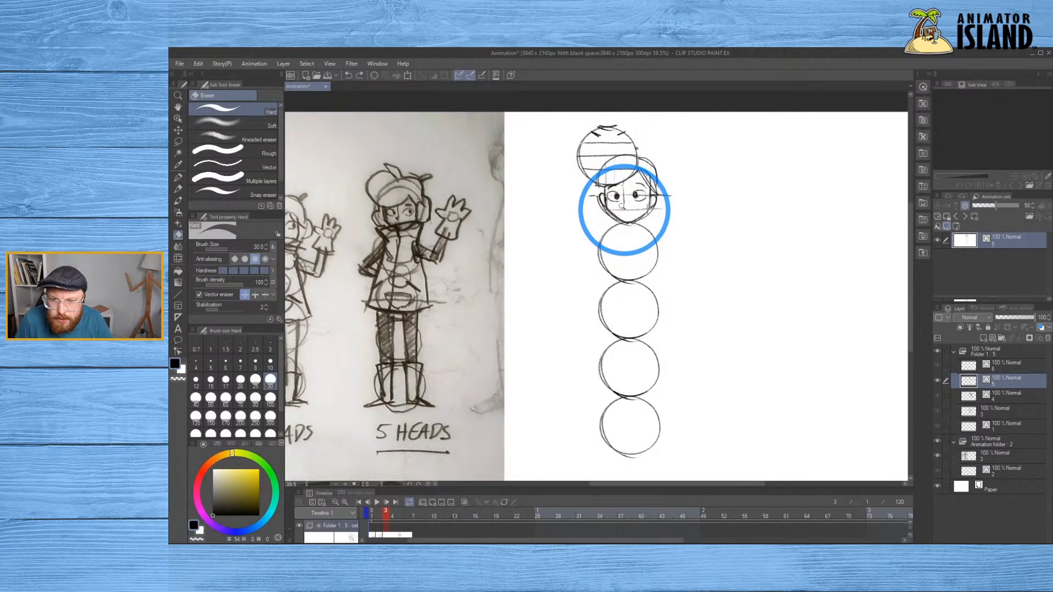
pyautogui.press('b')
pyautogui.press('b')
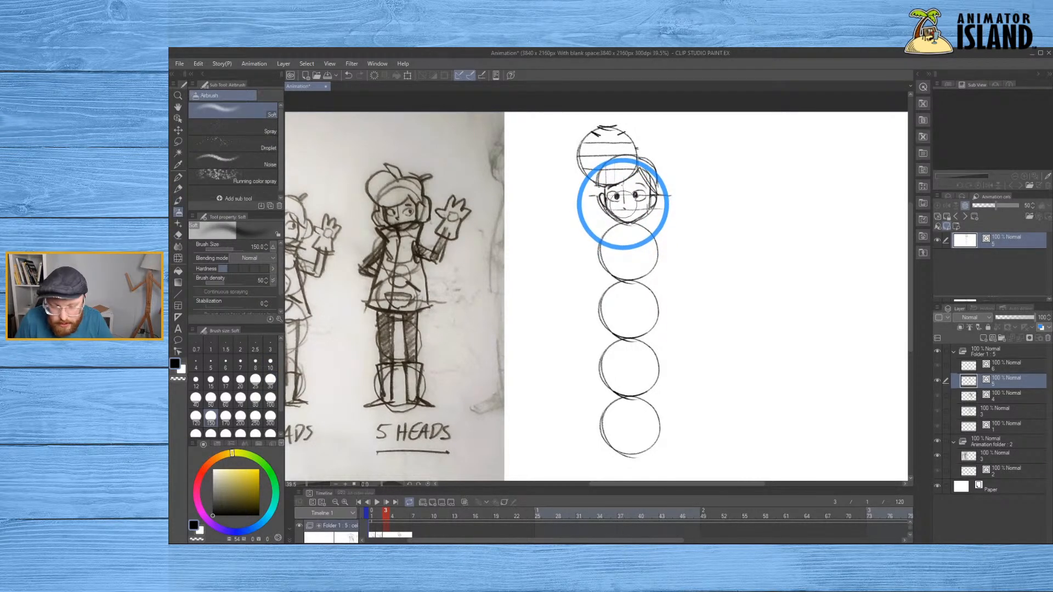
pyautogui.press('p')
pyautogui.press('p')
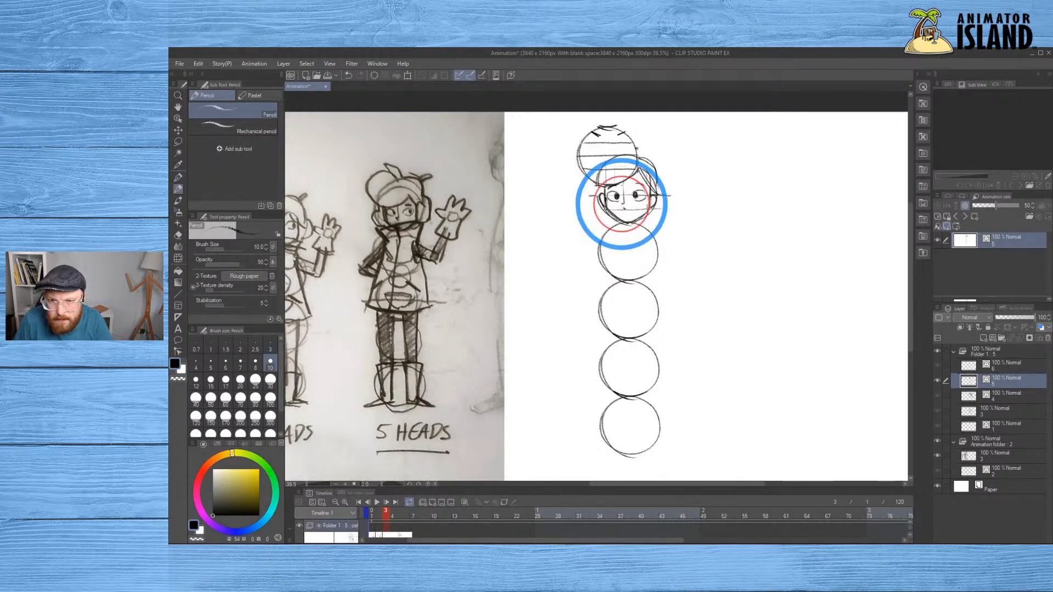
pyautogui.hotkey('ctrl', 'z')
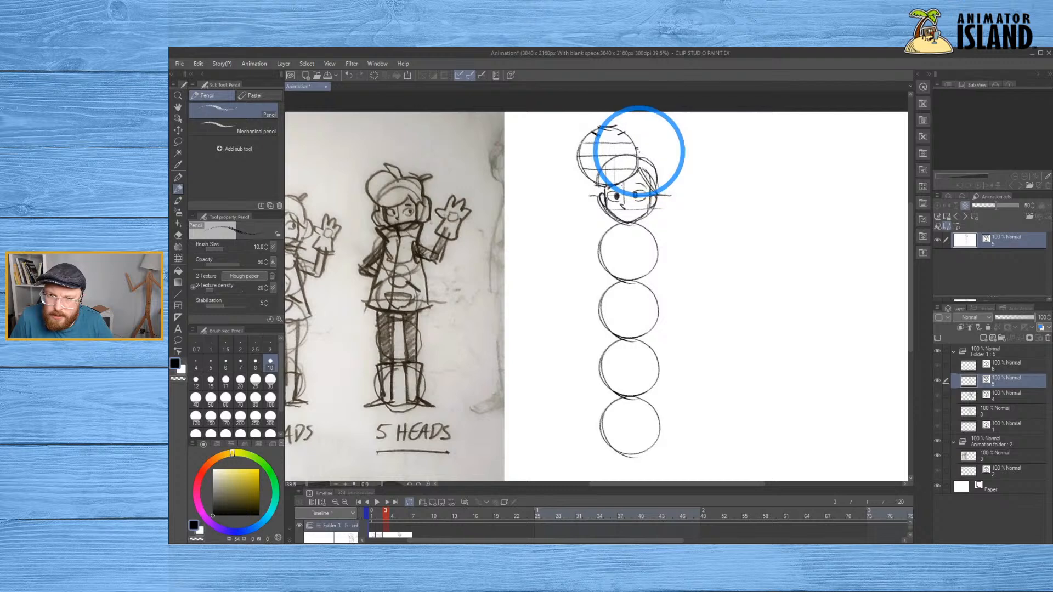
# Sketch hair strands curving down the right side of the first head and a pointed tuft on top of the striped circle
pyautogui.moveTo(637, 149); pyautogui.dragTo(643, 147)
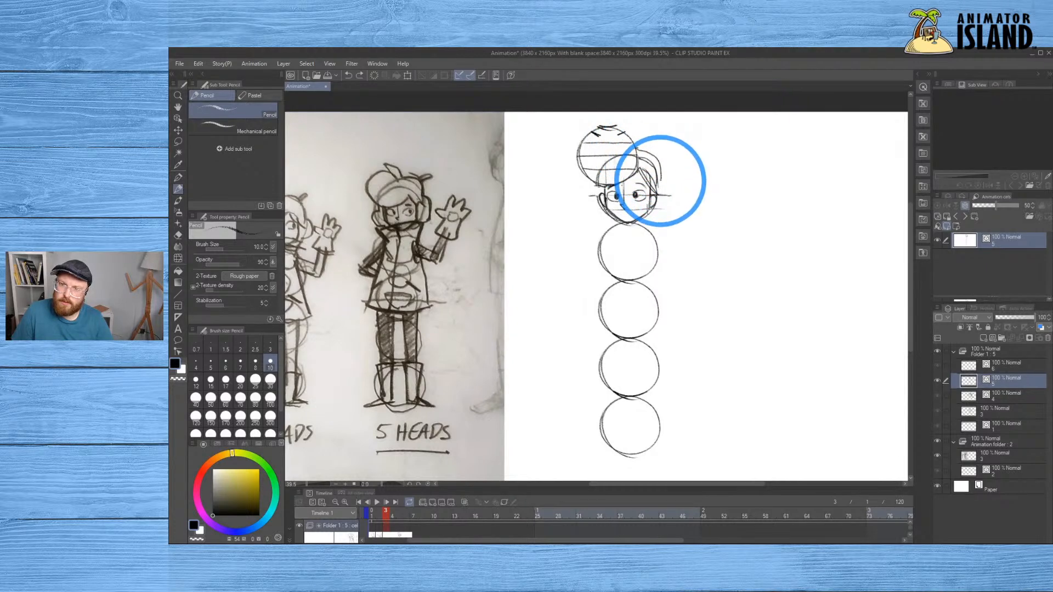
pyautogui.moveTo(640, 155); pyautogui.dragTo(662, 183)
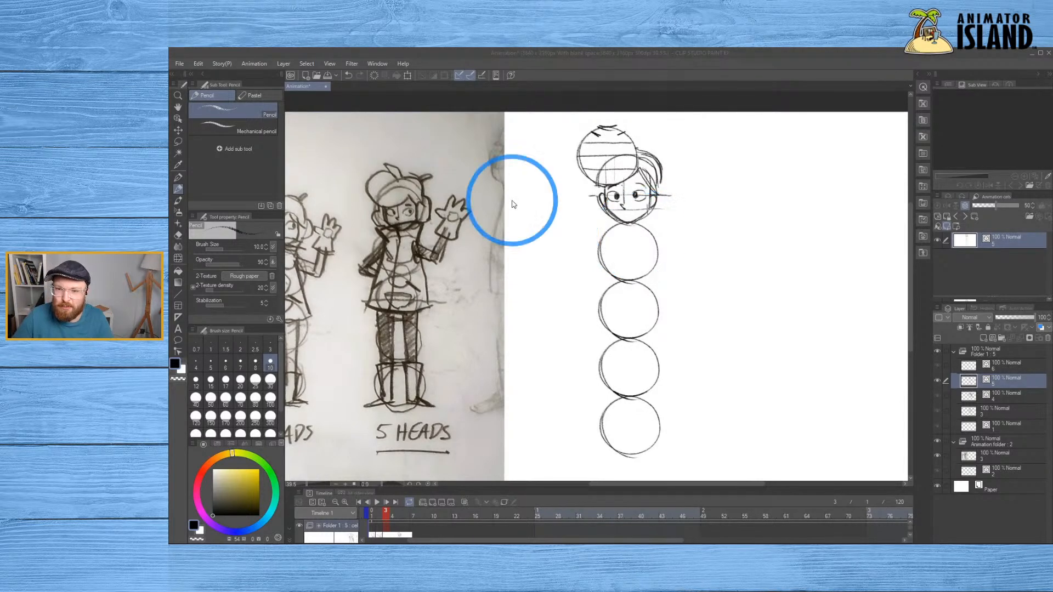
pyautogui.click(615, 140)
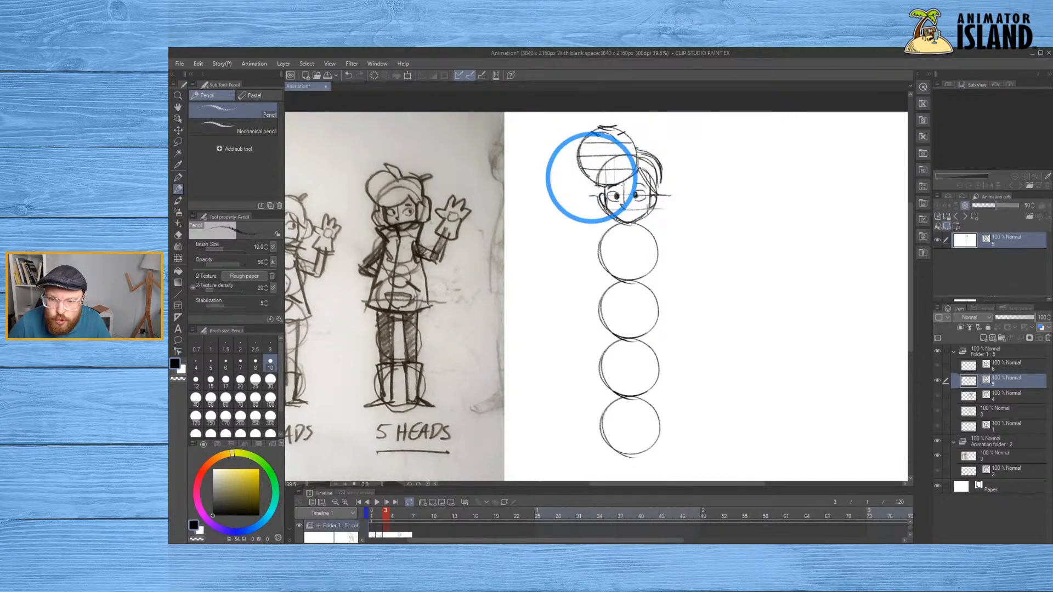
pyautogui.click(614, 139)
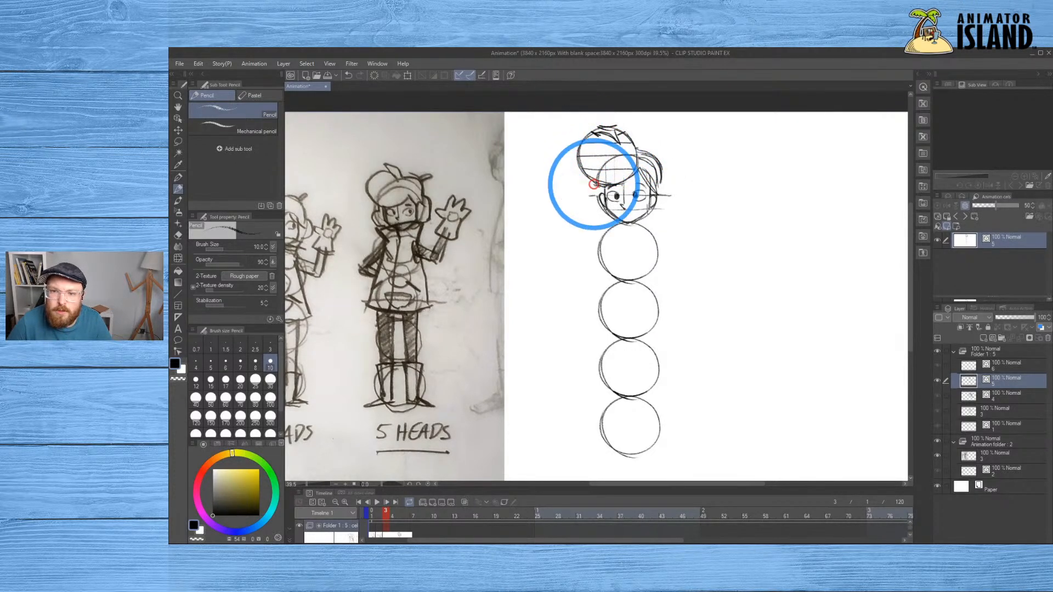
# Sketch a short pencil hair strand running from the striped circle down past the left ear, undoing the stray strokes
pyautogui.press('e')
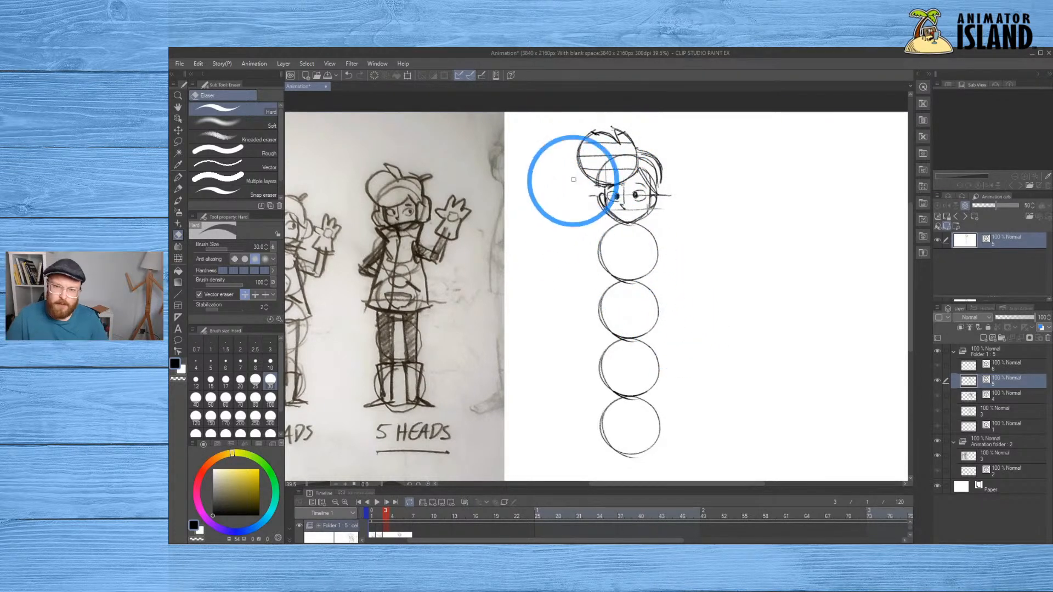
pyautogui.press('b')
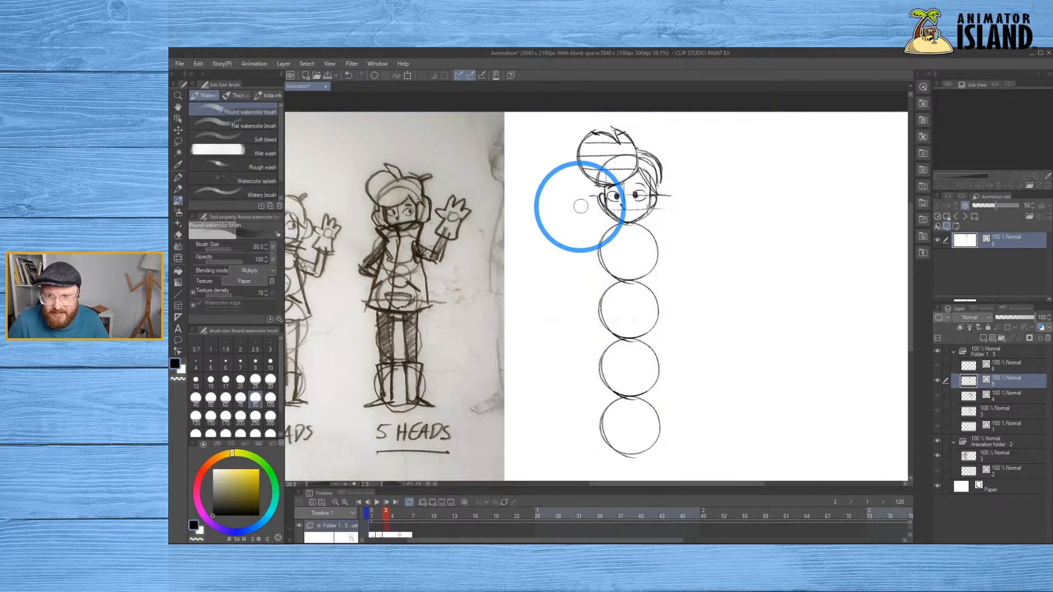
pyautogui.press('b')
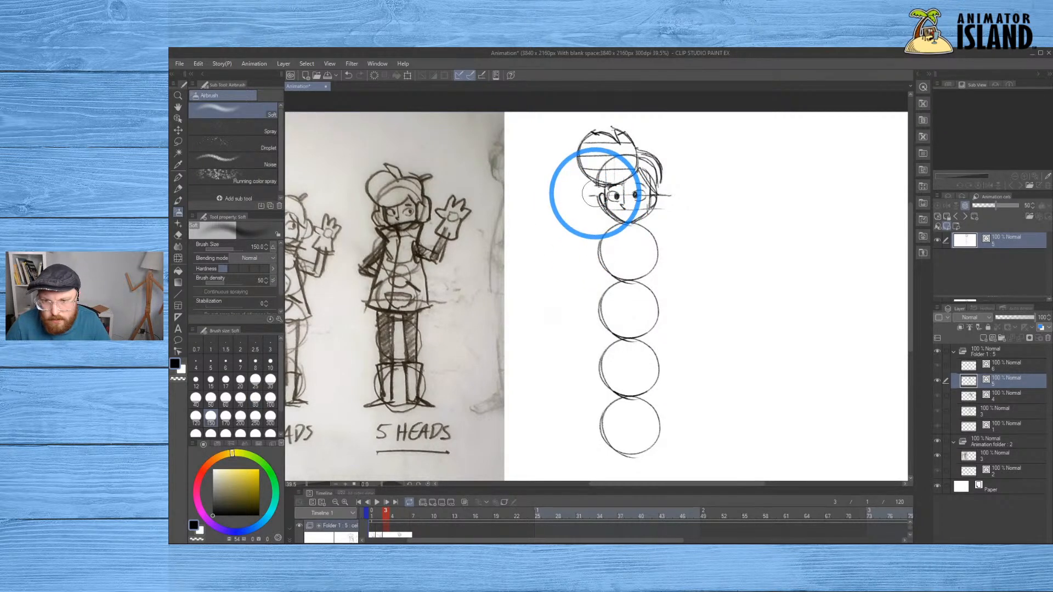
pyautogui.press('b')
pyautogui.press('b')
pyautogui.press('p')
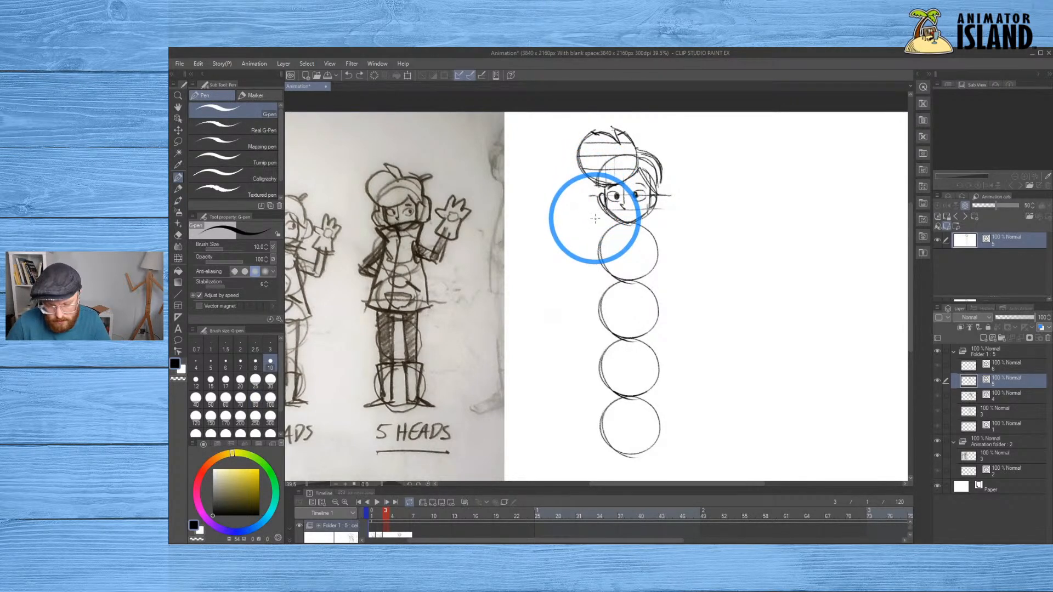
pyautogui.press('p')
pyautogui.click(597, 196)
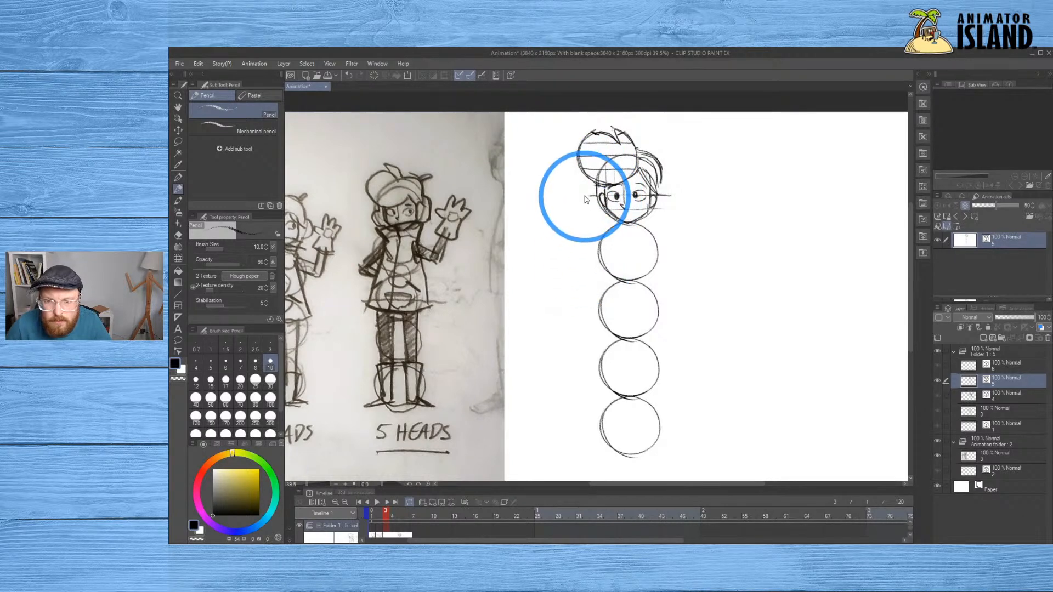
pyautogui.click(594, 199)
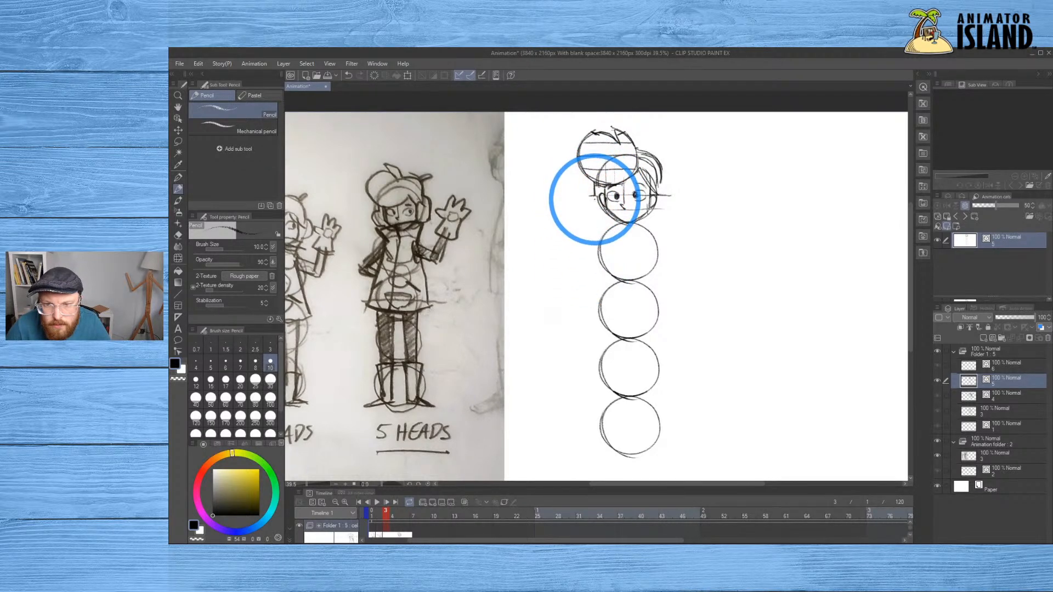
pyautogui.click(586, 201)
pyautogui.hotkey('ctrl', 'z')
pyautogui.click(591, 195)
pyautogui.hotkey('ctrl', 'z')
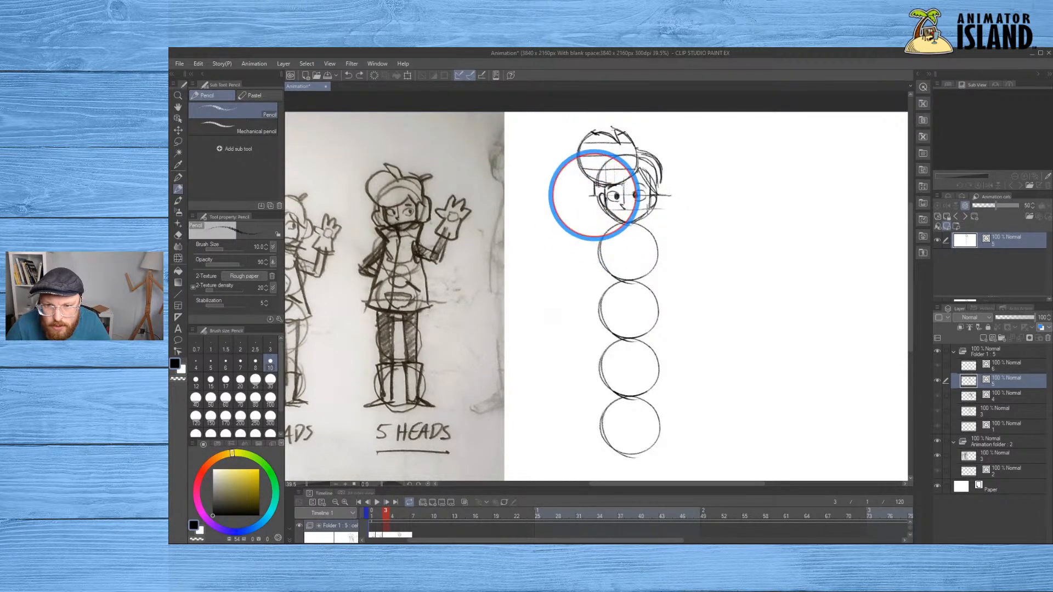
# Draw the outward-curving hair curl beside the left cheek, undoing and redrawing strokes until it reaches jaw level
pyautogui.moveTo(584, 212); pyautogui.dragTo(590, 221)
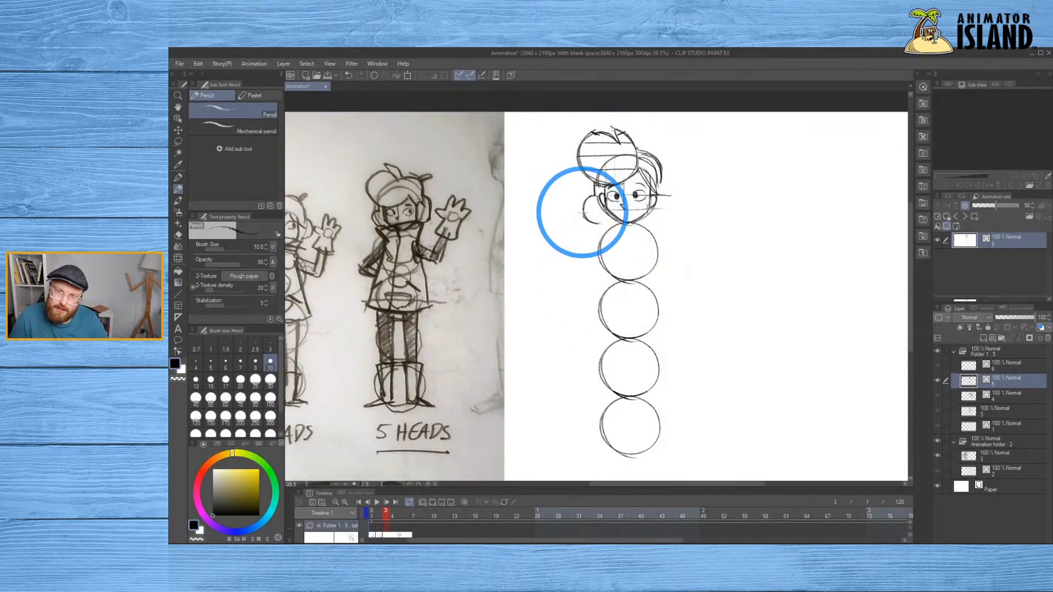
pyautogui.moveTo(593, 209)
pyautogui.mouseDown()
pyautogui.moveTo(565, 208)
pyautogui.moveTo(572, 219)
pyautogui.mouseUp()
pyautogui.hotkey('ctrl', 'z')
pyautogui.hotkey('ctrl', 'z')
pyautogui.hotkey('ctrl', 'z')
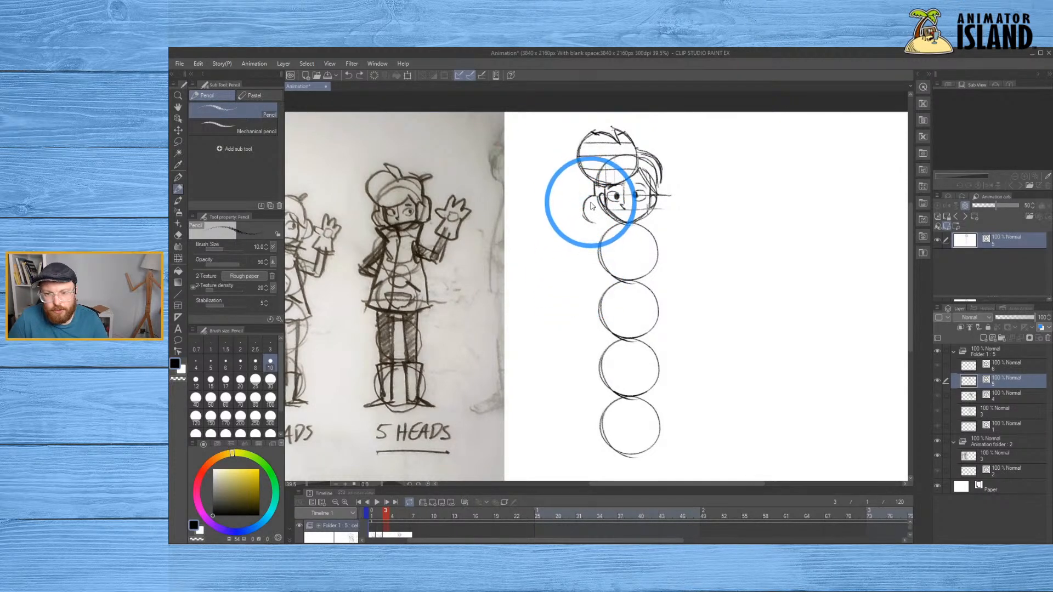
pyautogui.moveTo(592, 195)
pyautogui.mouseDown()
pyautogui.moveTo(584, 201)
pyautogui.moveTo(598, 219)
pyautogui.mouseUp()
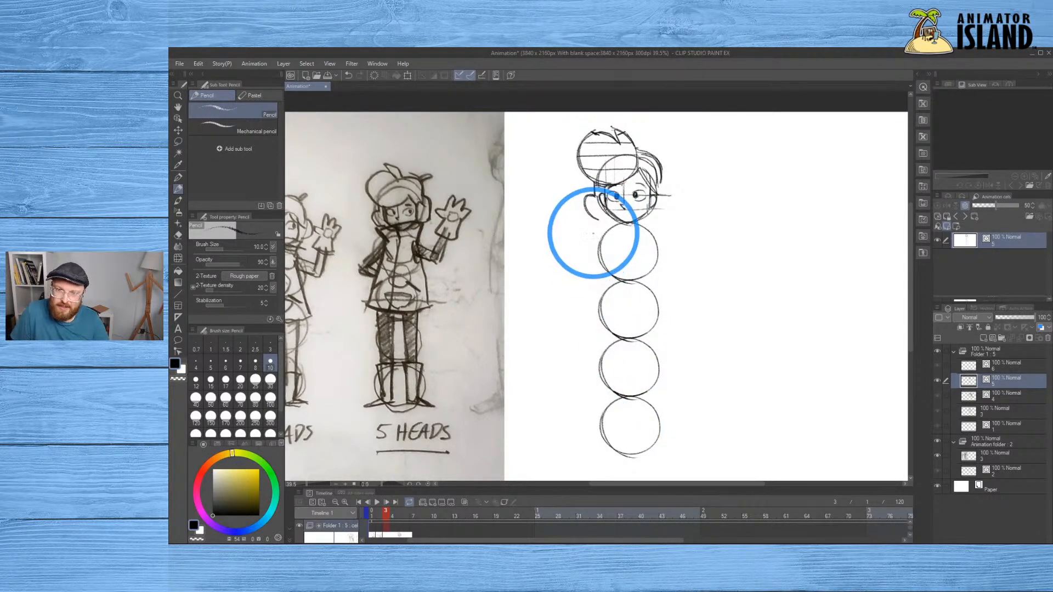
# Draw a curved collar line beneath the chin across the top of the second circle, undoing and retrying its strokes
pyautogui.moveTo(598, 220)
pyautogui.mouseDown()
pyautogui.moveTo(620, 233)
pyautogui.moveTo(599, 219)
pyautogui.moveTo(605, 233)
pyautogui.moveTo(626, 235)
pyautogui.moveTo(599, 218)
pyautogui.moveTo(610, 234)
pyautogui.moveTo(656, 228)
pyautogui.moveTo(610, 226)
pyautogui.moveTo(608, 215)
pyautogui.moveTo(615, 235)
pyautogui.moveTo(607, 225)
pyautogui.moveTo(653, 227)
pyautogui.mouseUp()
pyautogui.hotkey('ctrl', 'z')
pyautogui.hotkey('ctrl', 'z')
pyautogui.hotkey('ctrl', 'z')
pyautogui.hotkey('ctrl', 'z')
pyautogui.click(652, 223)
pyautogui.hotkey('ctrl', 'z')
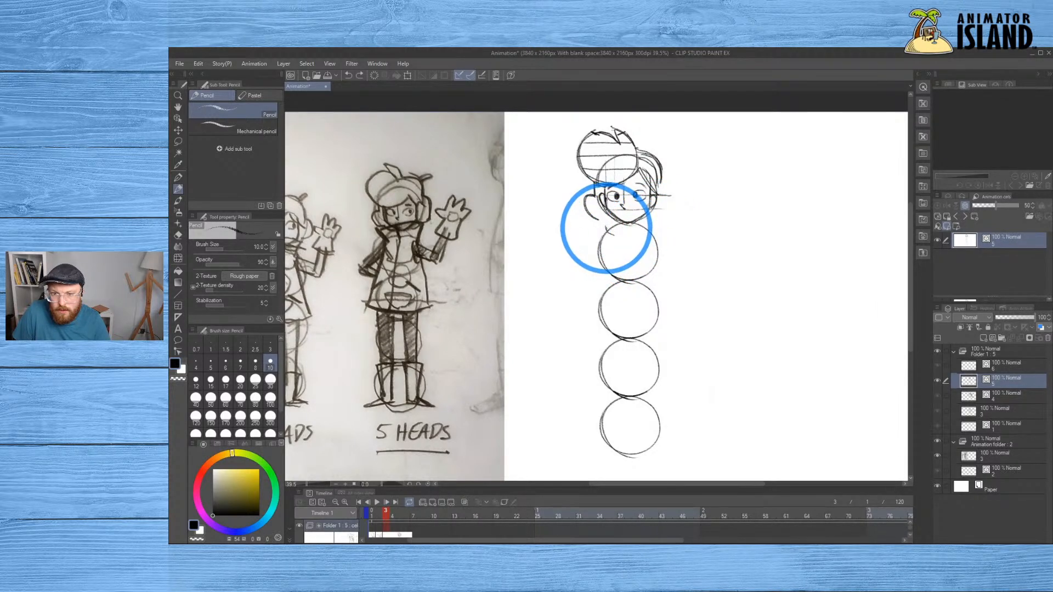
pyautogui.moveTo(630, 236)
pyautogui.mouseDown()
pyautogui.moveTo(652, 224)
pyautogui.moveTo(595, 219)
pyautogui.moveTo(603, 223)
pyautogui.mouseUp()
pyautogui.hotkey('ctrl', 'z')
pyautogui.hotkey('ctrl', 'z')
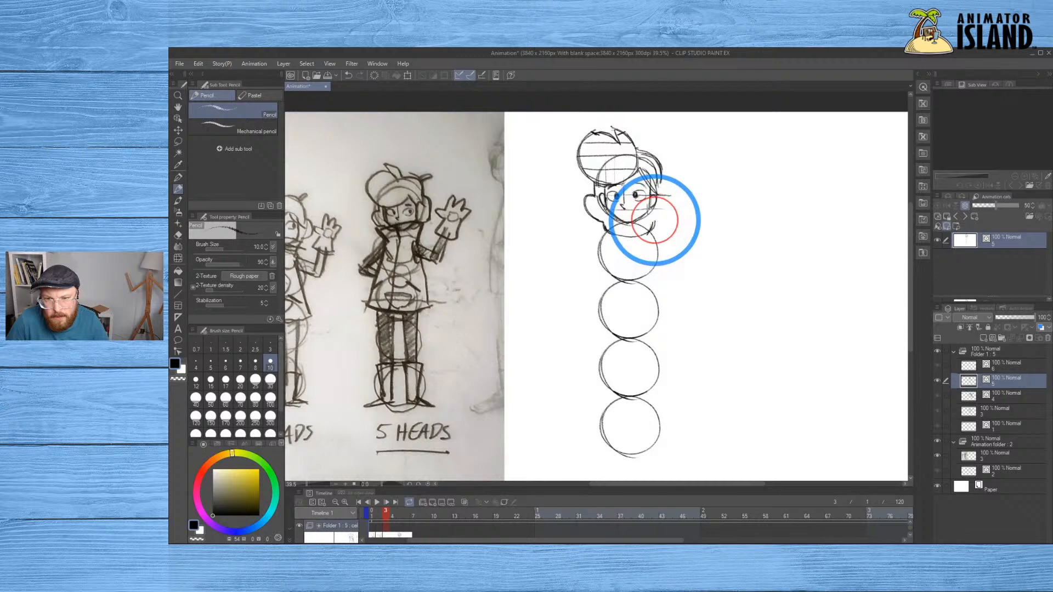
# Draw a matching outward hair curl on the right side of the face, from the collar up to the hairline
pyautogui.moveTo(655, 220)
pyautogui.mouseDown()
pyautogui.moveTo(668, 216)
pyautogui.moveTo(667, 195)
pyautogui.moveTo(669, 209)
pyautogui.moveTo(660, 195)
pyautogui.moveTo(673, 211)
pyautogui.moveTo(658, 219)
pyautogui.moveTo(674, 211)
pyautogui.moveTo(665, 183)
pyautogui.mouseUp()
pyautogui.hotkey('ctrl', 'z')
pyautogui.hotkey('ctrl', 'z')
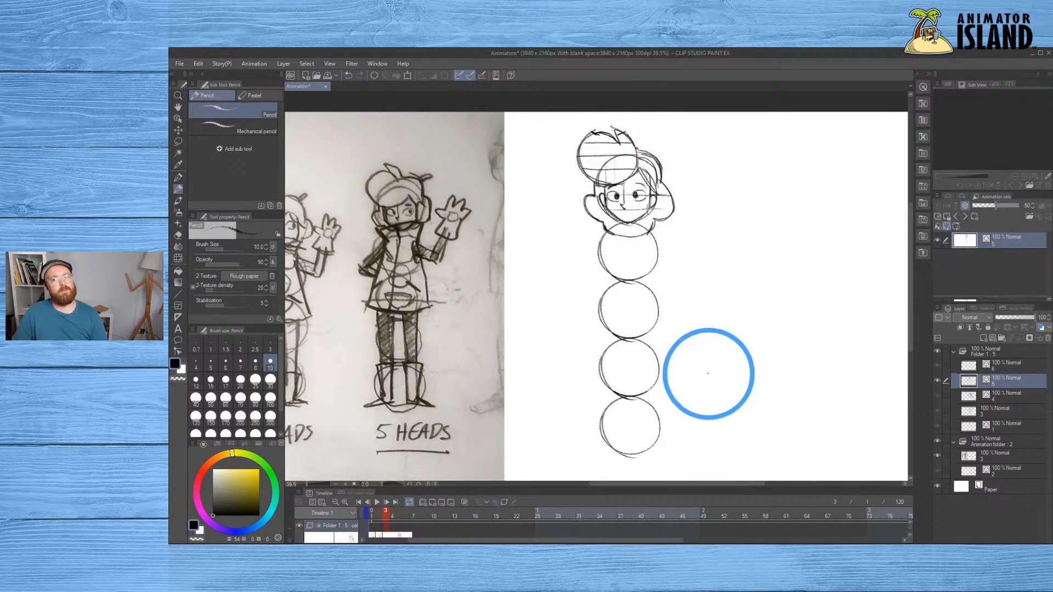
# Erase the hair curl on the left side of the face and redraw it with the Pencil as a more flared shape
pyautogui.press('e')
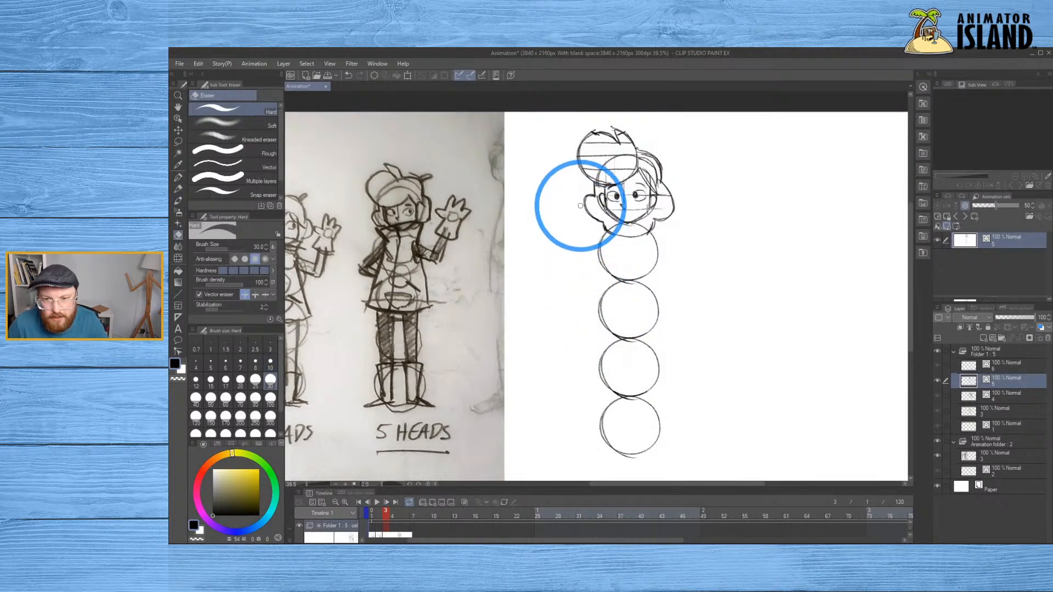
pyautogui.moveTo(593, 199); pyautogui.dragTo(587, 207)
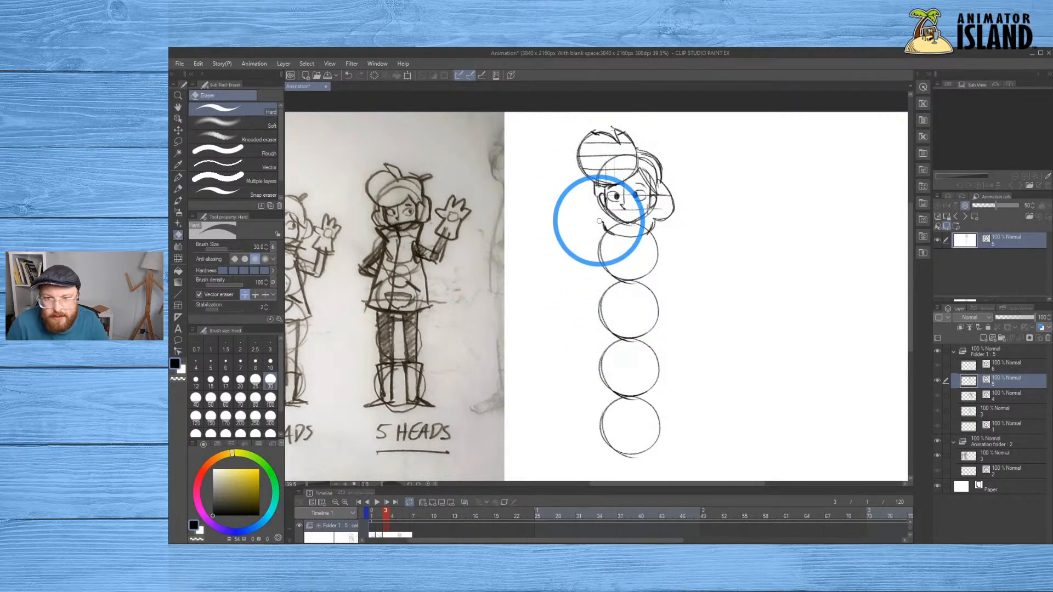
pyautogui.press('b')
pyautogui.press('b')
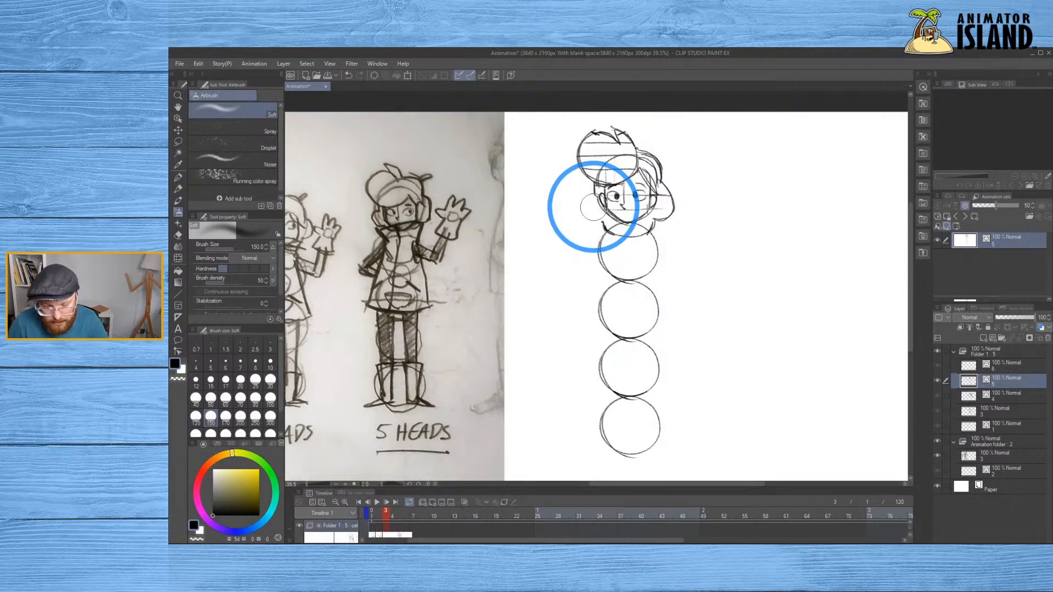
pyautogui.press('p')
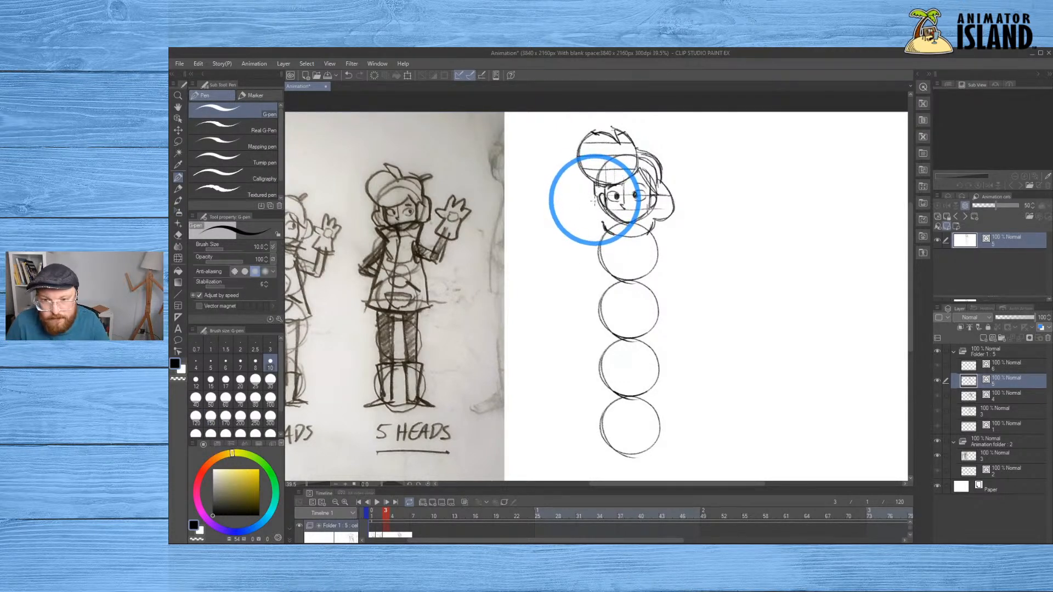
pyautogui.hotkey('ctrl', 'z')
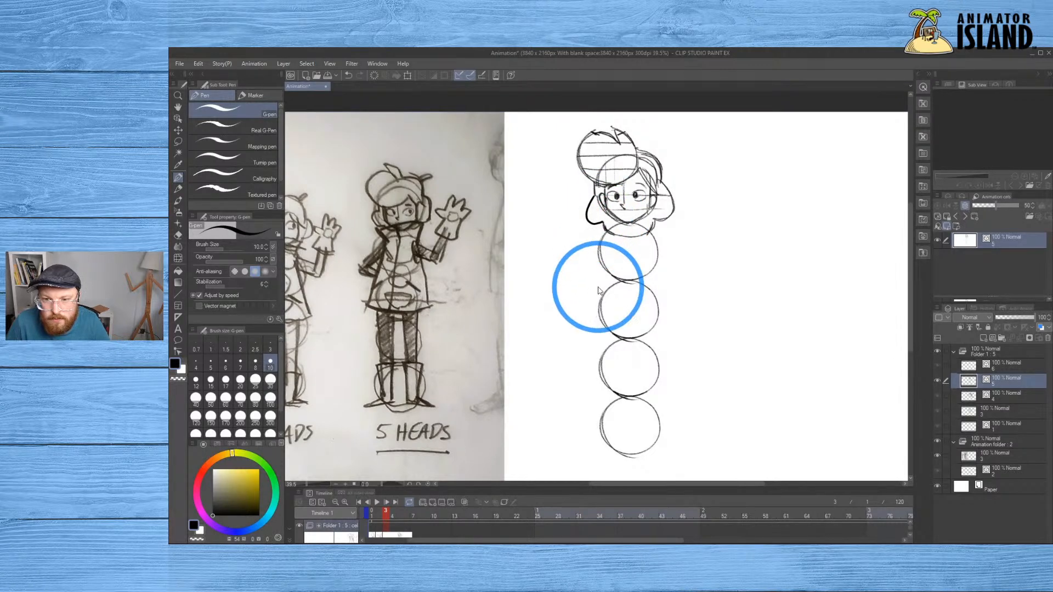
pyautogui.press('p')
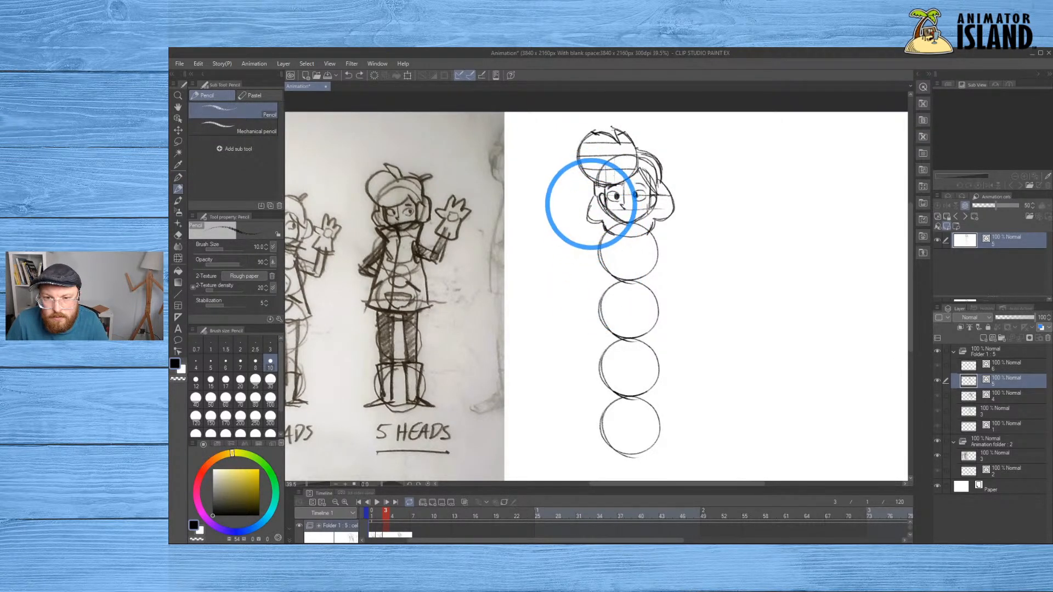
pyautogui.click(588, 205)
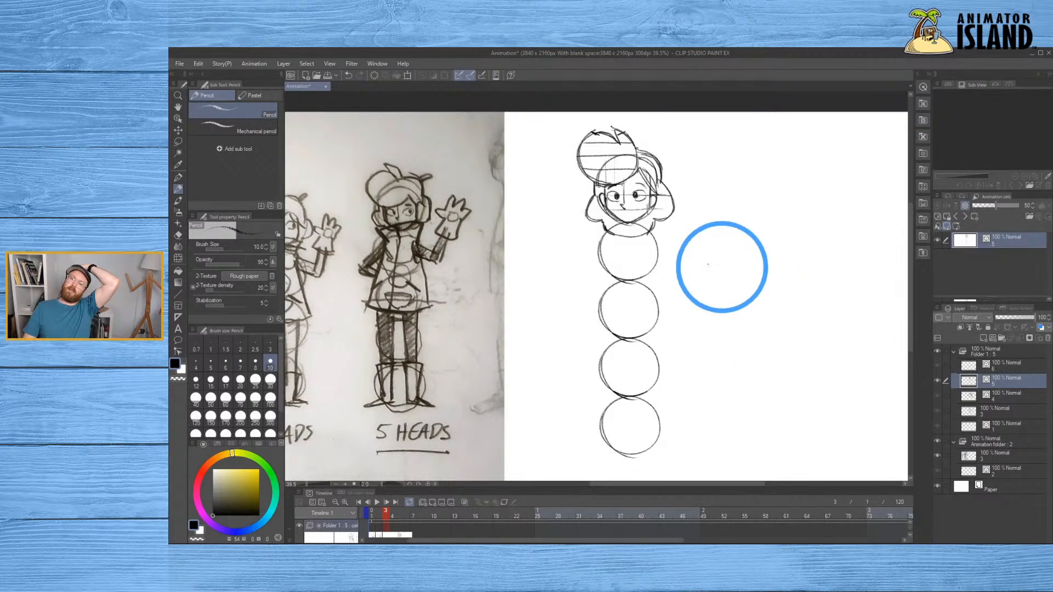
# Try a flared, triangular coat outline over the body circles, and undo it
pyautogui.moveTo(599, 249)
pyautogui.mouseDown()
pyautogui.moveTo(554, 353)
pyautogui.moveTo(603, 366)
pyautogui.moveTo(680, 354)
pyautogui.mouseUp()
pyautogui.moveTo(689, 345); pyautogui.dragTo(668, 240)
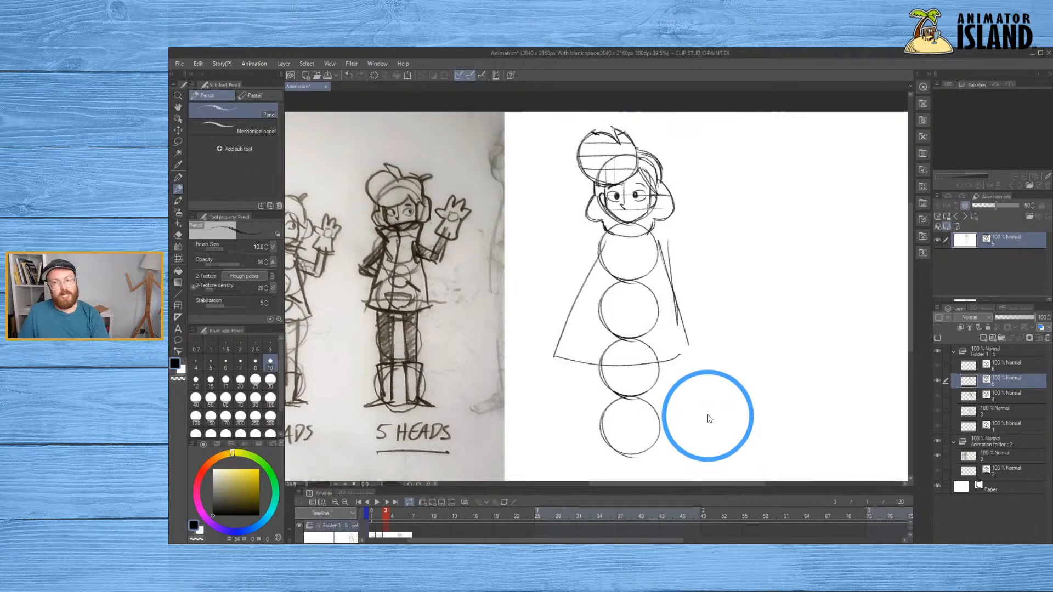
pyautogui.hotkey('ctrl', 'z')
pyautogui.hotkey('ctrl', 'z')
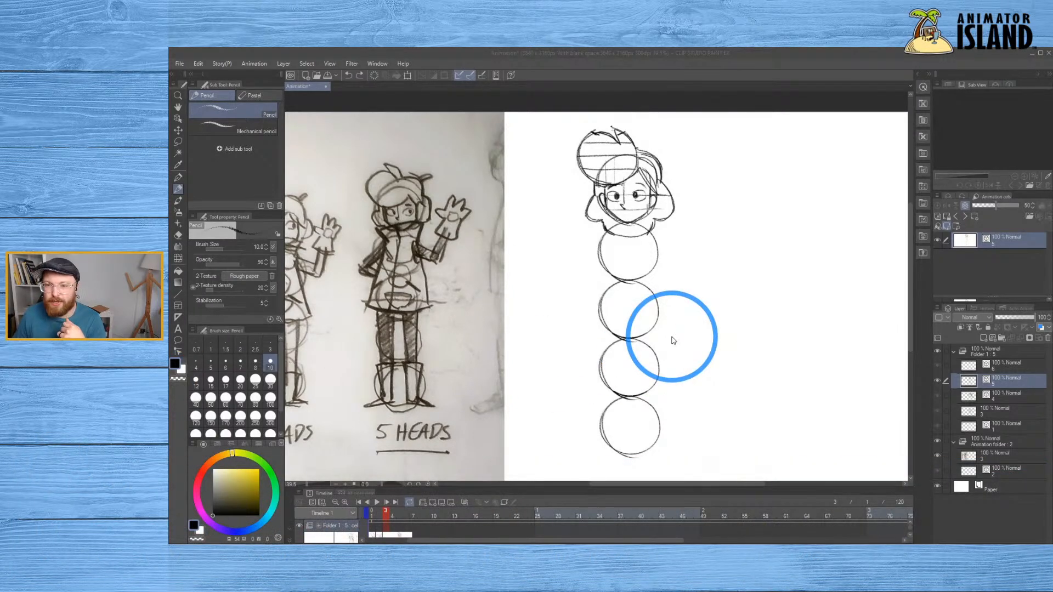
# Erase the hair curl on the right side of the face and redraw it with the Pencil from collar to hairline
pyautogui.click(663, 220)
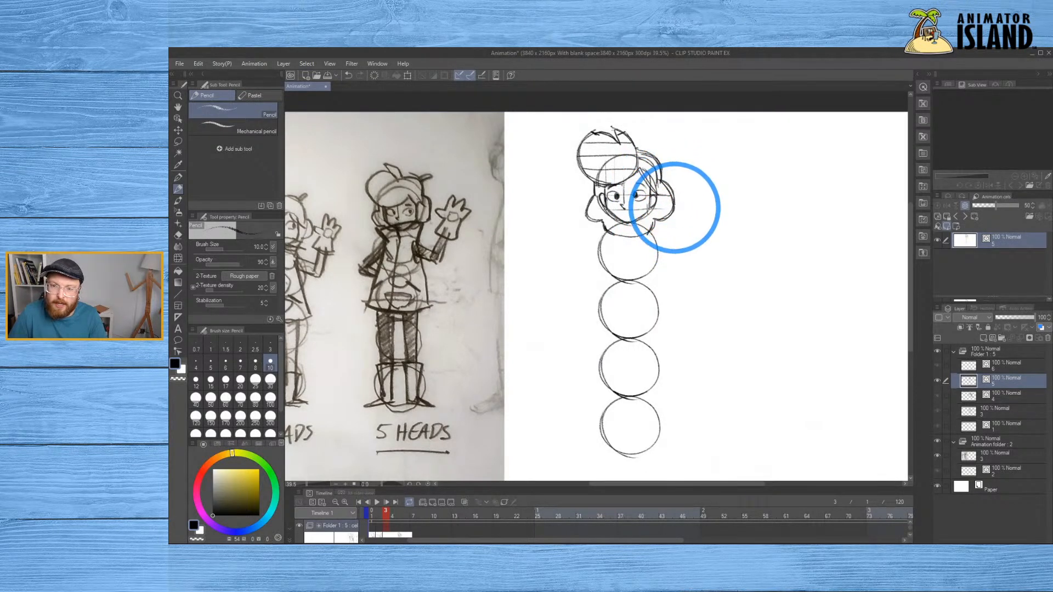
pyautogui.press('e')
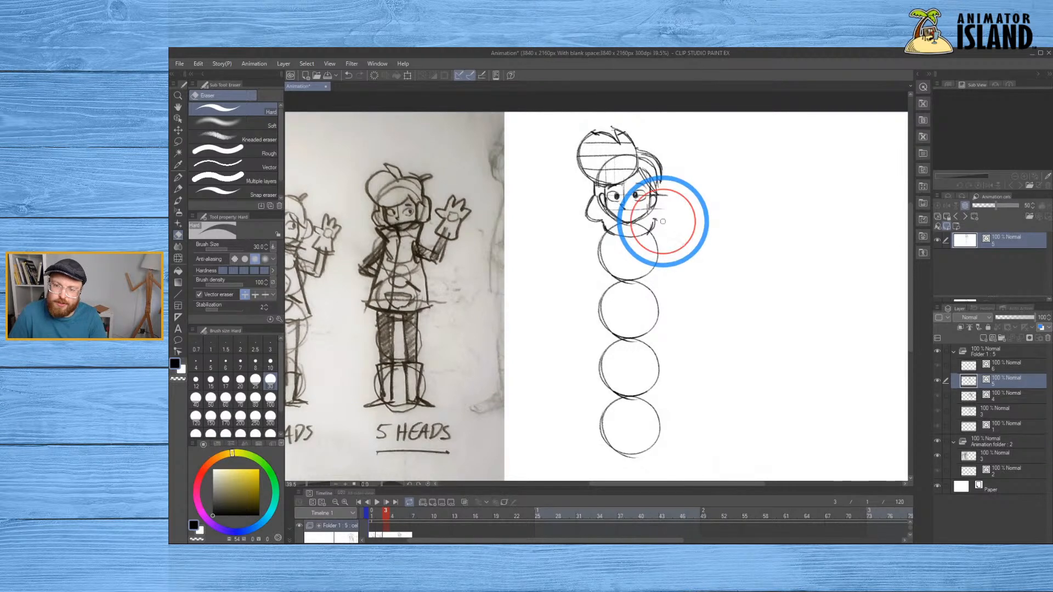
pyautogui.press('b')
pyautogui.press('b')
pyautogui.press('b')
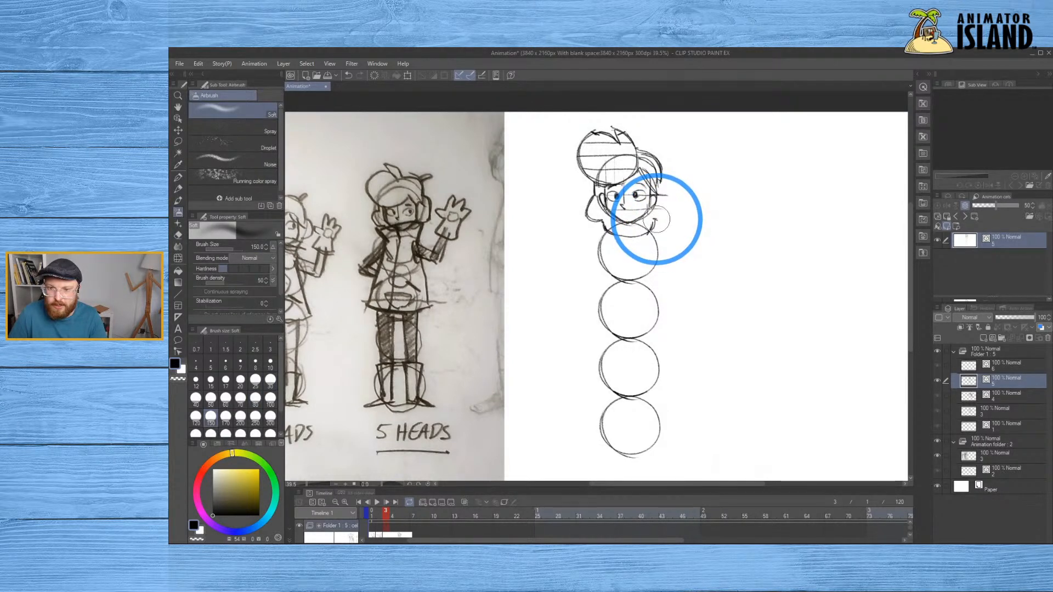
pyautogui.press('p')
pyautogui.moveTo(657, 220); pyautogui.dragTo(673, 194)
pyautogui.hotkey('ctrl', 'z')
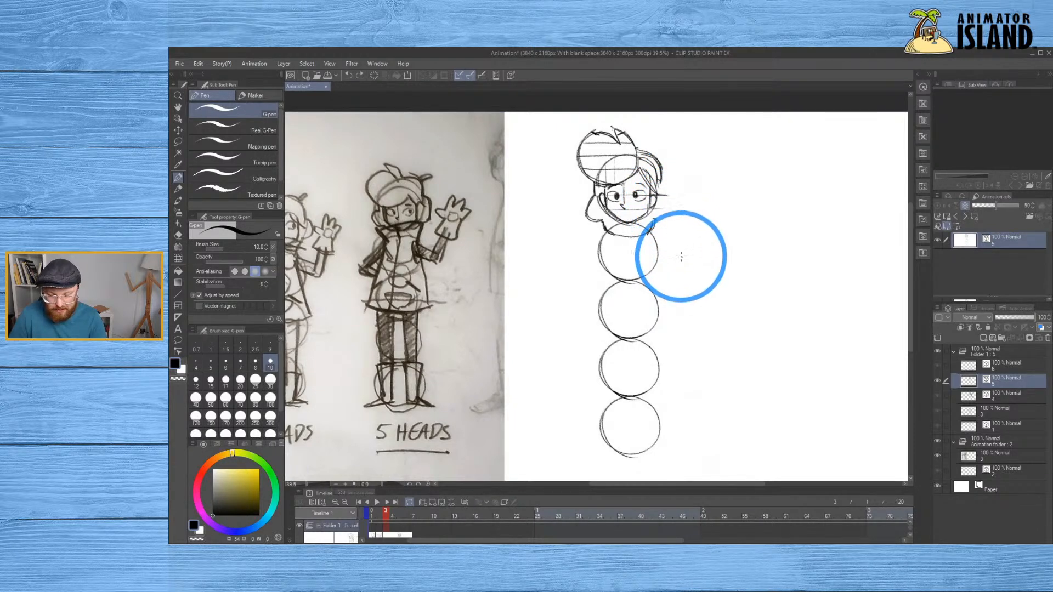
pyautogui.press('p')
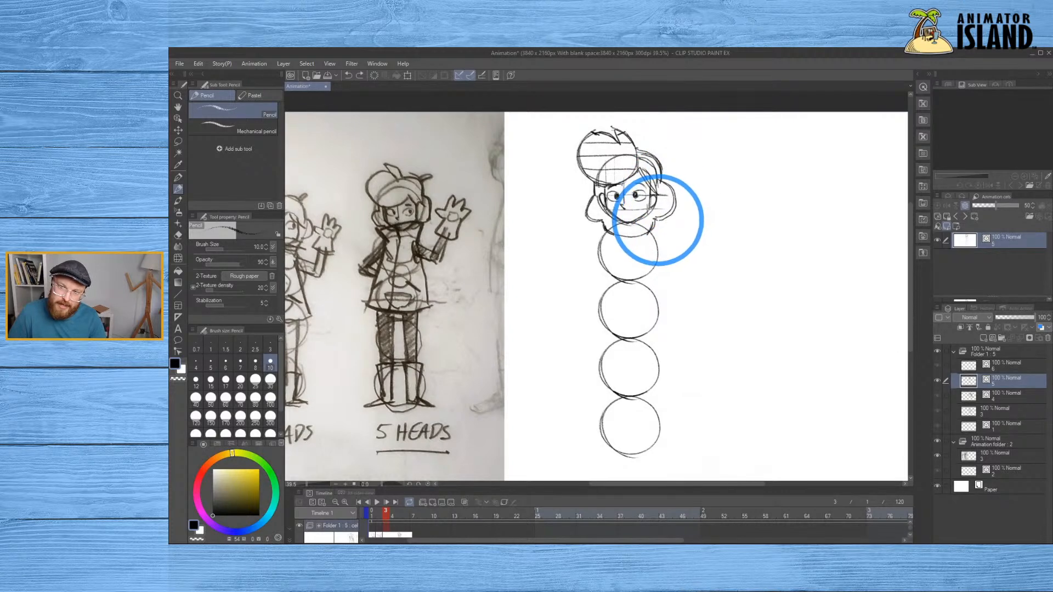
pyautogui.hotkey('ctrl', 'z')
pyautogui.moveTo(656, 219)
pyautogui.mouseDown()
pyautogui.moveTo(670, 193)
pyautogui.moveTo(665, 176)
pyautogui.mouseUp()
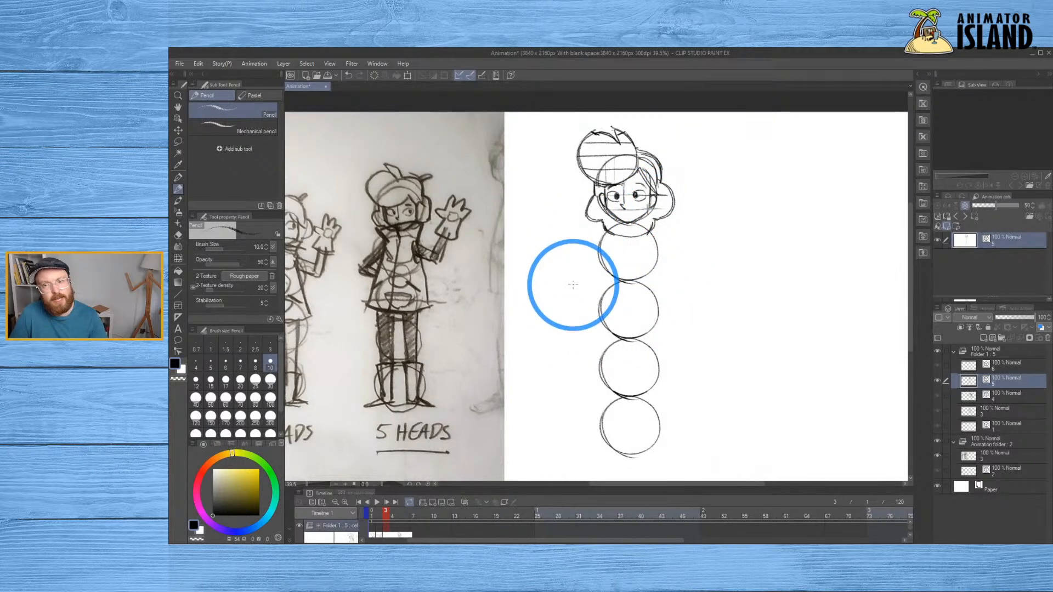
# Erase the hair curl on the left side of the face and redraw it with the Pencil down to the collar
pyautogui.press('e')
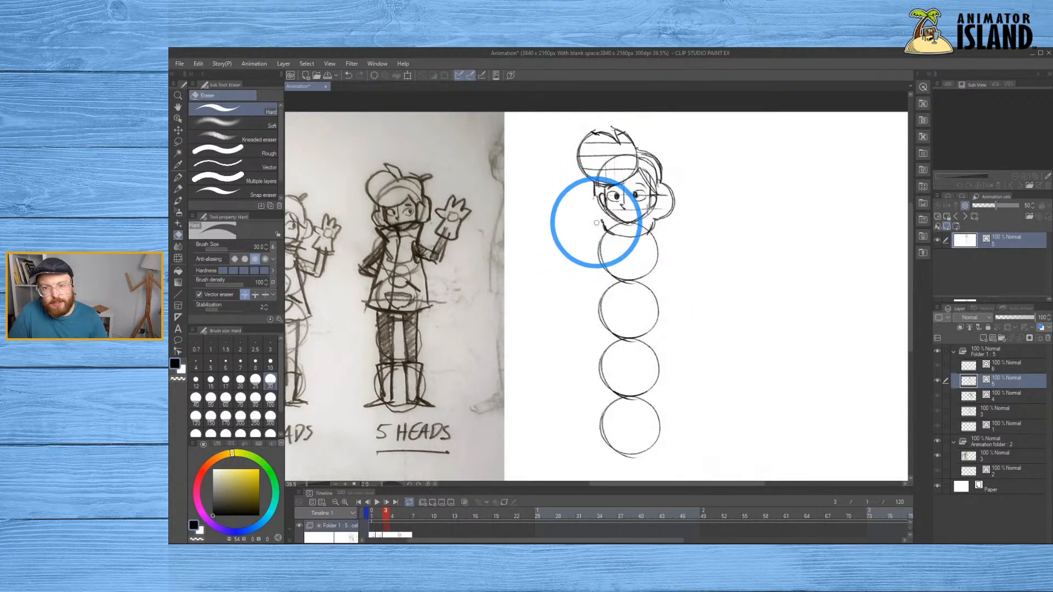
pyautogui.press('b')
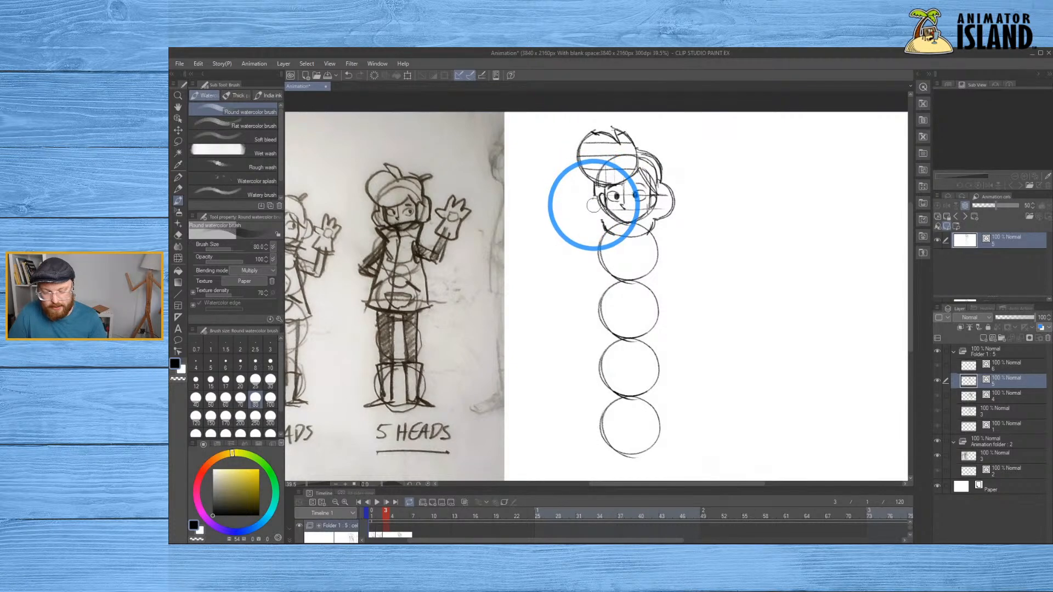
pyautogui.press('p')
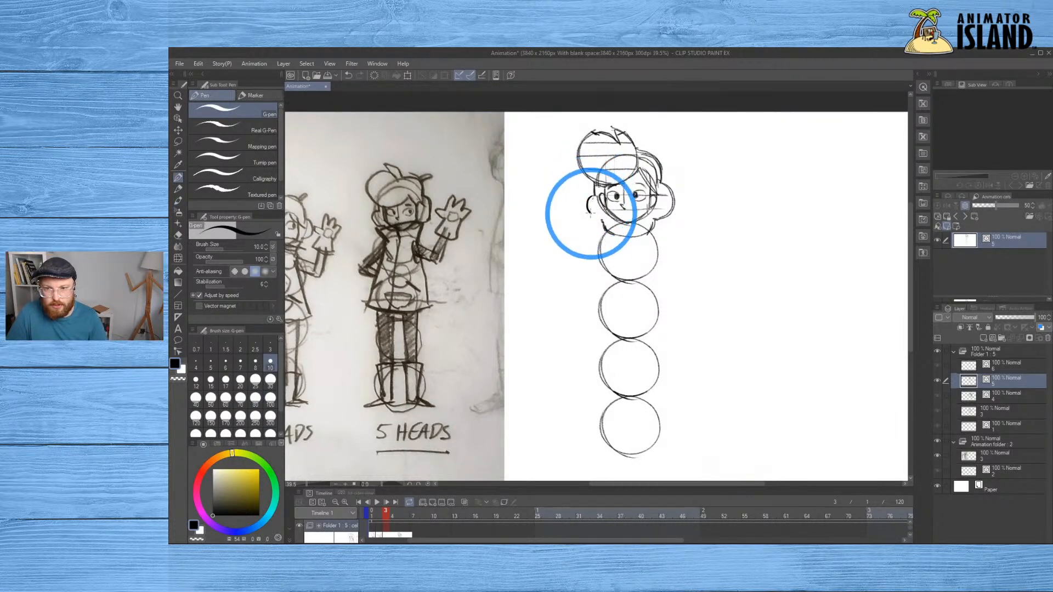
pyautogui.press('p')
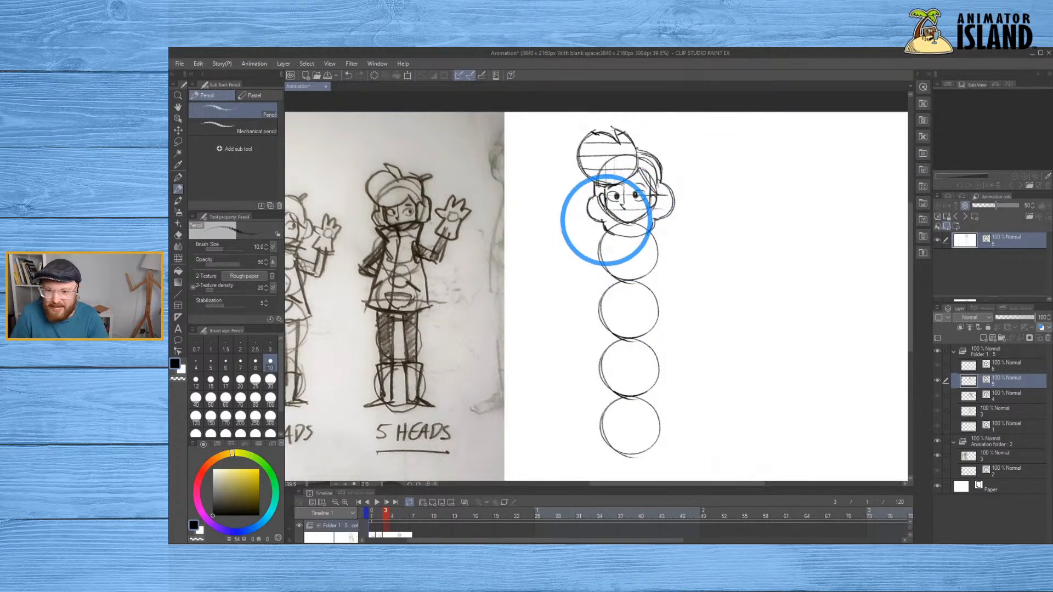
pyautogui.click(658, 228)
pyautogui.hotkey('ctrl', 'z')
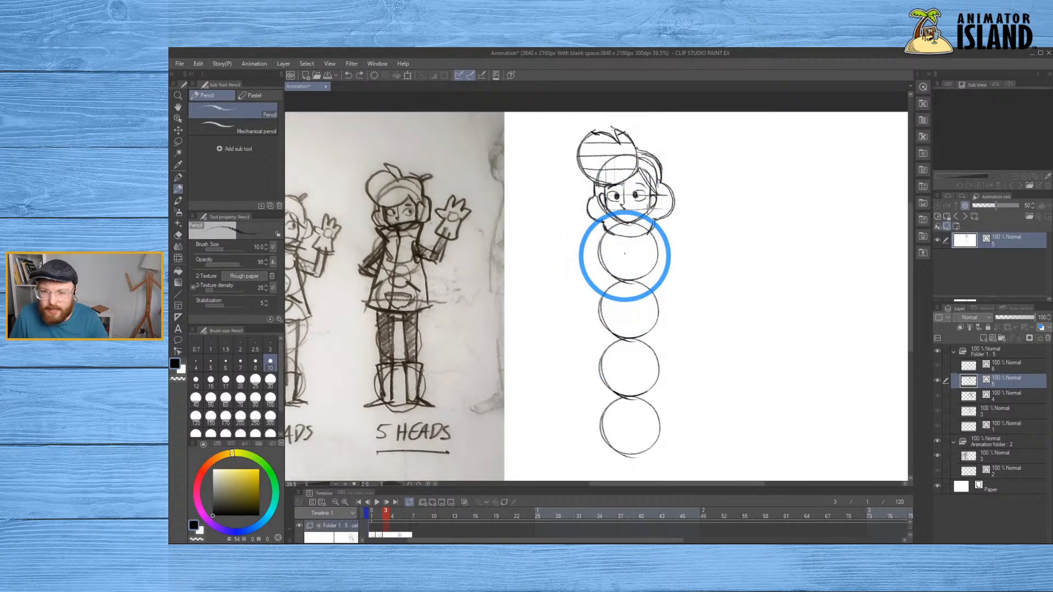
# Try replacing the hair curl on the left side of the face with a more angular, bell-shaped curl in Pencil
pyautogui.press('e')
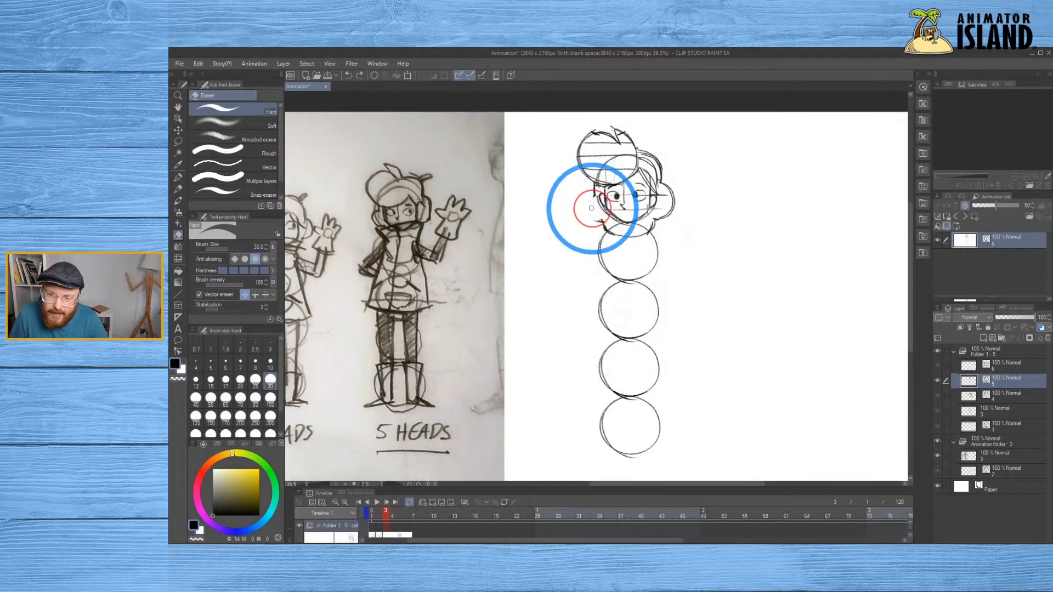
pyautogui.moveTo(599, 221); pyautogui.dragTo(590, 198)
pyautogui.press('b')
pyautogui.moveTo(592, 199)
pyautogui.mouseDown()
pyautogui.moveTo(585, 216)
pyautogui.moveTo(599, 225)
pyautogui.mouseUp()
pyautogui.hotkey('ctrl', 'z')
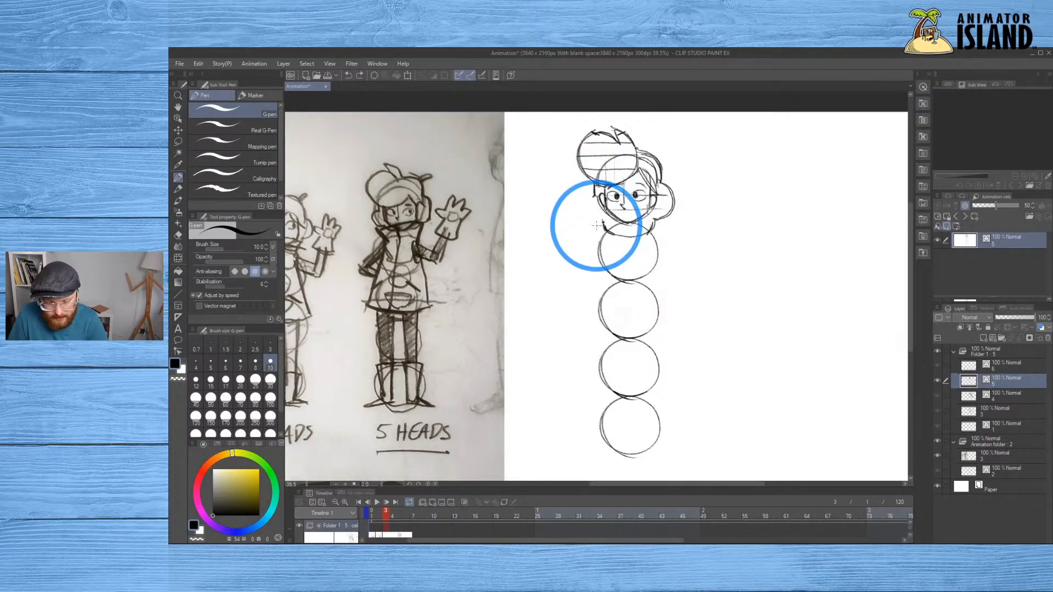
pyautogui.press('p')
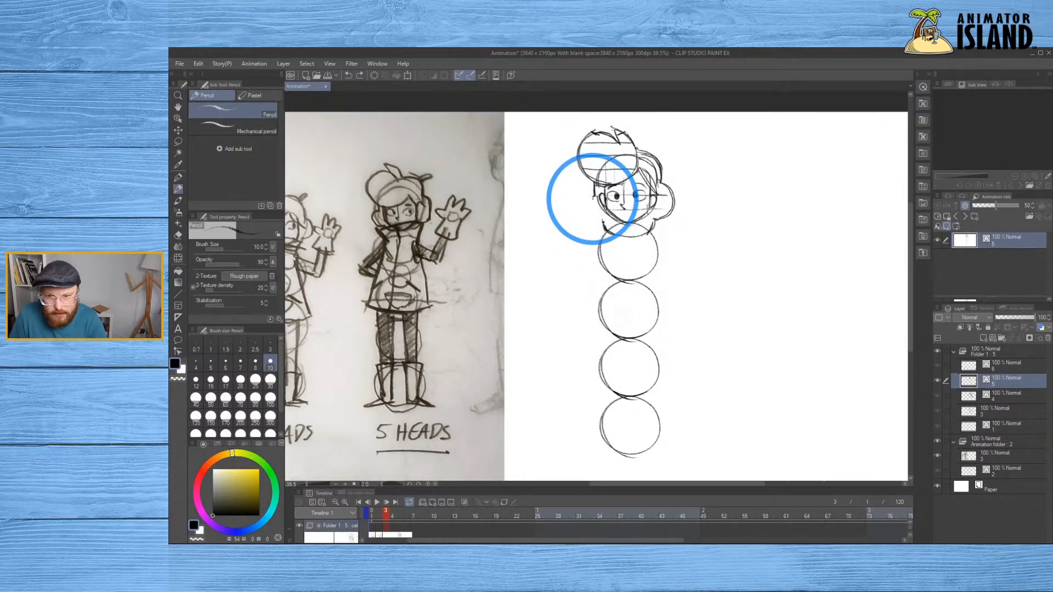
pyautogui.moveTo(593, 196)
pyautogui.mouseDown()
pyautogui.moveTo(588, 214)
pyautogui.moveTo(602, 224)
pyautogui.mouseUp()
# Try an angular hair curl on the right side of the face with the G-pen, and undo the hair changes on both sides
pyautogui.press('e')
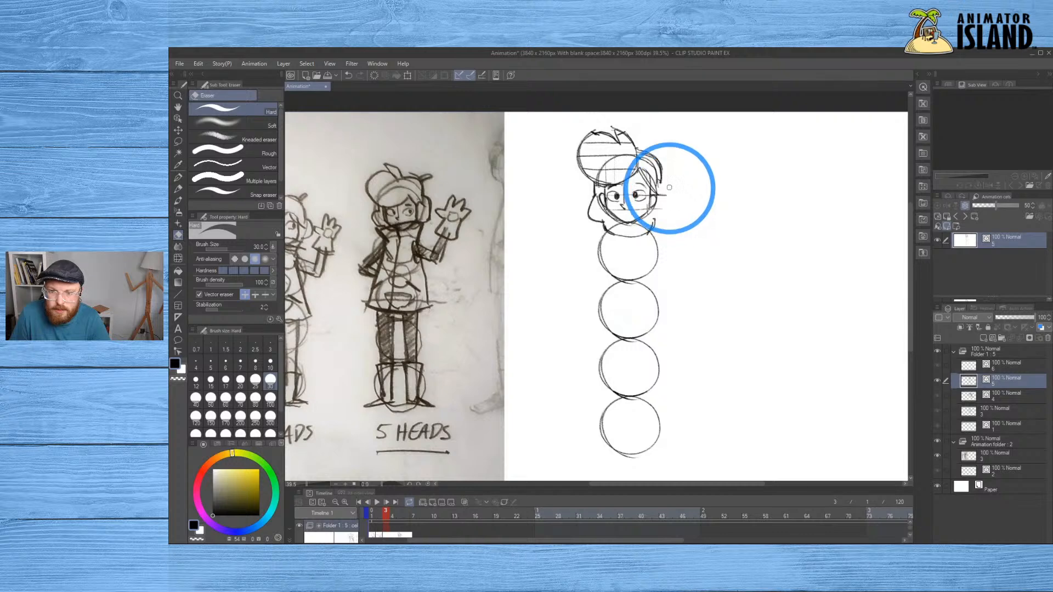
pyautogui.press('b')
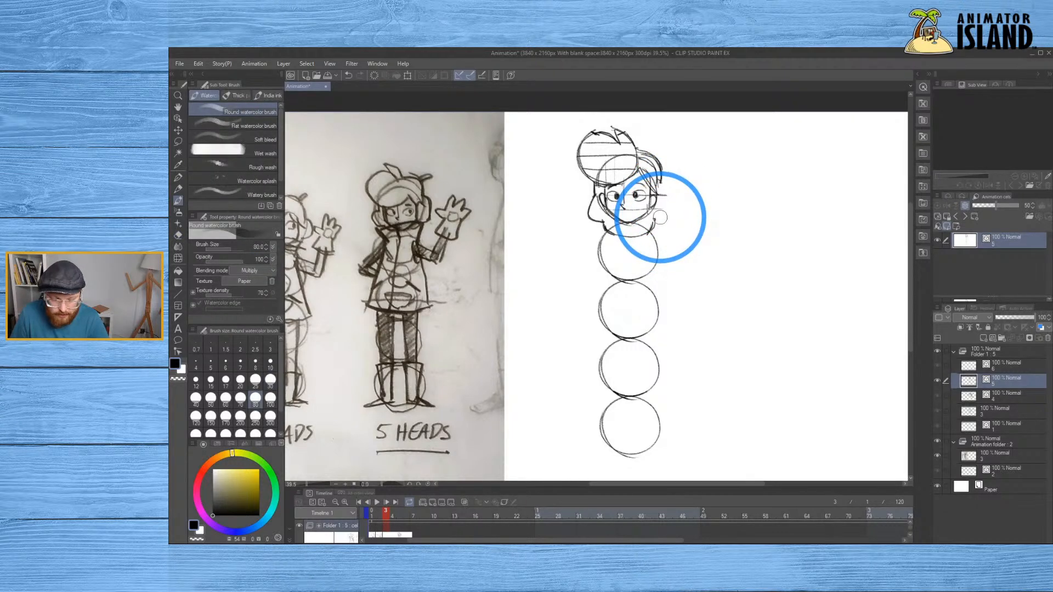
pyautogui.press('p')
pyautogui.moveTo(667, 215); pyautogui.dragTo(664, 178)
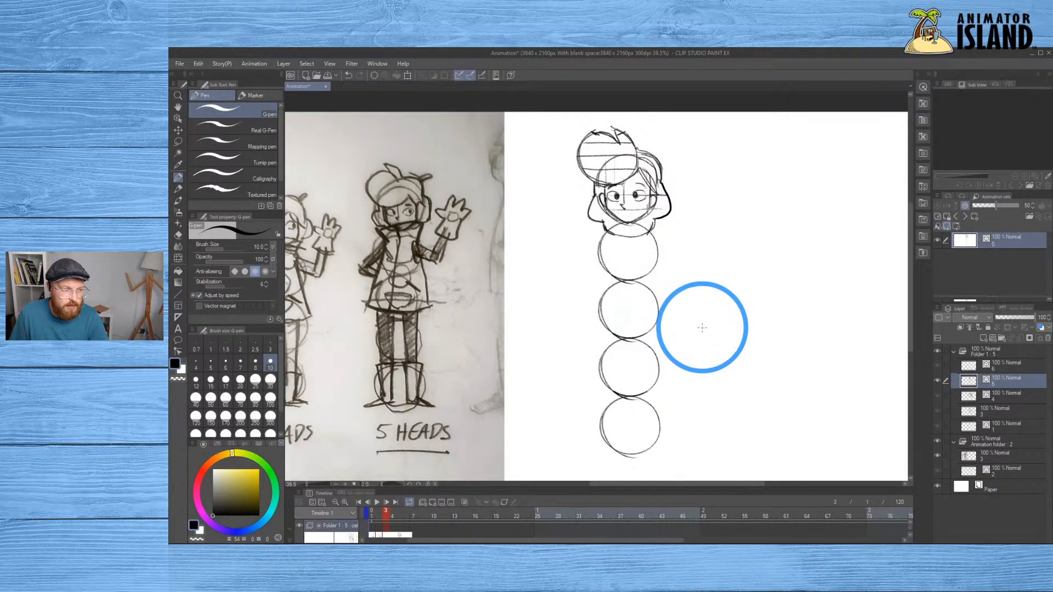
pyautogui.hotkey('ctrl', 'z')
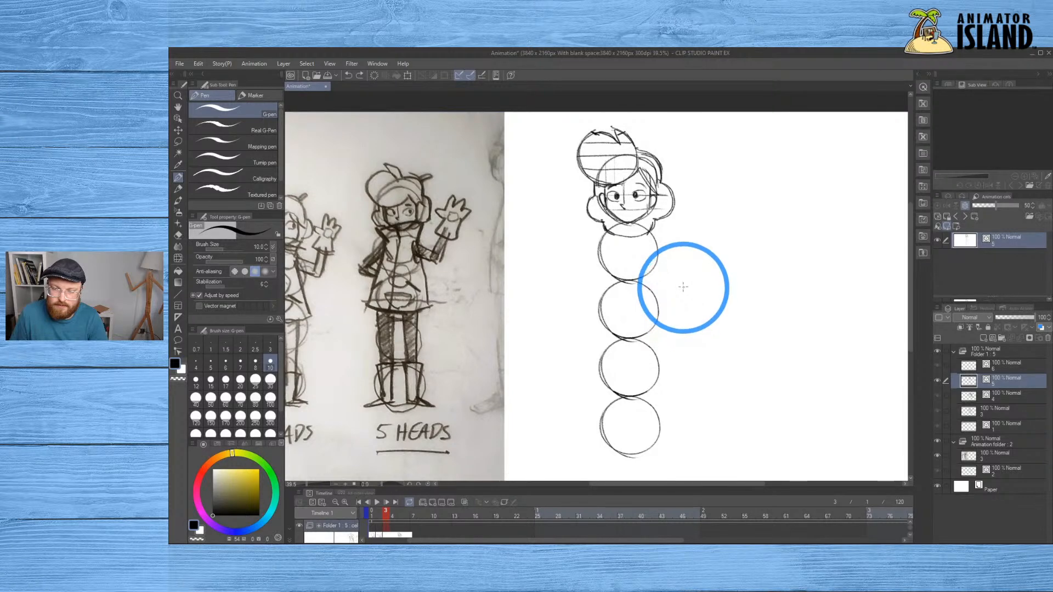
# Try a C-shaped practice stroke with the G-pen in the empty space beside the head, and undo it
pyautogui.press('e')
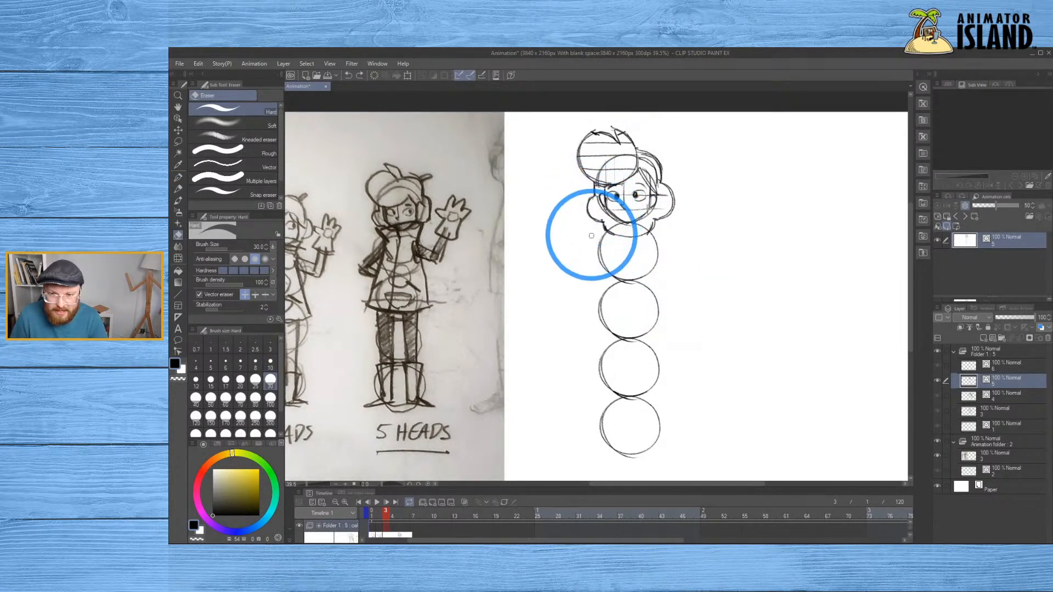
pyautogui.press('p')
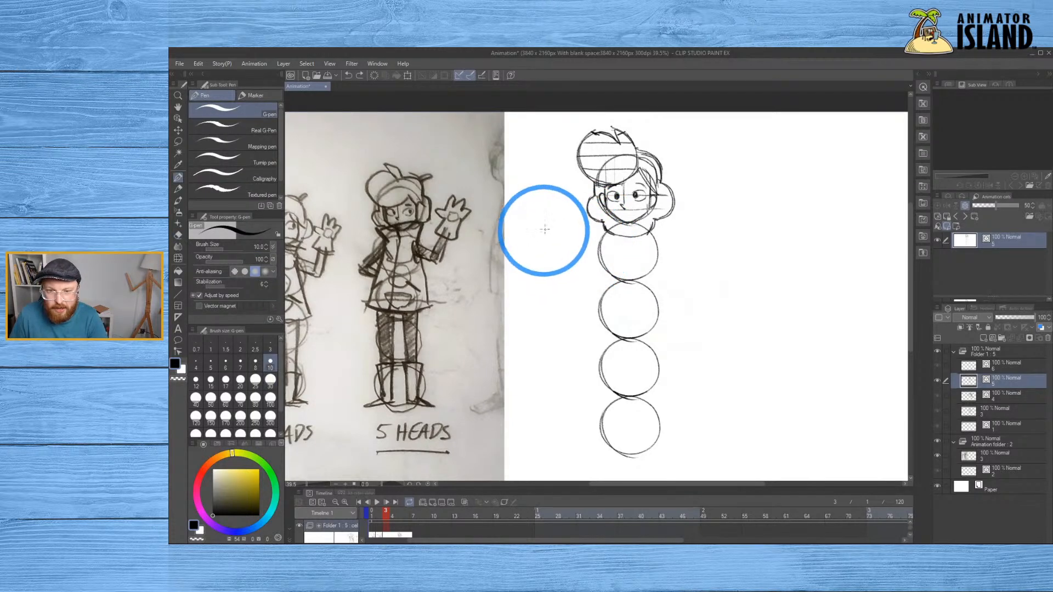
pyautogui.moveTo(554, 220); pyautogui.dragTo(557, 241)
pyautogui.hotkey('ctrl', 'z')
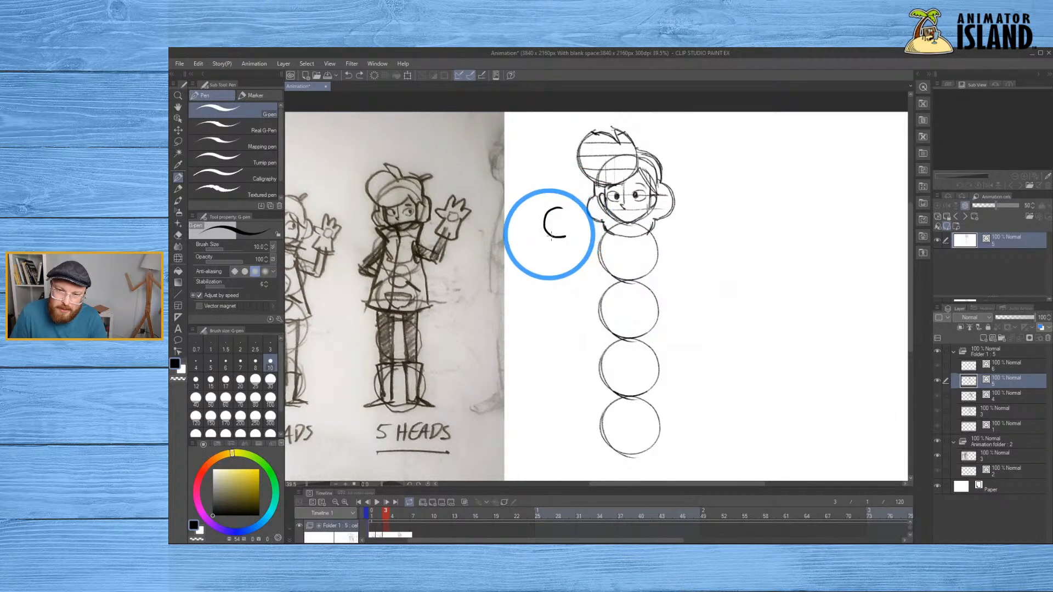
pyautogui.hotkey('ctrl', 'z')
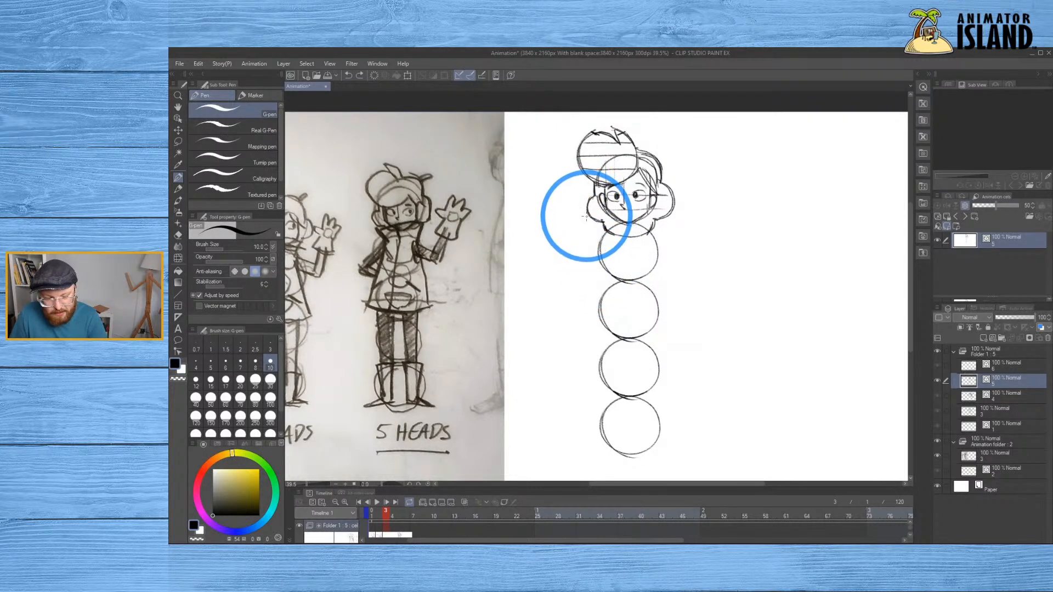
# Erase the hair curls on both sides of the face with the Hard eraser
pyautogui.press('e')
pyautogui.moveTo(591, 220); pyautogui.dragTo(596, 221)
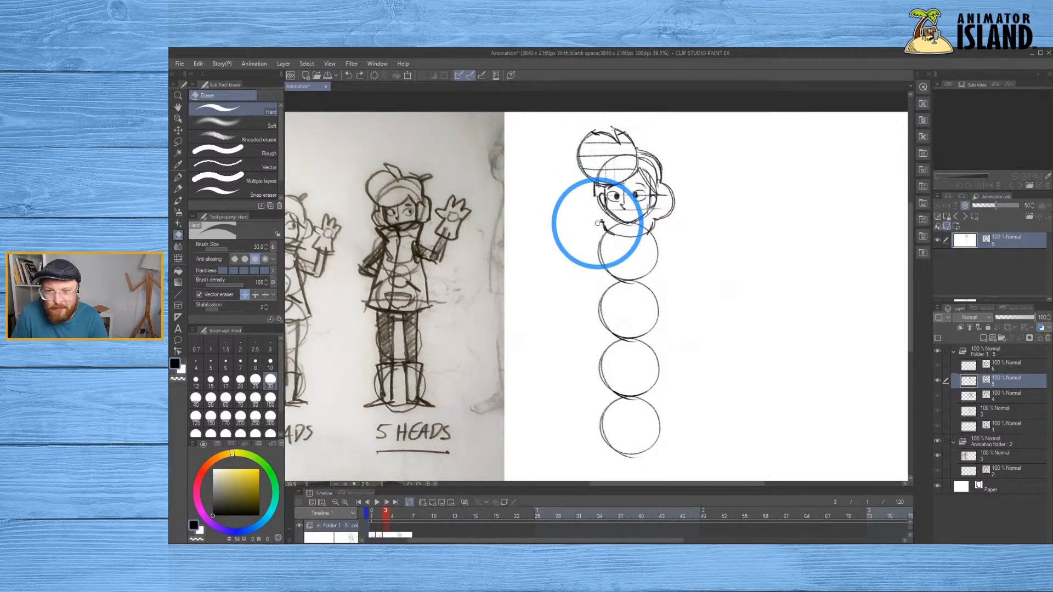
pyautogui.moveTo(666, 212)
pyautogui.mouseDown()
pyautogui.moveTo(677, 202)
pyautogui.moveTo(666, 183)
pyautogui.mouseUp()
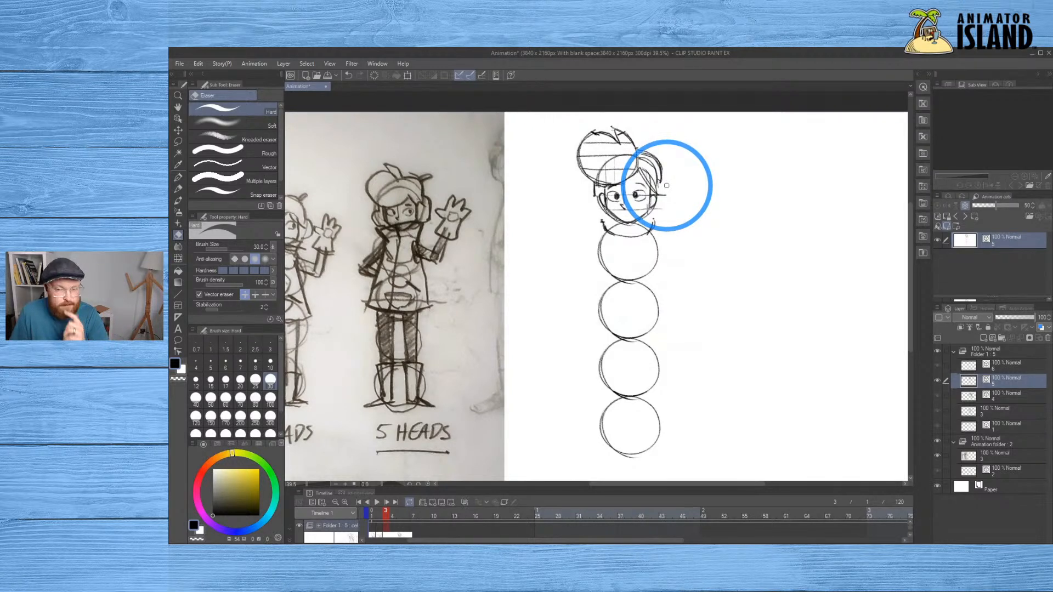
# Try flared, angular hair curls on both sides of the face with the Pencil, and undo them
pyautogui.press('b')
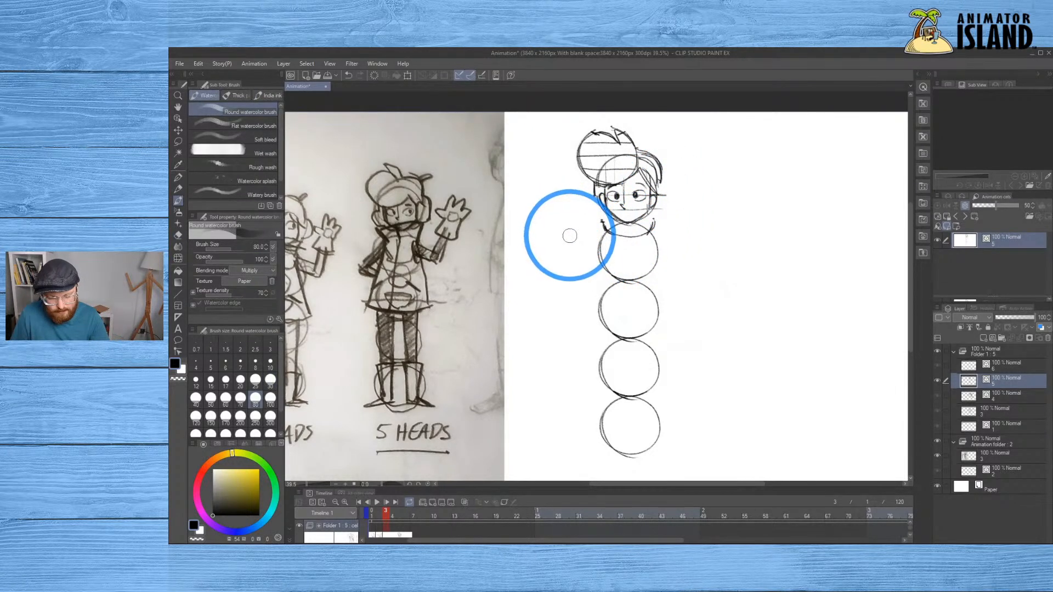
pyautogui.press('p')
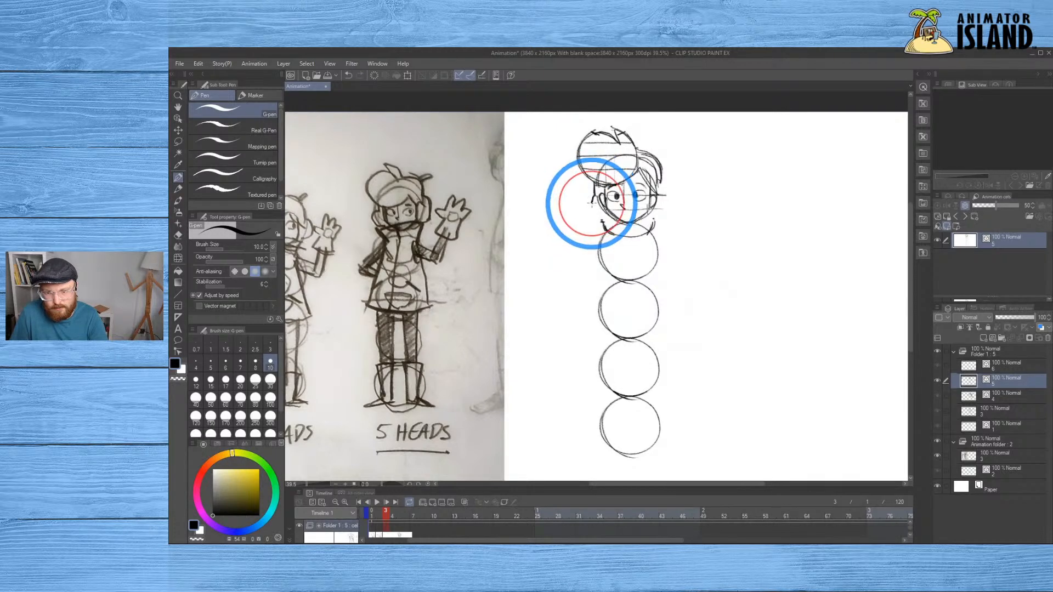
pyautogui.press('p')
pyautogui.moveTo(592, 196)
pyautogui.mouseDown()
pyautogui.moveTo(599, 221)
pyautogui.moveTo(593, 195)
pyautogui.moveTo(596, 217)
pyautogui.moveTo(625, 235)
pyautogui.moveTo(655, 208)
pyautogui.moveTo(665, 214)
pyautogui.moveTo(661, 181)
pyautogui.moveTo(652, 219)
pyautogui.mouseUp()
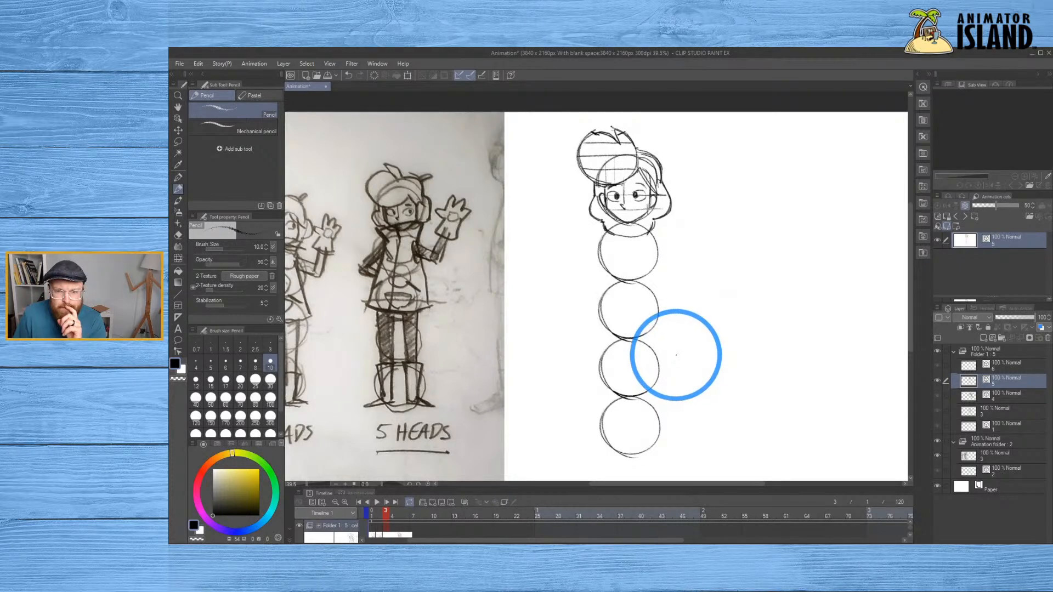
pyautogui.hotkey('ctrl', 'z')
# Draw rounded, outward hair curls on both sides of the face with the Pencil, from the hairline down to the collar
pyautogui.moveTo(594, 196)
pyautogui.mouseDown()
pyautogui.moveTo(586, 214)
pyautogui.moveTo(603, 222)
pyautogui.mouseUp()
pyautogui.hotkey('ctrl', 'z')
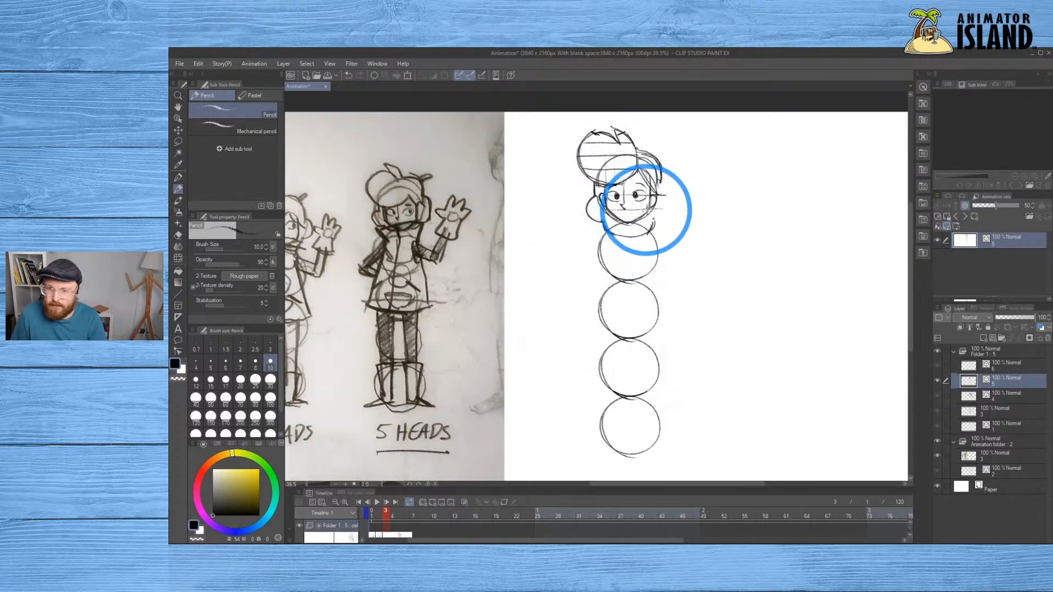
pyautogui.moveTo(663, 186)
pyautogui.mouseDown()
pyautogui.moveTo(670, 197)
pyautogui.moveTo(656, 219)
pyautogui.moveTo(663, 186)
pyautogui.moveTo(658, 218)
pyautogui.mouseUp()
pyautogui.hotkey('ctrl', 'z')
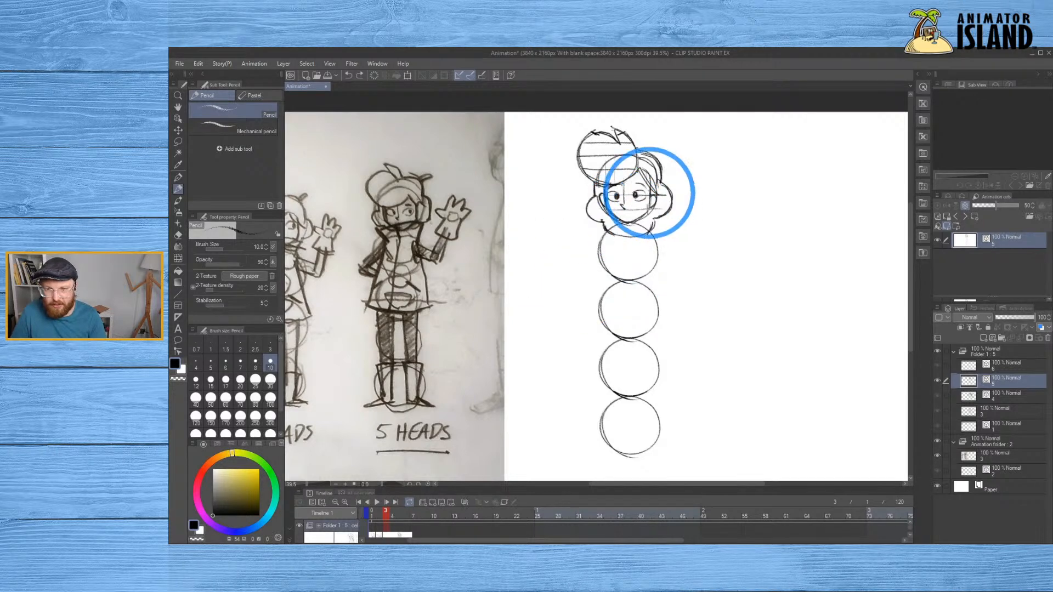
pyautogui.moveTo(596, 225); pyautogui.dragTo(671, 206)
pyautogui.hotkey('ctrl', 'z')
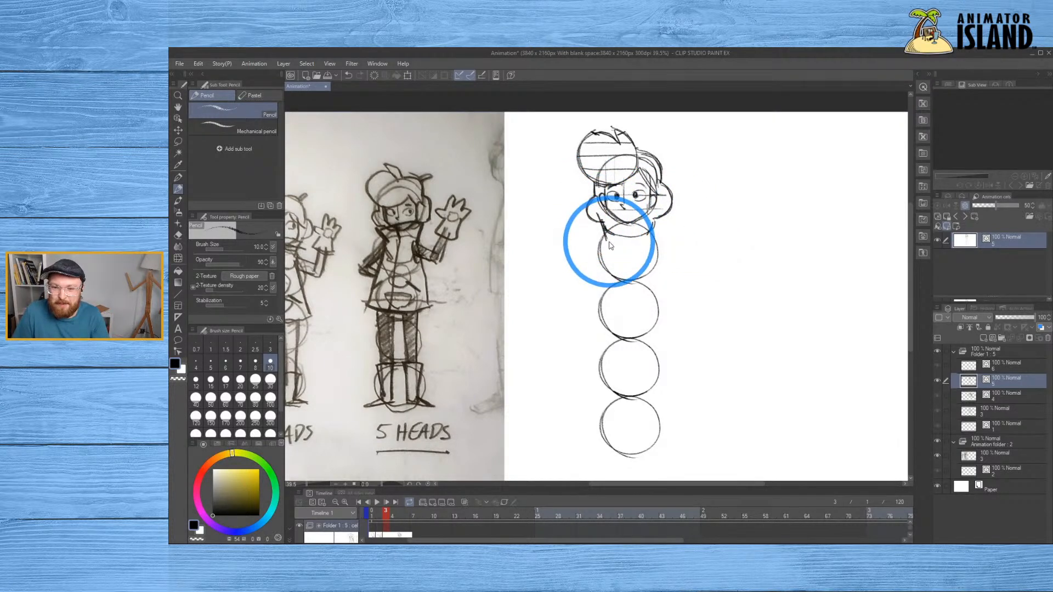
pyautogui.hotkey('ctrl', 'z')
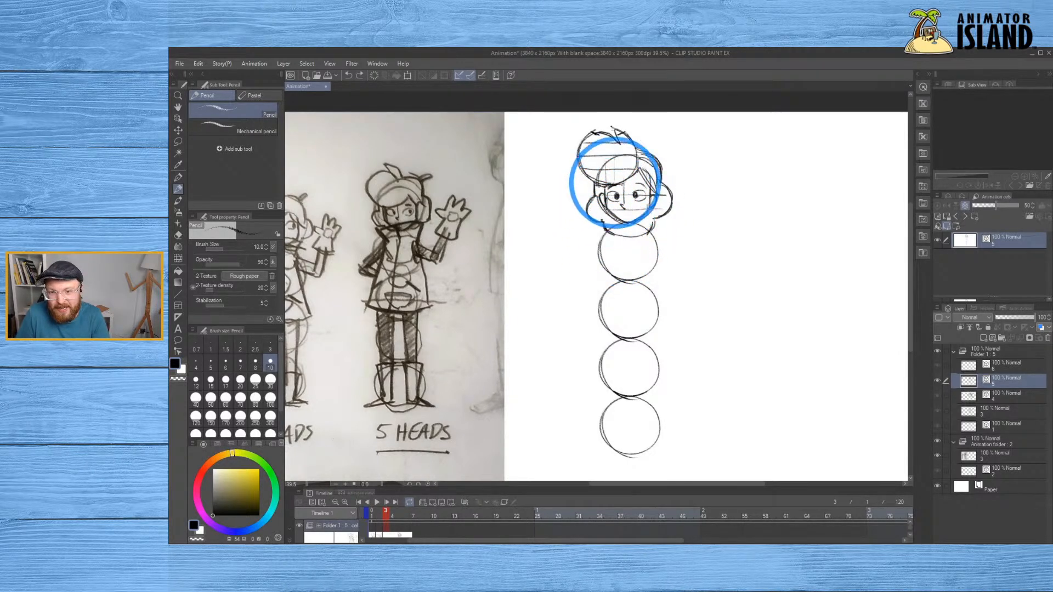
pyautogui.hotkey('ctrl', 'y')
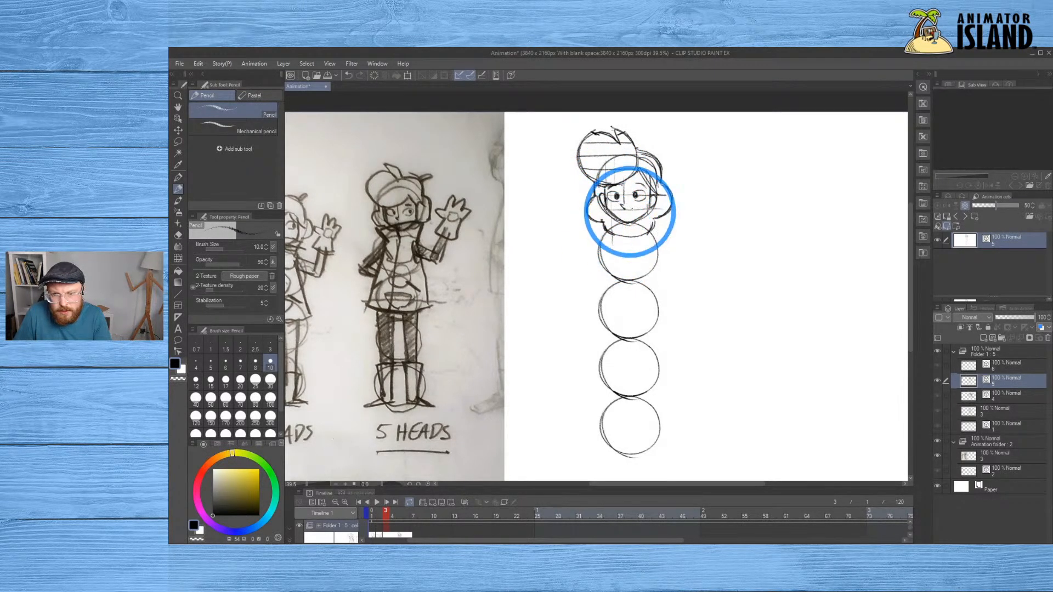
# Draw short neck lines below the collar and light horizontal shoulder guides across the upper part of the first body circle
pyautogui.moveTo(644, 188); pyautogui.dragTo(646, 203)
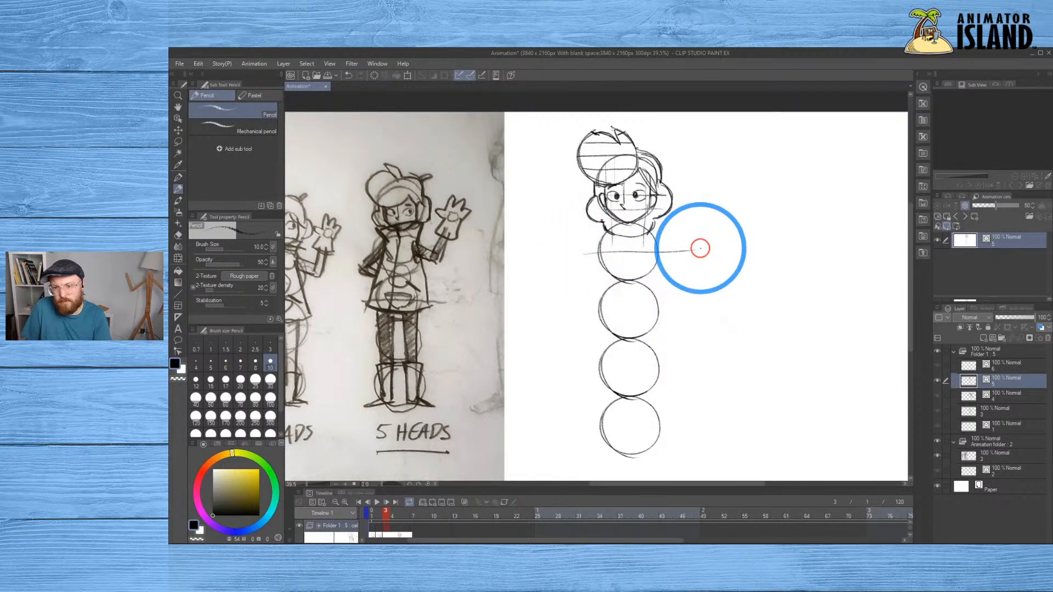
pyautogui.moveTo(636, 250); pyautogui.dragTo(670, 255)
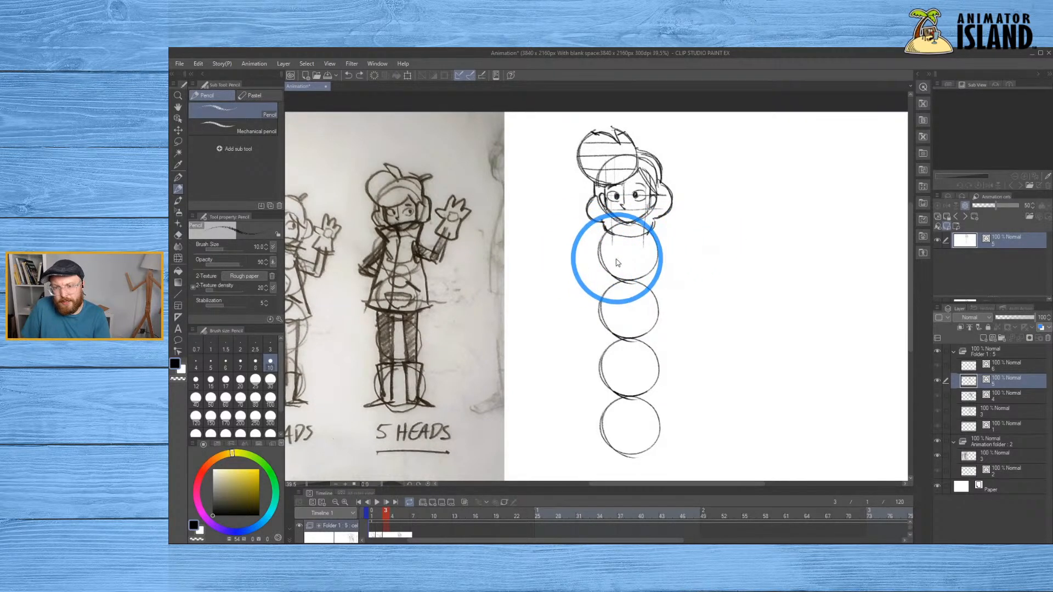
pyautogui.click(582, 255)
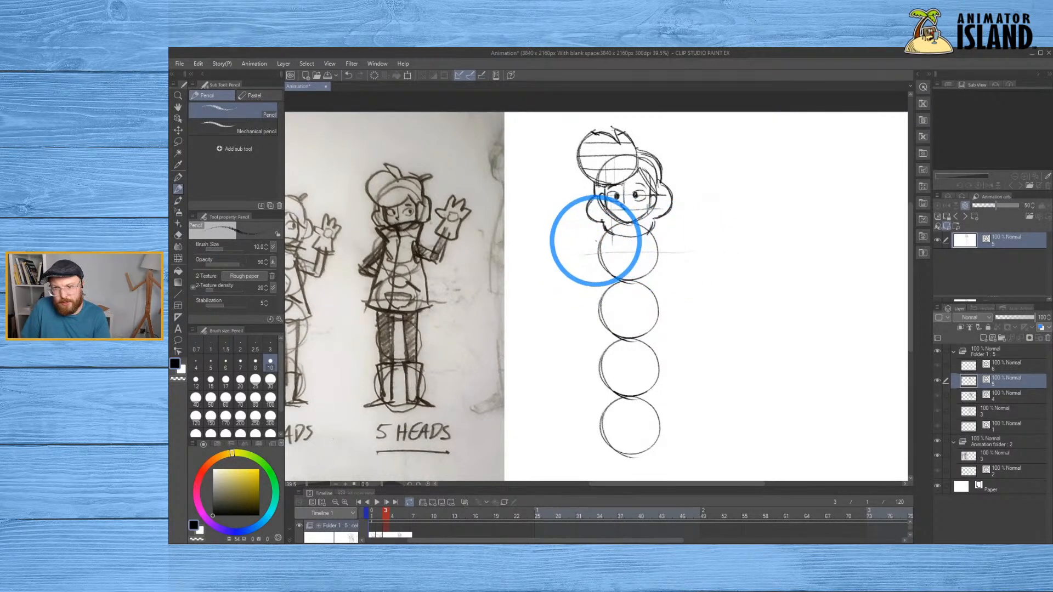
pyautogui.moveTo(588, 237); pyautogui.dragTo(690, 237)
pyautogui.hotkey('ctrl', 'z')
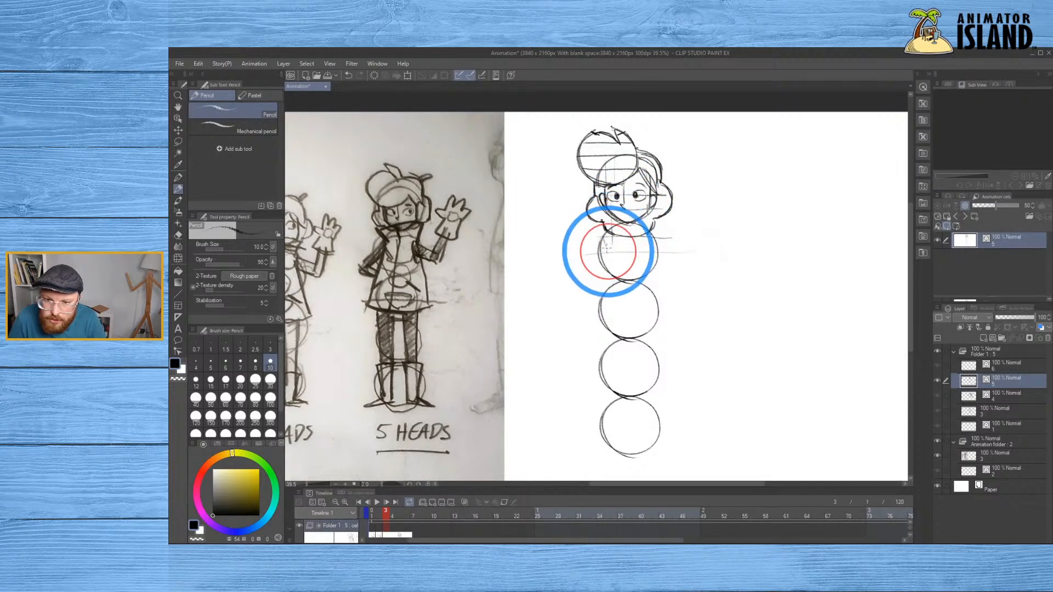
# Sketch a tapered chest block inside the first body circle, with small joint circles at the shoulders and hips
pyautogui.moveTo(647, 255); pyautogui.dragTo(647, 251)
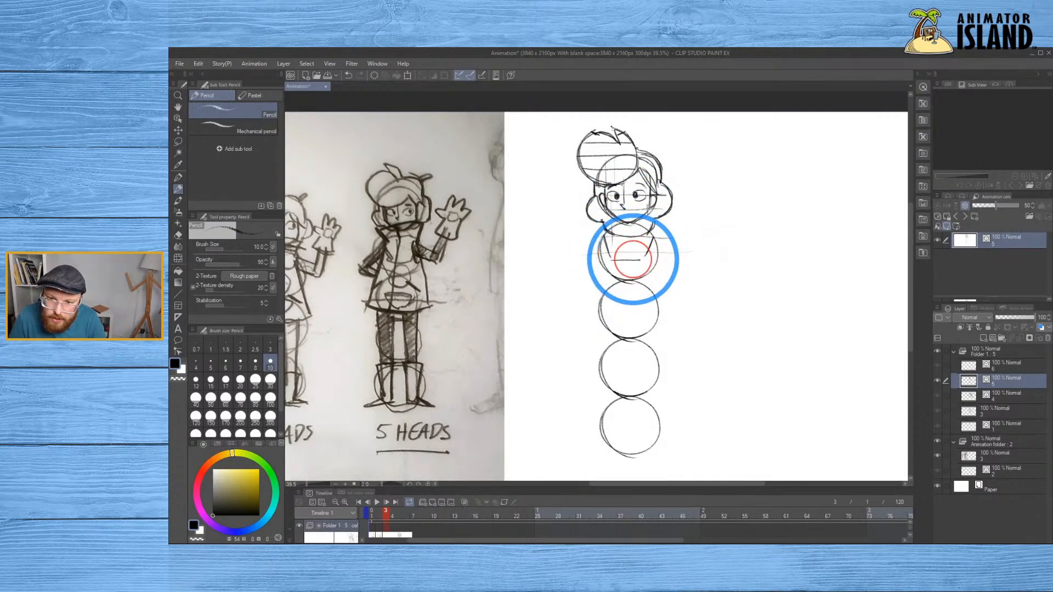
pyautogui.hotkey('ctrl', 'z')
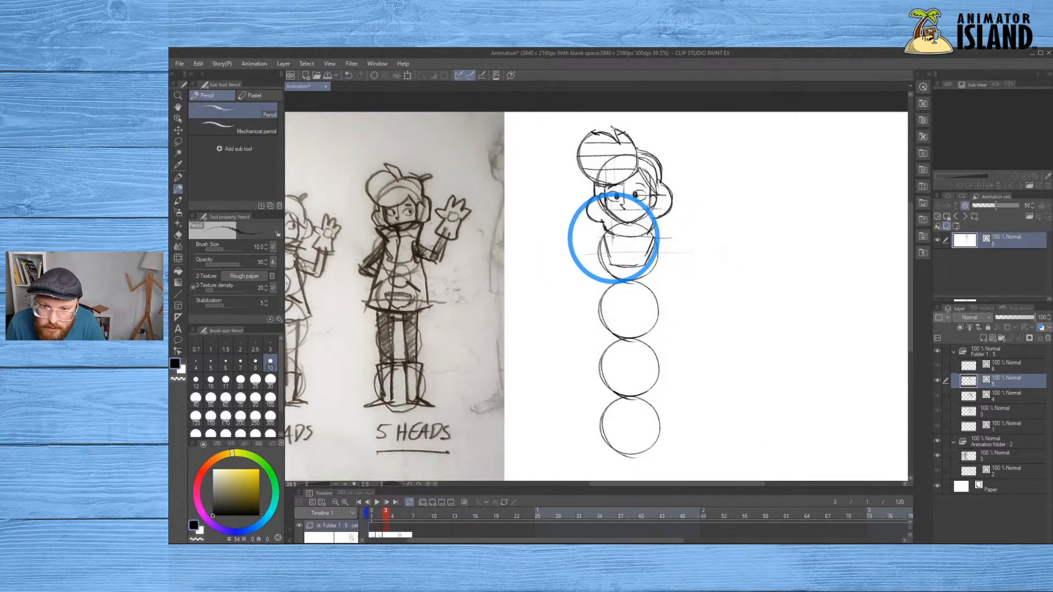
pyautogui.click(643, 246)
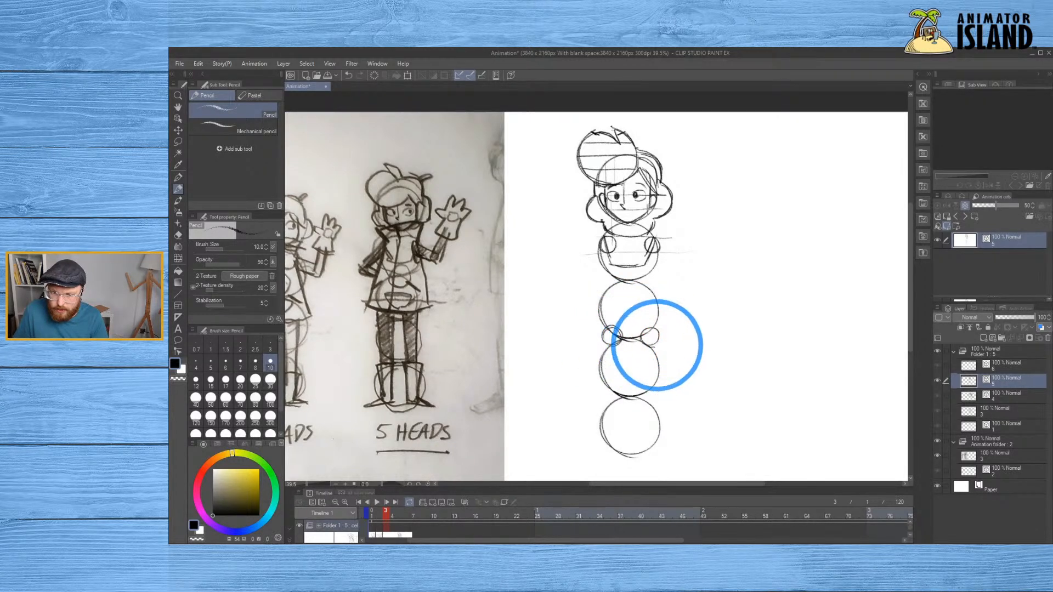
# Draw light vertical guide lines from the right-hand shoulder circle down to the hip circle below it
pyautogui.moveTo(644, 243); pyautogui.dragTo(644, 318)
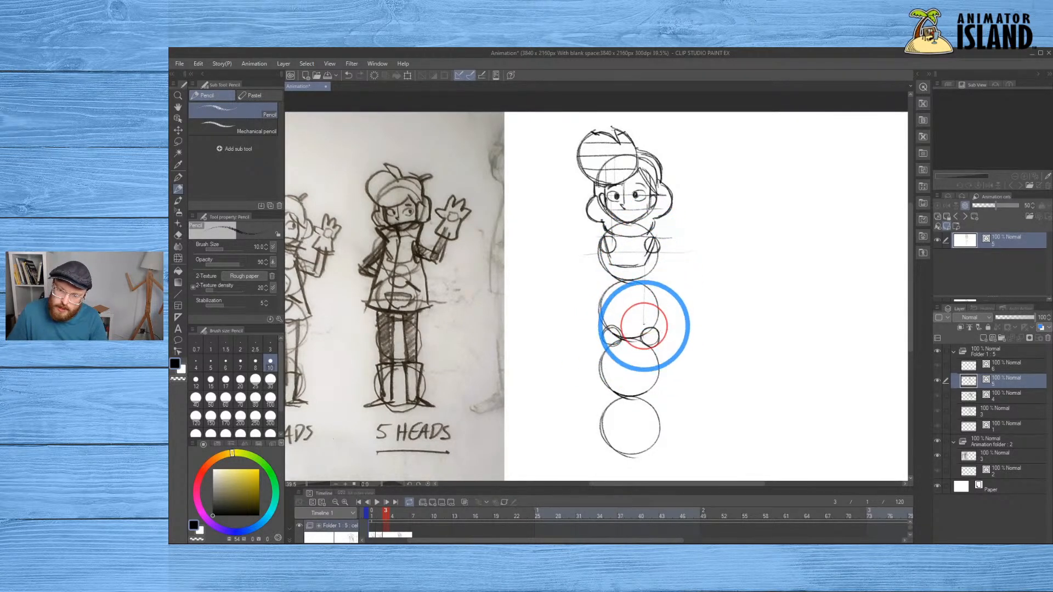
pyautogui.hotkey('ctrl', 'z')
pyautogui.moveTo(647, 245); pyautogui.dragTo(649, 339)
pyautogui.hotkey('ctrl', 'z')
pyautogui.moveTo(644, 256)
pyautogui.mouseDown()
pyautogui.moveTo(650, 339)
pyautogui.moveTo(661, 239)
pyautogui.moveTo(658, 336)
pyautogui.mouseUp()
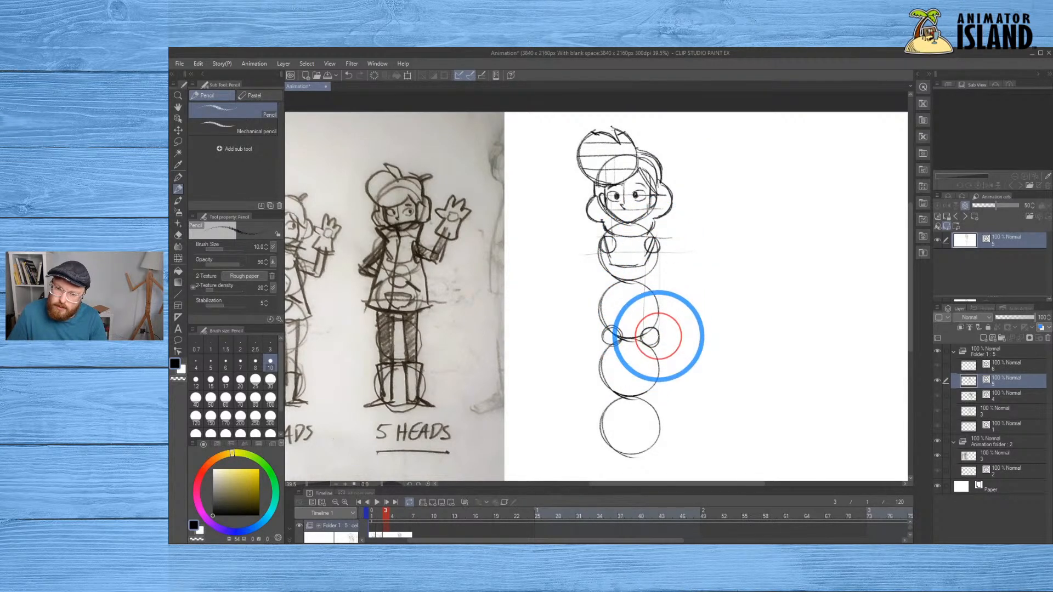
# Undo the hip sketch and redraw the hip joints between light vertical guides dropped from both shoulder circles
pyautogui.hotkey('ctrl', 'z')
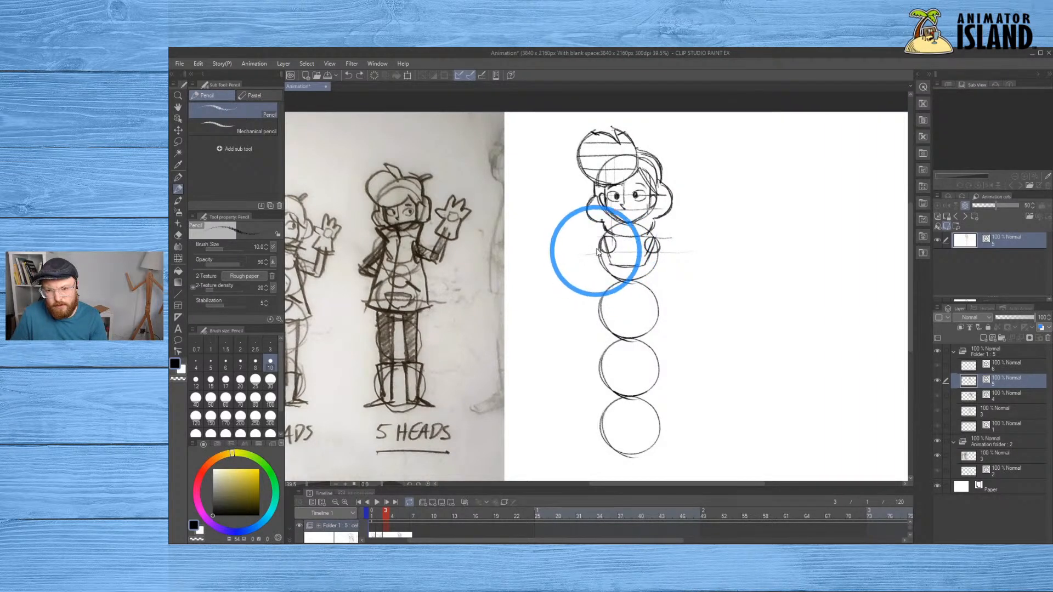
pyautogui.hotkey('ctrl', 'z')
pyautogui.click(600, 311)
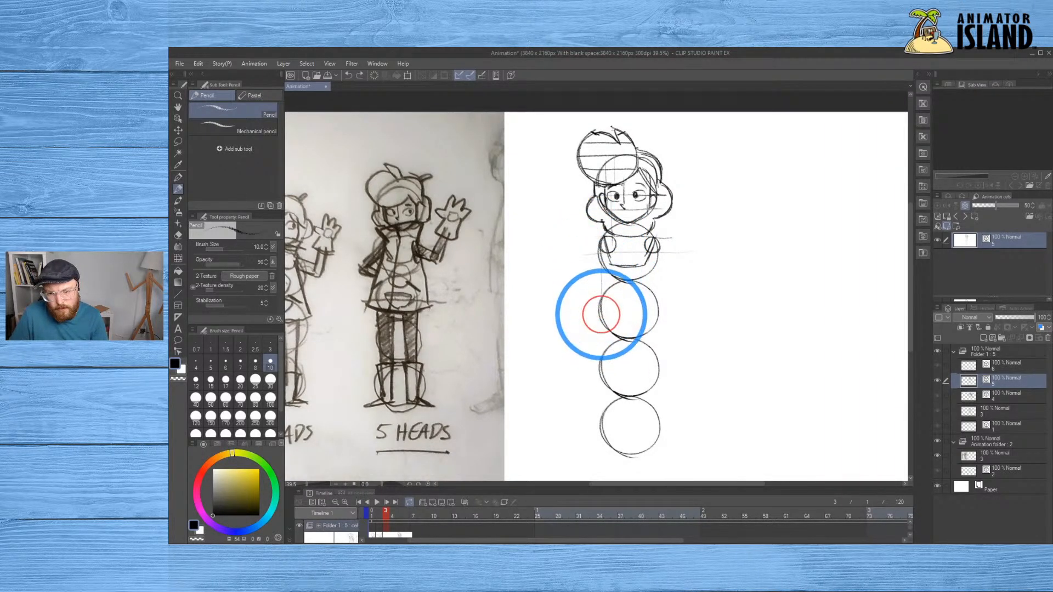
pyautogui.moveTo(658, 236); pyautogui.dragTo(656, 332)
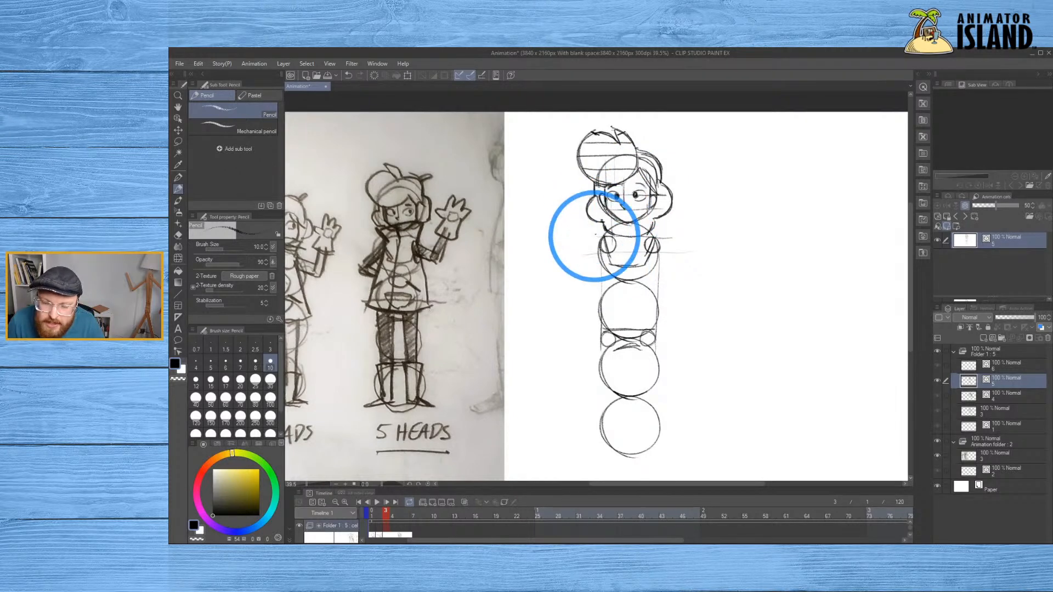
# Try a wide flared coat, sketching its left-hand outline from the shoulder to below the hips and a curved hem across the body circles
pyautogui.moveTo(601, 238); pyautogui.dragTo(592, 214)
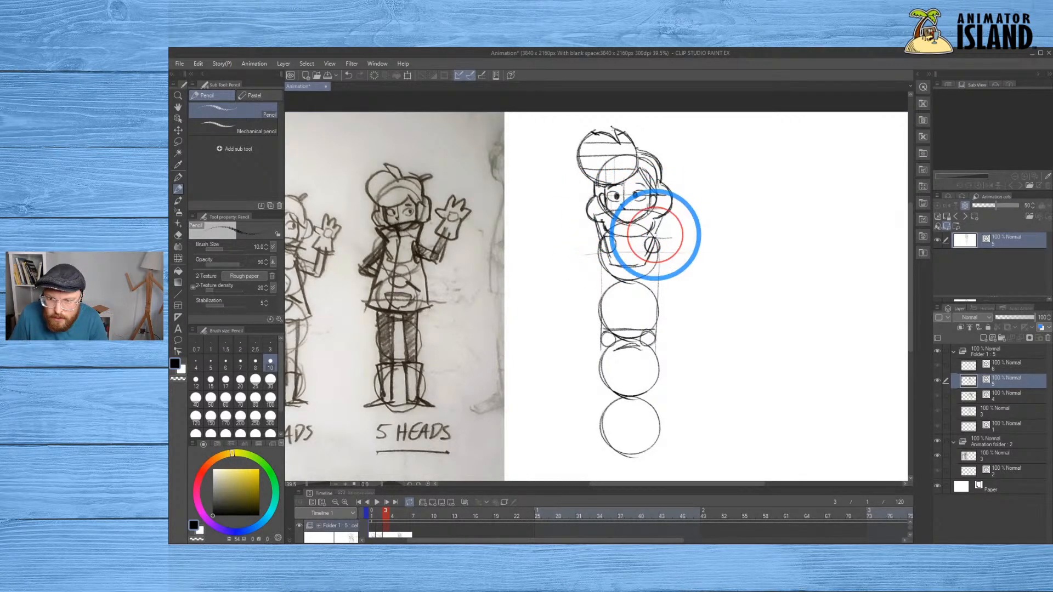
pyautogui.moveTo(597, 248); pyautogui.dragTo(575, 340)
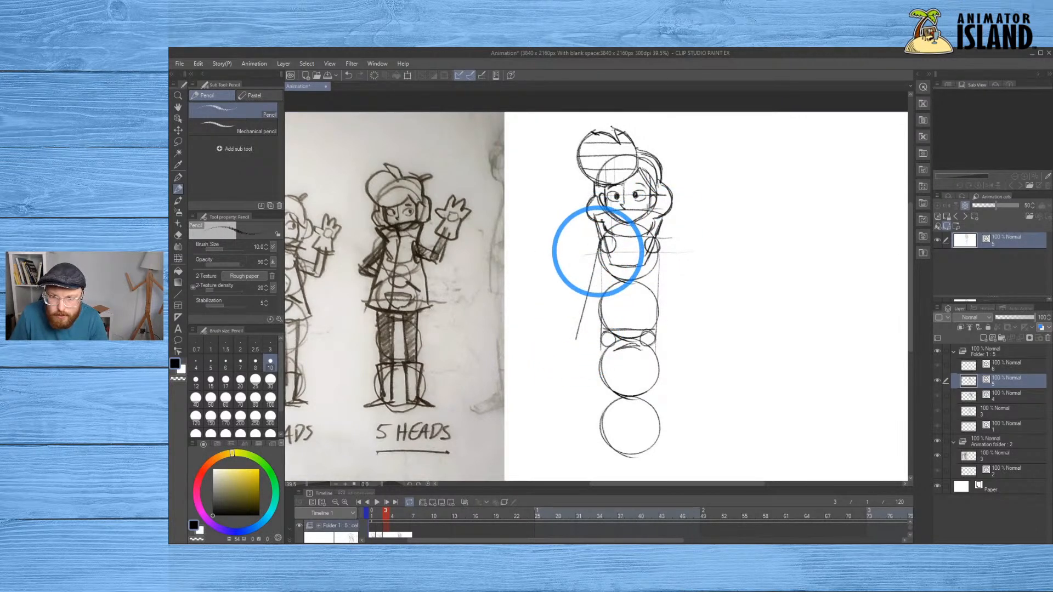
pyautogui.moveTo(588, 298)
pyautogui.mouseDown()
pyautogui.moveTo(575, 341)
pyautogui.moveTo(595, 352)
pyautogui.moveTo(653, 350)
pyautogui.mouseUp()
pyautogui.hotkey('ctrl', 'z')
pyautogui.moveTo(573, 344)
pyautogui.mouseDown()
pyautogui.moveTo(622, 368)
pyautogui.moveTo(592, 367)
pyautogui.moveTo(677, 366)
pyautogui.moveTo(611, 366)
pyautogui.moveTo(659, 367)
pyautogui.mouseUp()
pyautogui.hotkey('ctrl', 'z')
pyautogui.moveTo(588, 368); pyautogui.dragTo(660, 369)
pyautogui.hotkey('ctrl', 'z')
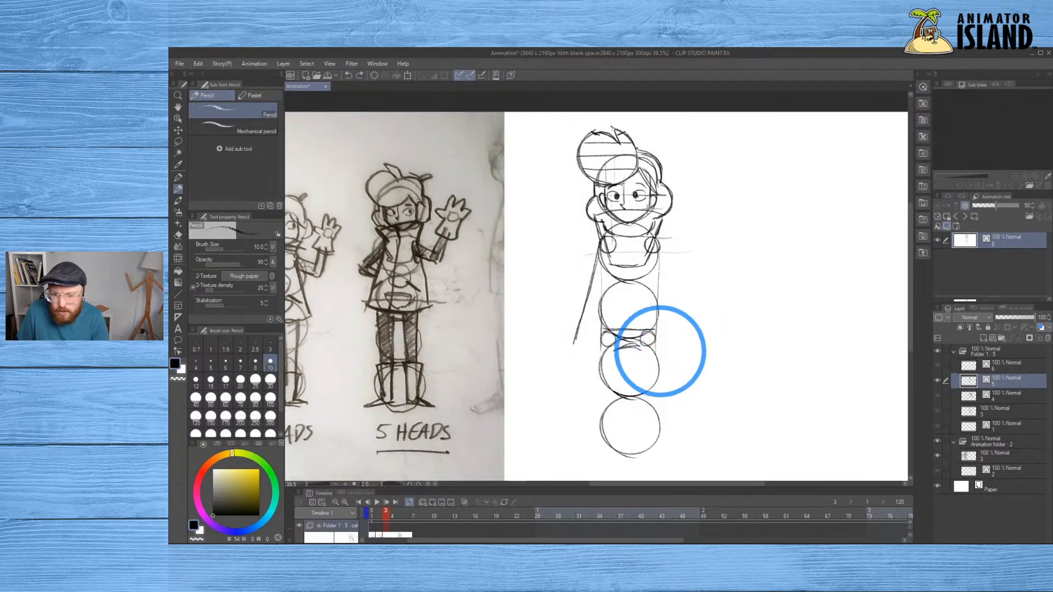
pyautogui.moveTo(587, 371); pyautogui.dragTo(694, 370)
pyautogui.moveTo(592, 357); pyautogui.dragTo(680, 351)
pyautogui.hotkey('ctrl', 'z')
pyautogui.moveTo(574, 343)
pyautogui.mouseDown()
pyautogui.moveTo(617, 355)
pyautogui.moveTo(682, 350)
pyautogui.moveTo(644, 358)
pyautogui.moveTo(692, 339)
pyautogui.mouseUp()
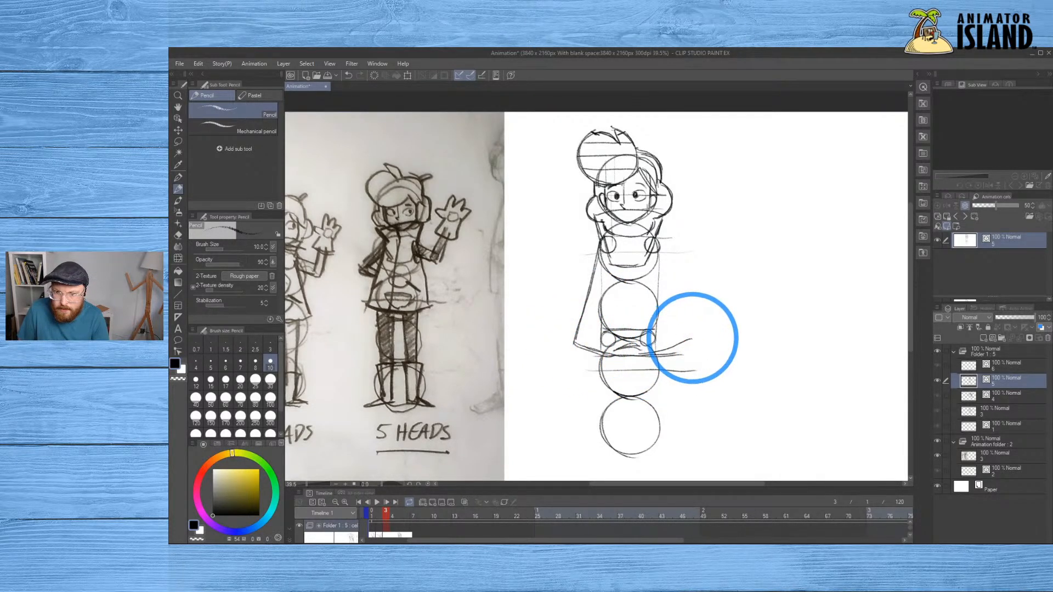
# Try a matching slanted outline for the coat's right-hand side, and undo the whole wide coat sketch
pyautogui.moveTo(660, 235); pyautogui.dragTo(686, 339)
pyautogui.hotkey('ctrl', 'z')
pyautogui.moveTo(659, 244); pyautogui.dragTo(693, 333)
pyautogui.hotkey('ctrl', 'z')
pyautogui.moveTo(659, 244); pyautogui.dragTo(693, 333)
pyautogui.hotkey('ctrl', 'z')
pyautogui.moveTo(660, 246); pyautogui.dragTo(692, 336)
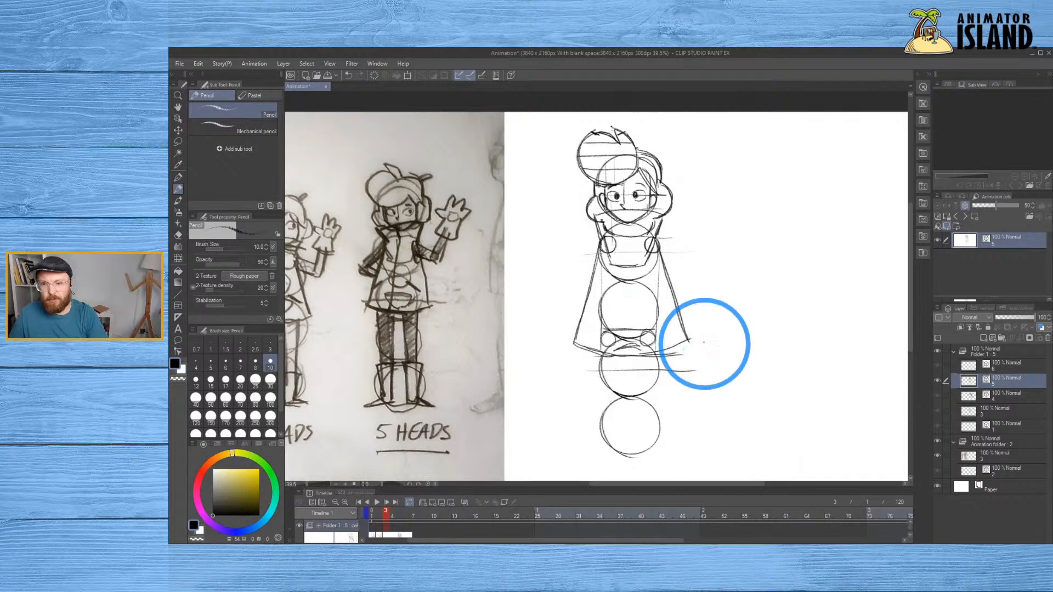
pyautogui.hotkey('ctrl', 'z')
pyautogui.hotkey('ctrl', 'z')
pyautogui.hotkey('ctrl', 'z')
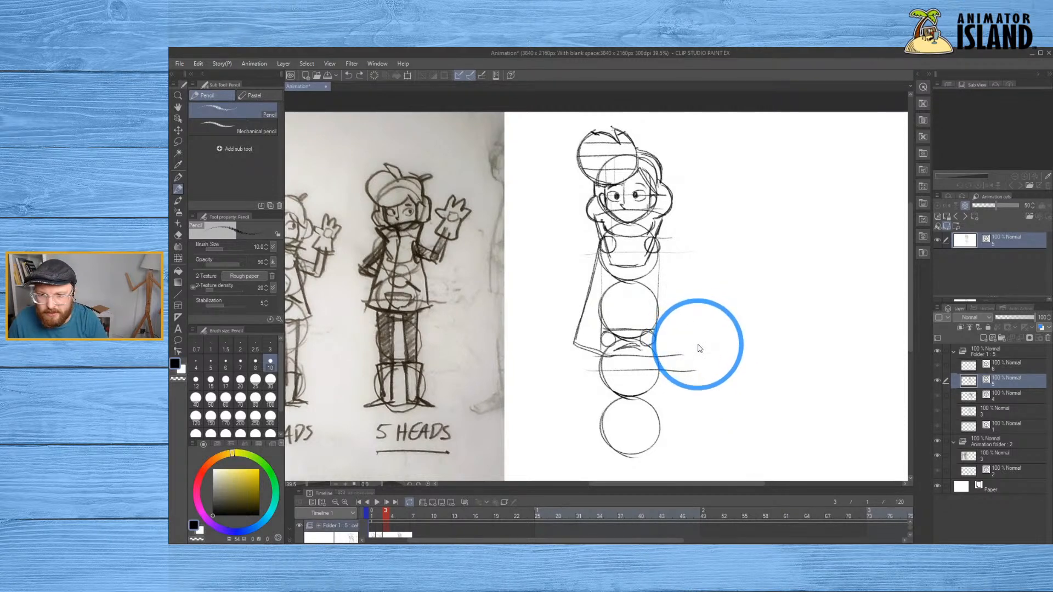
pyautogui.hotkey('ctrl', 'z')
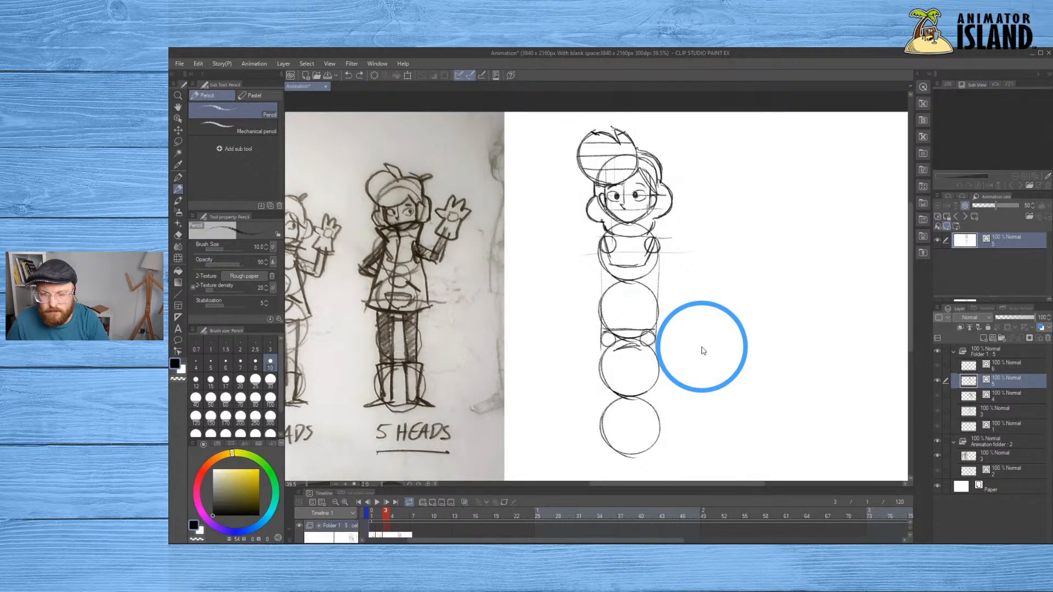
# Sketch a narrower A-line coat flaring from both shoulders to just below the hip circles, closed by a curved hem
pyautogui.moveTo(599, 215)
pyautogui.mouseDown()
pyautogui.moveTo(614, 239)
pyautogui.moveTo(597, 212)
pyautogui.moveTo(609, 234)
pyautogui.moveTo(623, 187)
pyautogui.moveTo(606, 227)
pyautogui.moveTo(577, 222)
pyautogui.moveTo(601, 223)
pyautogui.moveTo(594, 215)
pyautogui.moveTo(606, 239)
pyautogui.moveTo(597, 217)
pyautogui.mouseUp()
pyautogui.hotkey('ctrl', 'z')
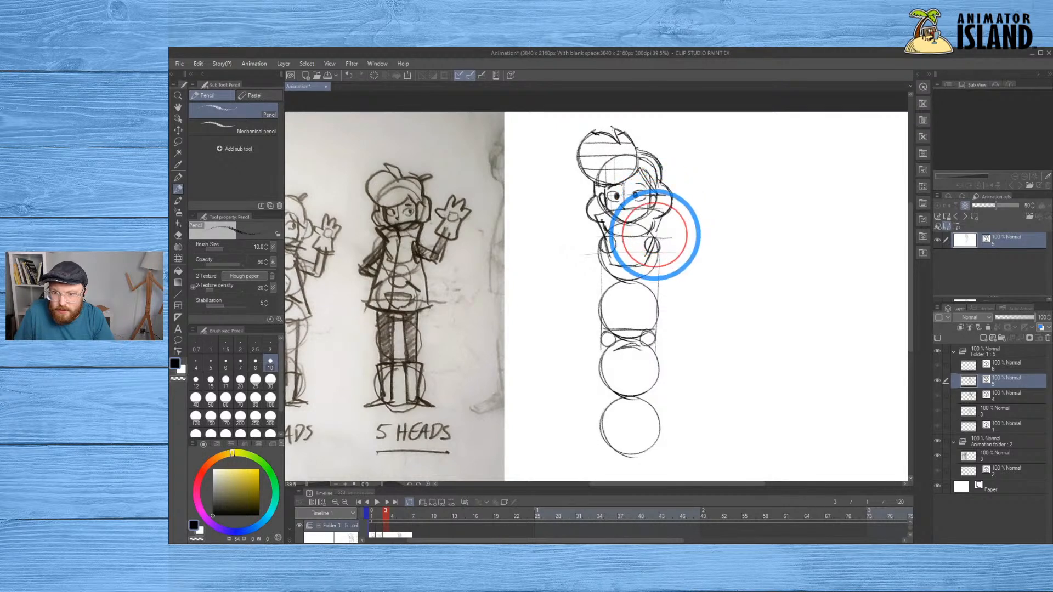
pyautogui.moveTo(609, 238); pyautogui.dragTo(592, 331)
pyautogui.moveTo(609, 241); pyautogui.dragTo(588, 339)
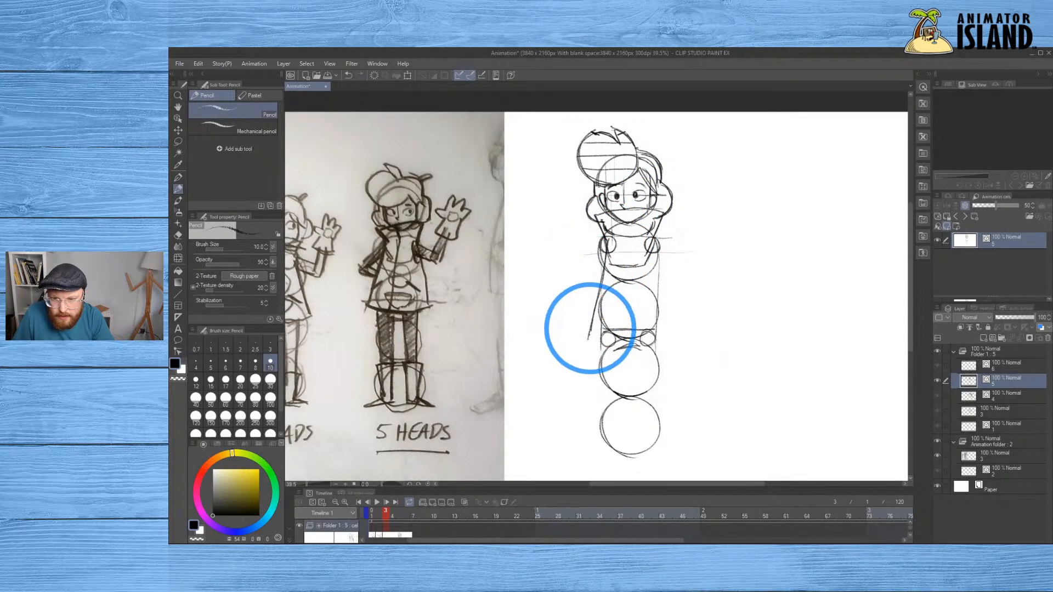
pyautogui.moveTo(653, 246); pyautogui.dragTo(670, 291)
pyautogui.moveTo(653, 237); pyautogui.dragTo(676, 328)
pyautogui.moveTo(654, 238); pyautogui.dragTo(677, 323)
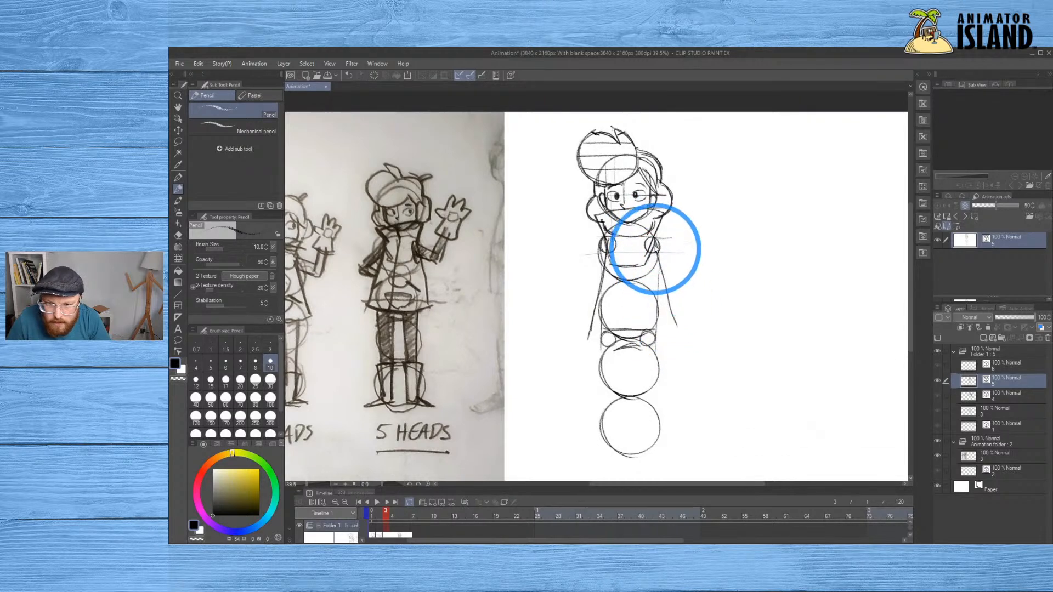
pyautogui.moveTo(658, 233); pyautogui.dragTo(680, 335)
pyautogui.moveTo(603, 254)
pyautogui.mouseDown()
pyautogui.moveTo(583, 340)
pyautogui.moveTo(591, 317)
pyautogui.moveTo(574, 317)
pyautogui.moveTo(598, 341)
pyautogui.moveTo(575, 334)
pyautogui.moveTo(635, 354)
pyautogui.moveTo(580, 335)
pyautogui.moveTo(672, 348)
pyautogui.mouseUp()
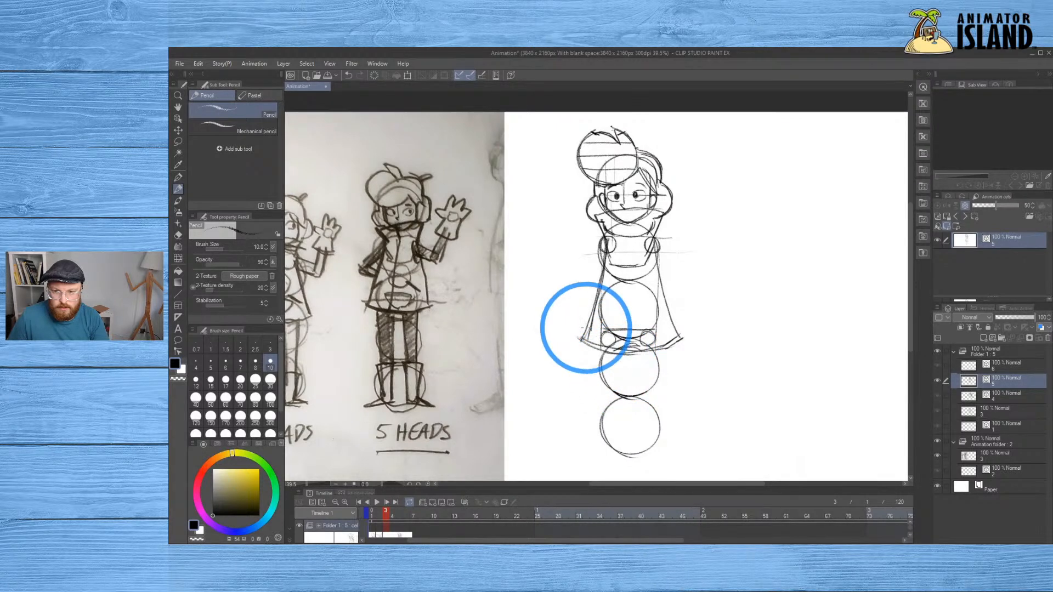
pyautogui.moveTo(585, 299)
pyautogui.mouseDown()
pyautogui.moveTo(591, 344)
pyautogui.moveTo(600, 283)
pyautogui.moveTo(588, 277)
pyautogui.moveTo(592, 324)
pyautogui.moveTo(657, 298)
pyautogui.moveTo(658, 280)
pyautogui.moveTo(658, 343)
pyautogui.moveTo(678, 342)
pyautogui.moveTo(665, 284)
pyautogui.mouseUp()
pyautogui.hotkey('ctrl', 'z')
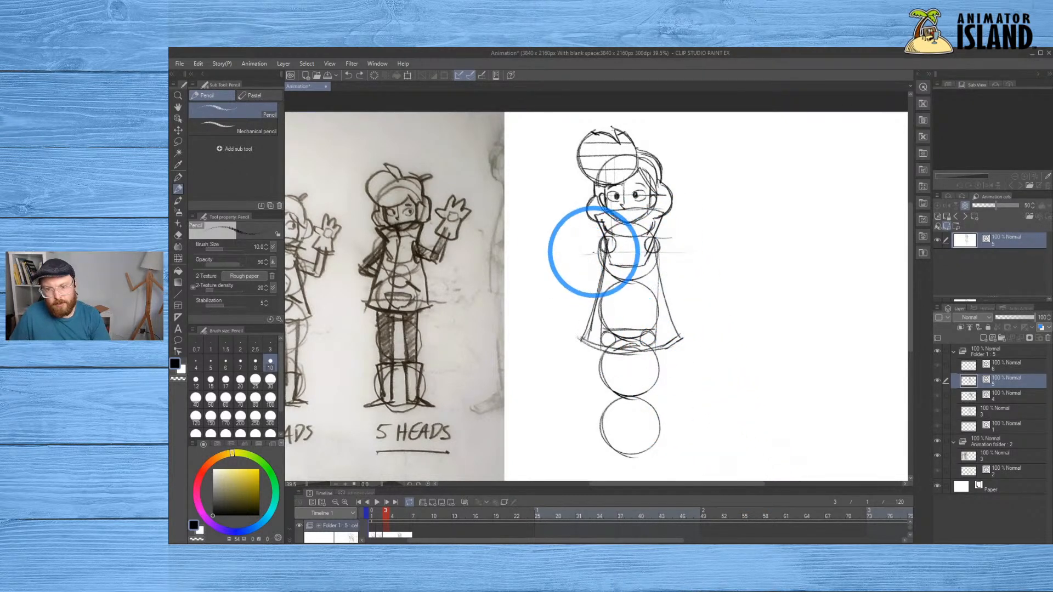
# Draw darker oval armholes over the shoulder joint circles on both sides of the chest
pyautogui.moveTo(606, 238); pyautogui.dragTo(605, 260)
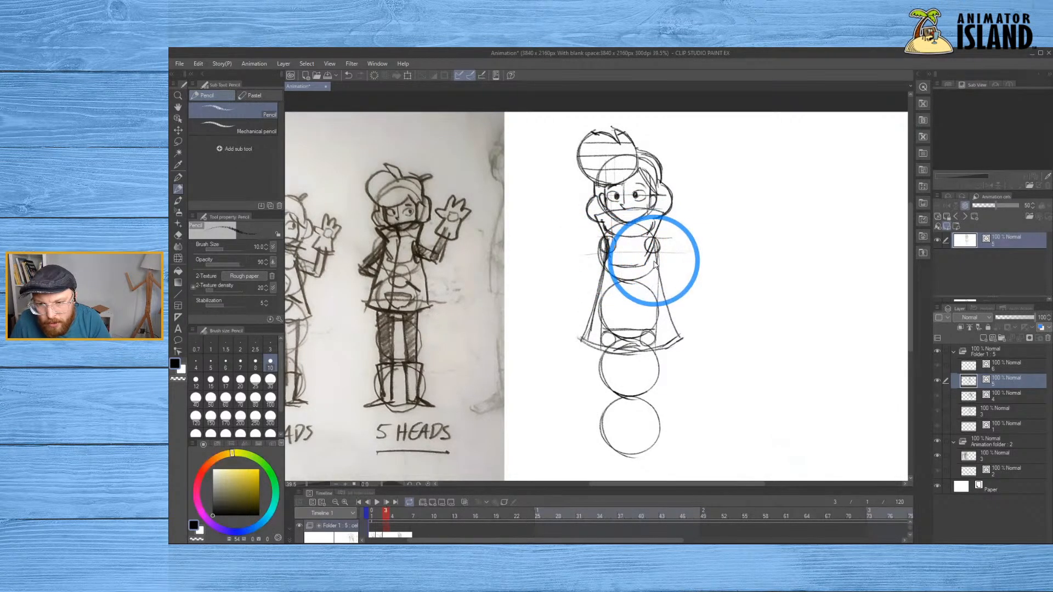
pyautogui.moveTo(653, 241); pyautogui.dragTo(656, 262)
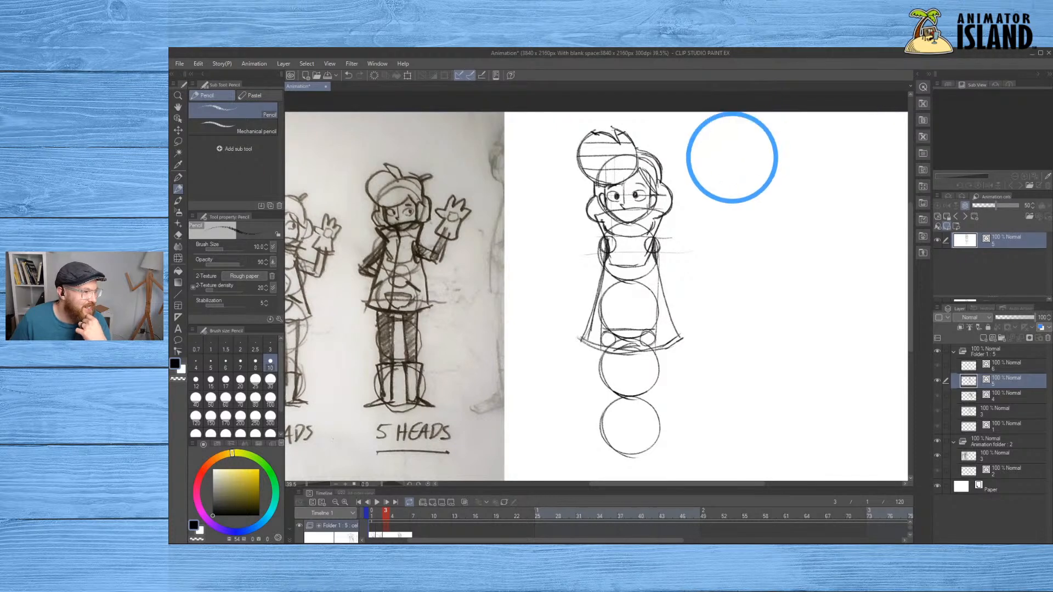
pyautogui.moveTo(604, 237); pyautogui.dragTo(578, 265)
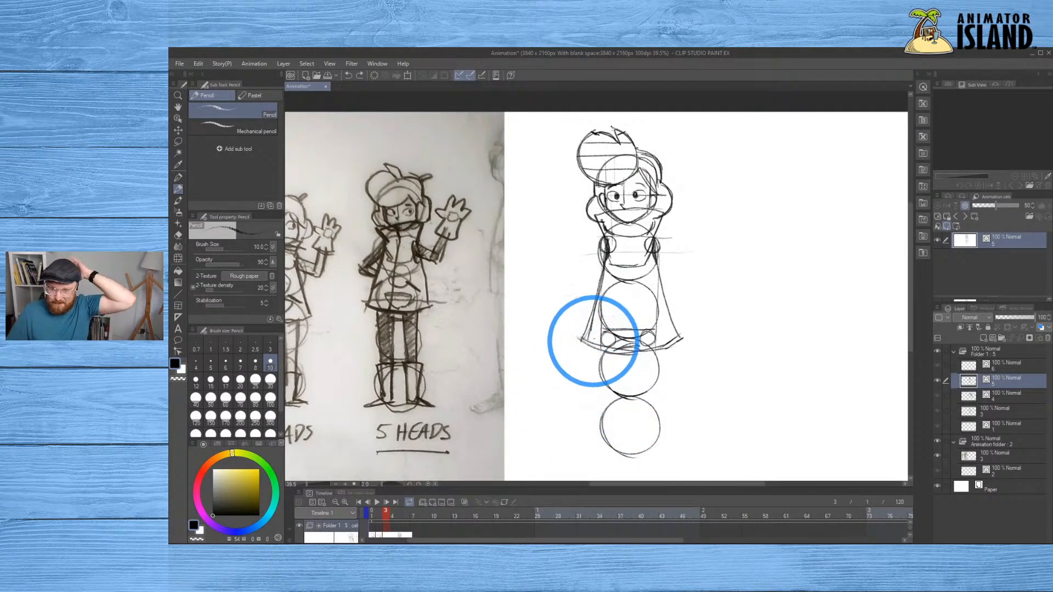
# Add coat details: a vertical centre line, two small round buttons beside it, and a slanted pocket flap on the right-hand side
pyautogui.moveTo(597, 216); pyautogui.dragTo(606, 237)
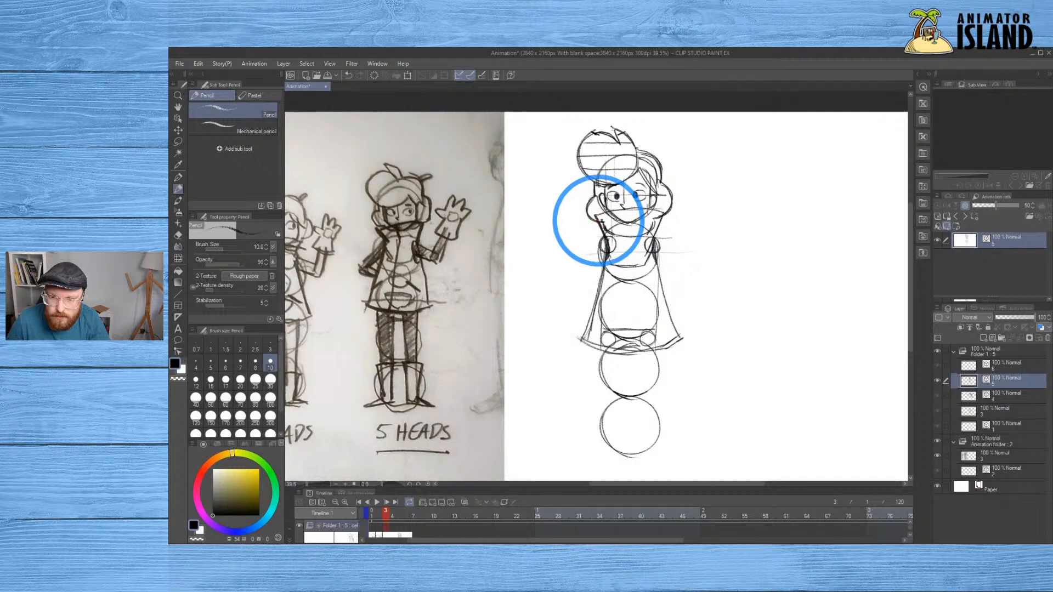
pyautogui.click(602, 233)
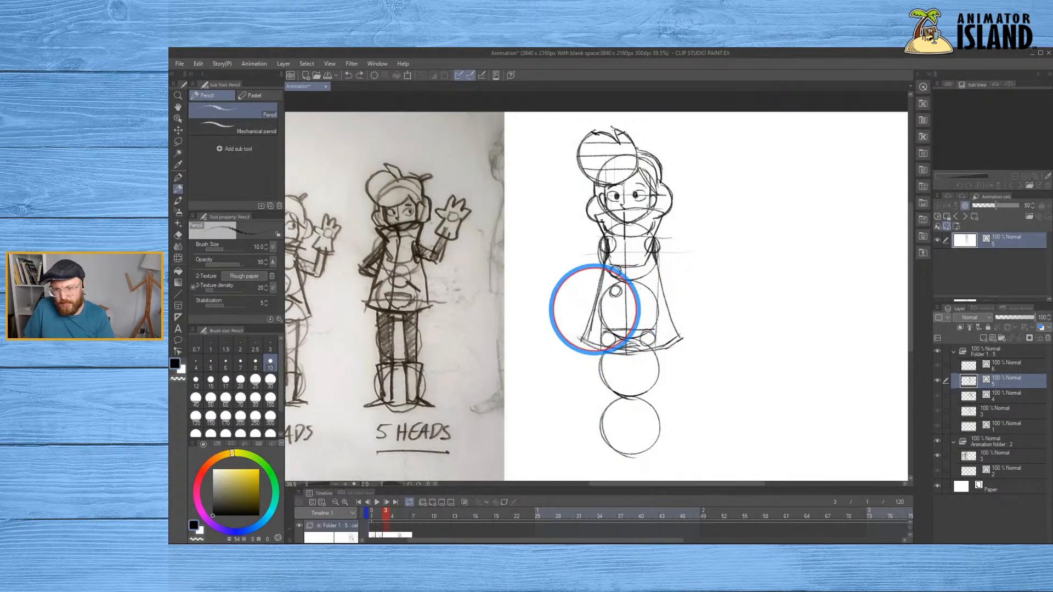
pyautogui.moveTo(598, 310); pyautogui.dragTo(675, 309)
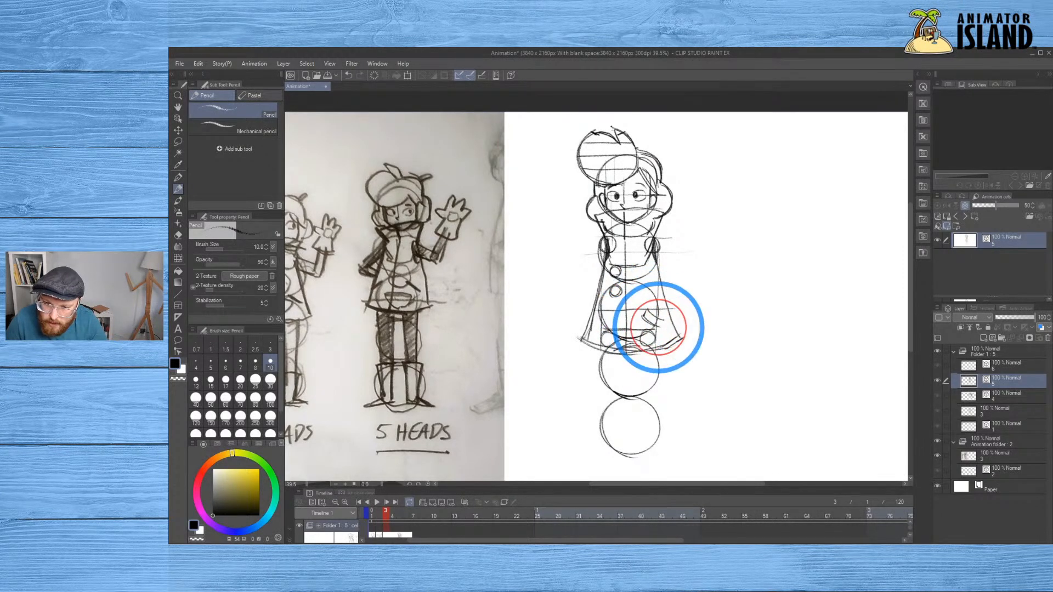
pyautogui.moveTo(615, 352); pyautogui.dragTo(614, 353)
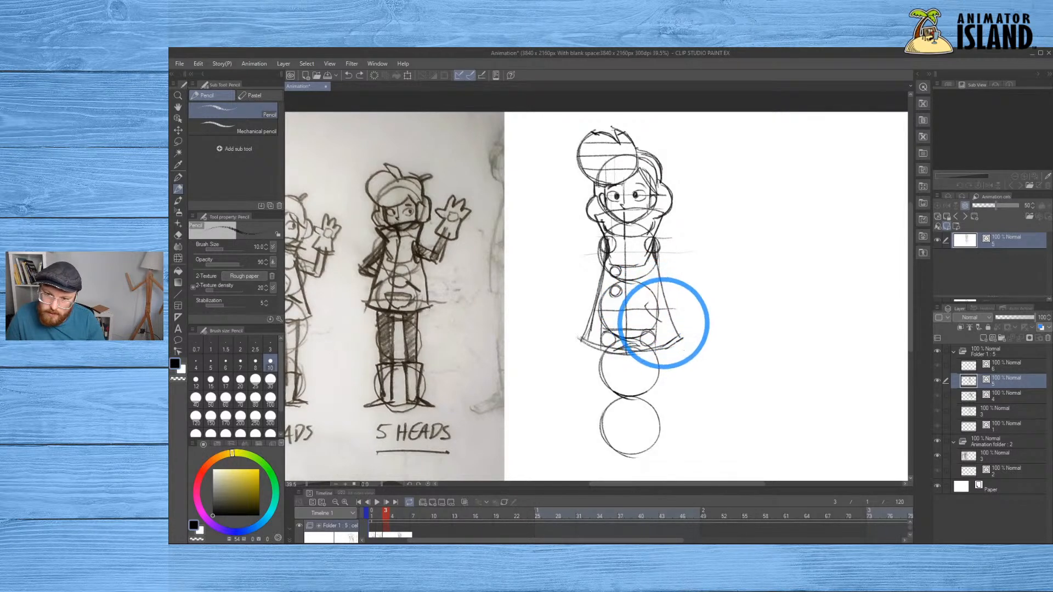
pyautogui.moveTo(646, 300); pyautogui.dragTo(663, 322)
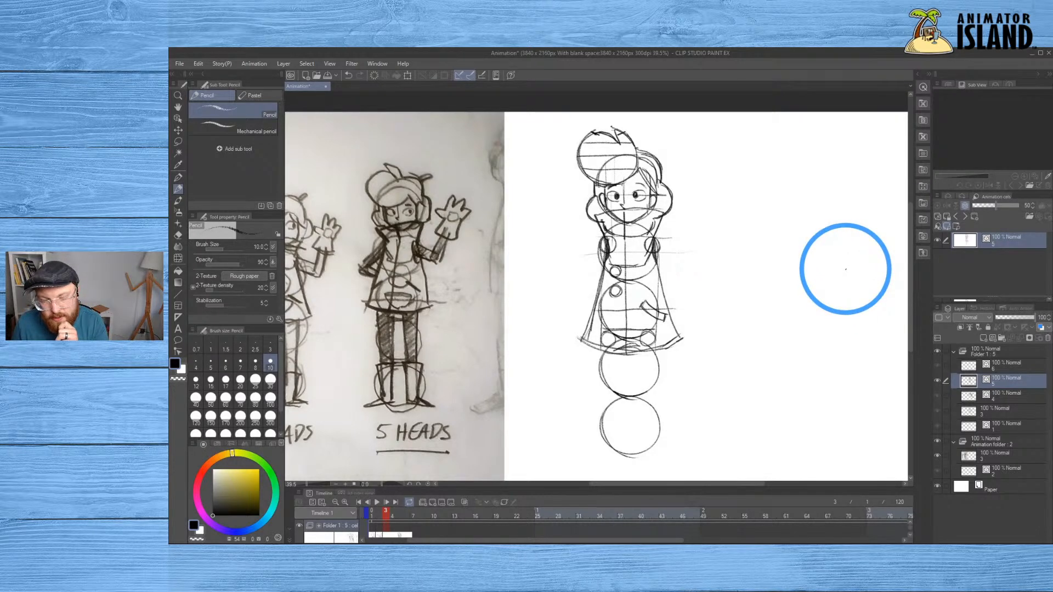
# Sketch two slim, tapering legs from below the coat hem down through the lowest two head circles
pyautogui.click(600, 341)
pyautogui.moveTo(599, 340); pyautogui.dragTo(623, 454)
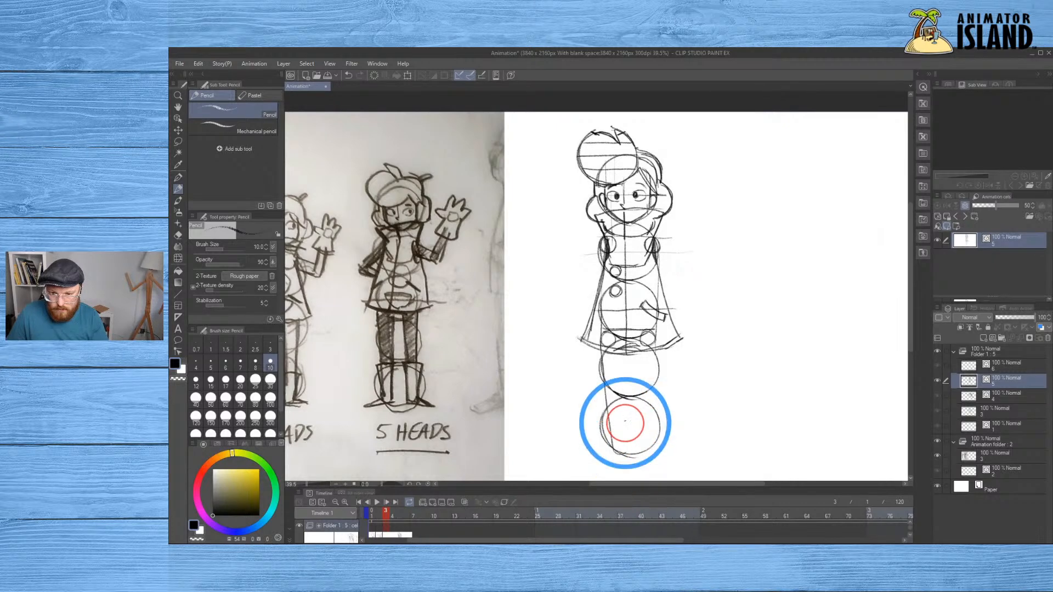
pyautogui.moveTo(619, 349); pyautogui.dragTo(625, 450)
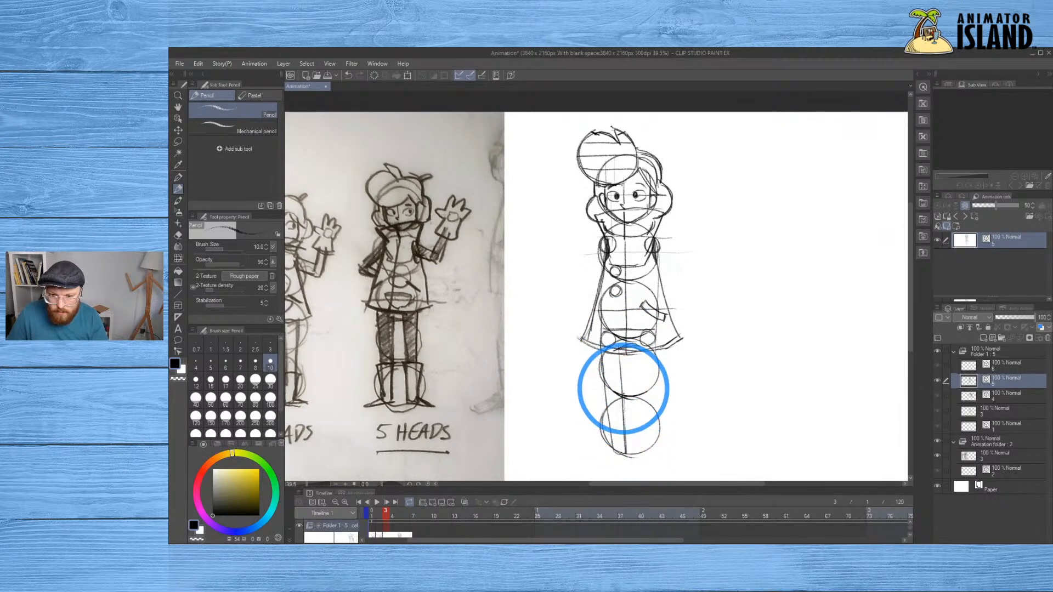
pyautogui.moveTo(631, 359)
pyautogui.mouseDown()
pyautogui.moveTo(636, 453)
pyautogui.moveTo(646, 454)
pyautogui.mouseUp()
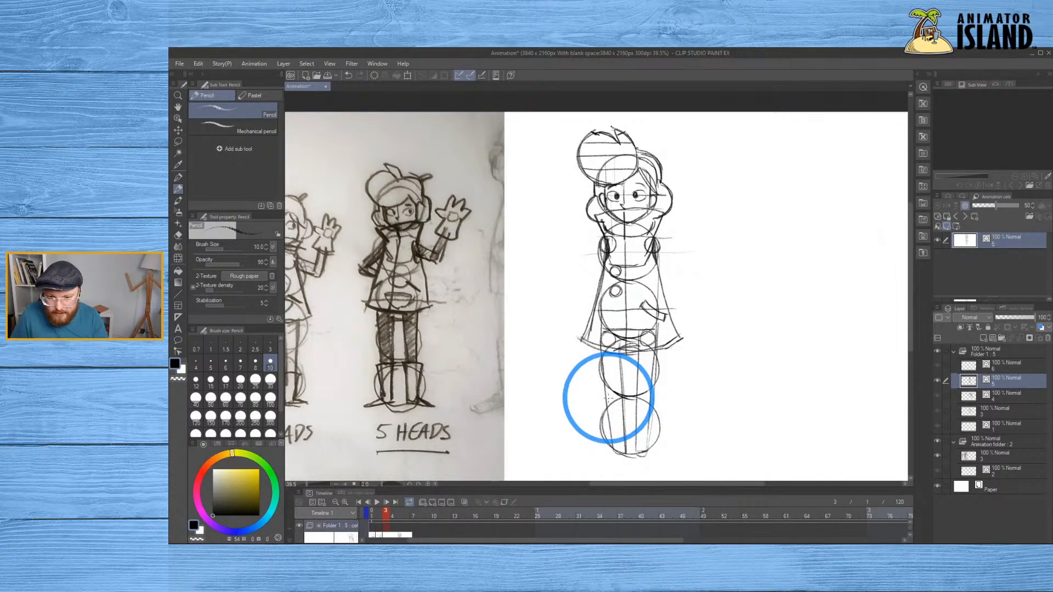
# Draw boots with flared tops around both lower legs, and add pointed feet turned outward at the base of the lowest circle
pyautogui.moveTo(609, 401)
pyautogui.mouseDown()
pyautogui.moveTo(647, 400)
pyautogui.moveTo(603, 409)
pyautogui.moveTo(614, 448)
pyautogui.mouseUp()
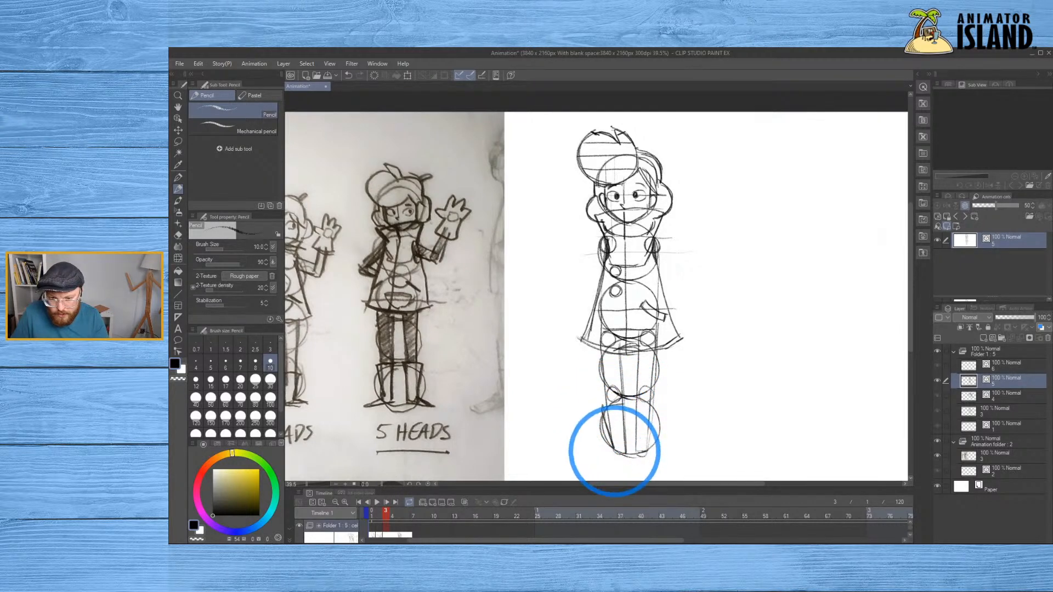
pyautogui.moveTo(624, 405); pyautogui.dragTo(627, 453)
pyautogui.moveTo(635, 400)
pyautogui.mouseDown()
pyautogui.moveTo(657, 402)
pyautogui.moveTo(633, 405)
pyautogui.moveTo(635, 451)
pyautogui.mouseUp()
pyautogui.hotkey('ctrl', 'z')
pyautogui.moveTo(661, 408); pyautogui.dragTo(658, 409)
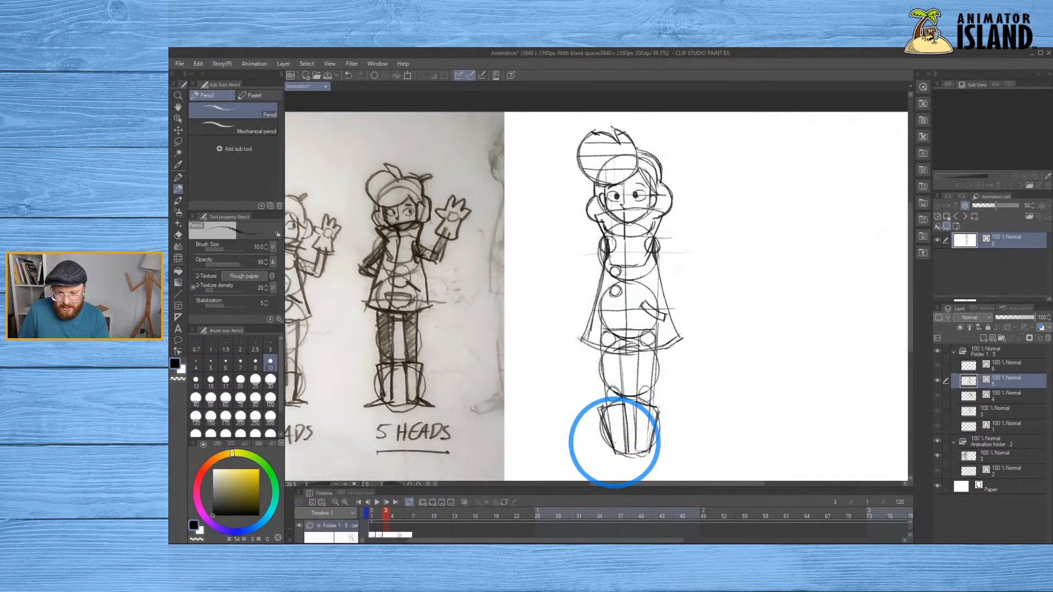
pyautogui.moveTo(592, 453)
pyautogui.mouseDown()
pyautogui.moveTo(629, 455)
pyautogui.moveTo(592, 461)
pyautogui.moveTo(605, 448)
pyautogui.moveTo(585, 458)
pyautogui.moveTo(610, 443)
pyautogui.moveTo(683, 459)
pyautogui.moveTo(652, 440)
pyautogui.moveTo(681, 458)
pyautogui.mouseUp()
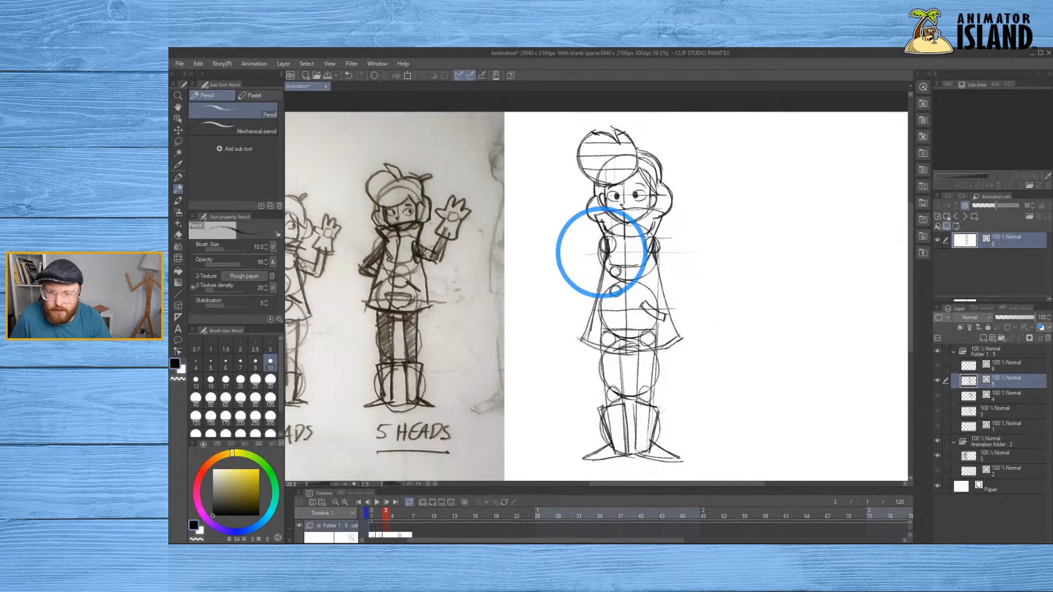
pyautogui.moveTo(602, 241); pyautogui.dragTo(568, 289)
pyautogui.hotkey('ctrl', 'z')
pyautogui.moveTo(599, 242); pyautogui.dragTo(564, 292)
pyautogui.hotkey('ctrl', 'z')
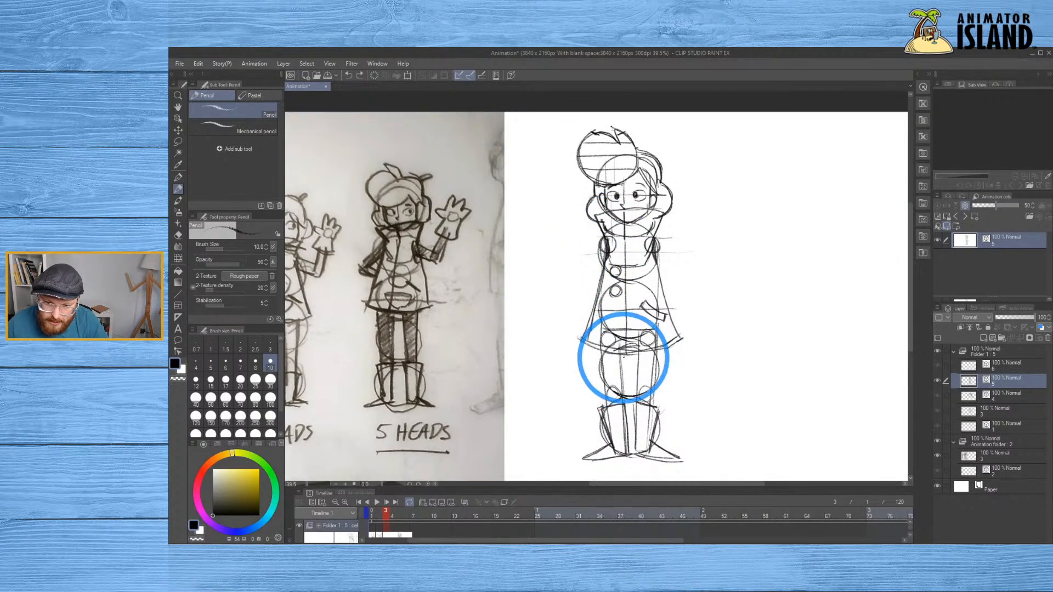
# Draw light arcs curving outward and upward from both sides of the coat hem as guides for the arm length
pyautogui.moveTo(603, 350); pyautogui.dragTo(522, 294)
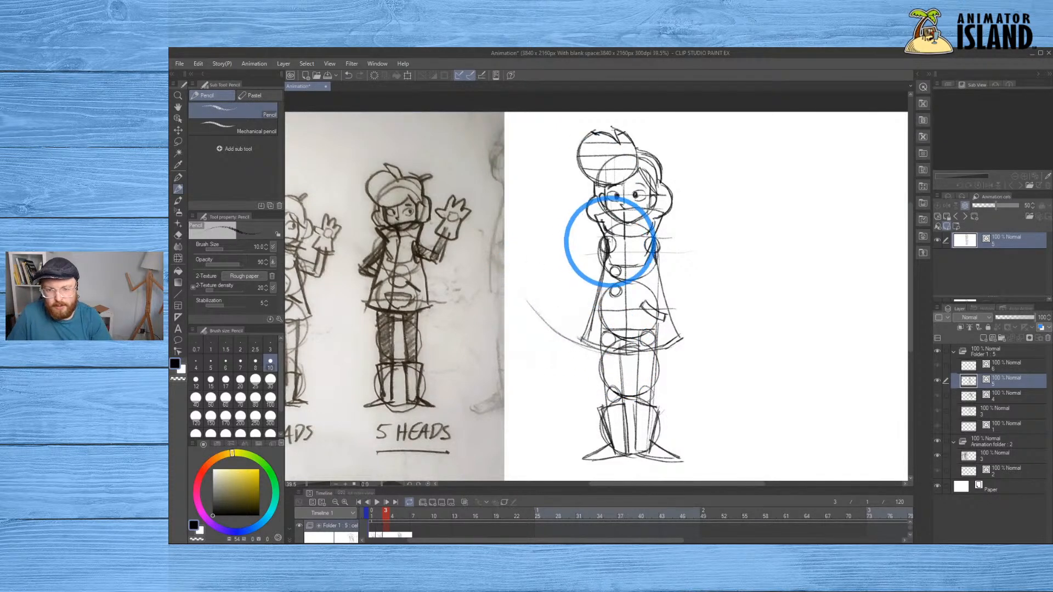
pyautogui.moveTo(631, 351)
pyautogui.mouseDown()
pyautogui.moveTo(651, 352)
pyautogui.moveTo(713, 313)
pyautogui.mouseUp()
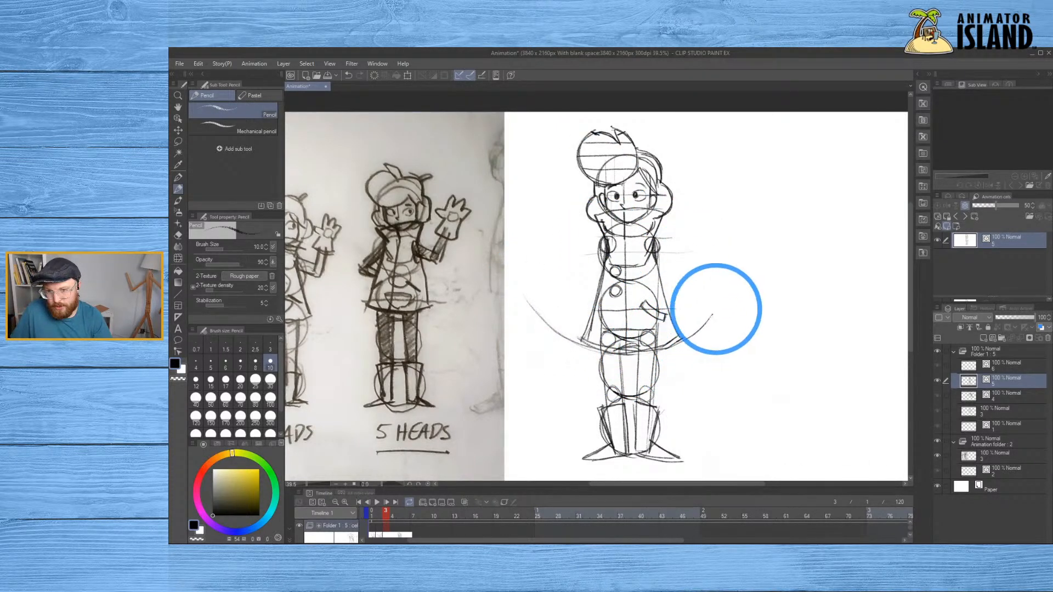
pyautogui.moveTo(651, 352); pyautogui.dragTo(737, 309)
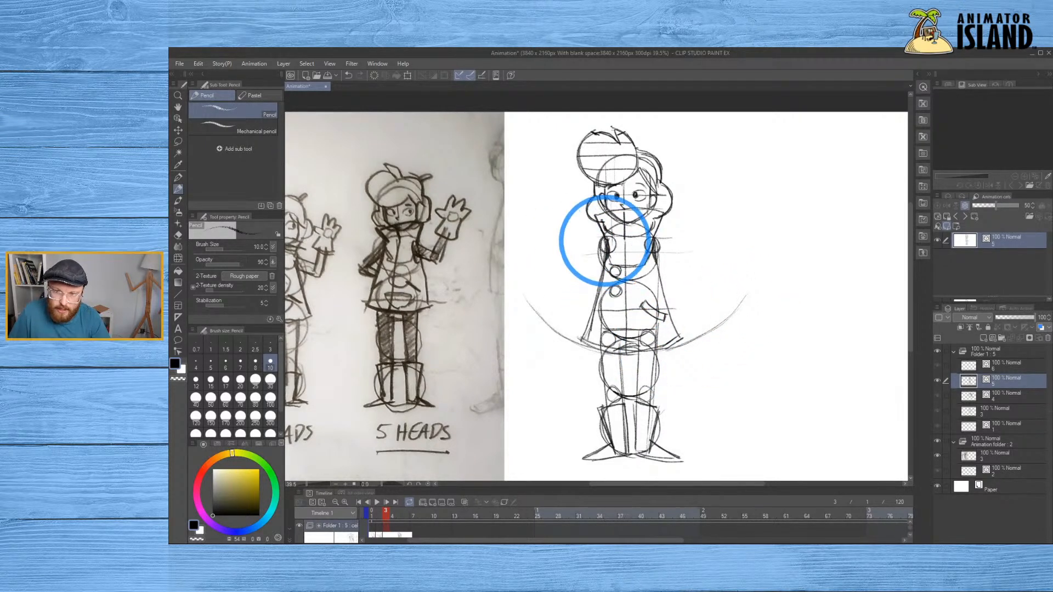
# Sketch the left-hand arm as two long lines from the shoulder to the guide arc, and erase its elbow circle
pyautogui.moveTo(582, 254); pyautogui.dragTo(547, 318)
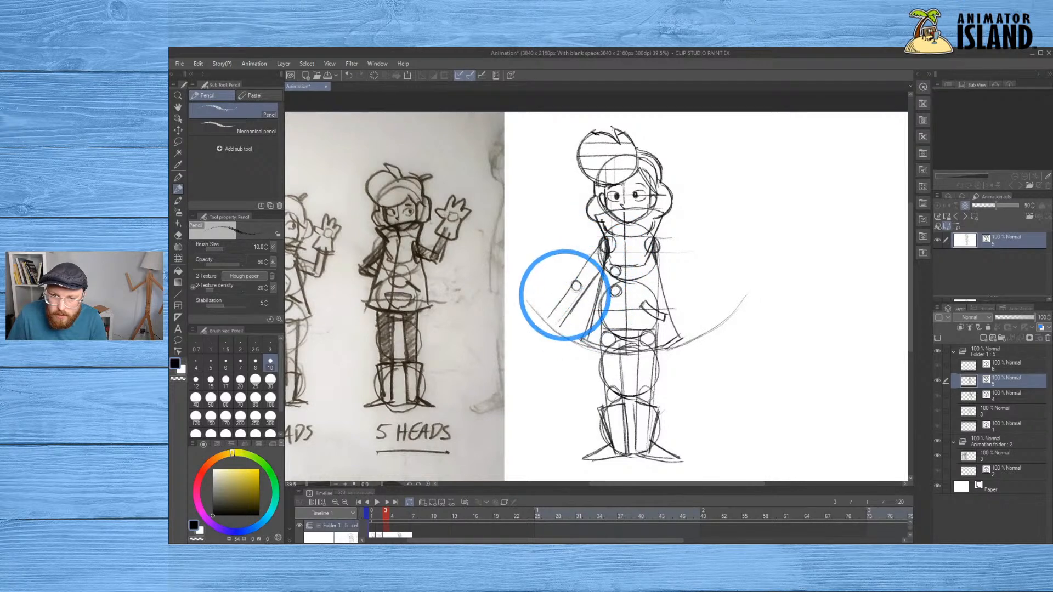
pyautogui.moveTo(587, 268); pyautogui.dragTo(613, 235)
pyautogui.hotkey('ctrl', 'z')
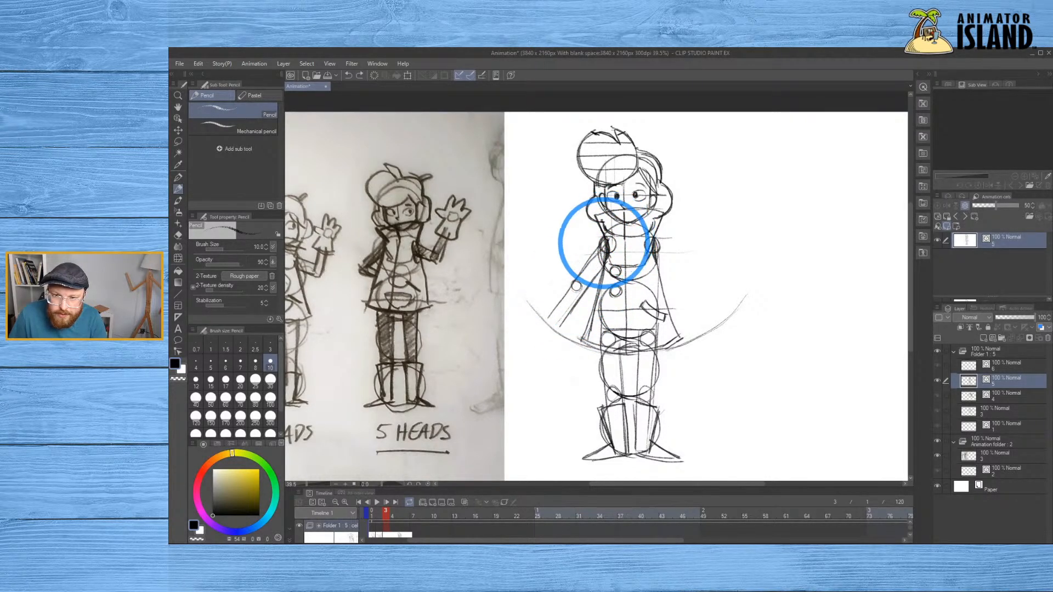
pyautogui.moveTo(553, 313); pyautogui.dragTo(575, 284)
pyautogui.press('e')
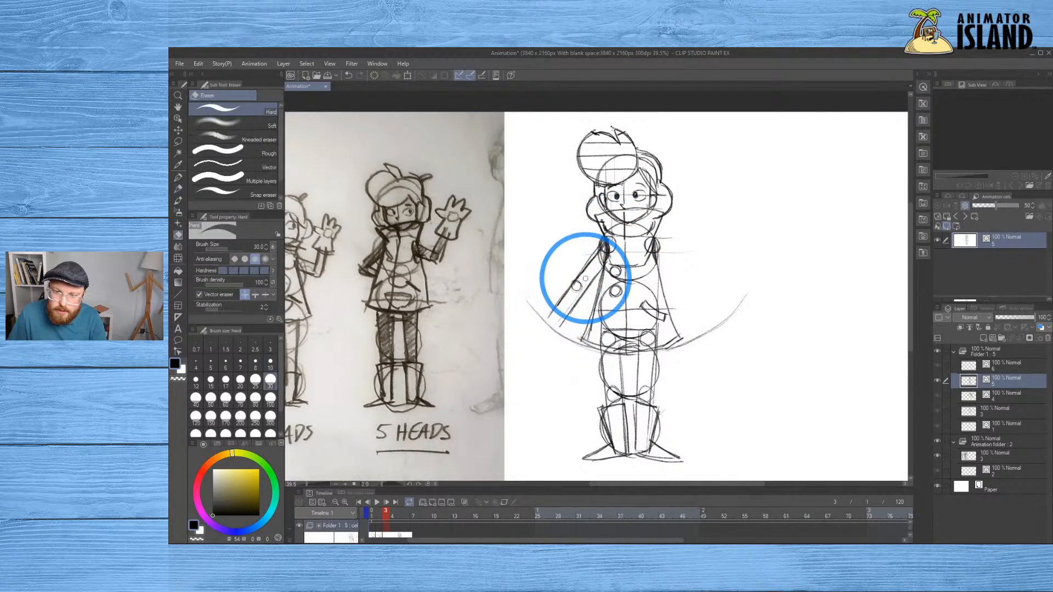
# Sketch the right-hand arm with the Pencil as two straight lines slanting outward from the shoulder to the guide arc
pyautogui.press('b')
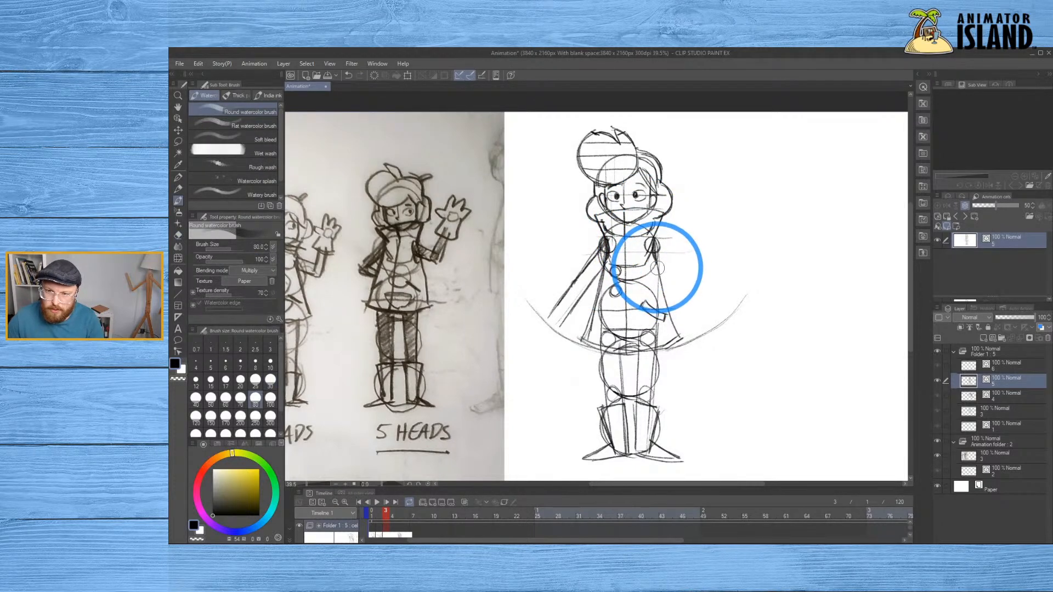
pyautogui.press('b')
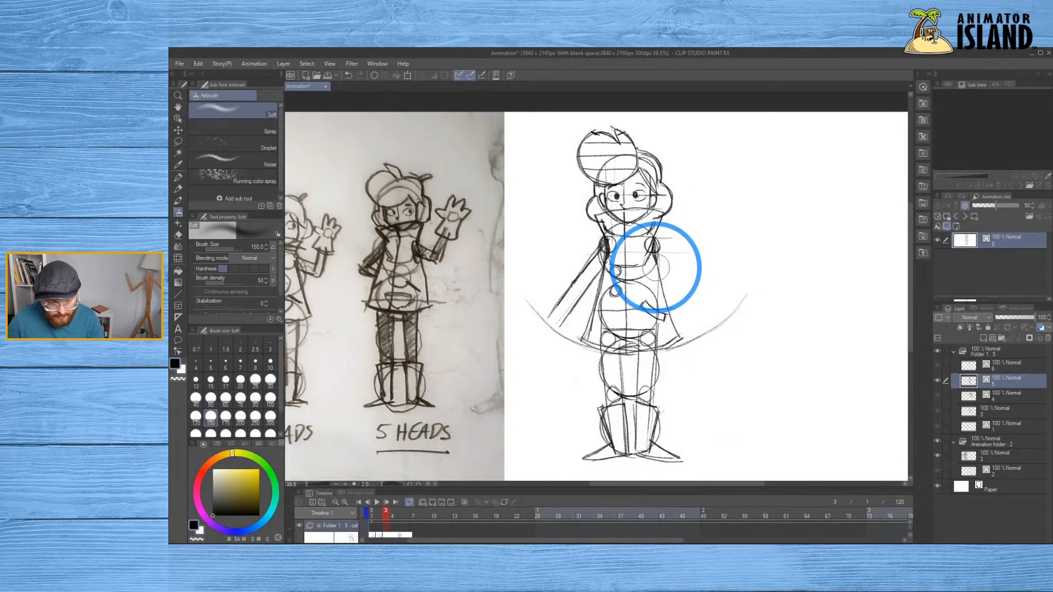
pyautogui.press('b')
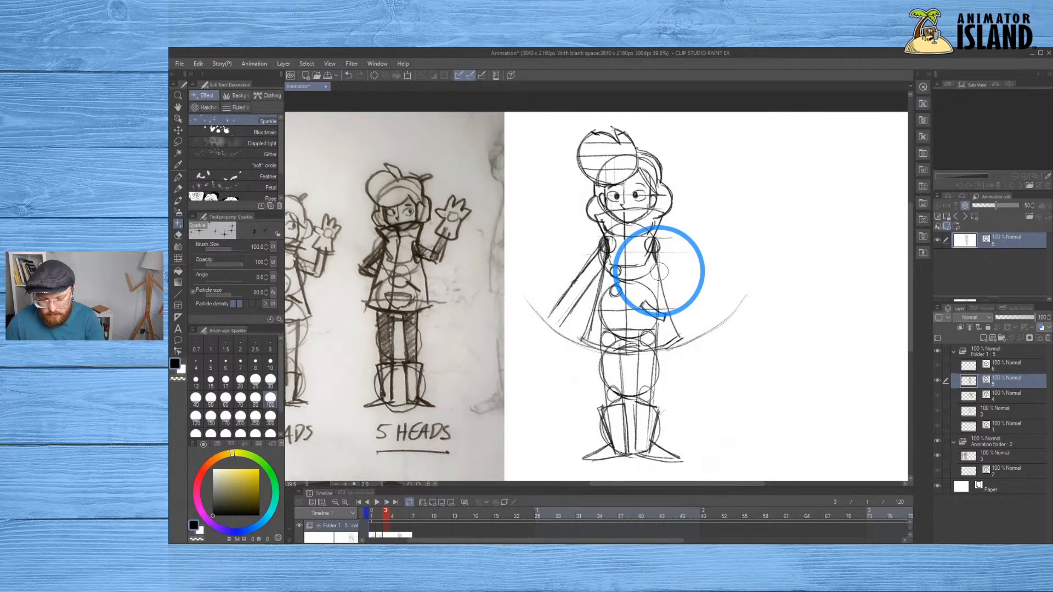
pyautogui.press('p')
pyautogui.moveTo(650, 253); pyautogui.dragTo(697, 314)
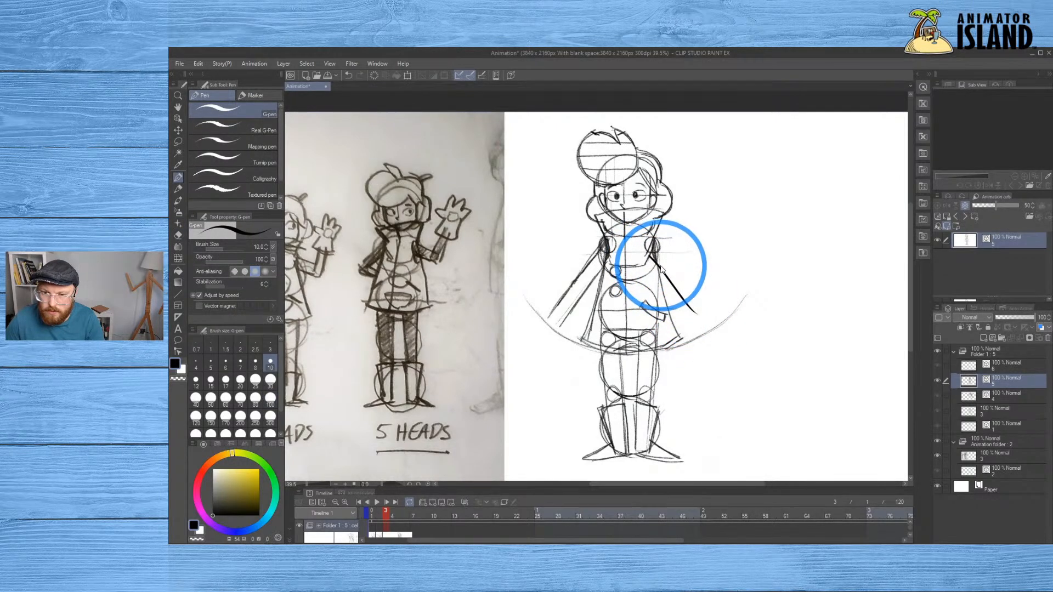
pyautogui.press('p')
pyautogui.moveTo(652, 256); pyautogui.dragTo(714, 317)
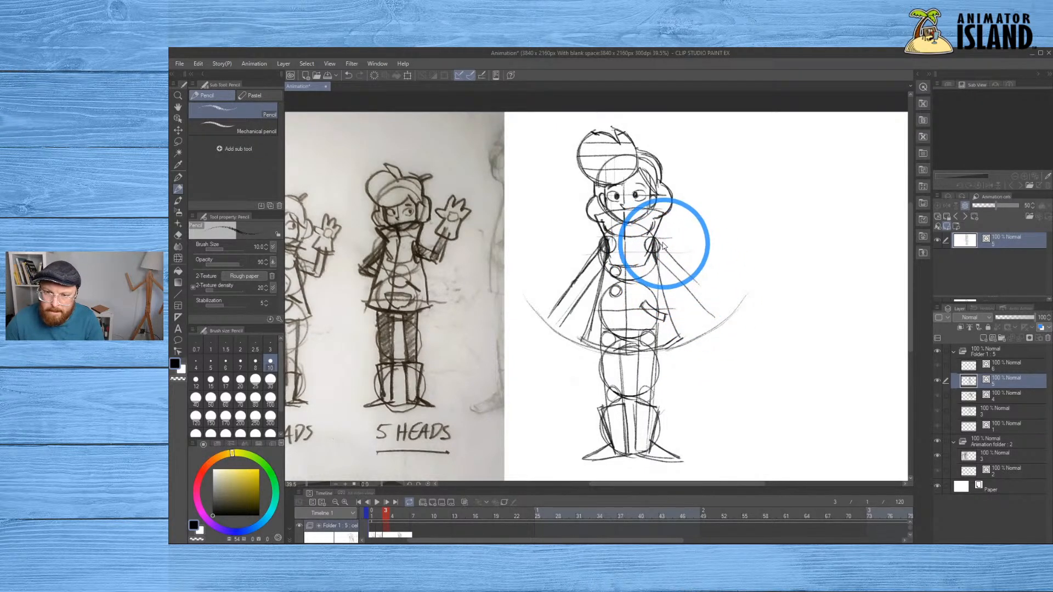
pyautogui.moveTo(660, 241)
pyautogui.mouseDown()
pyautogui.moveTo(716, 297)
pyautogui.moveTo(713, 314)
pyautogui.mouseUp()
pyautogui.moveTo(663, 269); pyautogui.dragTo(718, 318)
pyautogui.moveTo(667, 252); pyautogui.dragTo(708, 293)
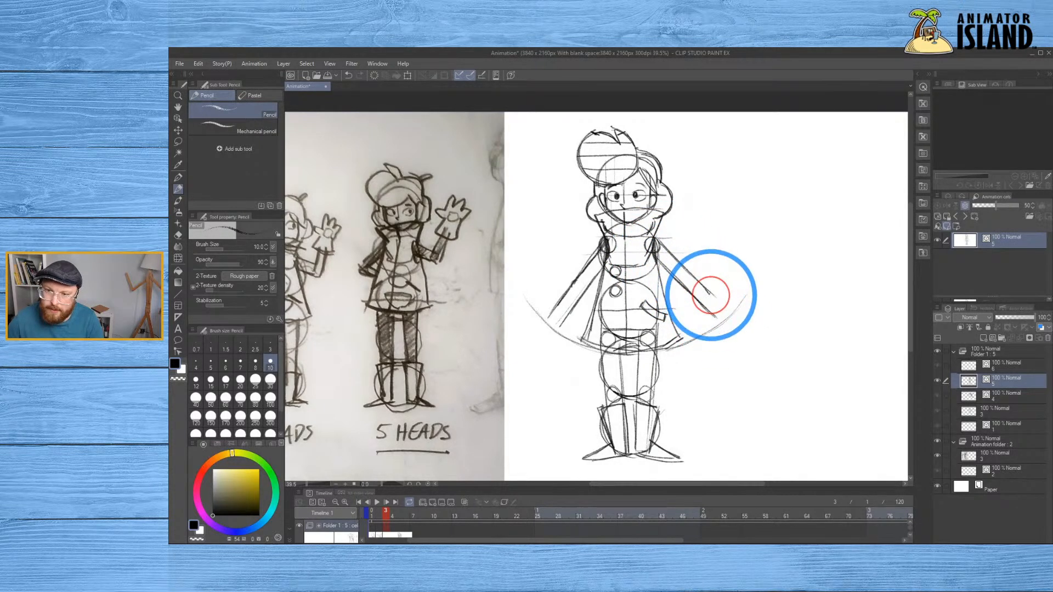
pyautogui.moveTo(669, 253); pyautogui.dragTo(724, 308)
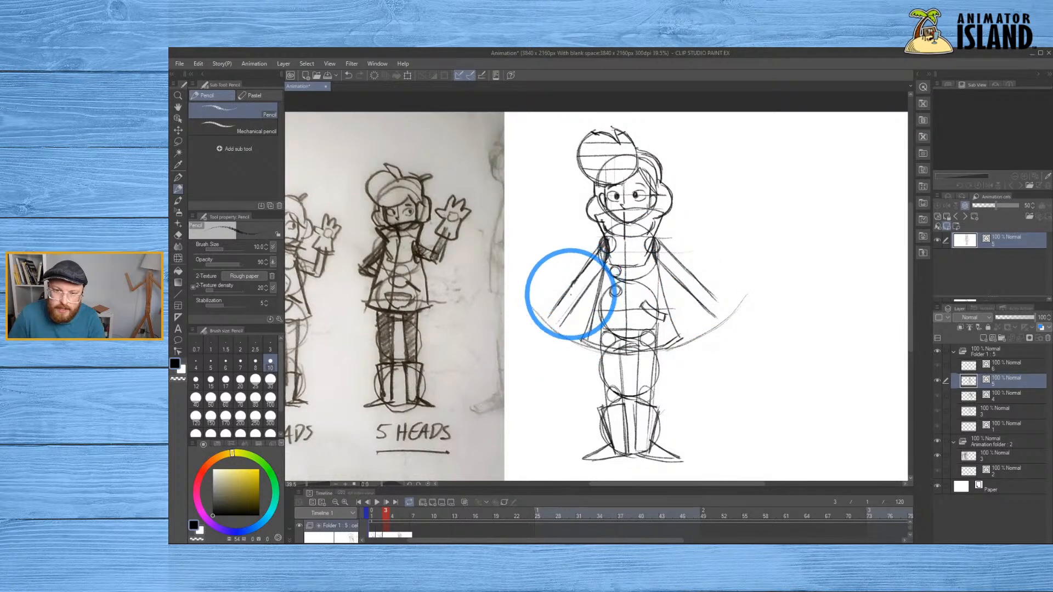
# Erase the inner line of the left-hand arm and redraw it closer to the outer line for a slimmer arm
pyautogui.press('e')
pyautogui.moveTo(564, 319); pyautogui.dragTo(562, 317)
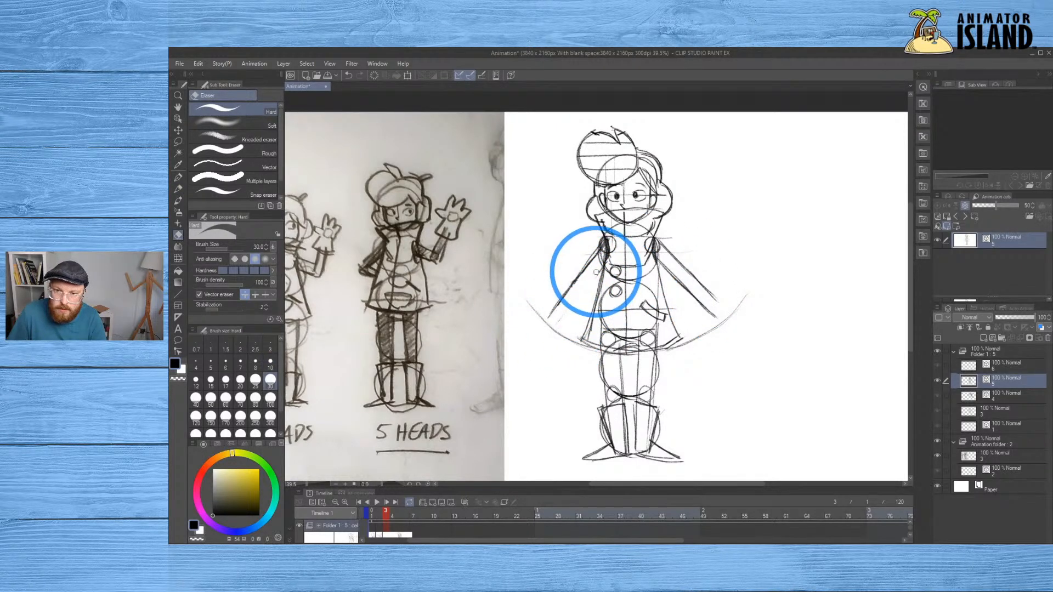
pyautogui.press('b')
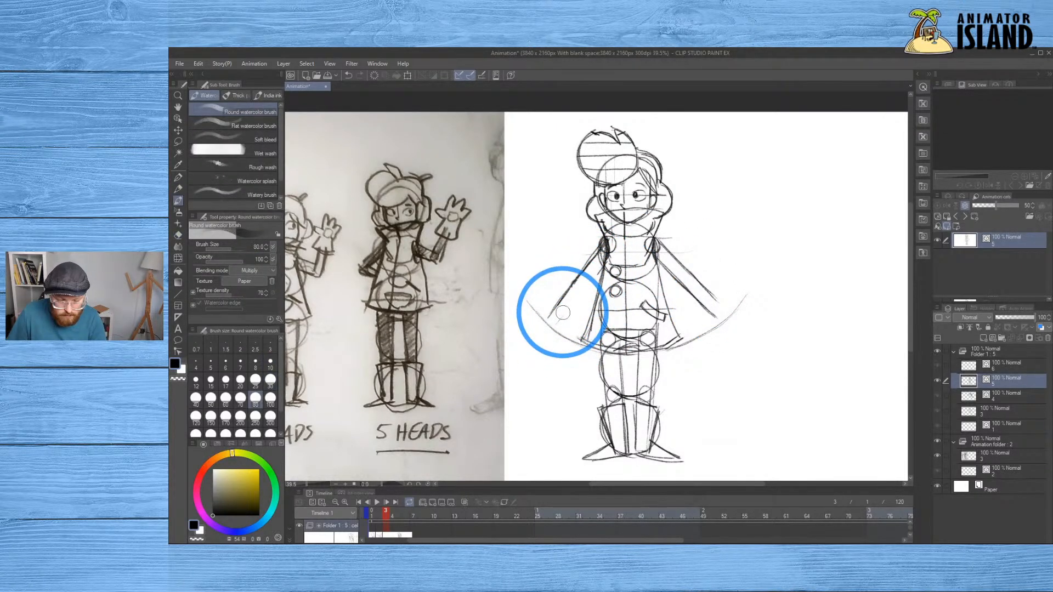
pyautogui.press('p')
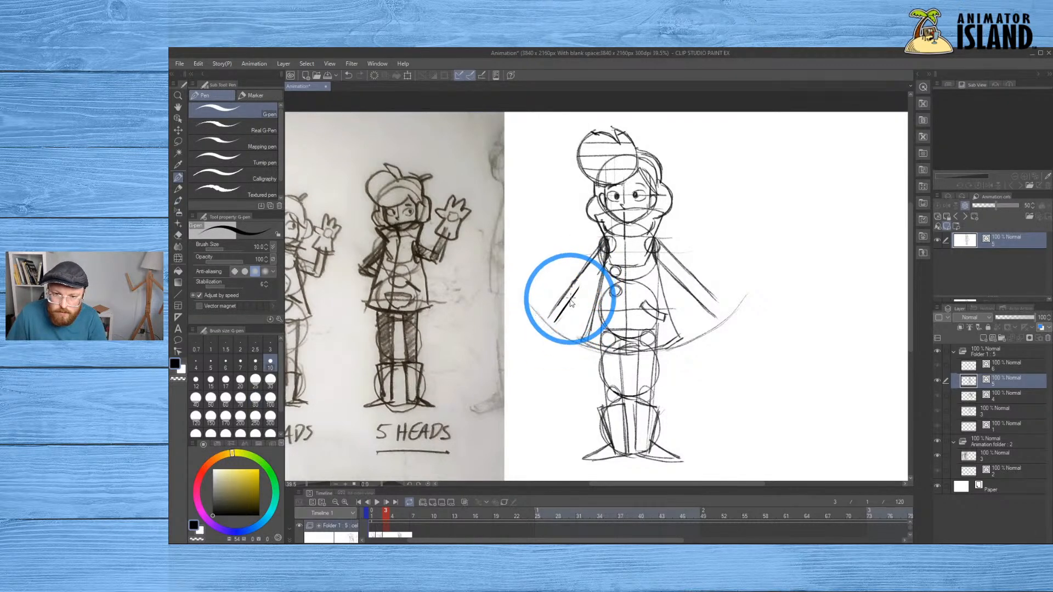
pyautogui.press('p')
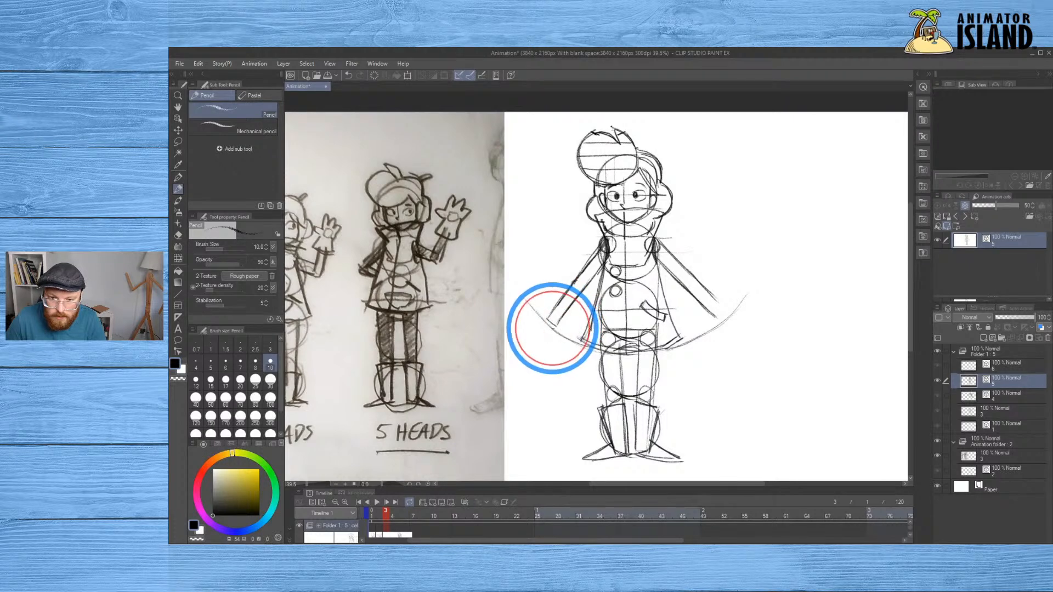
# Close off both arms at the guide arc with short wrist lines, and mark each elbow with a small circle
pyautogui.moveTo(544, 317)
pyautogui.mouseDown()
pyautogui.moveTo(554, 309)
pyautogui.moveTo(553, 328)
pyautogui.mouseUp()
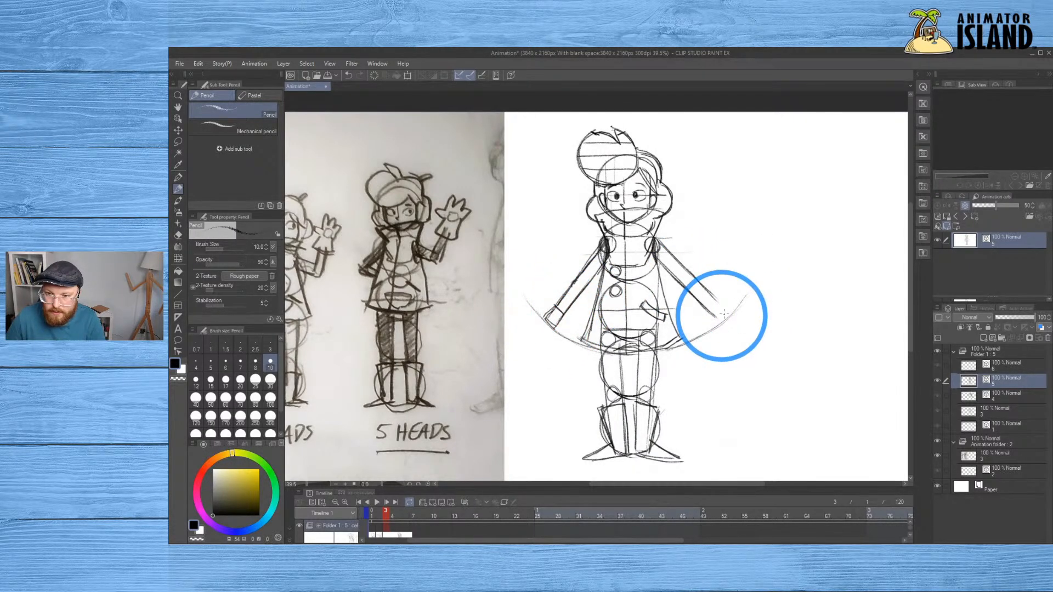
pyautogui.moveTo(719, 305)
pyautogui.mouseDown()
pyautogui.moveTo(709, 310)
pyautogui.moveTo(721, 322)
pyautogui.moveTo(730, 313)
pyautogui.mouseUp()
pyautogui.moveTo(729, 313)
pyautogui.mouseDown()
pyautogui.moveTo(717, 301)
pyautogui.moveTo(707, 314)
pyautogui.moveTo(719, 301)
pyautogui.mouseUp()
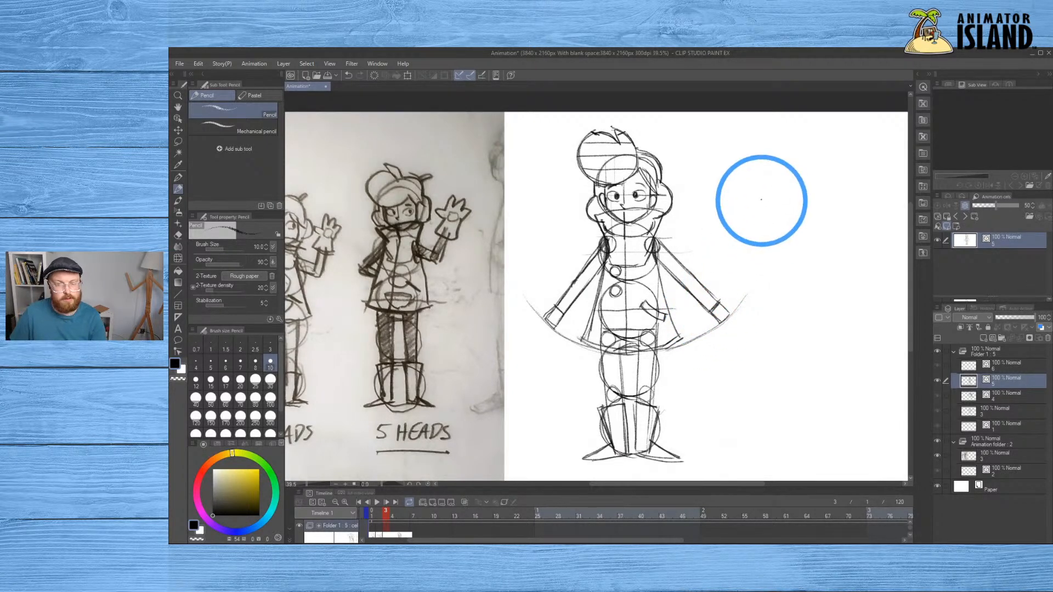
pyautogui.moveTo(576, 284)
pyautogui.mouseDown()
pyautogui.moveTo(587, 280)
pyautogui.moveTo(583, 287)
pyautogui.mouseUp()
pyautogui.moveTo(685, 281)
pyautogui.mouseDown()
pyautogui.moveTo(683, 271)
pyautogui.moveTo(688, 279)
pyautogui.mouseUp()
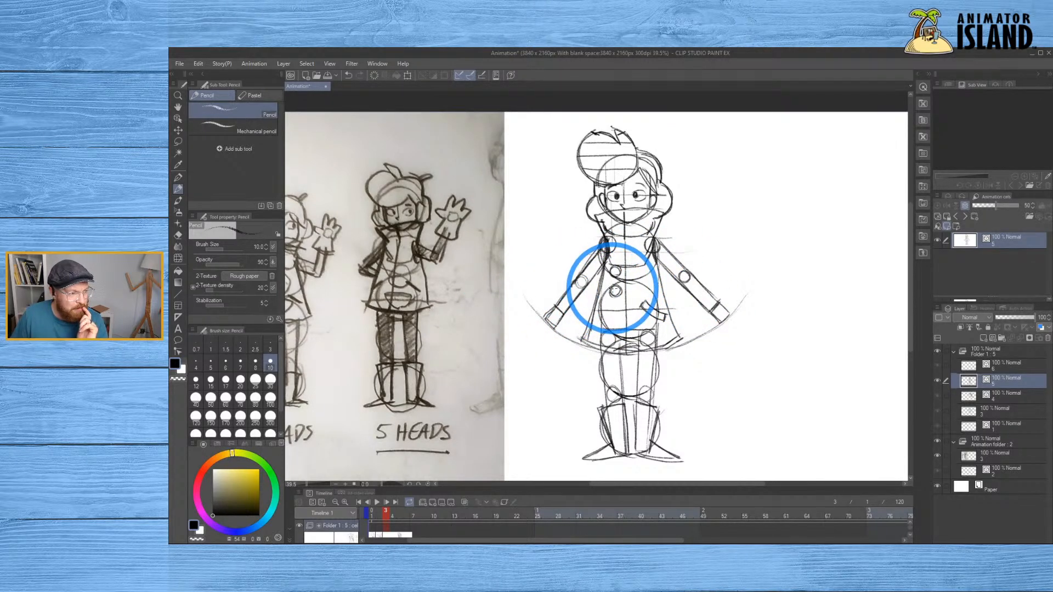
# Draw a small bare hand with spread fingers on the left-hand arm and a chunky glove with a flared cuff on the right-hand arm
pyautogui.moveTo(551, 307)
pyautogui.mouseDown()
pyautogui.moveTo(537, 311)
pyautogui.moveTo(547, 310)
pyautogui.moveTo(537, 328)
pyautogui.moveTo(554, 337)
pyautogui.mouseUp()
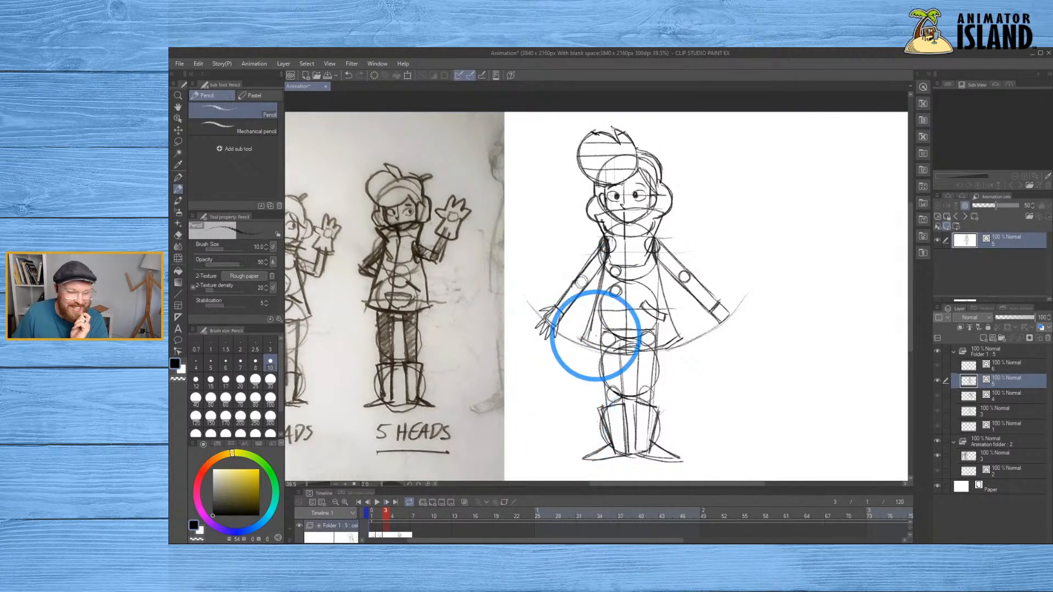
pyautogui.moveTo(724, 302)
pyautogui.mouseDown()
pyautogui.moveTo(736, 297)
pyautogui.moveTo(730, 305)
pyautogui.mouseUp()
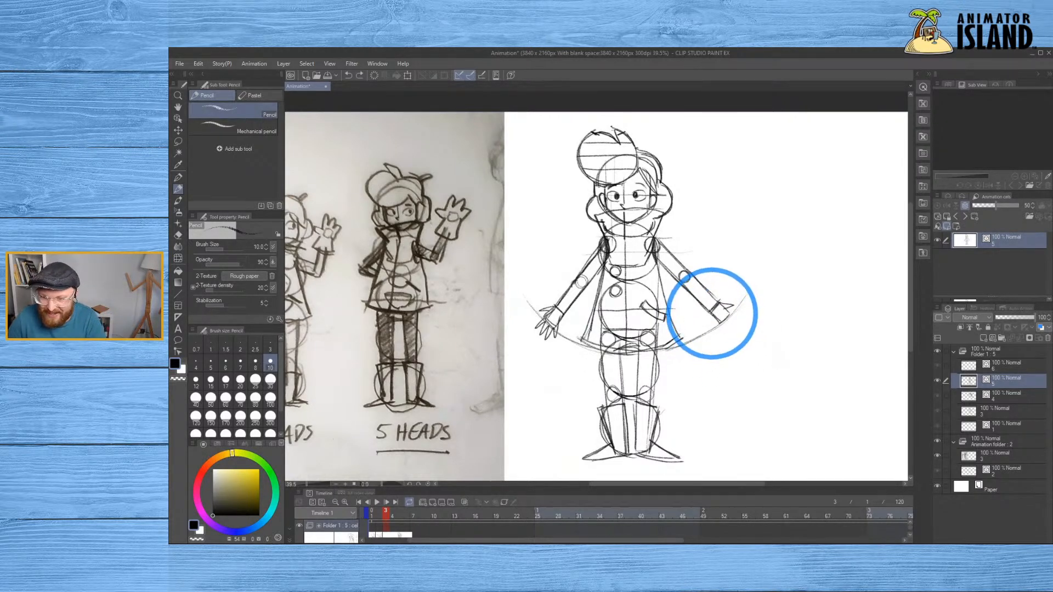
pyautogui.moveTo(723, 330); pyautogui.dragTo(723, 321)
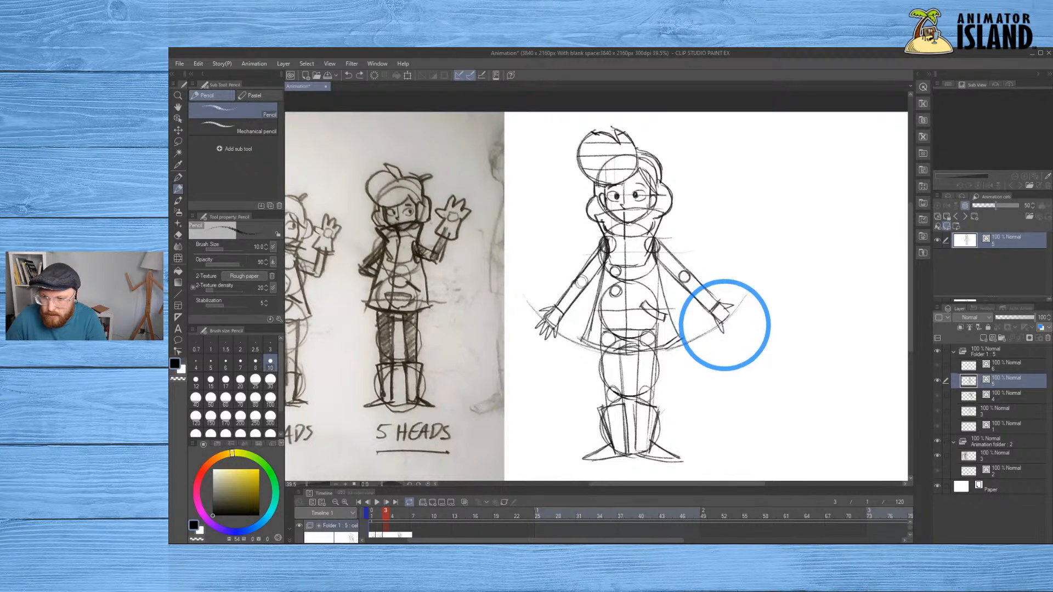
pyautogui.hotkey('ctrl', 'z')
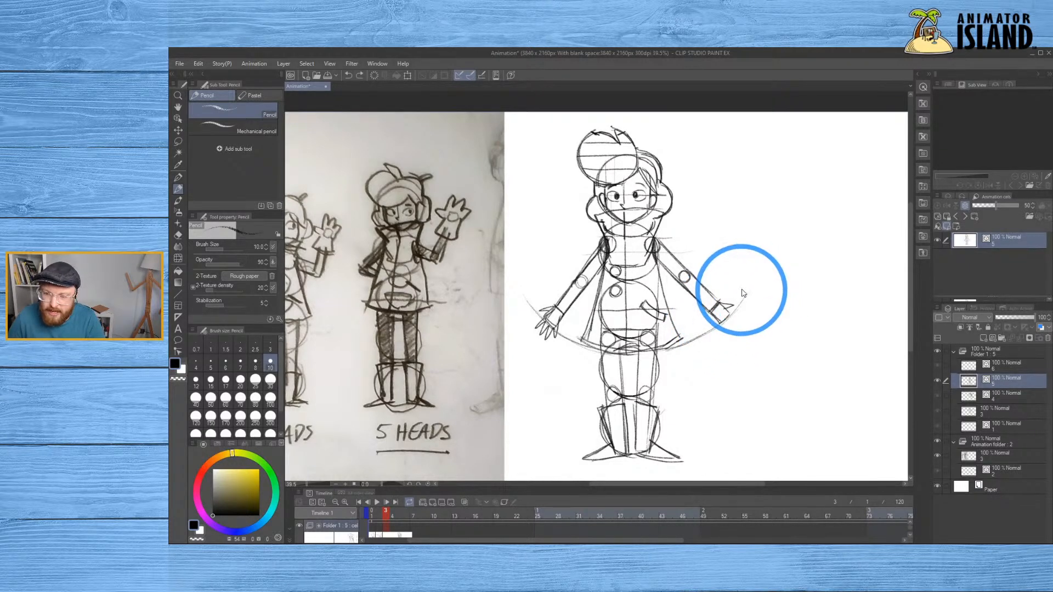
pyautogui.moveTo(707, 297)
pyautogui.mouseDown()
pyautogui.moveTo(699, 303)
pyautogui.moveTo(716, 287)
pyautogui.moveTo(711, 317)
pyautogui.mouseUp()
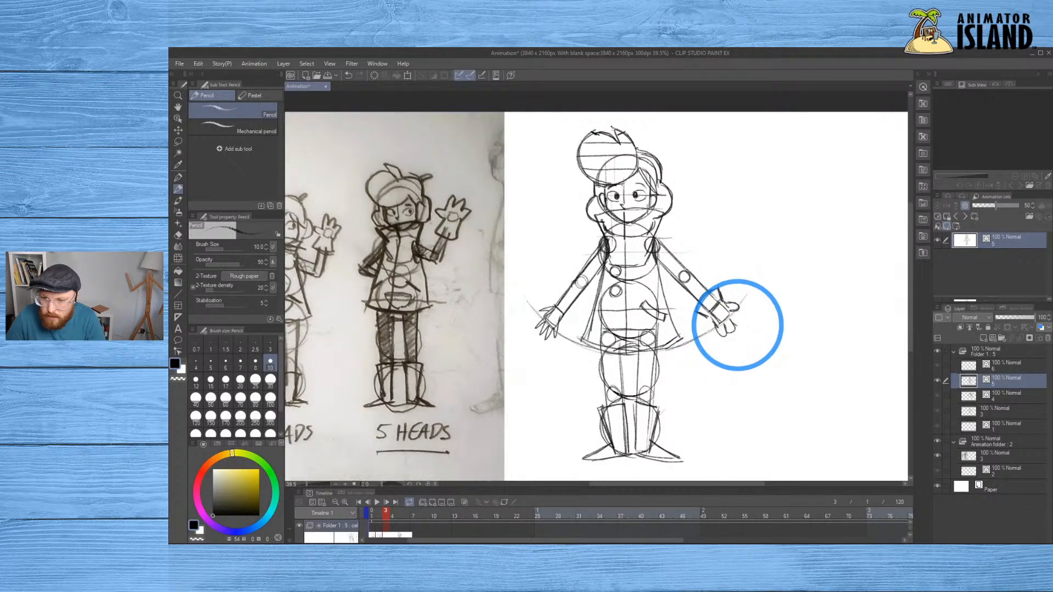
pyautogui.moveTo(730, 313); pyautogui.dragTo(735, 327)
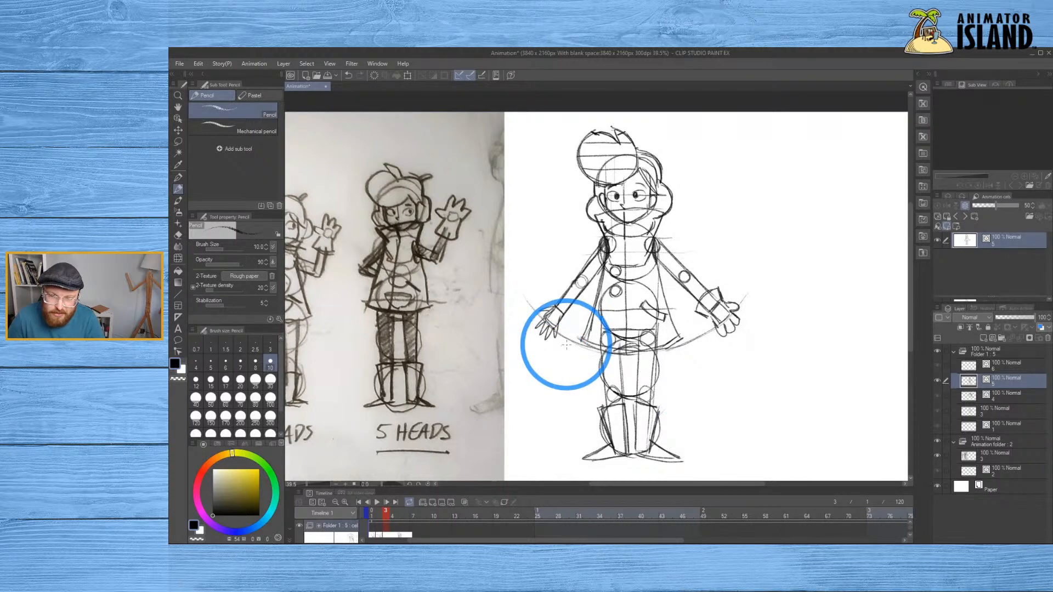
# Erase the fingers of the small bare hand and redraw them with the Pencil as pointed, spread fingers
pyautogui.press('e')
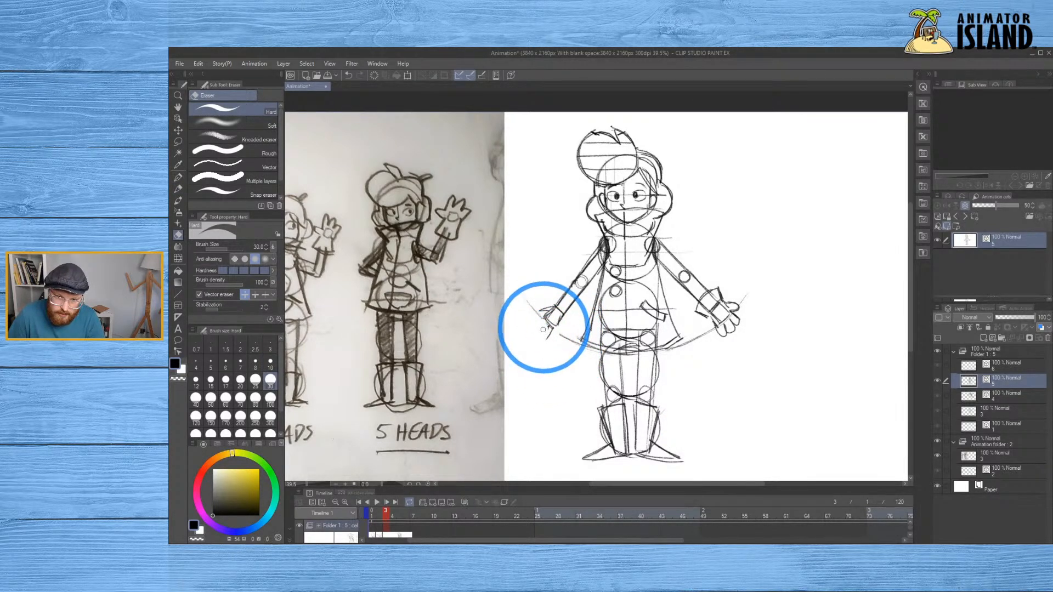
pyautogui.press('b')
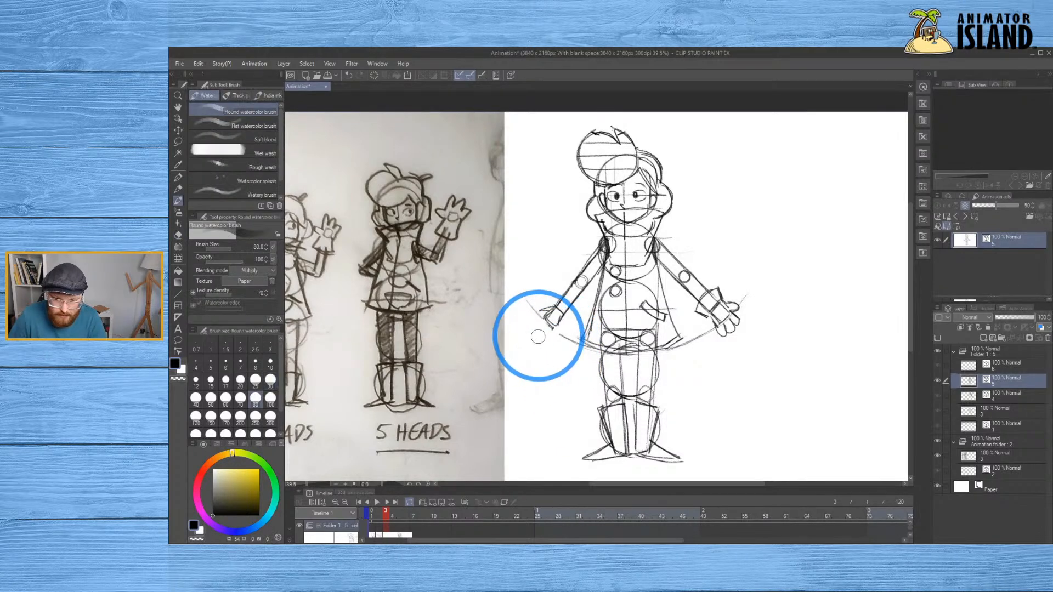
pyautogui.press('p')
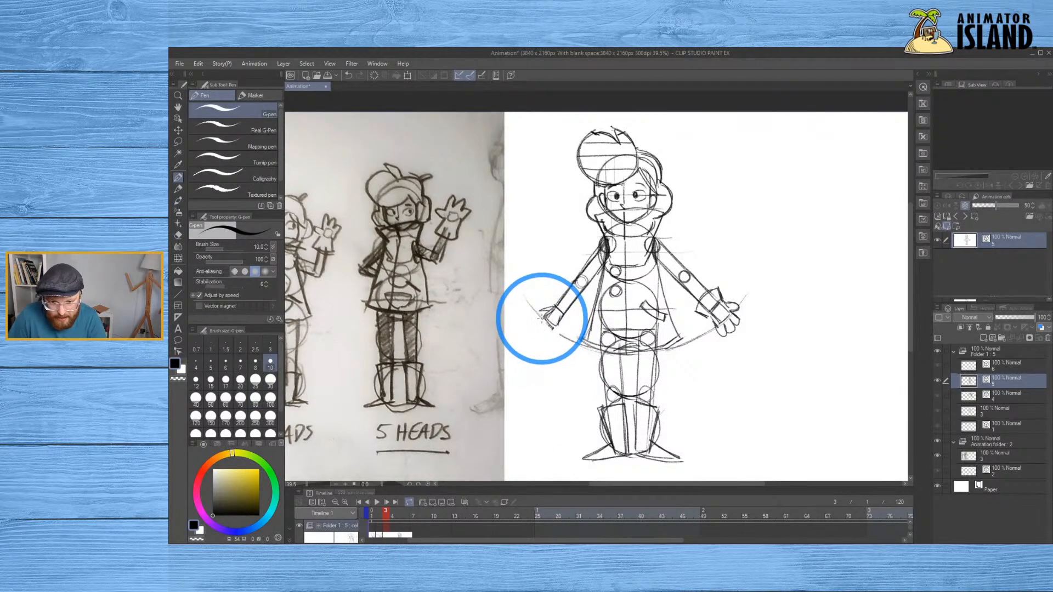
pyautogui.moveTo(548, 317); pyautogui.dragTo(539, 327)
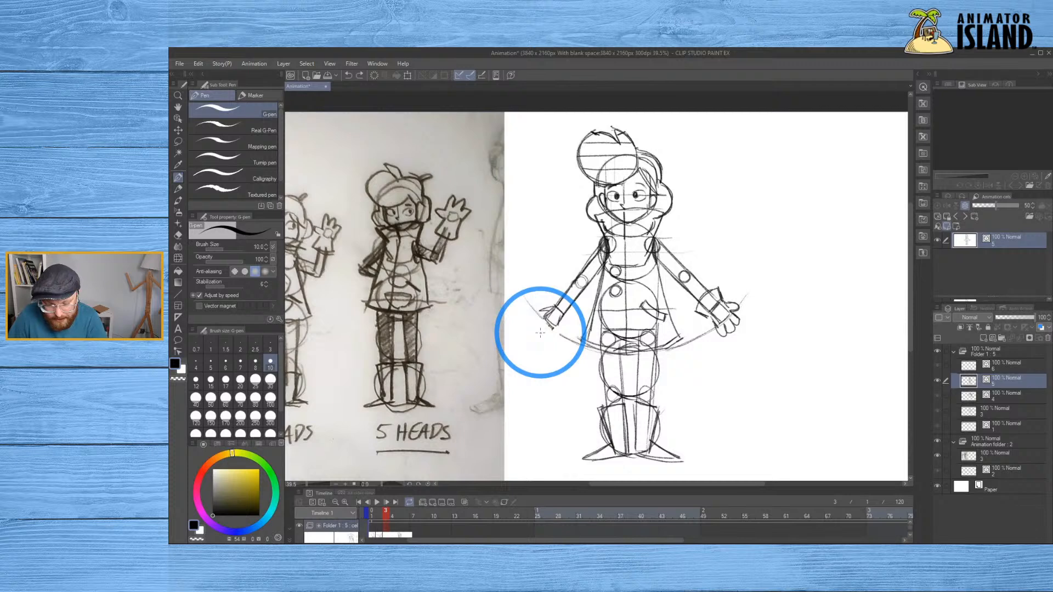
pyautogui.press('p')
pyautogui.hotkey('ctrl', 'z')
pyautogui.moveTo(543, 323); pyautogui.dragTo(550, 339)
# Add a small round patch on the right-hand glove, and undo the extra stroke at its fingertips
pyautogui.moveTo(719, 306)
pyautogui.mouseDown()
pyautogui.moveTo(721, 319)
pyautogui.moveTo(723, 305)
pyautogui.mouseUp()
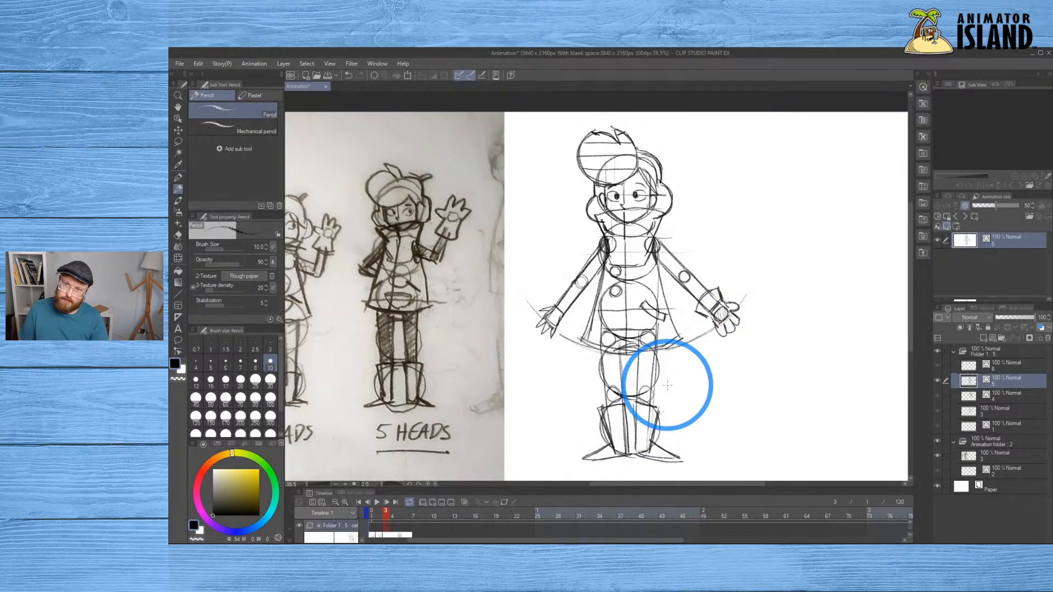
pyautogui.moveTo(727, 335)
pyautogui.mouseDown()
pyautogui.moveTo(726, 322)
pyautogui.moveTo(728, 333)
pyautogui.moveTo(736, 325)
pyautogui.mouseUp()
pyautogui.hotkey('ctrl', 'z')
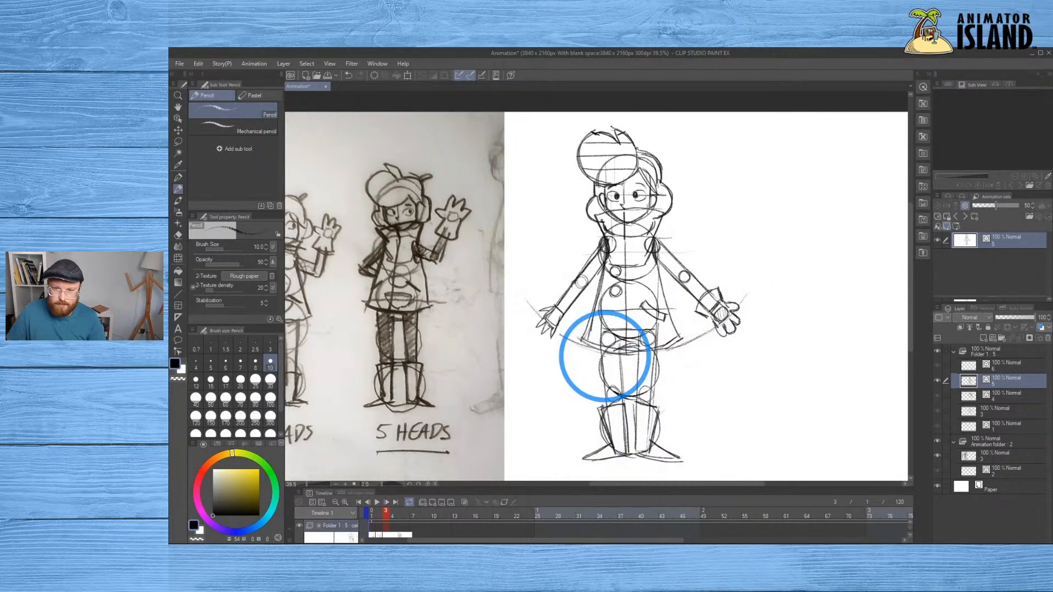
# Shade both legs with diagonal hatching between the coat hem and the boot tops
pyautogui.moveTo(602, 353)
pyautogui.mouseDown()
pyautogui.moveTo(619, 346)
pyautogui.moveTo(609, 351)
pyautogui.moveTo(621, 356)
pyautogui.mouseUp()
pyautogui.moveTo(622, 358)
pyautogui.mouseDown()
pyautogui.moveTo(608, 382)
pyautogui.moveTo(620, 374)
pyautogui.mouseUp()
pyautogui.moveTo(607, 400); pyautogui.dragTo(621, 382)
pyautogui.moveTo(610, 404)
pyautogui.mouseDown()
pyautogui.moveTo(619, 388)
pyautogui.moveTo(622, 397)
pyautogui.mouseUp()
pyautogui.moveTo(643, 357)
pyautogui.mouseDown()
pyautogui.moveTo(640, 387)
pyautogui.moveTo(653, 392)
pyautogui.moveTo(639, 399)
pyautogui.mouseUp()
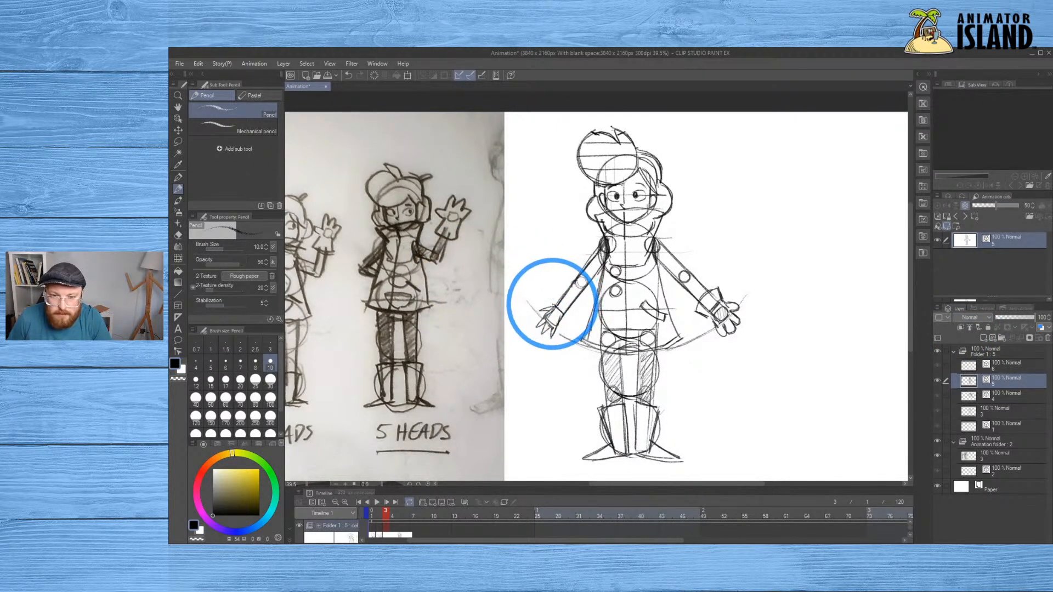
pyautogui.moveTo(555, 305)
pyautogui.mouseDown()
pyautogui.moveTo(568, 315)
pyautogui.moveTo(748, 299)
pyautogui.moveTo(558, 318)
pyautogui.moveTo(588, 295)
pyautogui.mouseUp()
pyautogui.hotkey('ctrl', 'z')
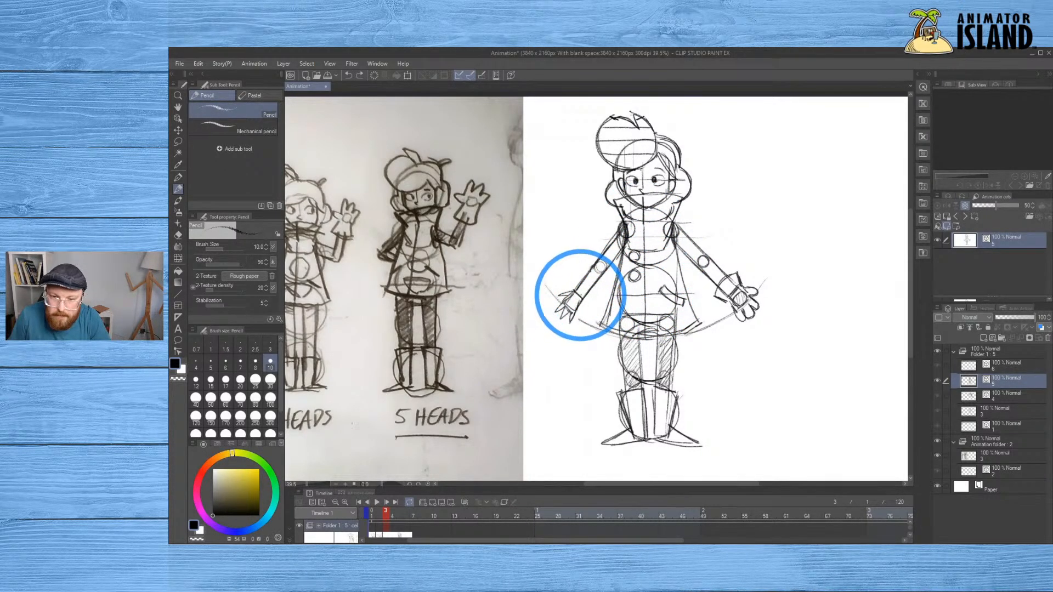
pyautogui.click(580, 291)
pyautogui.moveTo(581, 293); pyautogui.dragTo(581, 297)
pyautogui.hotkey('ctrl', 'z')
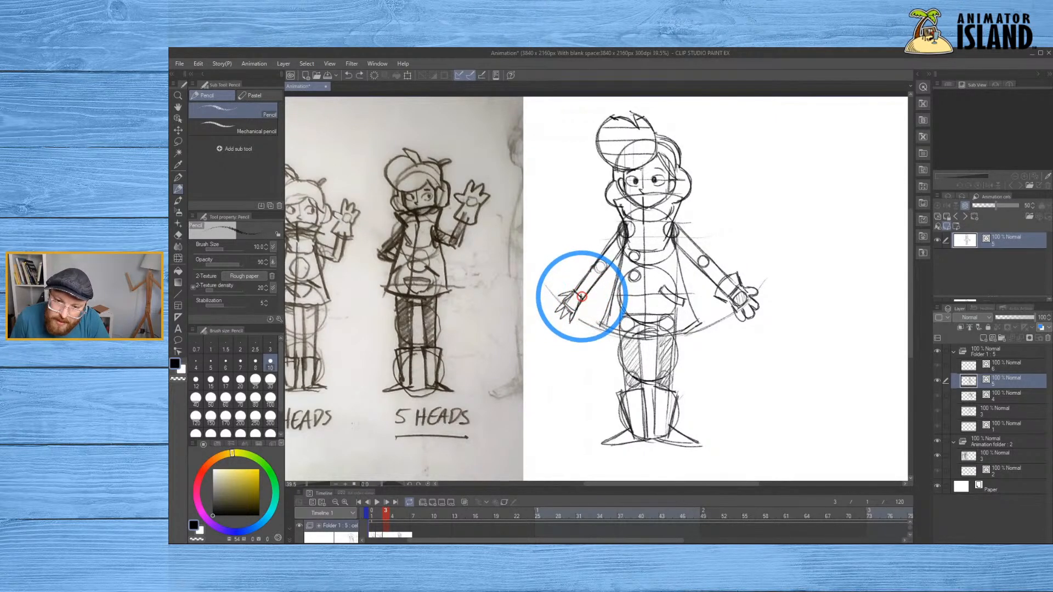
pyautogui.moveTo(573, 292); pyautogui.dragTo(586, 297)
pyautogui.hotkey('ctrl', 'z')
# Refine the wrist and small cuff of the left-hand arm, alternating between the Pencil and the Hard eraser
pyautogui.moveTo(579, 289); pyautogui.dragTo(582, 289)
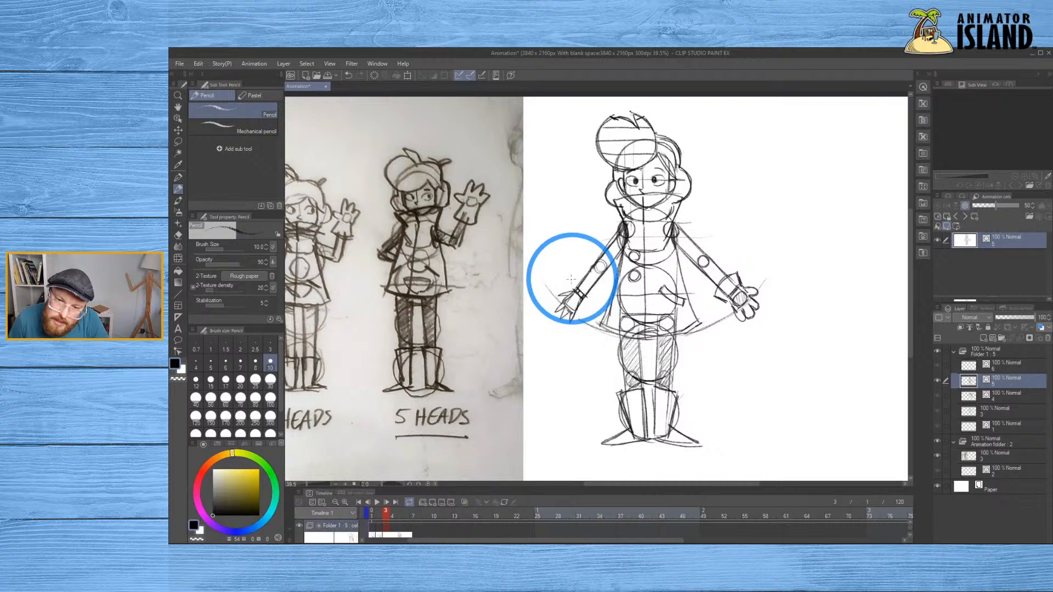
pyautogui.press('e')
pyautogui.moveTo(572, 284); pyautogui.dragTo(573, 285)
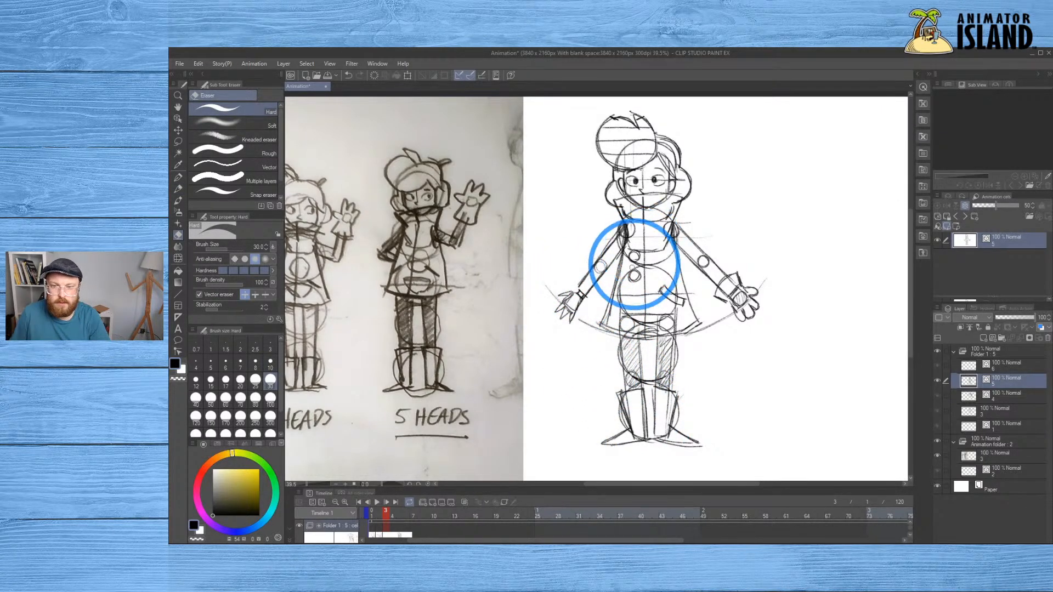
pyautogui.press('b')
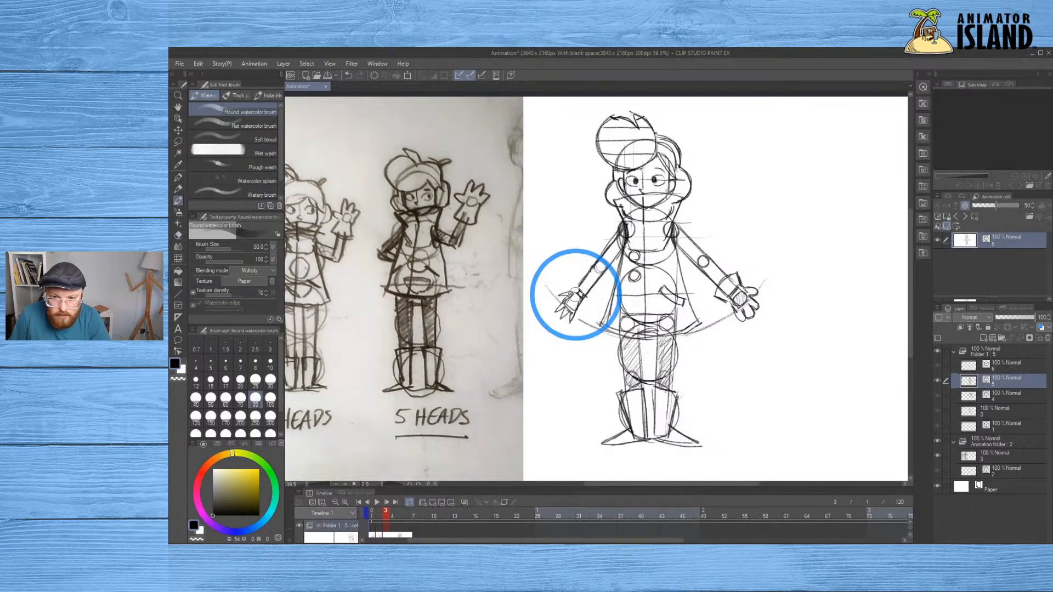
pyautogui.press('p')
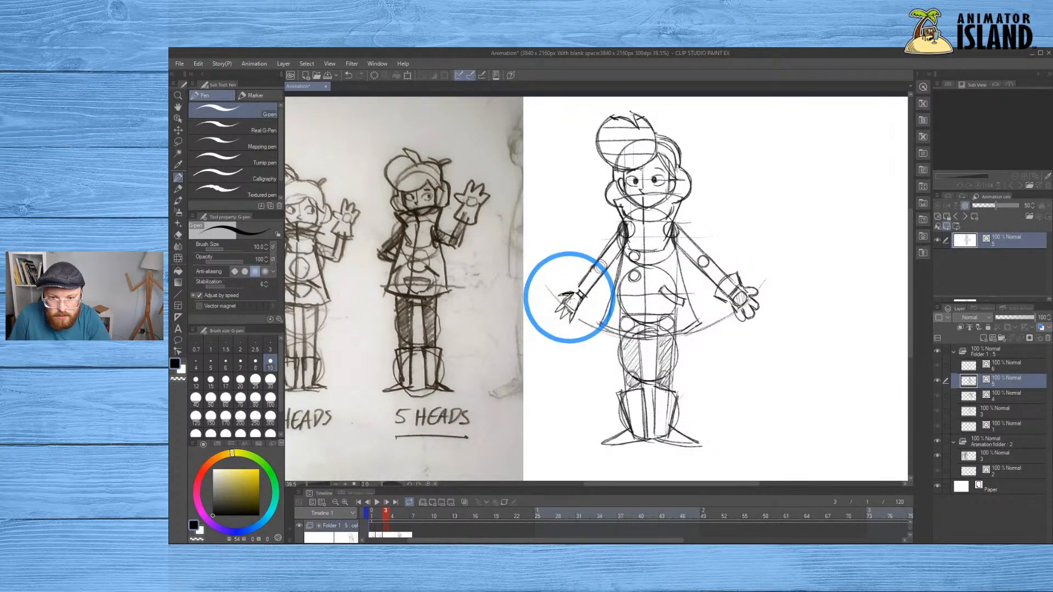
pyautogui.press('p')
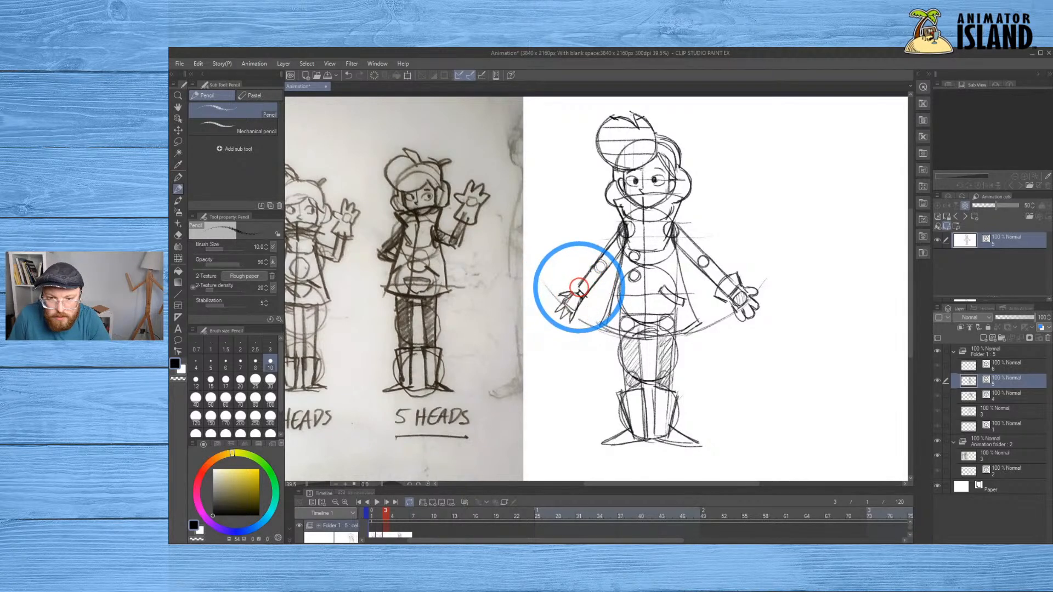
pyautogui.moveTo(588, 297); pyautogui.dragTo(590, 290)
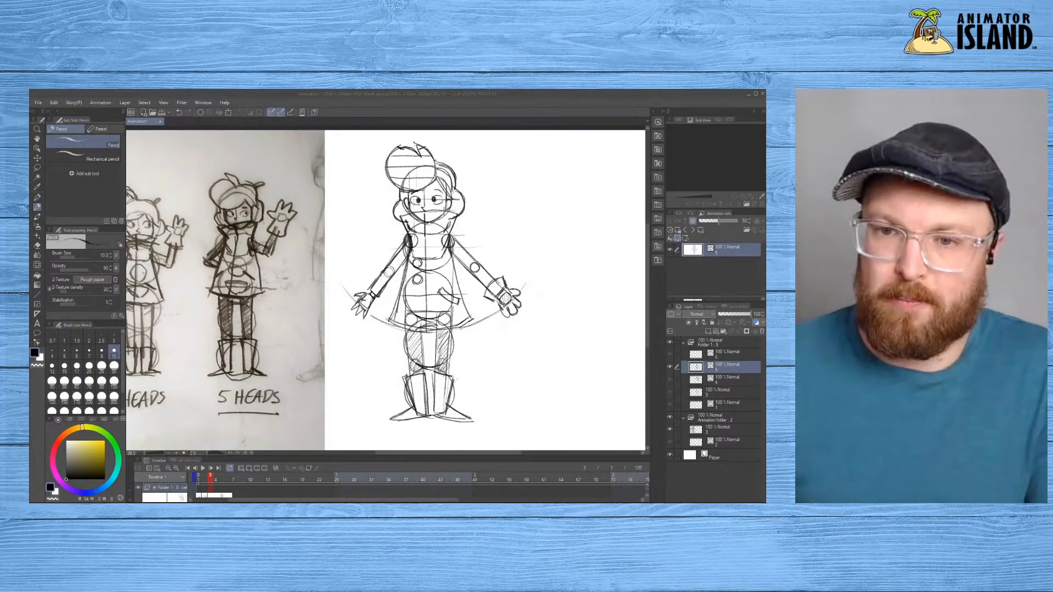
# Add horizontal bands across the coat's belly and a rounded line around its lower button
pyautogui.click(425, 225)
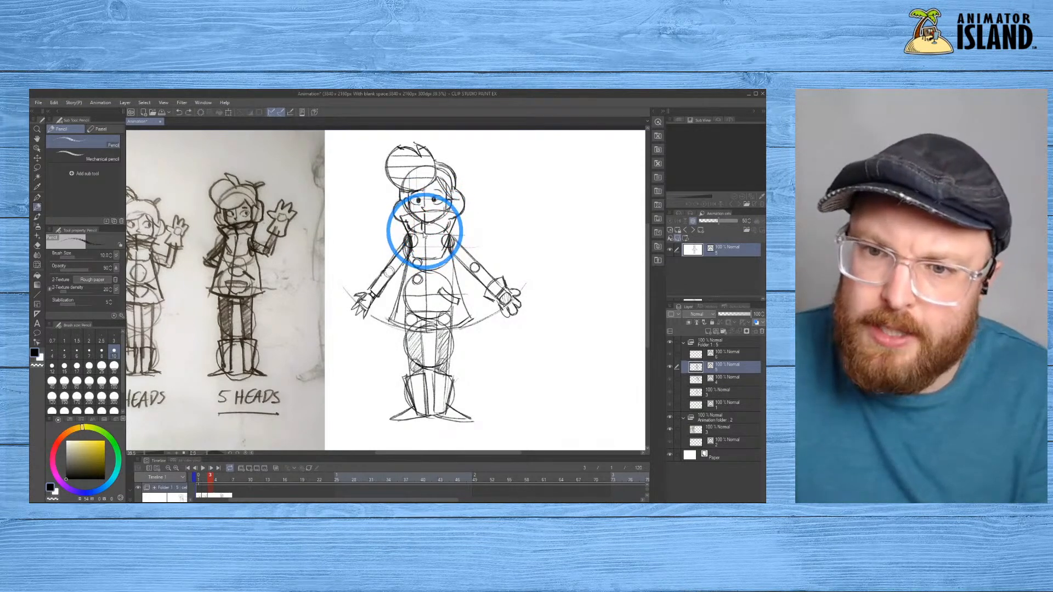
pyautogui.click(421, 227)
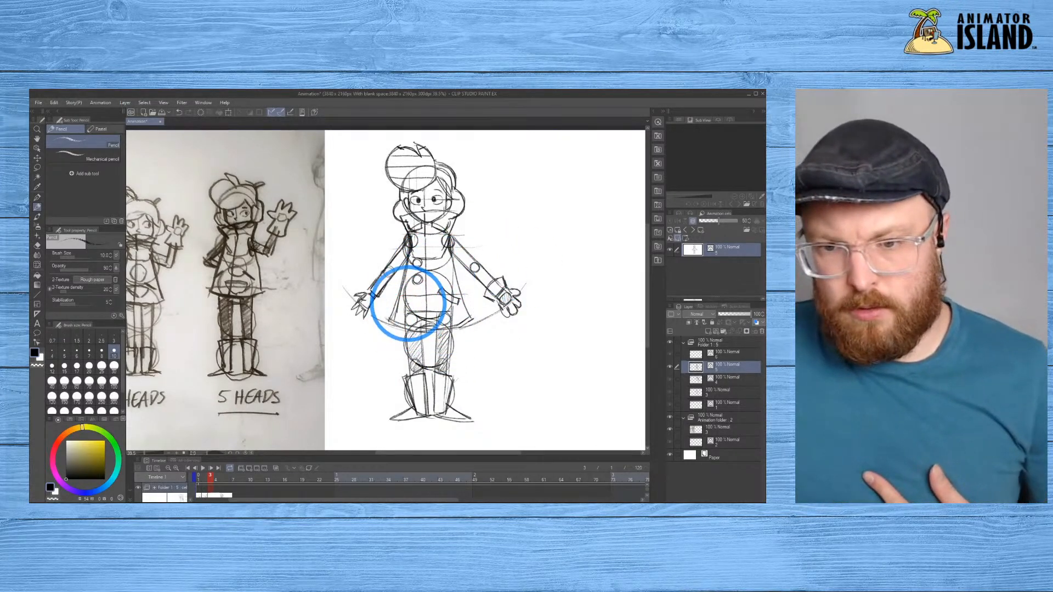
pyautogui.moveTo(406, 302)
pyautogui.mouseDown()
pyautogui.moveTo(453, 306)
pyautogui.moveTo(449, 319)
pyautogui.moveTo(405, 304)
pyautogui.moveTo(407, 325)
pyautogui.moveTo(404, 304)
pyautogui.moveTo(403, 317)
pyautogui.moveTo(453, 306)
pyautogui.mouseUp()
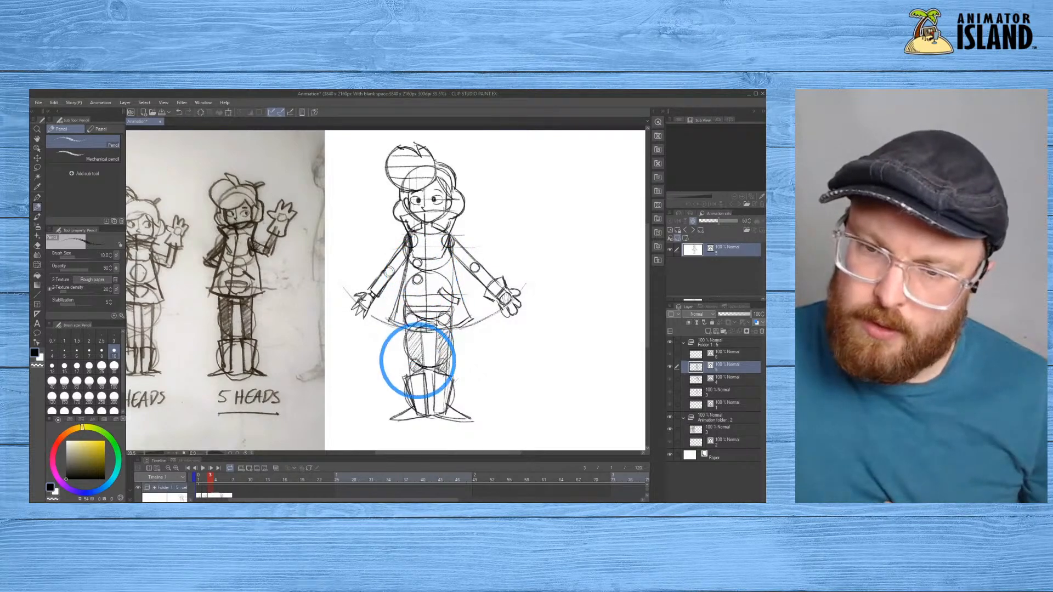
pyautogui.moveTo(420, 275)
pyautogui.mouseDown()
pyautogui.moveTo(433, 274)
pyautogui.moveTo(416, 277)
pyautogui.mouseUp()
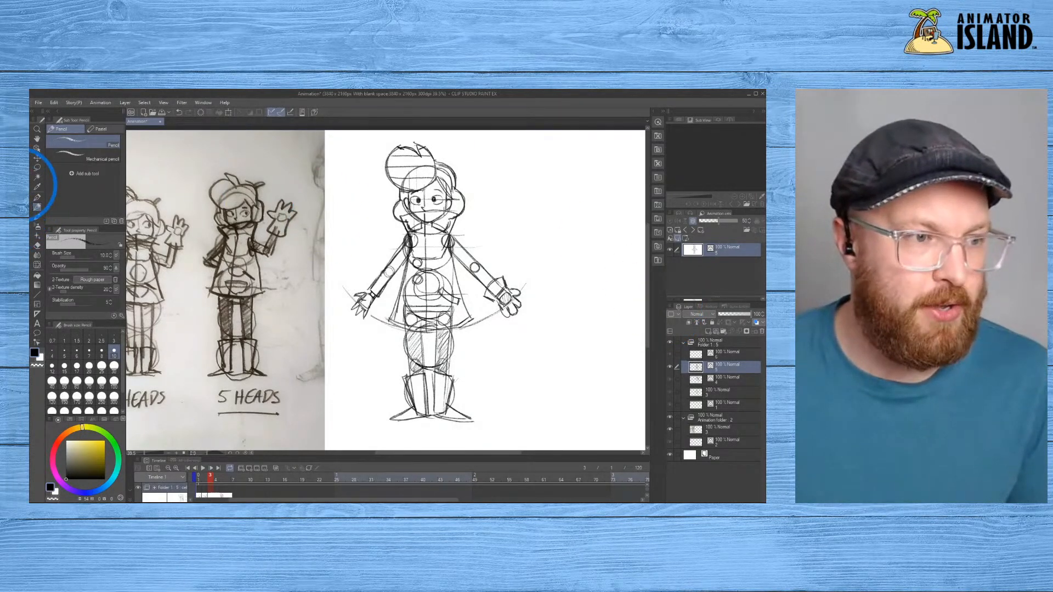
pyautogui.click(19, 183)
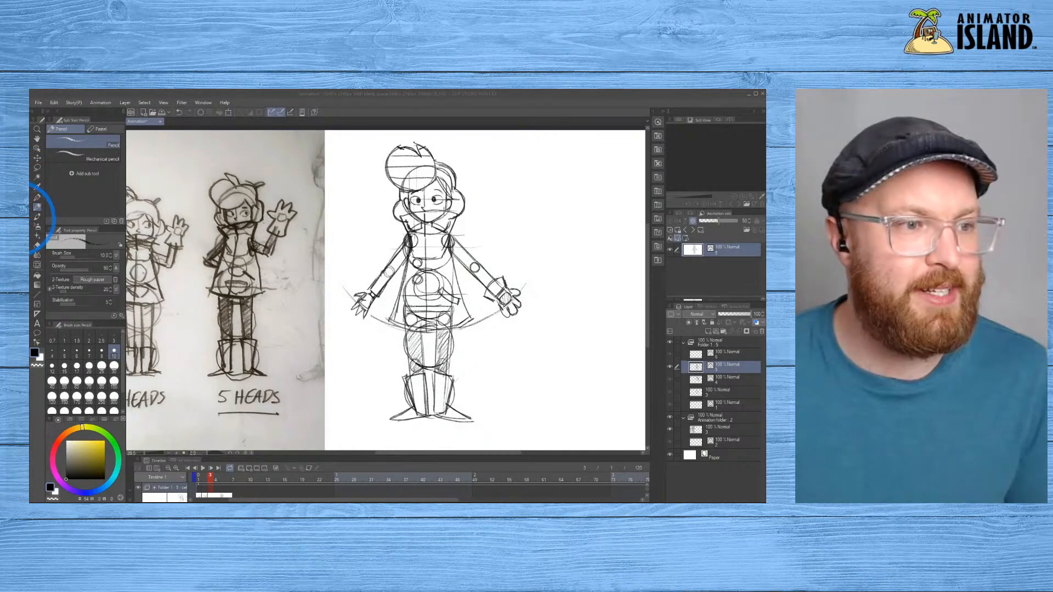
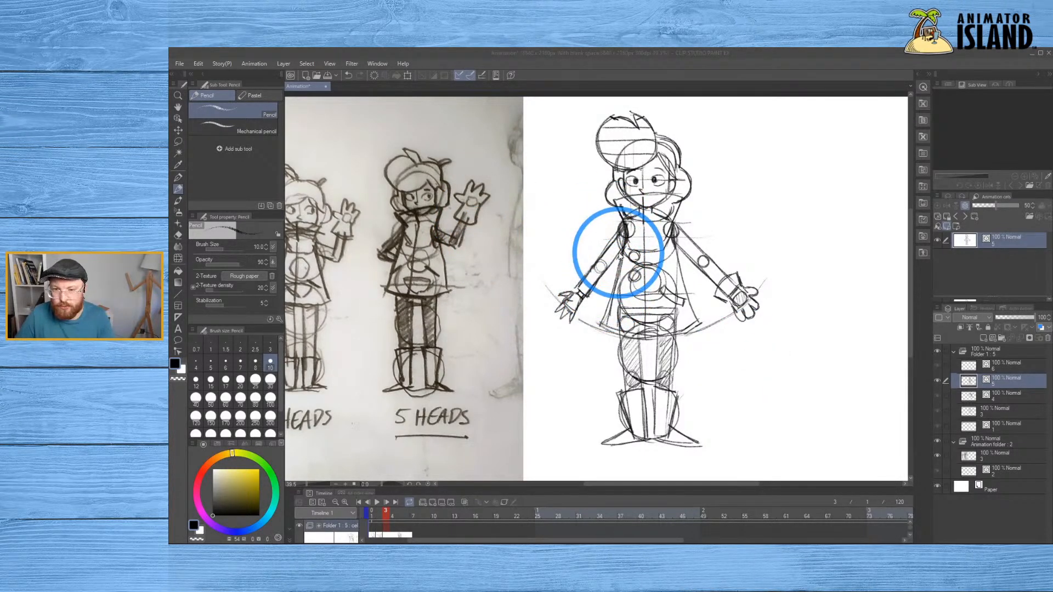
# Try to draw new coat sides down from the armpits and erase the old left-hand side line
pyautogui.moveTo(629, 235)
pyautogui.mouseDown()
pyautogui.moveTo(591, 319)
pyautogui.moveTo(625, 233)
pyautogui.moveTo(617, 263)
pyautogui.mouseUp()
pyautogui.hotkey('ctrl', 'z')
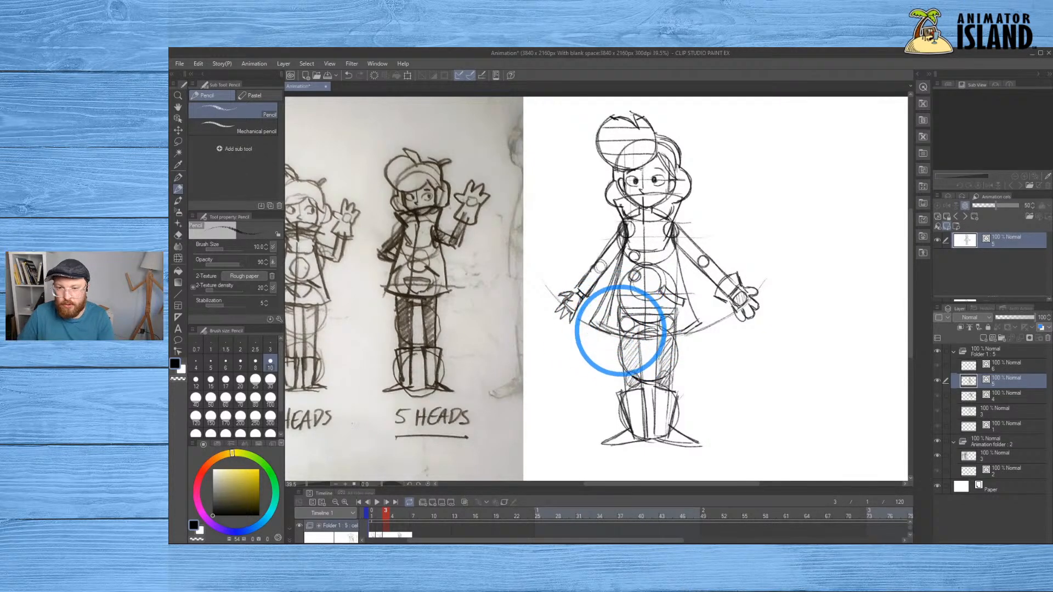
pyautogui.moveTo(675, 245); pyautogui.dragTo(695, 311)
pyautogui.hotkey('ctrl', 'z')
pyautogui.press('e')
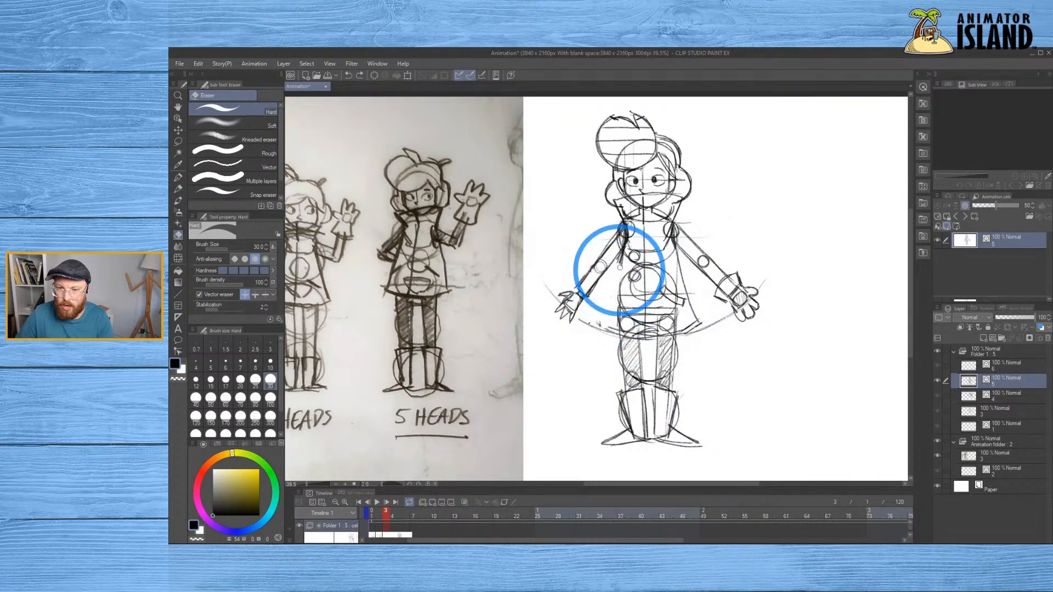
pyautogui.press('b')
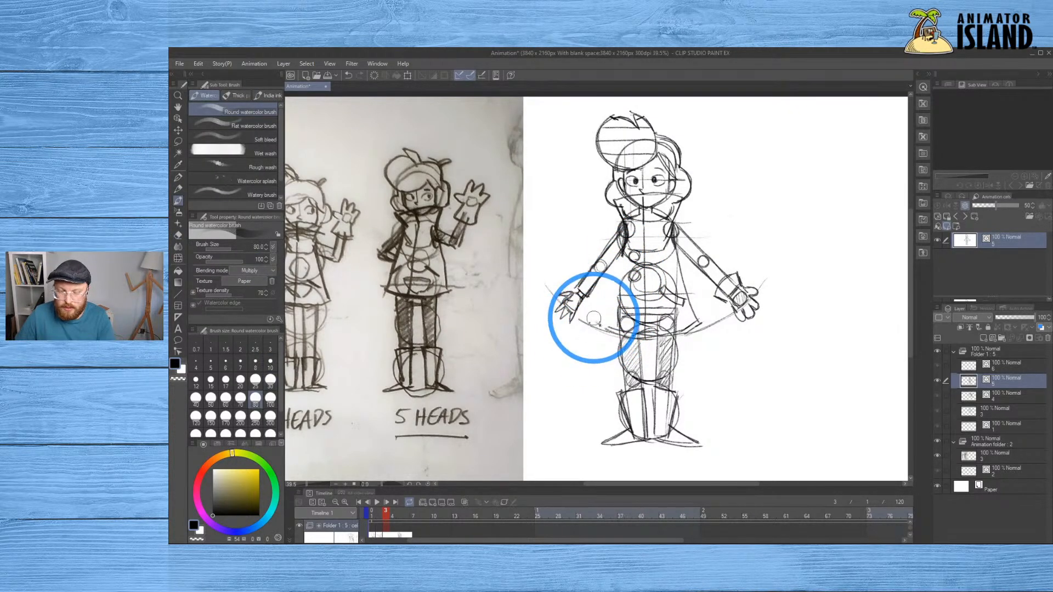
pyautogui.press('b')
pyautogui.press('p')
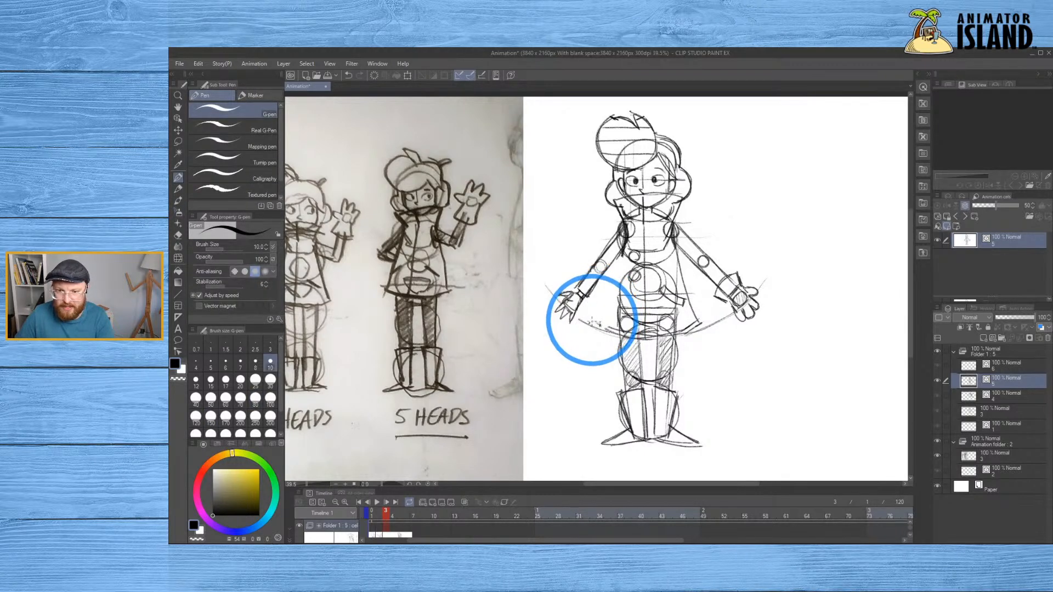
pyautogui.hotkey('ctrl', 'z')
pyautogui.press('p')
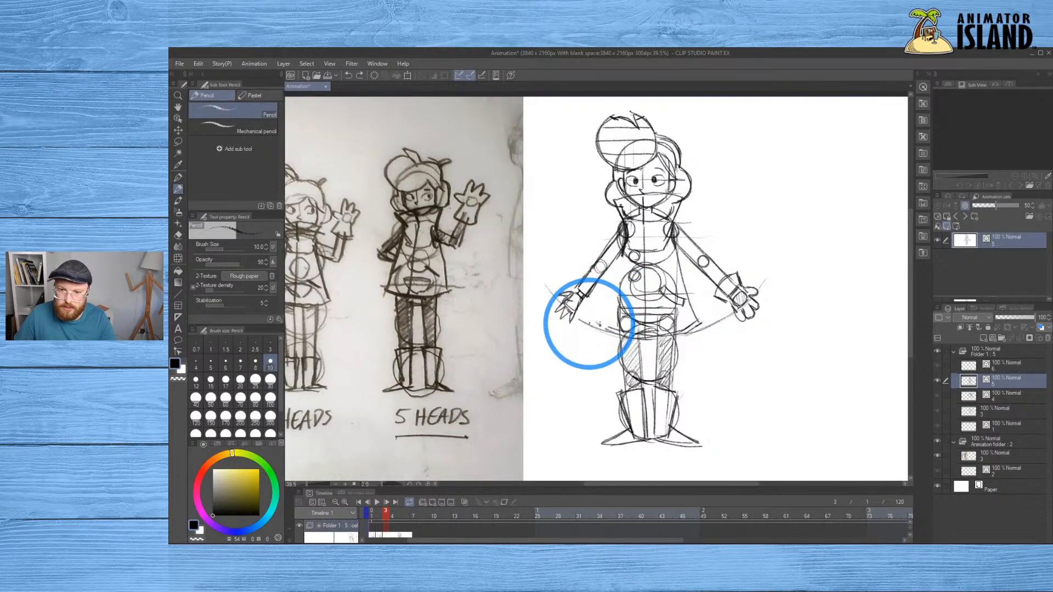
pyautogui.hotkey('ctrl', 'z')
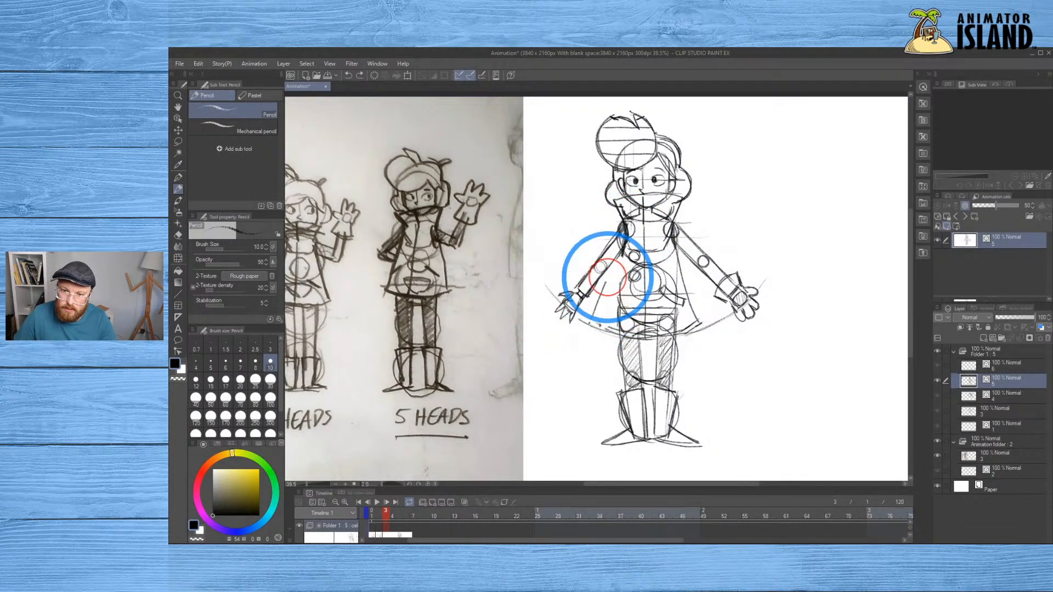
# Try a wider flared coat, drawing both sides from the armpits outward and a curved hem joining them
pyautogui.moveTo(624, 233); pyautogui.dragTo(588, 328)
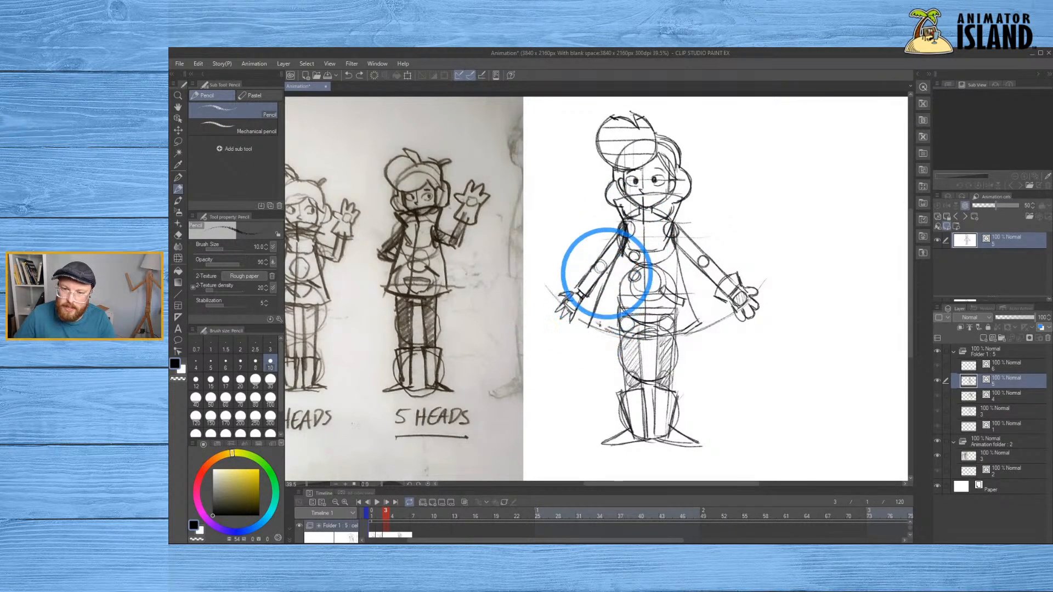
pyautogui.moveTo(669, 231); pyautogui.dragTo(705, 306)
pyautogui.hotkey('ctrl', 'z')
pyautogui.moveTo(669, 233); pyautogui.dragTo(713, 325)
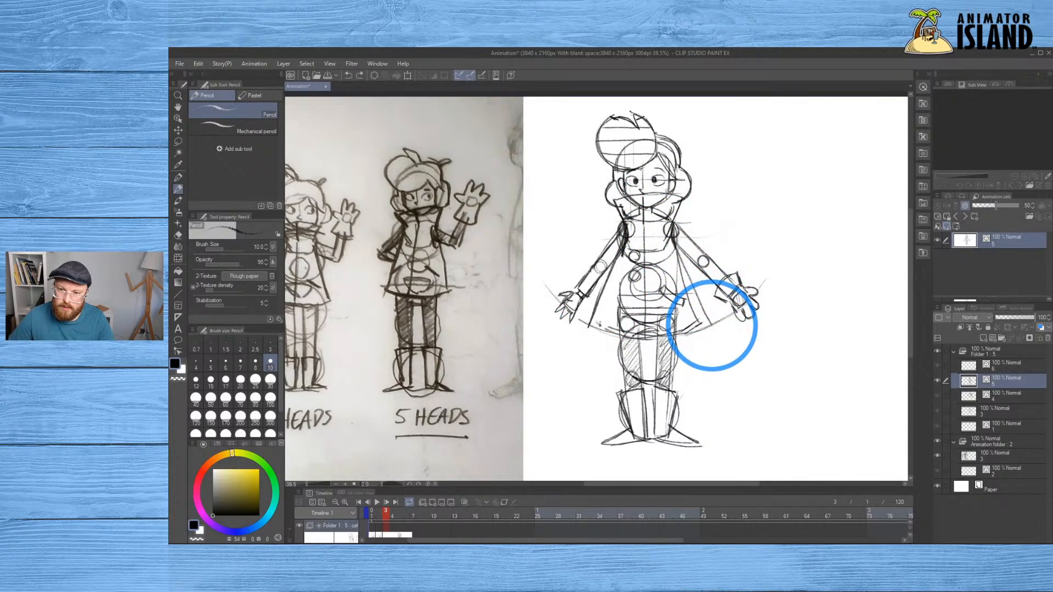
pyautogui.moveTo(594, 327)
pyautogui.mouseDown()
pyautogui.moveTo(636, 339)
pyautogui.moveTo(713, 324)
pyautogui.mouseUp()
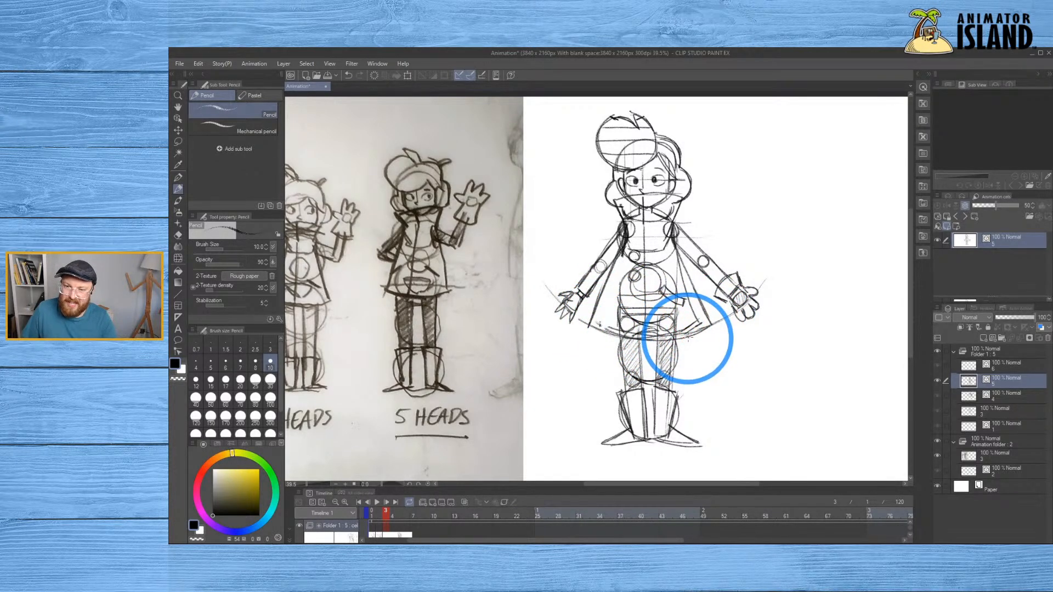
# Redraw the narrower coat's side lines with the Pencil down to the hem corners
pyautogui.press('e')
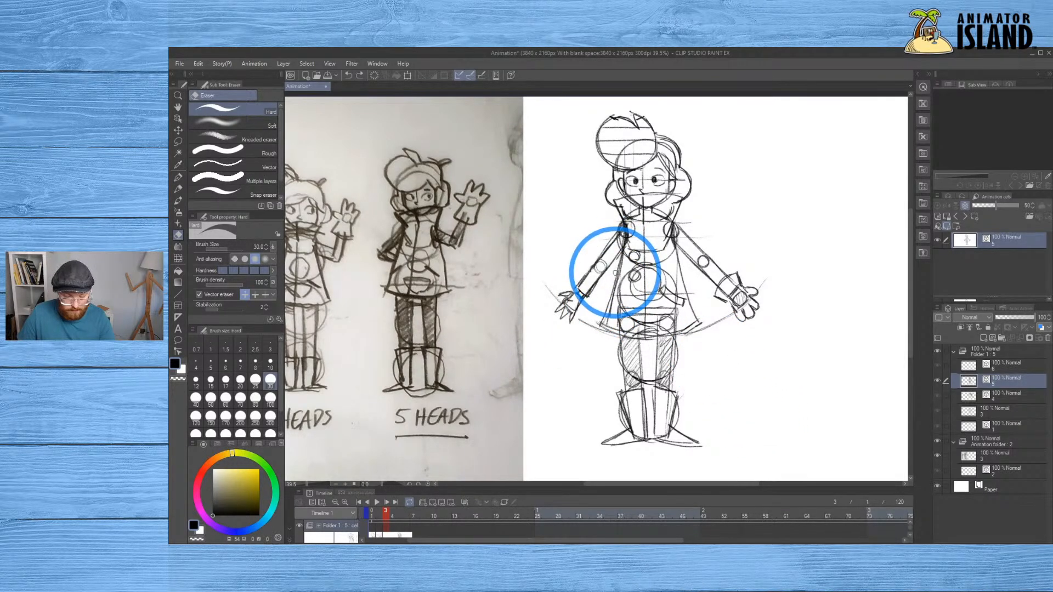
pyautogui.press('p')
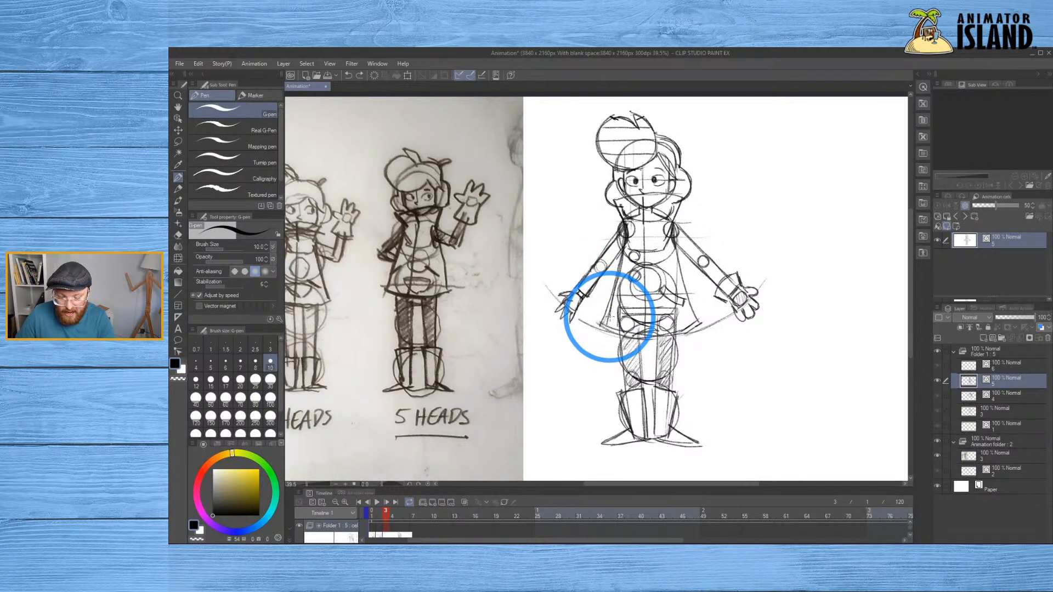
pyautogui.press('p')
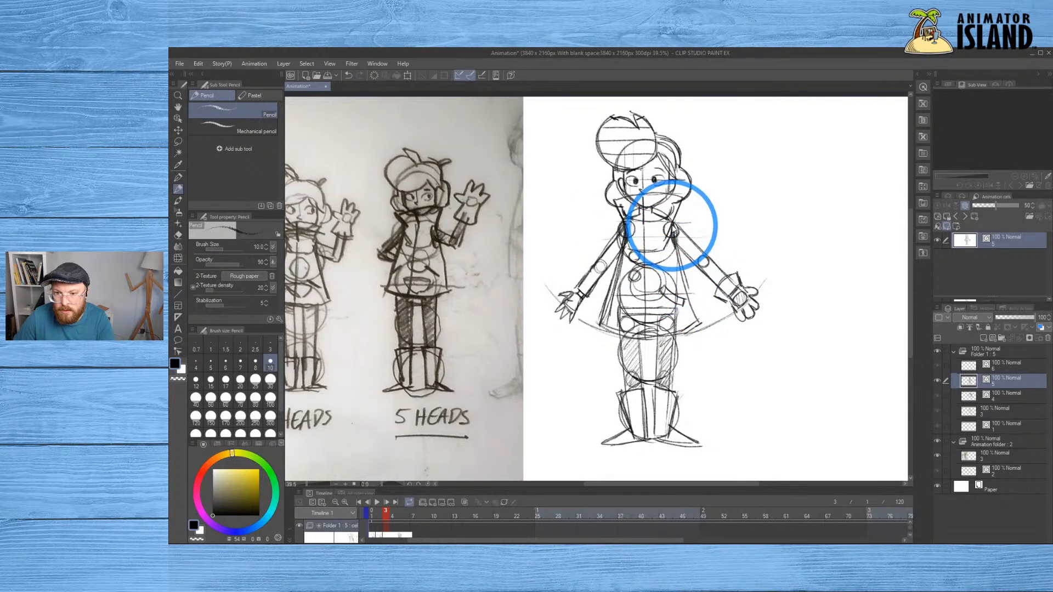
pyautogui.moveTo(704, 320)
pyautogui.mouseDown()
pyautogui.moveTo(678, 251)
pyautogui.moveTo(701, 321)
pyautogui.moveTo(684, 333)
pyautogui.moveTo(695, 327)
pyautogui.mouseUp()
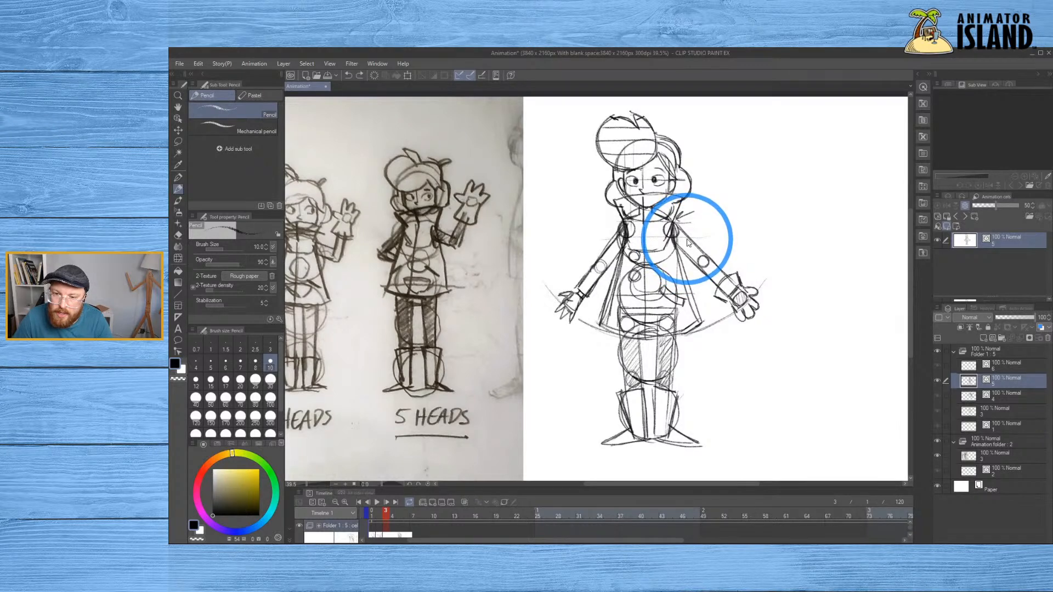
pyautogui.hotkey('ctrl', 'z')
# Add short strokes at both shoulders below the hair and touch them up with the Hard eraser
pyautogui.click(681, 210)
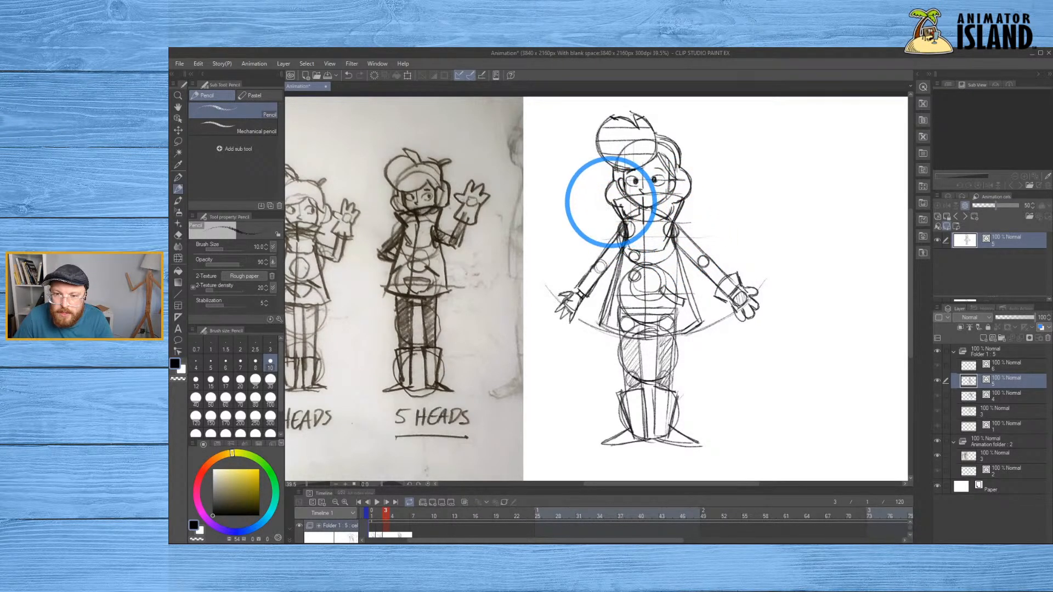
pyautogui.click(625, 226)
pyautogui.moveTo(622, 219)
pyautogui.mouseDown()
pyautogui.moveTo(609, 315)
pyautogui.moveTo(596, 322)
pyautogui.moveTo(623, 238)
pyautogui.mouseUp()
pyautogui.press('e')
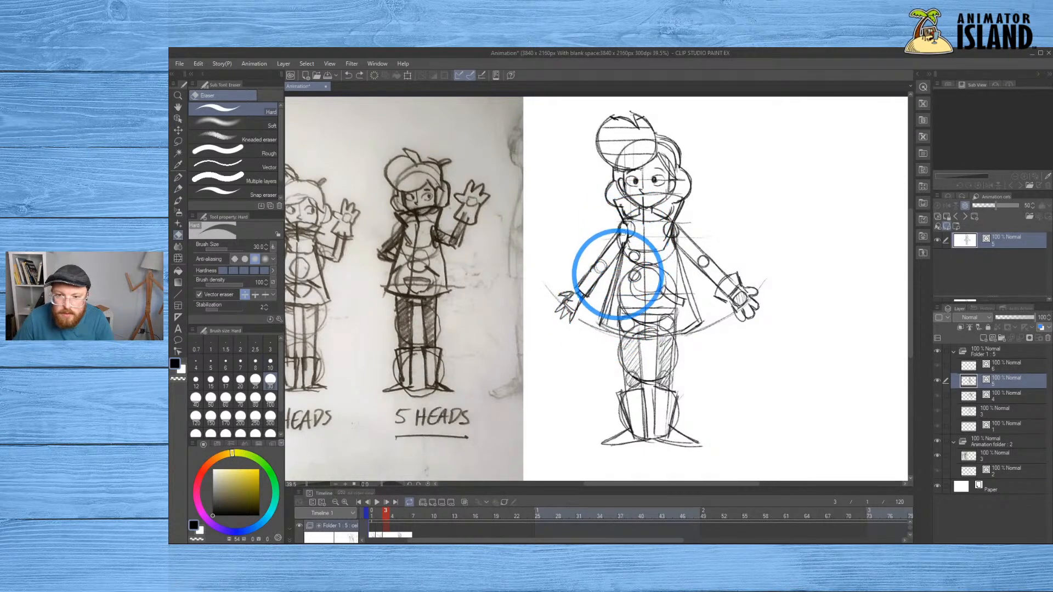
pyautogui.press('p')
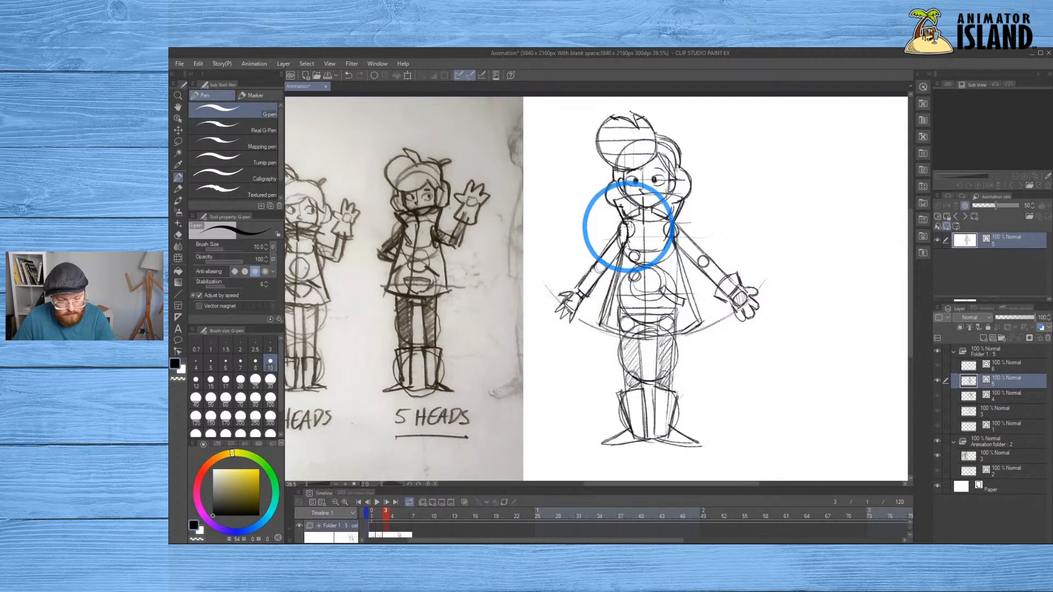
# Save the drawing as Animation.clip in Clip Studio format in the 23-05_Quick-Tip_3D-Surface folder
pyautogui.hotkey('ctrl', 's')
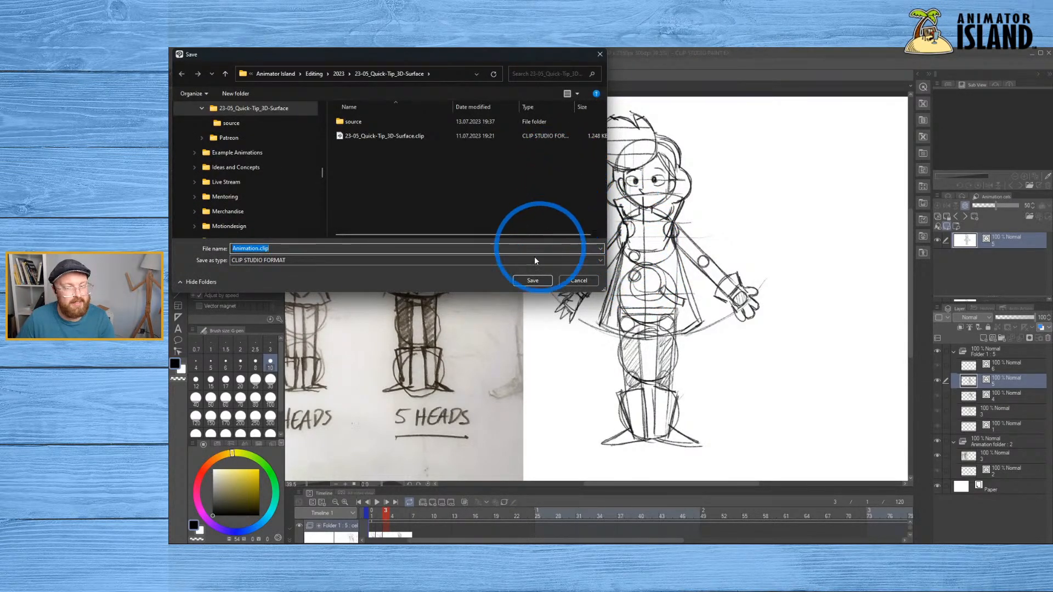
pyautogui.click(533, 281)
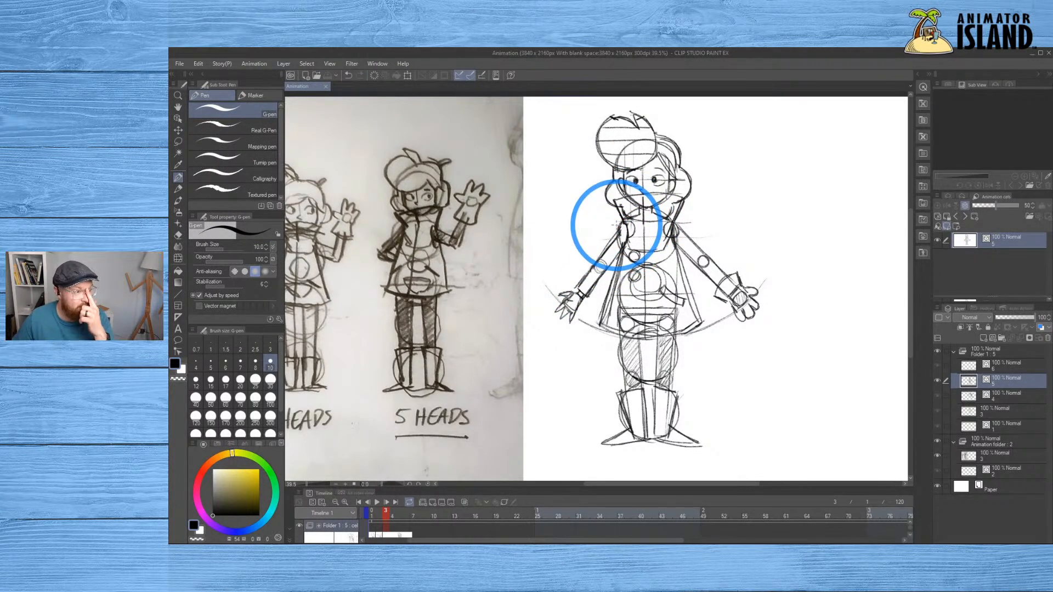
pyautogui.click(156, 120)
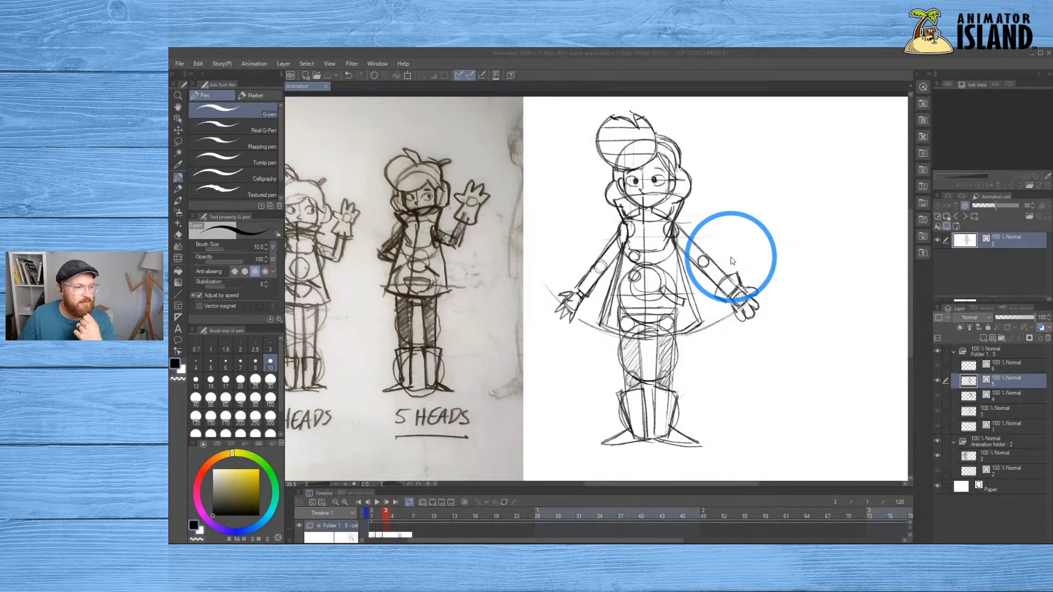
# Refine the shoulder joints and chest outline with the Pencil and Hard eraser, discarding the G-pen trial stroke
pyautogui.click(624, 228)
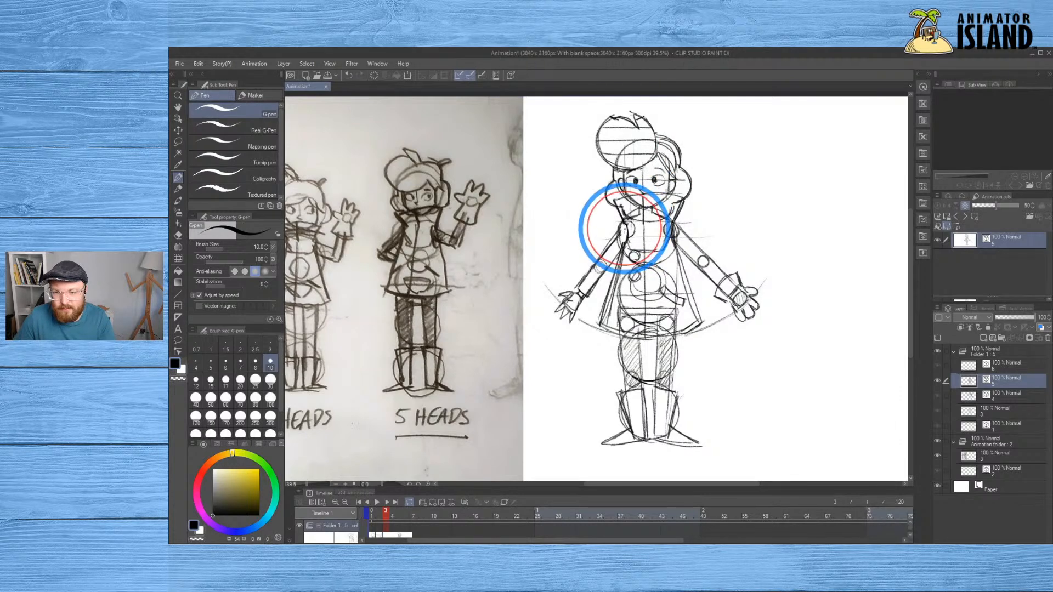
pyautogui.hotkey('ctrl', 'z')
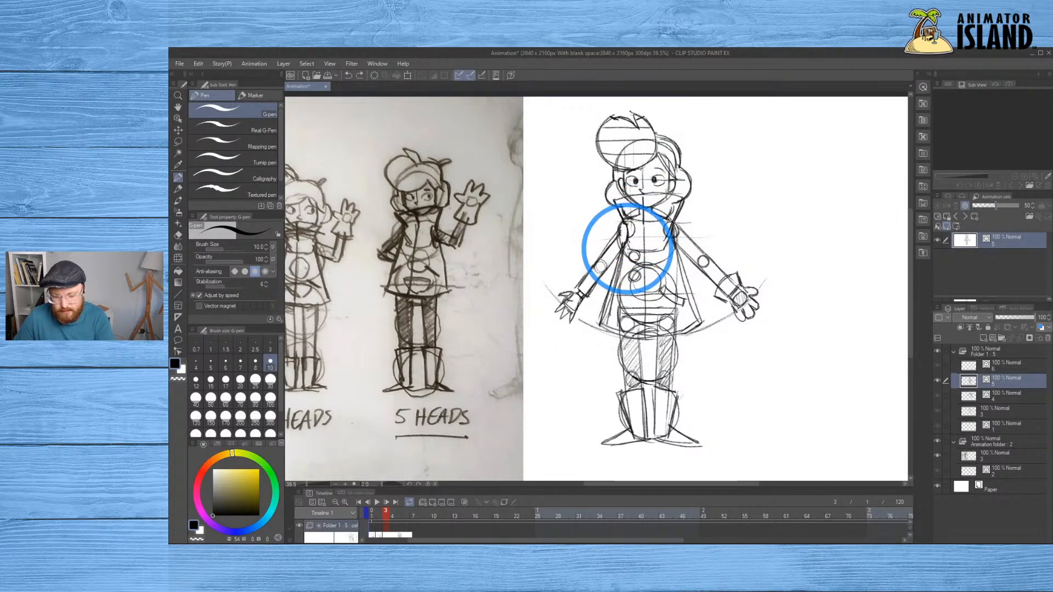
pyautogui.press('p')
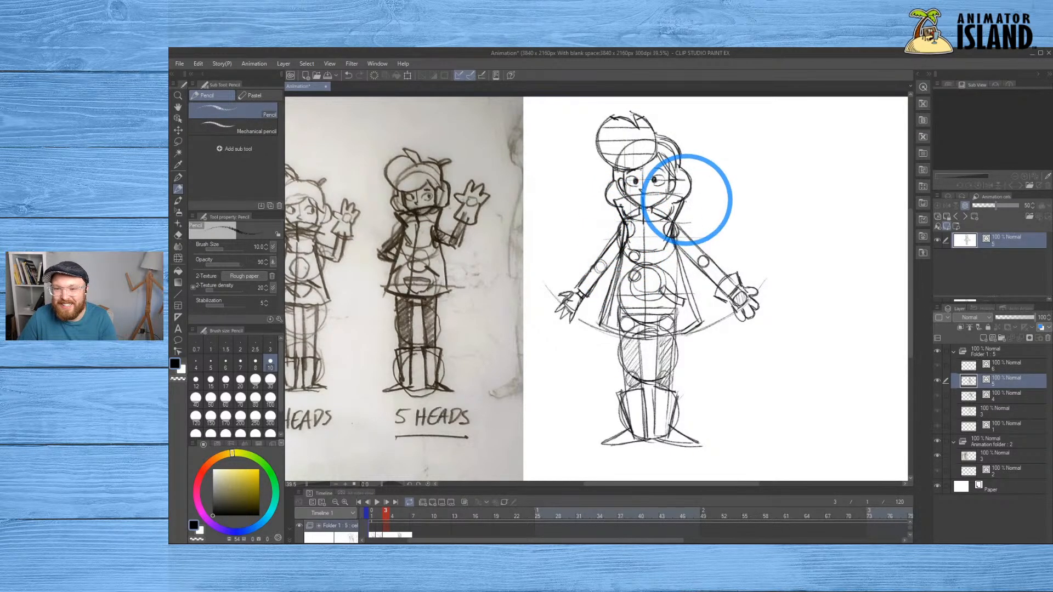
pyautogui.press('e')
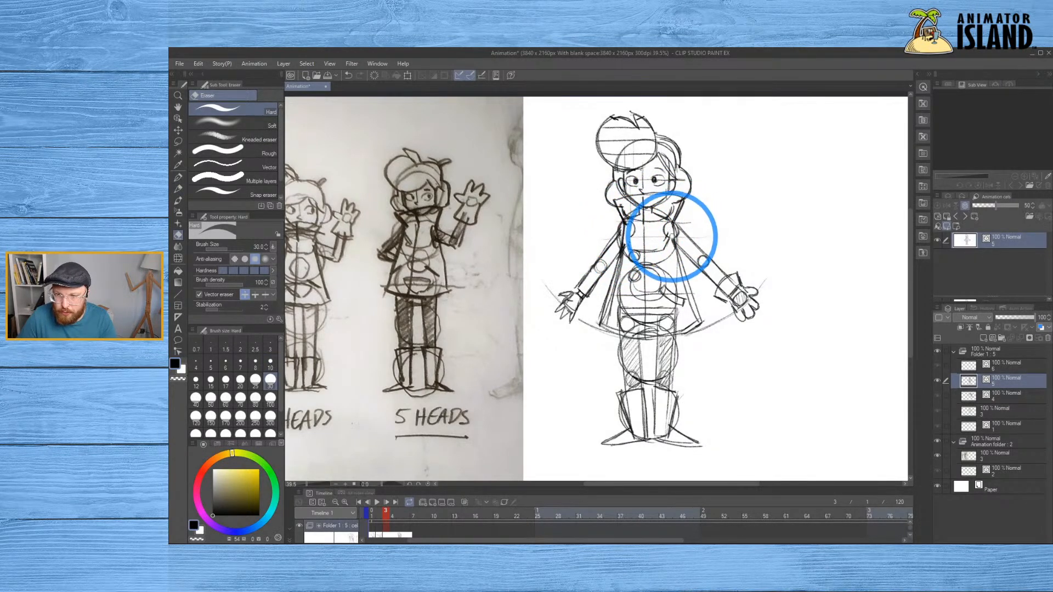
pyautogui.press('b')
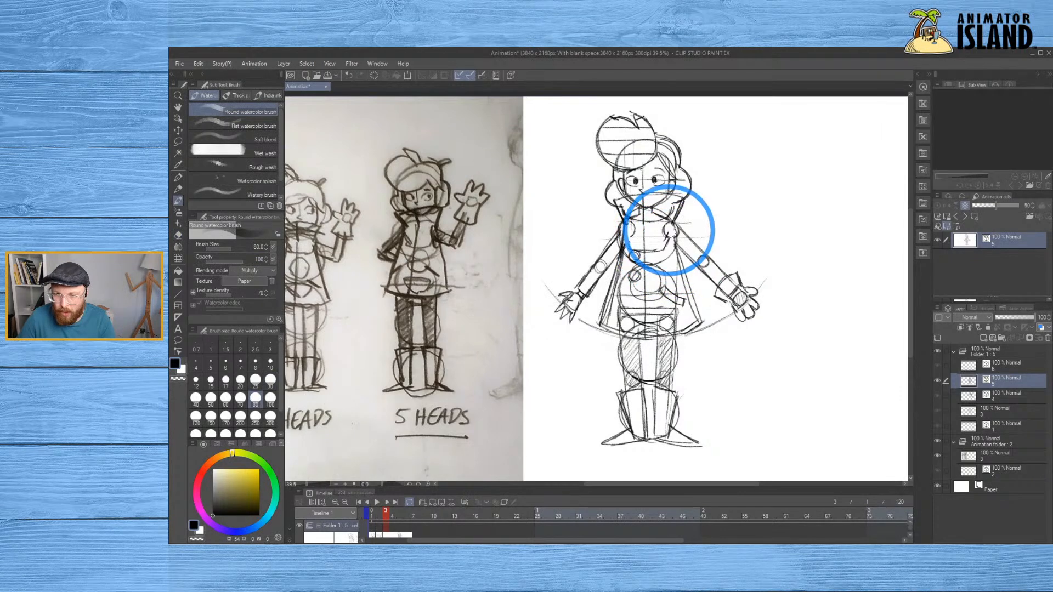
pyautogui.press('p')
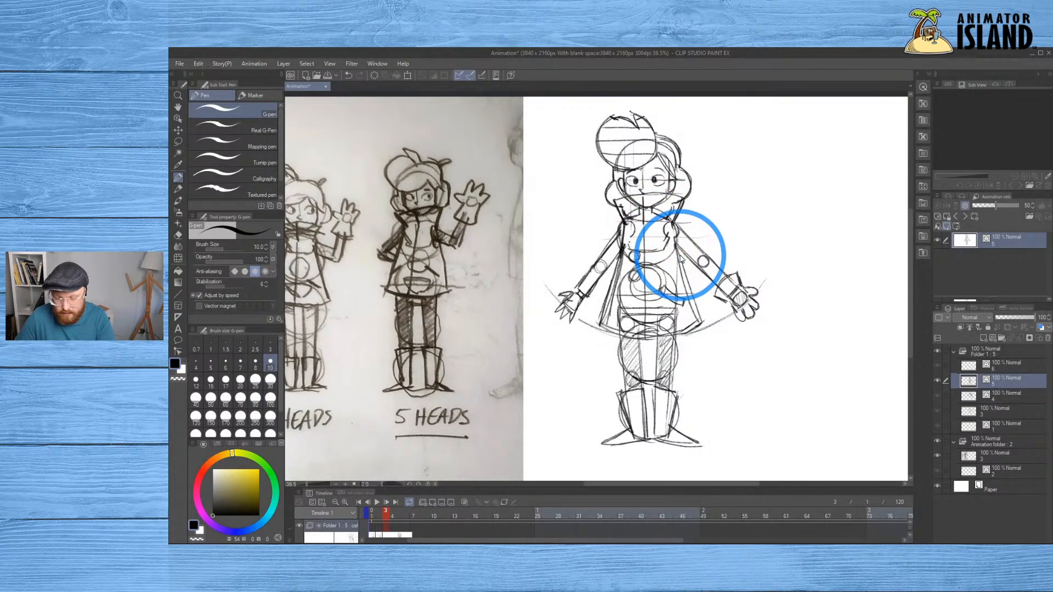
pyautogui.press('p')
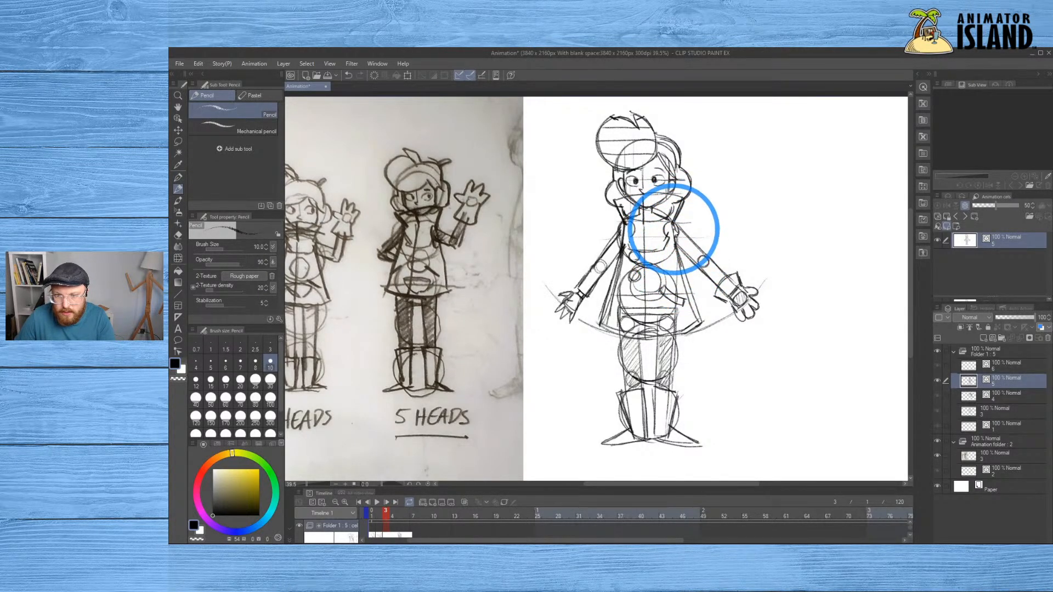
pyautogui.click(691, 283)
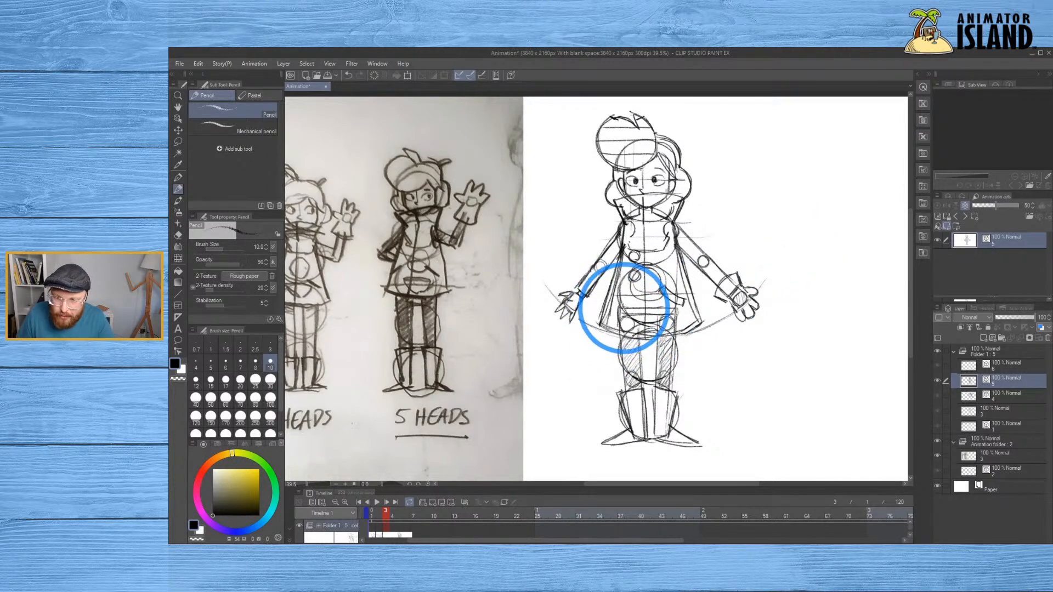
# Erase the belly bands and pelvis lines between the coat's sides with the Hard eraser
pyautogui.press('e')
pyautogui.moveTo(631, 322); pyautogui.dragTo(658, 315)
pyautogui.click(669, 314)
pyautogui.click(675, 326)
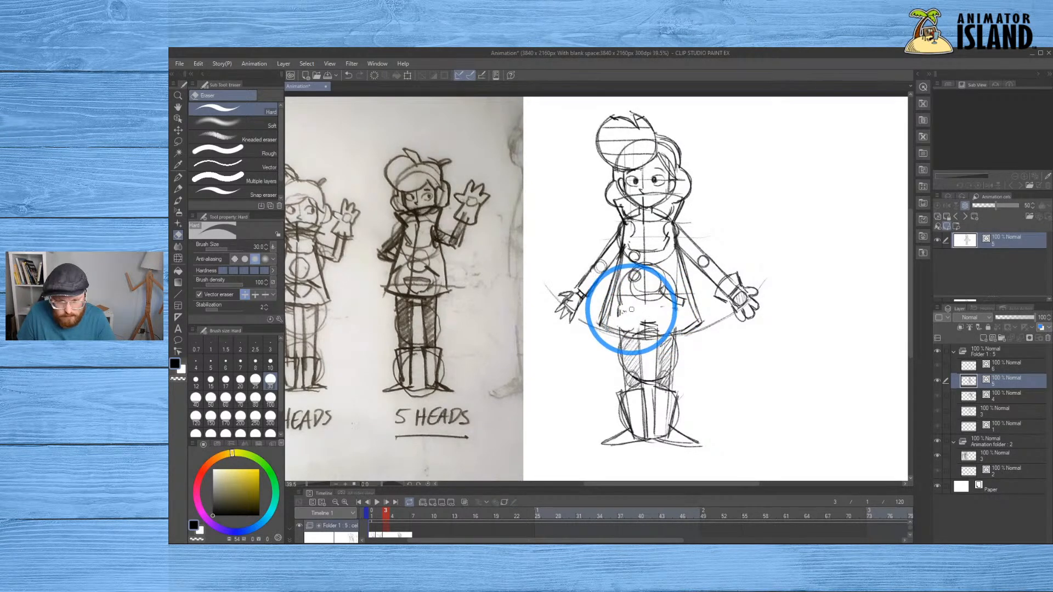
# Draw a round hip joint on each side of the pelvis with the Pencil and undo the last stray stroke
pyautogui.press('p')
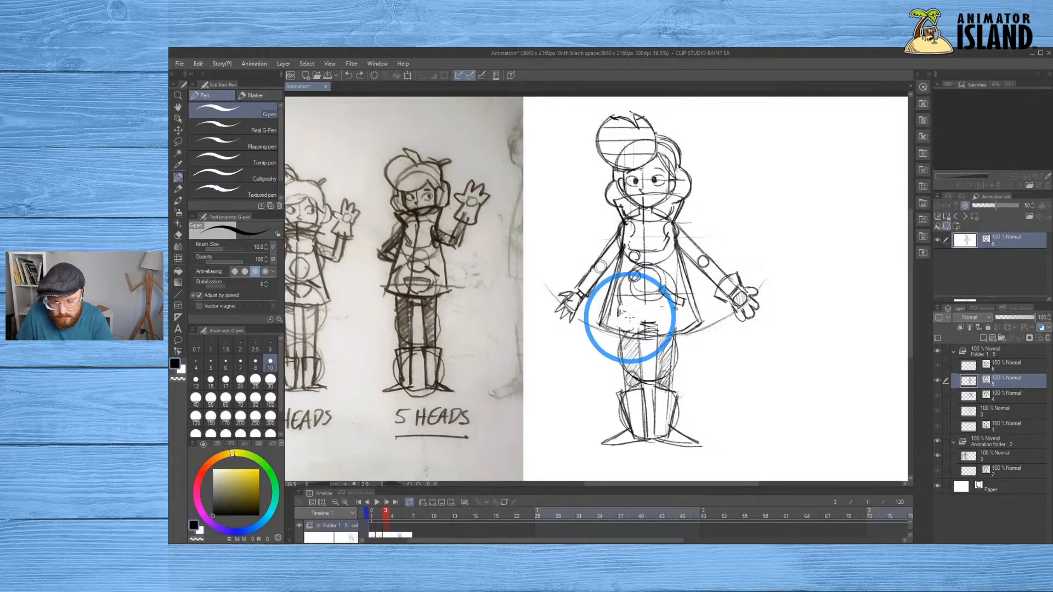
pyautogui.press('p')
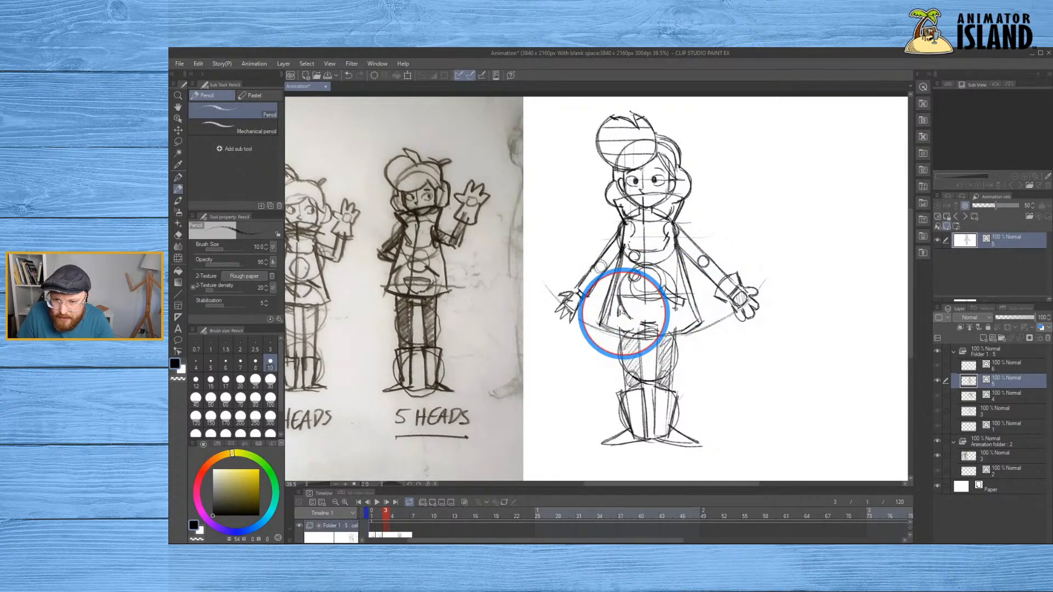
pyautogui.moveTo(632, 315)
pyautogui.mouseDown()
pyautogui.moveTo(678, 296)
pyautogui.moveTo(673, 315)
pyautogui.moveTo(618, 293)
pyautogui.moveTo(636, 318)
pyautogui.moveTo(618, 307)
pyautogui.mouseUp()
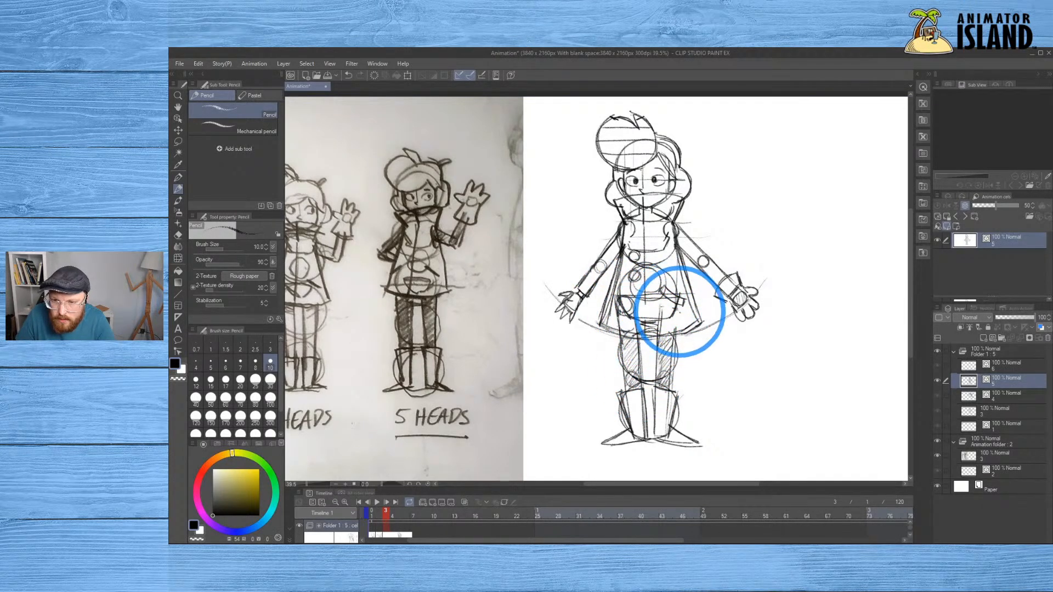
pyautogui.moveTo(675, 324)
pyautogui.mouseDown()
pyautogui.moveTo(675, 298)
pyautogui.moveTo(648, 312)
pyautogui.mouseUp()
pyautogui.hotkey('ctrl', 'z')
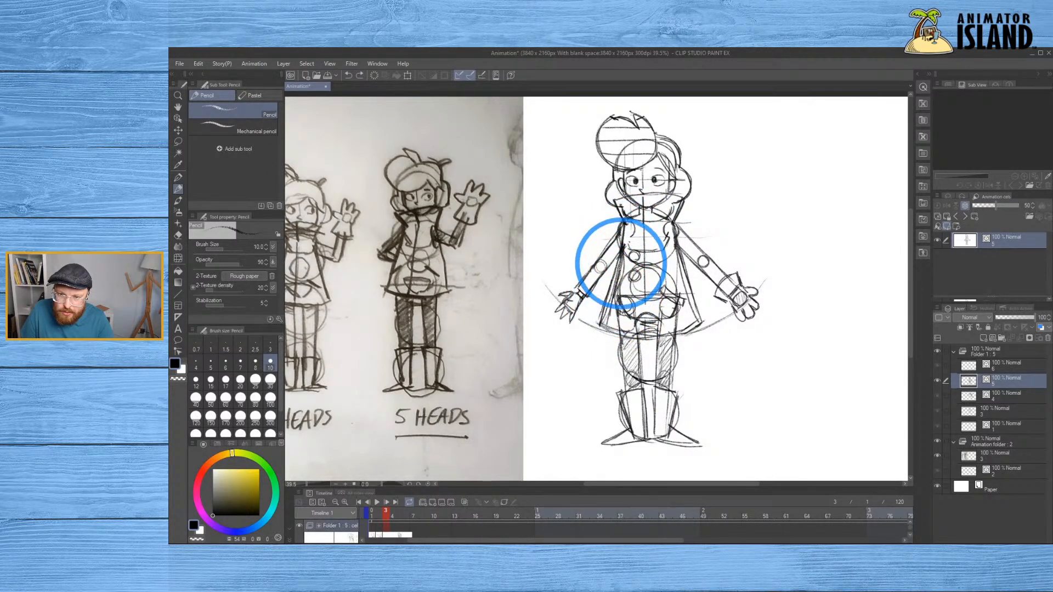
# Strengthen the torso and inner coat side lines from the armpits down to the hips with the Pencil
pyautogui.click(615, 297)
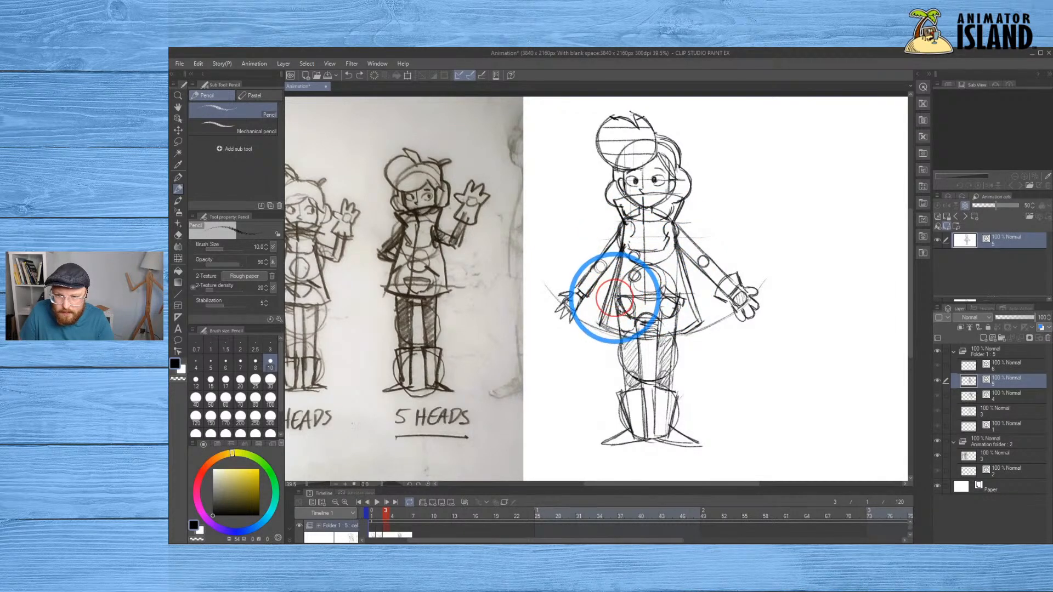
pyautogui.click(676, 259)
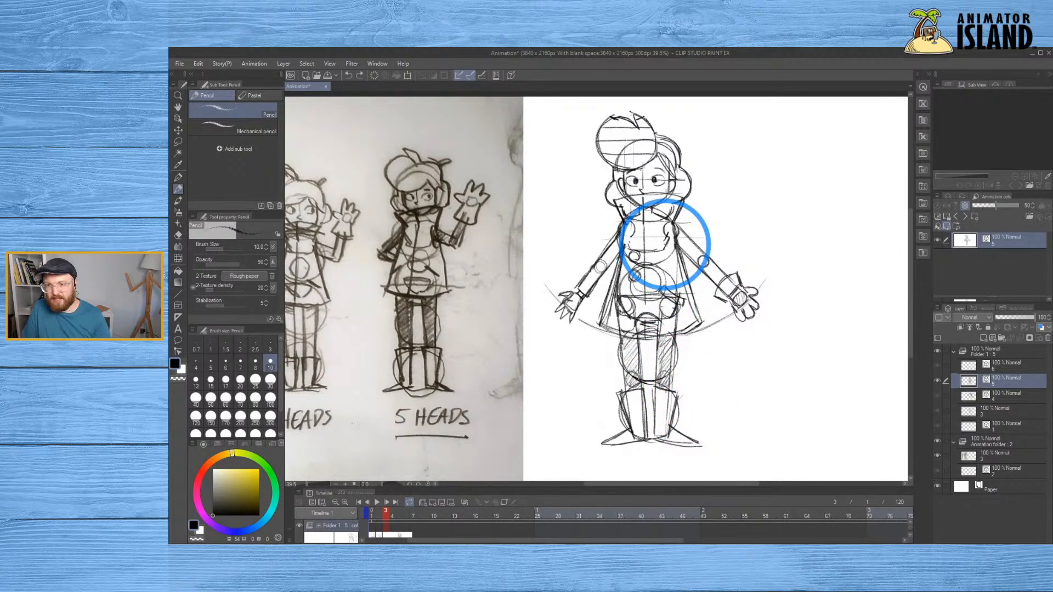
pyautogui.moveTo(668, 233); pyautogui.dragTo(683, 285)
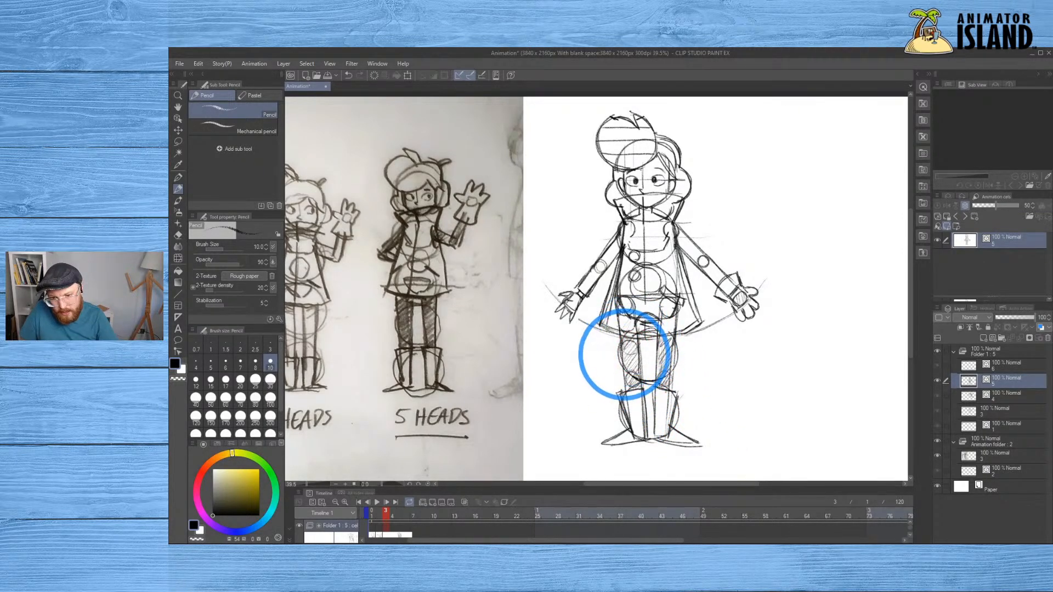
# Undo the trial knee circle and erase the hatching over both thighs with the Hard eraser
pyautogui.moveTo(670, 343)
pyautogui.mouseDown()
pyautogui.moveTo(661, 350)
pyautogui.moveTo(659, 340)
pyautogui.moveTo(674, 353)
pyautogui.moveTo(662, 346)
pyautogui.mouseUp()
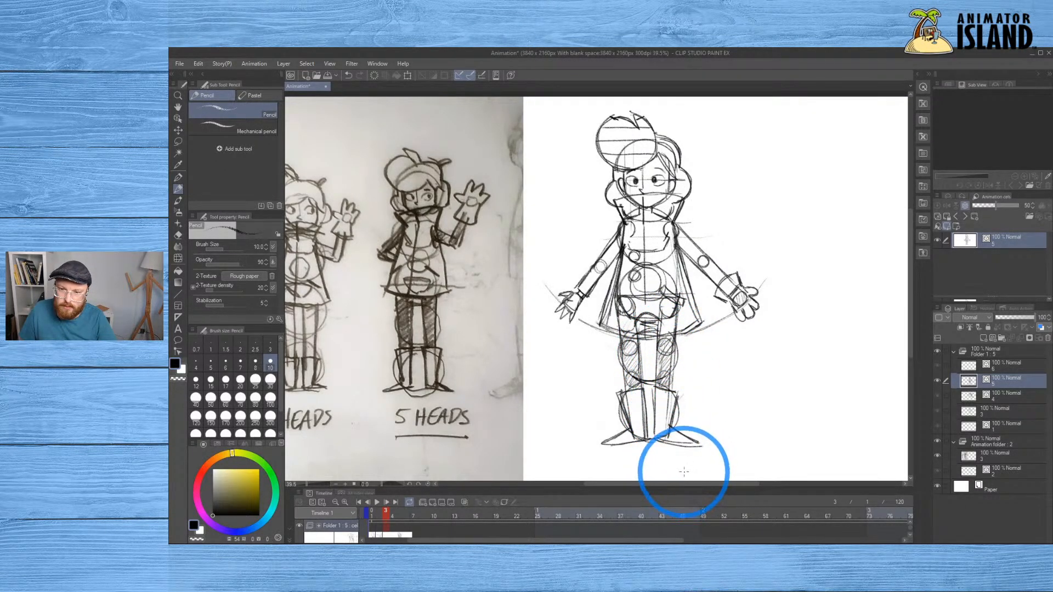
pyautogui.hotkey('ctrl', 'z')
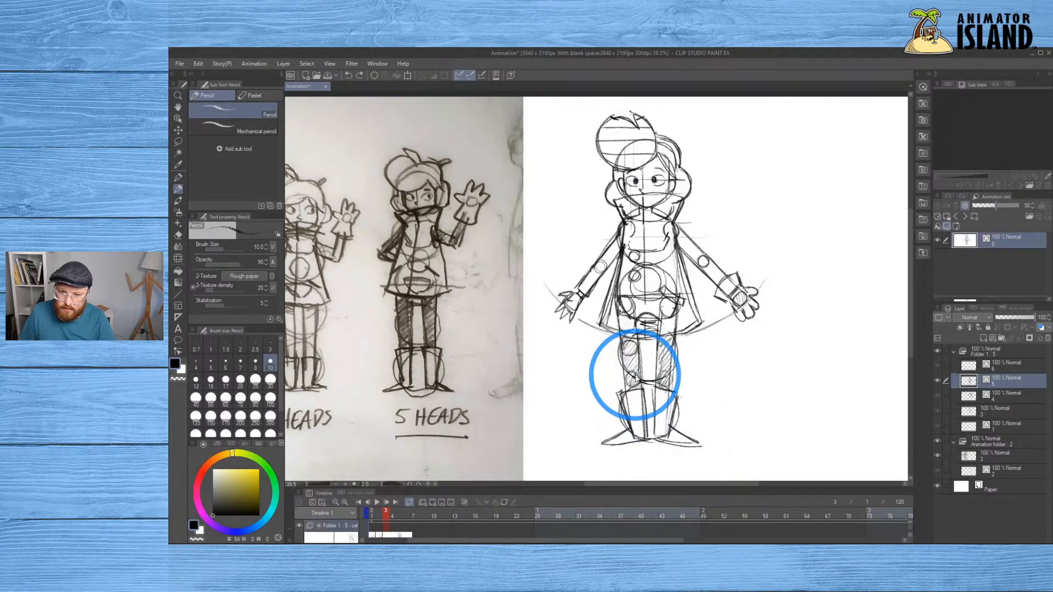
pyautogui.press('e')
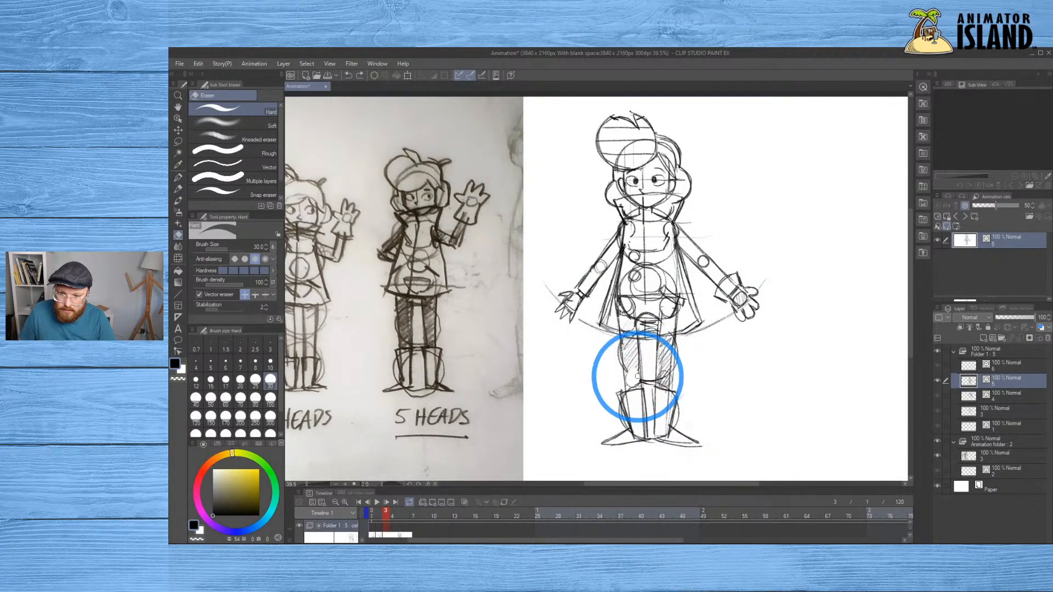
pyautogui.moveTo(631, 385)
pyautogui.mouseDown()
pyautogui.moveTo(636, 359)
pyautogui.moveTo(674, 355)
pyautogui.moveTo(664, 384)
pyautogui.mouseUp()
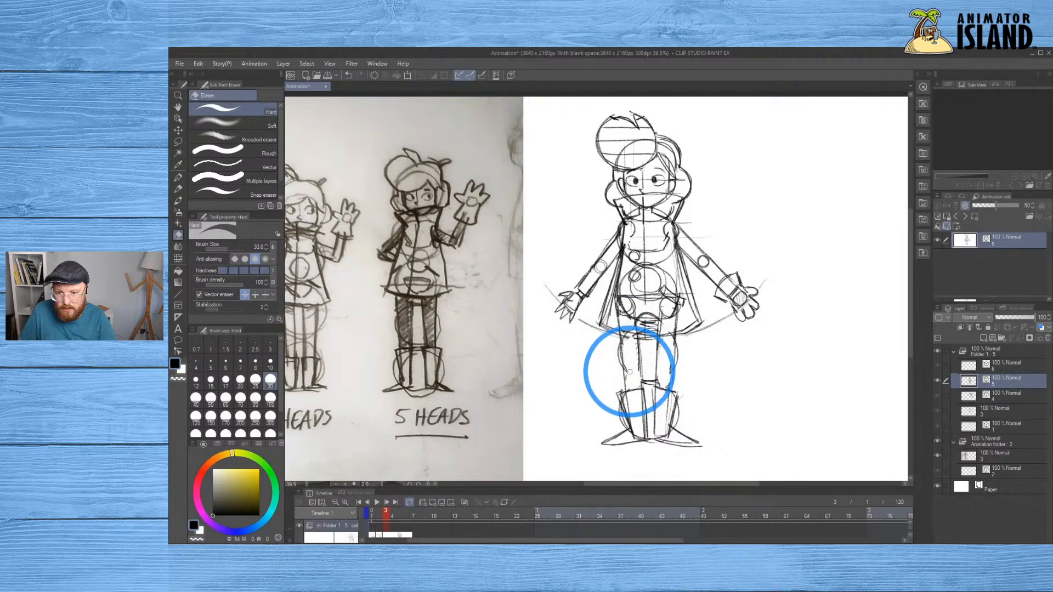
# Draw a knee circle on each leg with the Pencil and redraw the outer leg lines beneath the coat hem
pyautogui.press('b')
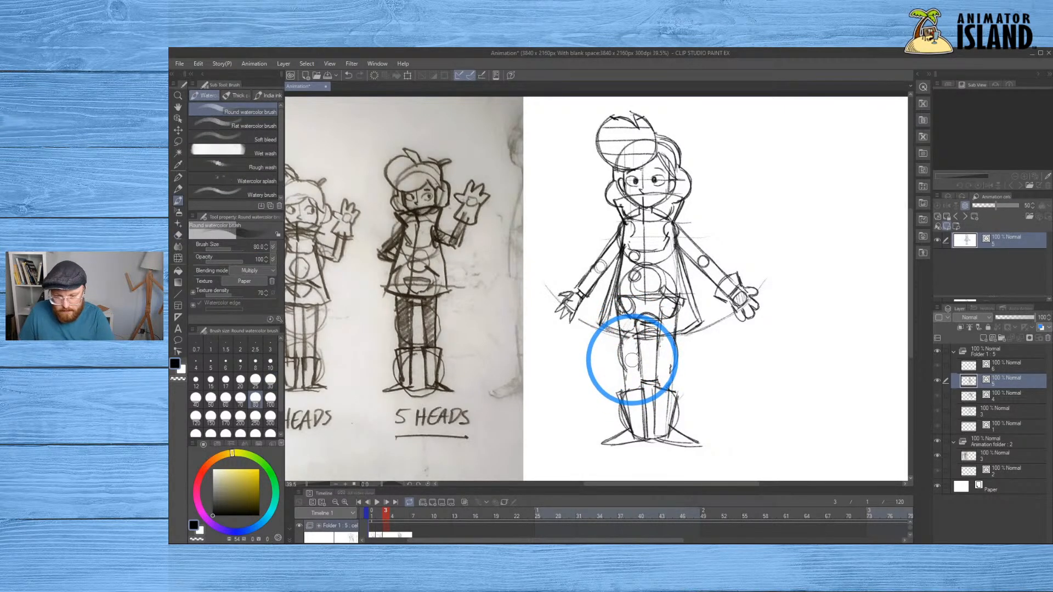
pyautogui.press('p')
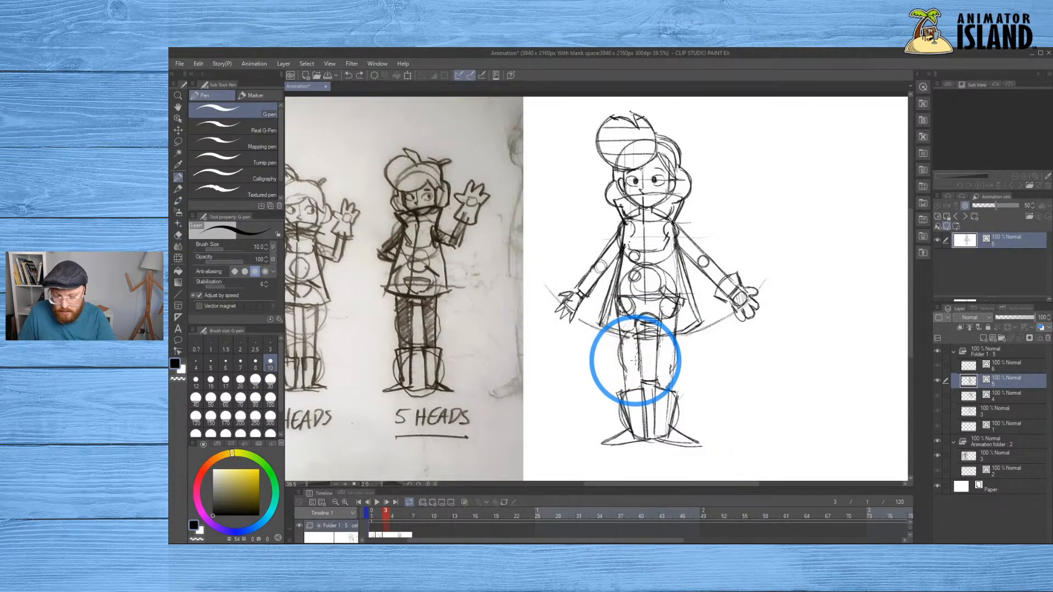
pyautogui.press('p')
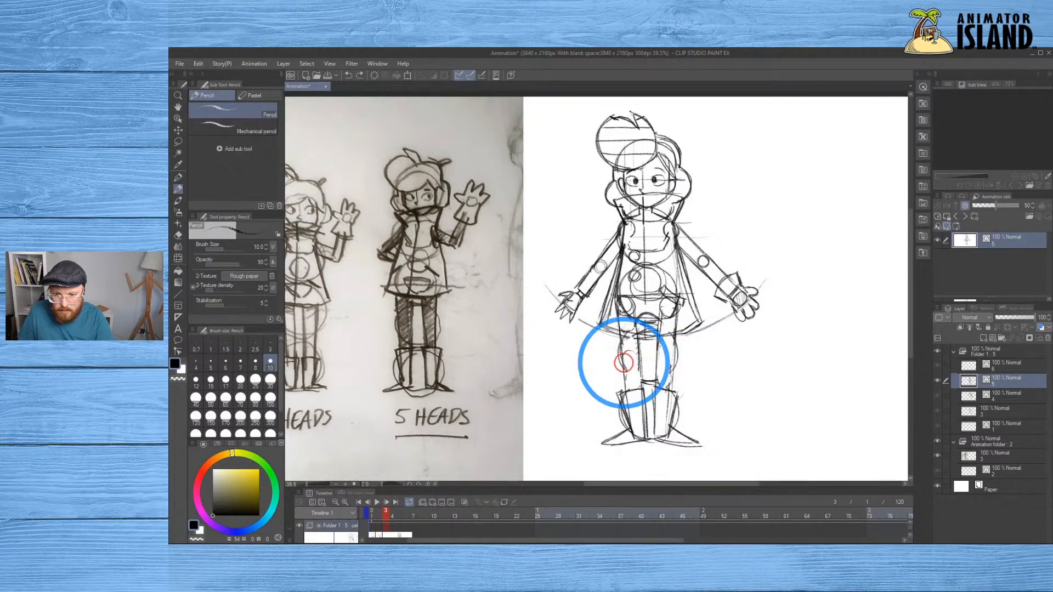
pyautogui.moveTo(670, 353)
pyautogui.mouseDown()
pyautogui.moveTo(661, 349)
pyautogui.moveTo(674, 339)
pyautogui.moveTo(668, 379)
pyautogui.moveTo(675, 354)
pyautogui.moveTo(659, 365)
pyautogui.mouseUp()
pyautogui.moveTo(626, 330); pyautogui.dragTo(628, 340)
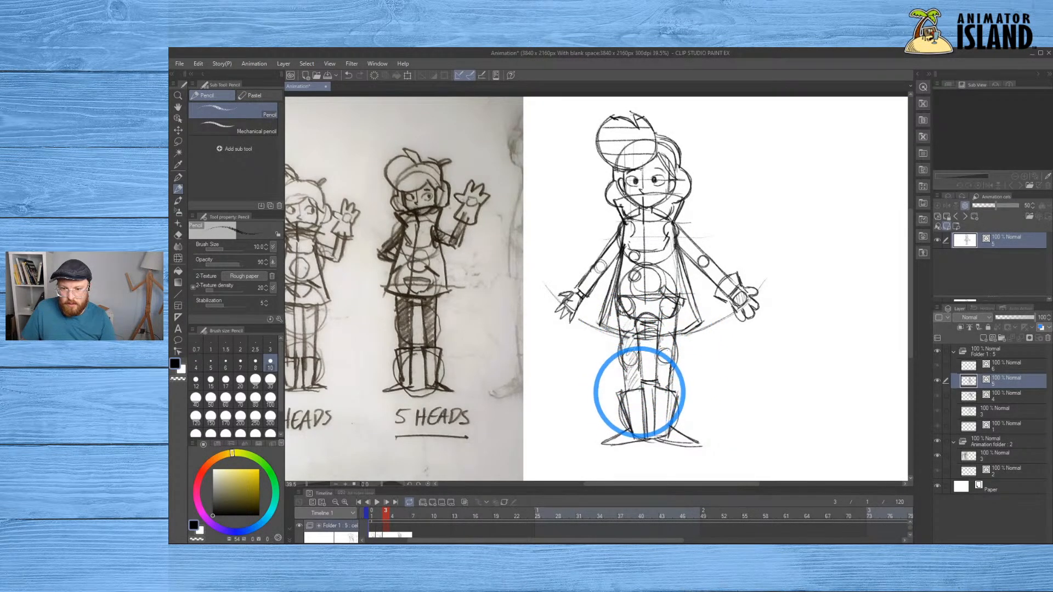
pyautogui.moveTo(674, 333)
pyautogui.mouseDown()
pyautogui.moveTo(655, 347)
pyautogui.moveTo(668, 373)
pyautogui.mouseUp()
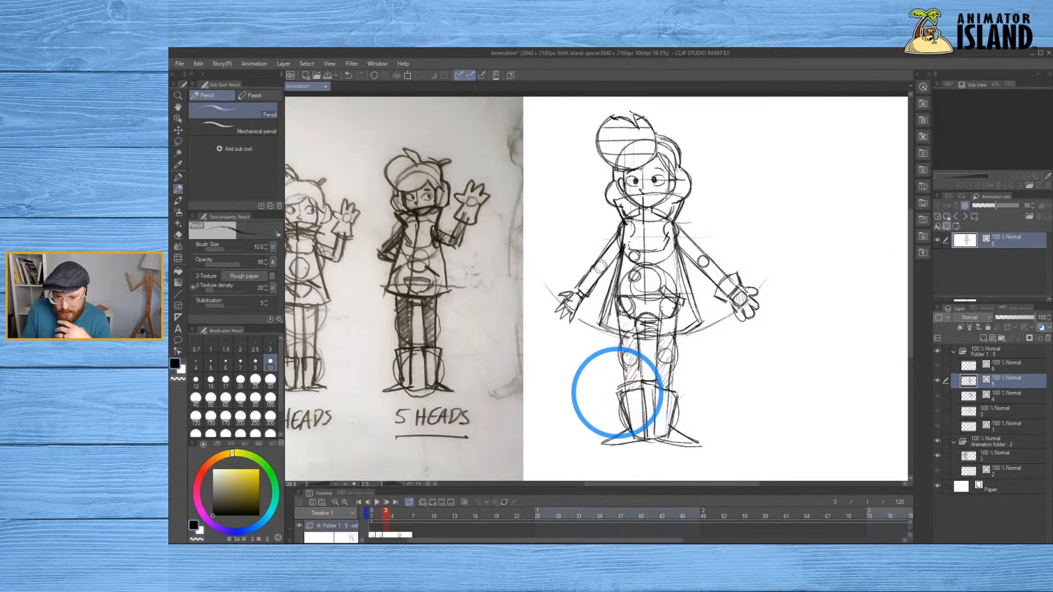
# Redraw the boots' flared top edges with the Pencil and clean up the old cuff lines with the Hard eraser
pyautogui.moveTo(613, 394); pyautogui.dragTo(644, 384)
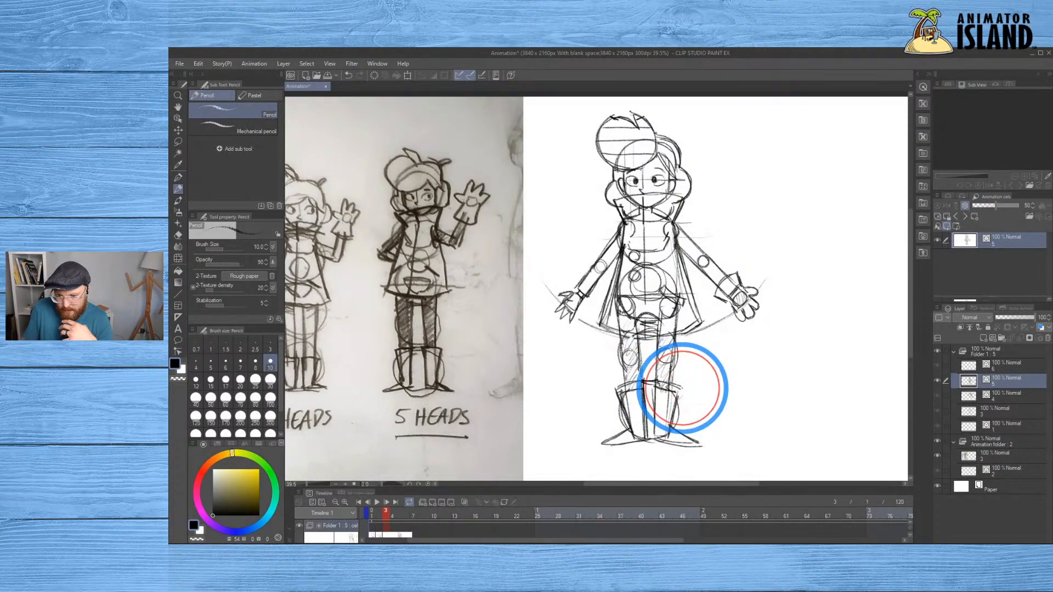
pyautogui.press('e')
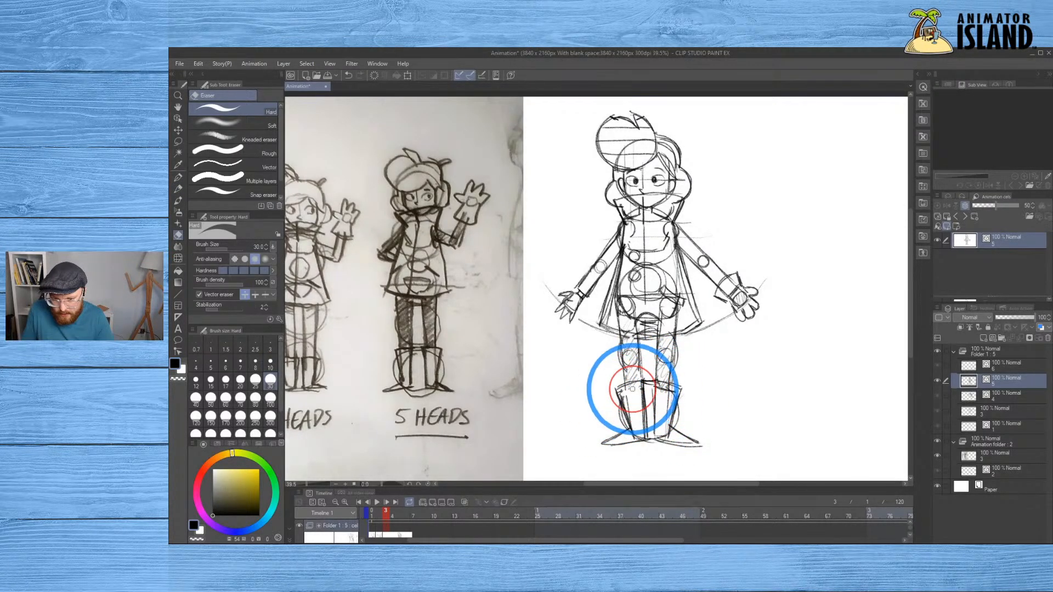
pyautogui.moveTo(618, 395)
pyautogui.mouseDown()
pyautogui.moveTo(621, 404)
pyautogui.moveTo(679, 388)
pyautogui.moveTo(664, 382)
pyautogui.moveTo(684, 390)
pyautogui.mouseUp()
pyautogui.press('p')
pyautogui.hotkey('ctrl', 'z')
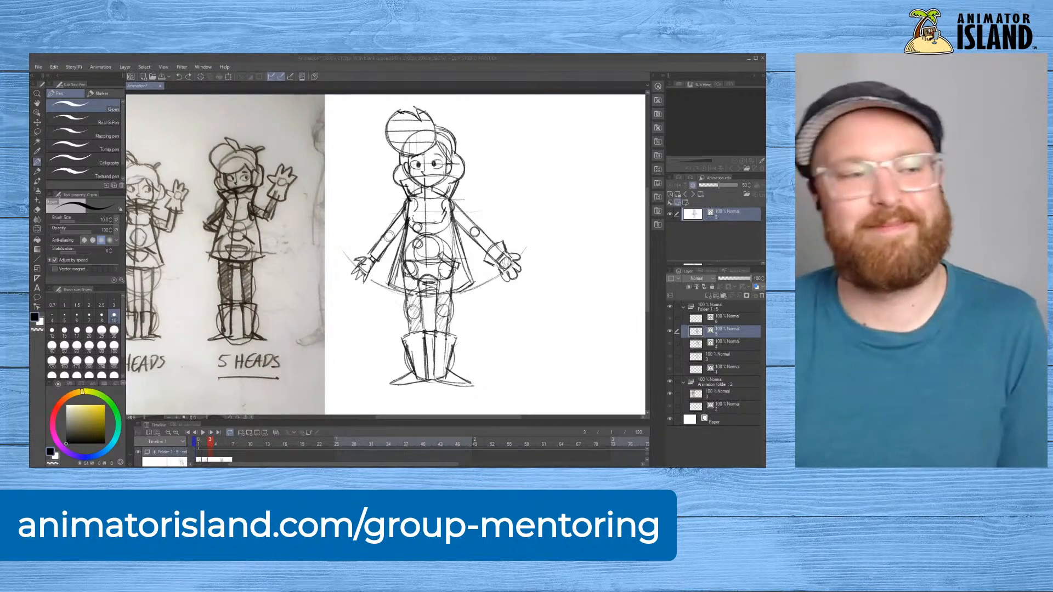
# Examine the character's head, hair and shoulders close up
pyautogui.scroll(2, 476, 175)
pyautogui.scroll(-3, 475, 177)
pyautogui.scroll(4, 471, 181)
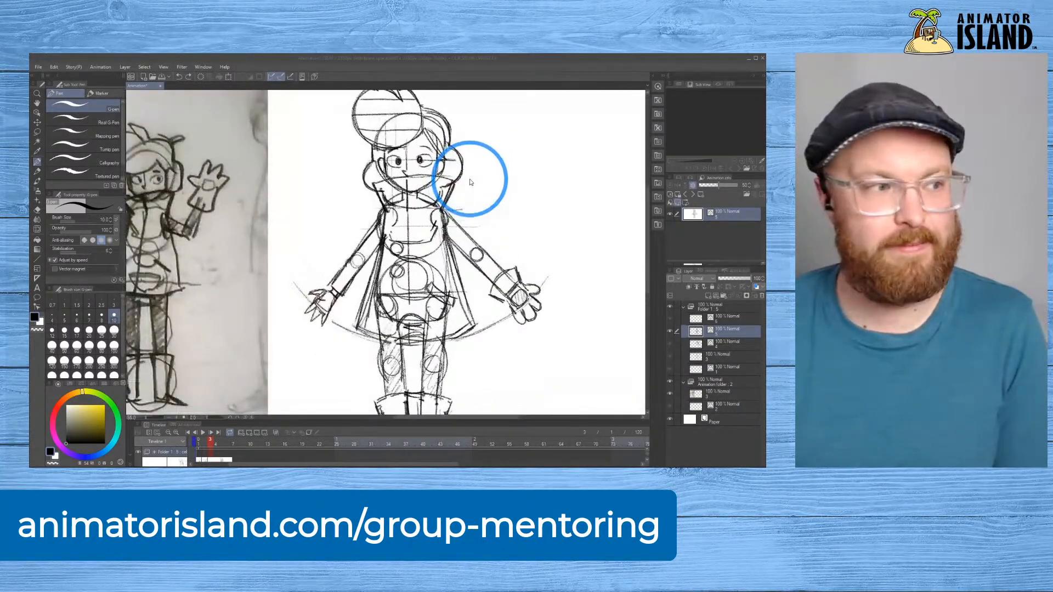
pyautogui.scroll(1, 472, 187)
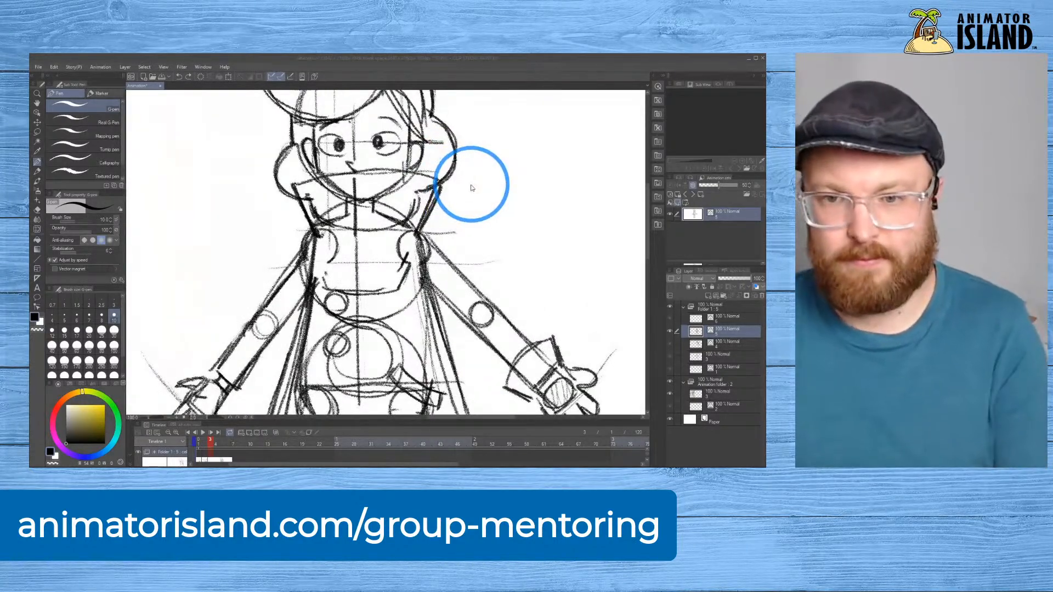
pyautogui.click(461, 80)
pyautogui.moveTo(461, 82); pyautogui.dragTo(492, 261)
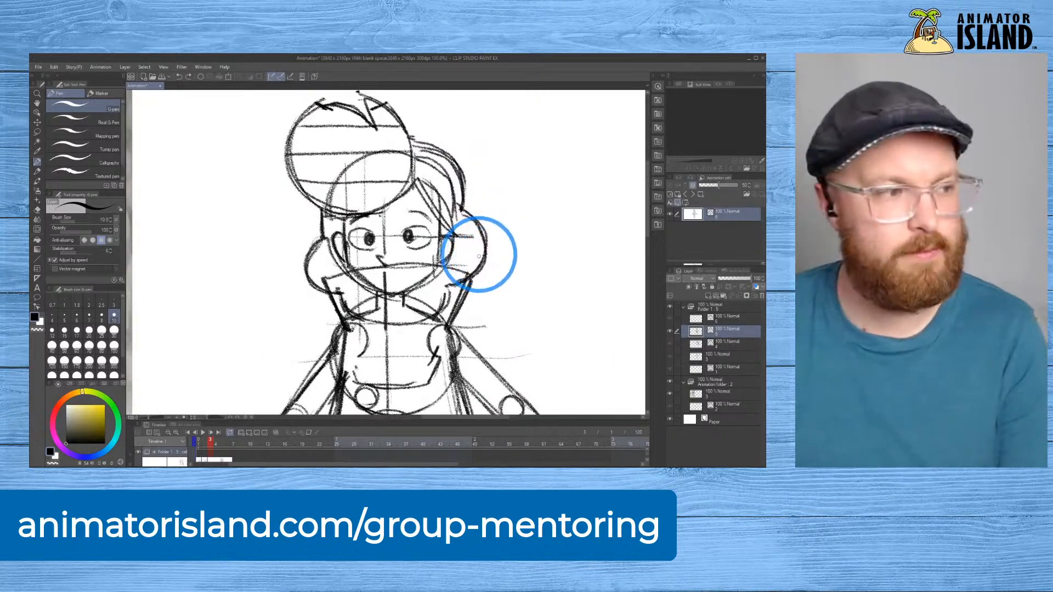
pyautogui.moveTo(595, 320); pyautogui.dragTo(598, 155)
pyautogui.moveTo(608, 280); pyautogui.dragTo(595, 163)
pyautogui.moveTo(575, 301); pyautogui.dragTo(571, 162)
pyautogui.moveTo(585, 227); pyautogui.dragTo(592, 354)
pyautogui.moveTo(557, 235); pyautogui.dragTo(553, 326)
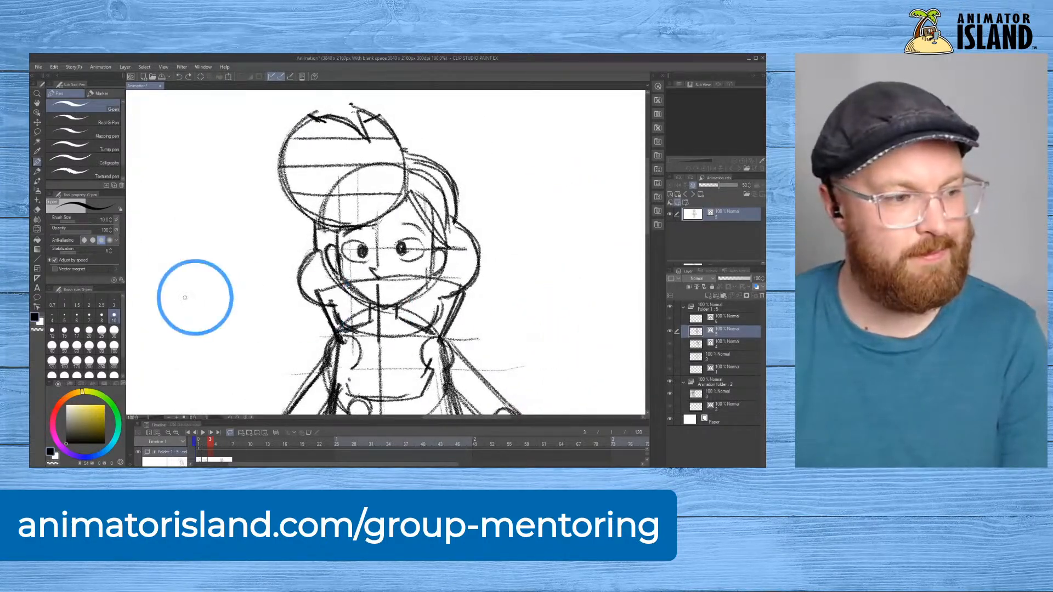